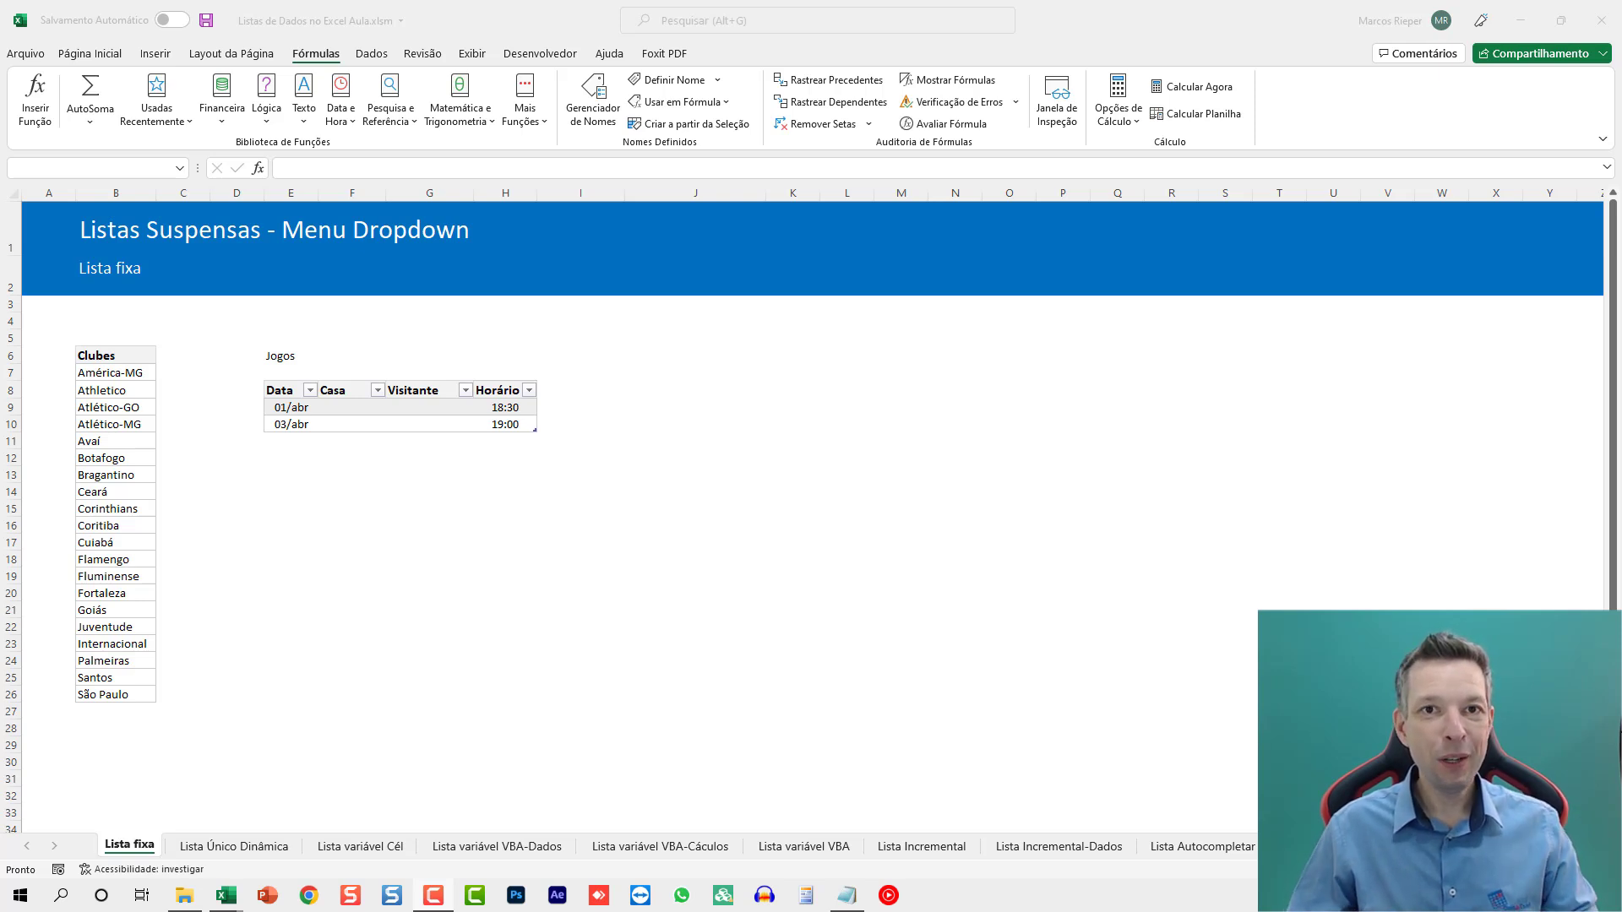
left_click(213, 413)
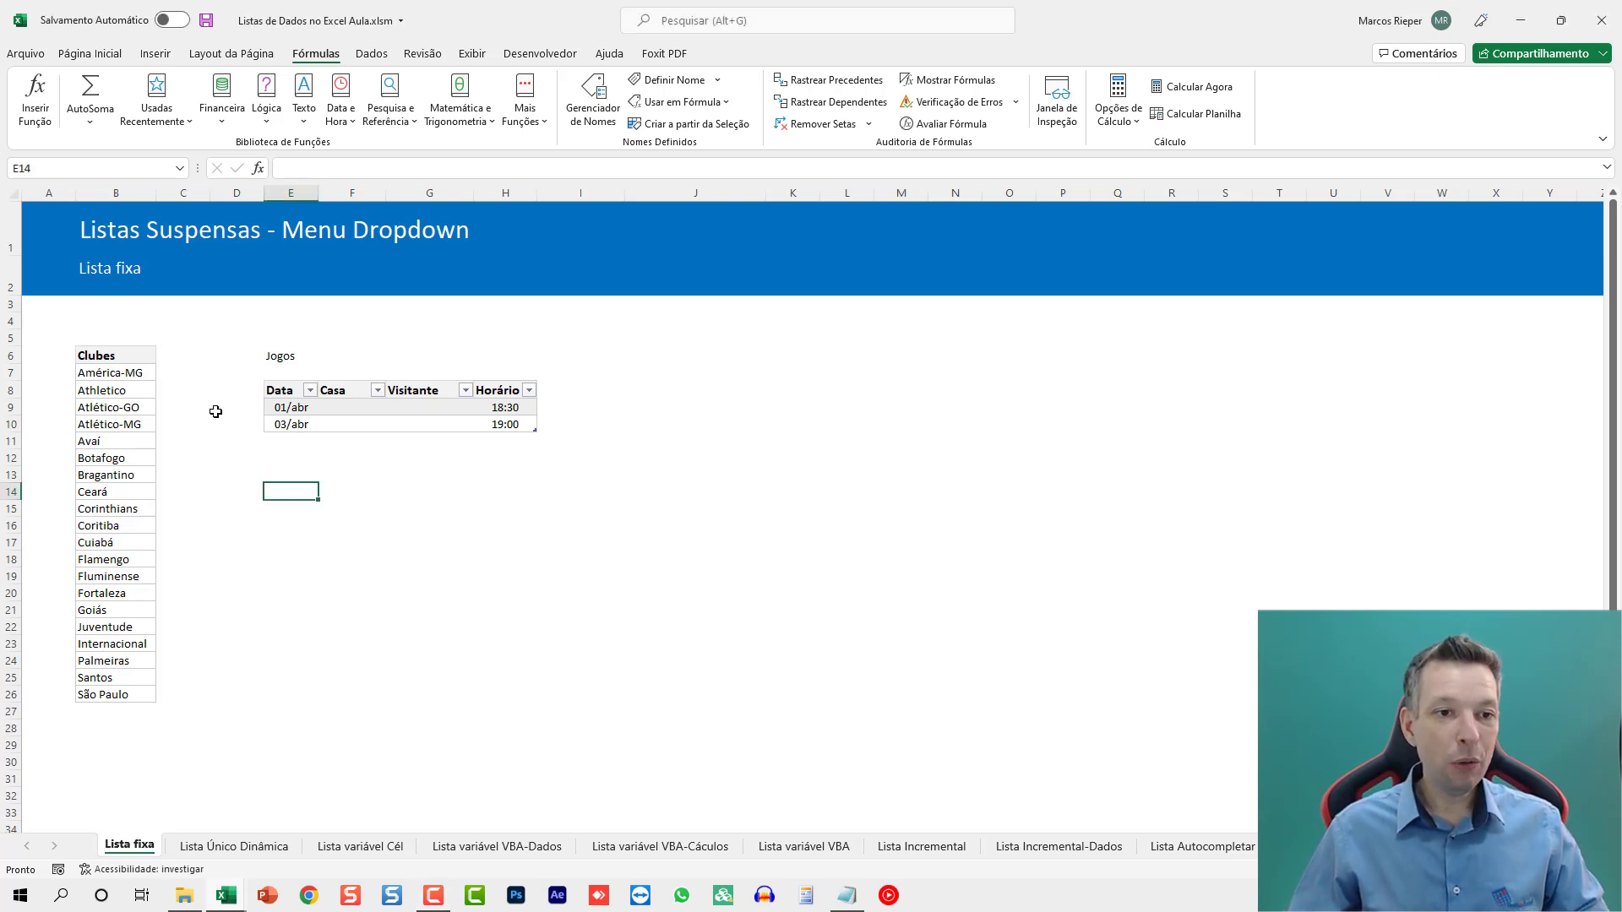
scroll(267, 438, "up", 4)
left_click(563, 538)
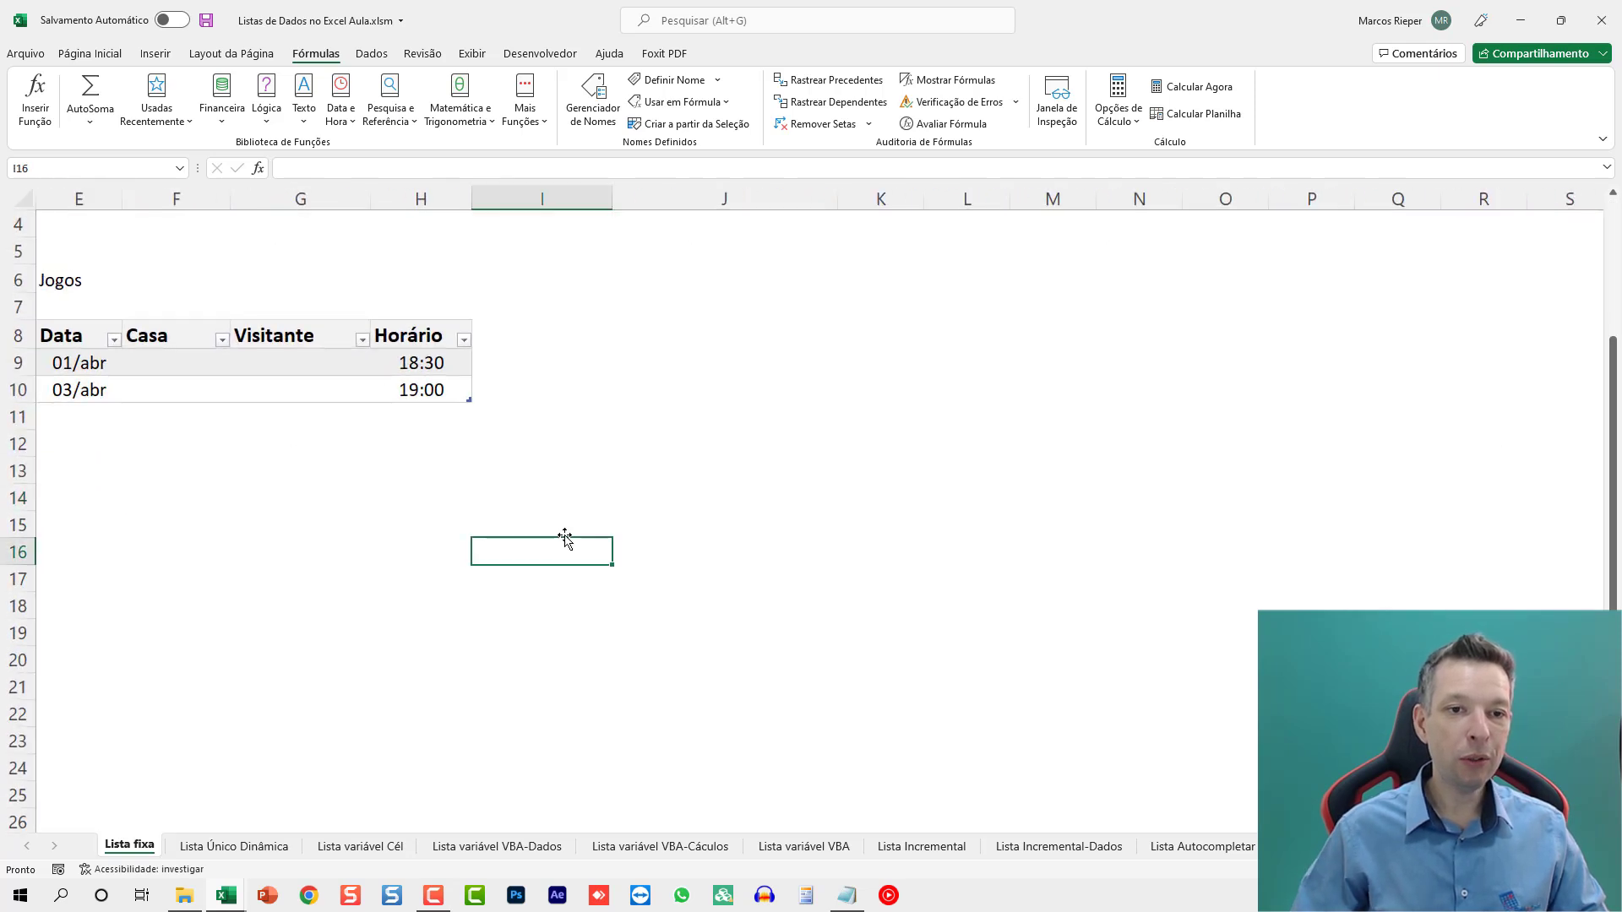
key("ctrl+Home")
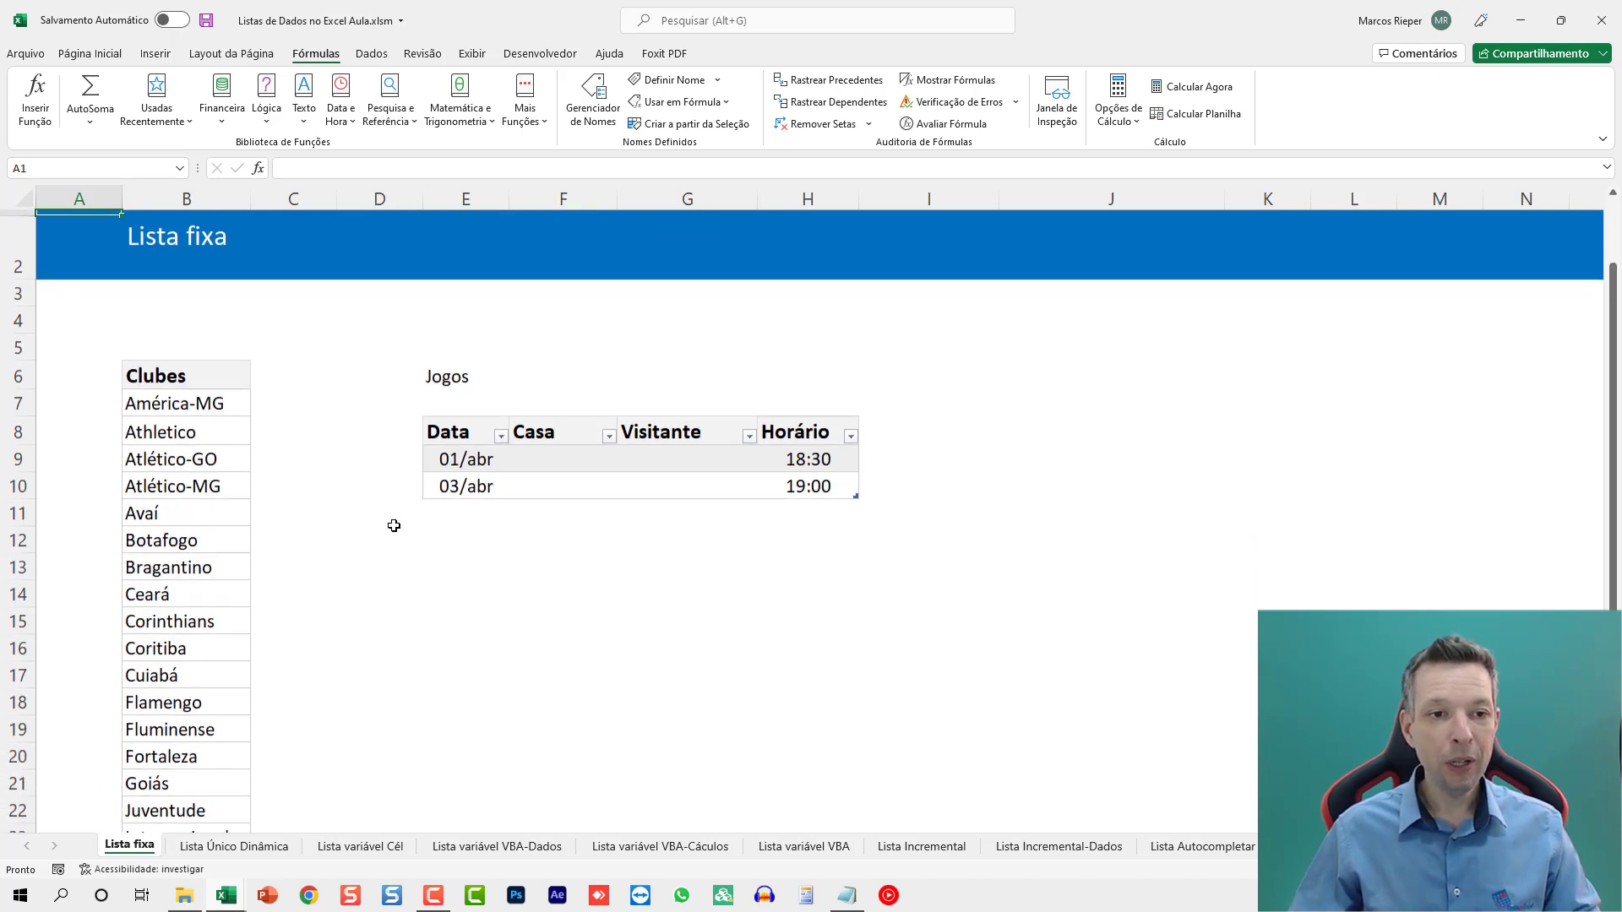
scroll(398, 525, "down", 2)
left_click_drag(571, 381, 569, 404)
left_click_drag(688, 377, 685, 401)
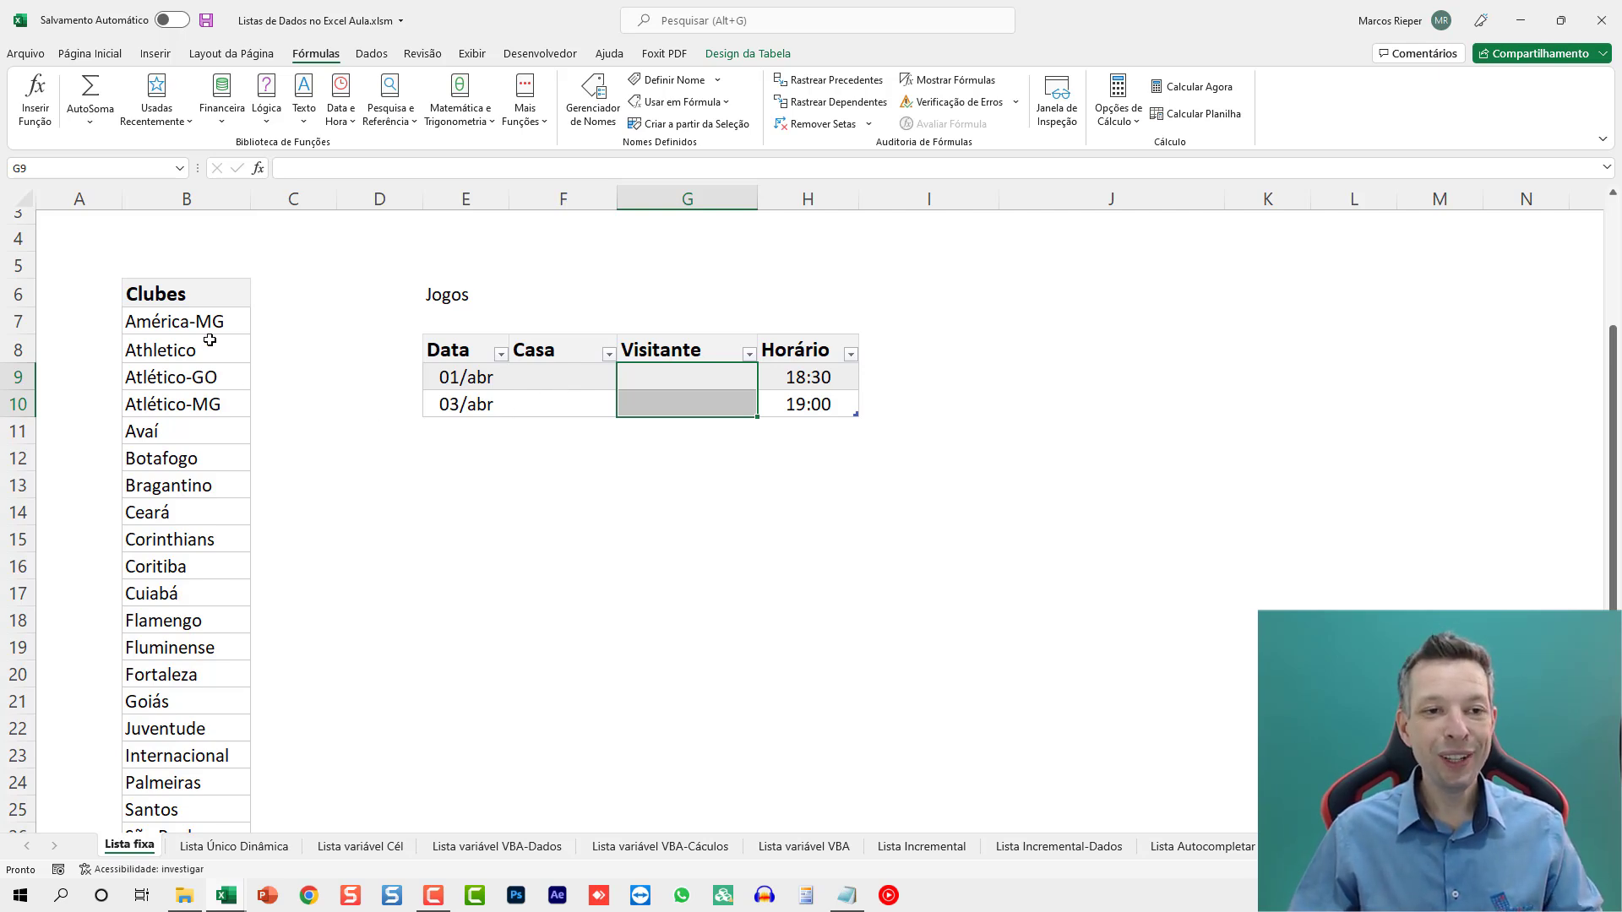
Step: Convert the Clubes list in B6:B26 into a table with headers
left_click(186, 324)
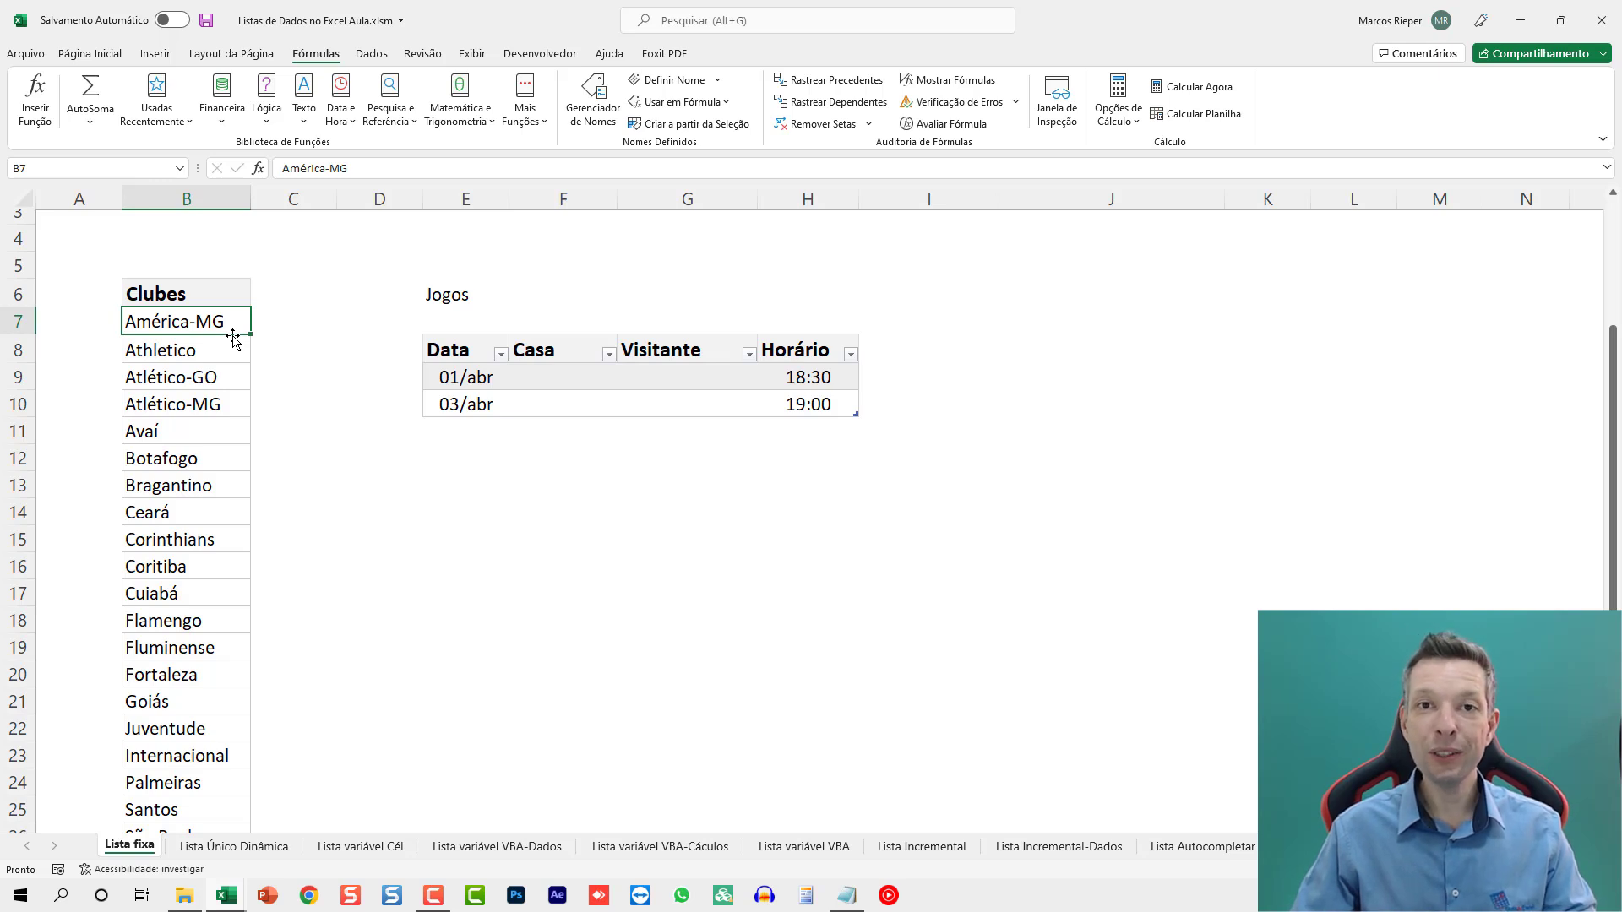
key("Up")
key("ctrl+shift+Down")
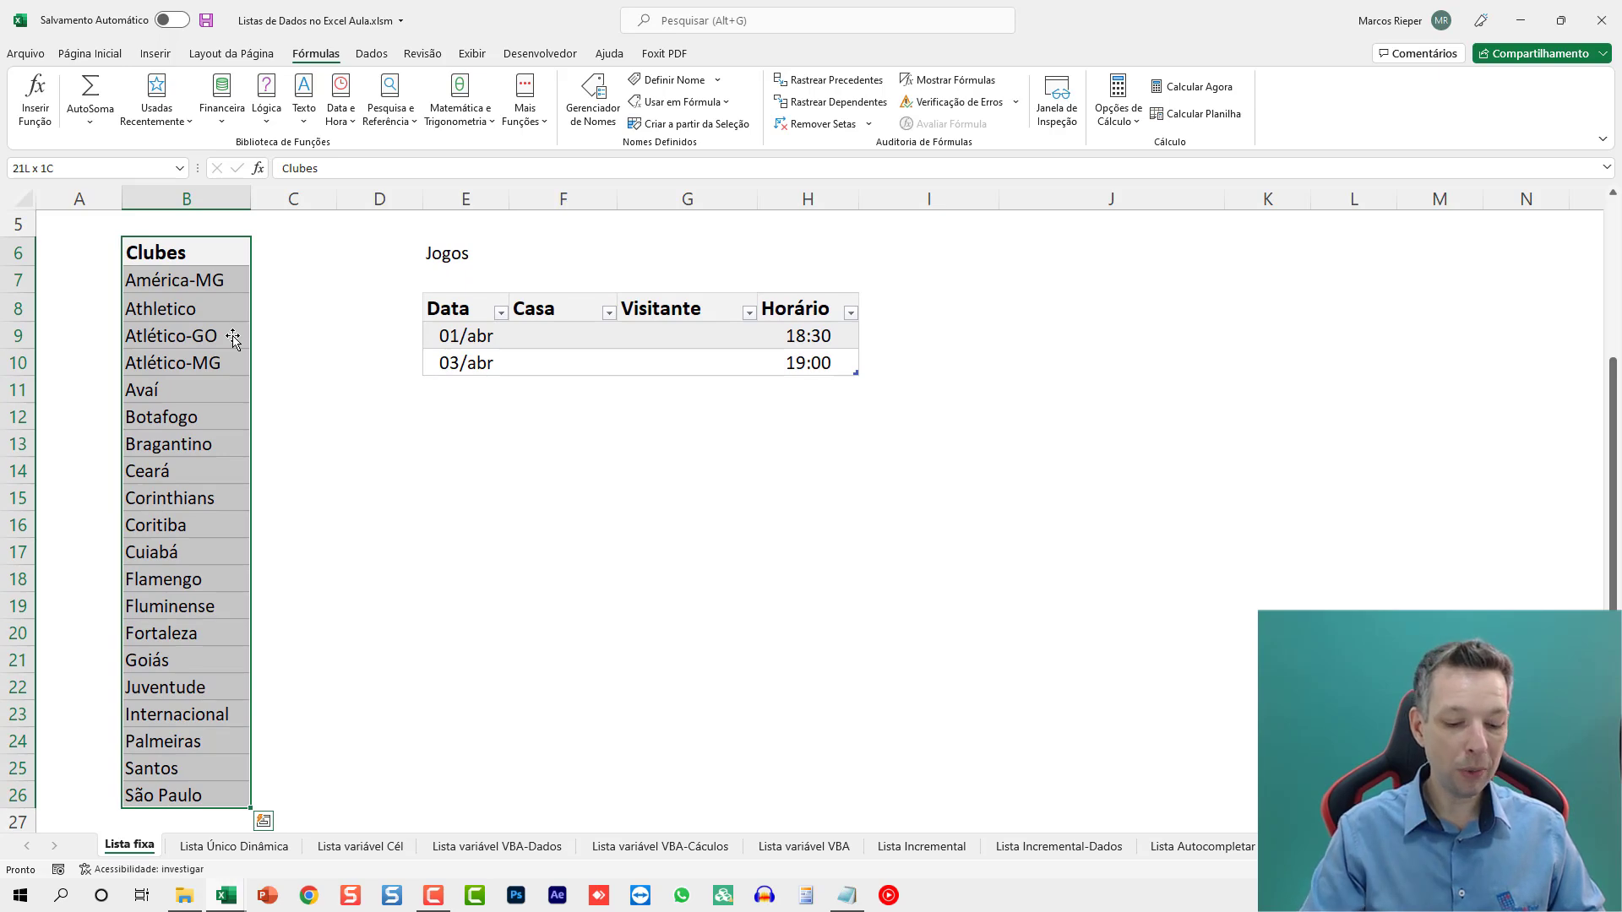
key("alt+t")
key("t")
key("a")
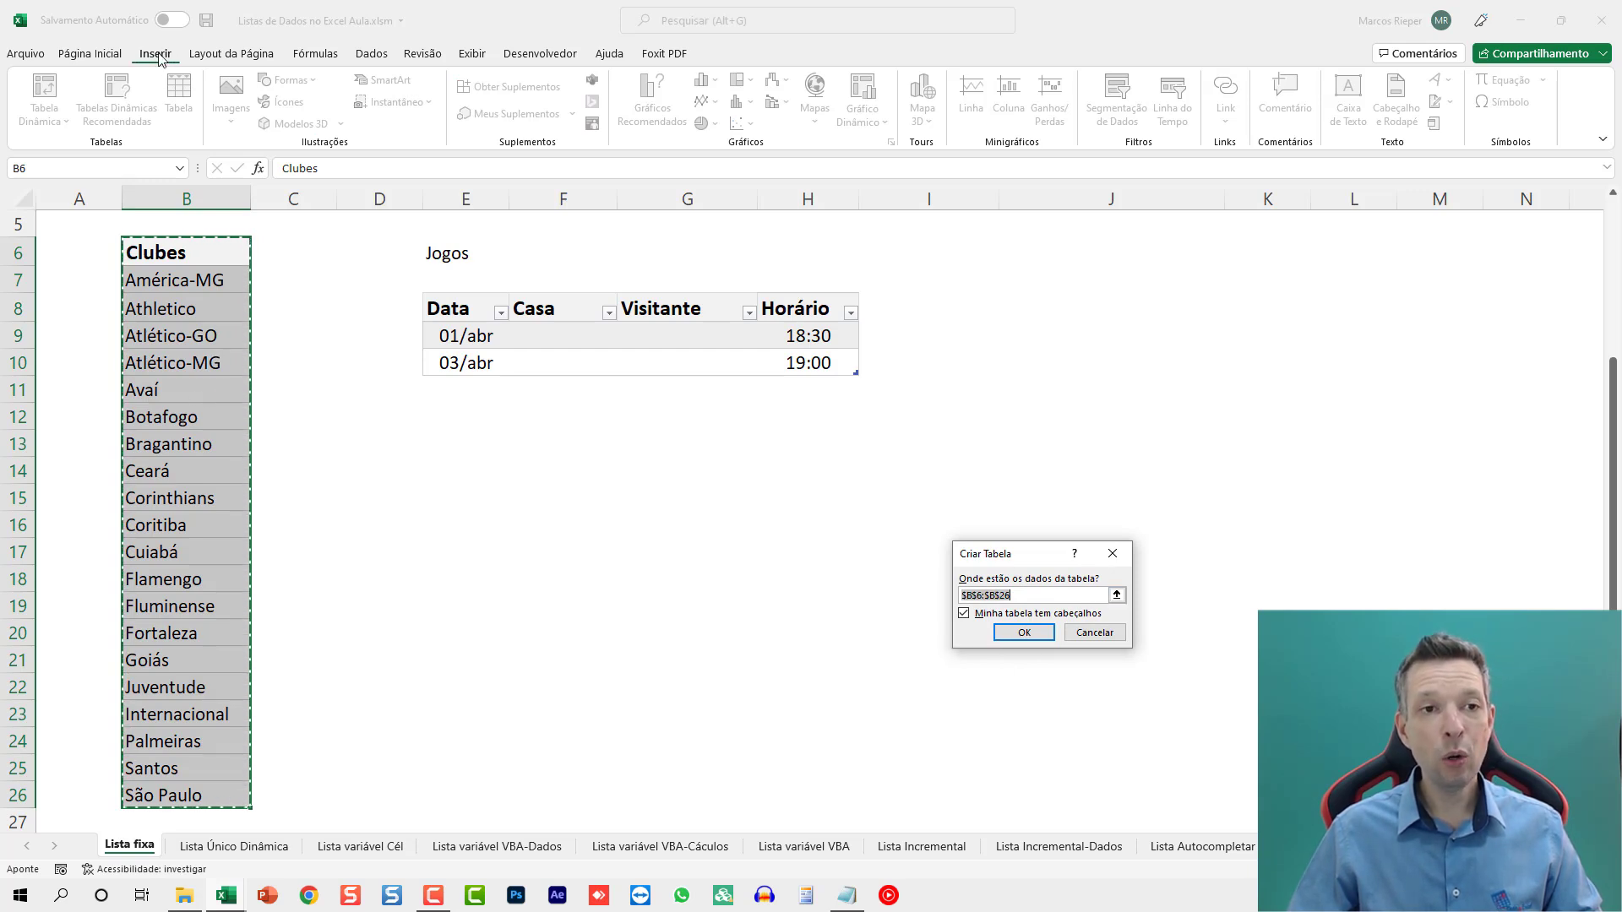
left_click(1023, 632)
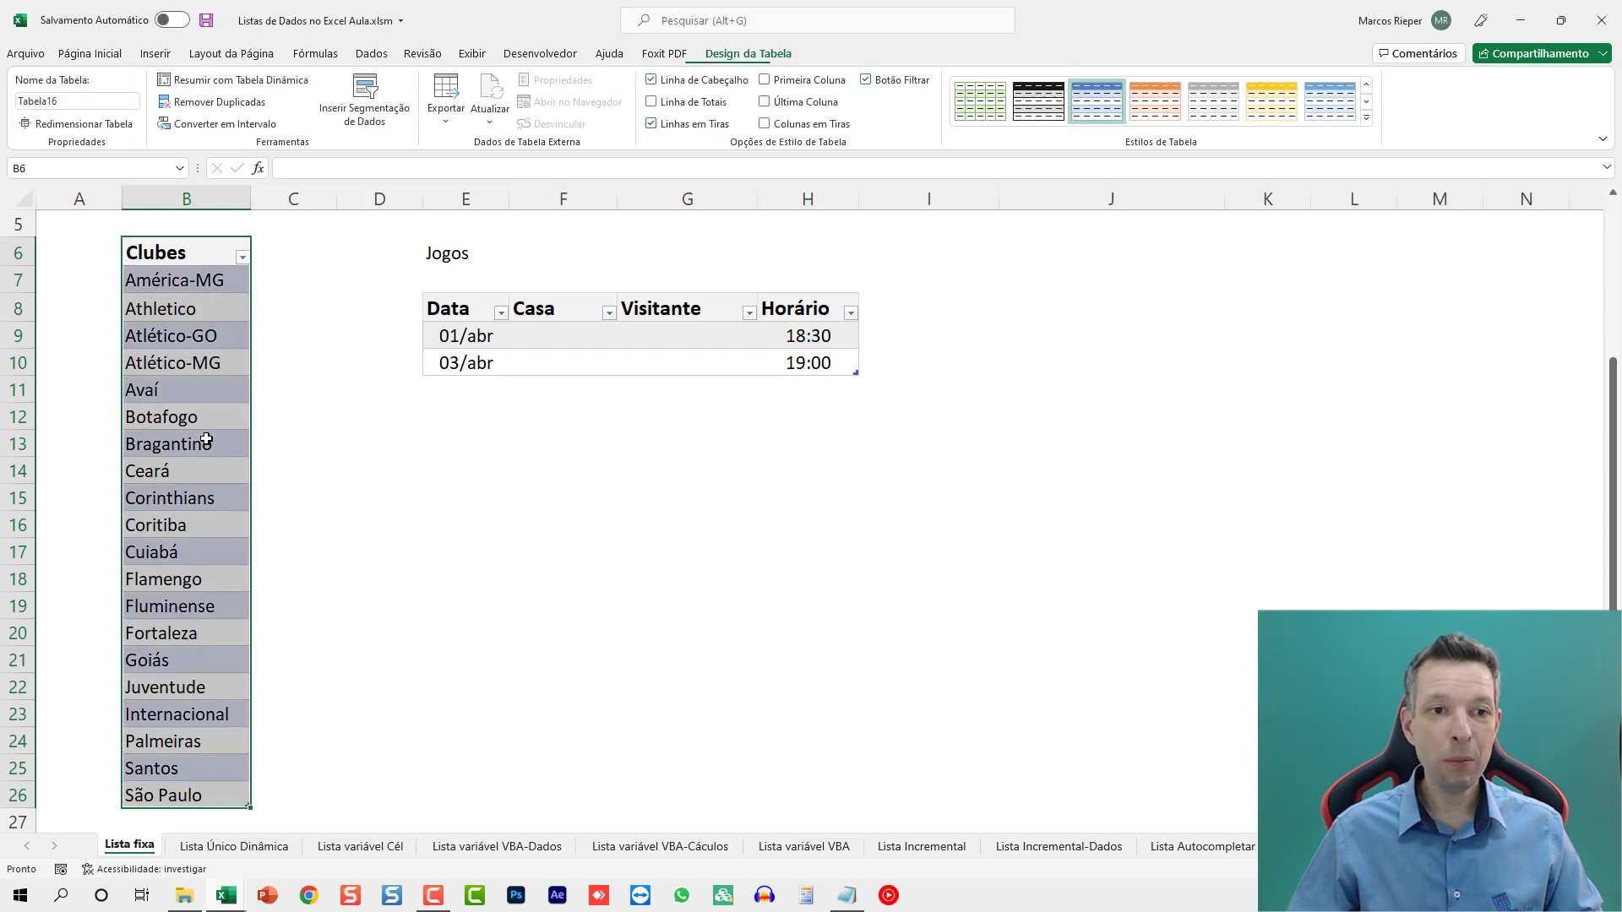
Step: Apply a light grey banded style to the Clubes table and name the table tSerieA
left_click(1367, 118)
left_click(1146, 338)
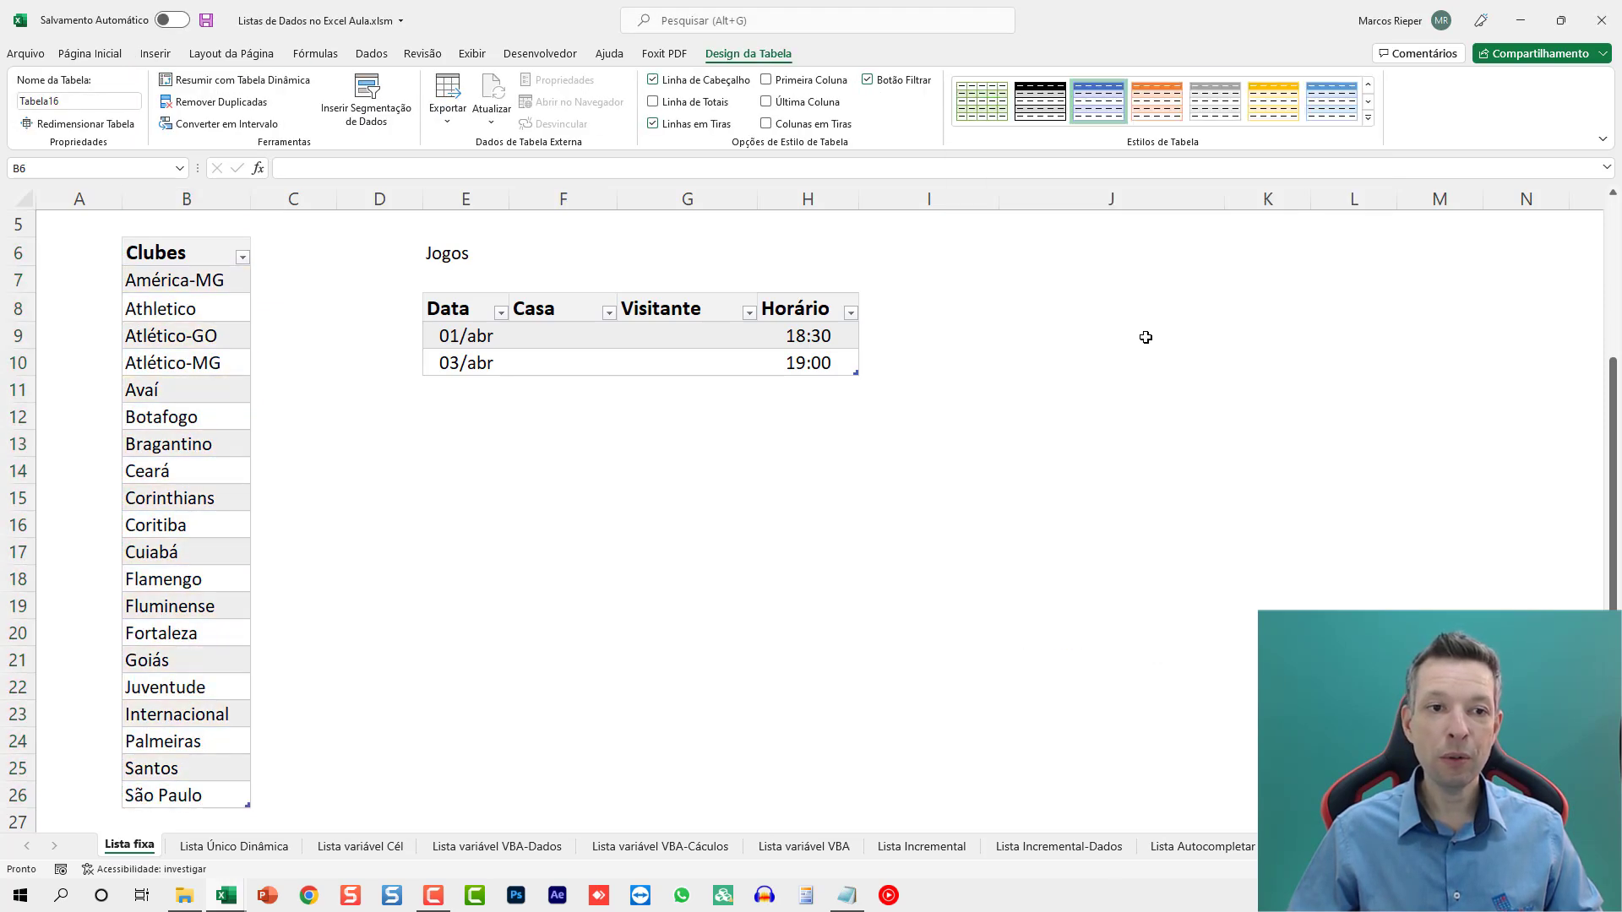
left_click(200, 304)
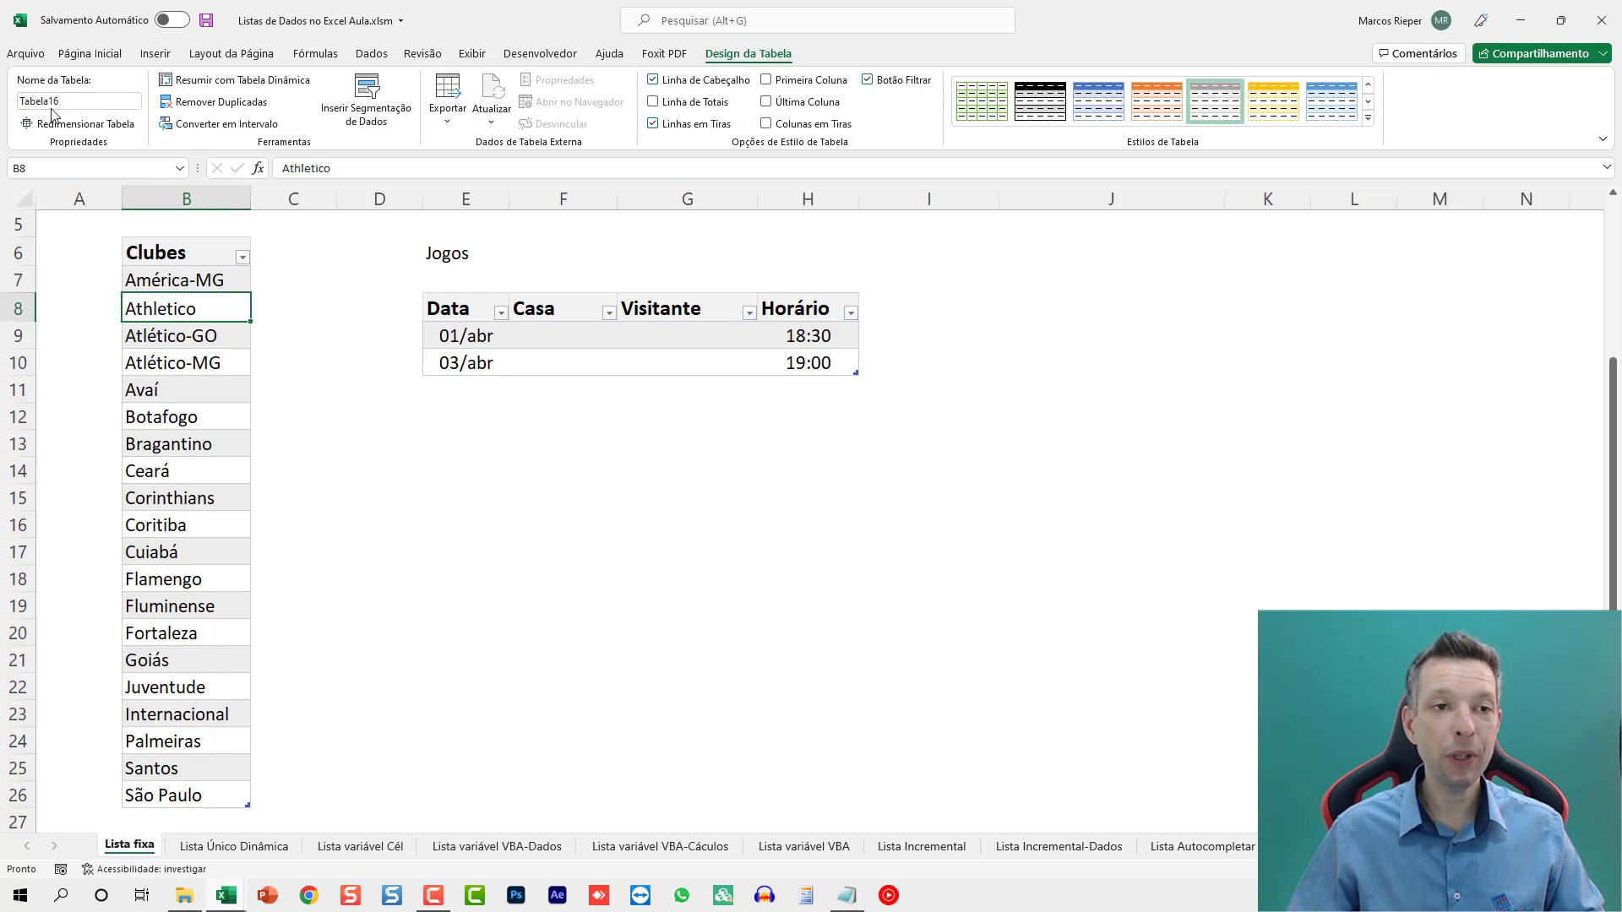
left_click(87, 103)
type("tSerieA")
key("Return")
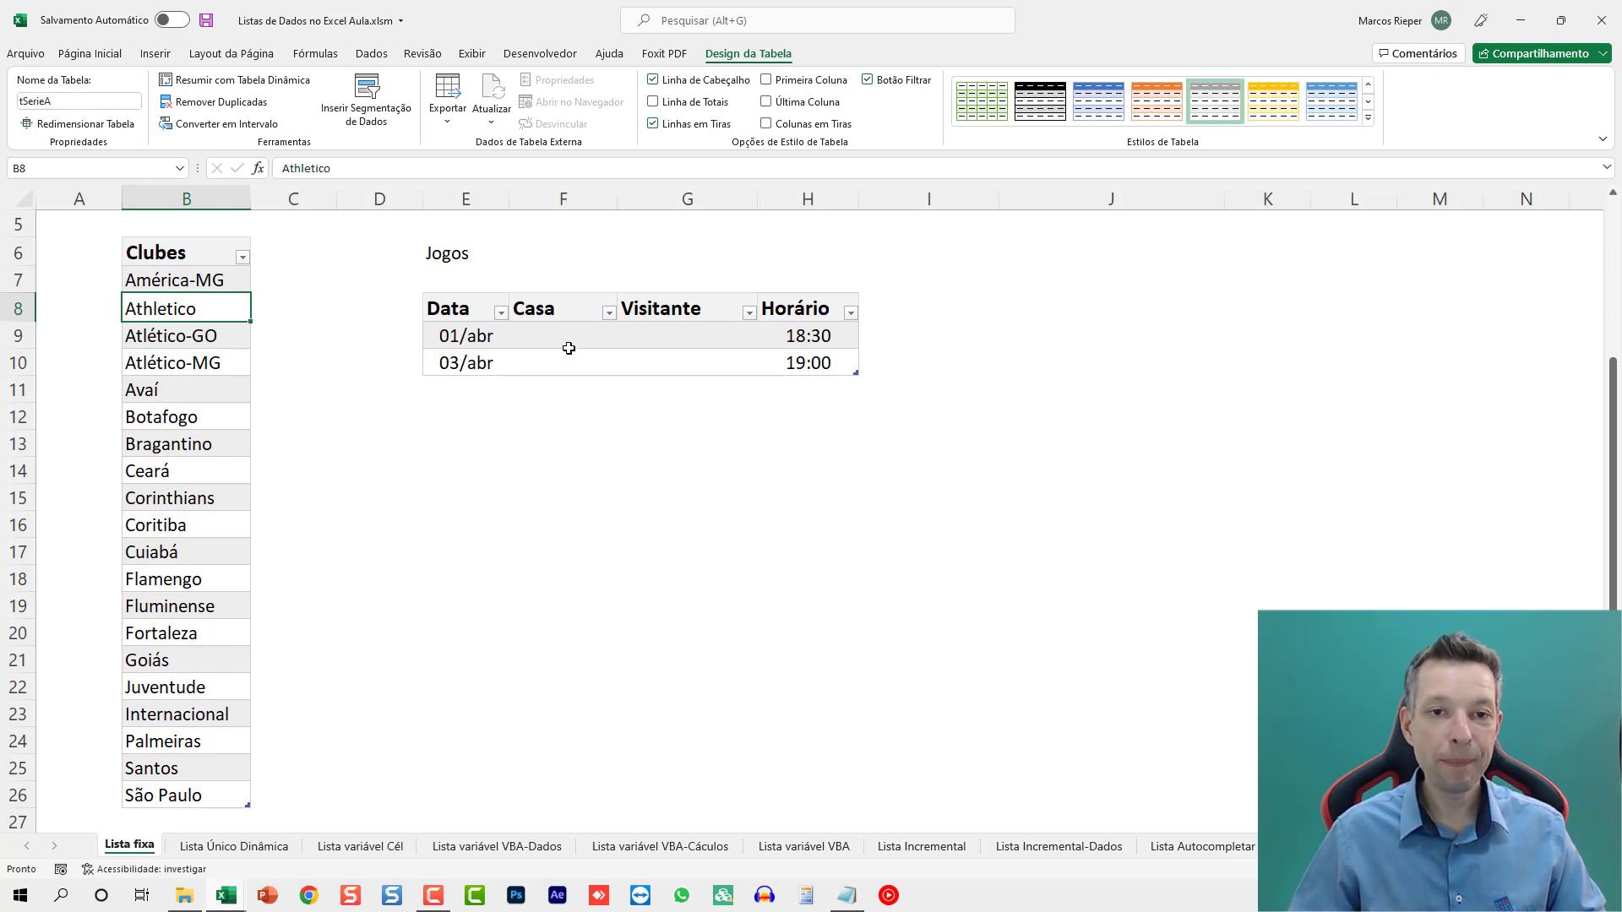
Step: Set up data validation on the empty Casa and Visitante cells F9:G10, allowing Lista with the source =$B$7:$B$26
left_click_drag(555, 334, 662, 358)
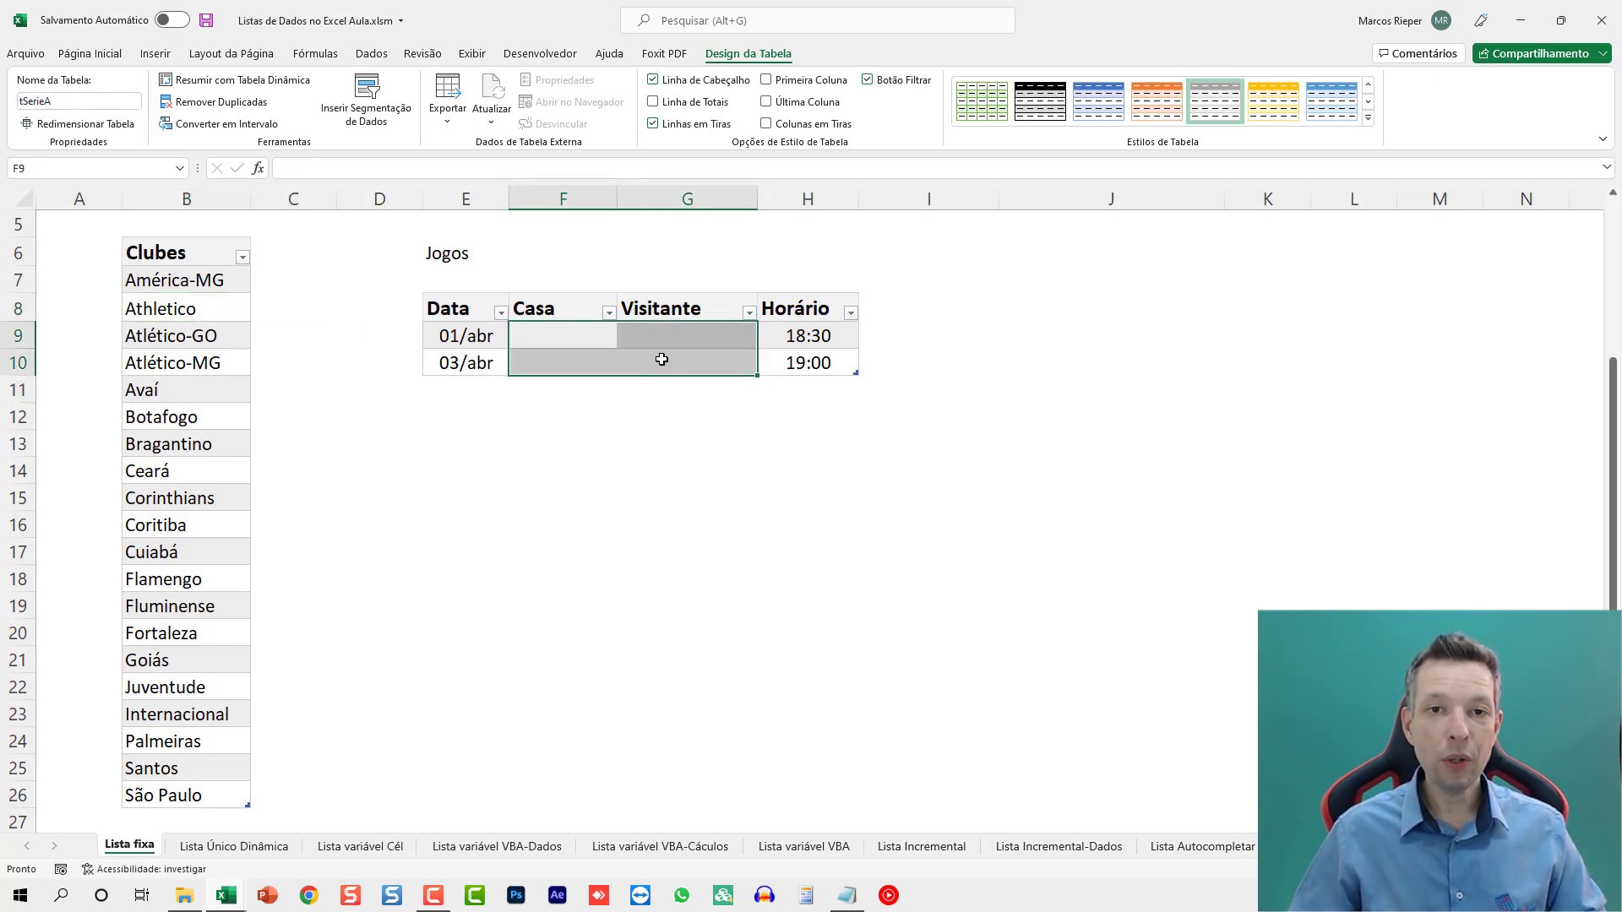
left_click(372, 54)
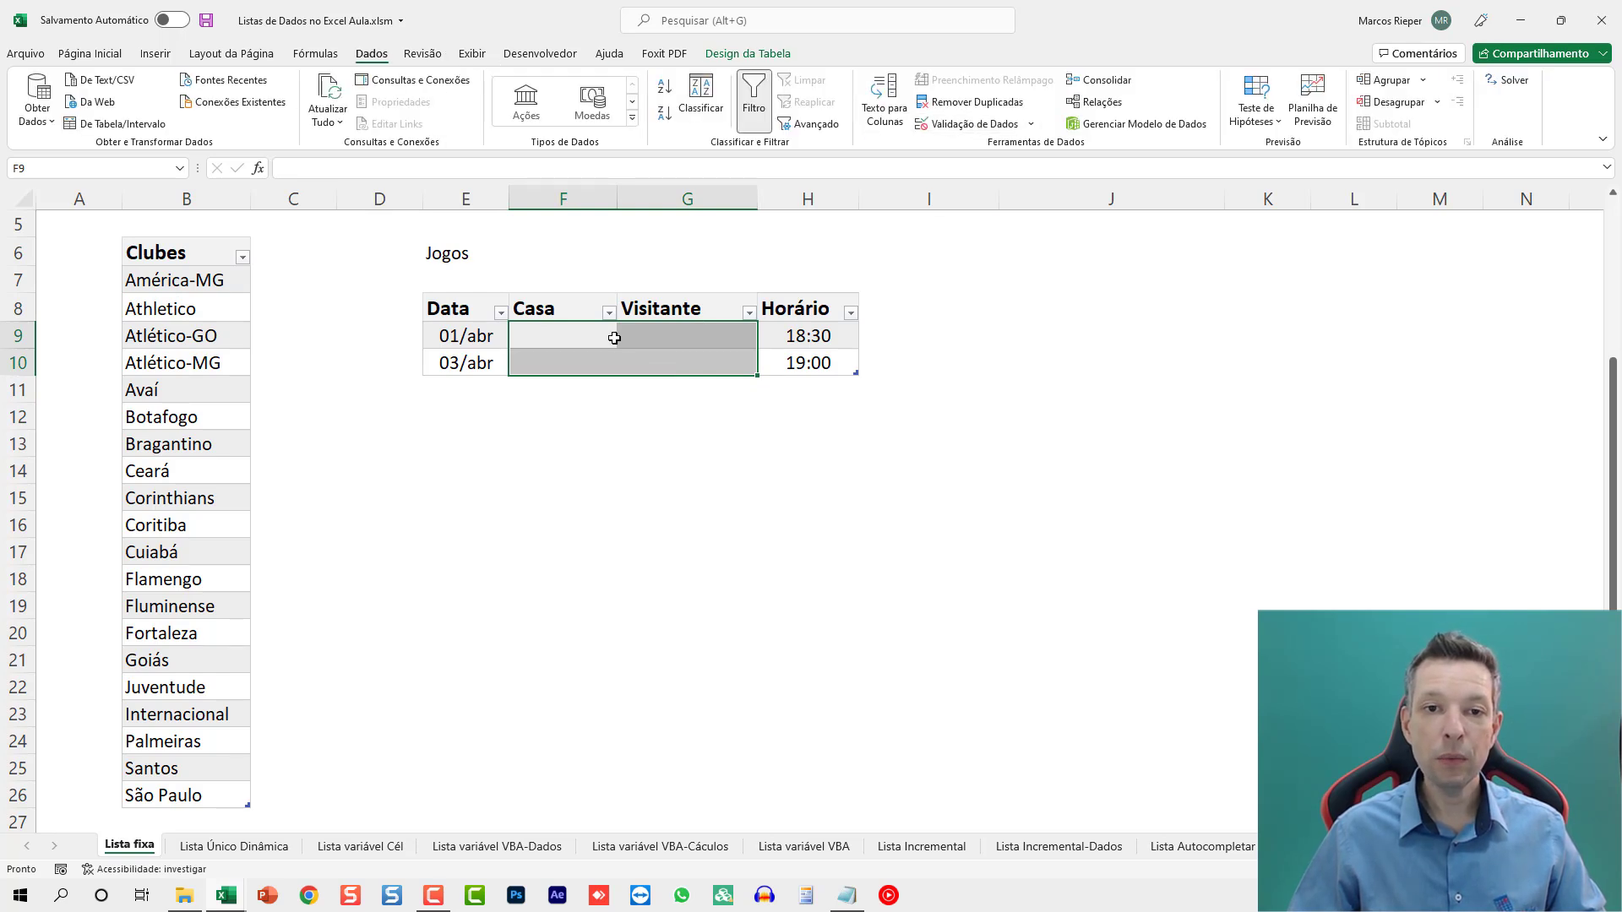
left_click(760, 54)
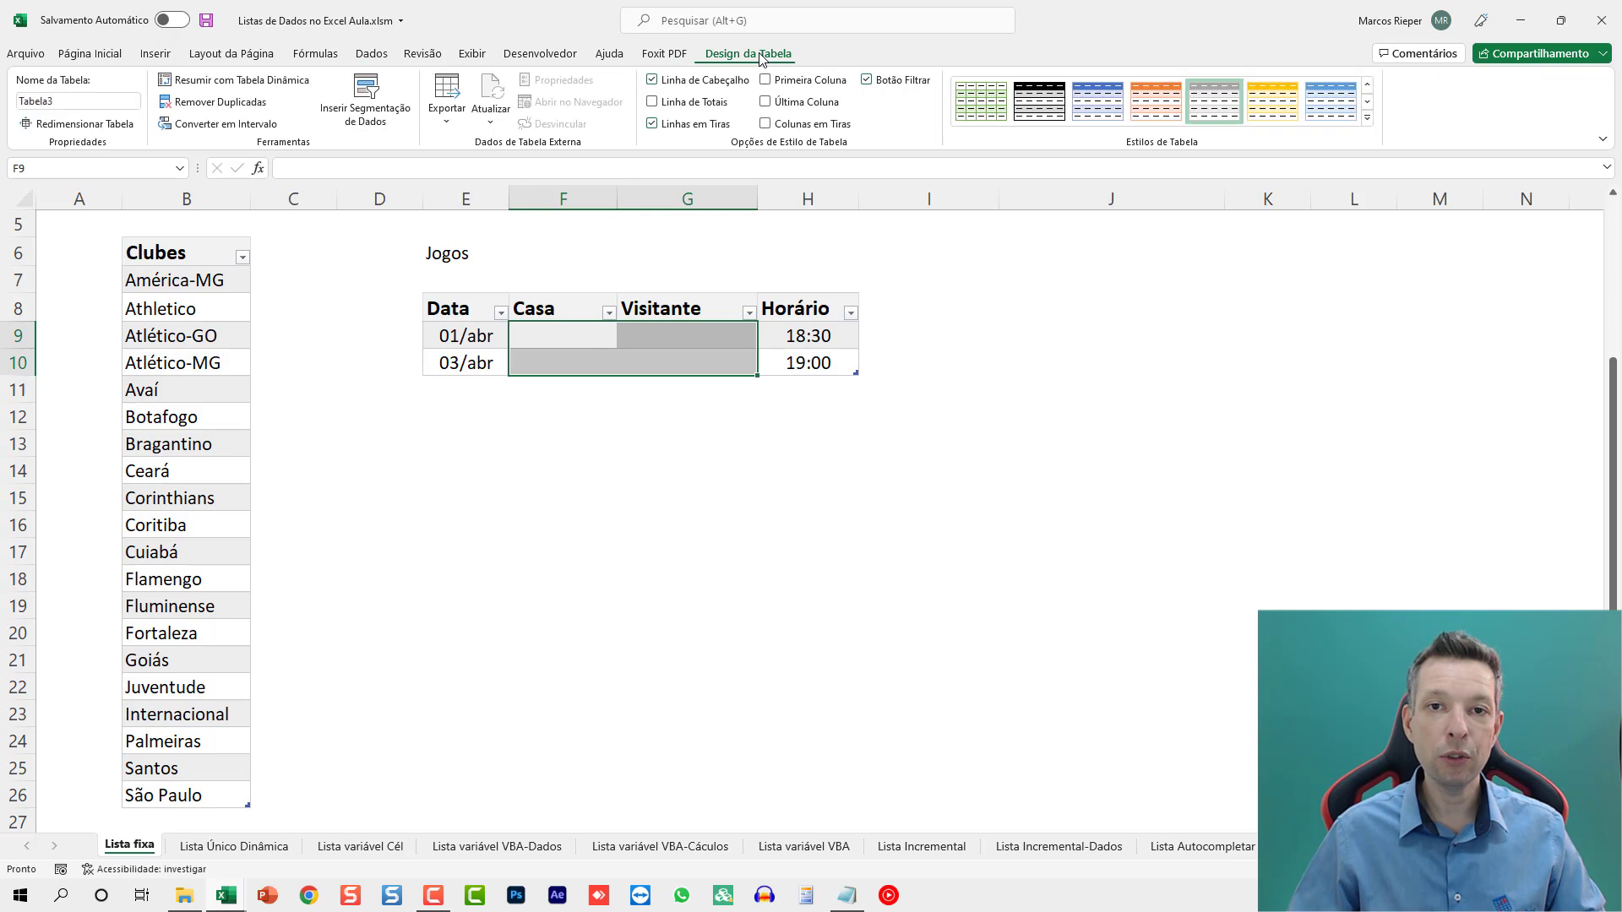
left_click(90, 55)
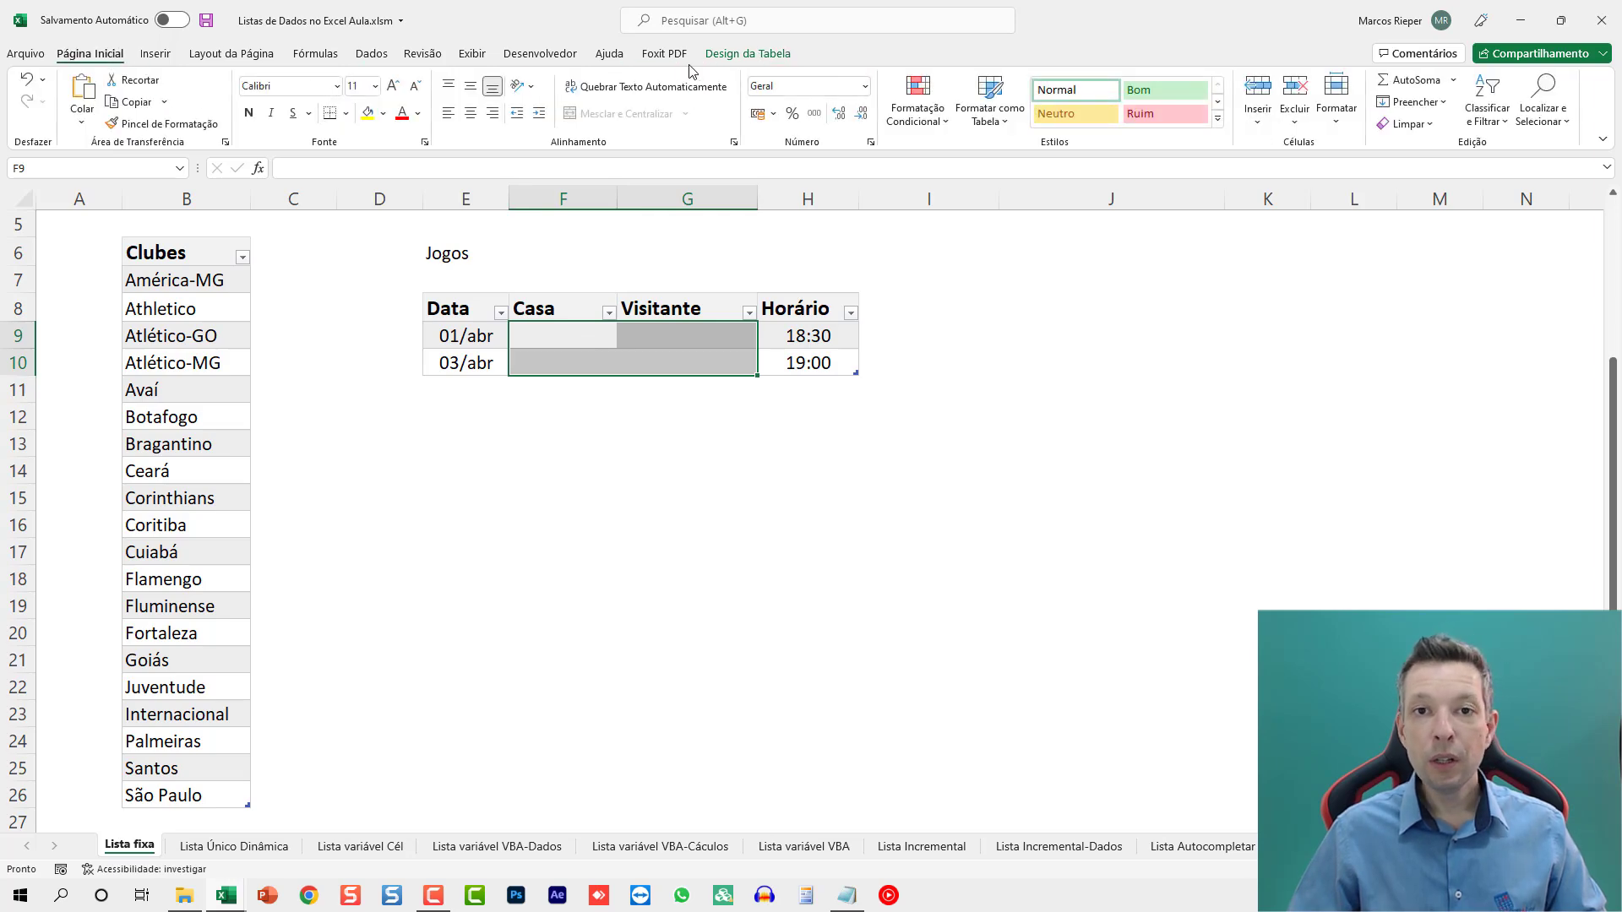
left_click(372, 53)
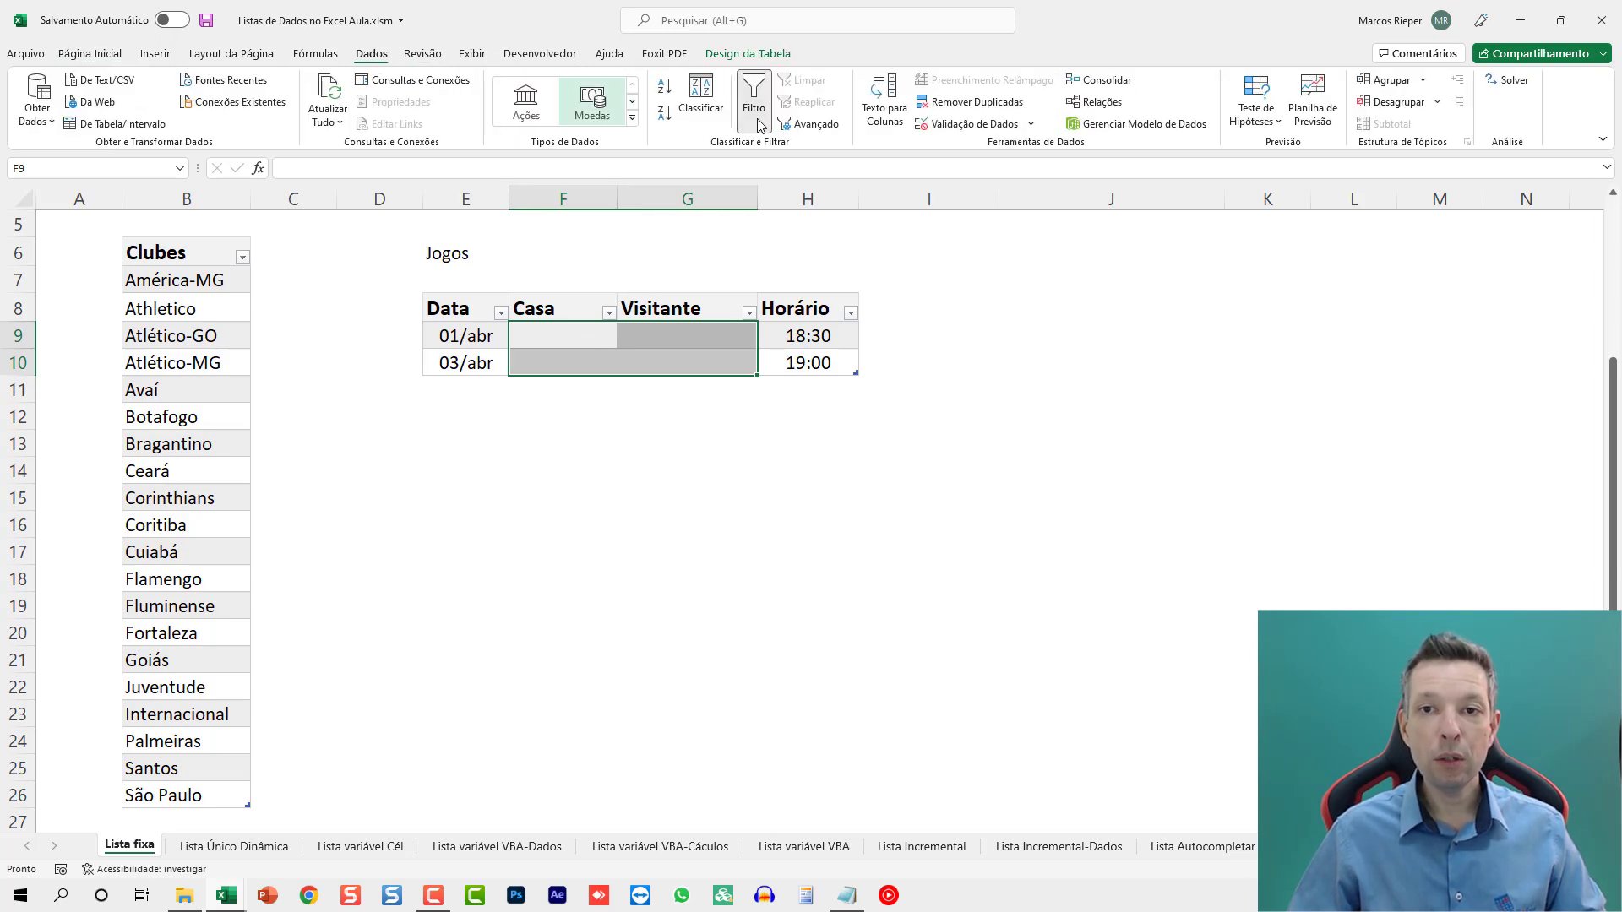
left_click(959, 125)
left_click_drag(984, 448, 729, 336)
left_click(698, 416)
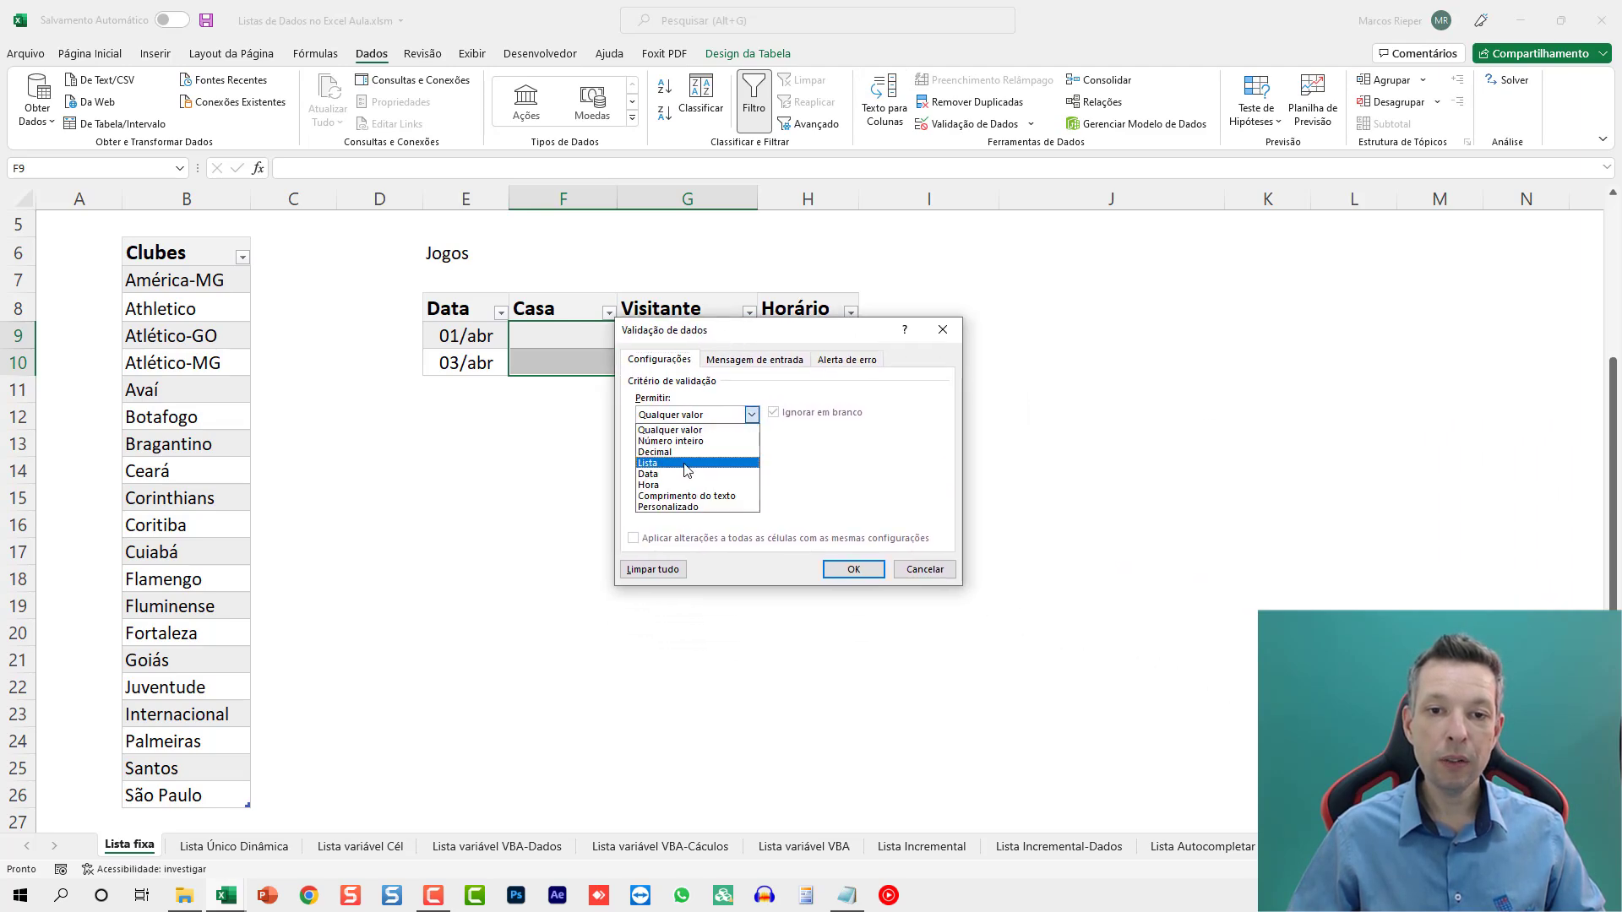
left_click(688, 463)
left_click(695, 482)
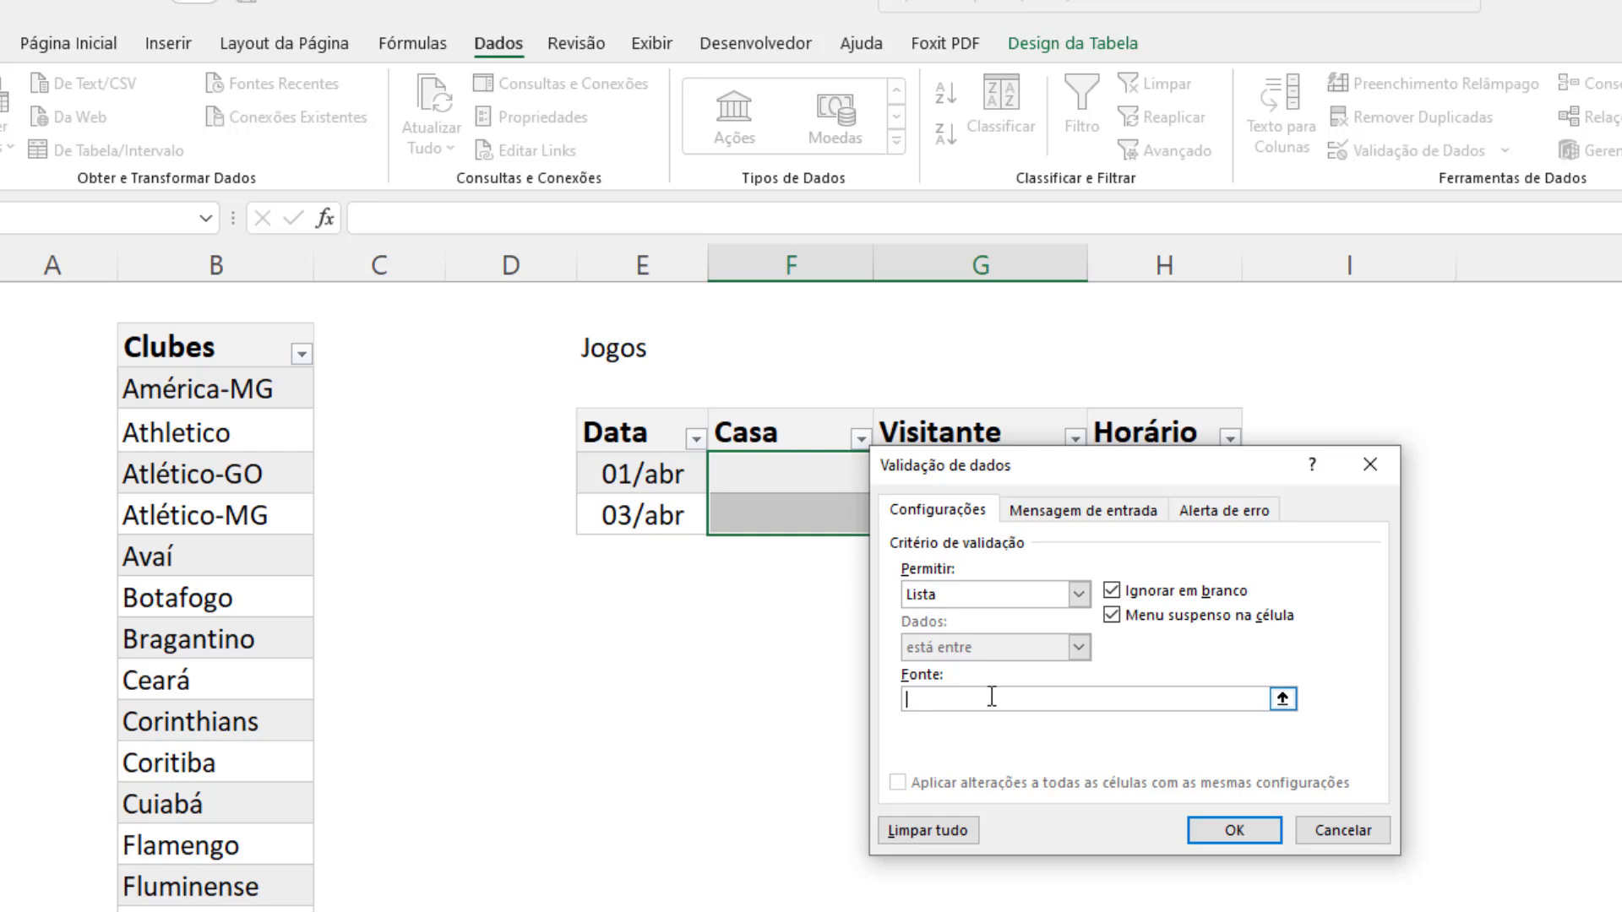
type("=")
left_click_drag(222, 387, 207, 909)
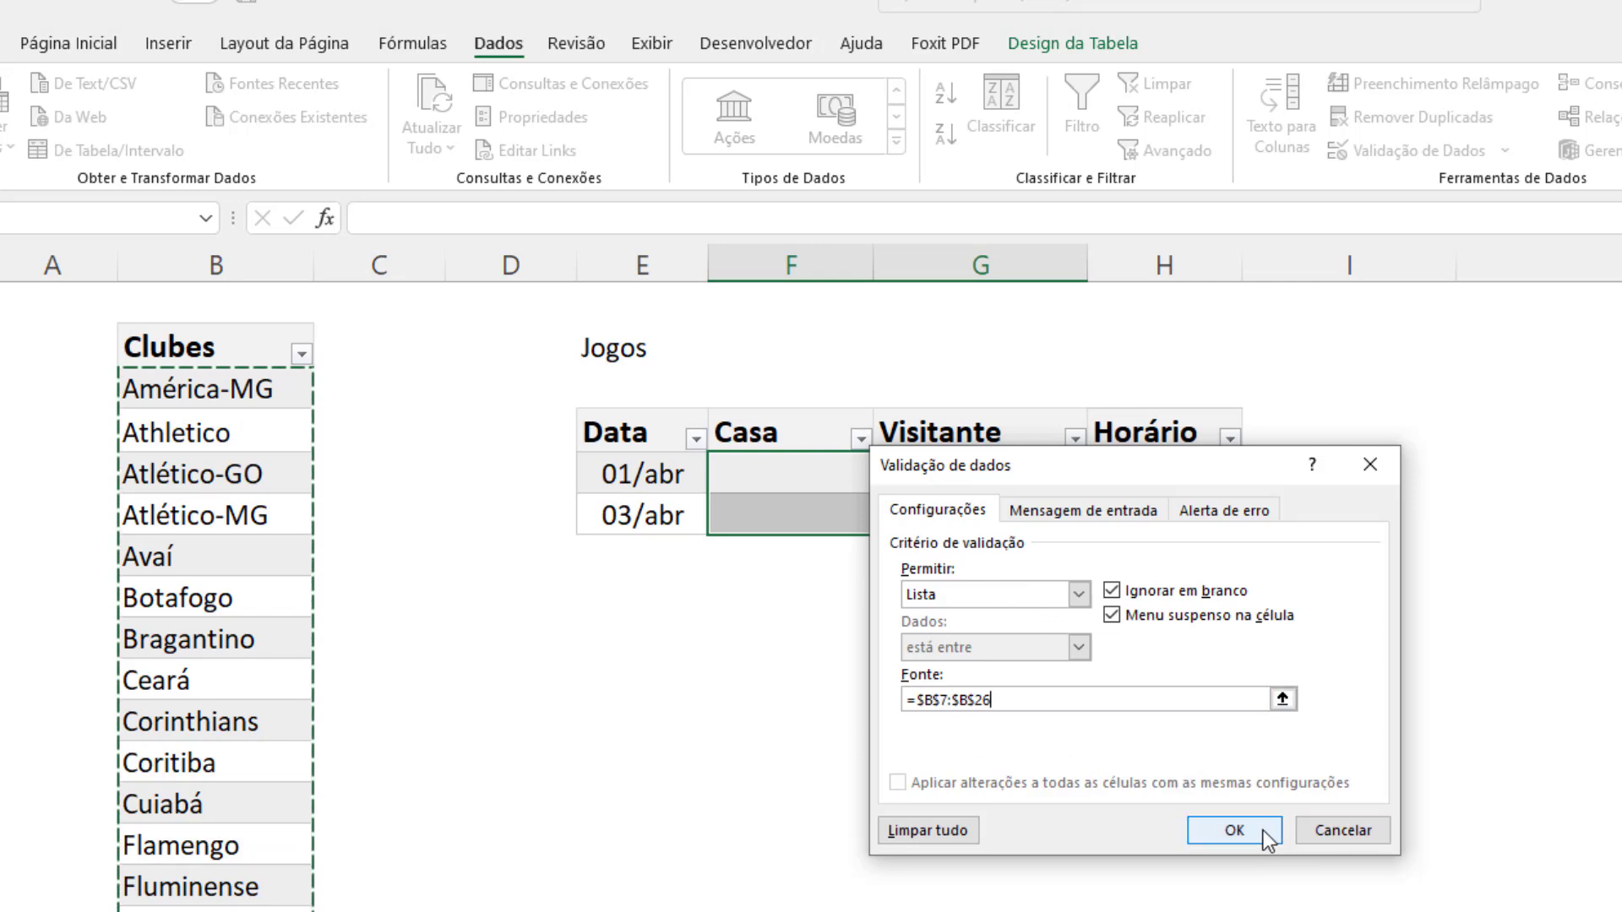
Step: Set the error alert style of the validation to Informações, trying Aviso first
left_click(1097, 512)
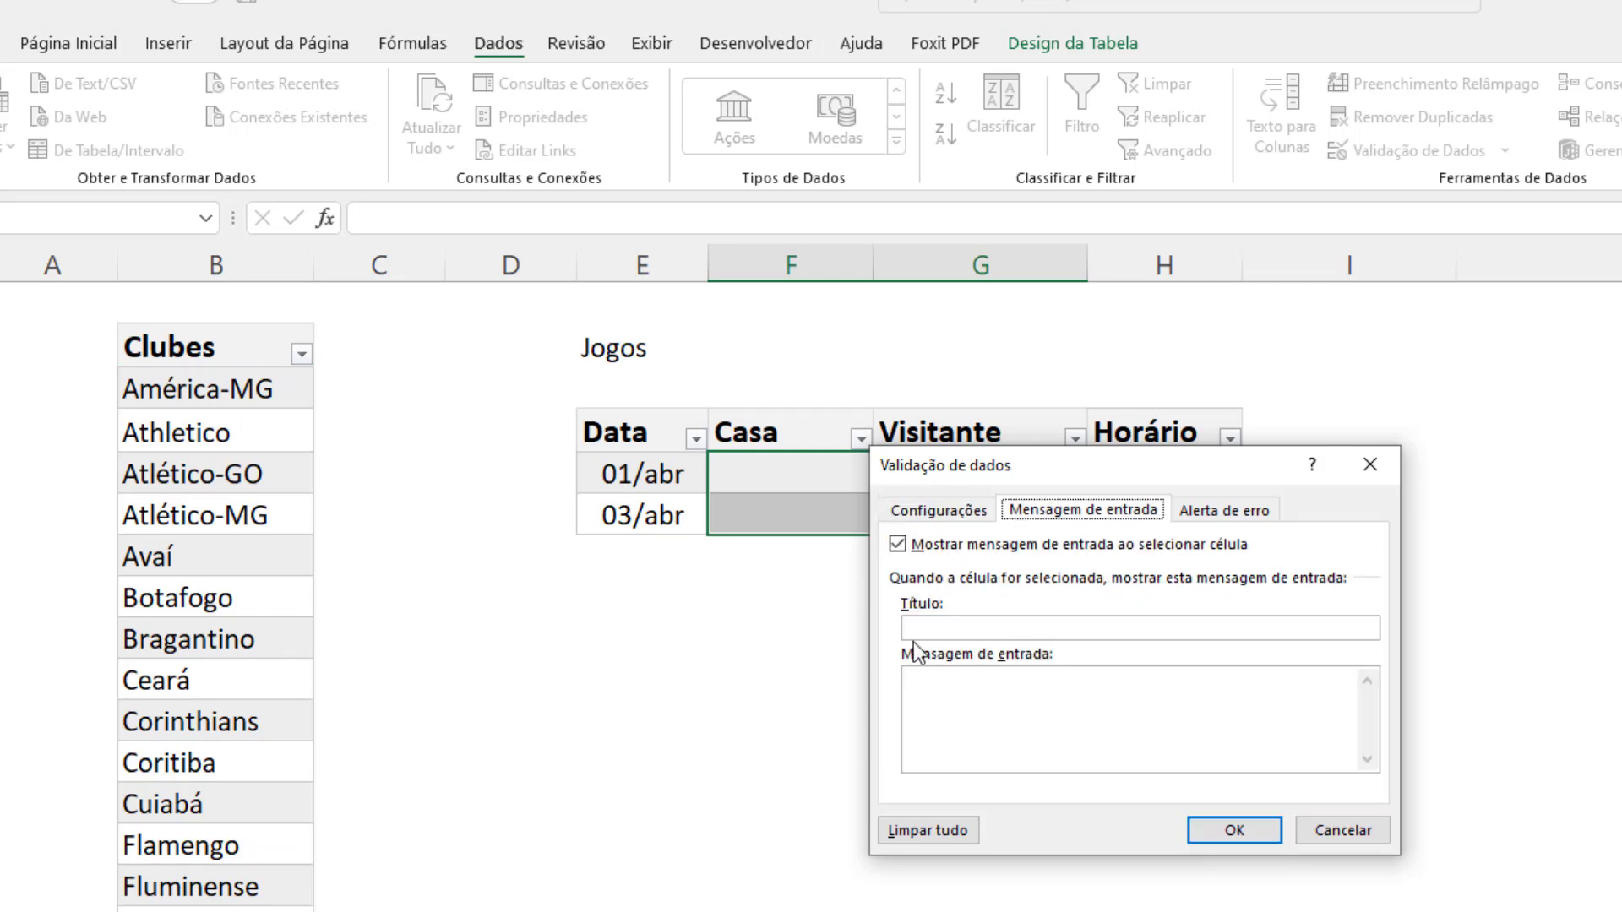
left_click(1186, 513)
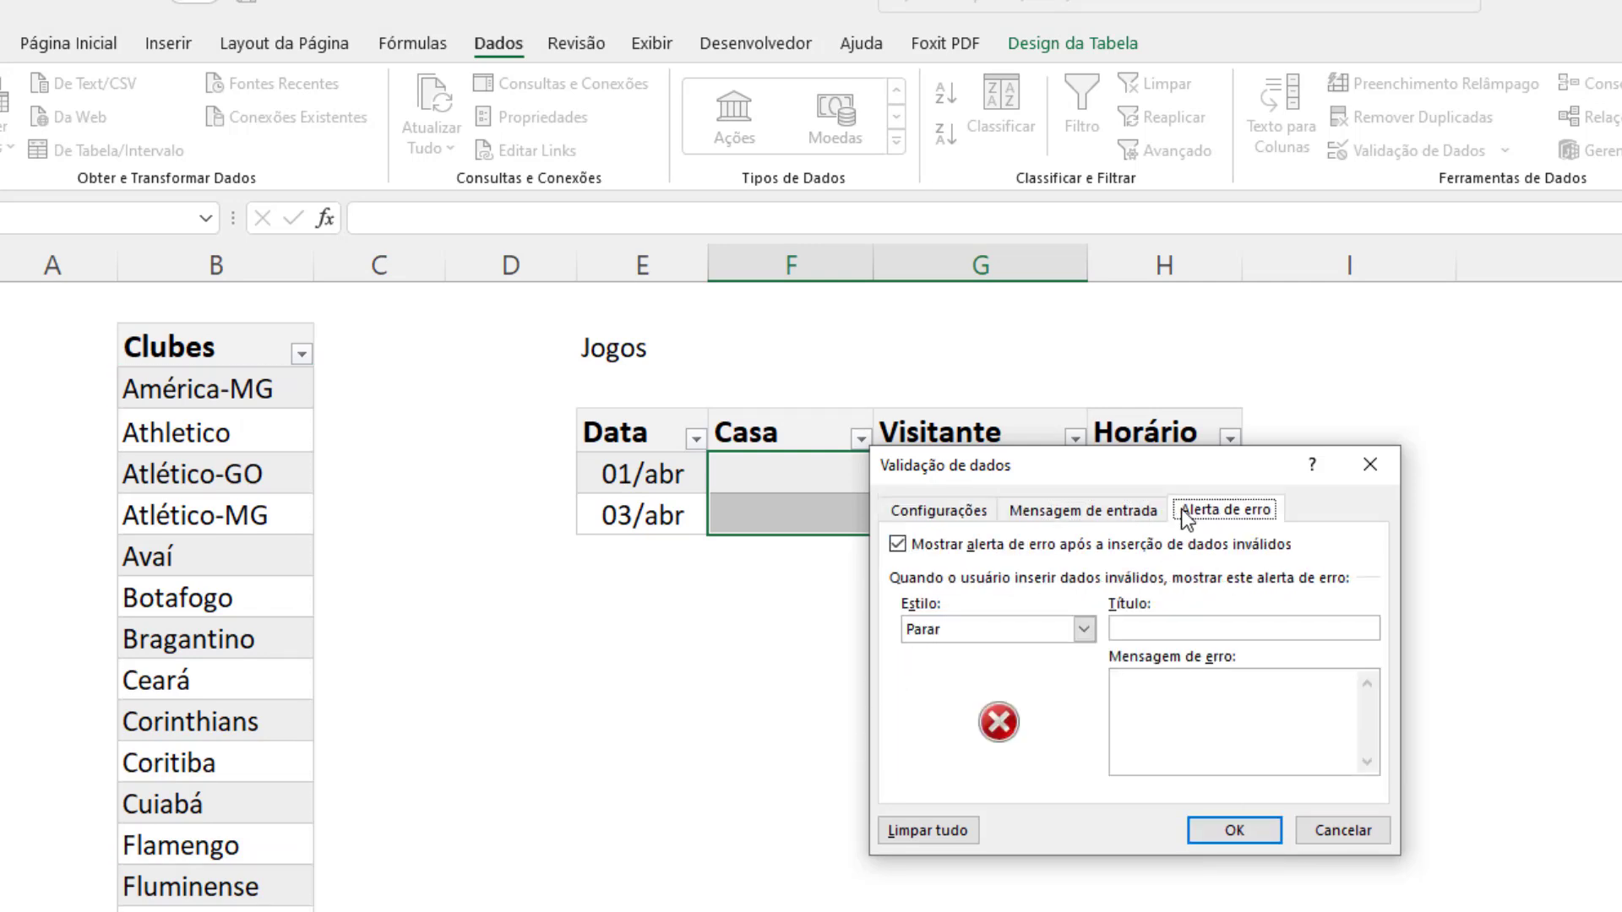
left_click(1066, 635)
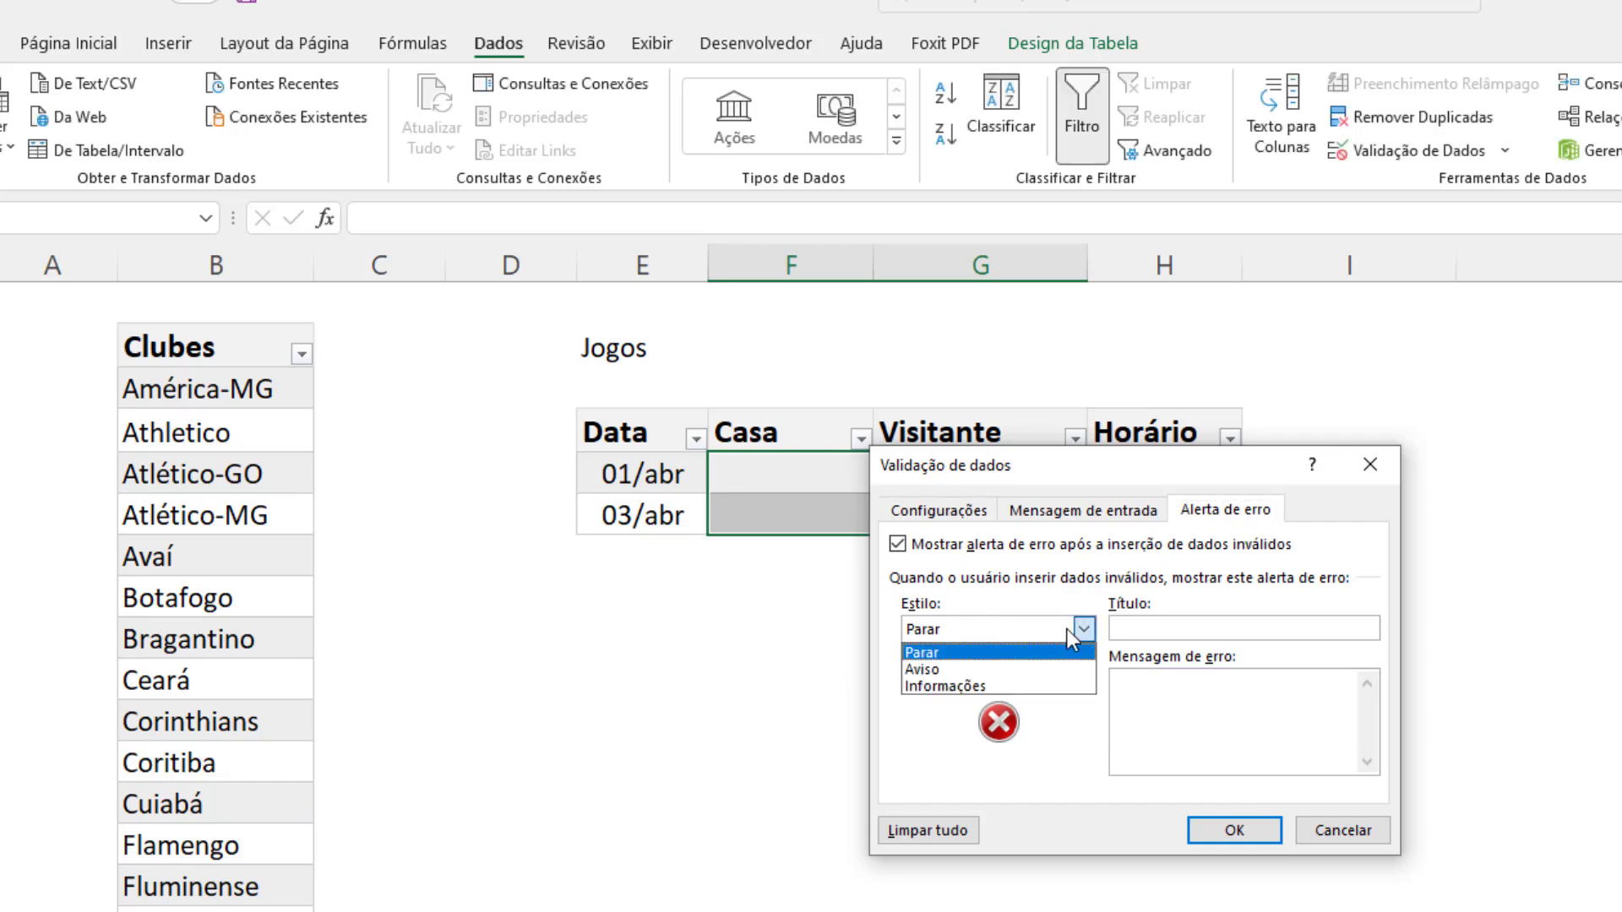
left_click(1061, 630)
left_click(1002, 635)
left_click(979, 670)
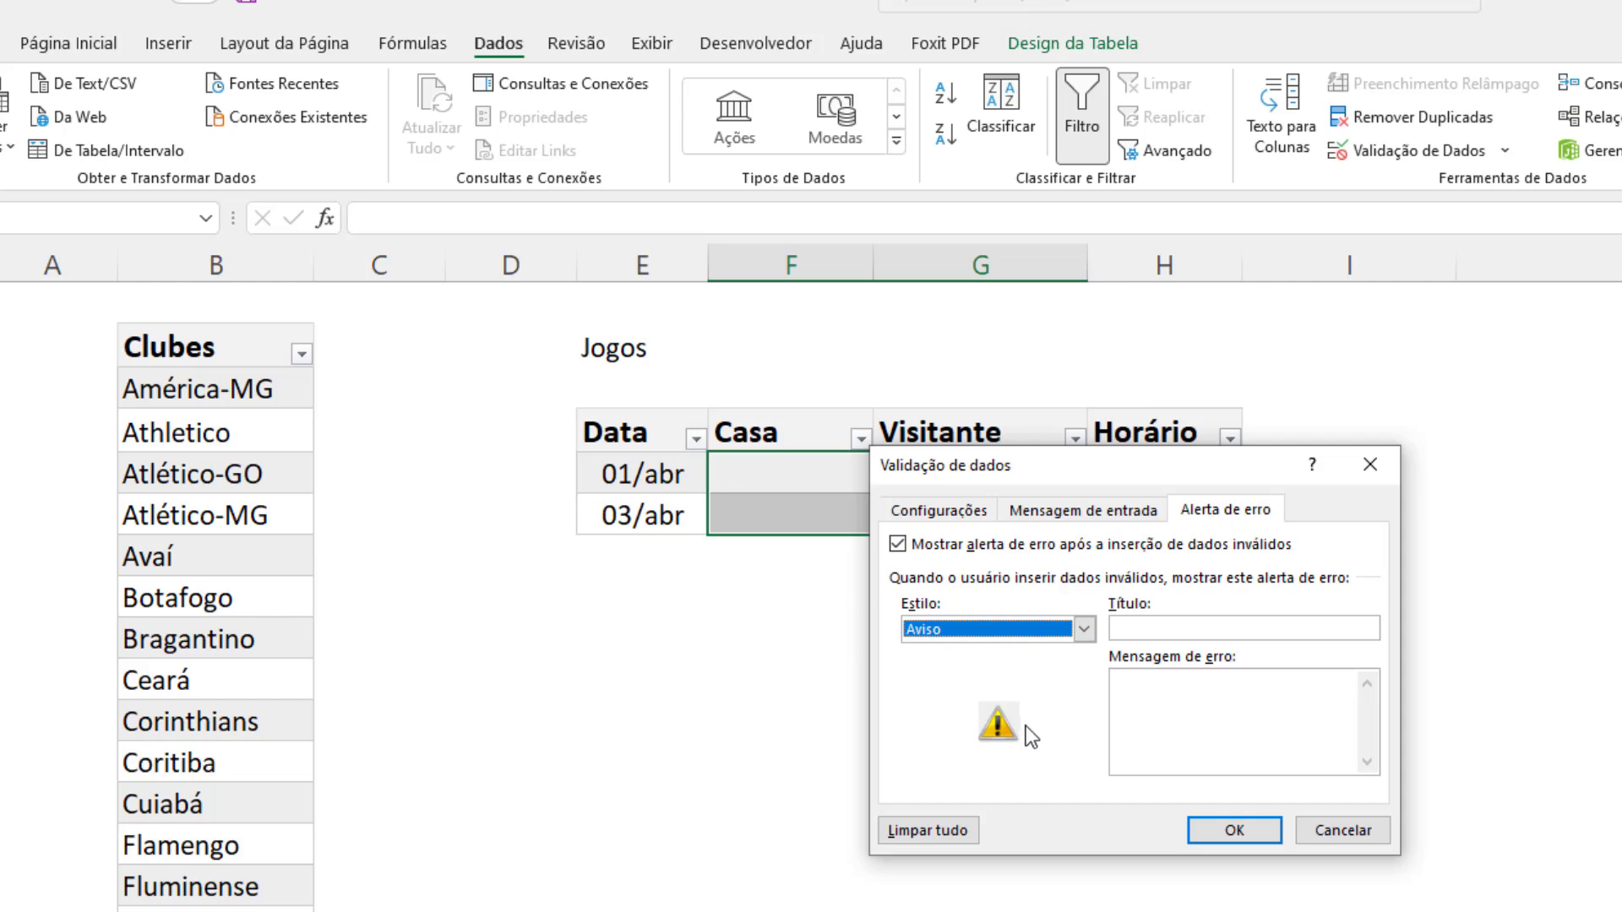
left_click(976, 632)
left_click(970, 686)
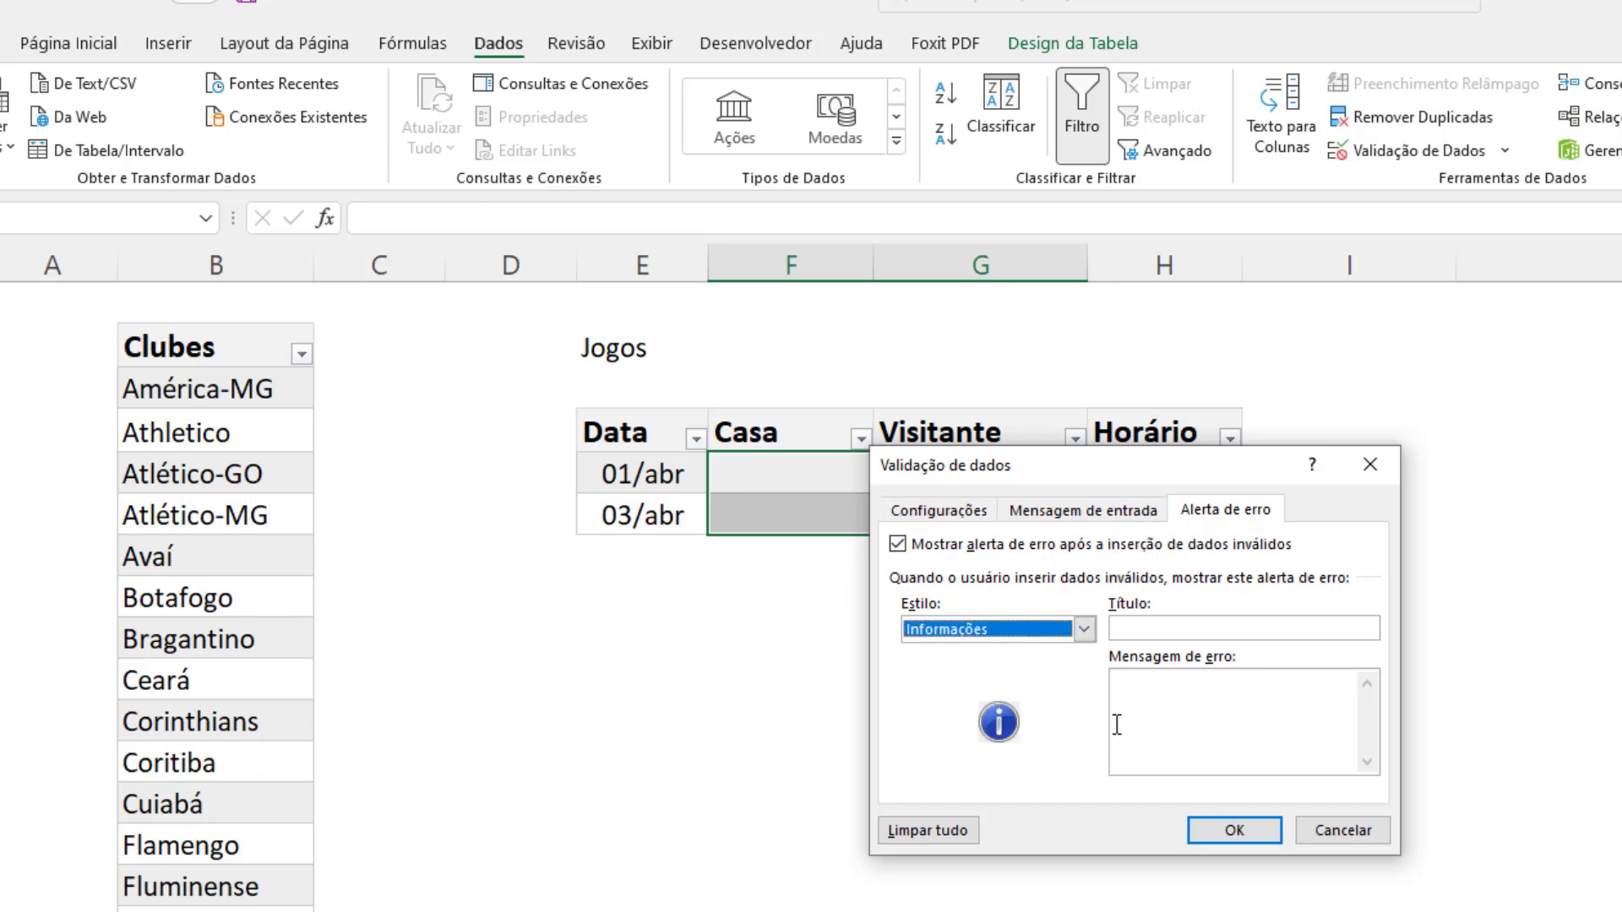
Step: Review the input message, error alert and list criteria, and apply the data validation to the Casa and Visitante cells
left_click(1146, 627)
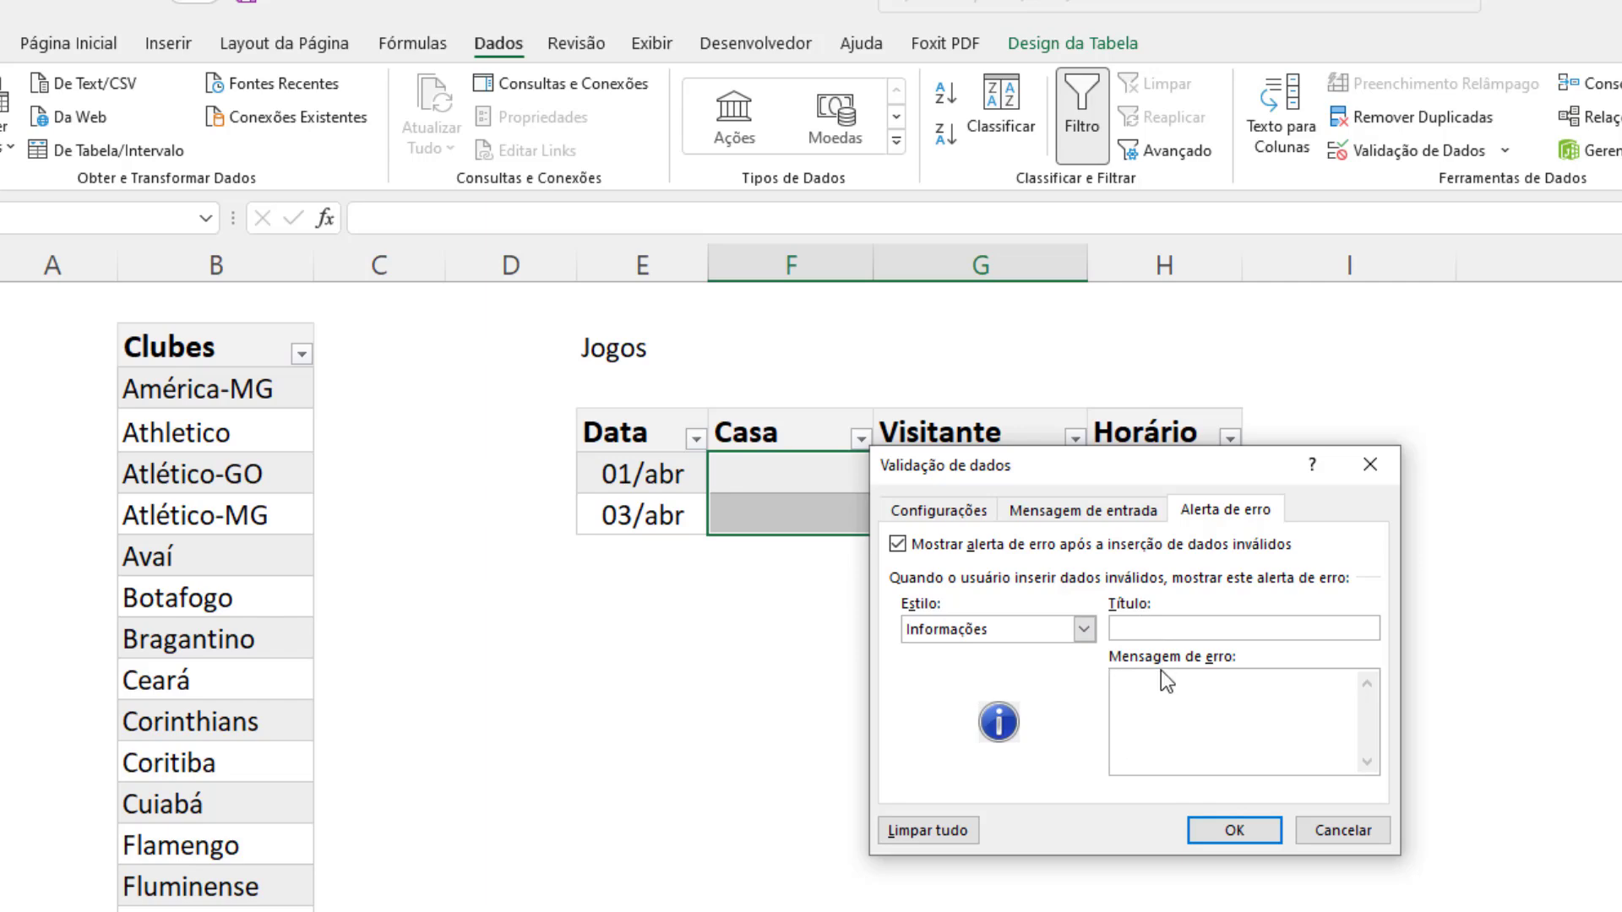
left_click(1071, 511)
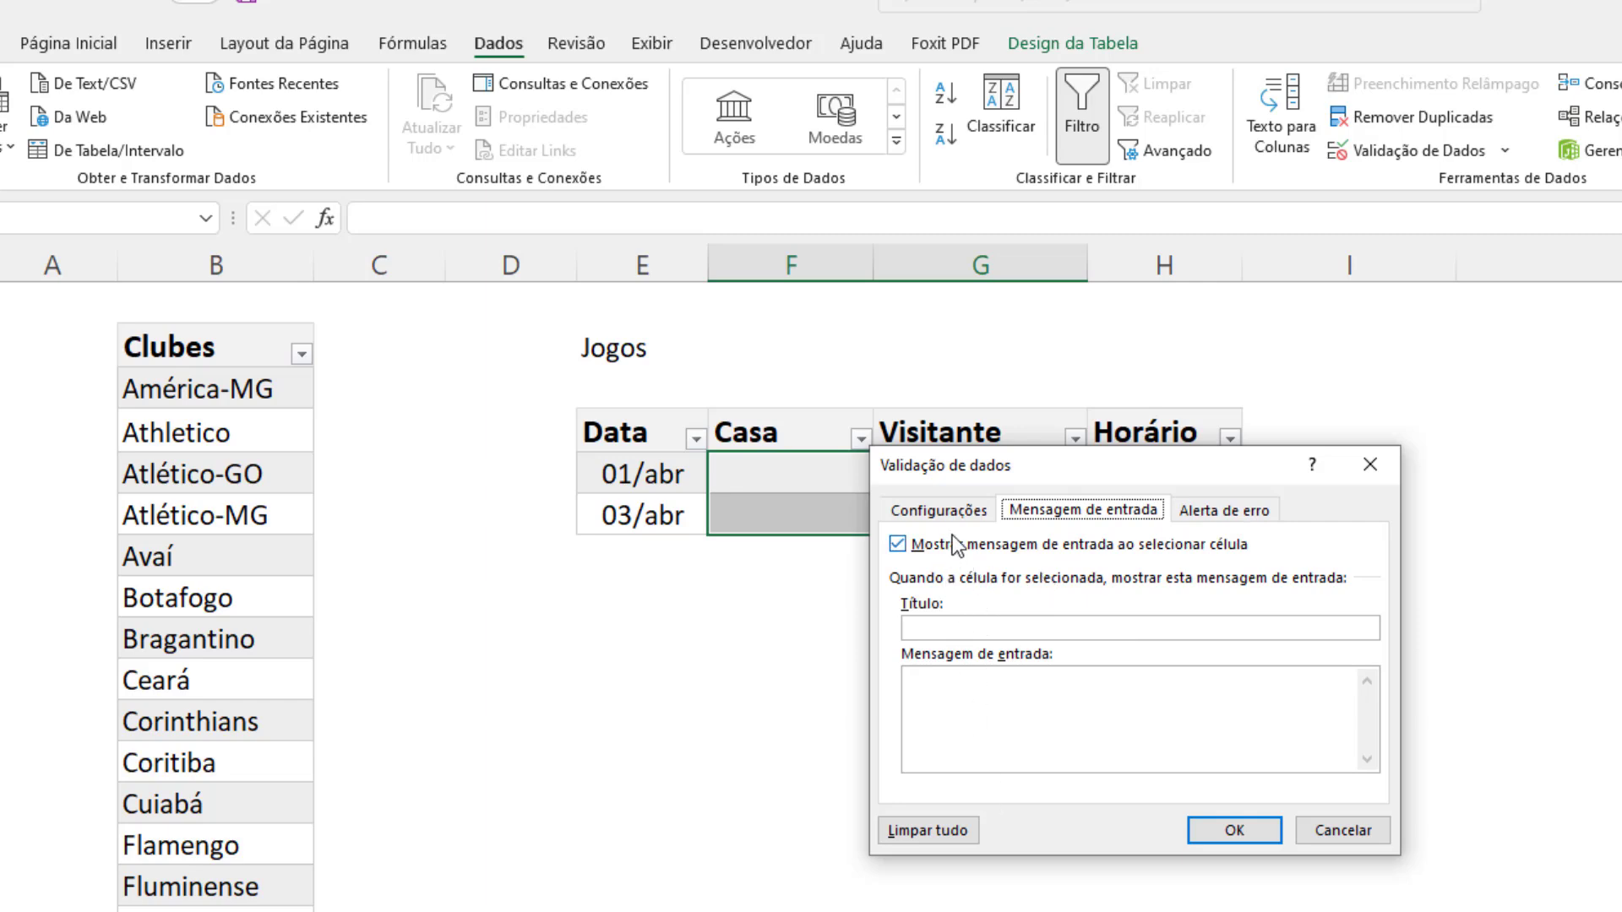
left_click(1218, 511)
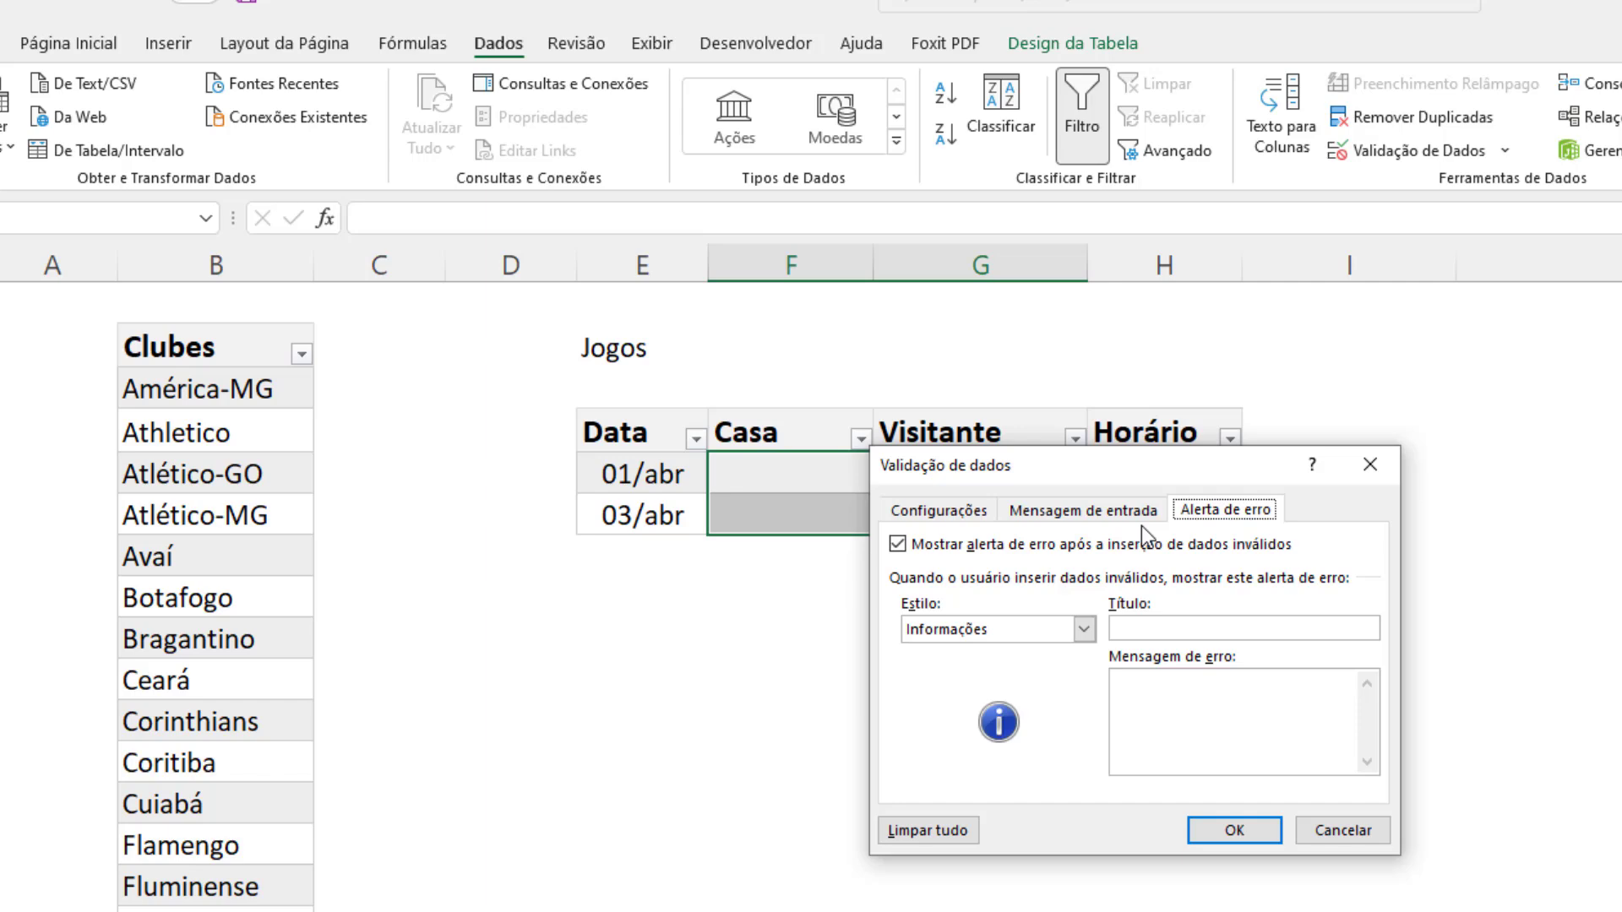
left_click(936, 511)
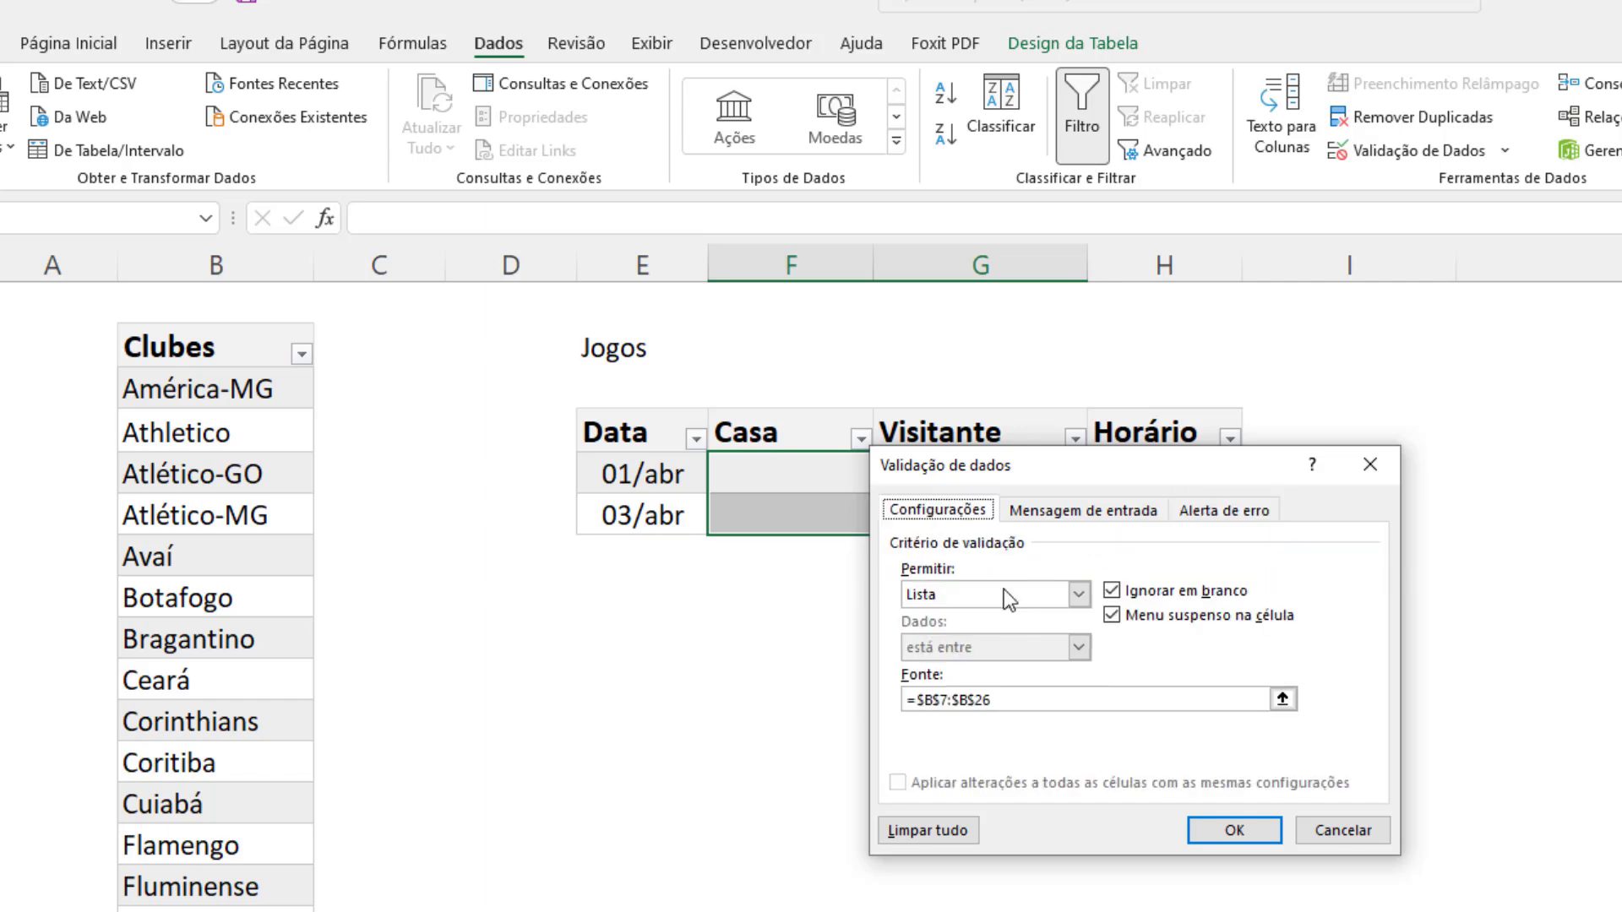
left_click(1238, 830)
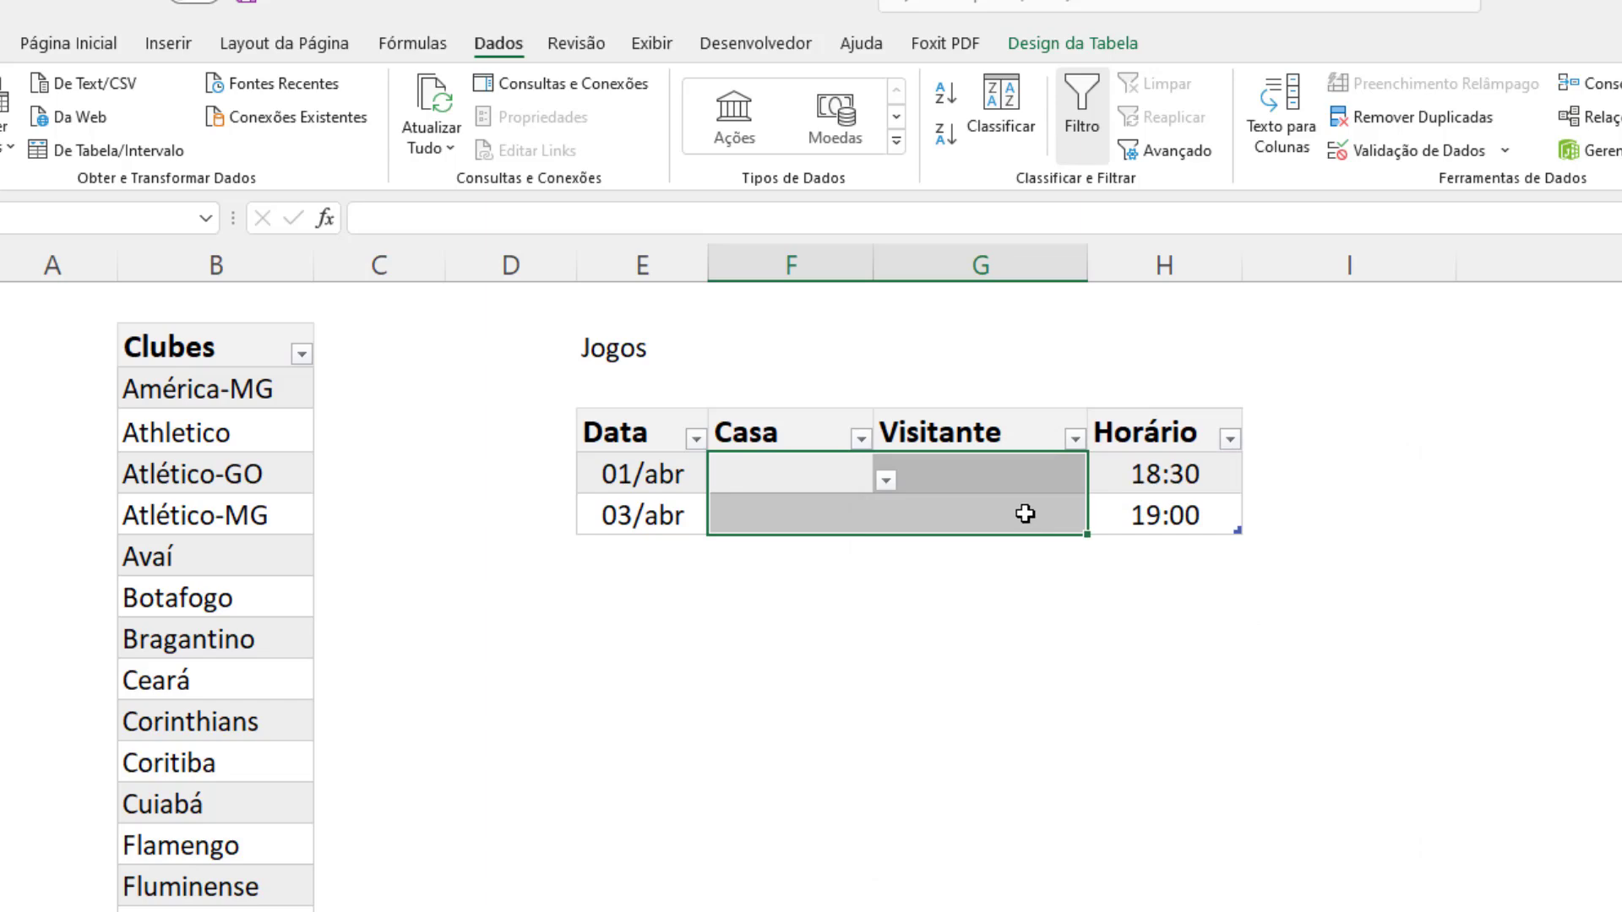
Step: For the 01/abr match, choose Palmeiras as Casa and Flamengo as Visitante from the dropdown lists
left_click(813, 467)
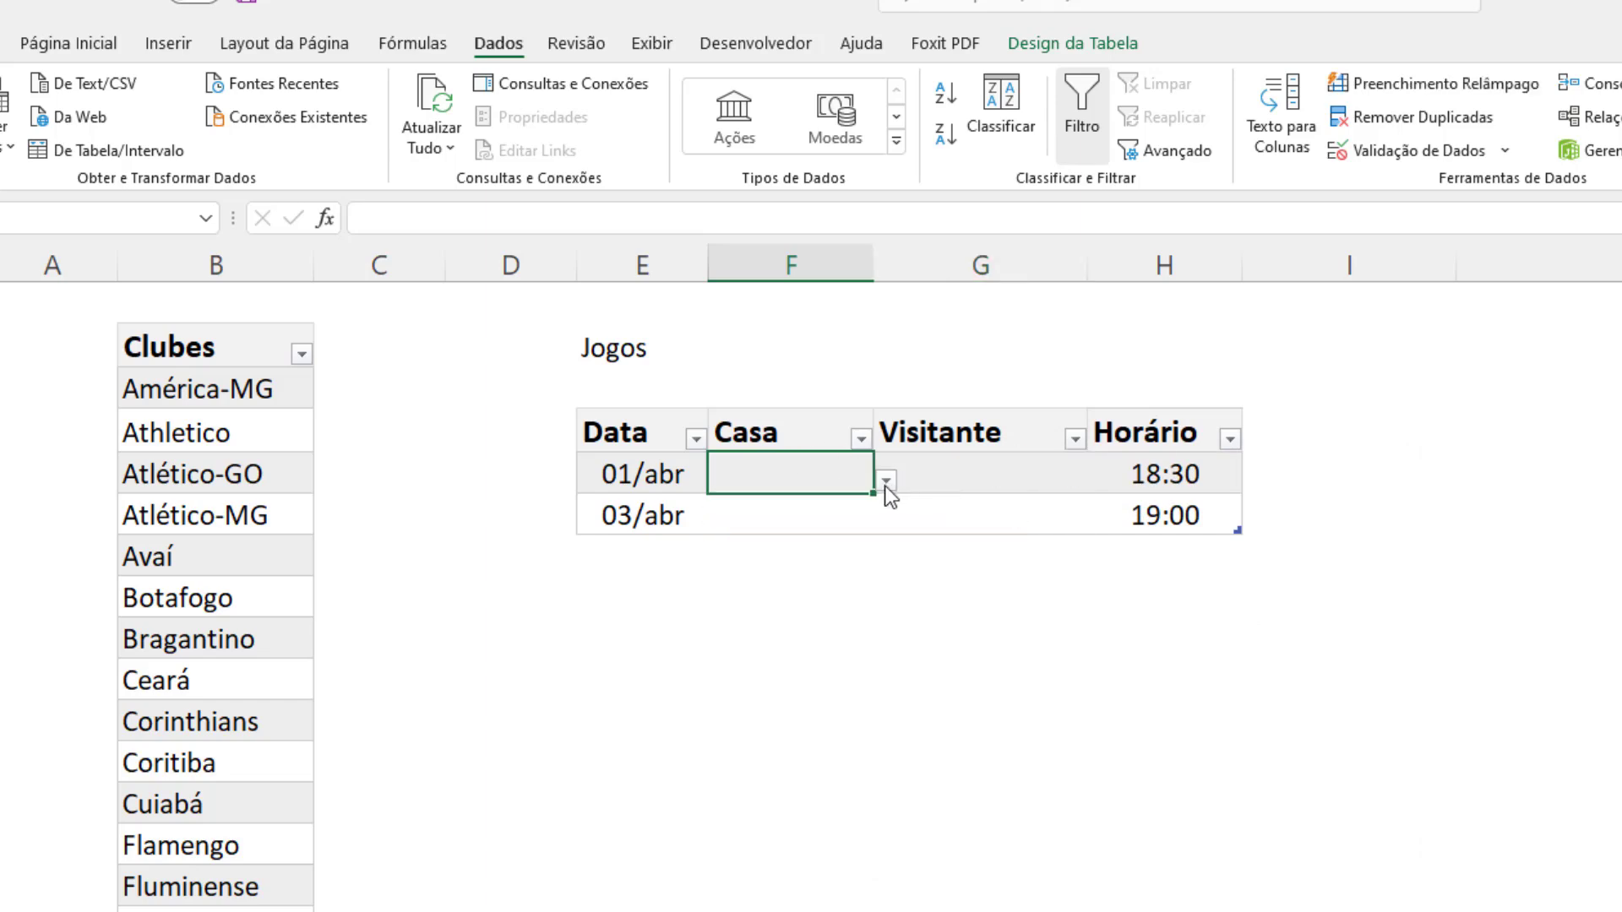
left_click(886, 480)
left_click_drag(879, 569, 884, 681)
left_click(785, 642)
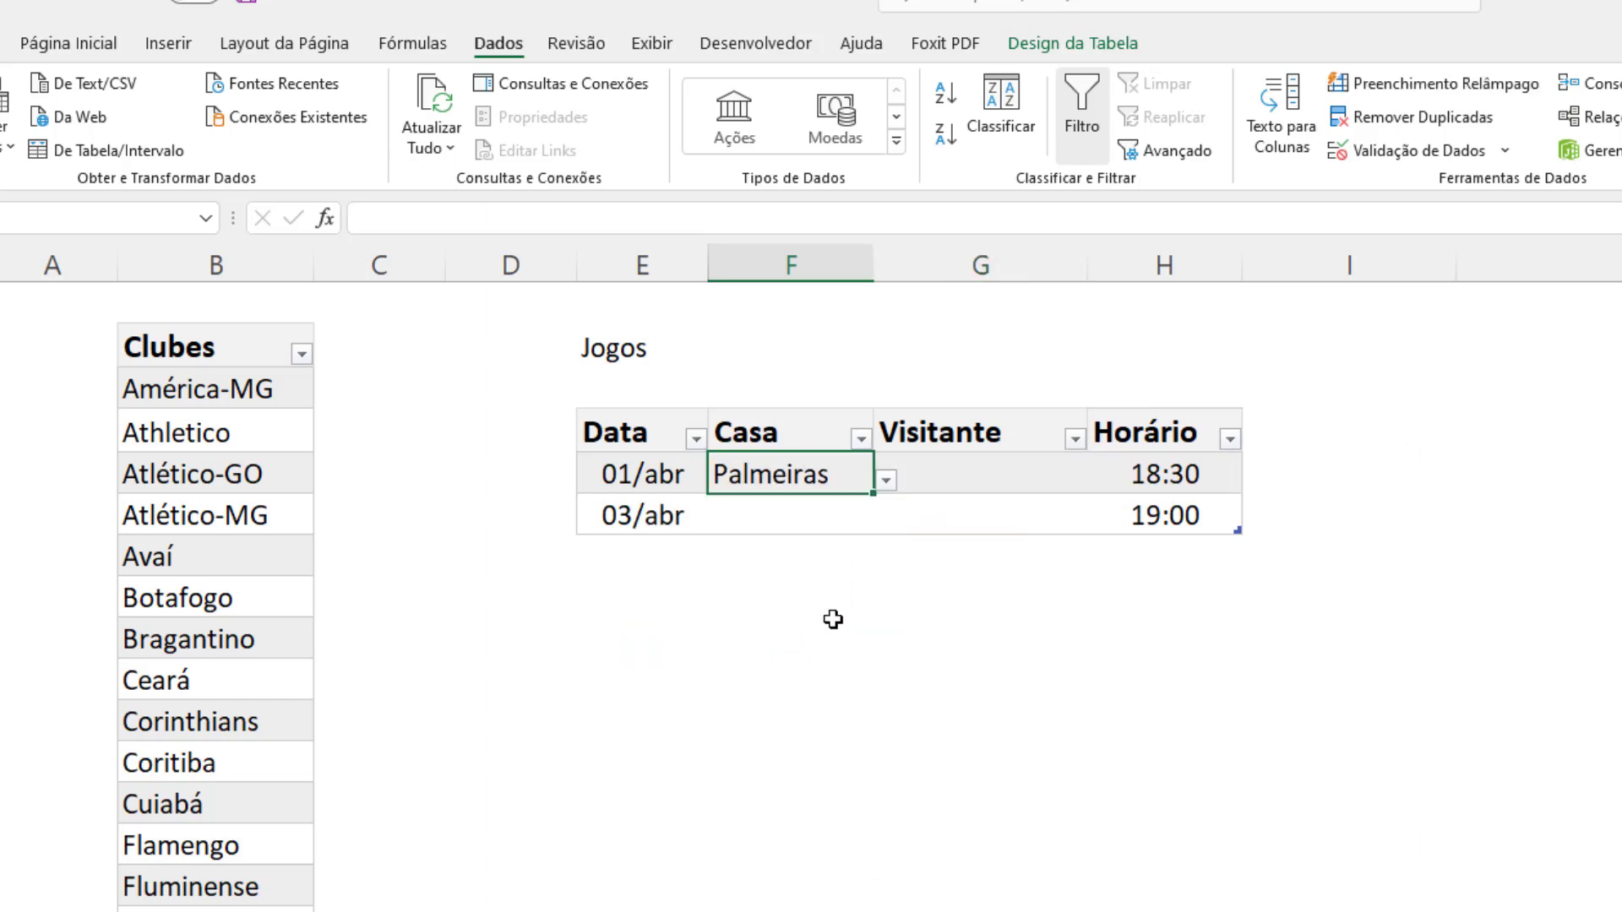
left_click(1107, 483)
left_click(1054, 476)
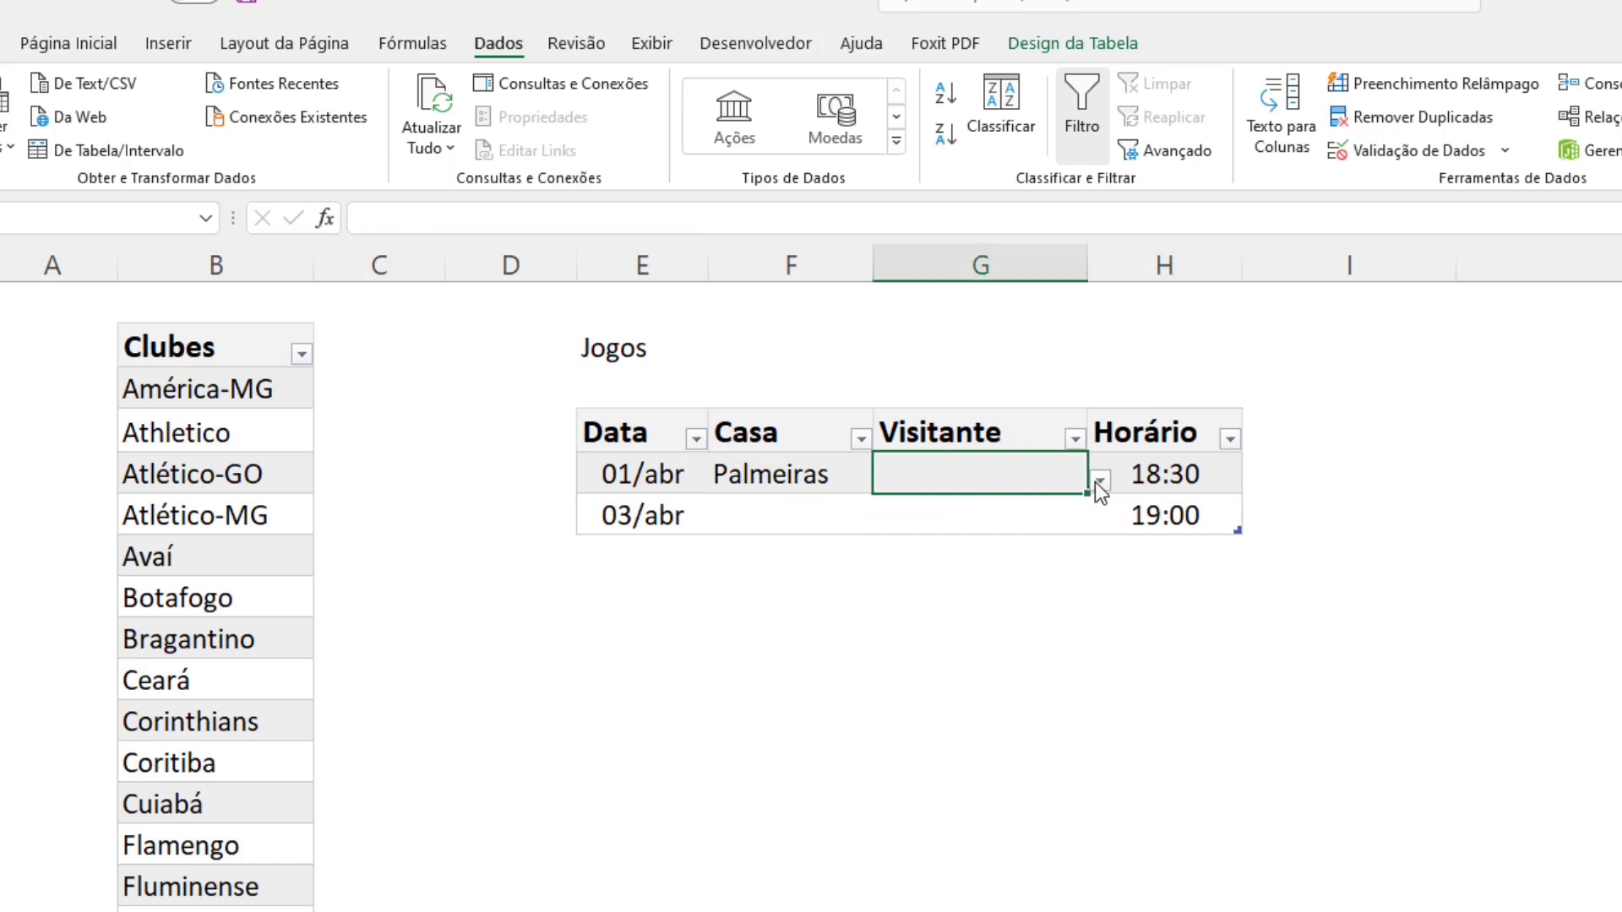
left_click(1099, 481)
left_click_drag(1088, 575, 1076, 623)
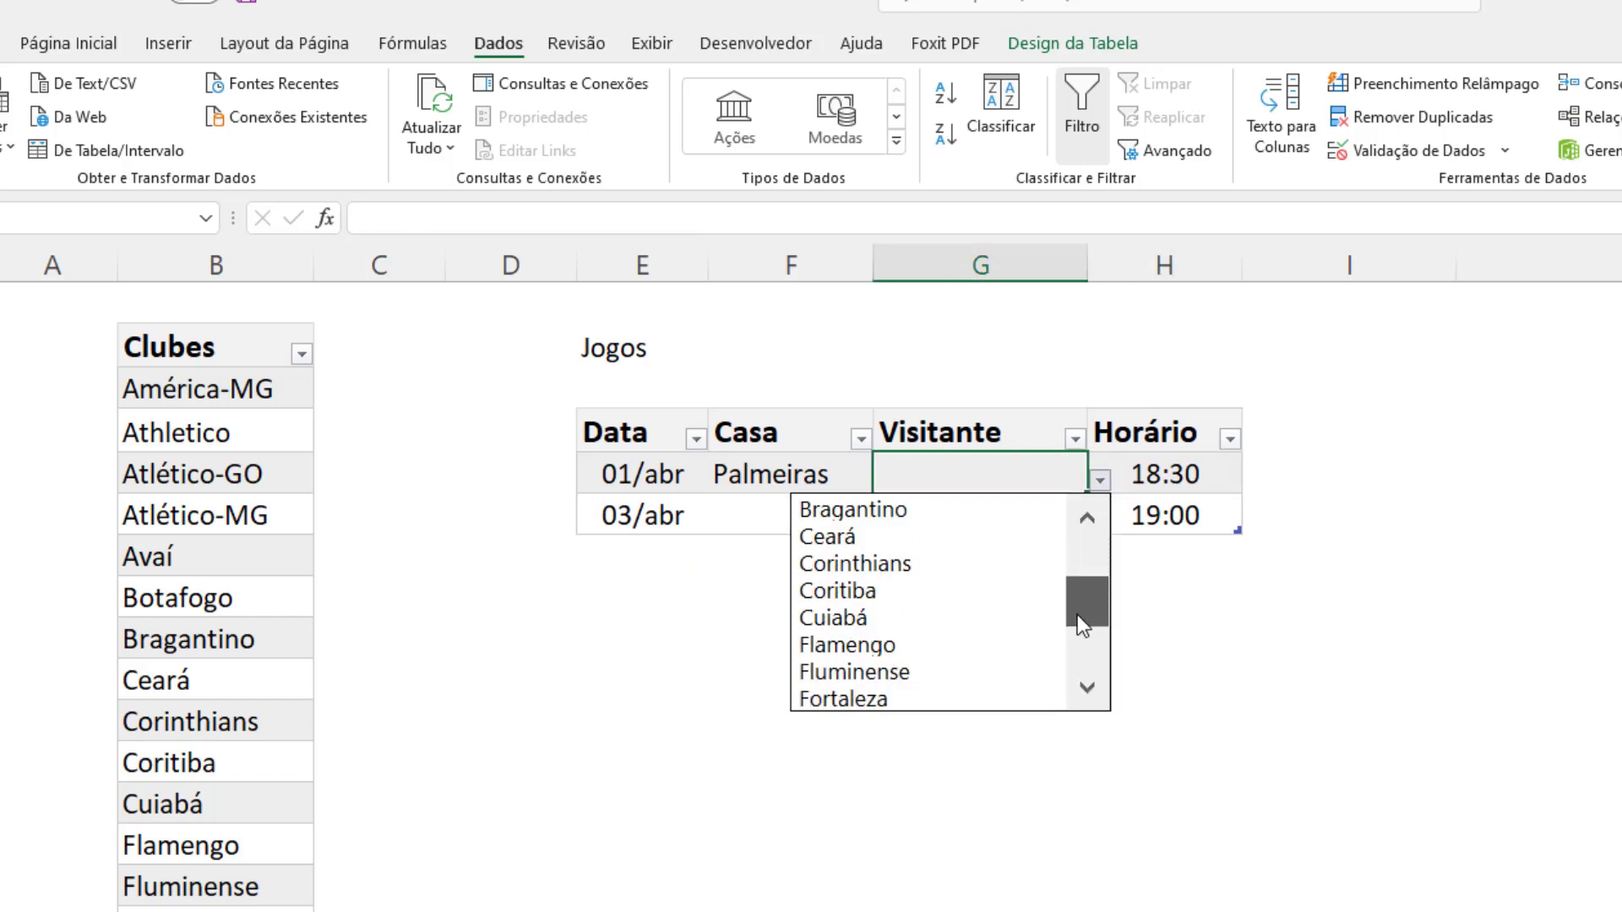
left_click(930, 651)
Step: For the 03/abr match, choose Botafogo as Casa and Bragantino as Visitante from the dropdown lists
left_click(814, 525)
left_click(887, 523)
left_click(757, 677)
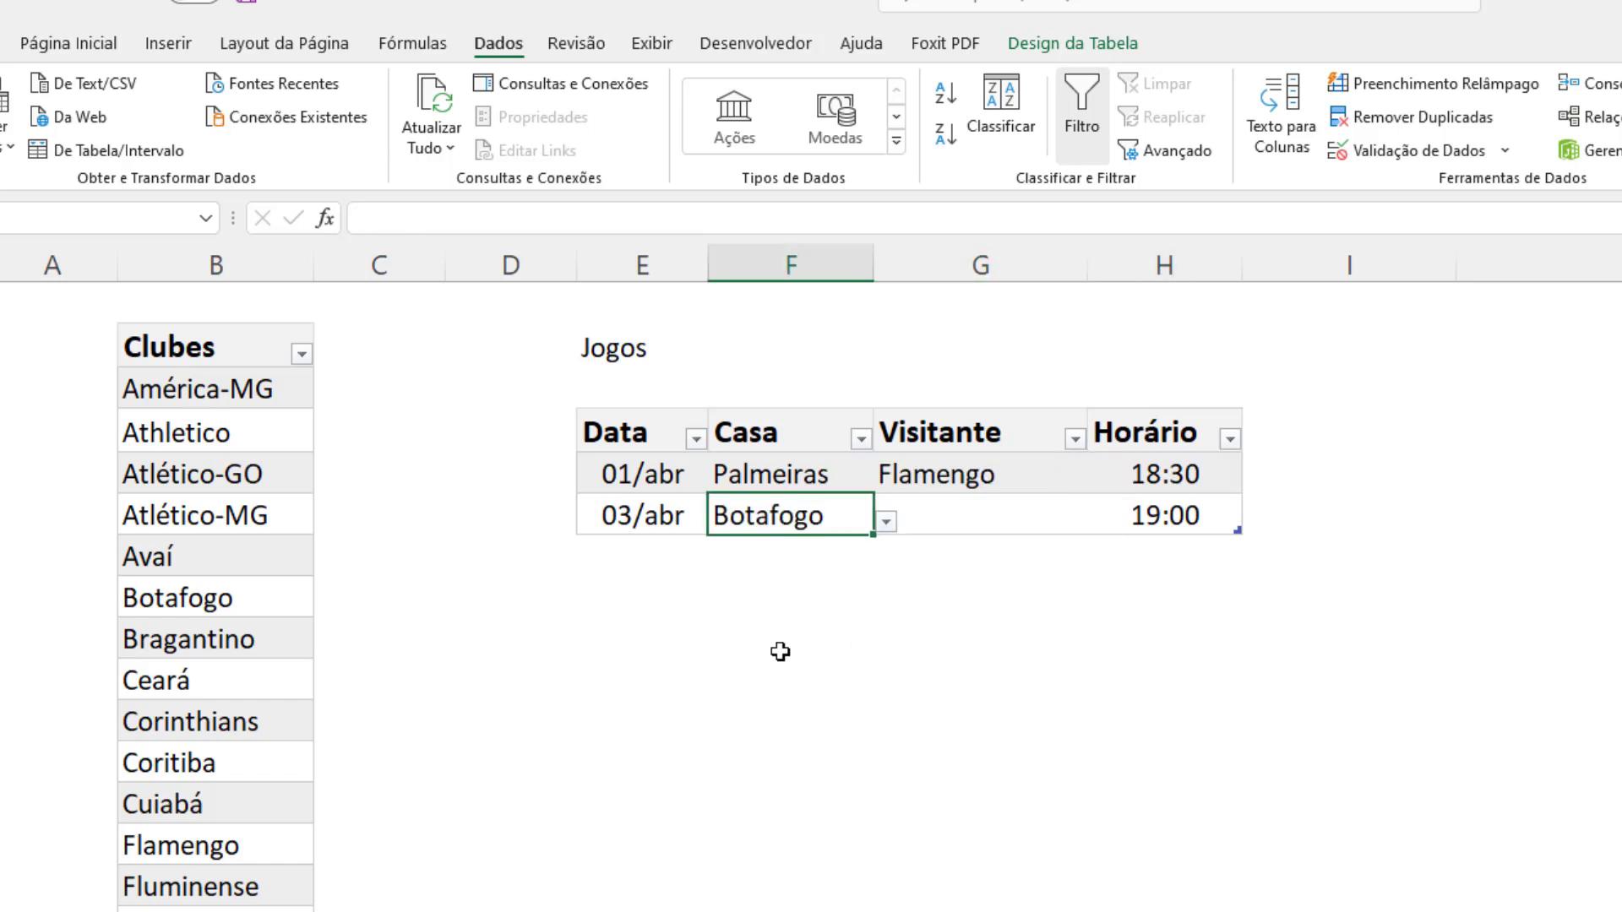
left_click(1024, 516)
left_click(1100, 523)
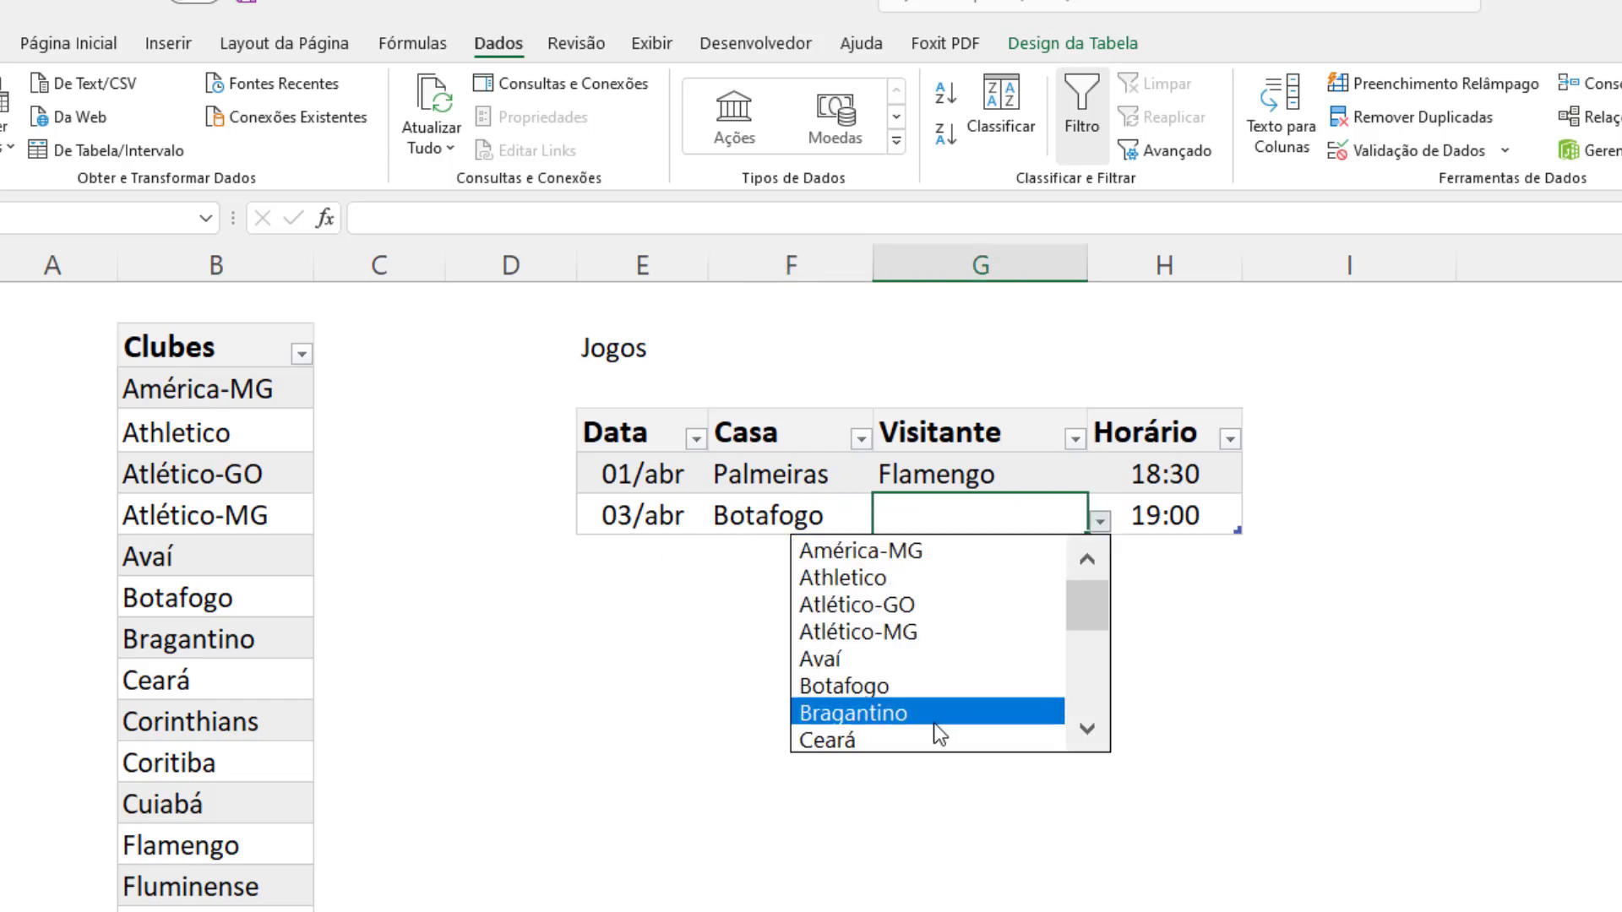
left_click(942, 718)
left_click(825, 510)
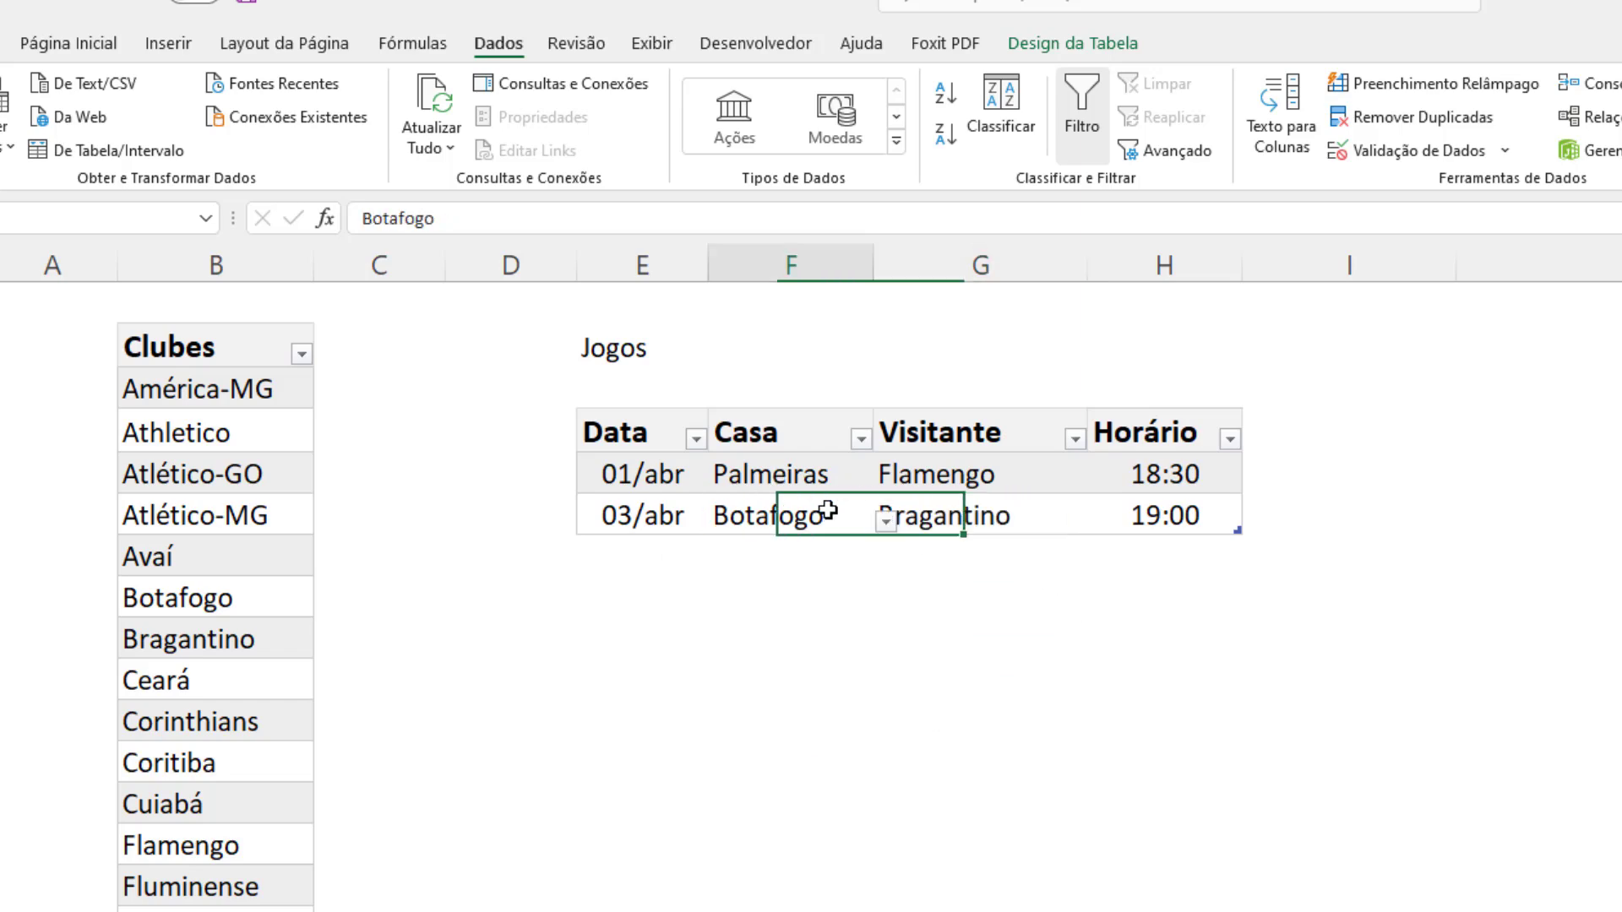
Step: Add a 04/abr match to the Jogos table, choosing Ceará as Casa and Athletico as Visitante
left_click(626, 551)
type("4/4")
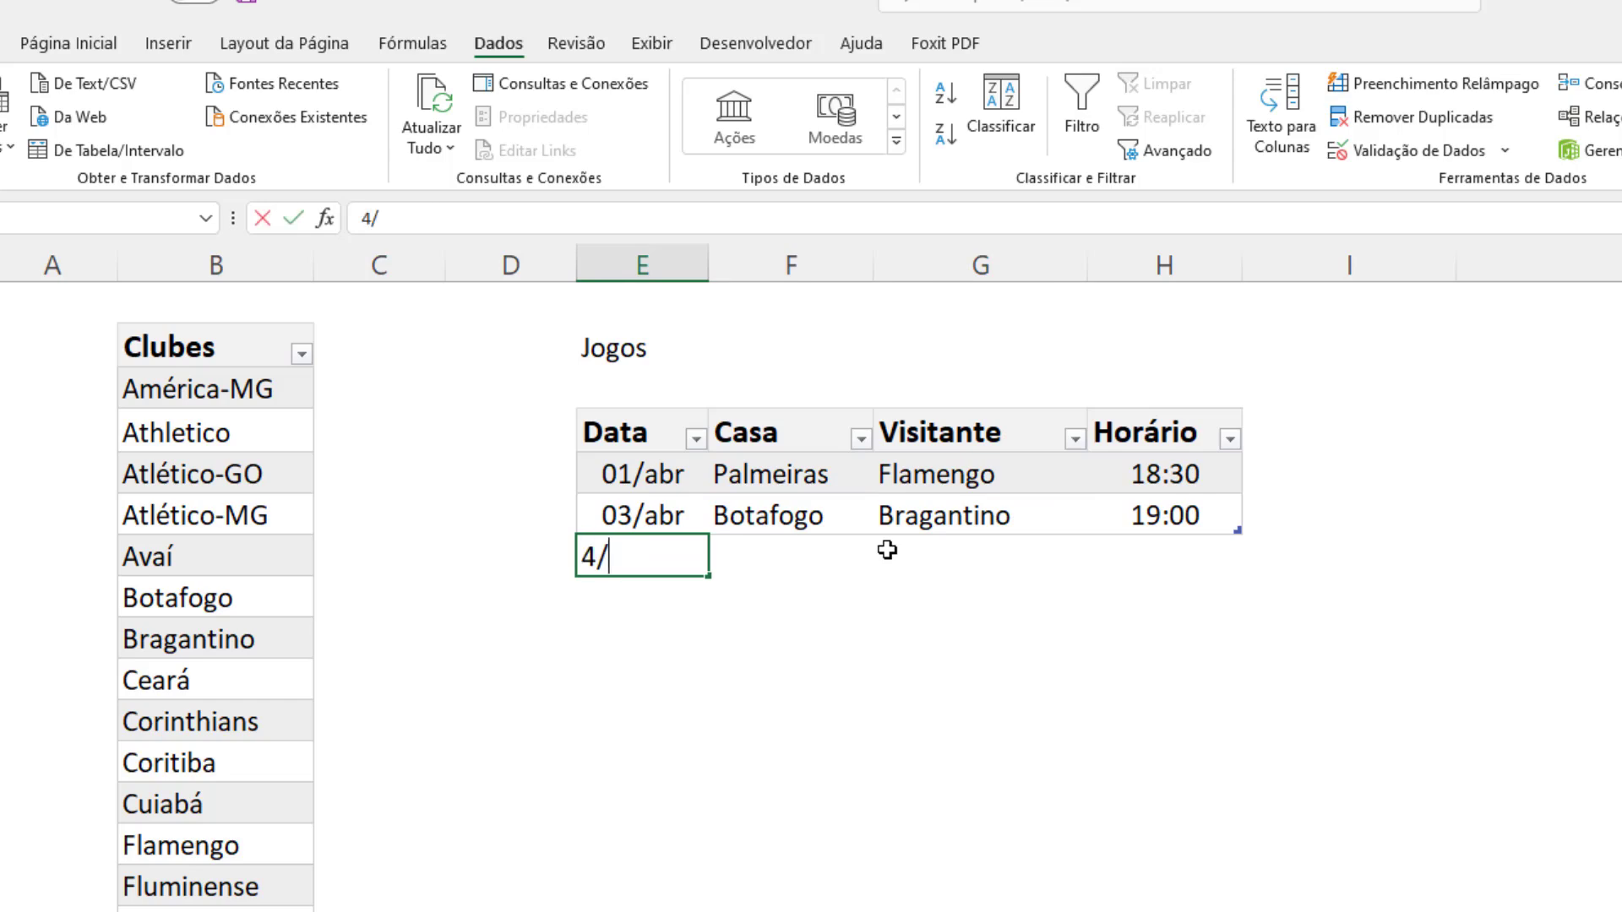
key("Tab")
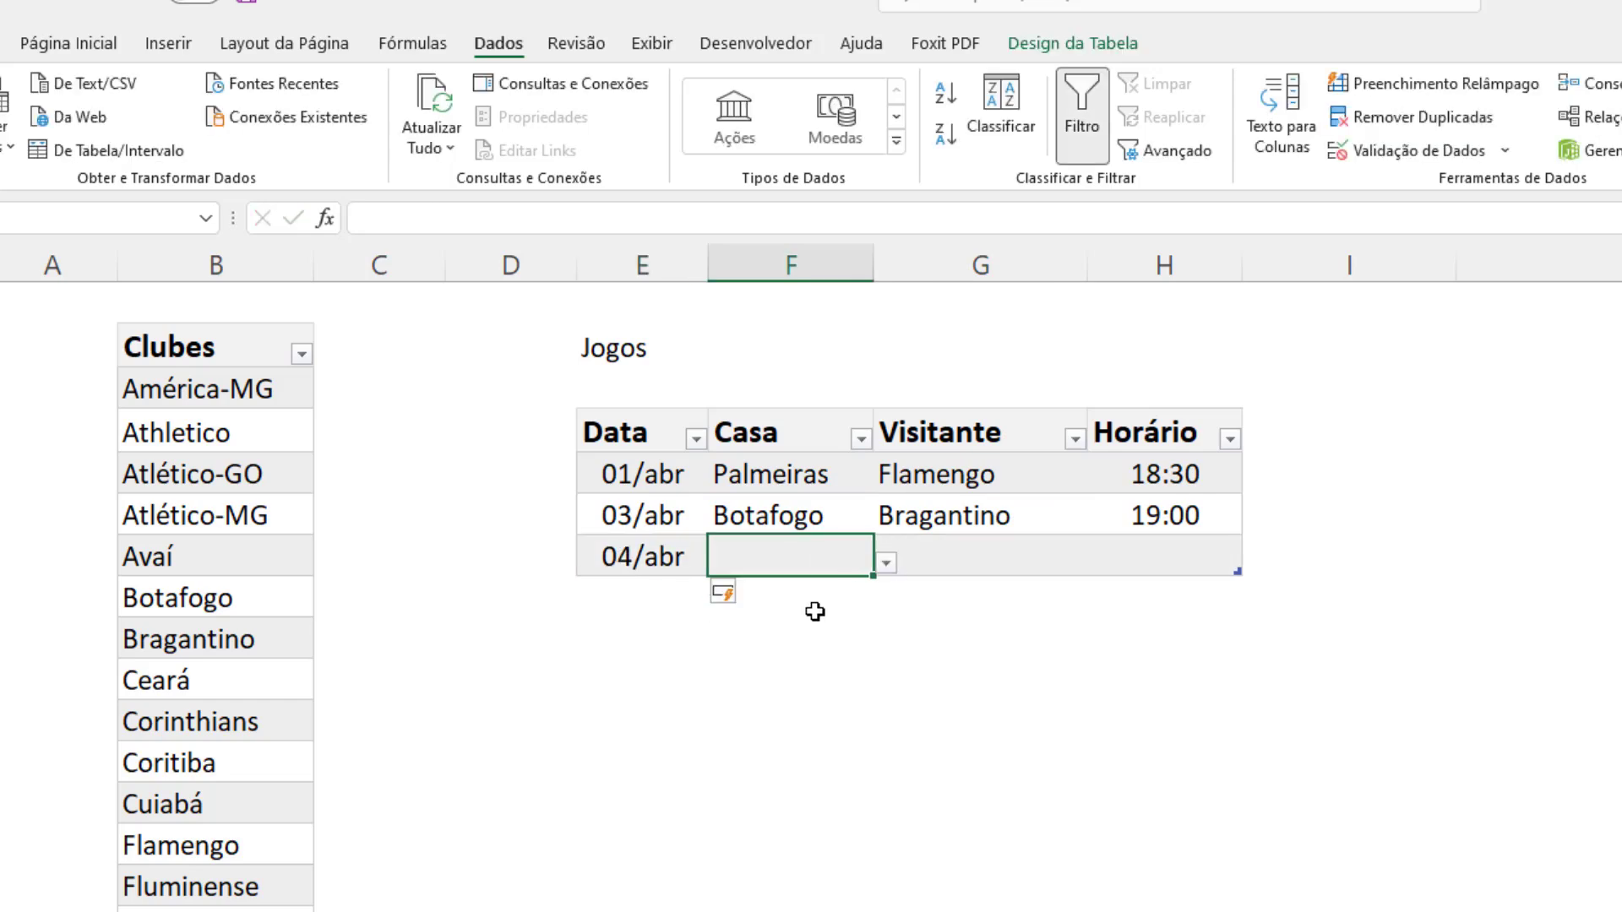
left_click(885, 562)
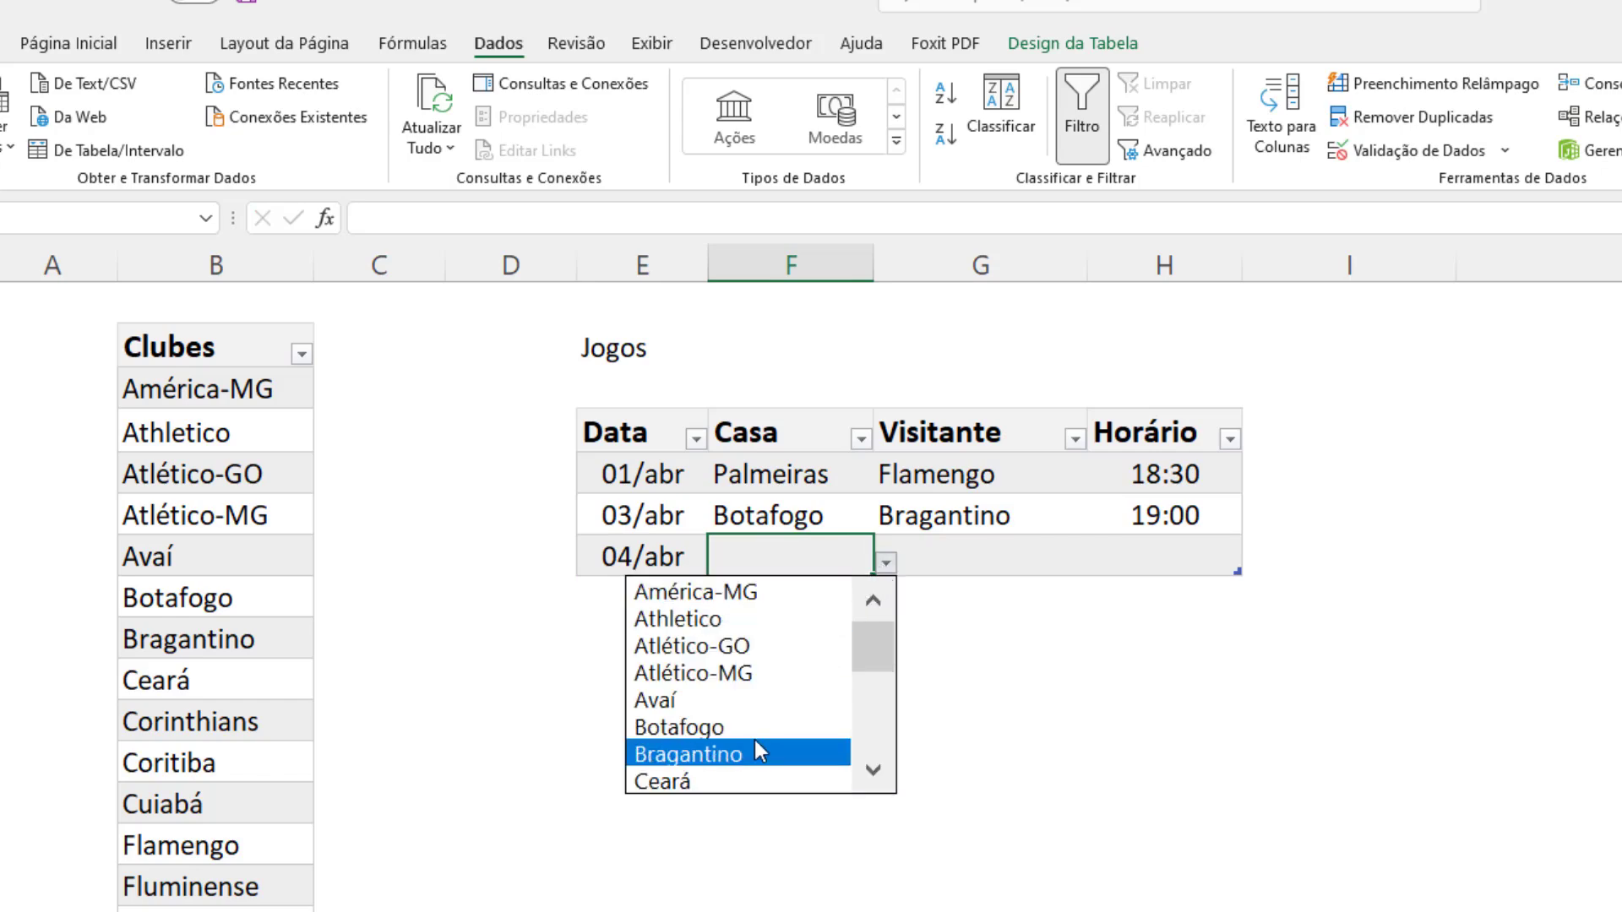
left_click(724, 778)
left_click(1054, 550)
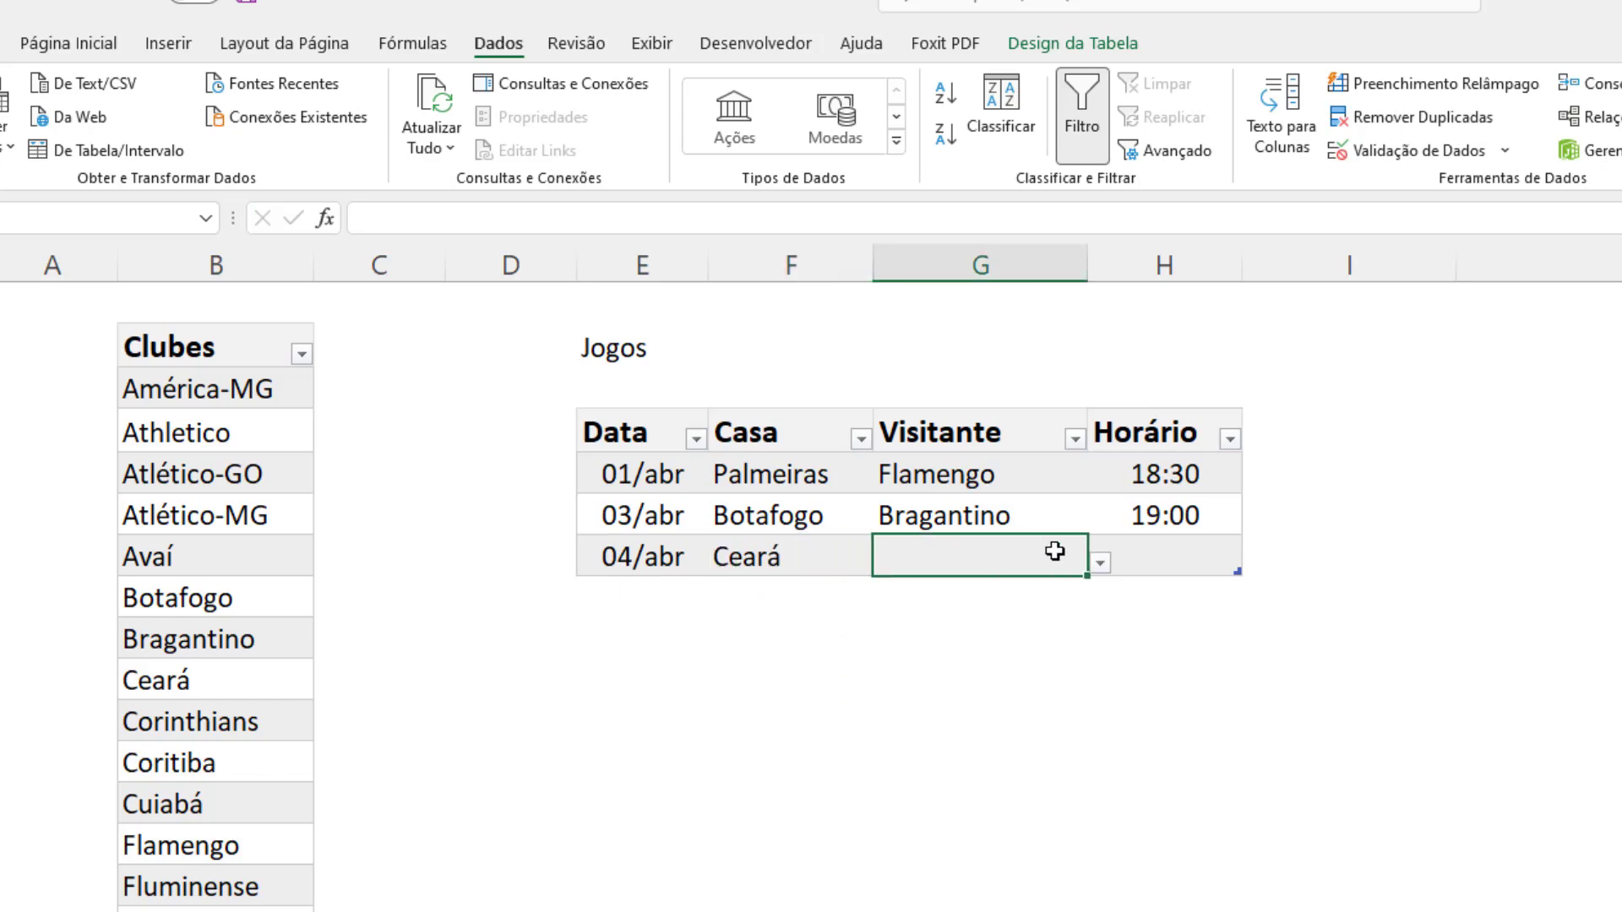
left_click(1099, 562)
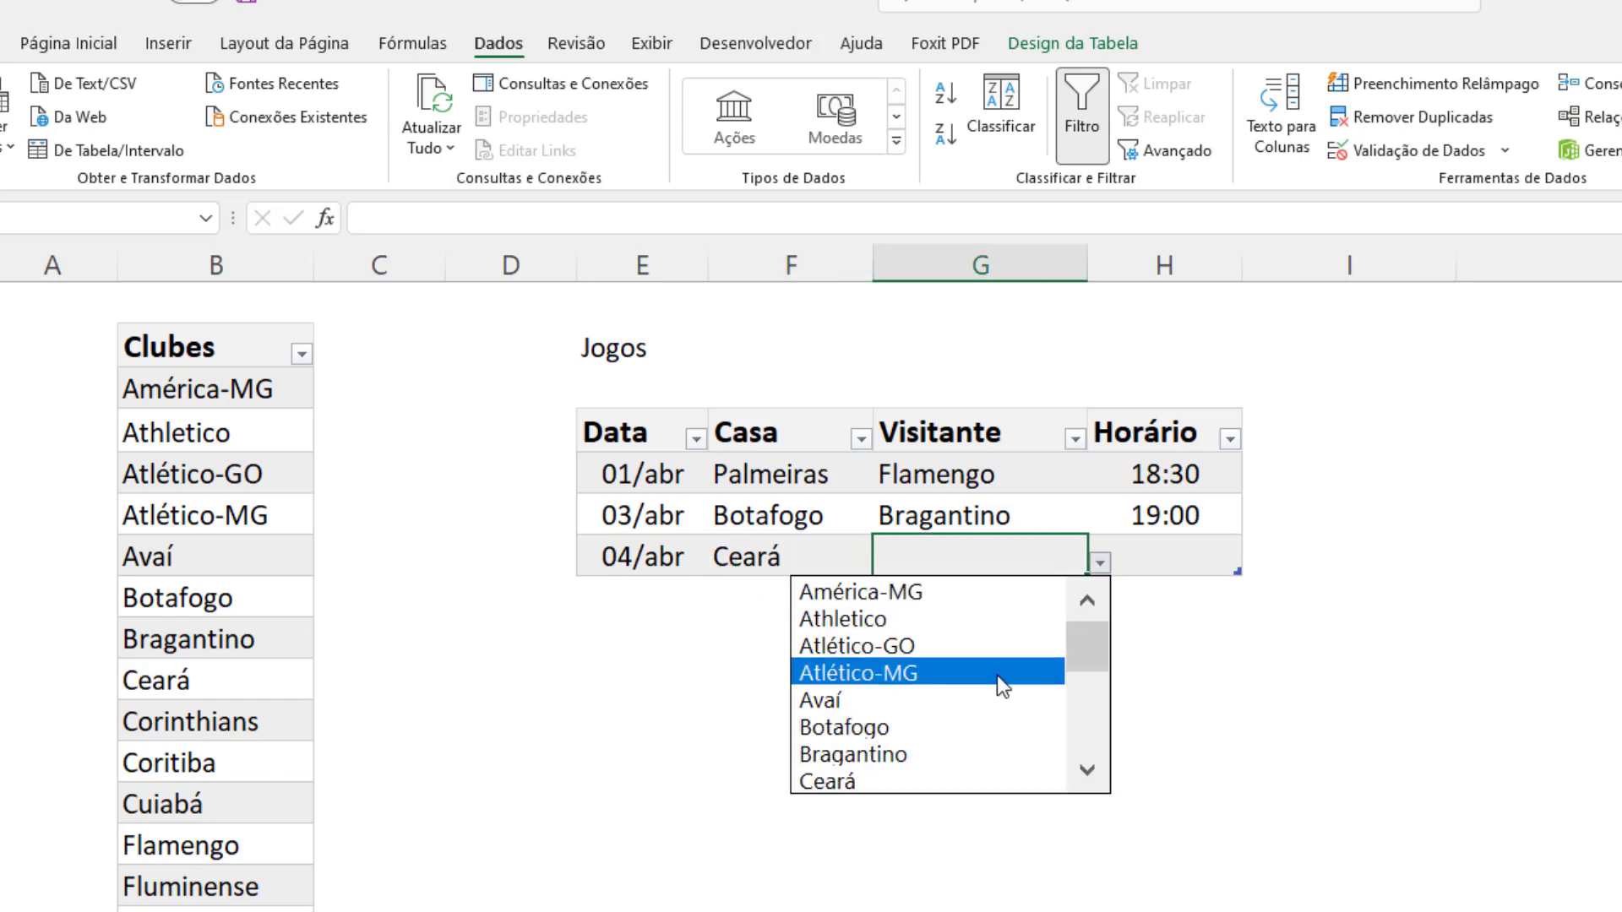
left_click(948, 621)
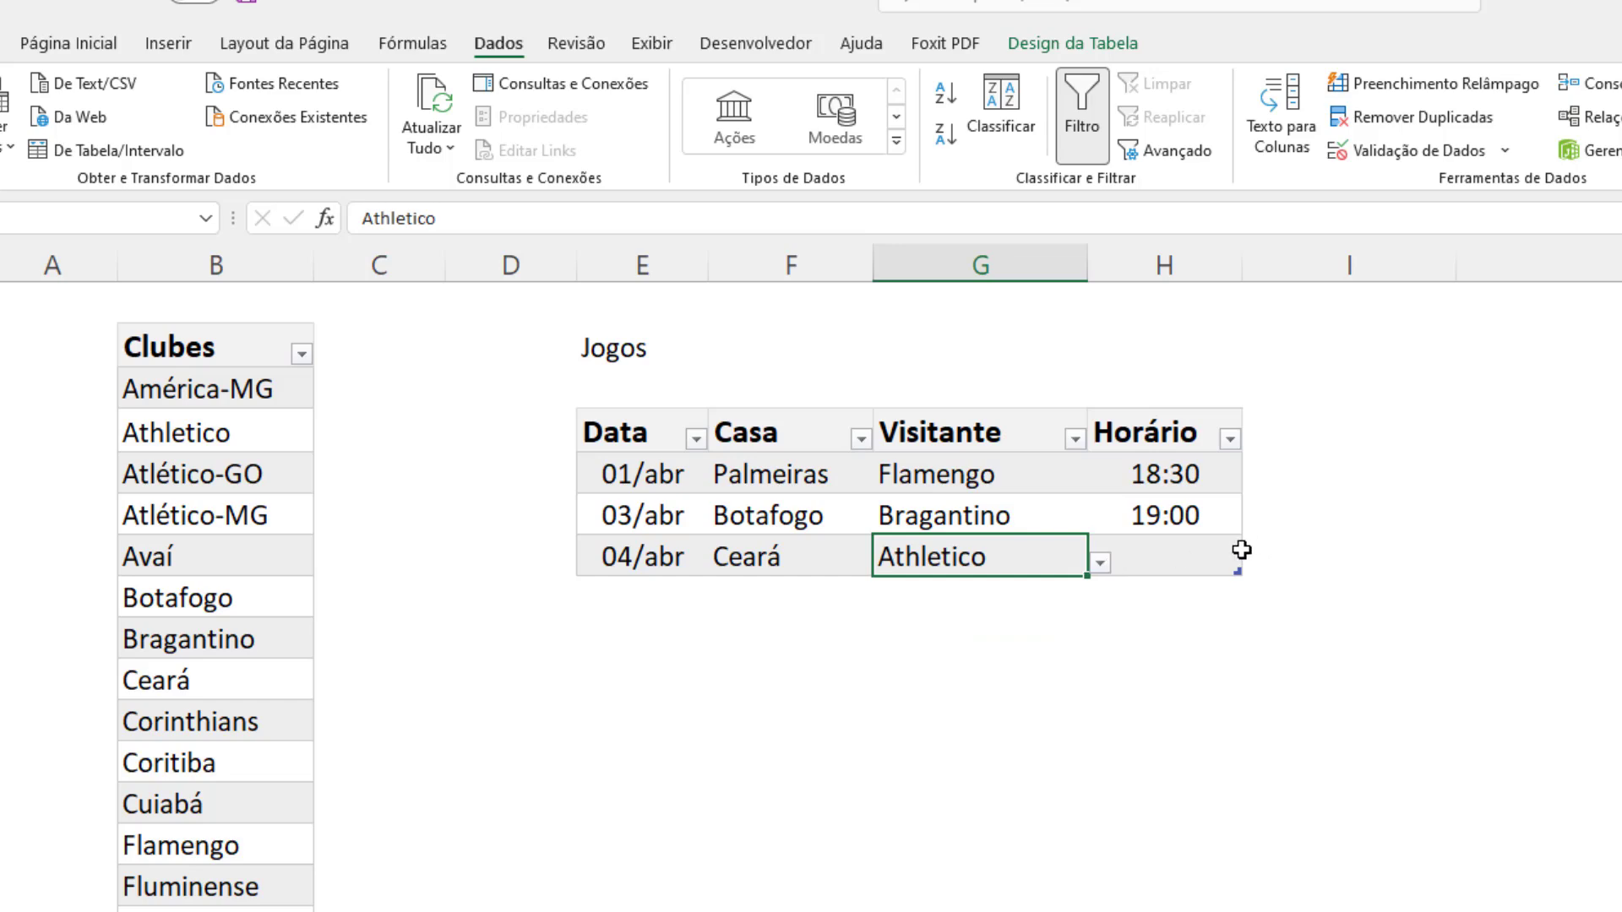
Step: Remove the existing data validation from the three Horário cells and clear their contents
left_click_drag(1166, 562, 1164, 482)
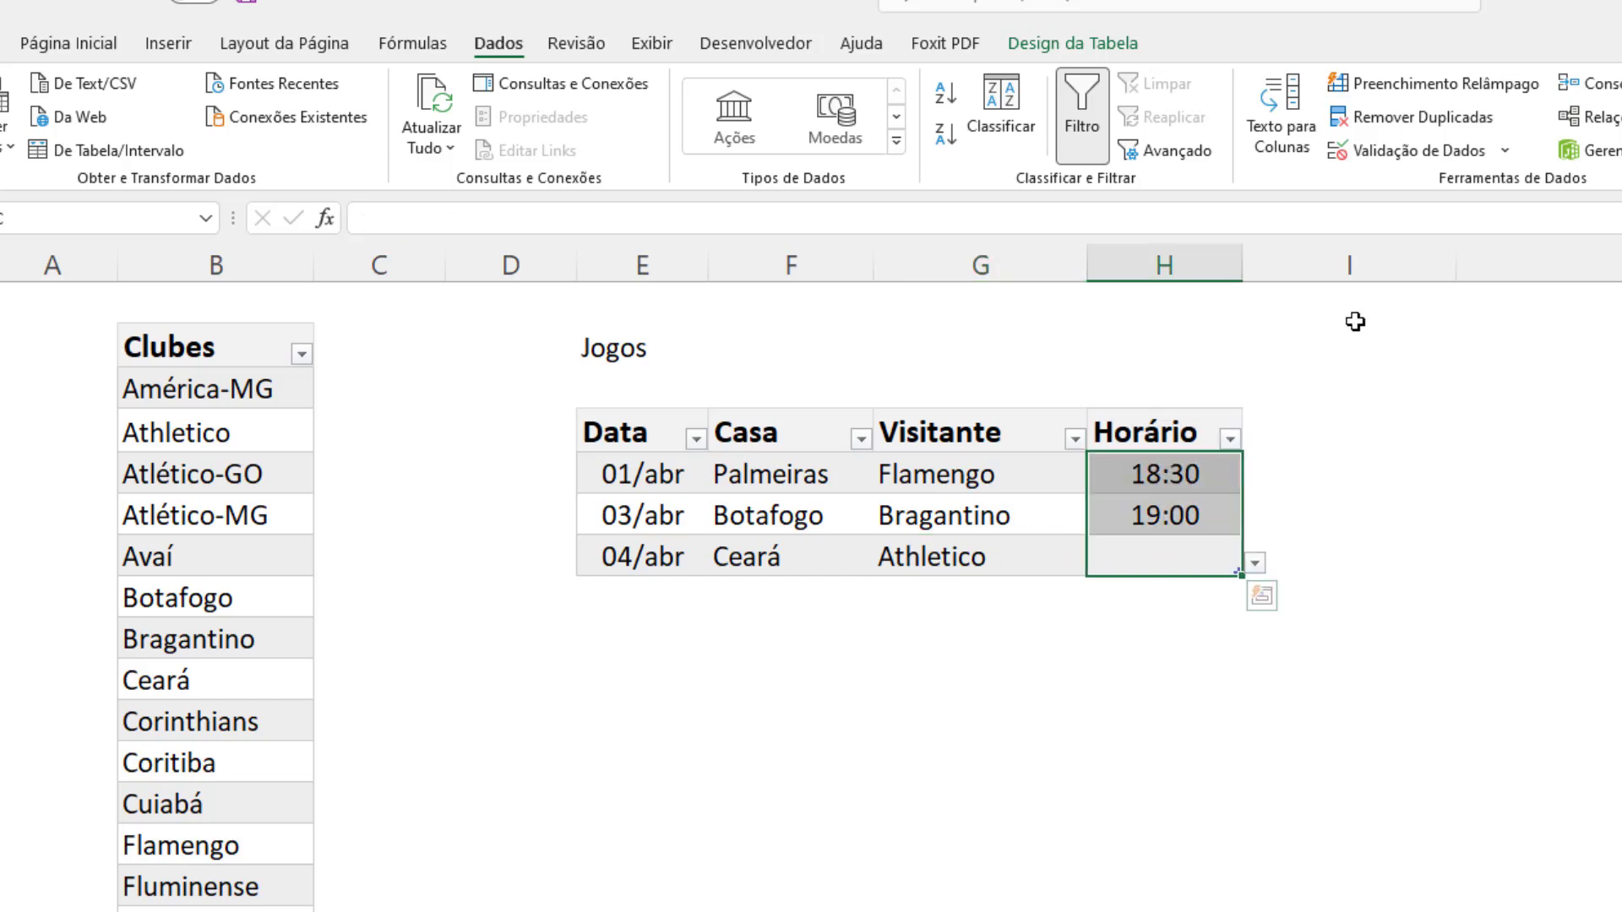
left_click(1508, 152)
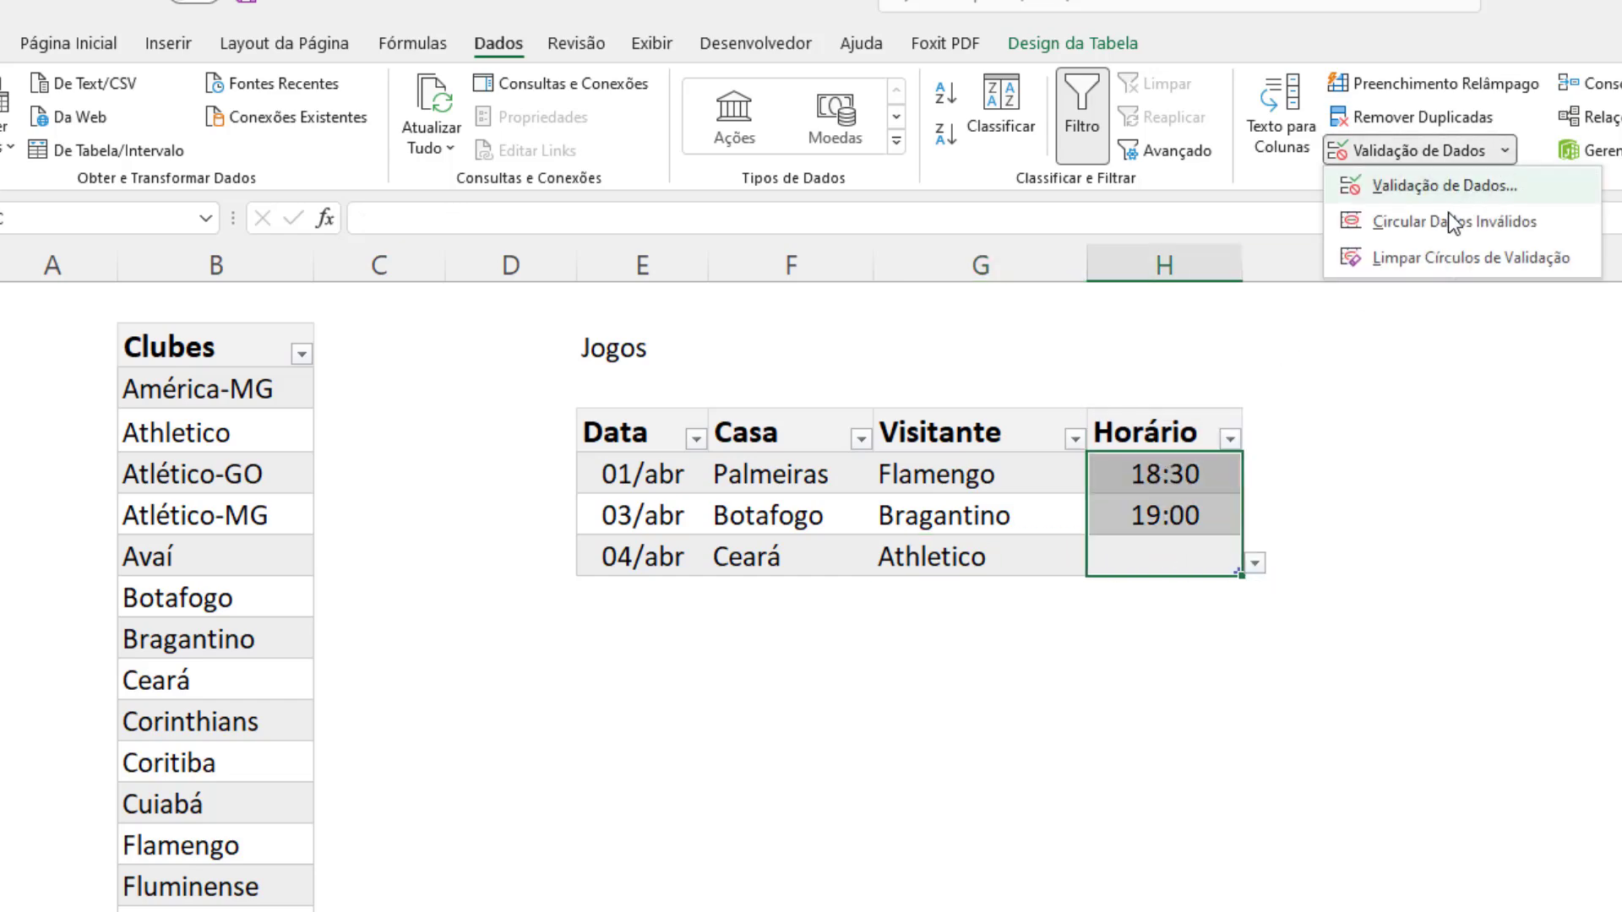
left_click(1404, 258)
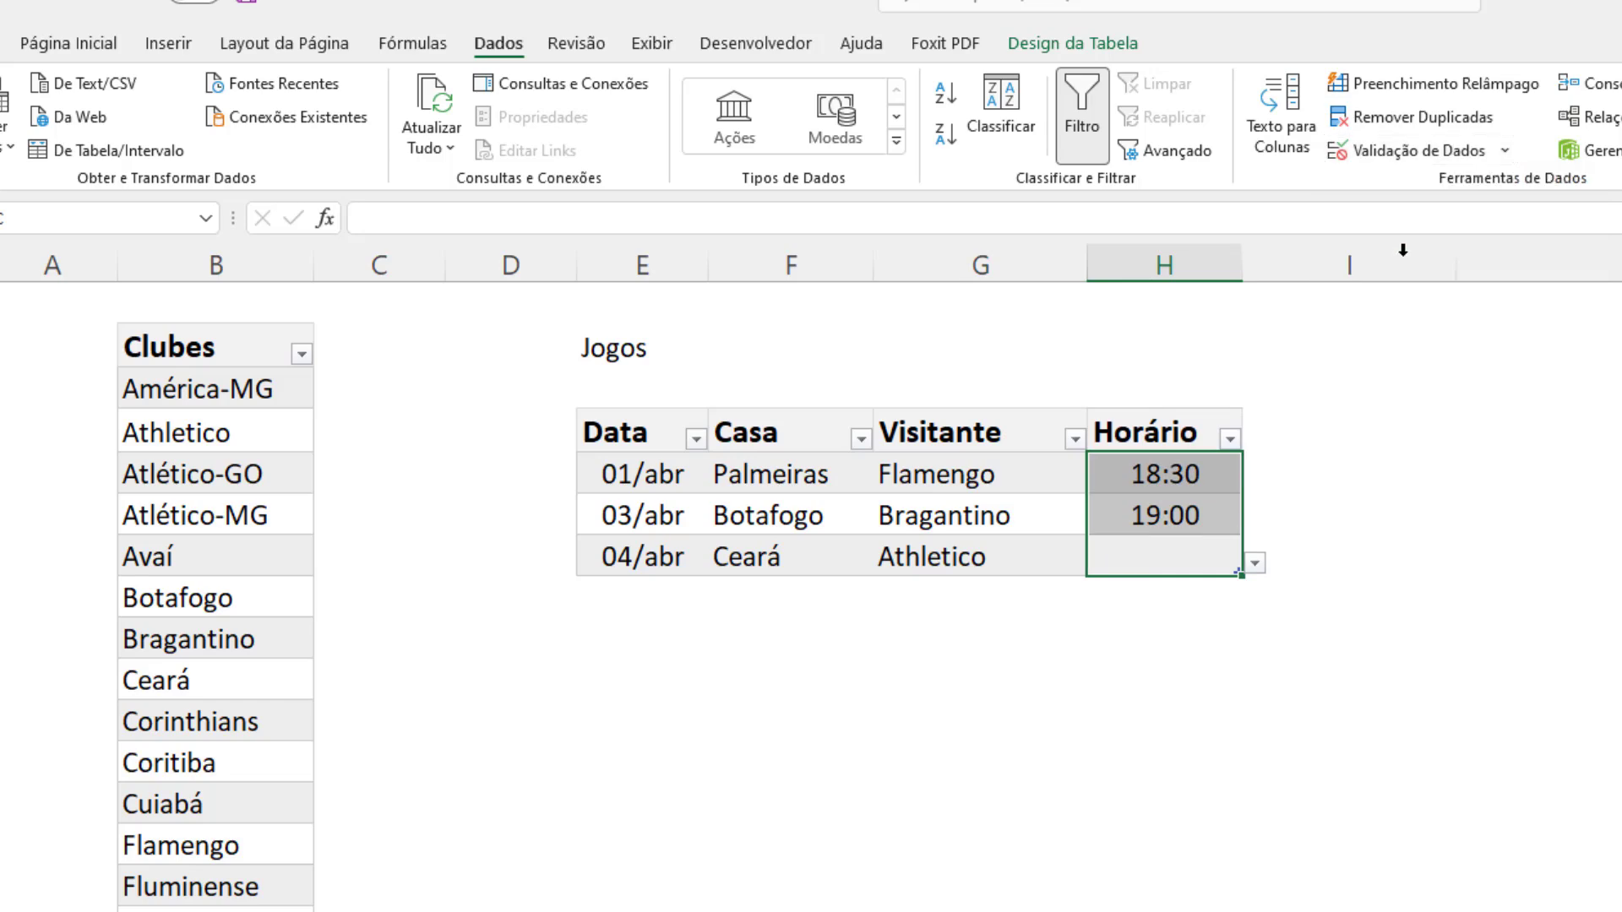
left_click(1452, 152)
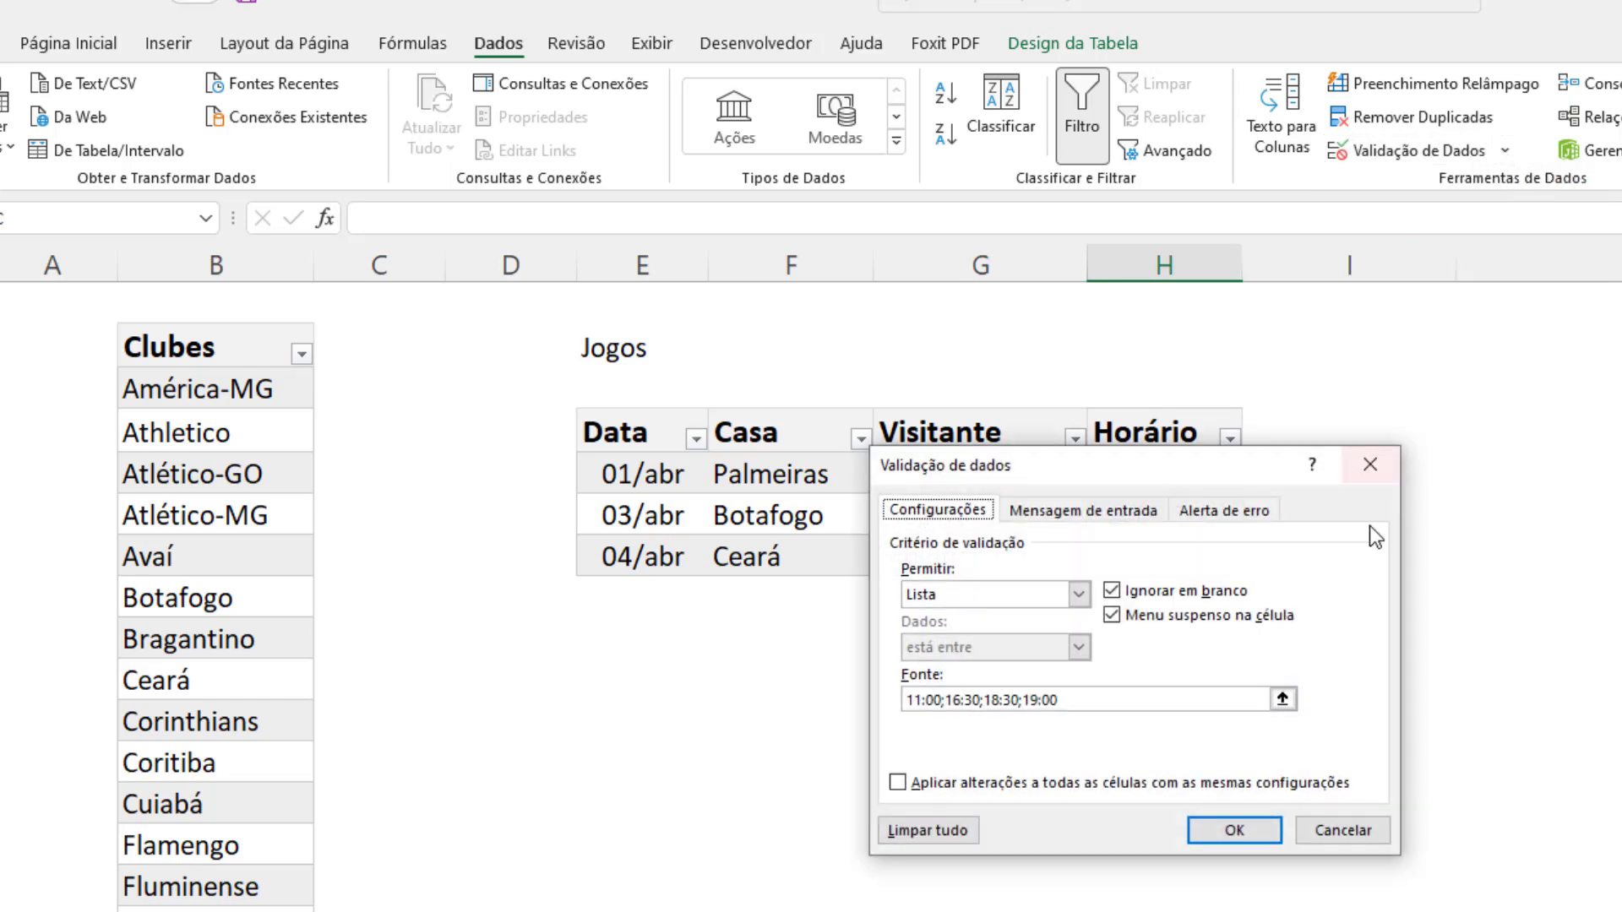
left_click(971, 836)
left_click(1192, 828)
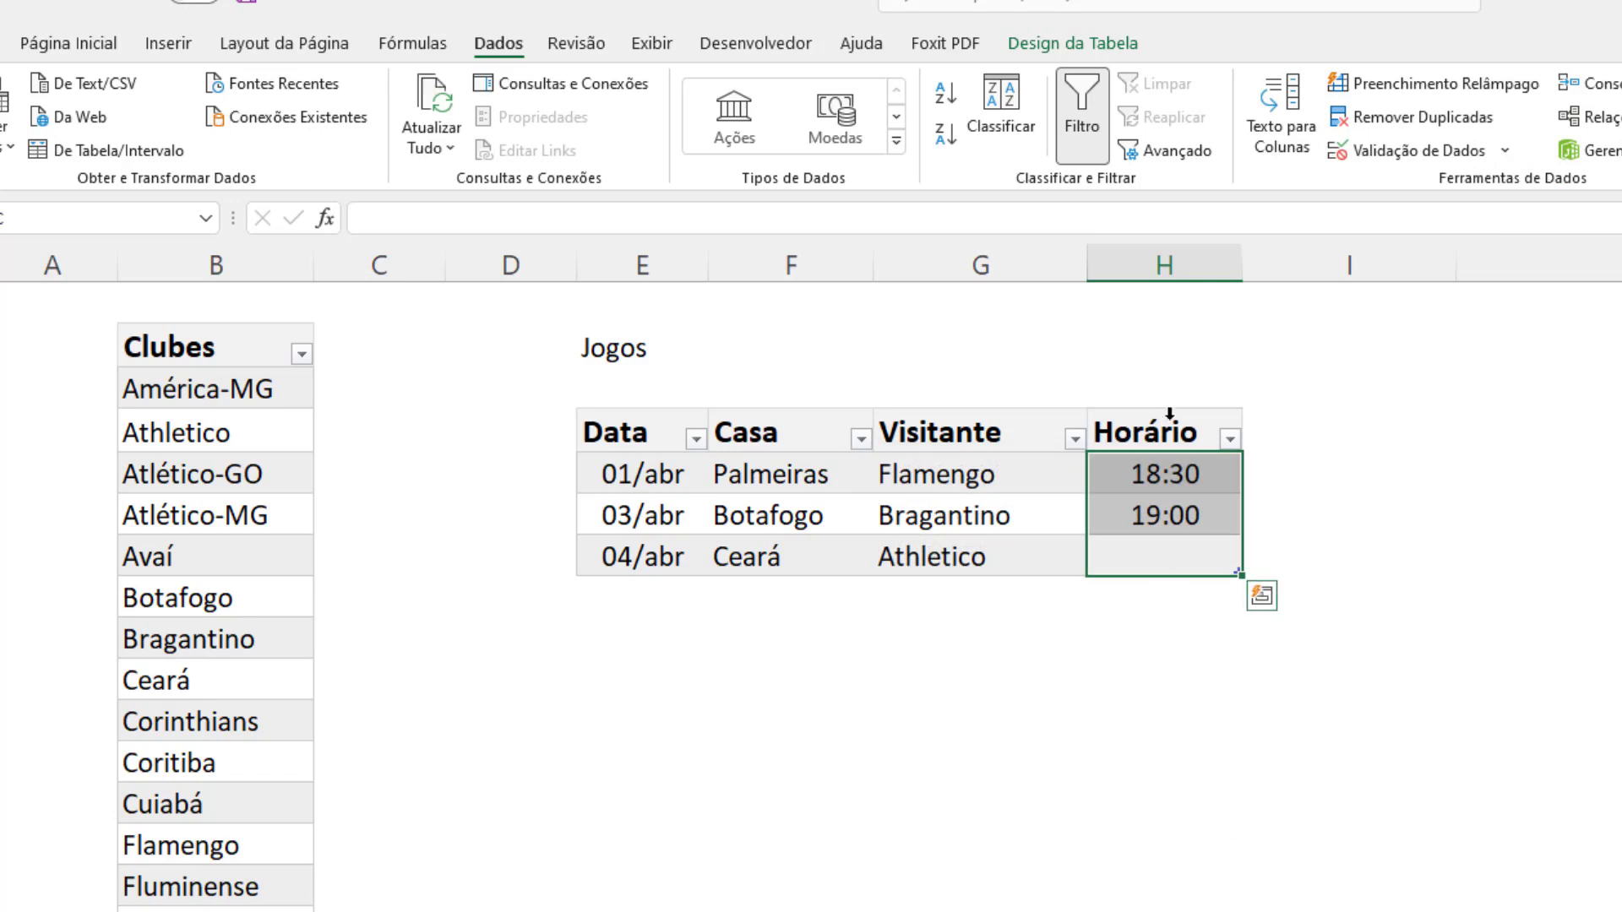
key("Delete")
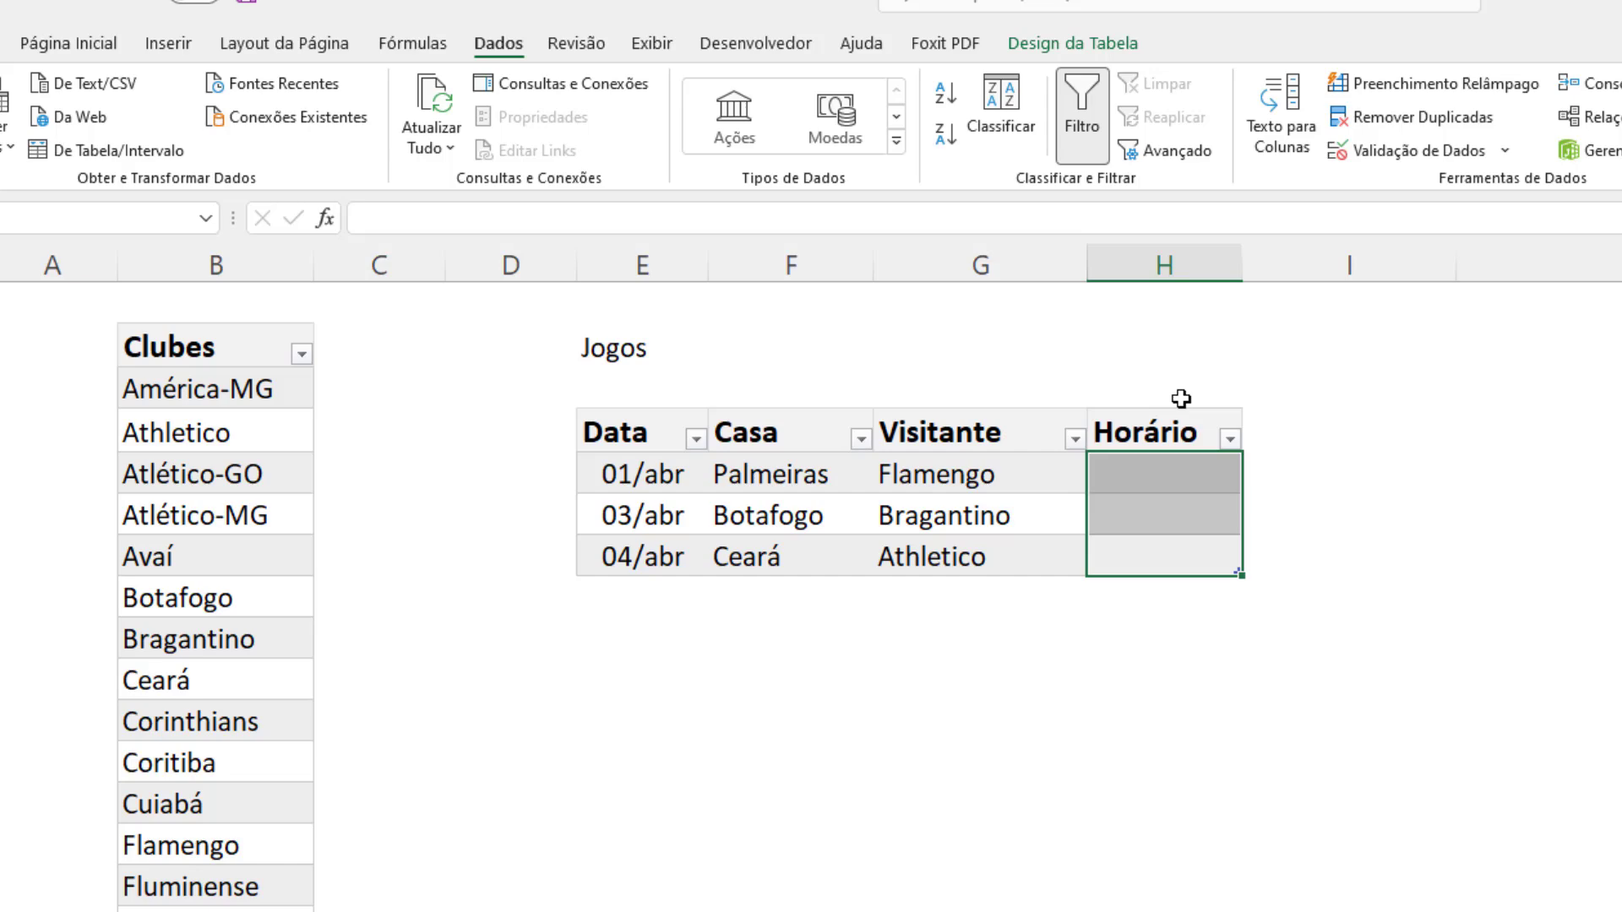
Step: Apply data validation to the Horário cells, allowing Lista with the typed source 11:00;18:30;19:00
left_click(1415, 156)
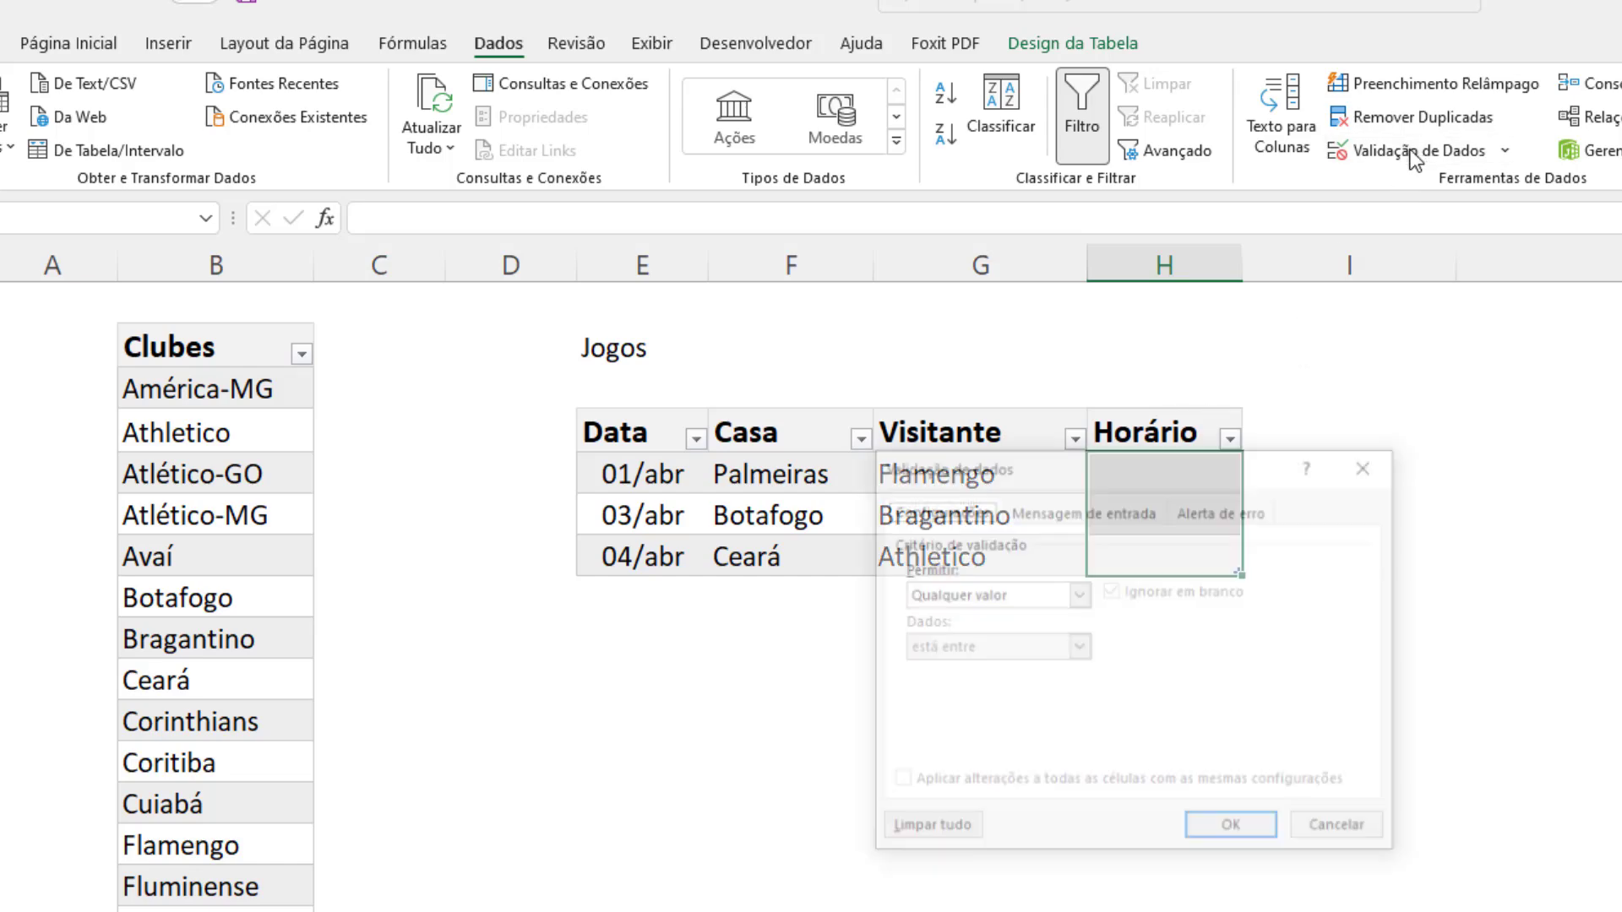
left_click(1079, 594)
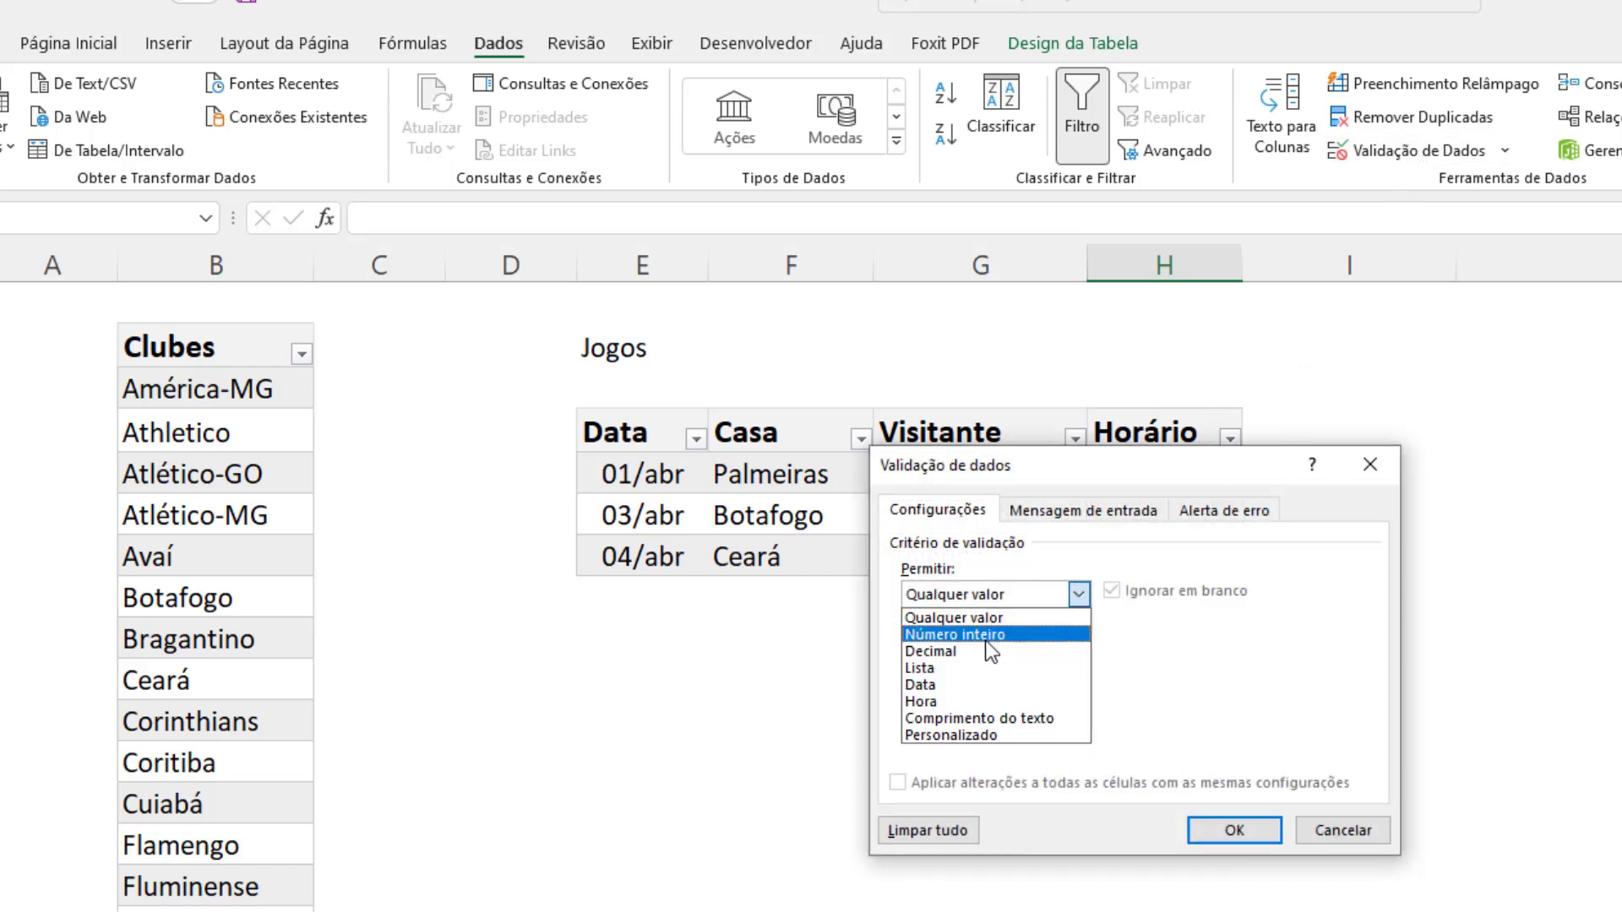
left_click(948, 669)
type("11:00")
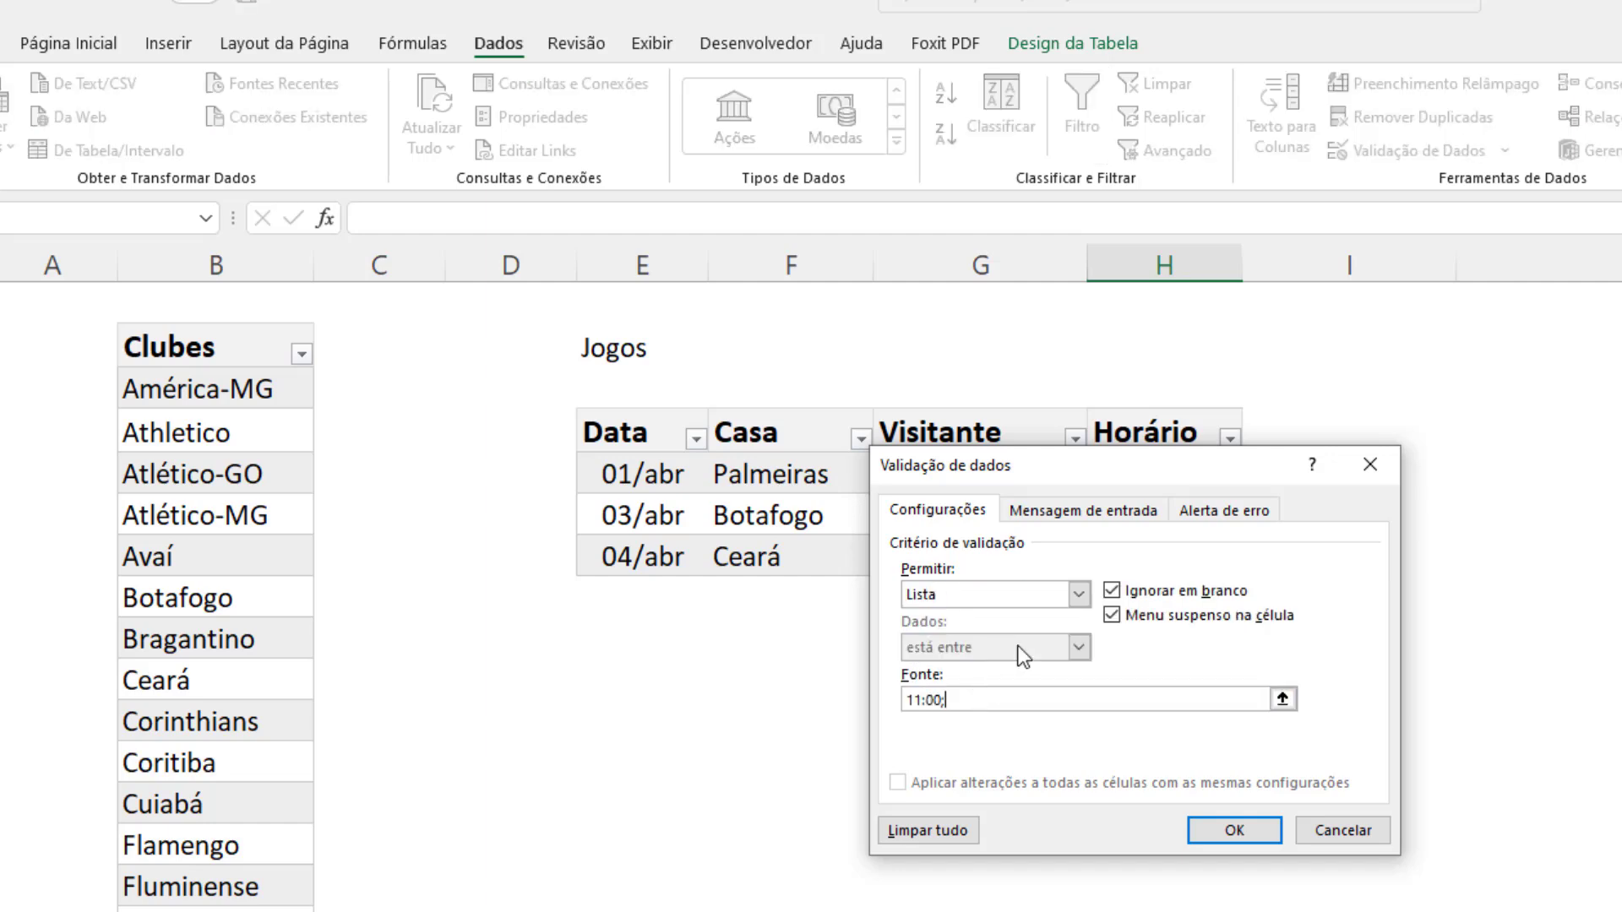
type(";18:30;19:00")
left_click(1234, 830)
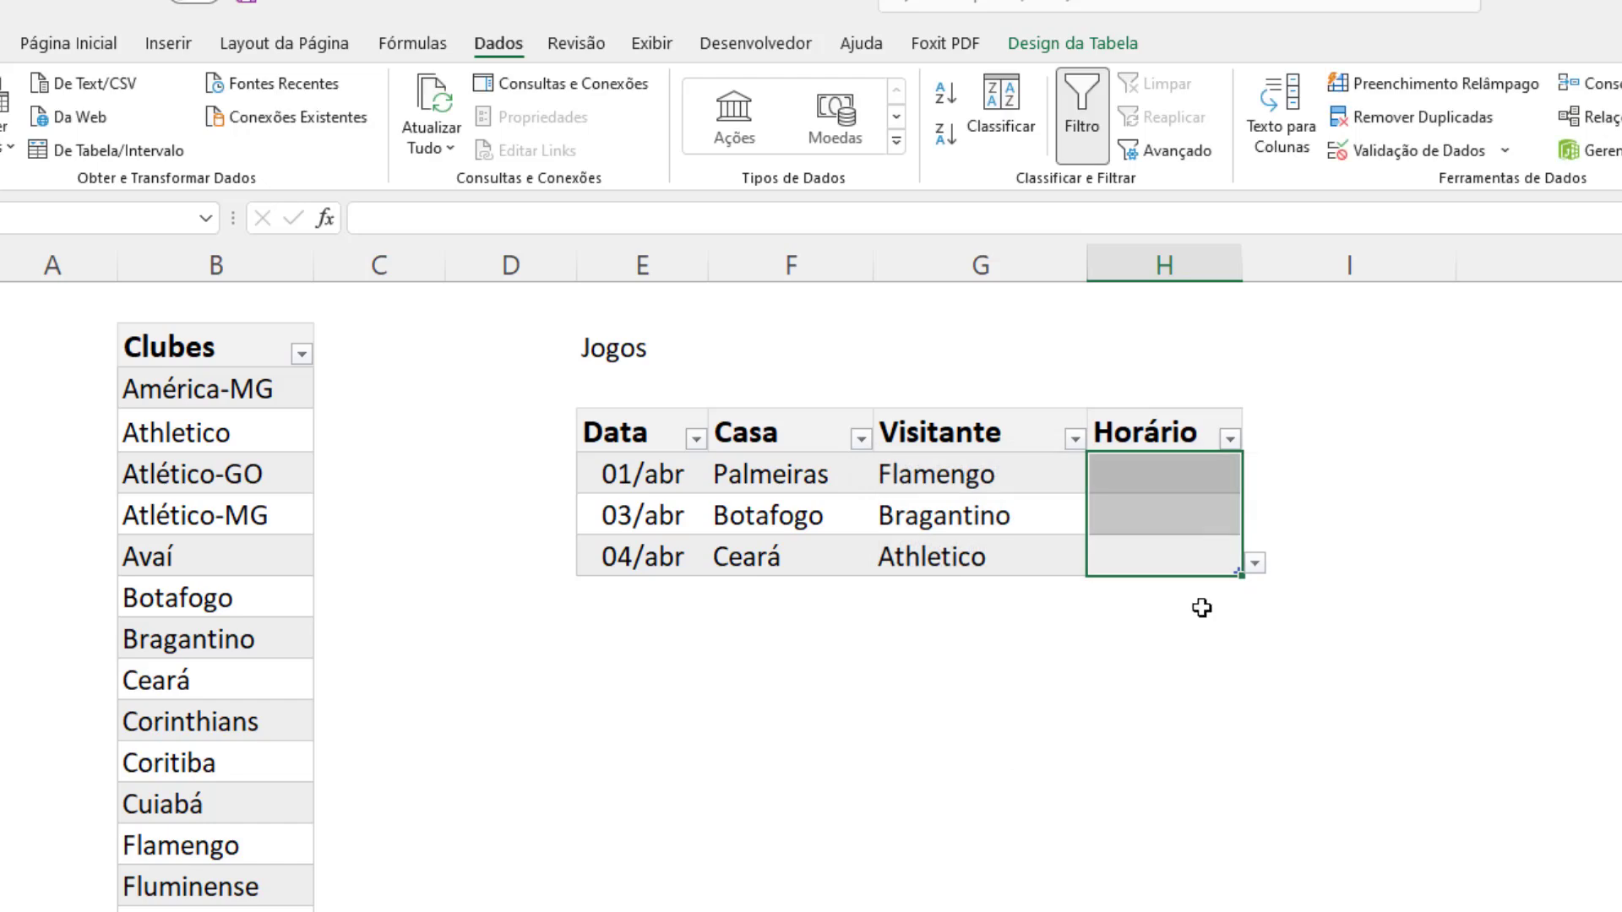
Step: Choose the Horário from the dropdown lists: 11:00 for 01/abr, 18:30 for 03/abr and 19:00 for 04/abr
left_click(1191, 474)
left_click(1255, 479)
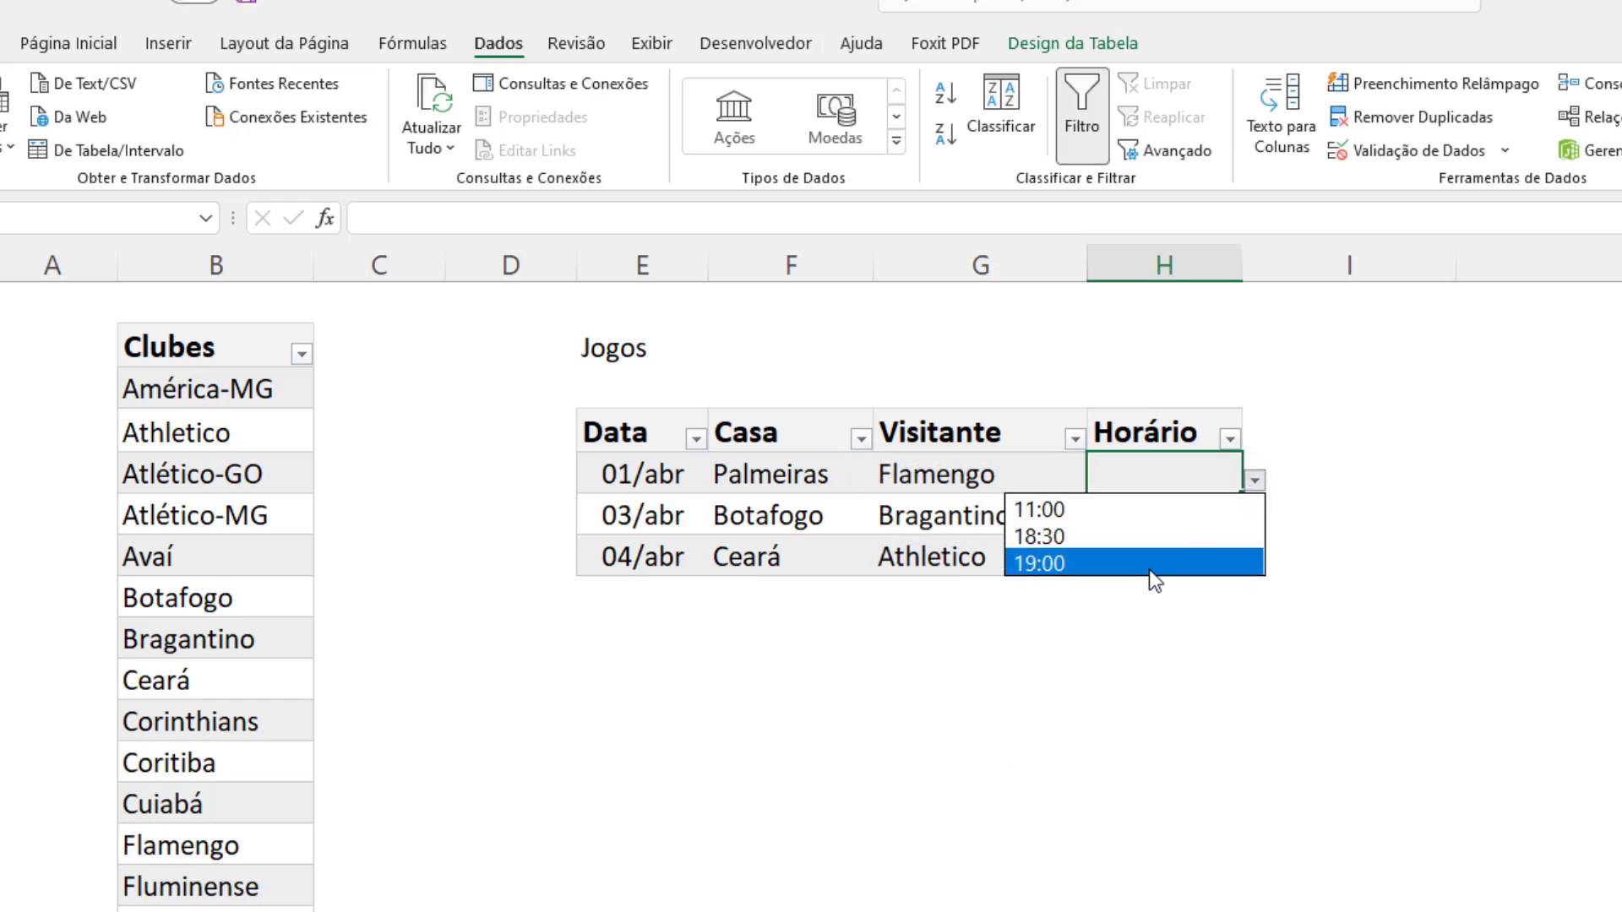
left_click(1128, 505)
left_click(1191, 525)
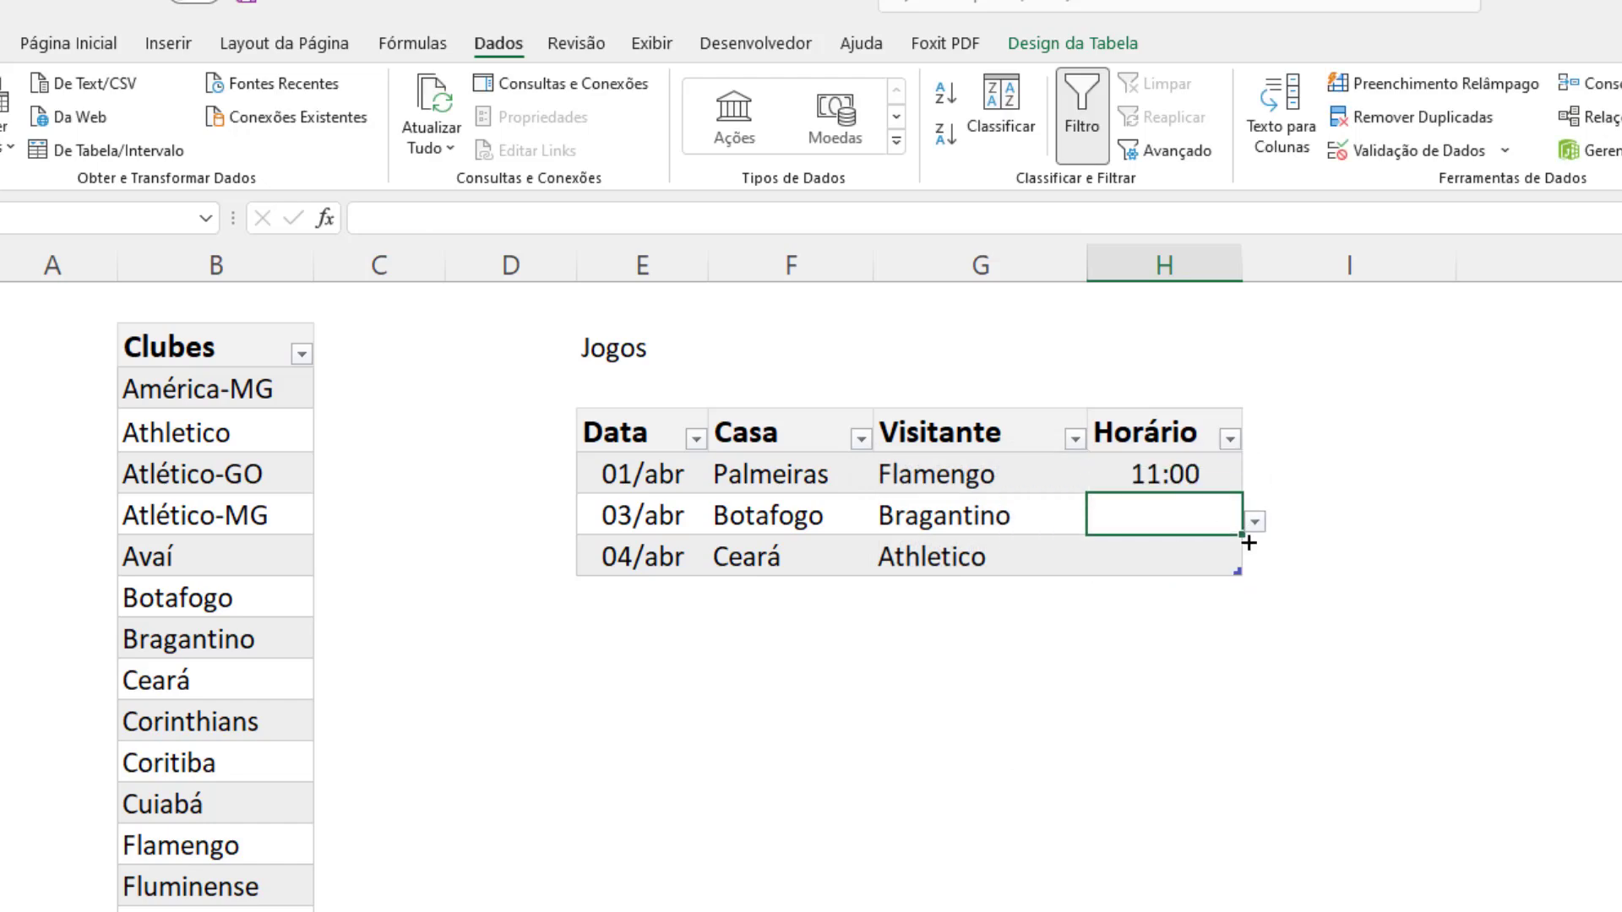
left_click(1254, 522)
left_click(1100, 579)
left_click(1184, 558)
left_click(1254, 563)
left_click(1133, 651)
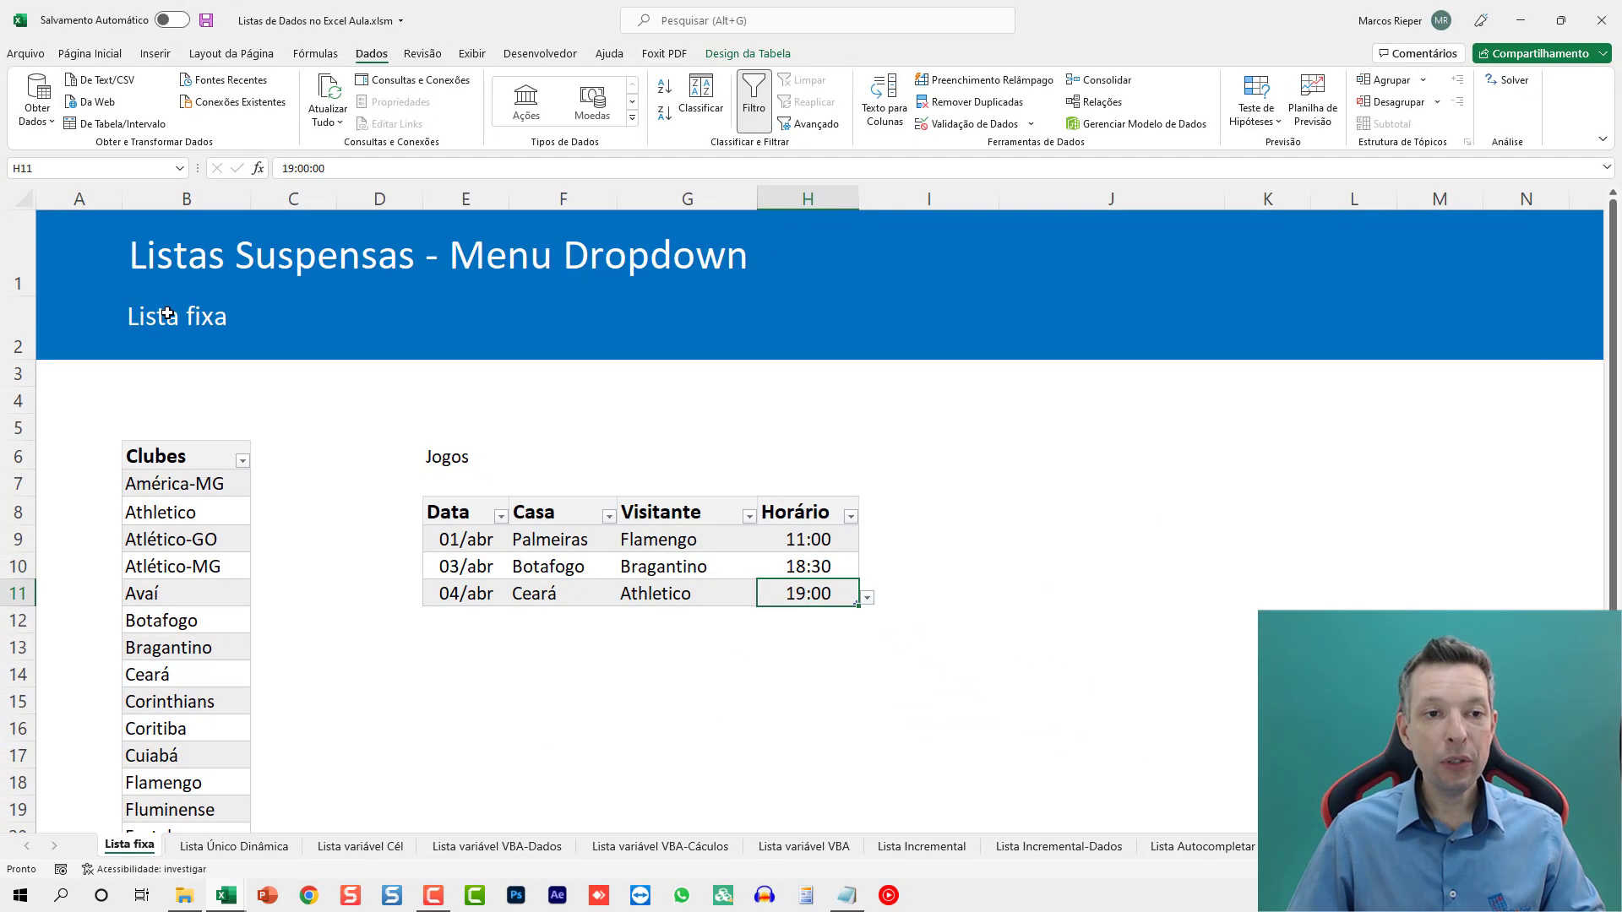
Step: Add the club jec at the end of the Clubes table and check the Casa dropdown of the 01/abr match
left_click(581, 550)
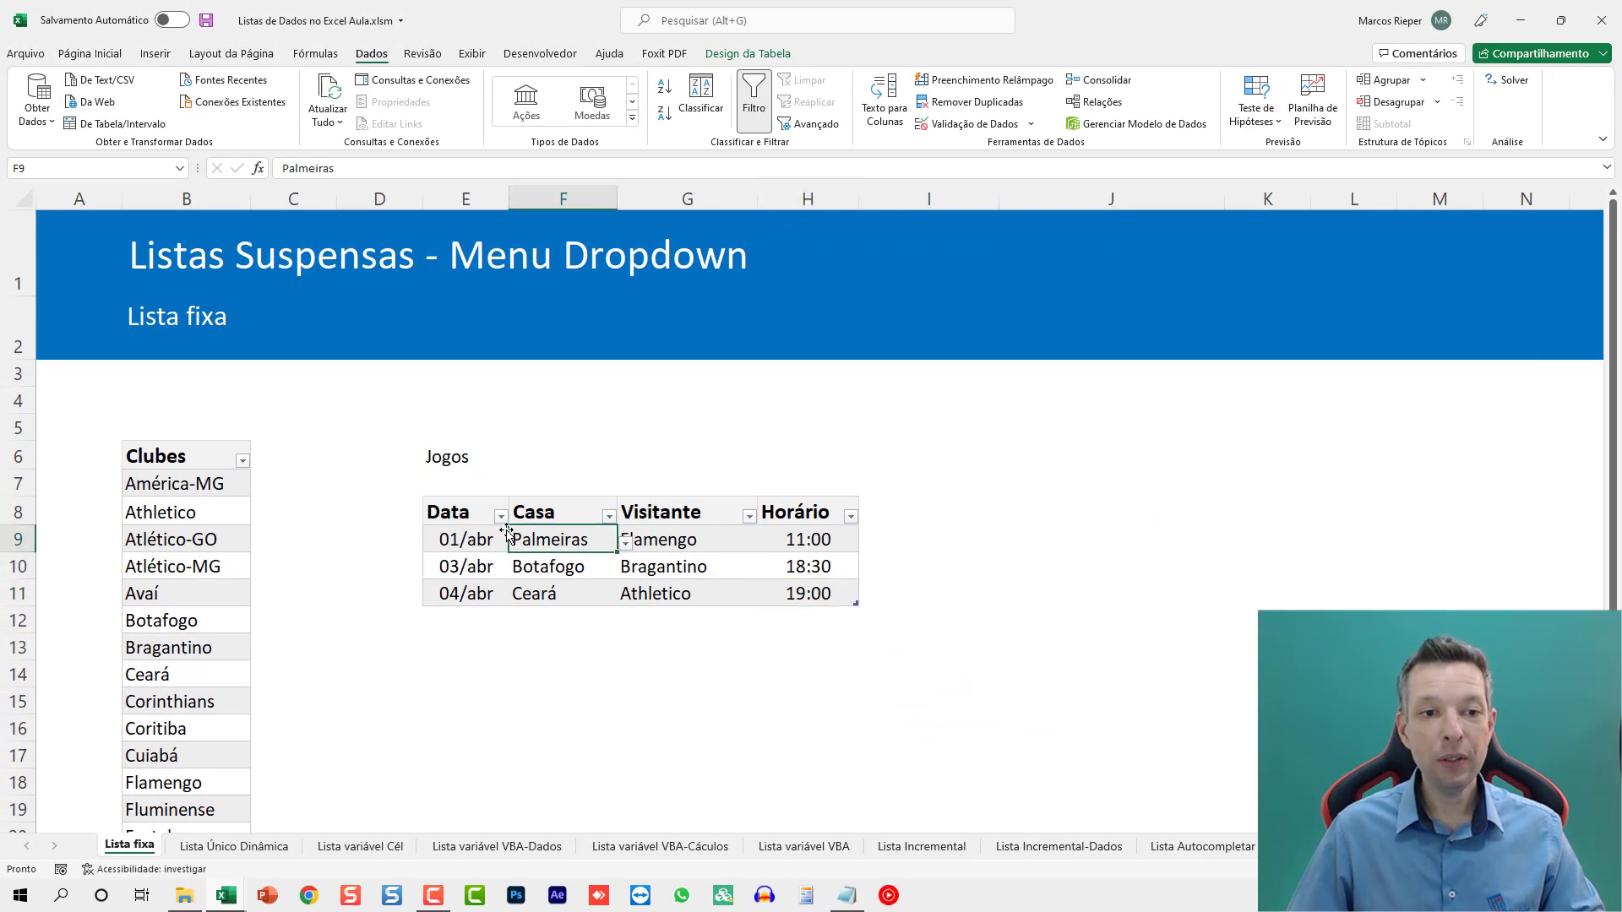
scroll(200, 583, "down", 4)
left_click(179, 621)
type("jeu")
key("Return")
scroll(303, 583, "up", 4)
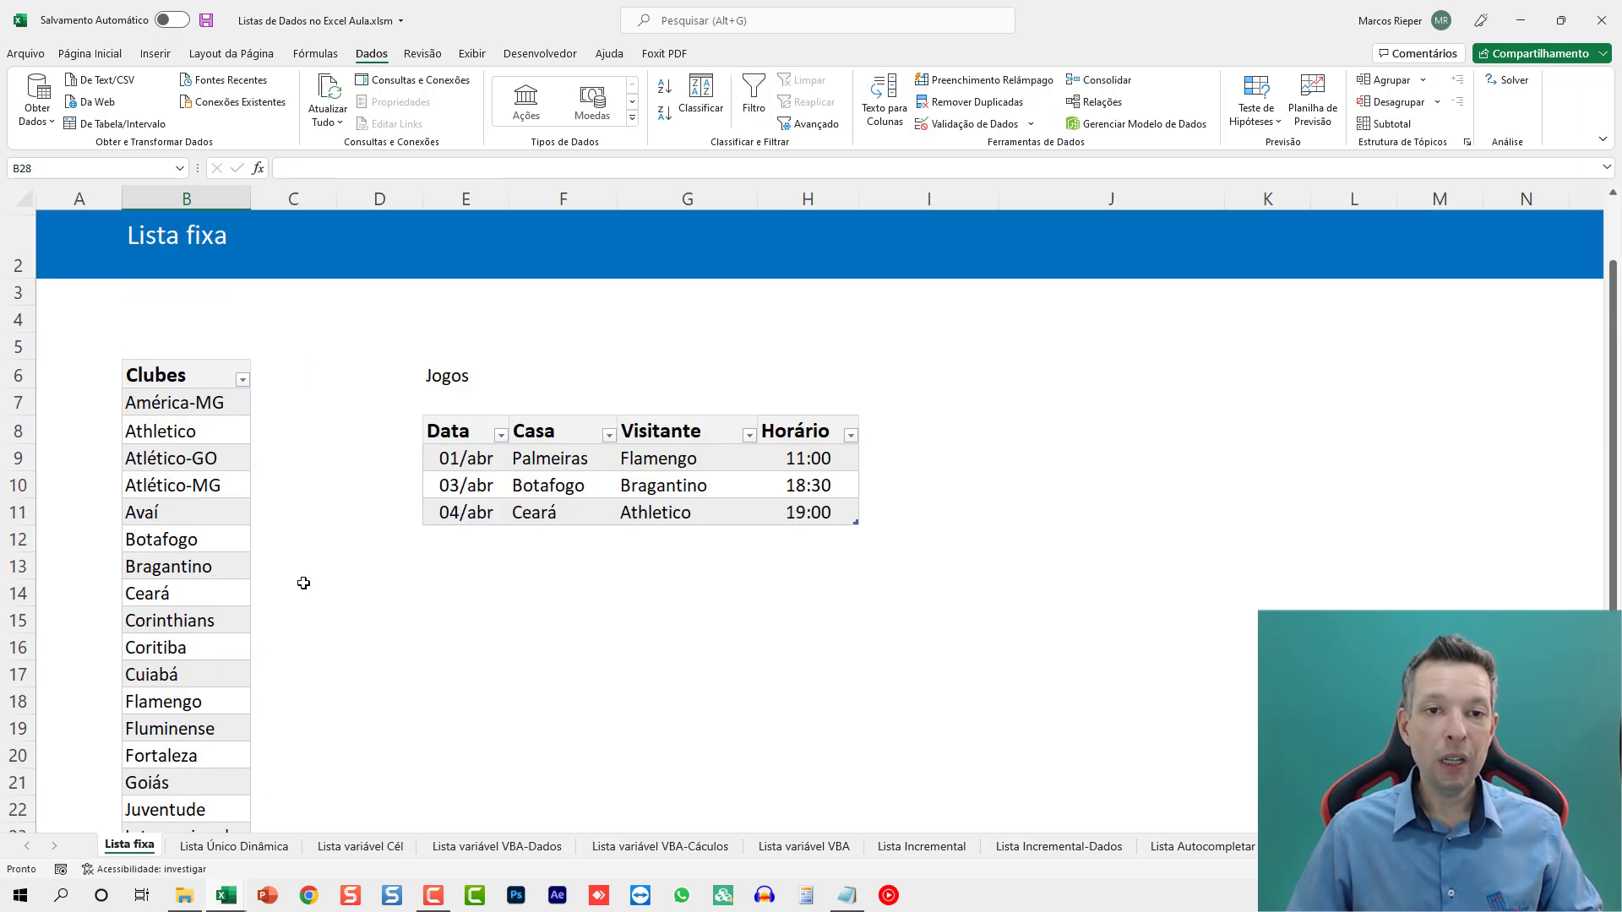
left_click(569, 457)
left_click(625, 461)
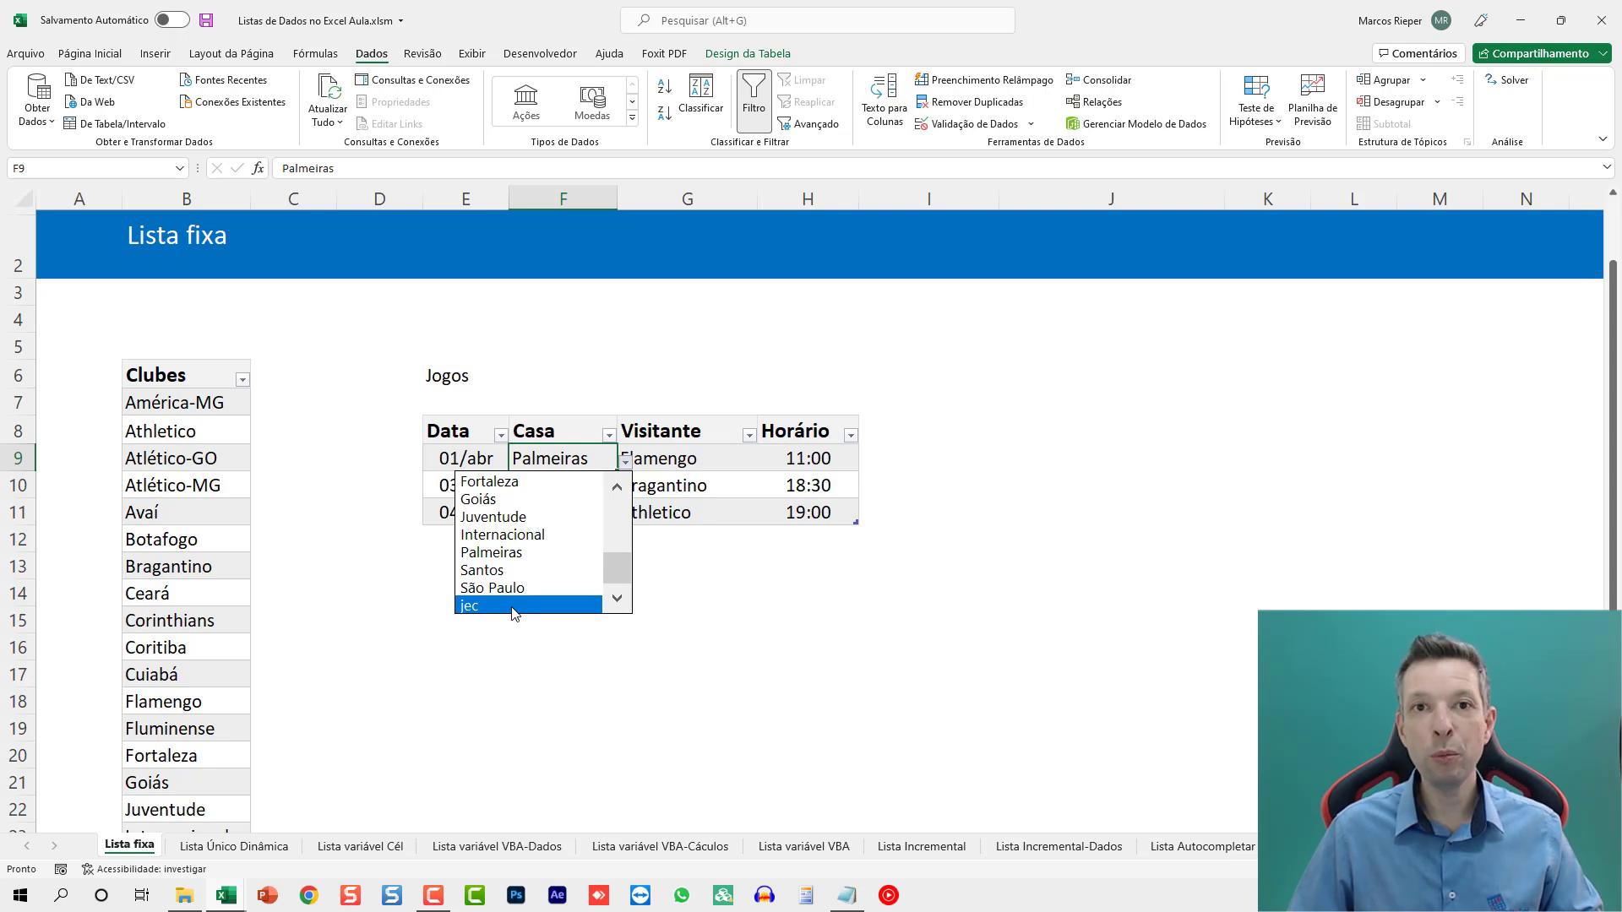
left_click(186, 538)
Step: Delete the sheet row containing Palmeiras in the Clubes table and check the Casa dropdown of the 01/abr match
scroll(203, 624, "down", 5)
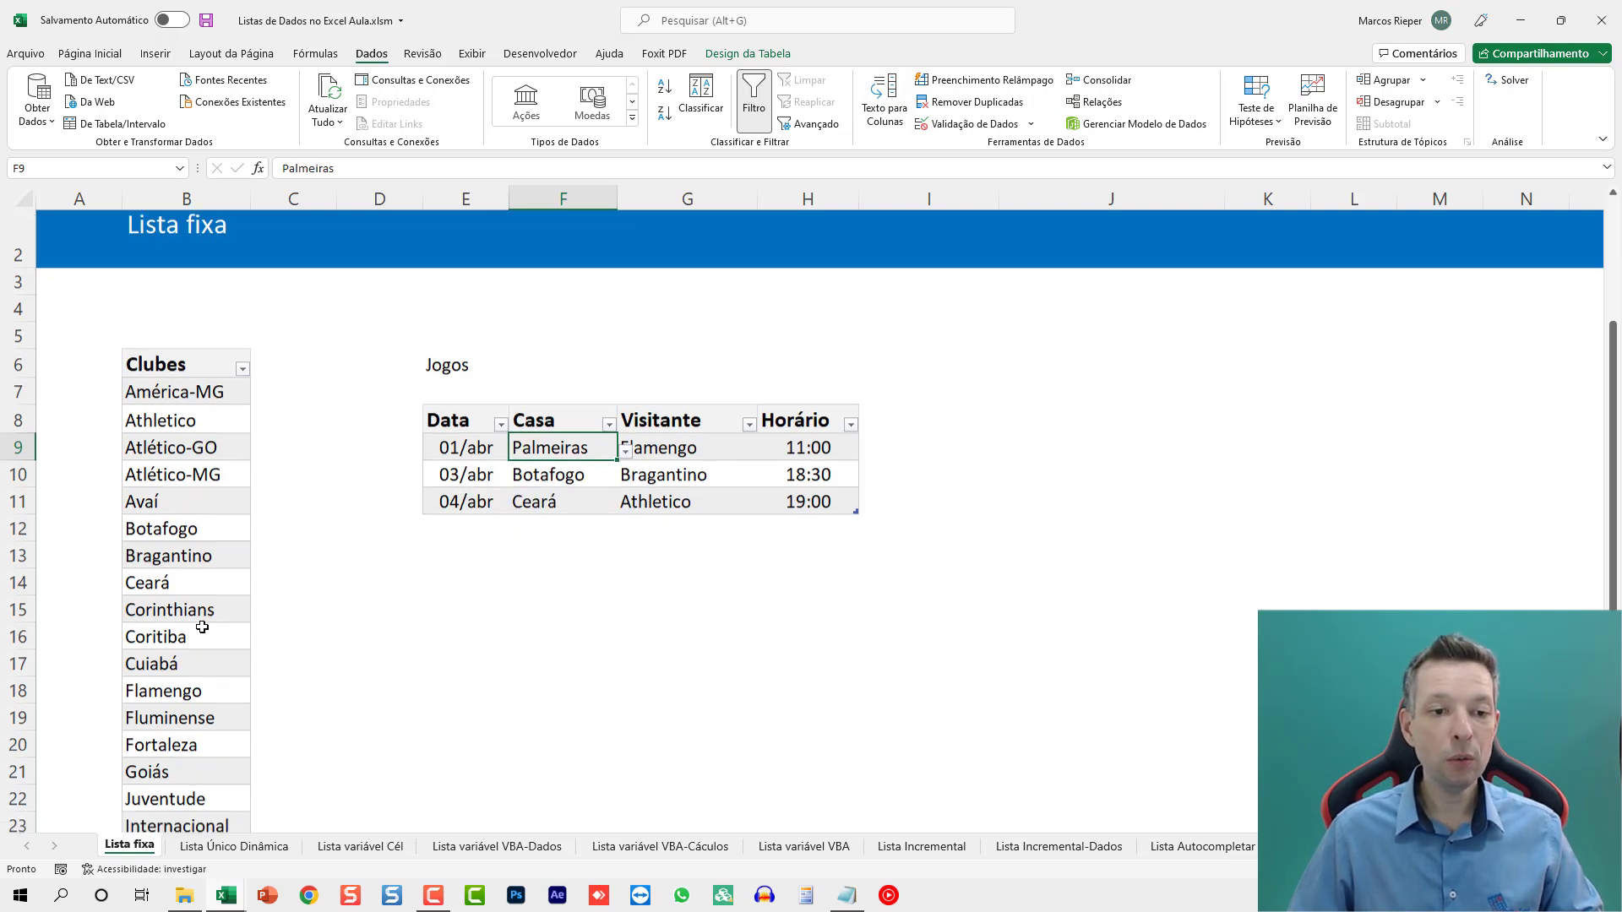
left_click(175, 540)
left_click(183, 456)
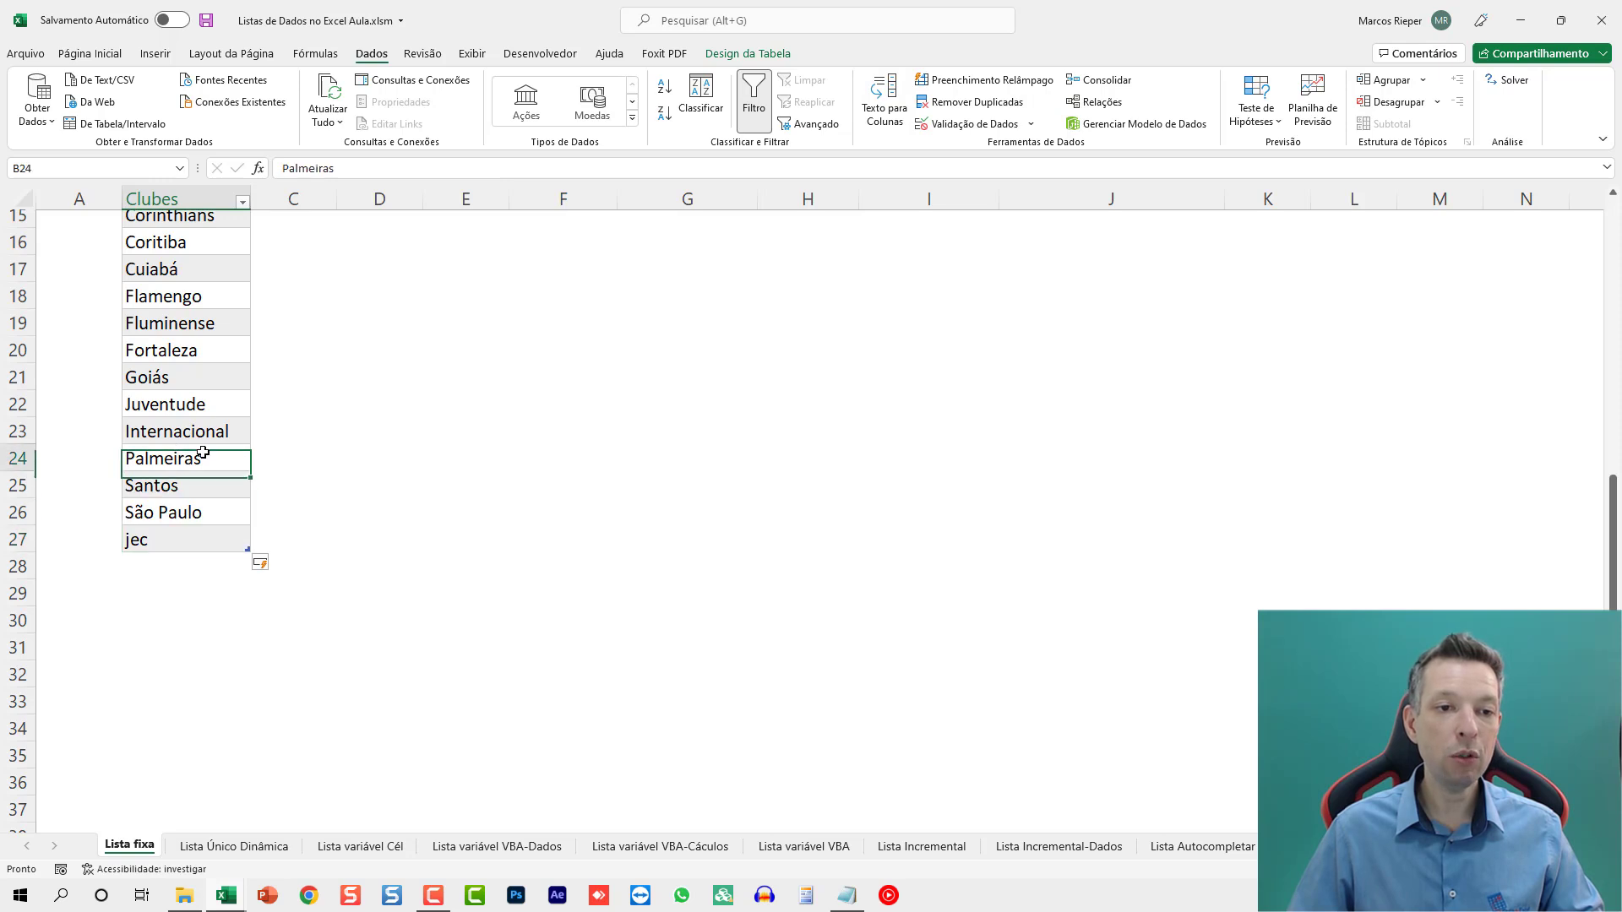
key("shift+space")
key("ctrl+minus")
scroll(224, 453, "up", 4)
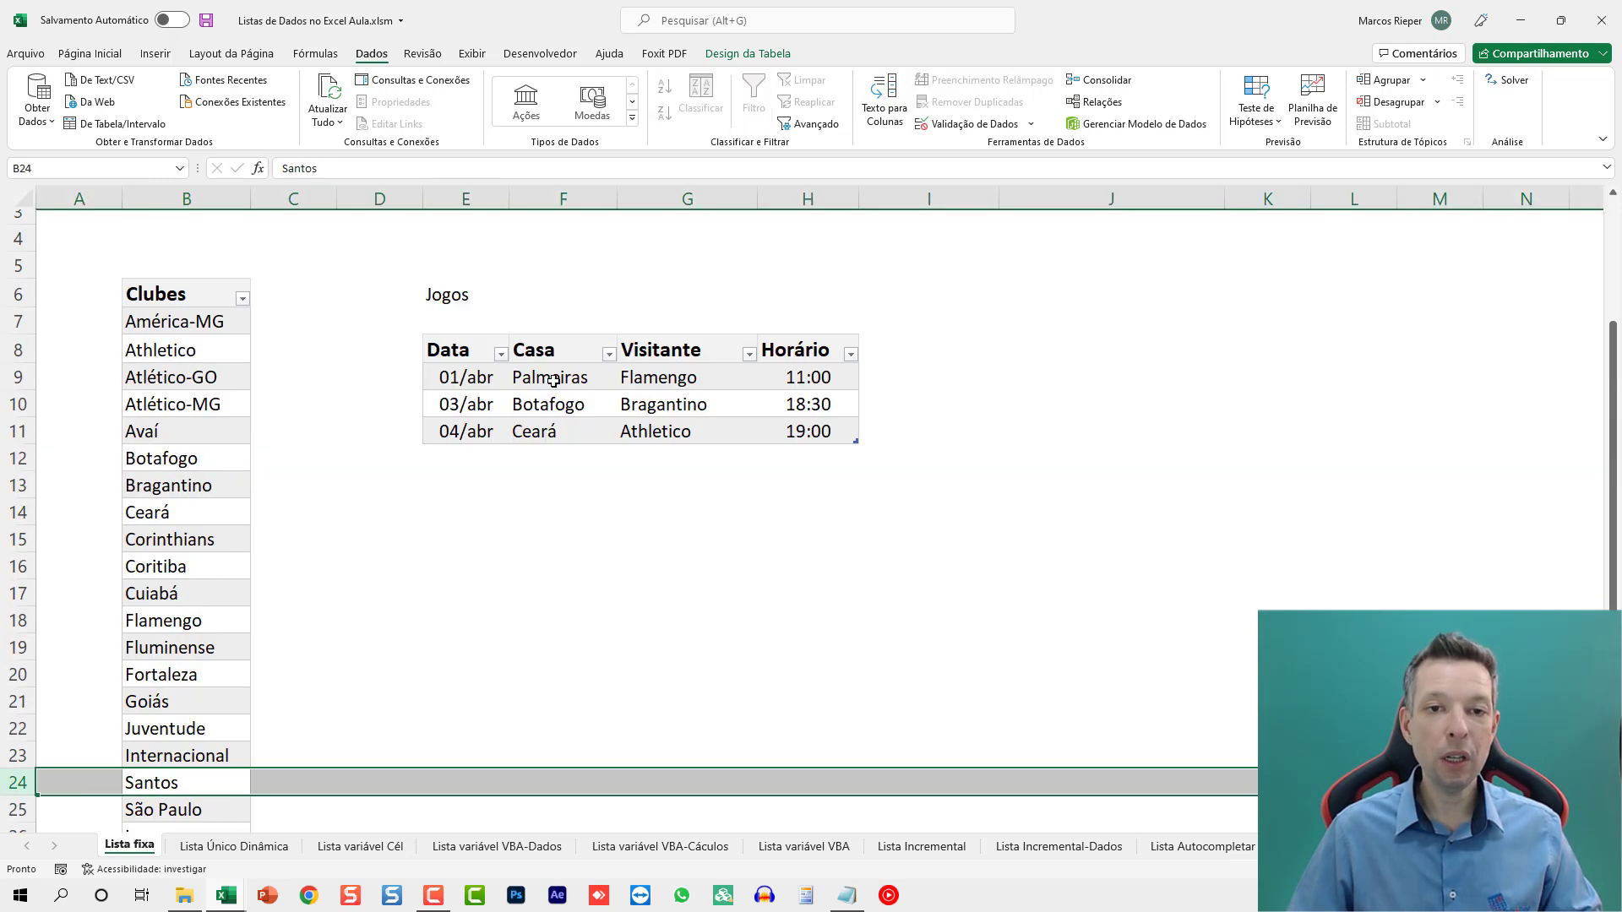
left_click(604, 378)
left_click(625, 381)
left_click_drag(618, 416, 614, 510)
key("Escape")
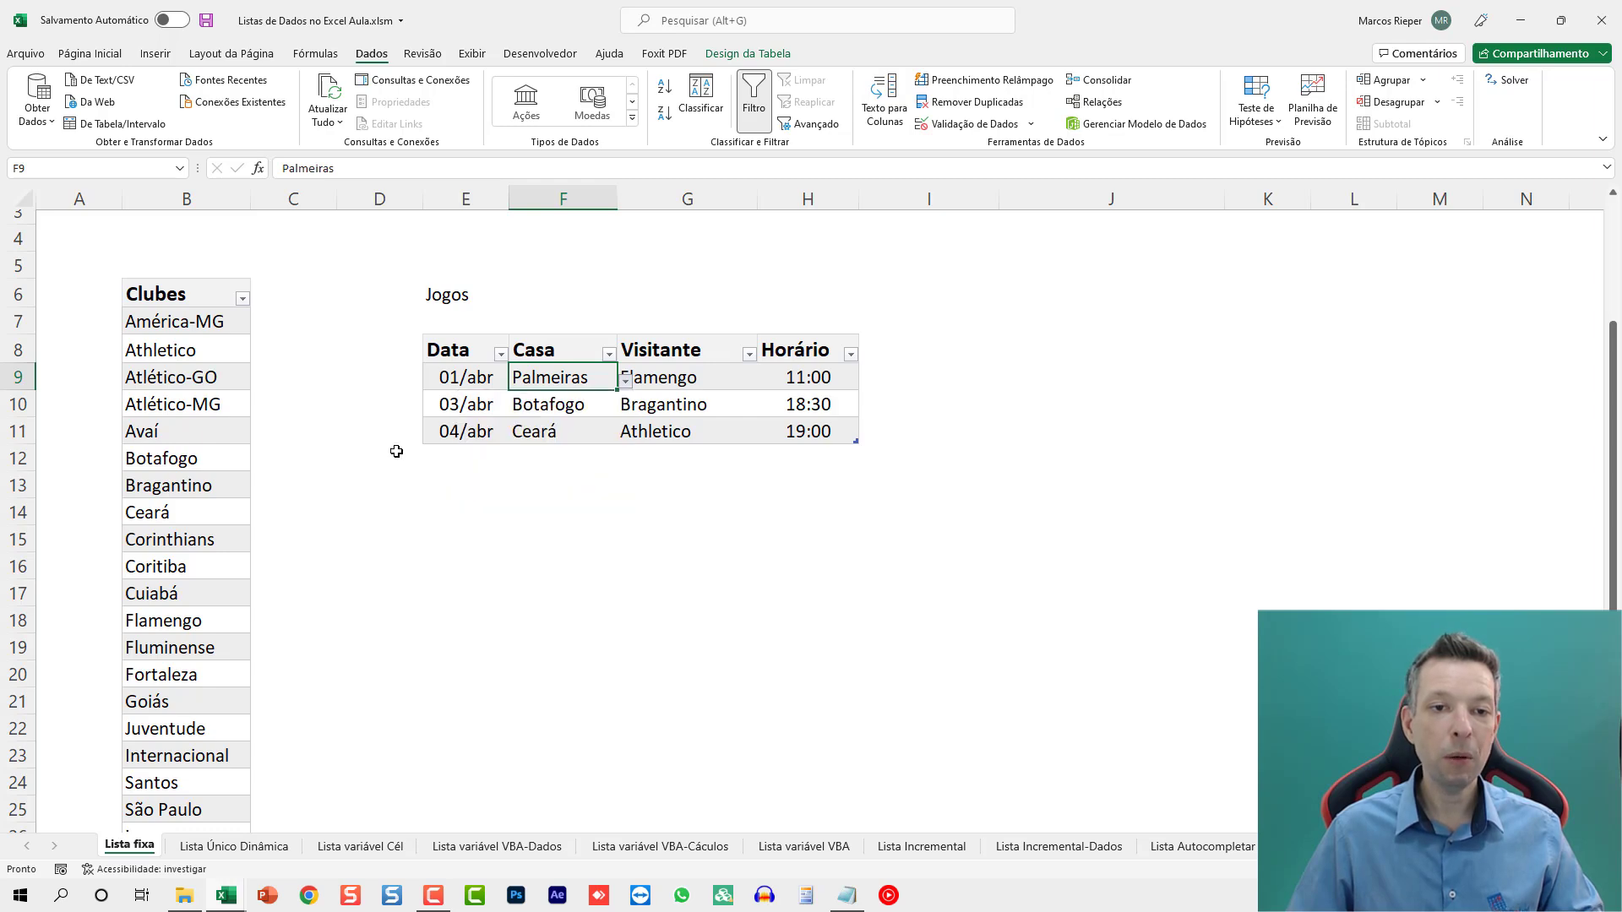
Step: Undo the deletion of the Palmeiras row and the addition of jec to the Clubes table
key("ctrl+z")
scroll(420, 523, "down", 4)
key("ctrl+z")
key("ctrl+z")
scroll(317, 514, "up", 4)
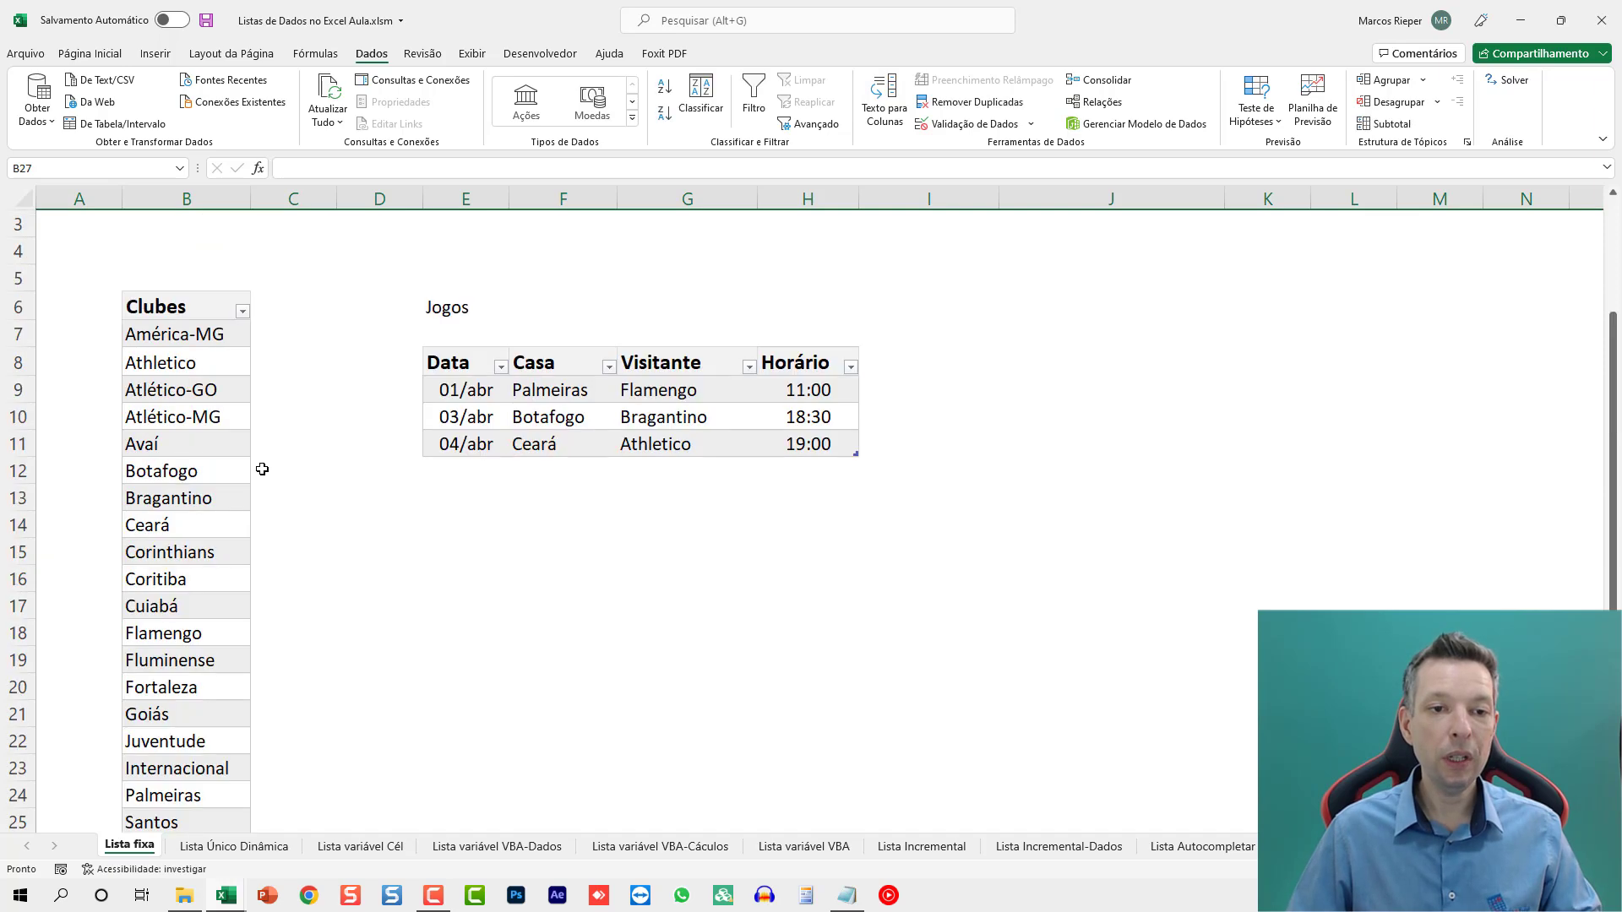
left_click(222, 446)
scroll(420, 468, "up", 1)
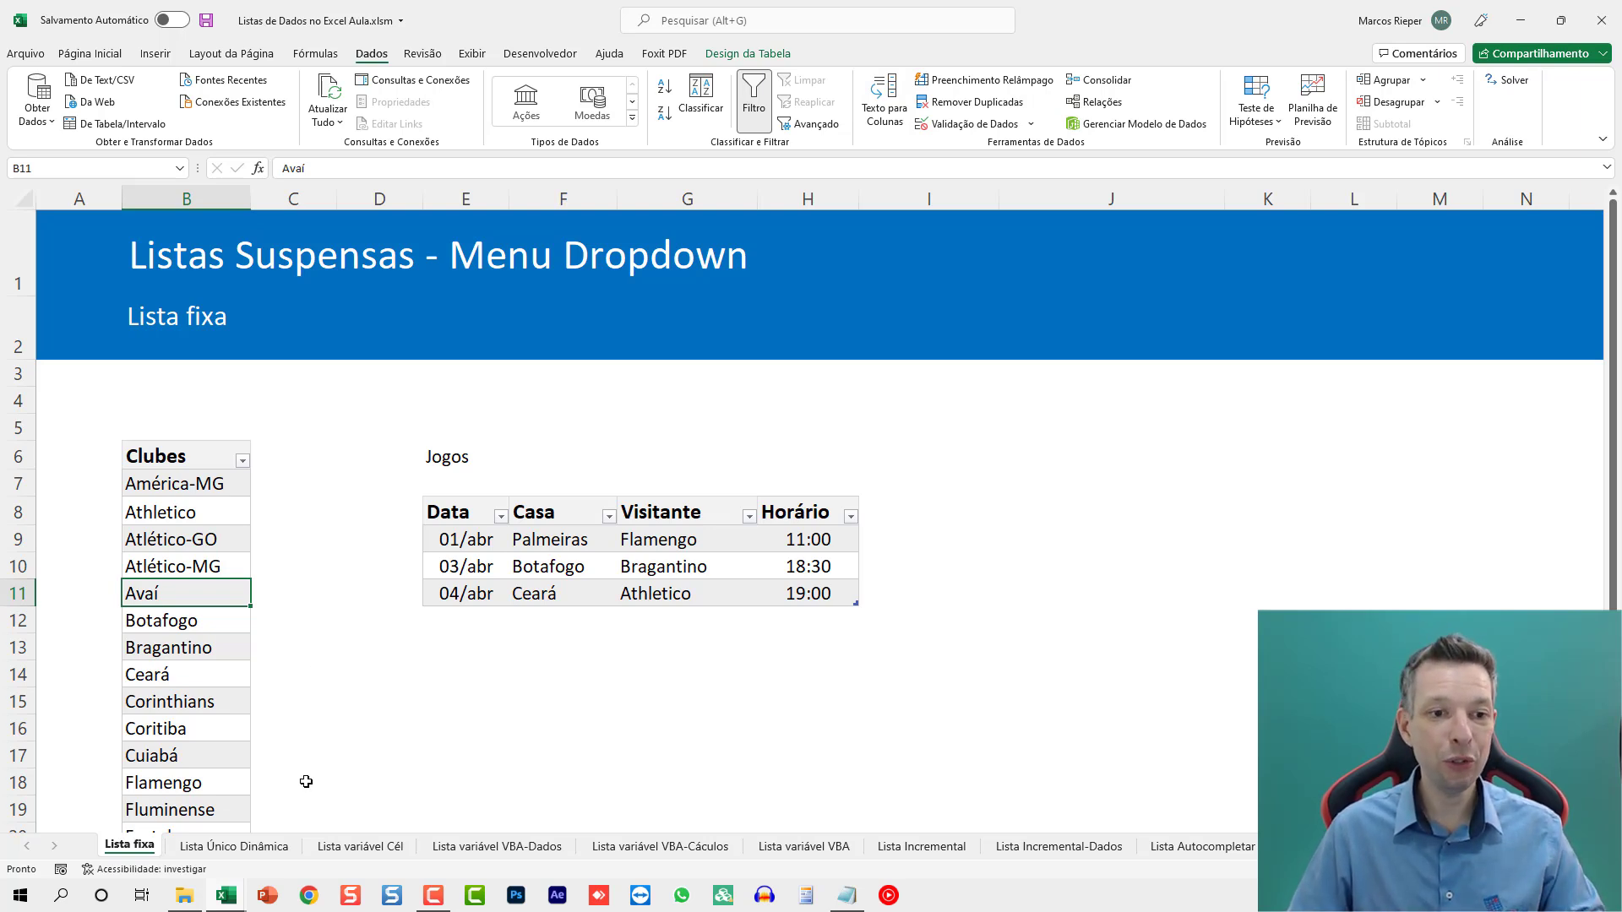
Step: Open the Lista Único Dinâmica sheet and examine its Categoria, Código and Produto table
left_click(253, 846)
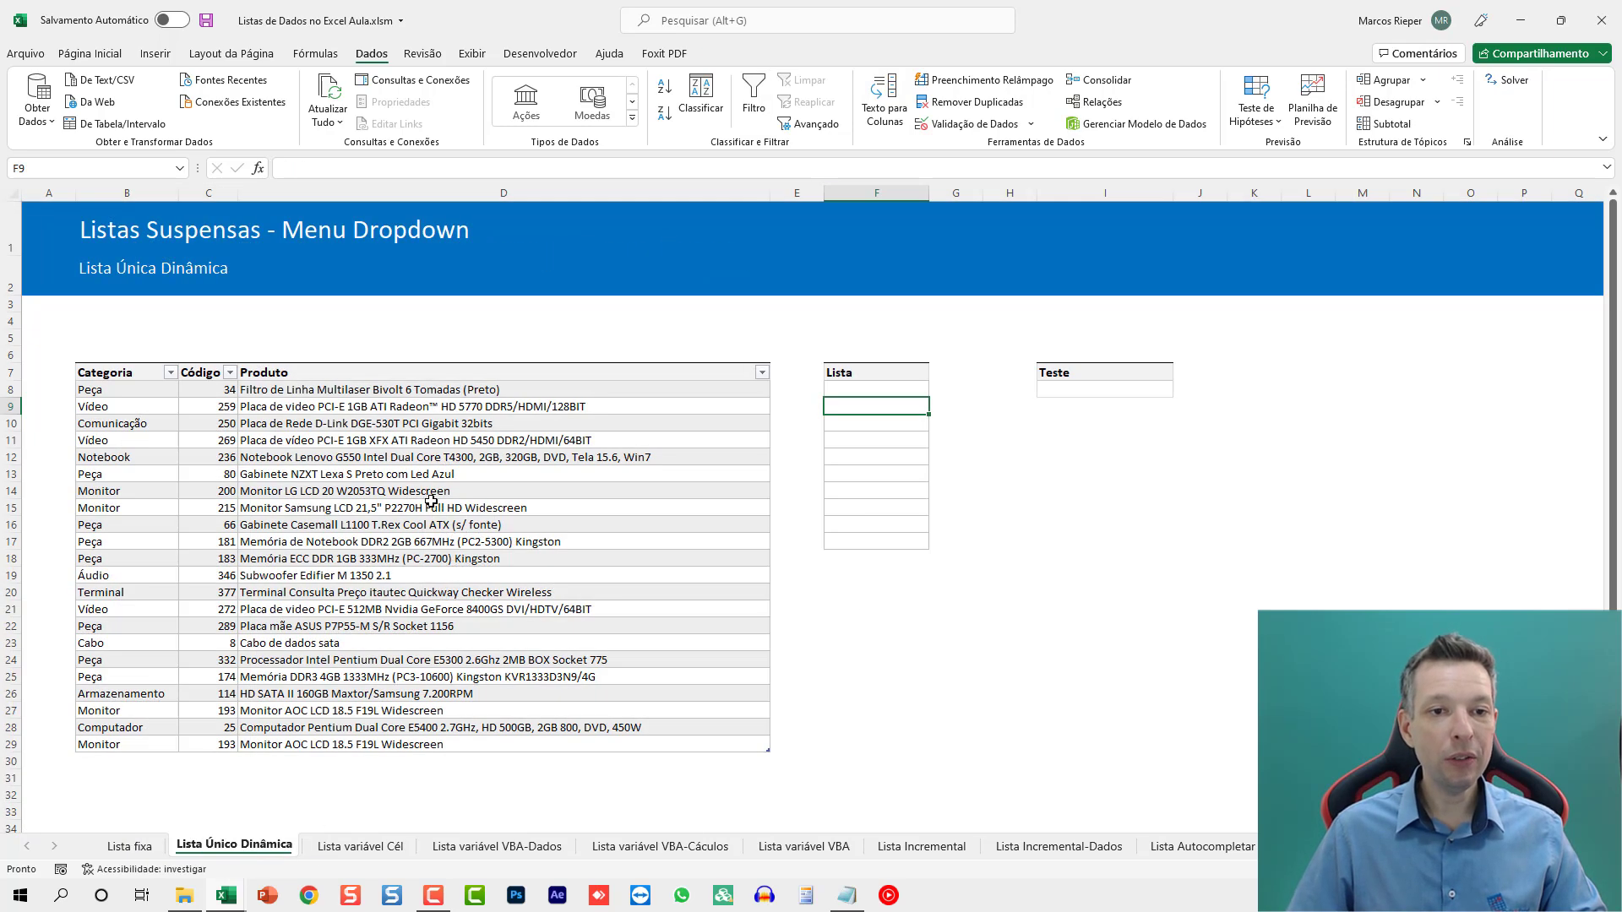
left_click(409, 437)
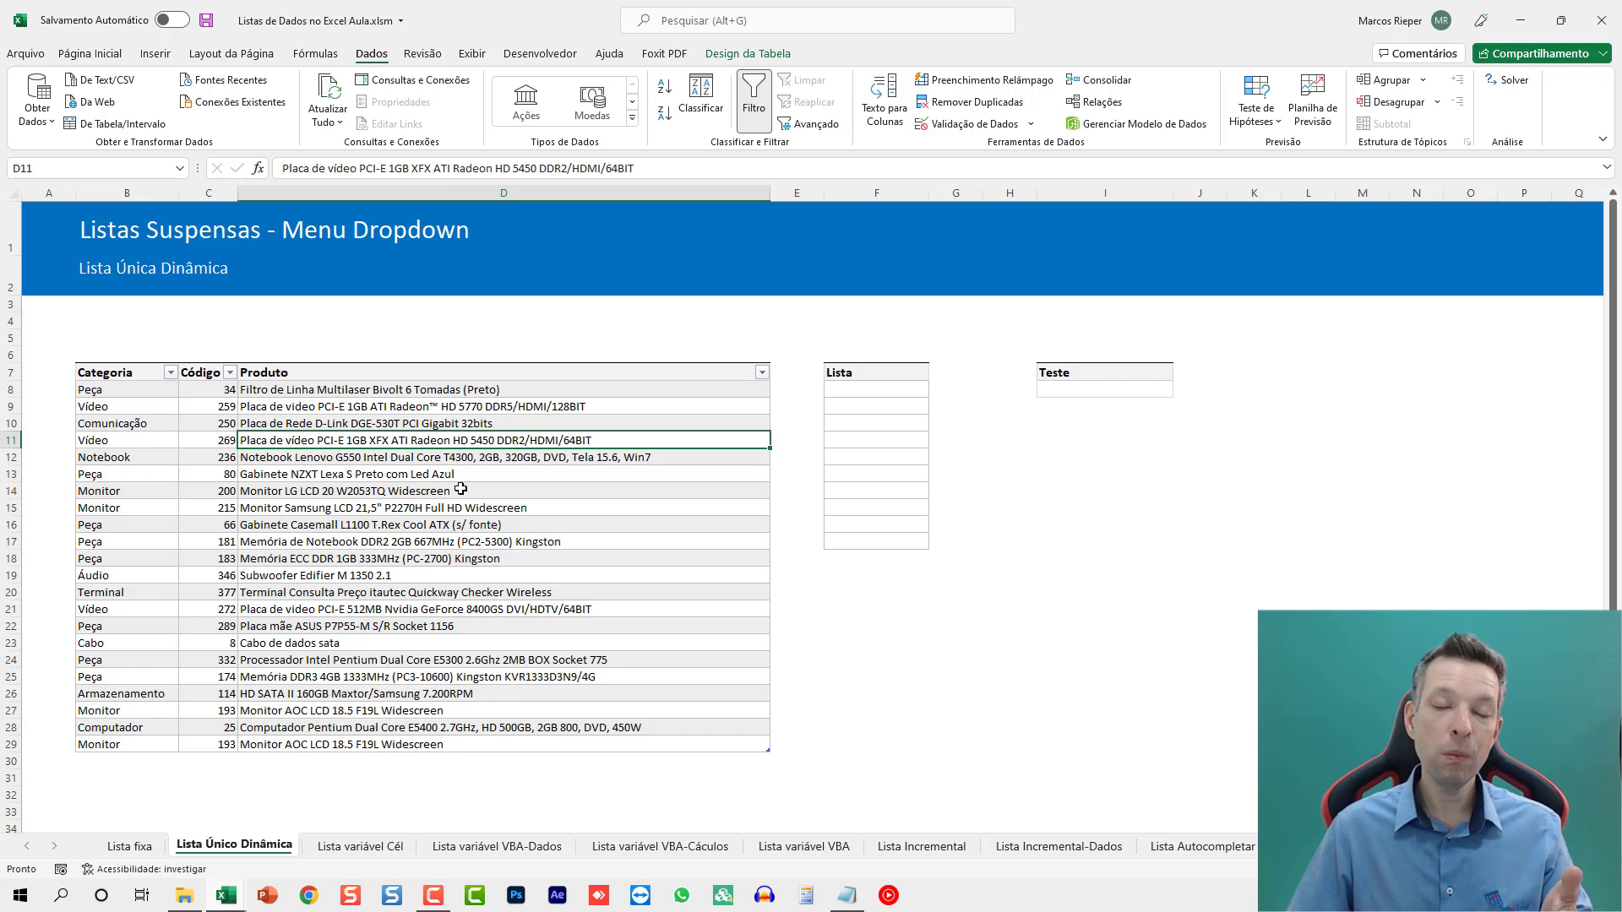
scroll(344, 489, "up", 3)
left_click(380, 491)
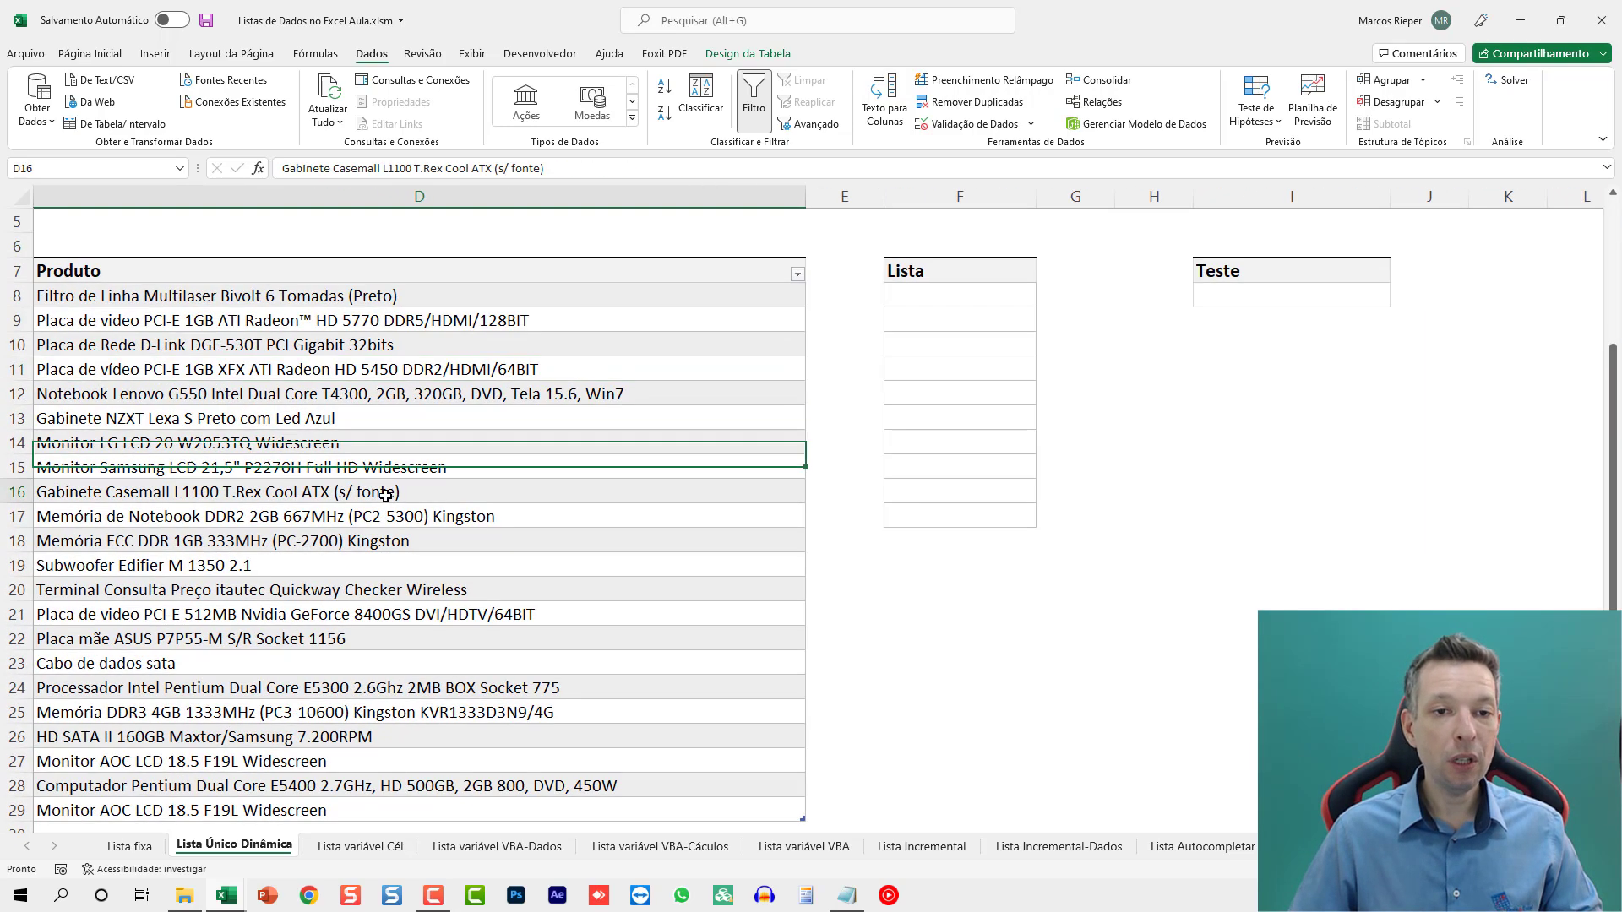
key("Home")
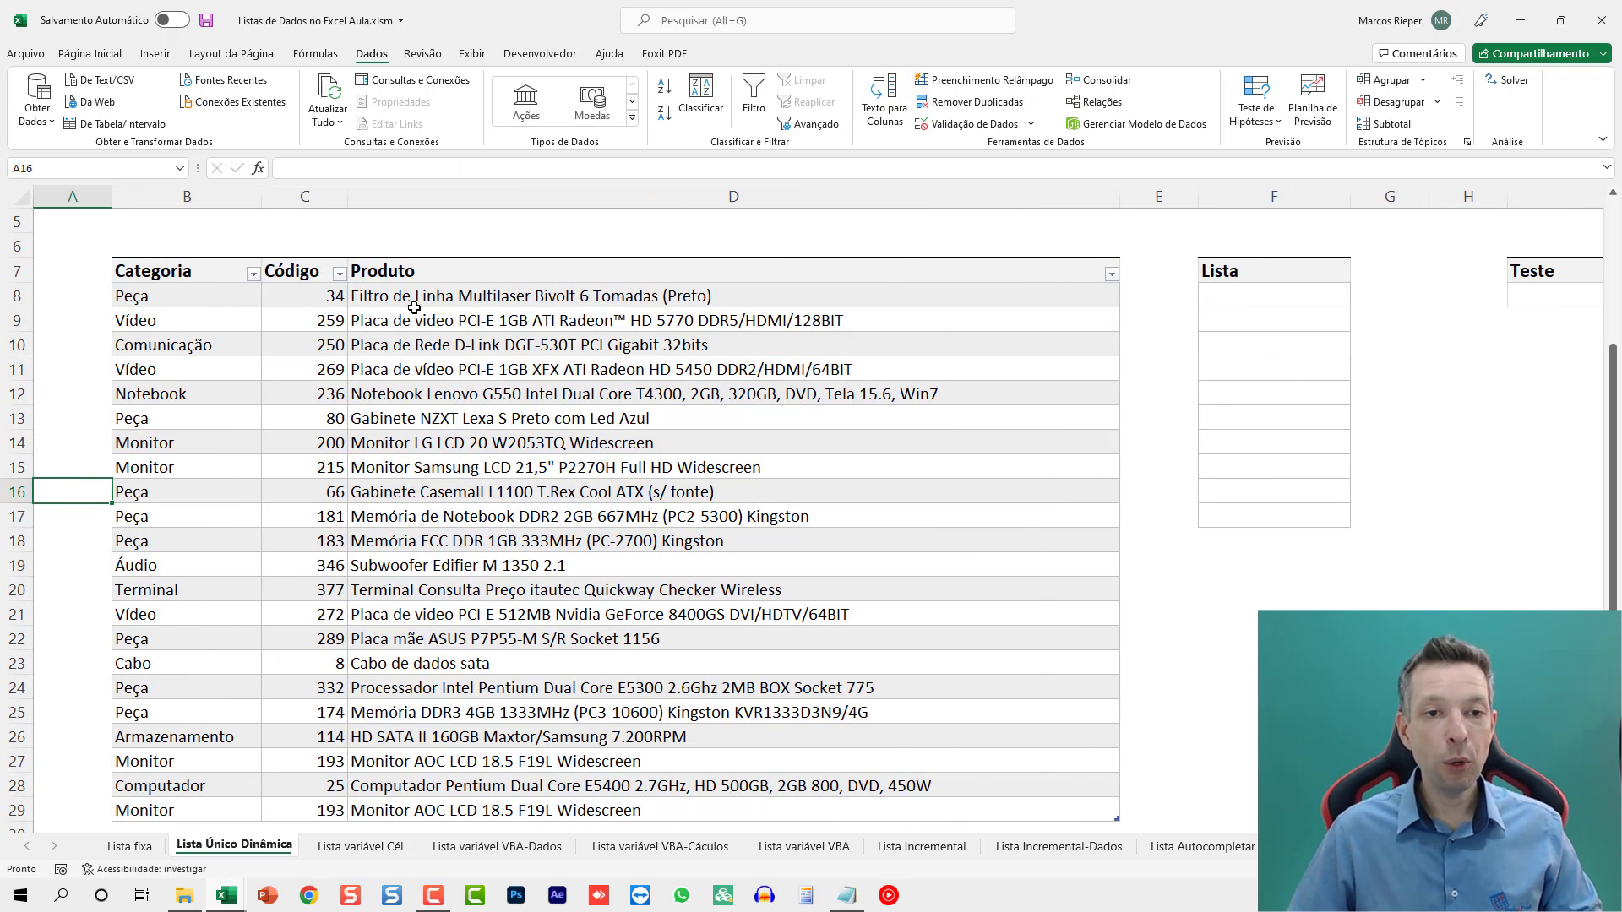
Step: Examine the Categoria and Produto columns of the product table and the empty Lista and Teste ranges
left_click(414, 297)
left_click(186, 295)
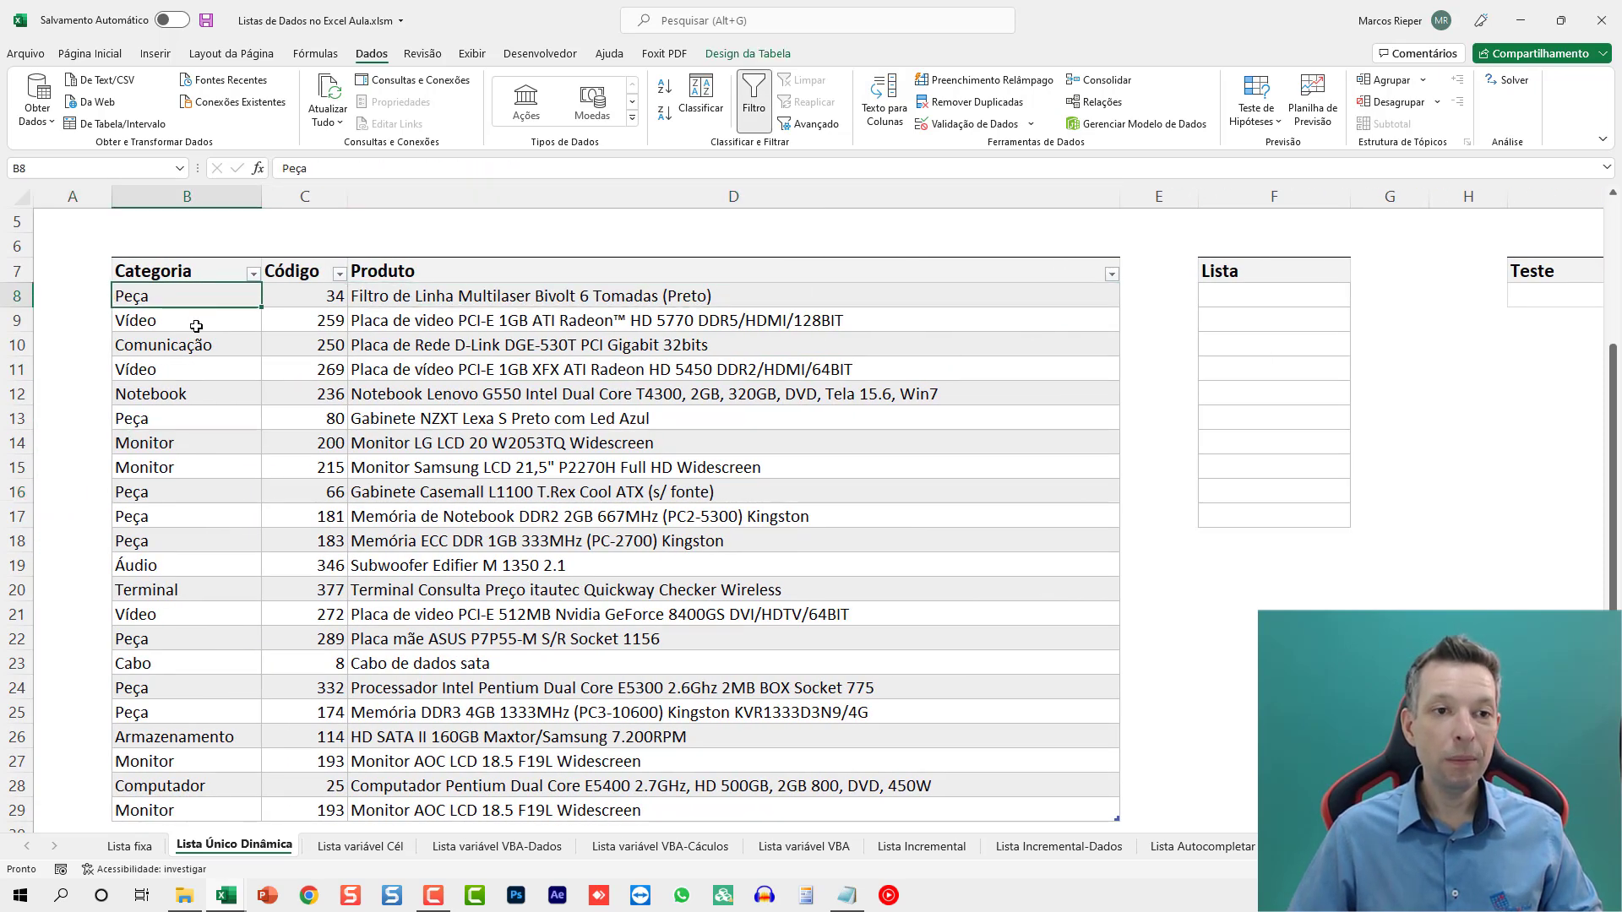
left_click(196, 325)
left_click(390, 319)
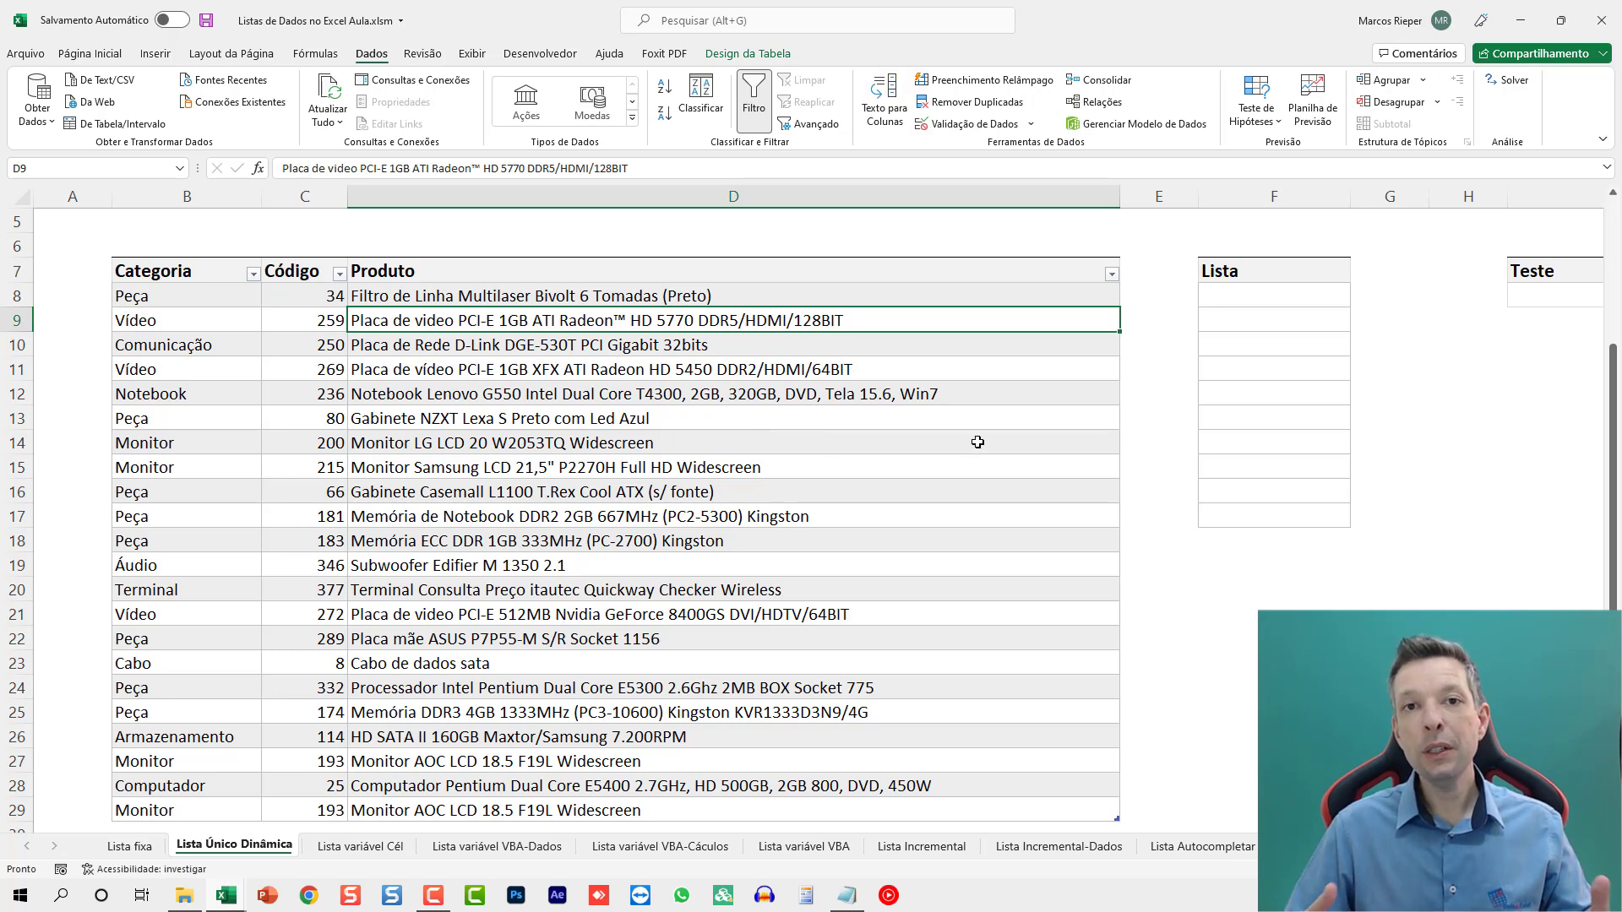
left_click_drag(161, 297, 155, 807)
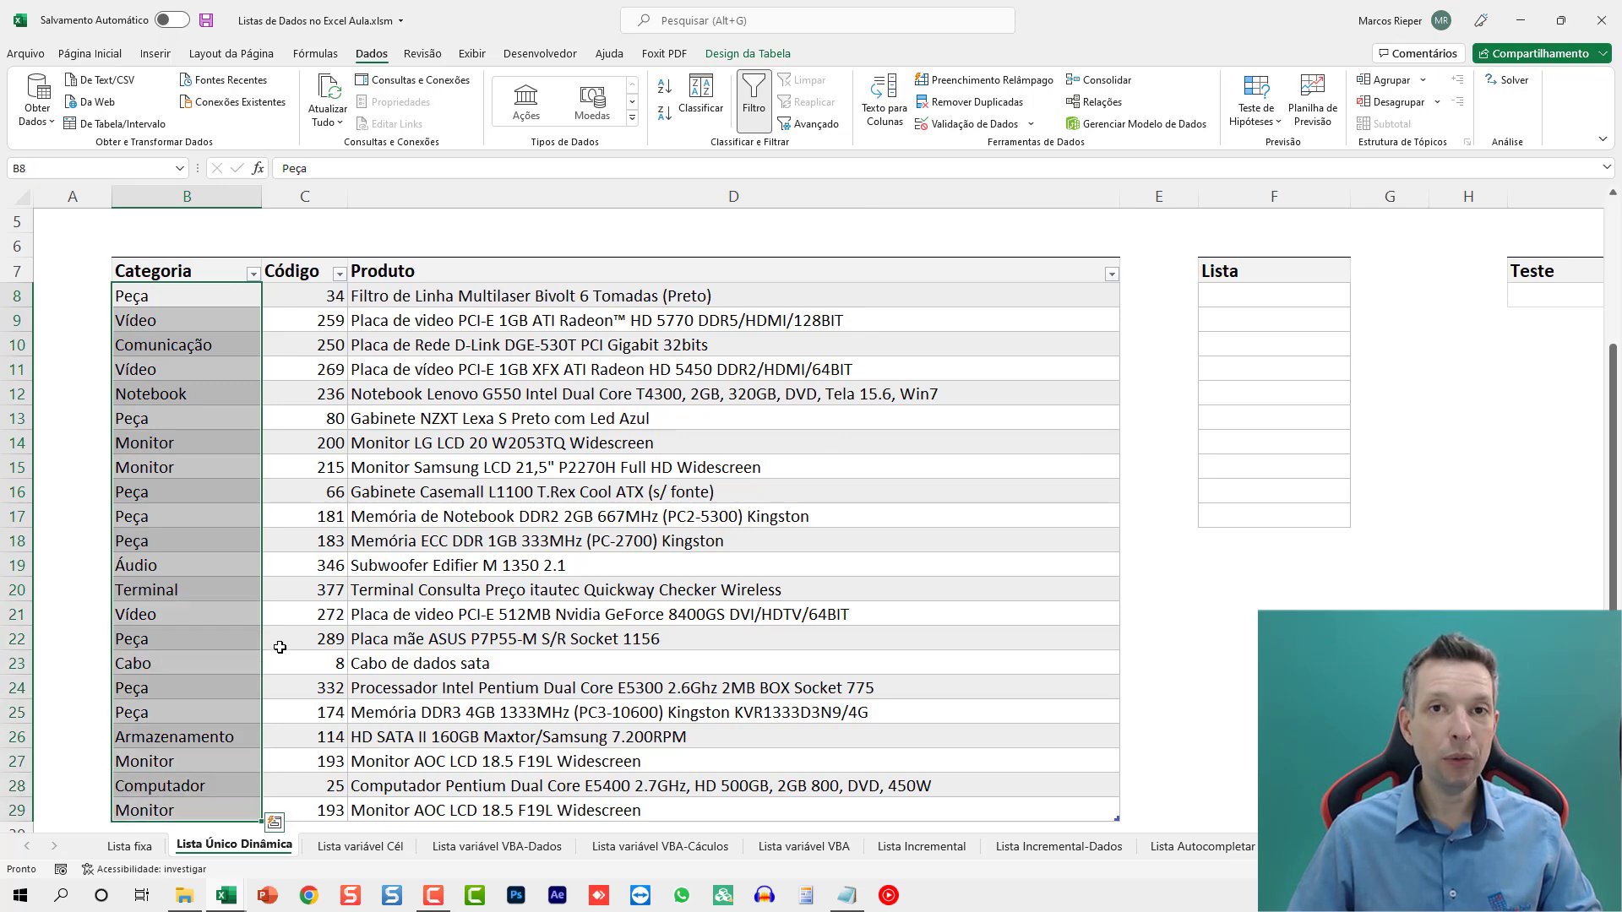
left_click(1261, 296)
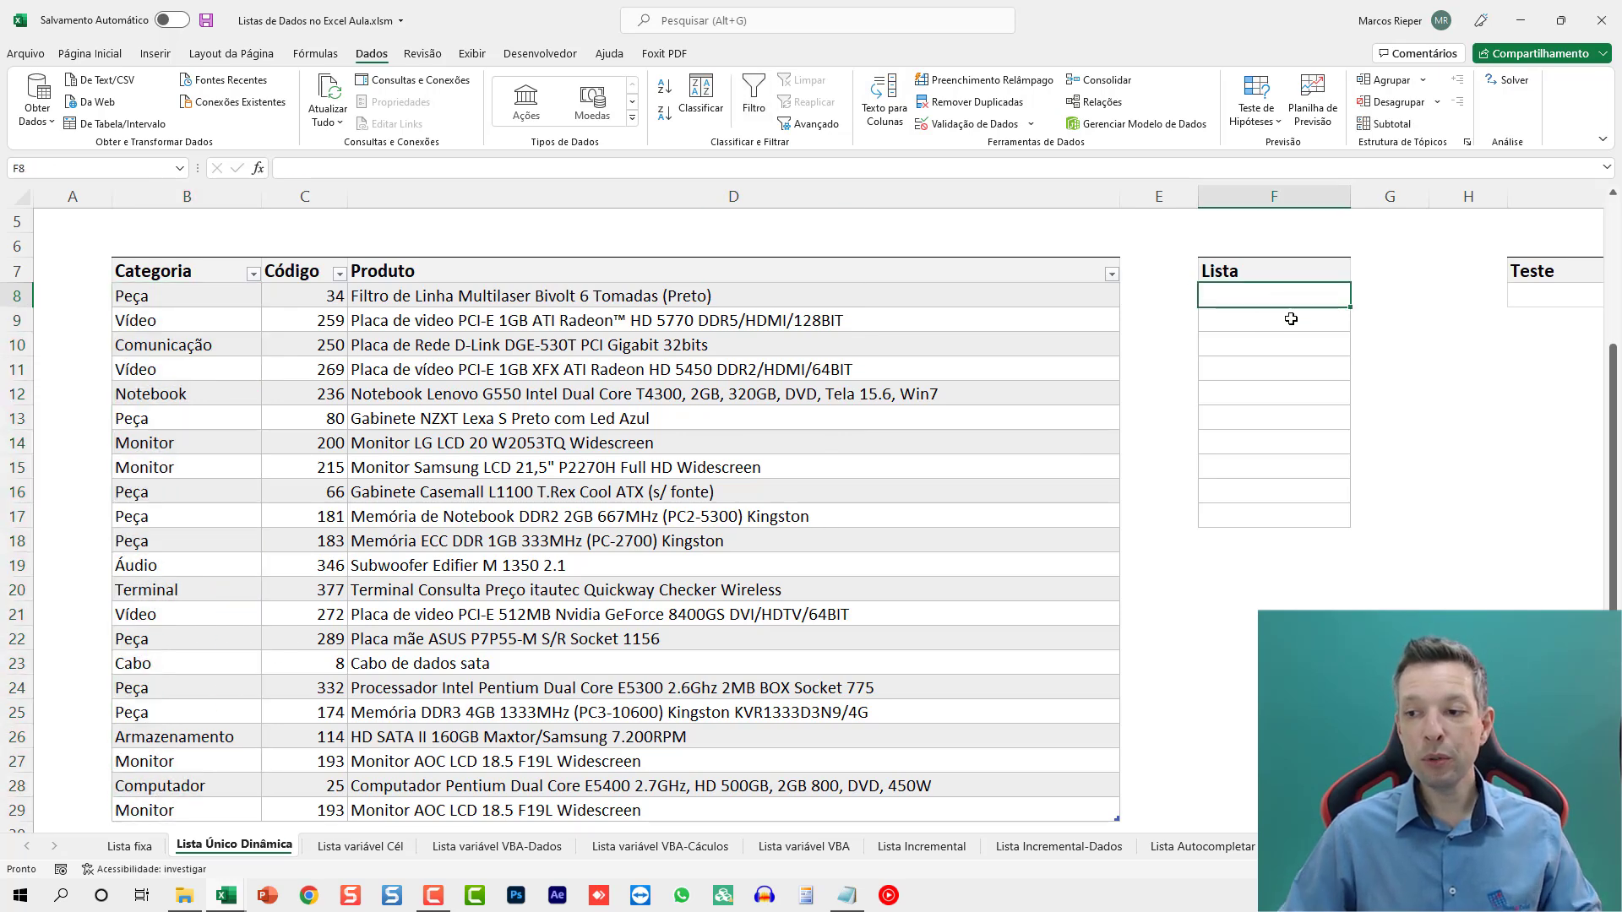
key("Right")
key("Right")
key("Right")
key("Right")
key("Left")
key("Left")
key("Left")
key("Left")
key("Left")
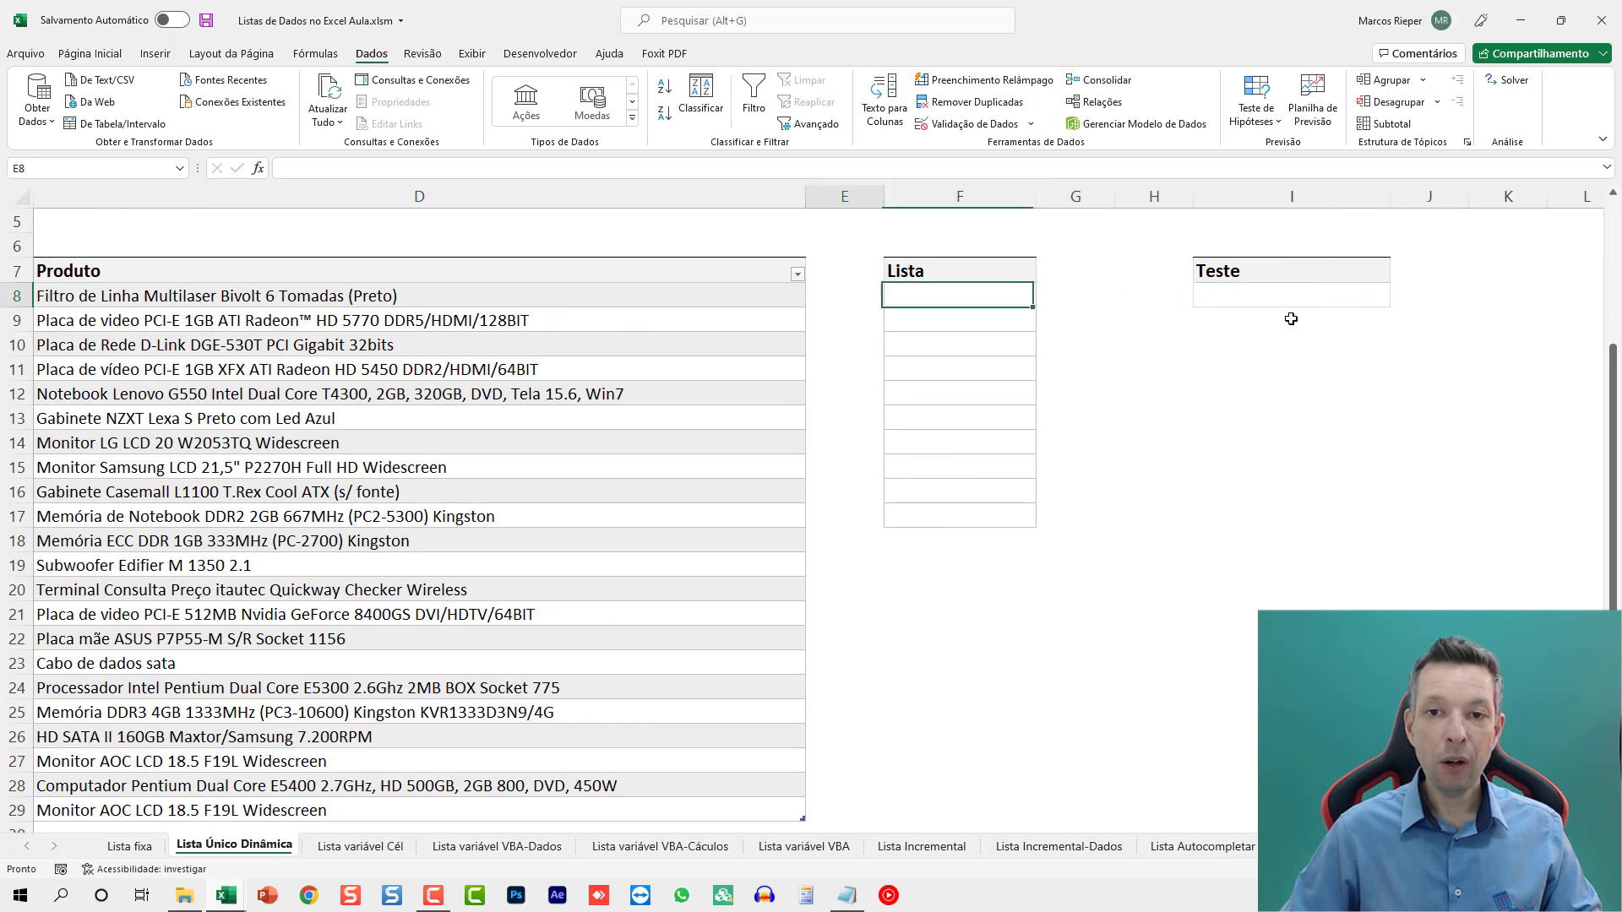
Step: Enter =ÚNICO(Tabela9[Categoria]) in the first cell under Lista, F8, to extract the distinct categories
key("Right")
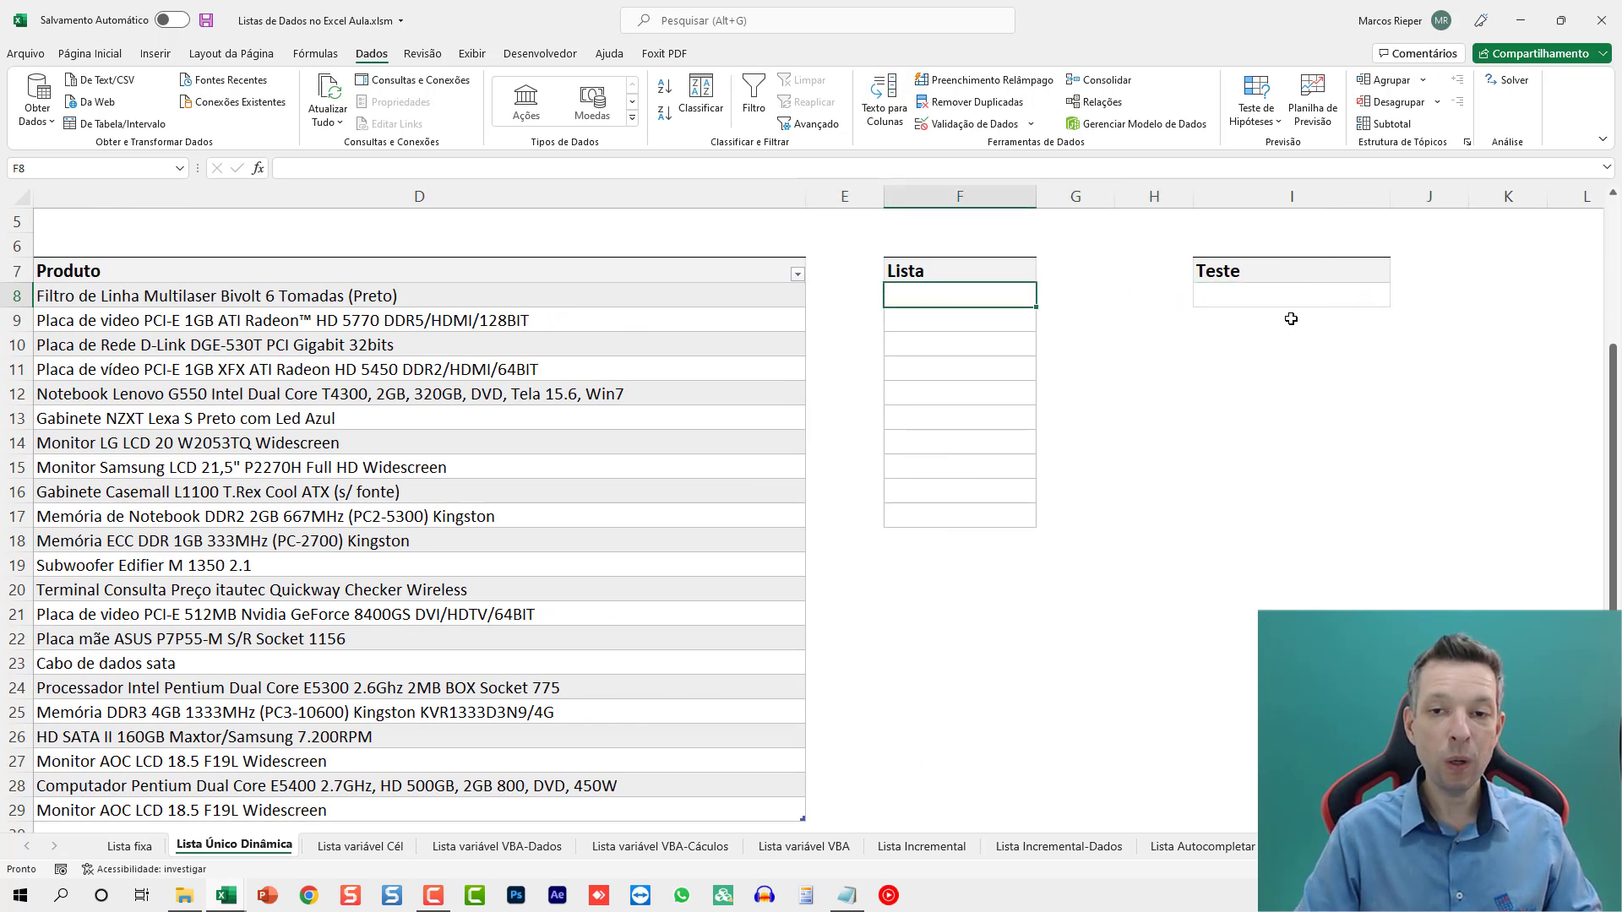
type("=")
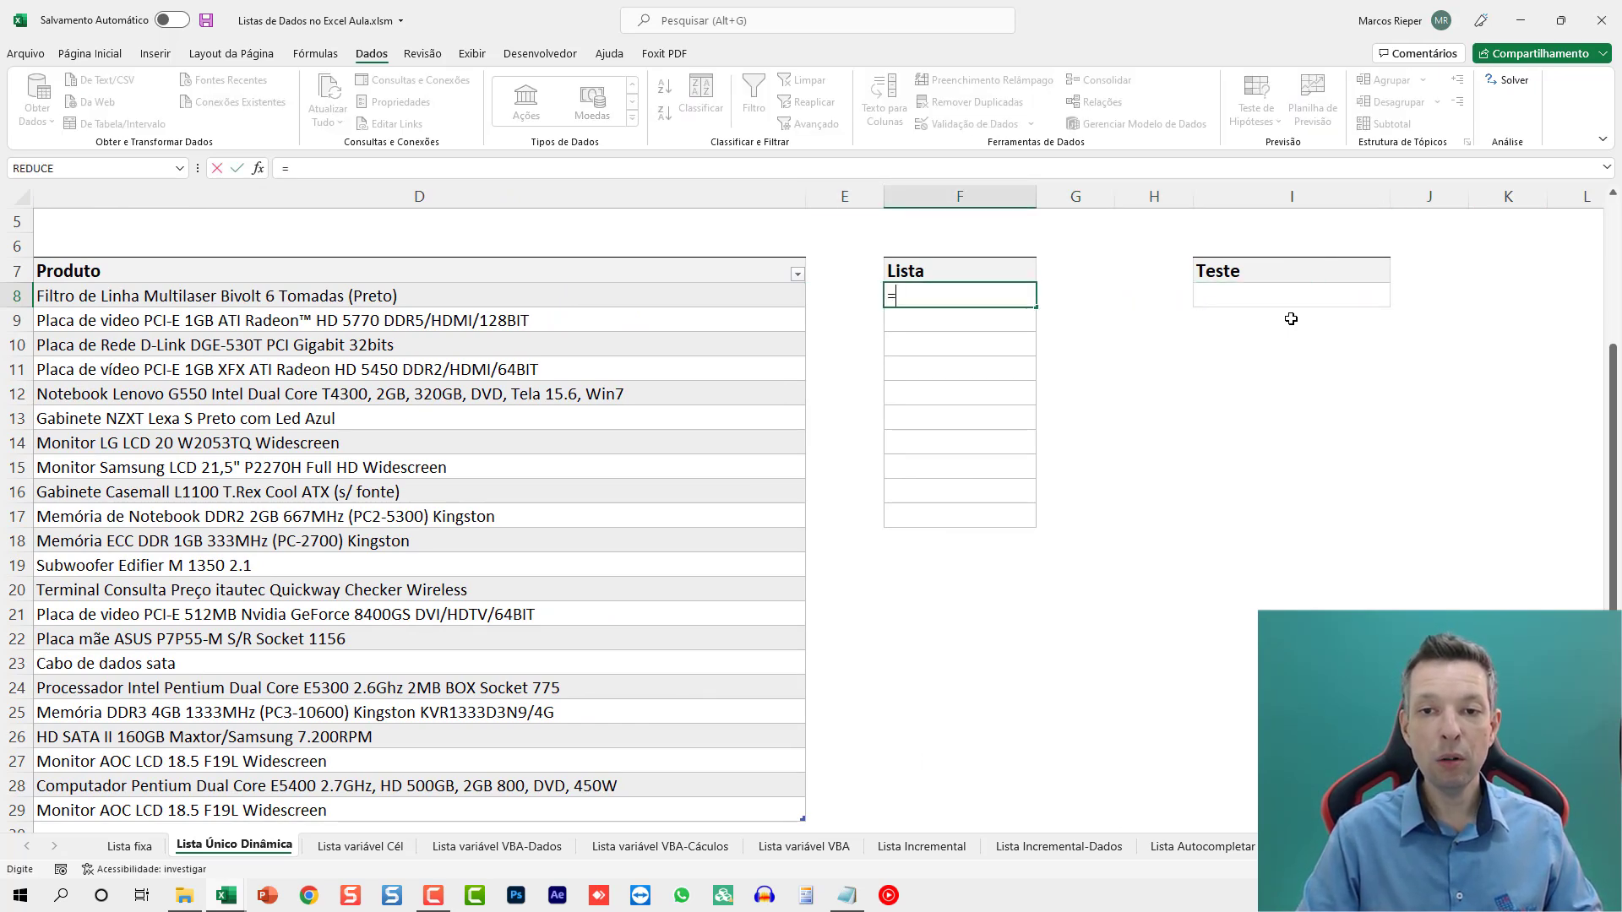
type("ÚNICO")
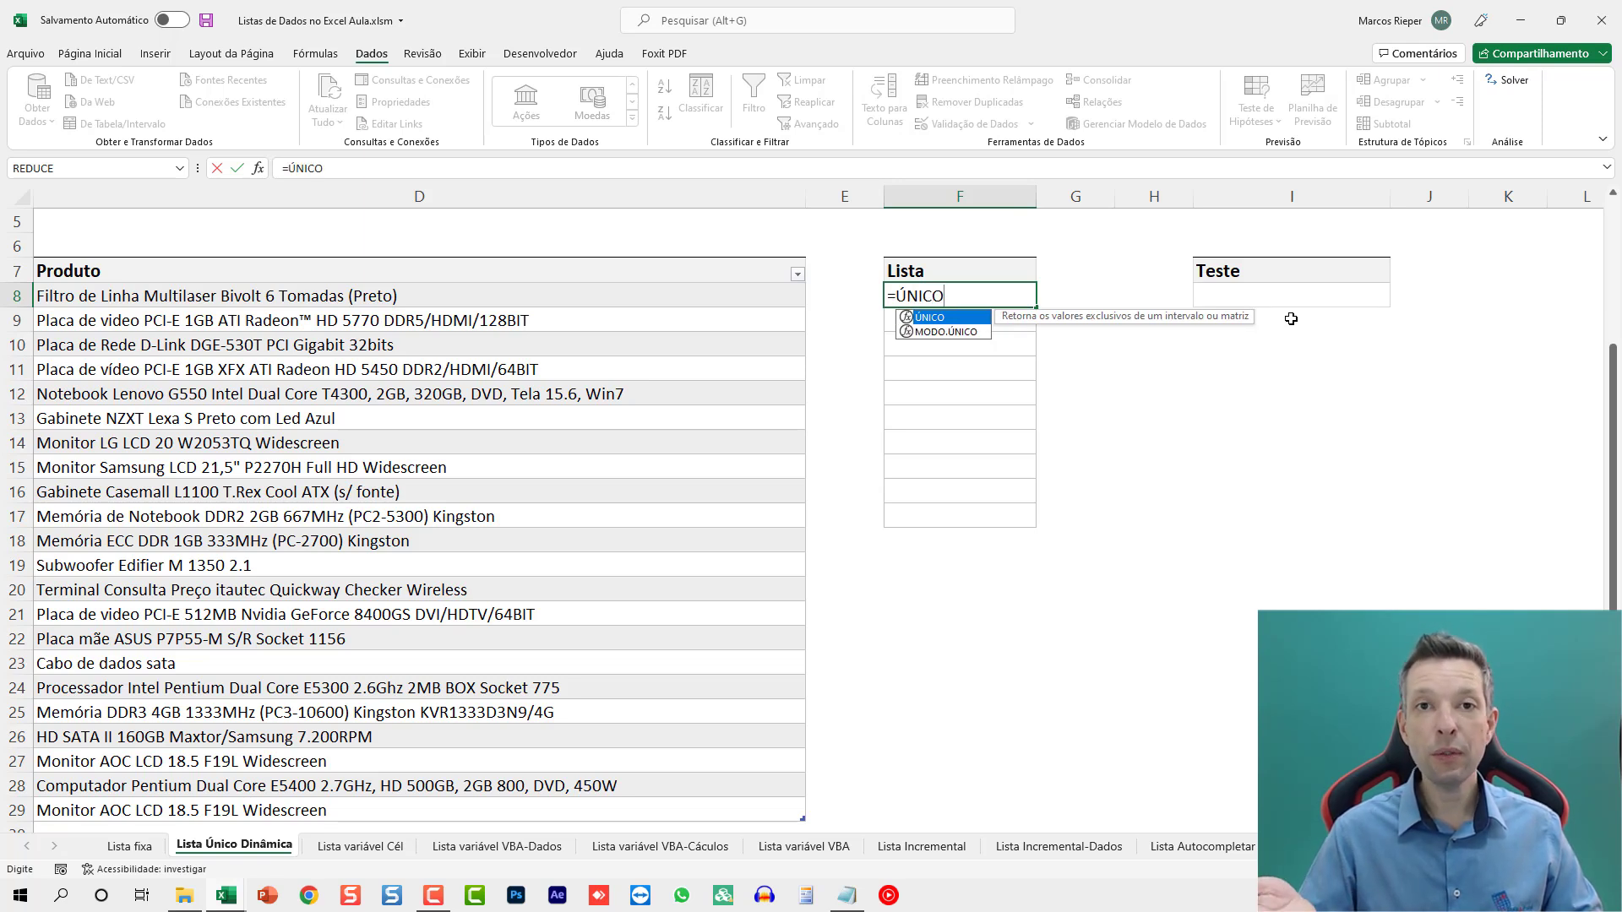
type("(")
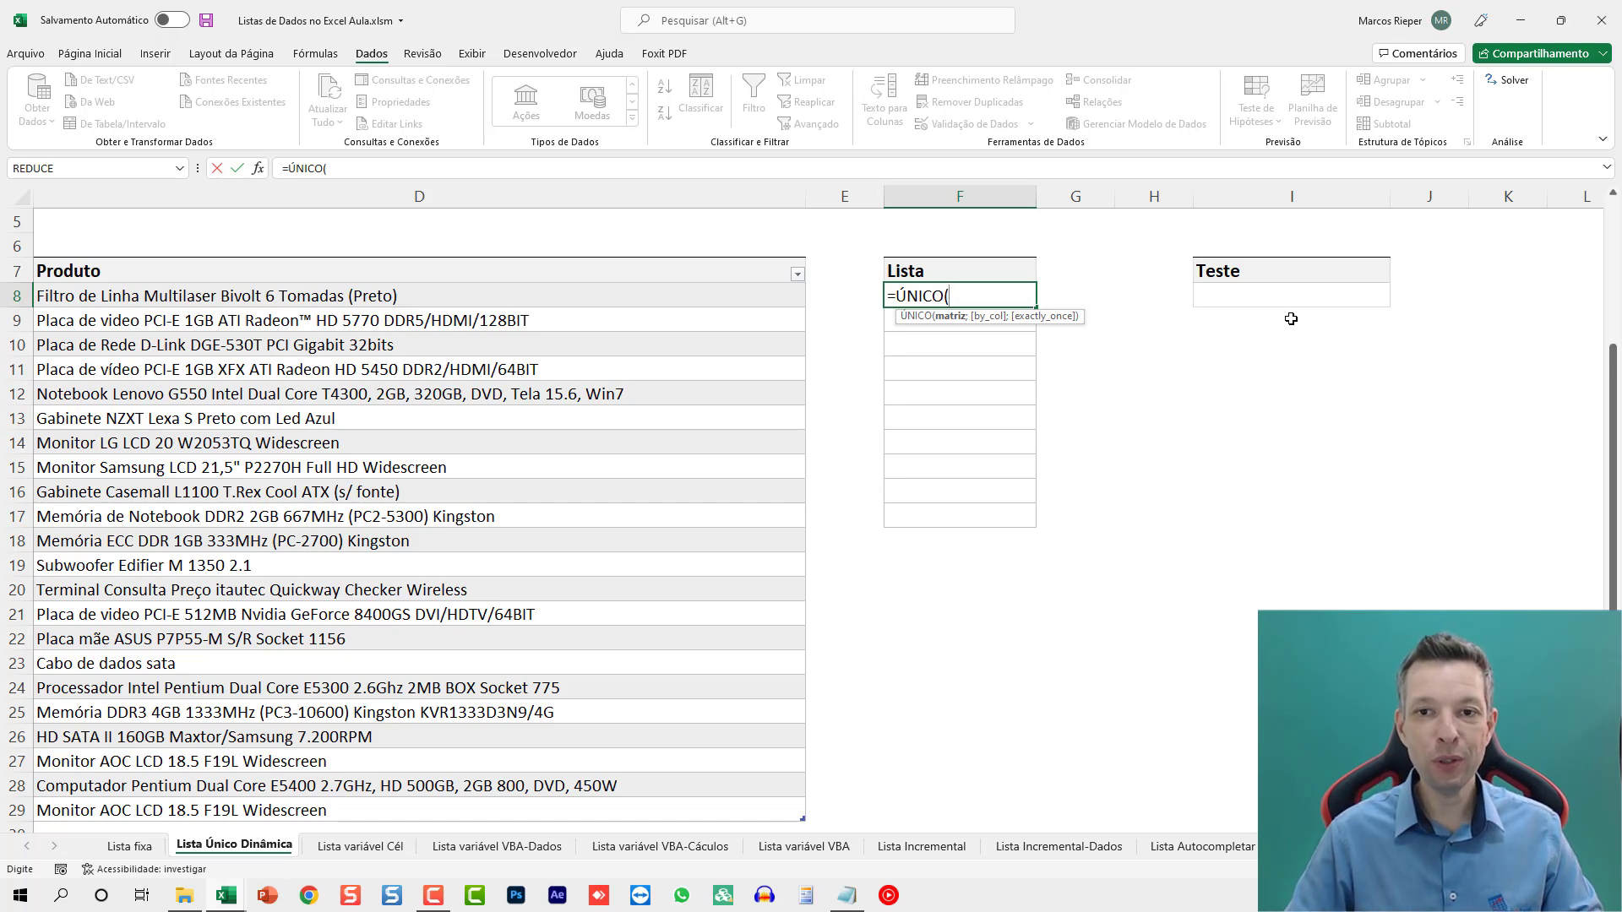
key("Left")
key("Left")
key("Left")
key("Left")
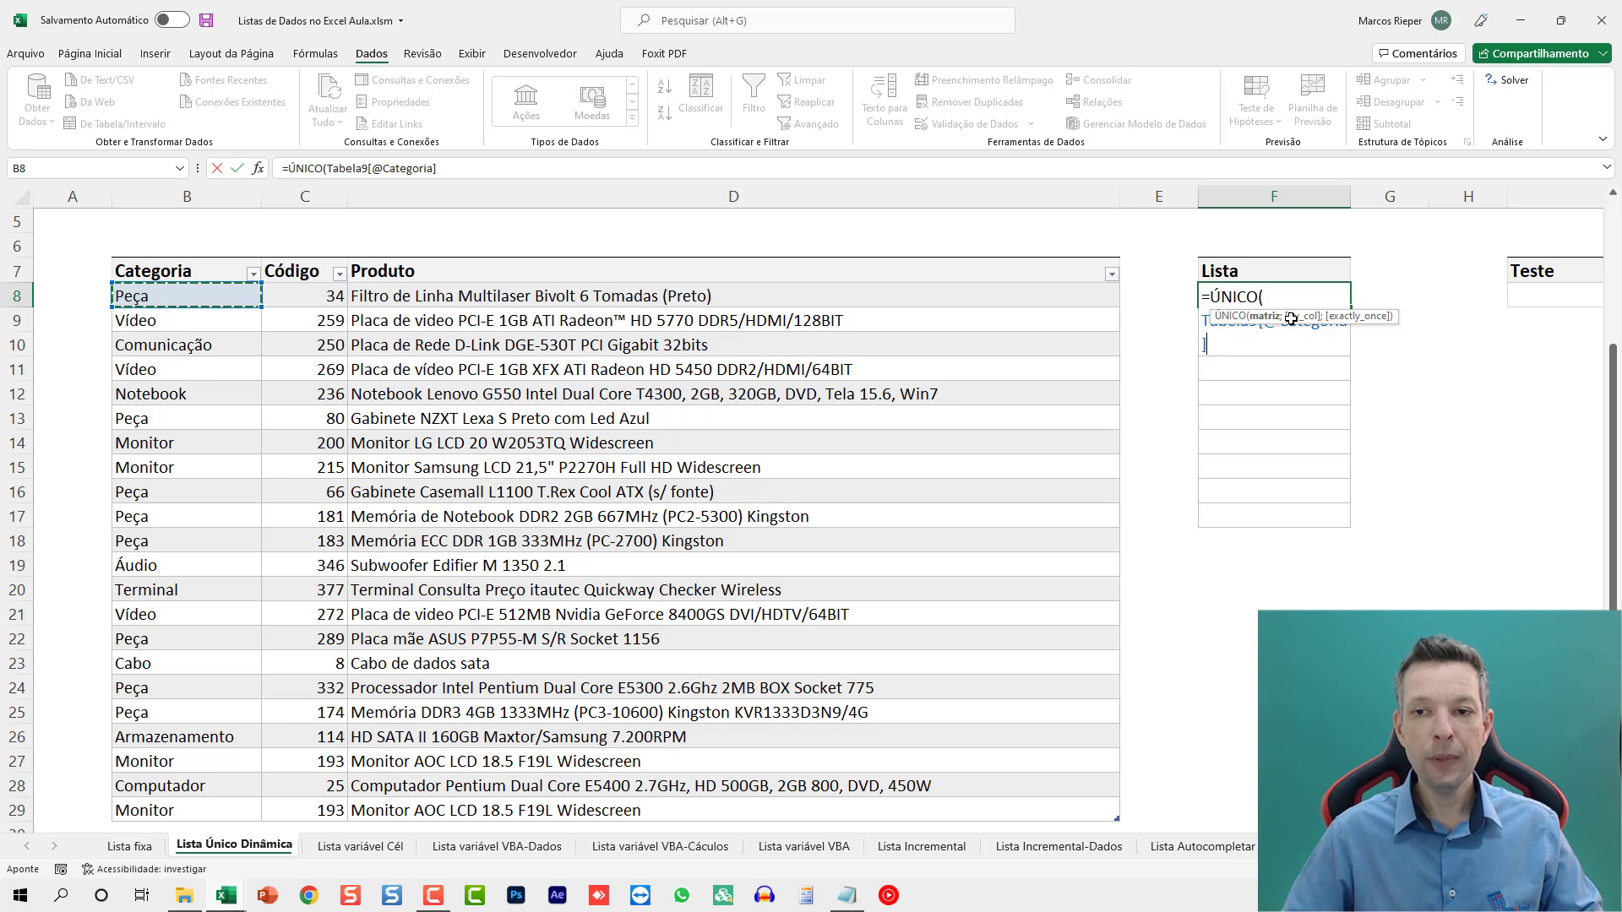
key("ctrl+shift+Down")
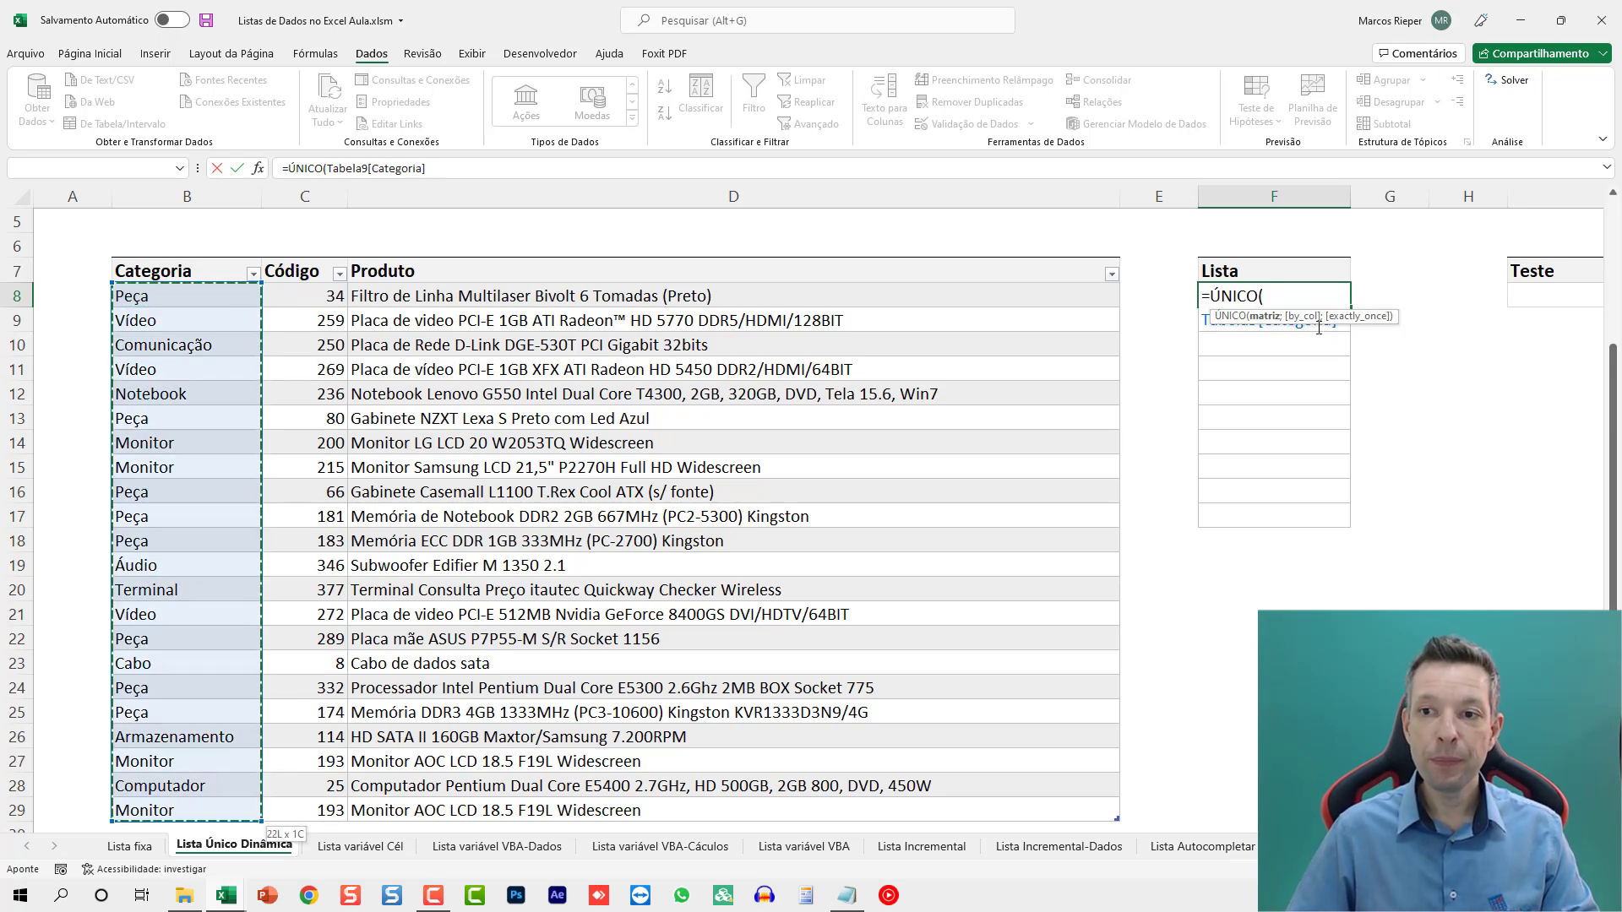
left_click_drag(1225, 324, 1217, 229)
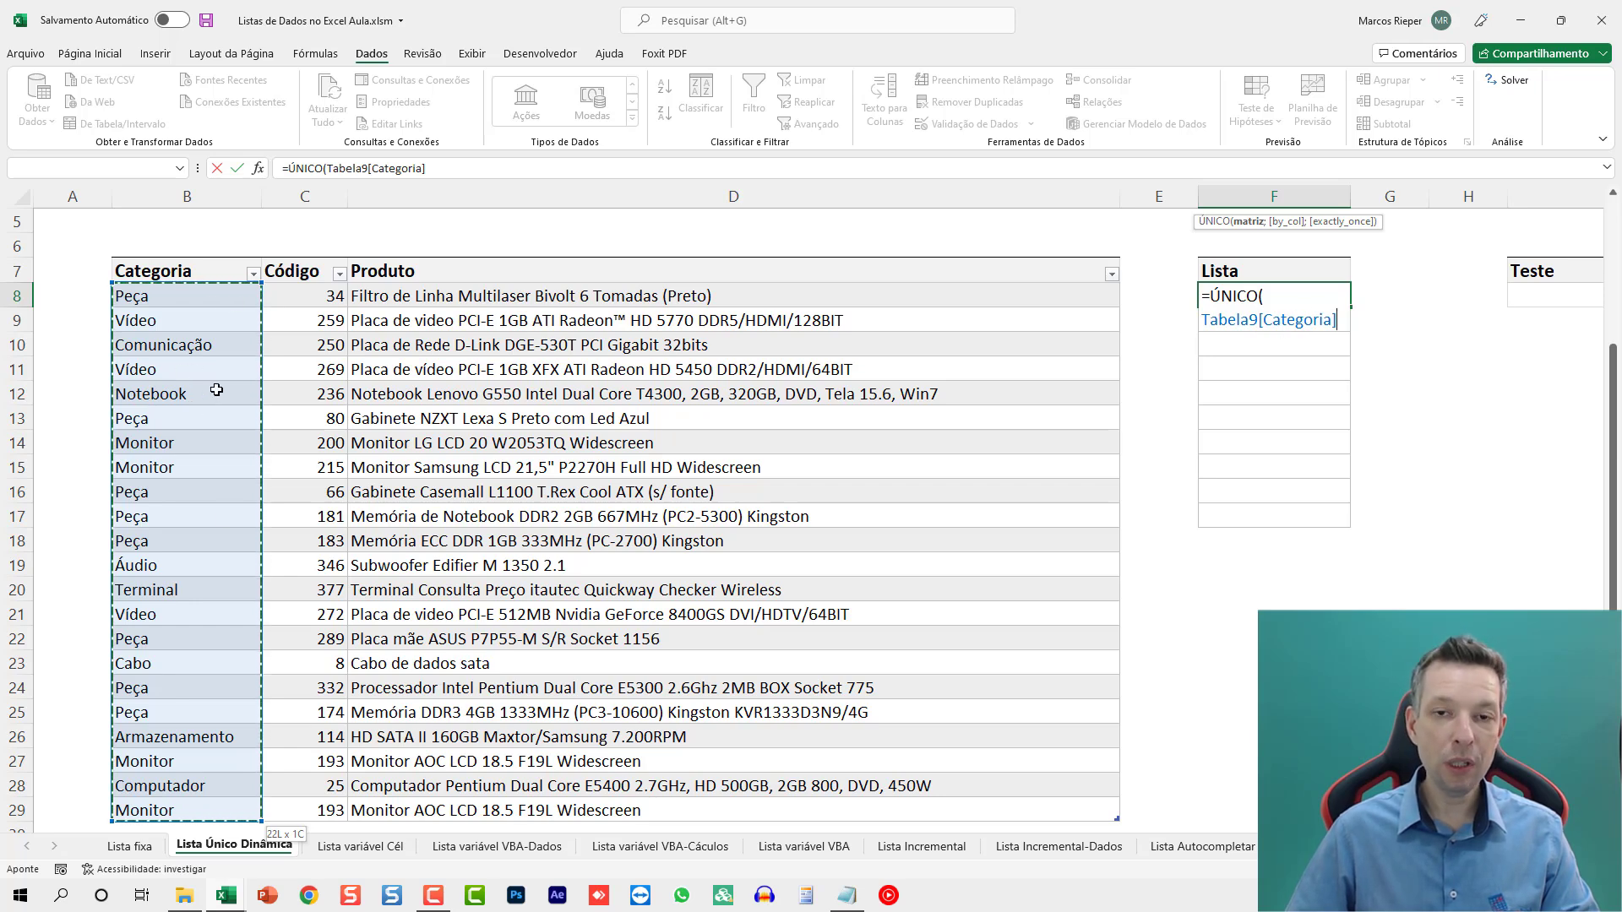
key("Return")
key("Up")
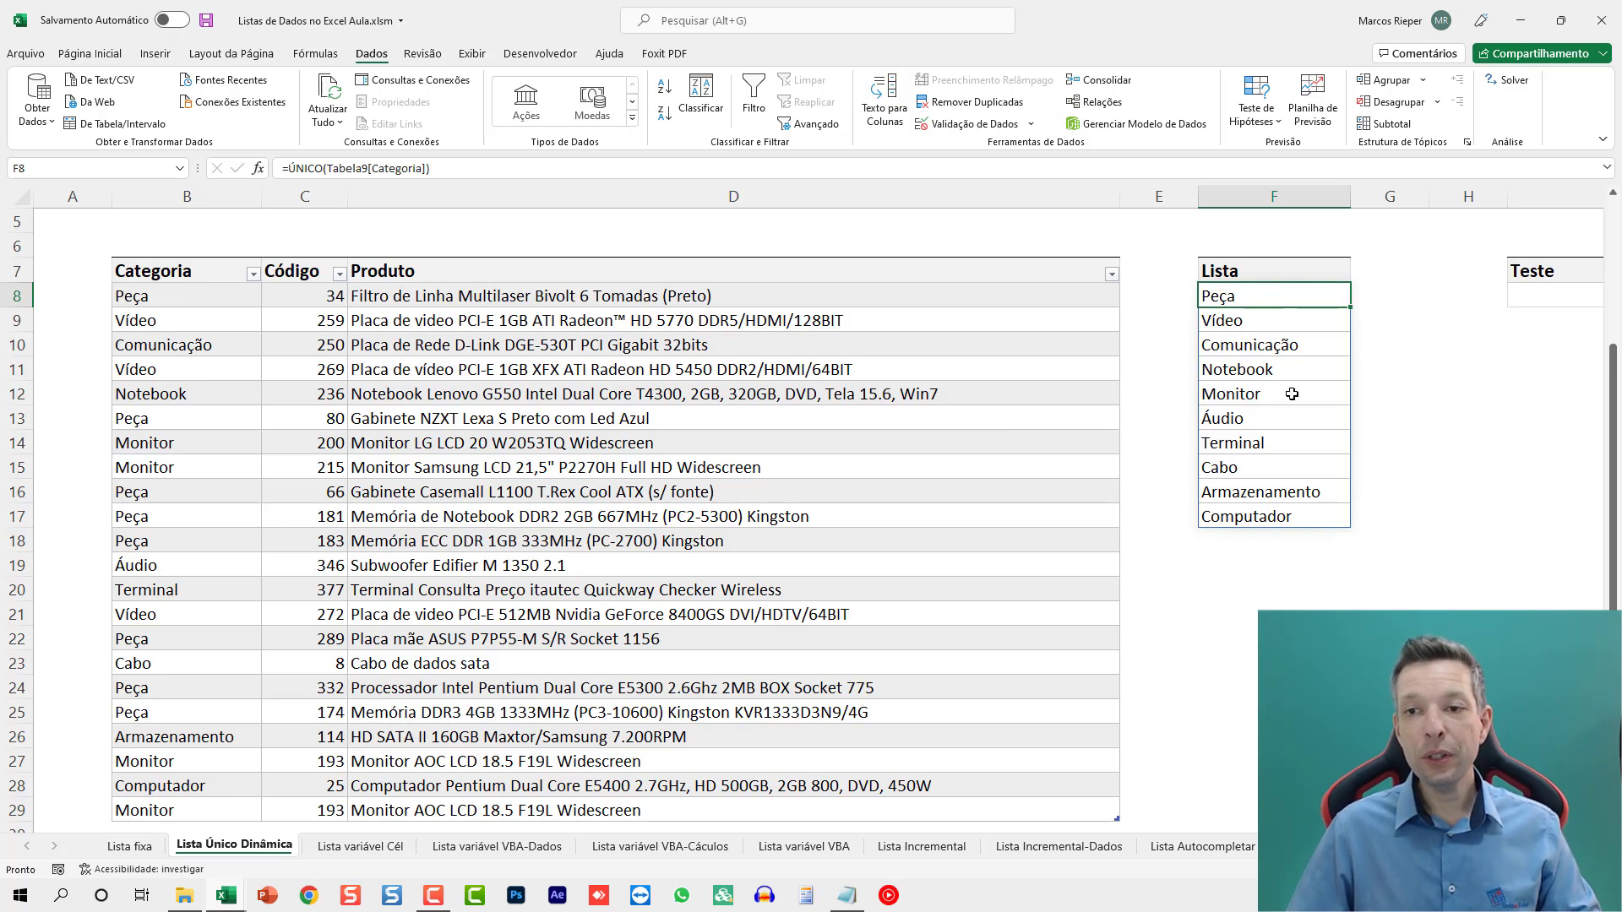
double_click(1253, 299)
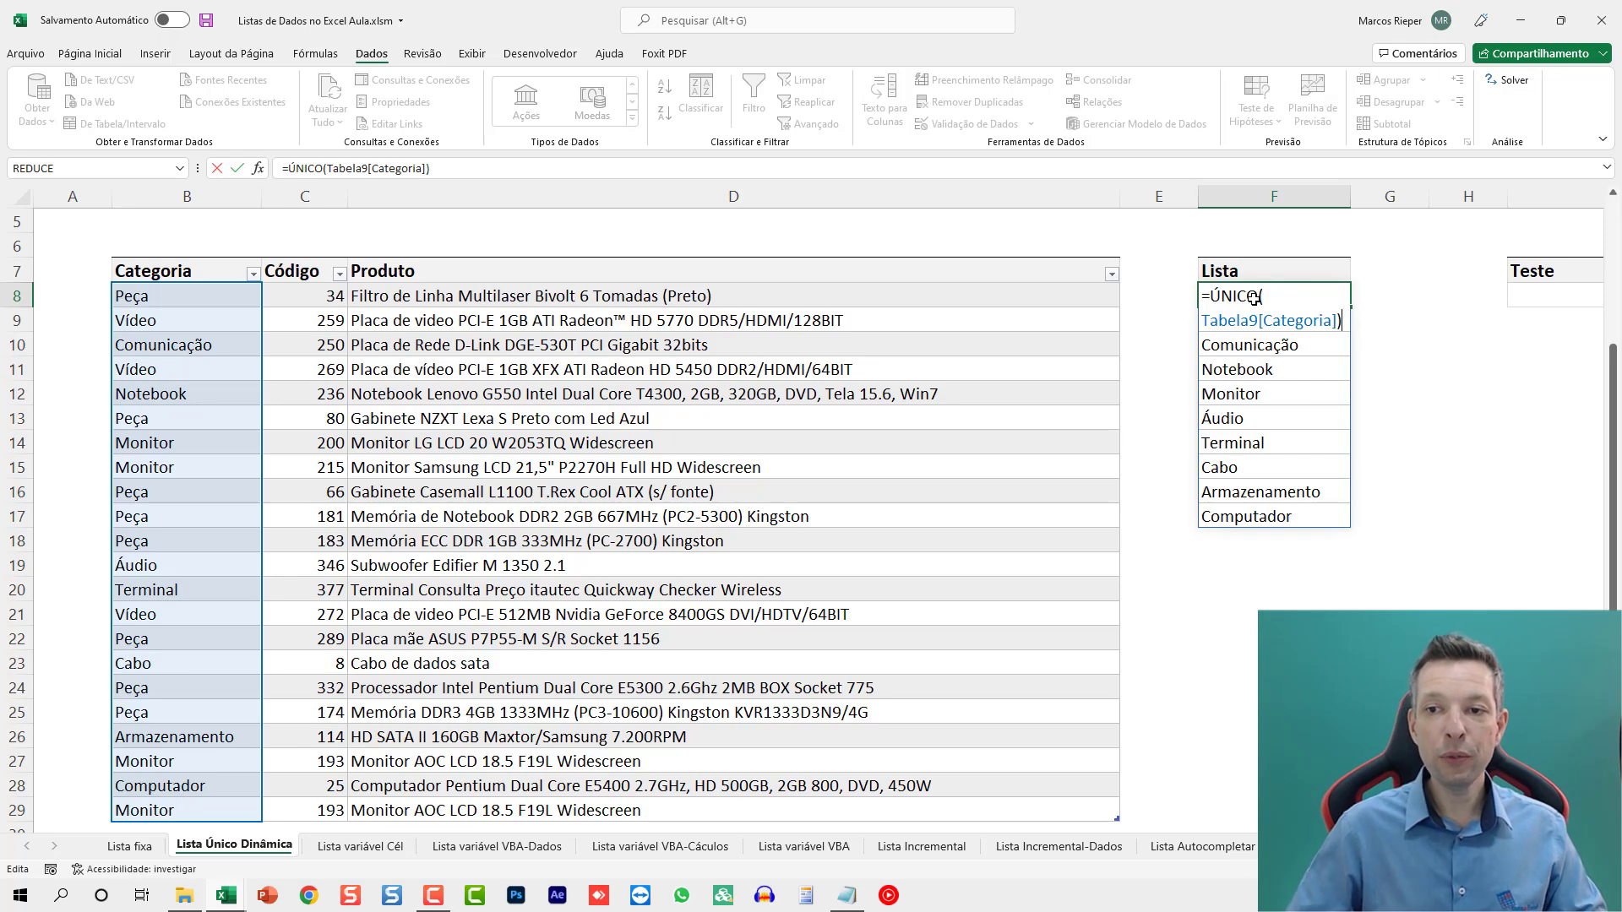
key("Escape")
key("Right")
key("Right")
key("Right")
key("Right")
key("Right")
key("Left")
key("Left")
key("Left")
key("Left")
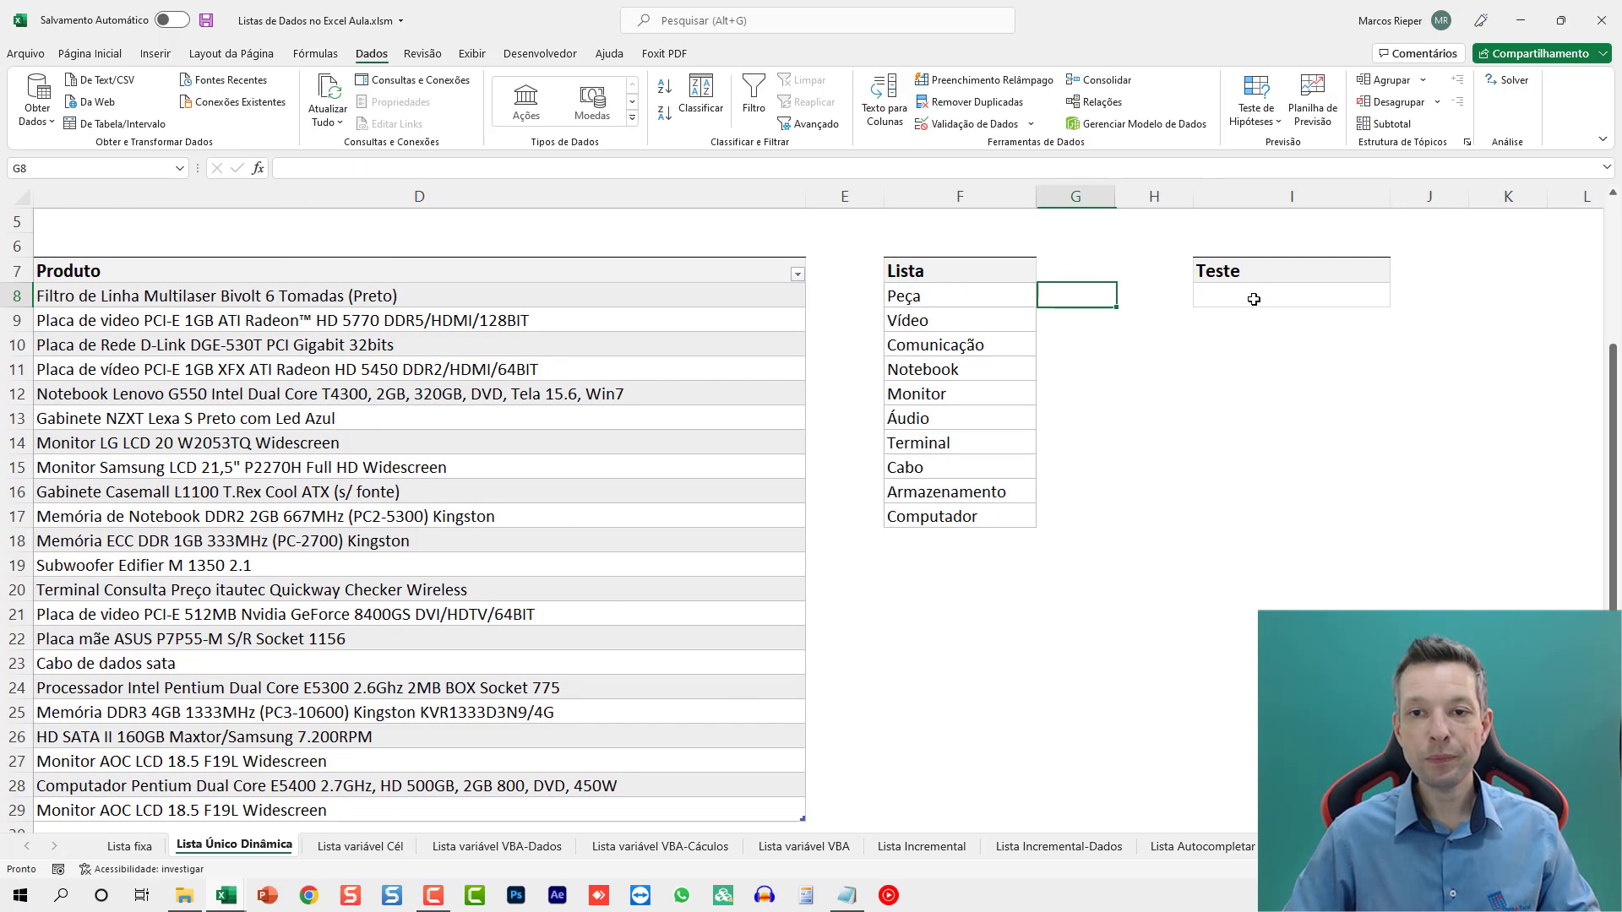
Step: Wrap the formula in F8 with the sort function so it reads =CLASSIFICAR(ÚNICO(Tabela9[Categoria]))
key("Left")
key("F2")
key("Left")
key("Left")
key("Left")
key("Left")
key("Left")
key("Left")
key("Left")
key("Left")
key("Left")
key("Left")
key("Left")
key("Left")
key("Left")
key("Left")
key("Left")
key("Left")
key("Left")
key("Left")
key("Left")
key("Left")
type("CLASSIFICAR(")
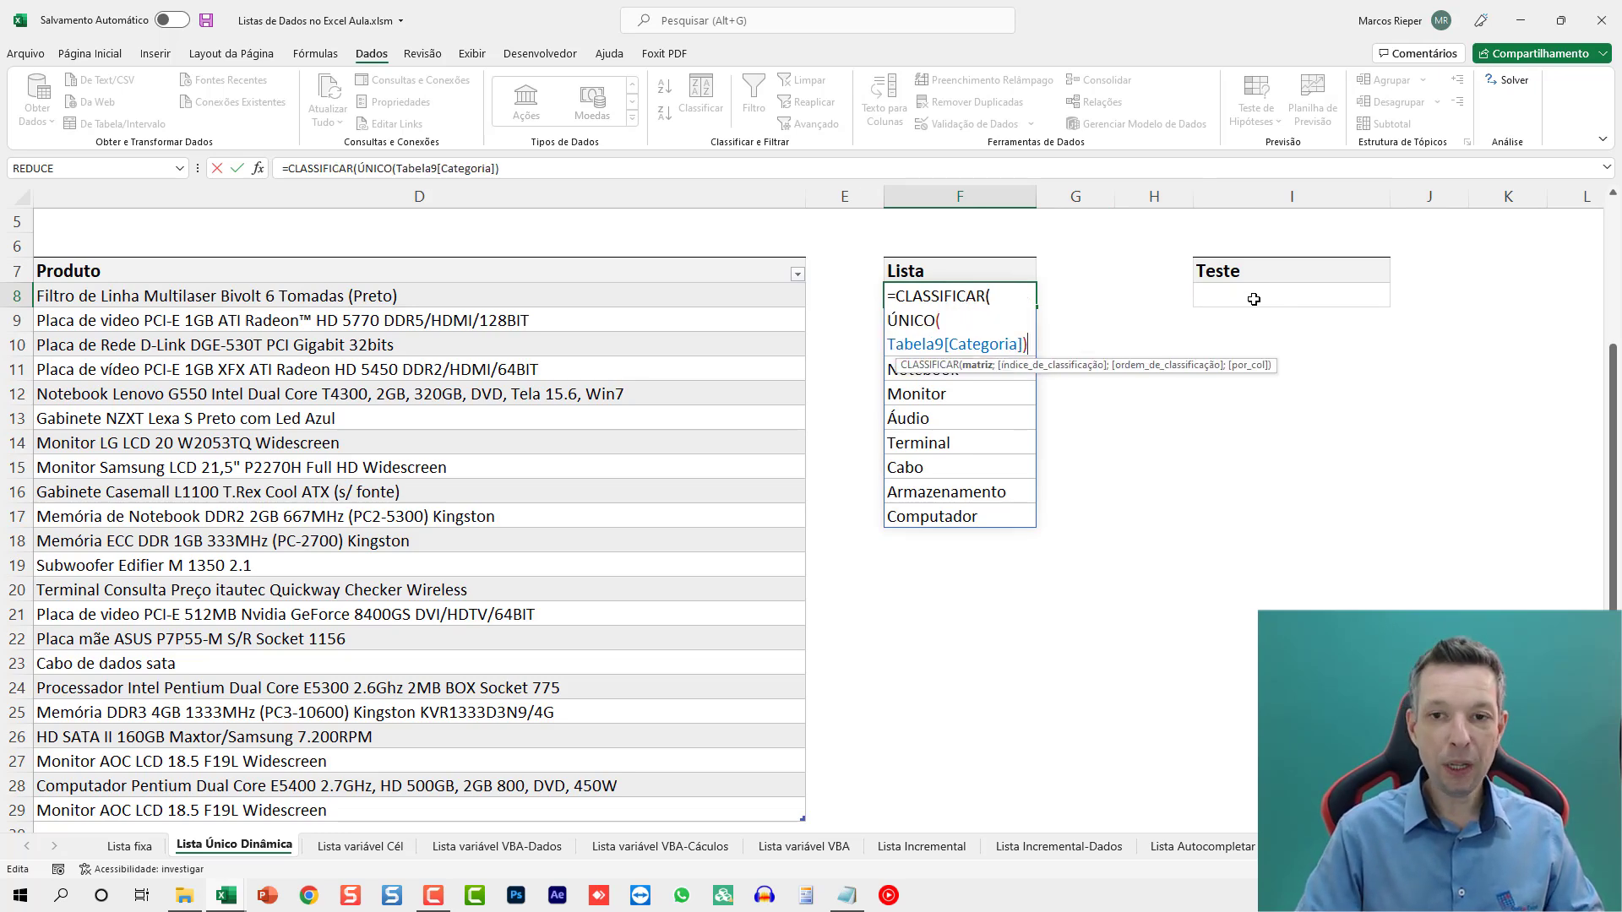
type(")")
key("Return")
key("Up")
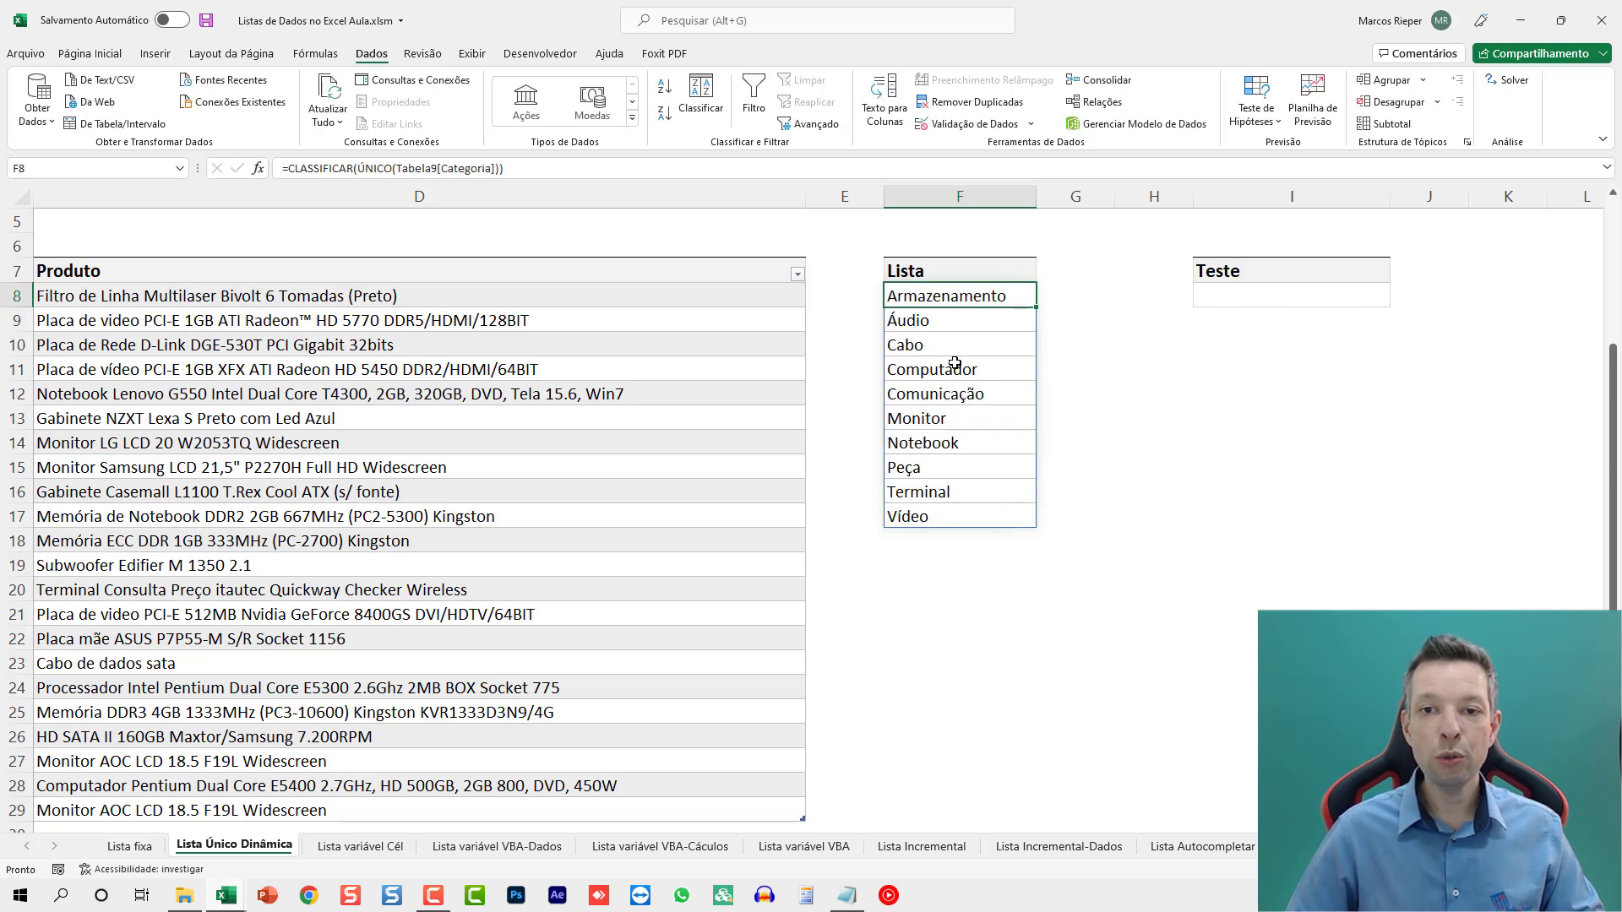
Step: Set the Categoria in B11 to MADEIRA to test whether Lista updates, and undo the change
left_click(500, 338)
key("Down")
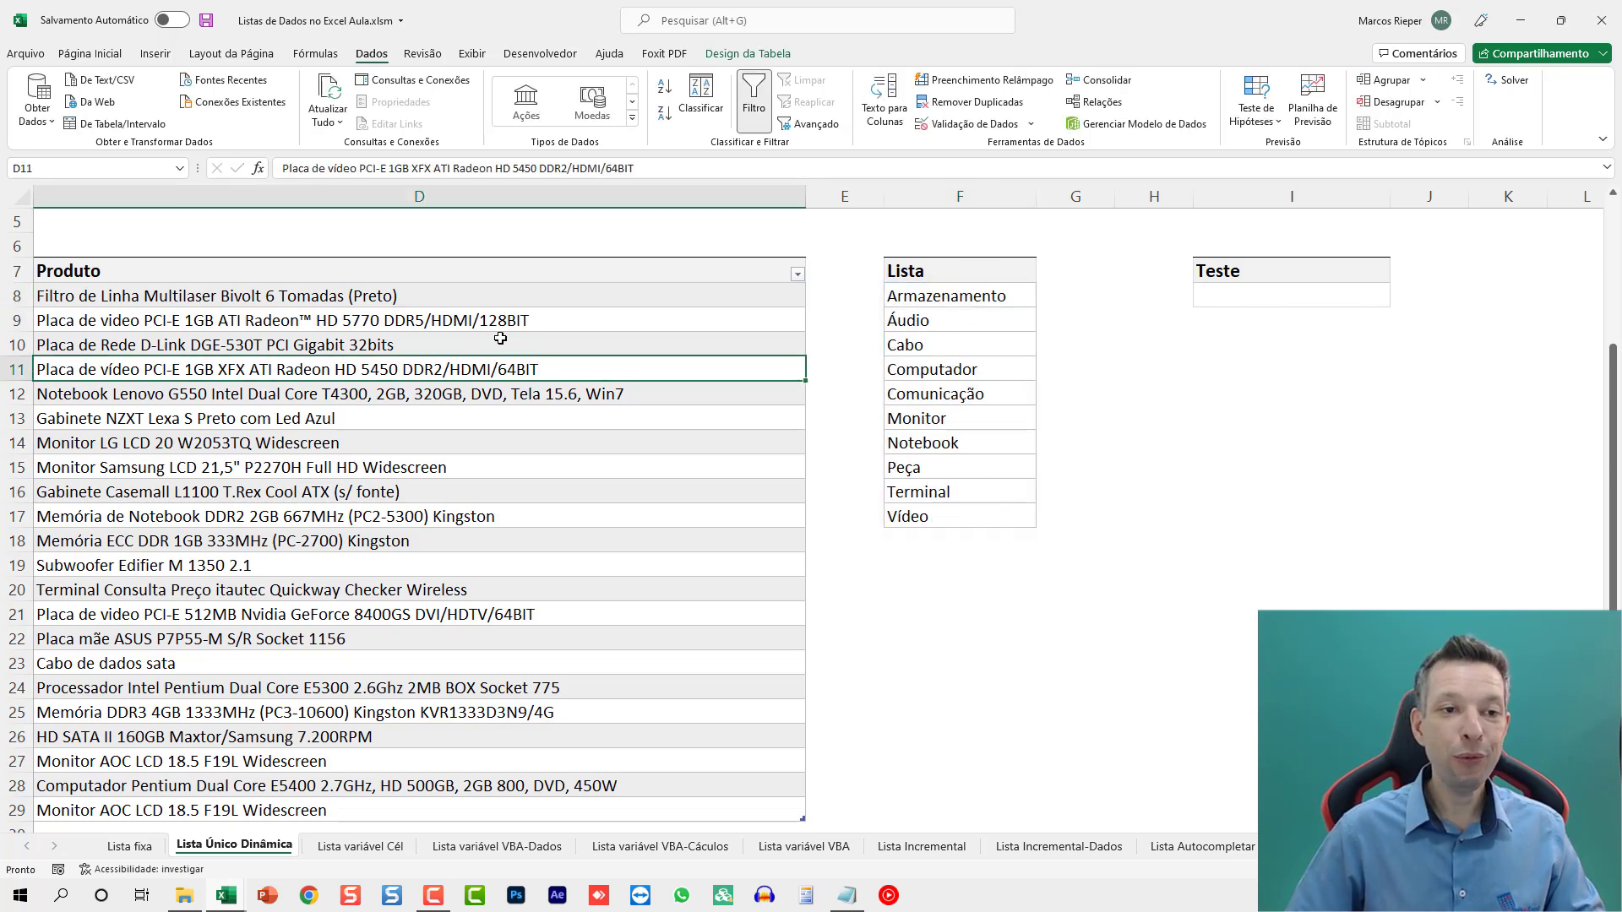
key("Left")
key("Left")
type("MADEIRA")
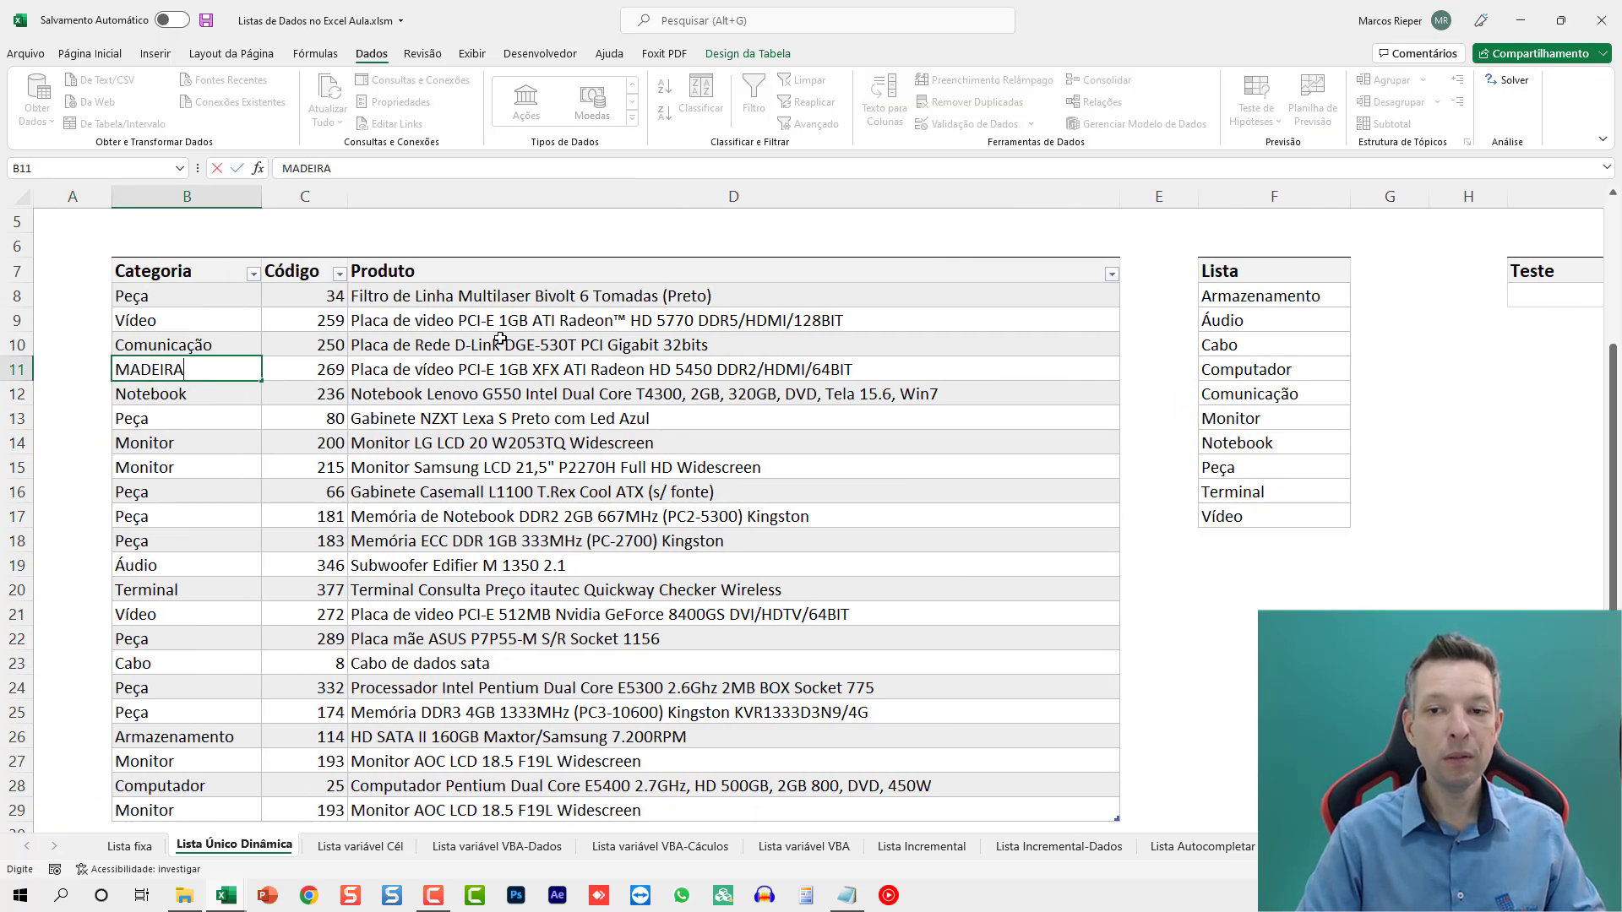
key("Return")
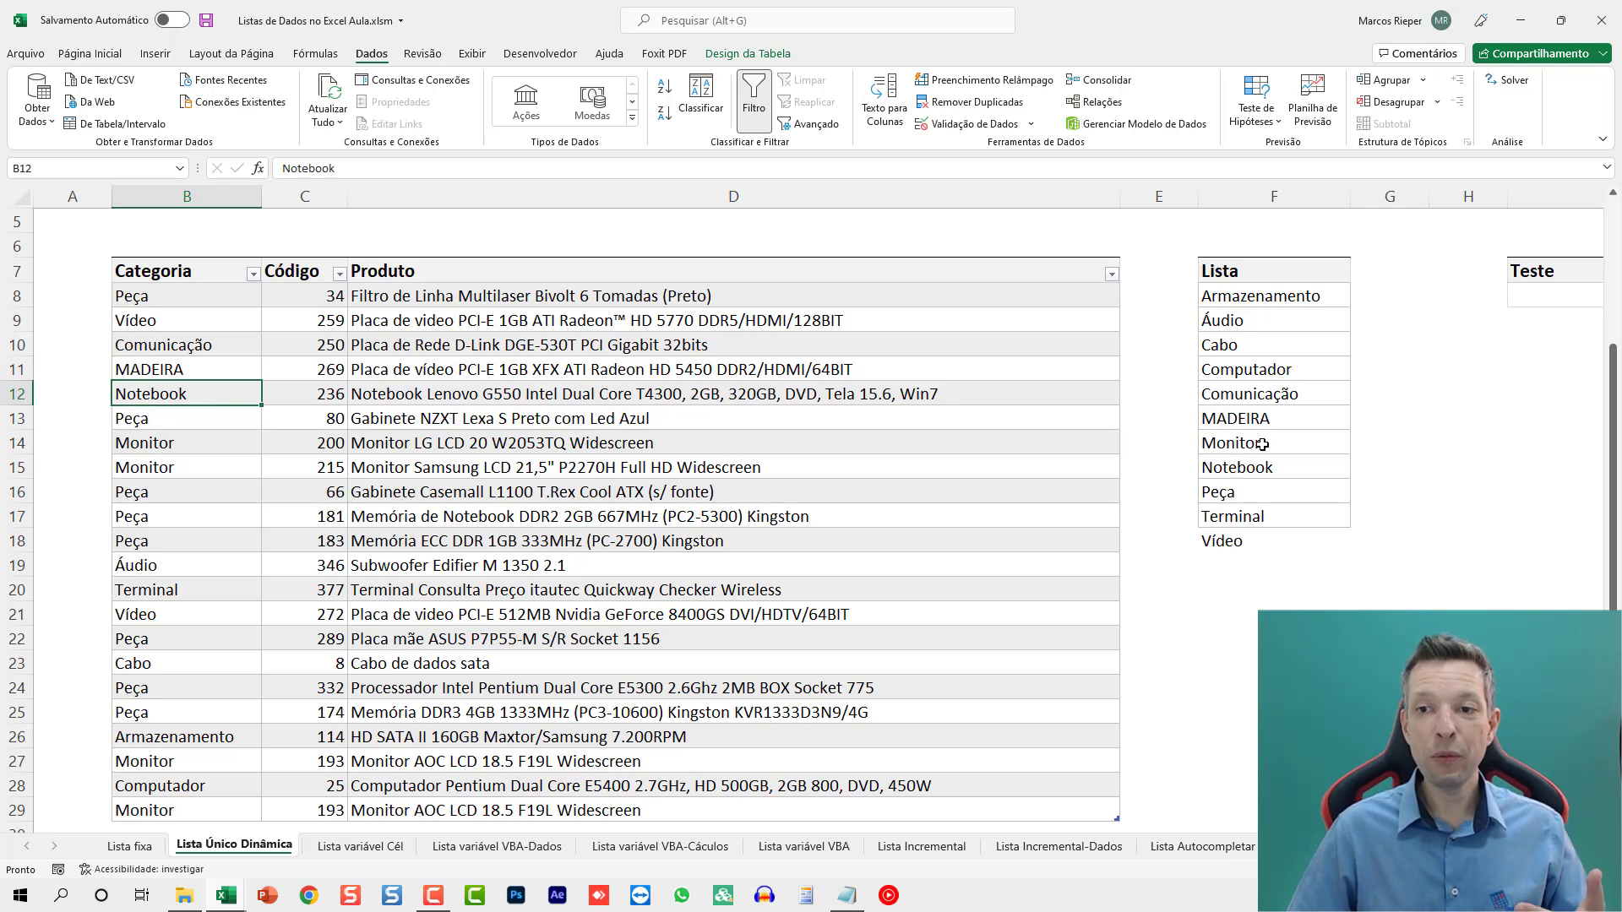
left_click(482, 354)
key("ctrl+z")
Step: Examine the sorted Lista range and the empty Teste cell beside it
left_click_drag(1275, 272, 1275, 535)
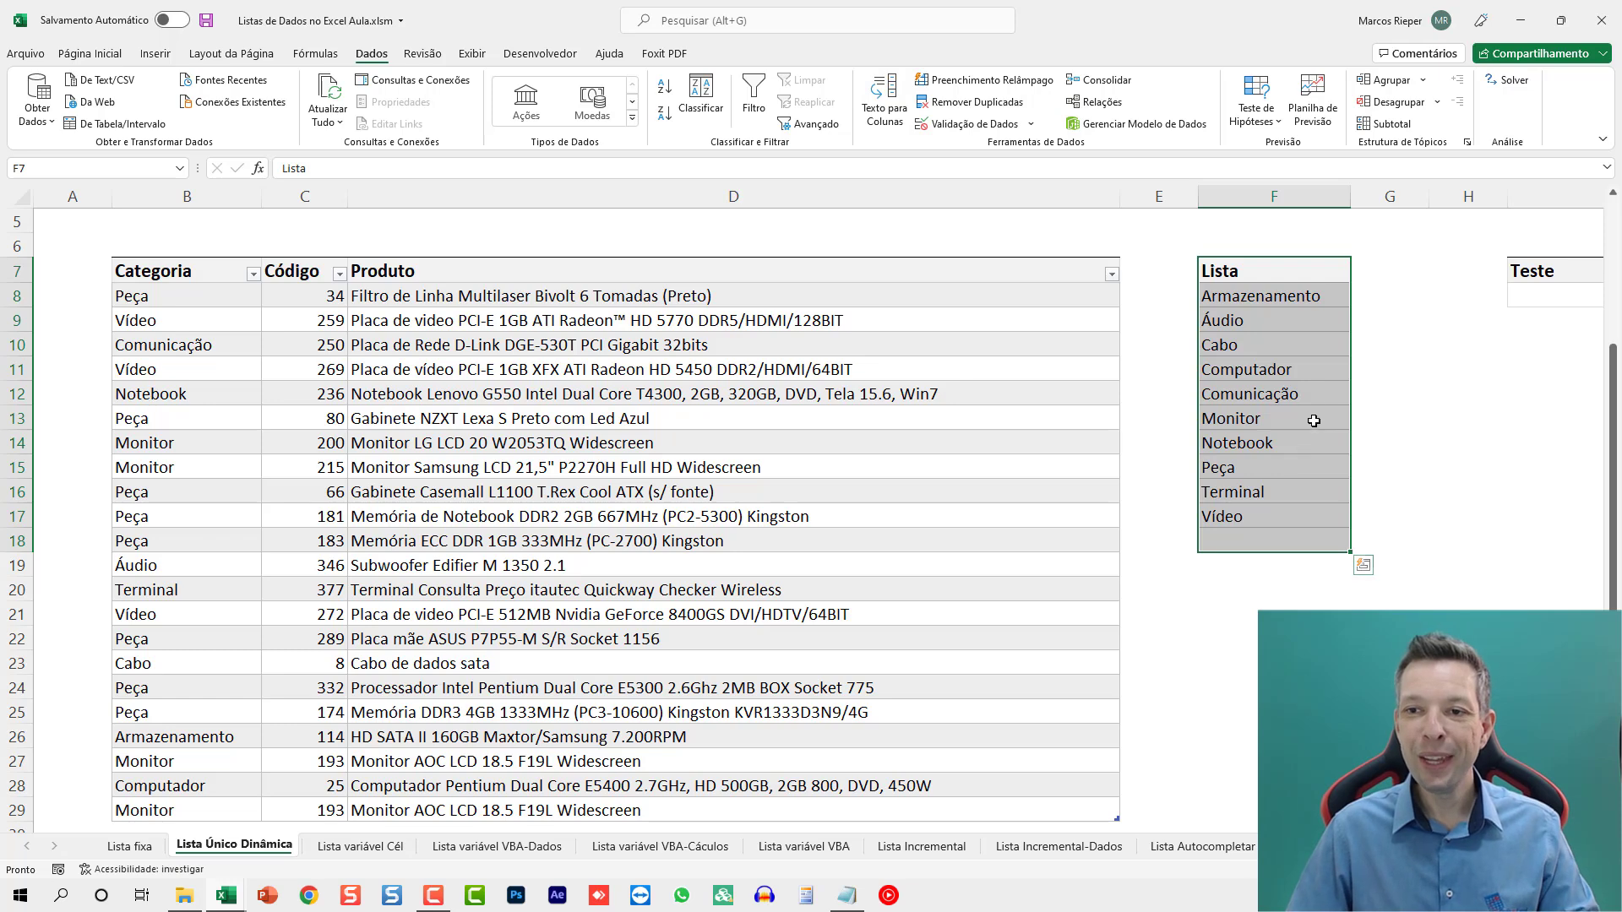
left_click(1309, 337)
key("Right")
key("Right")
key("Right")
key("Right")
key("Right")
key("Right")
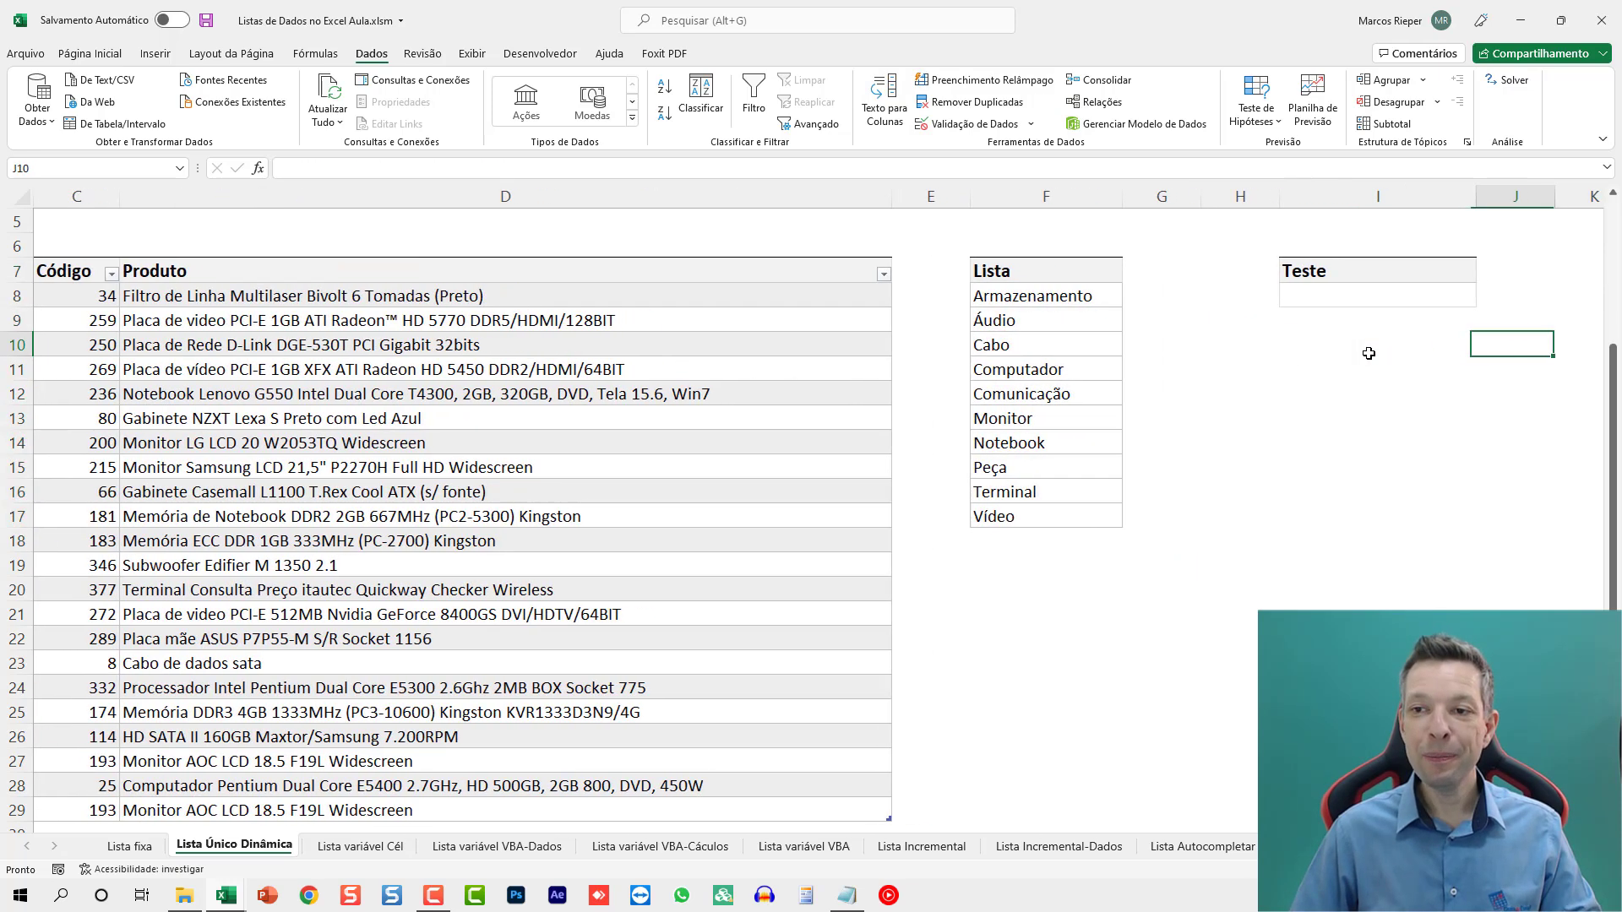
key("Left")
key("Left")
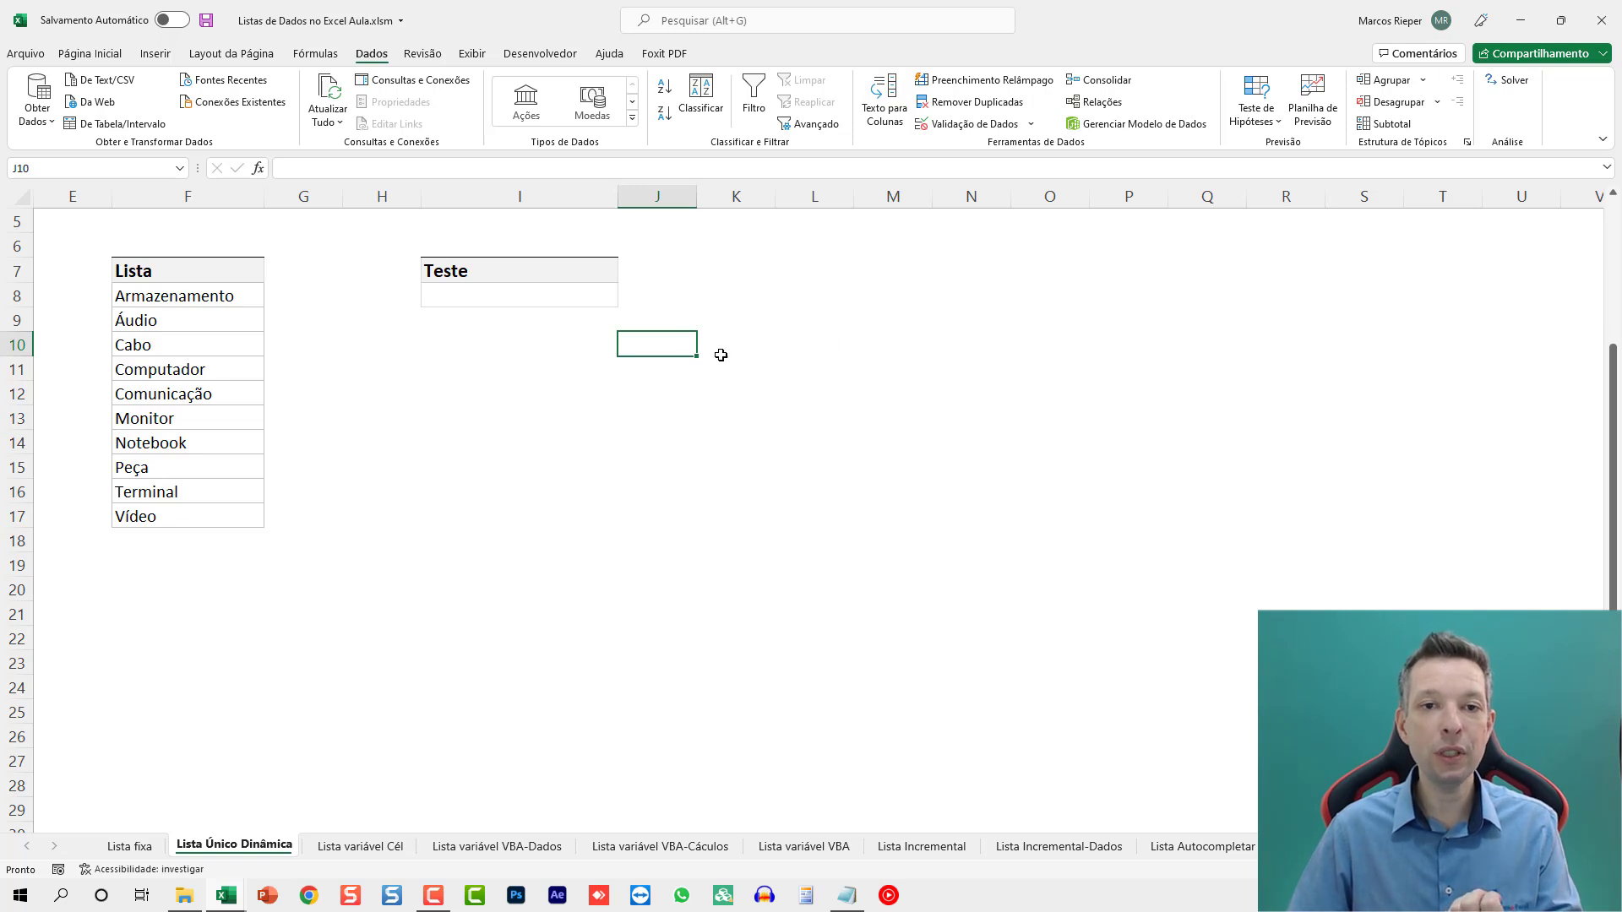
Step: Set up data validation for the Teste cell I8, allowing Lista with the source =$F$8:$F$17
left_click(576, 287)
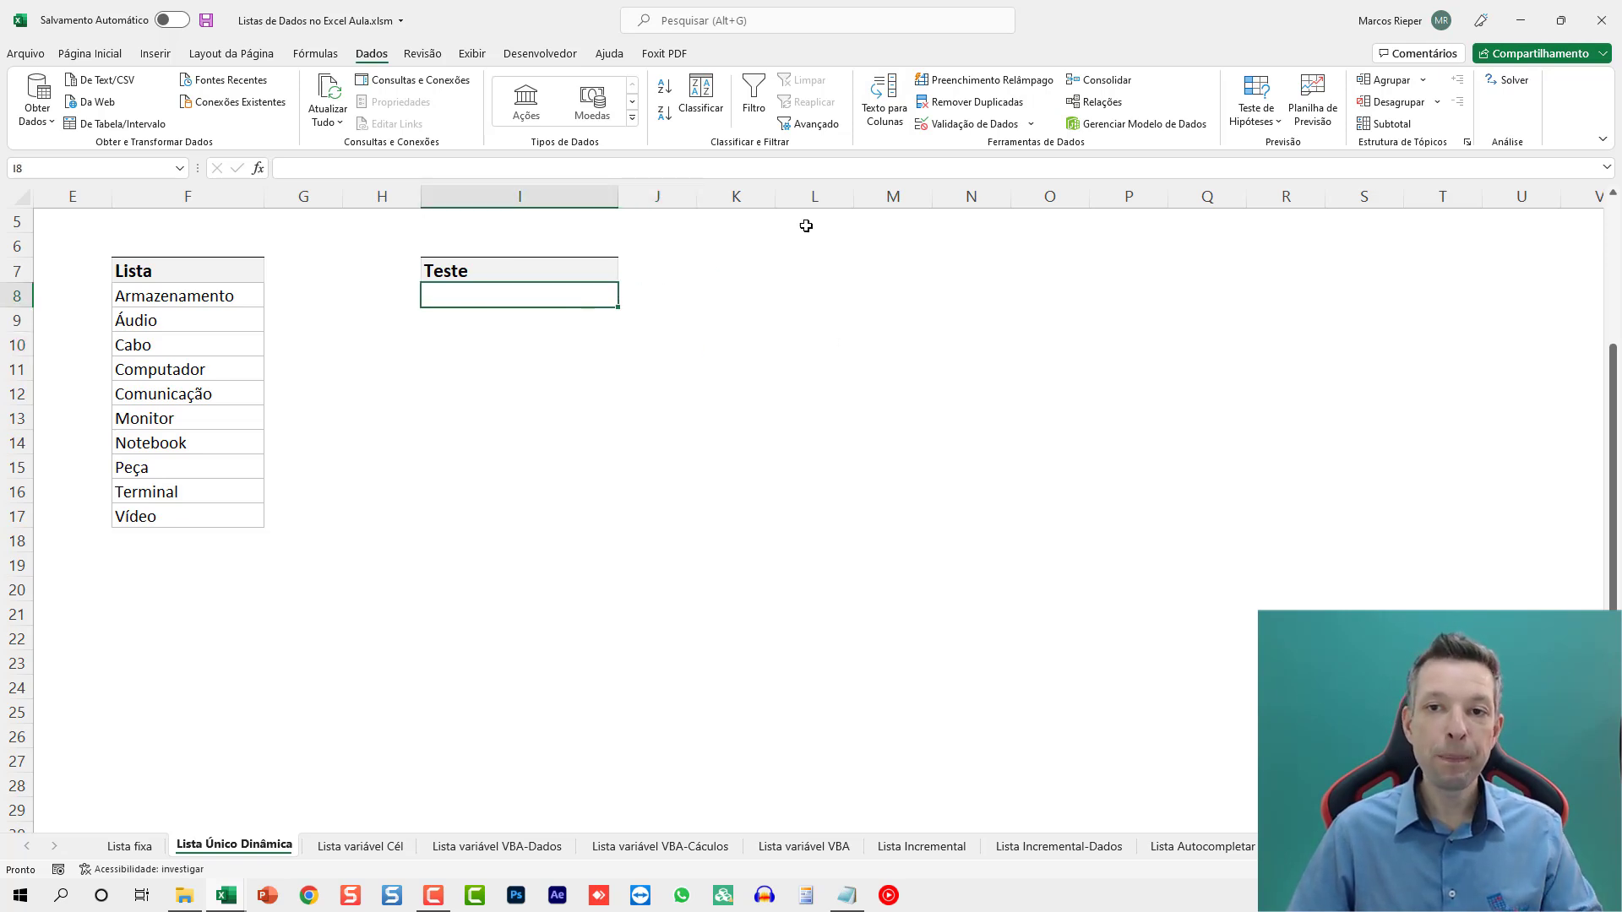
left_click(960, 131)
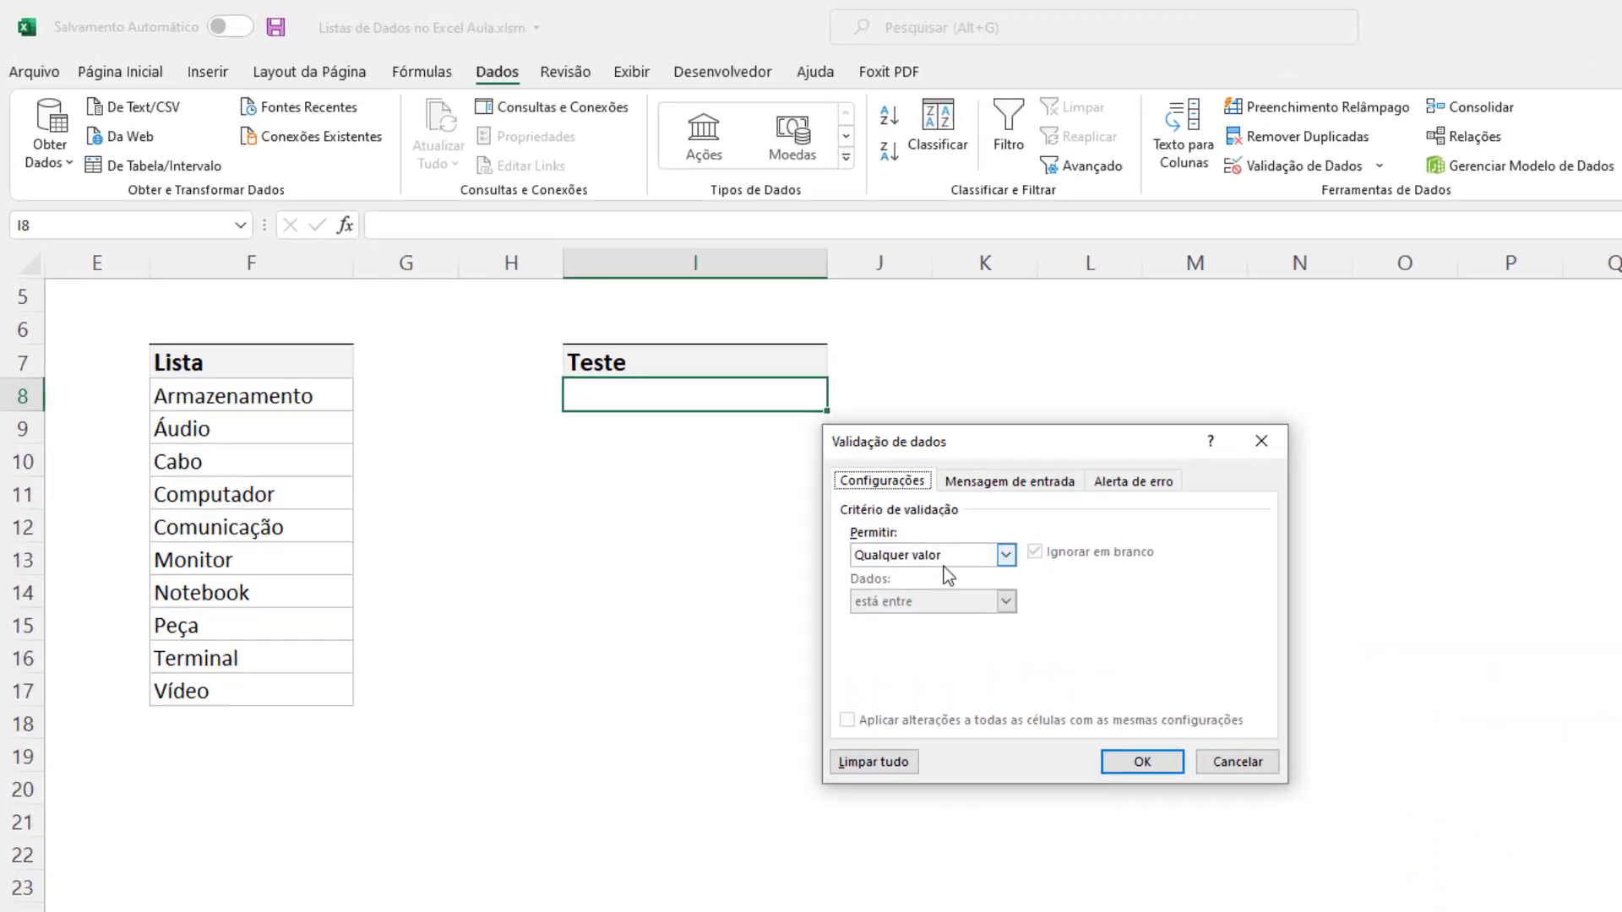
left_click(682, 415)
left_click(938, 664)
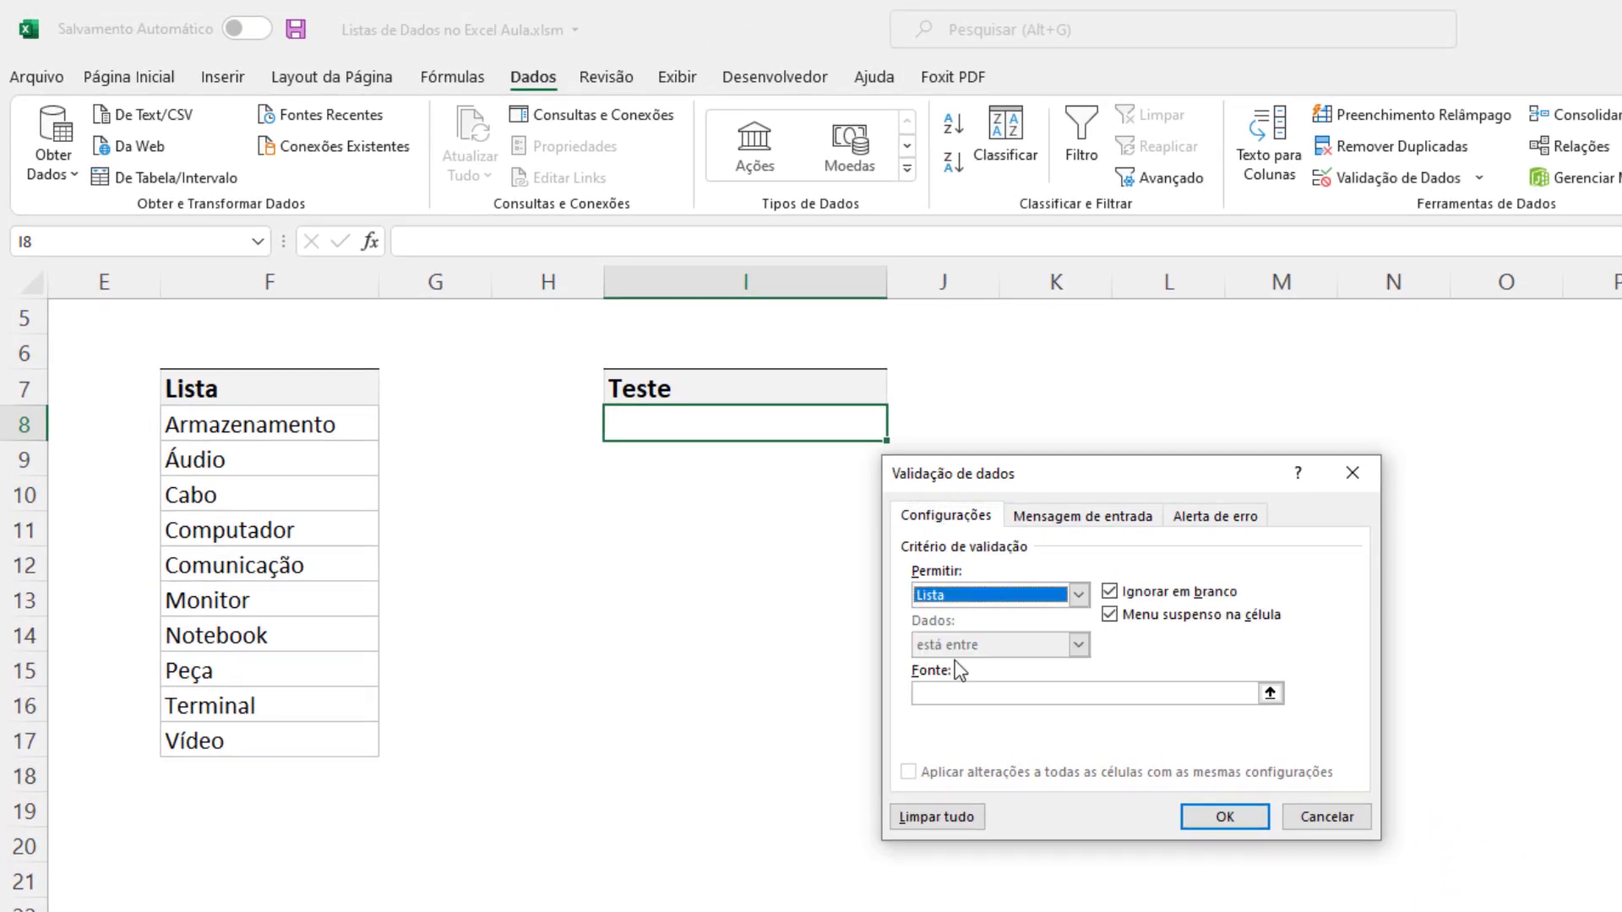
left_click(946, 688)
type("=")
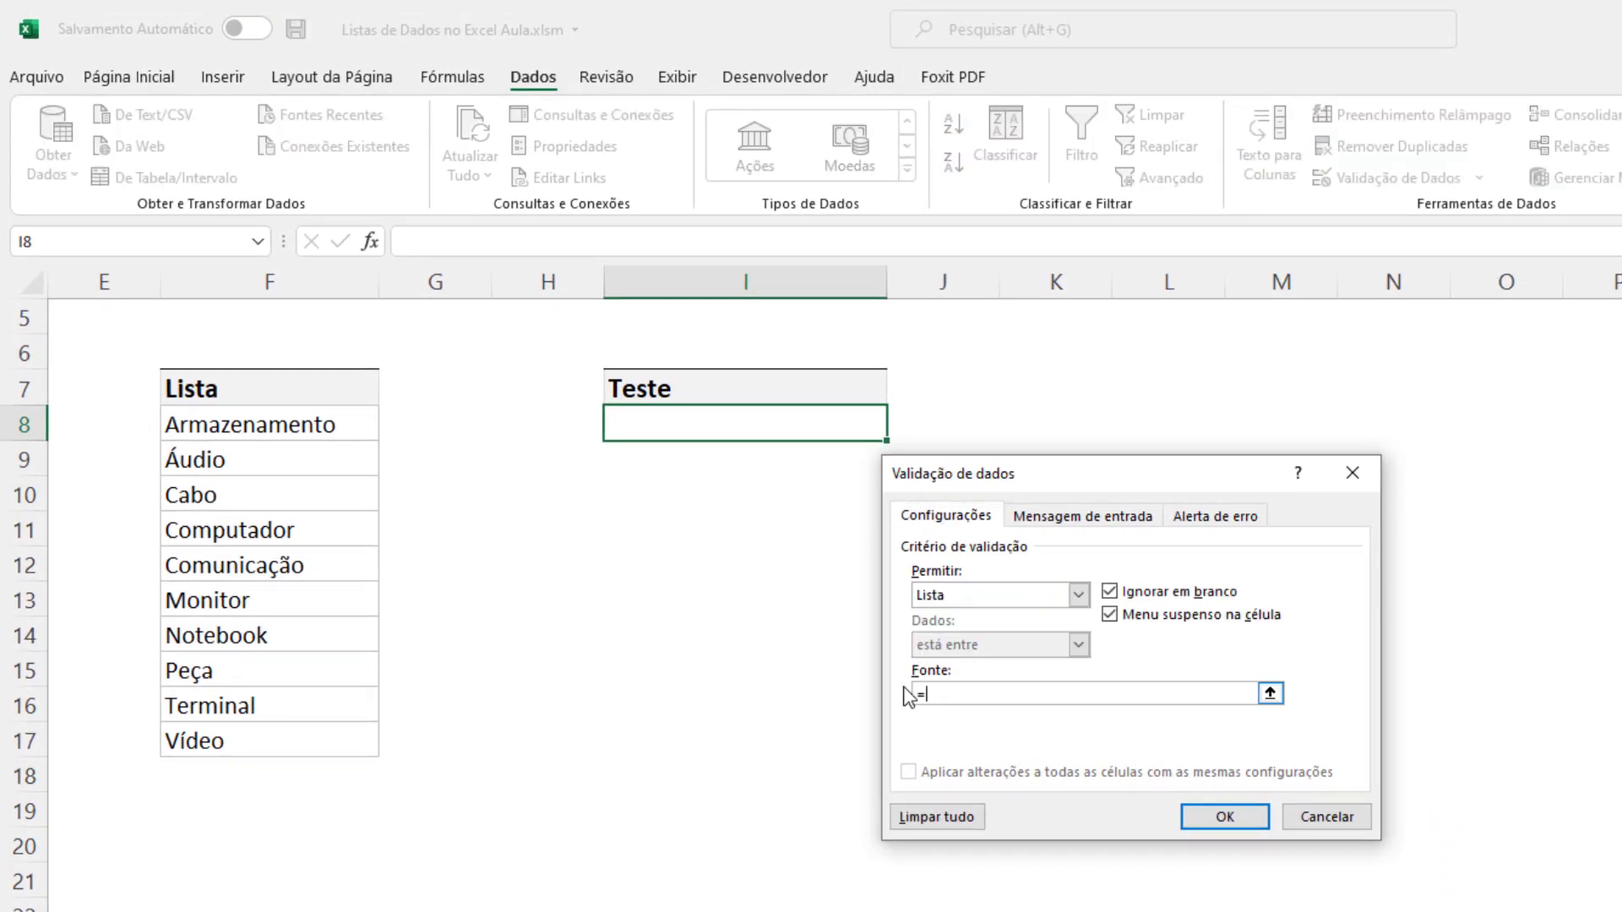
left_click(293, 425)
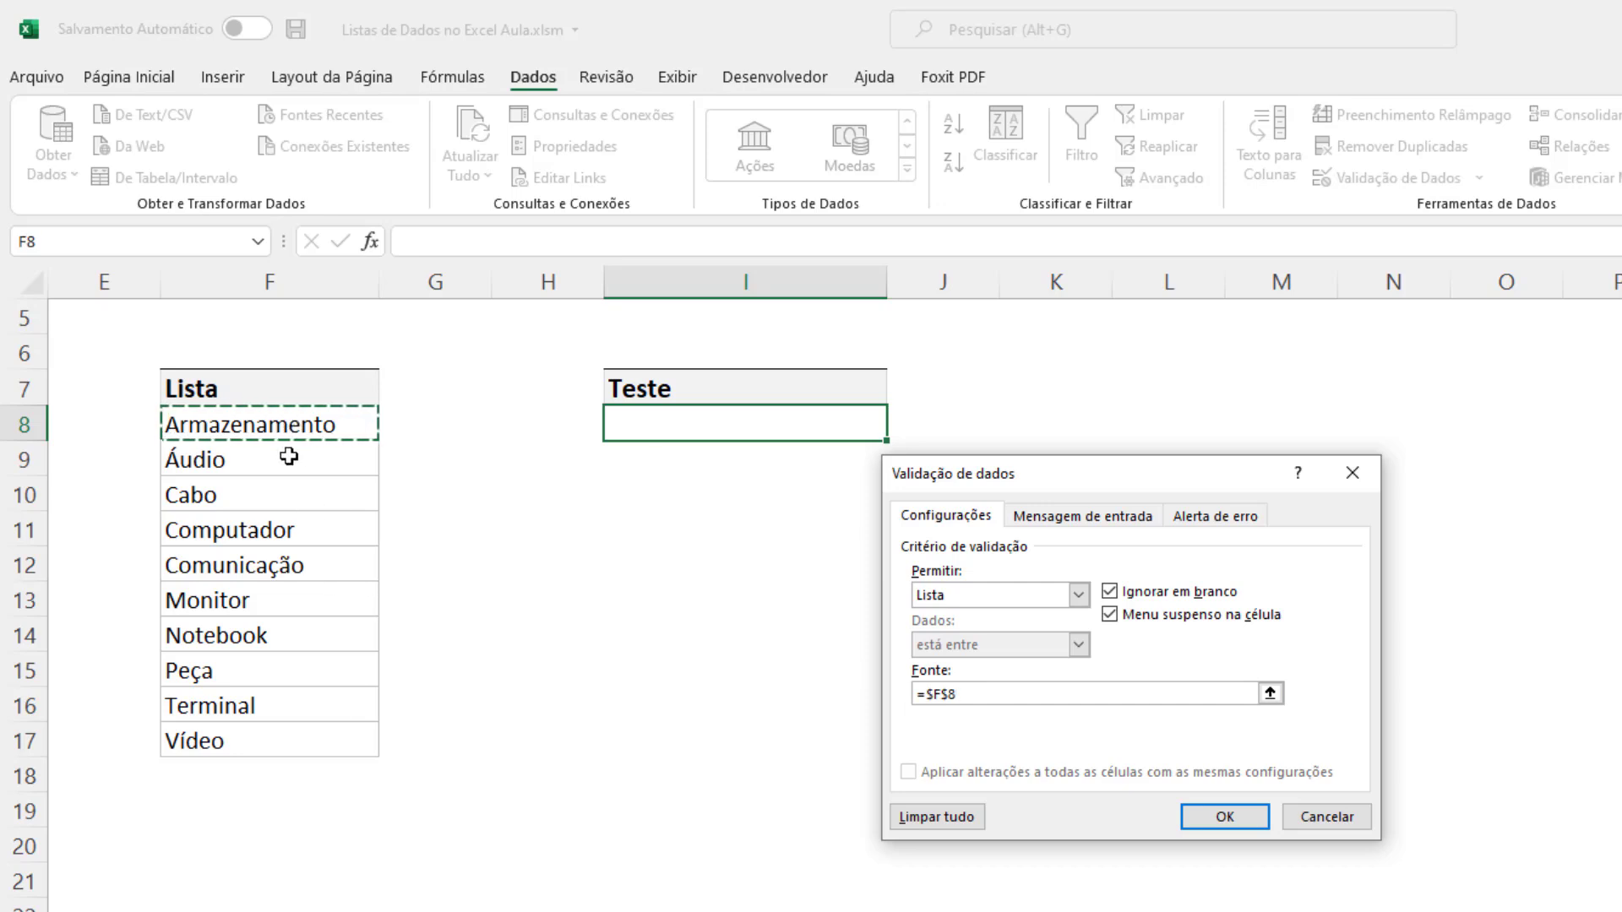
left_click_drag(275, 423, 236, 732)
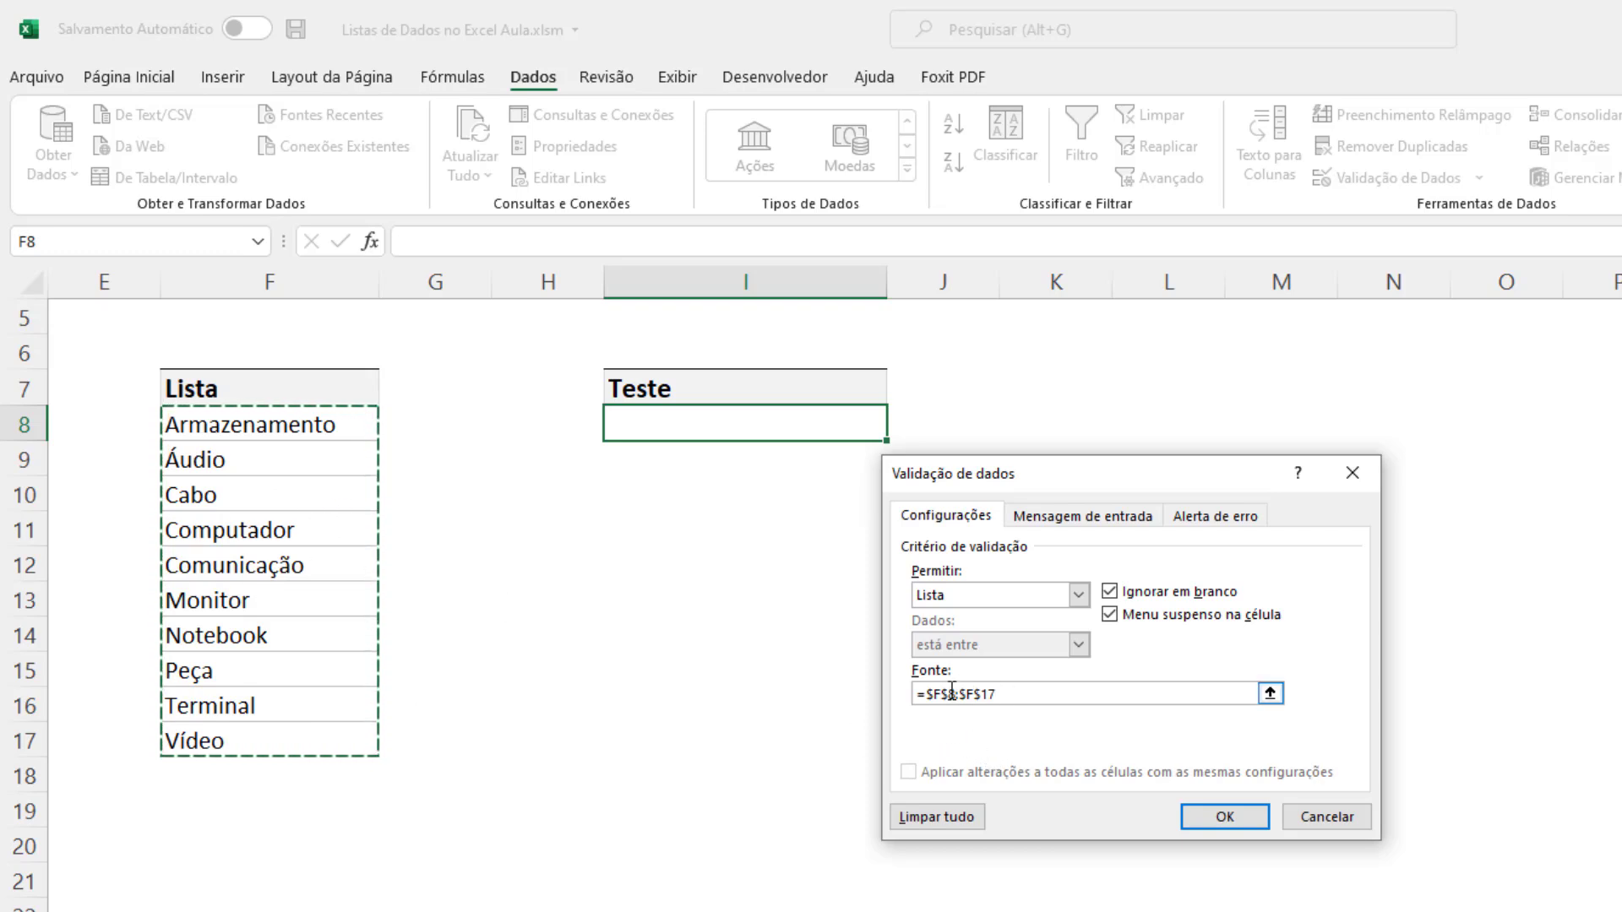
Step: Replace the validation source with the spill reference =$F$8# and apply the validation to the Teste cell
left_click_drag(926, 694, 1072, 699)
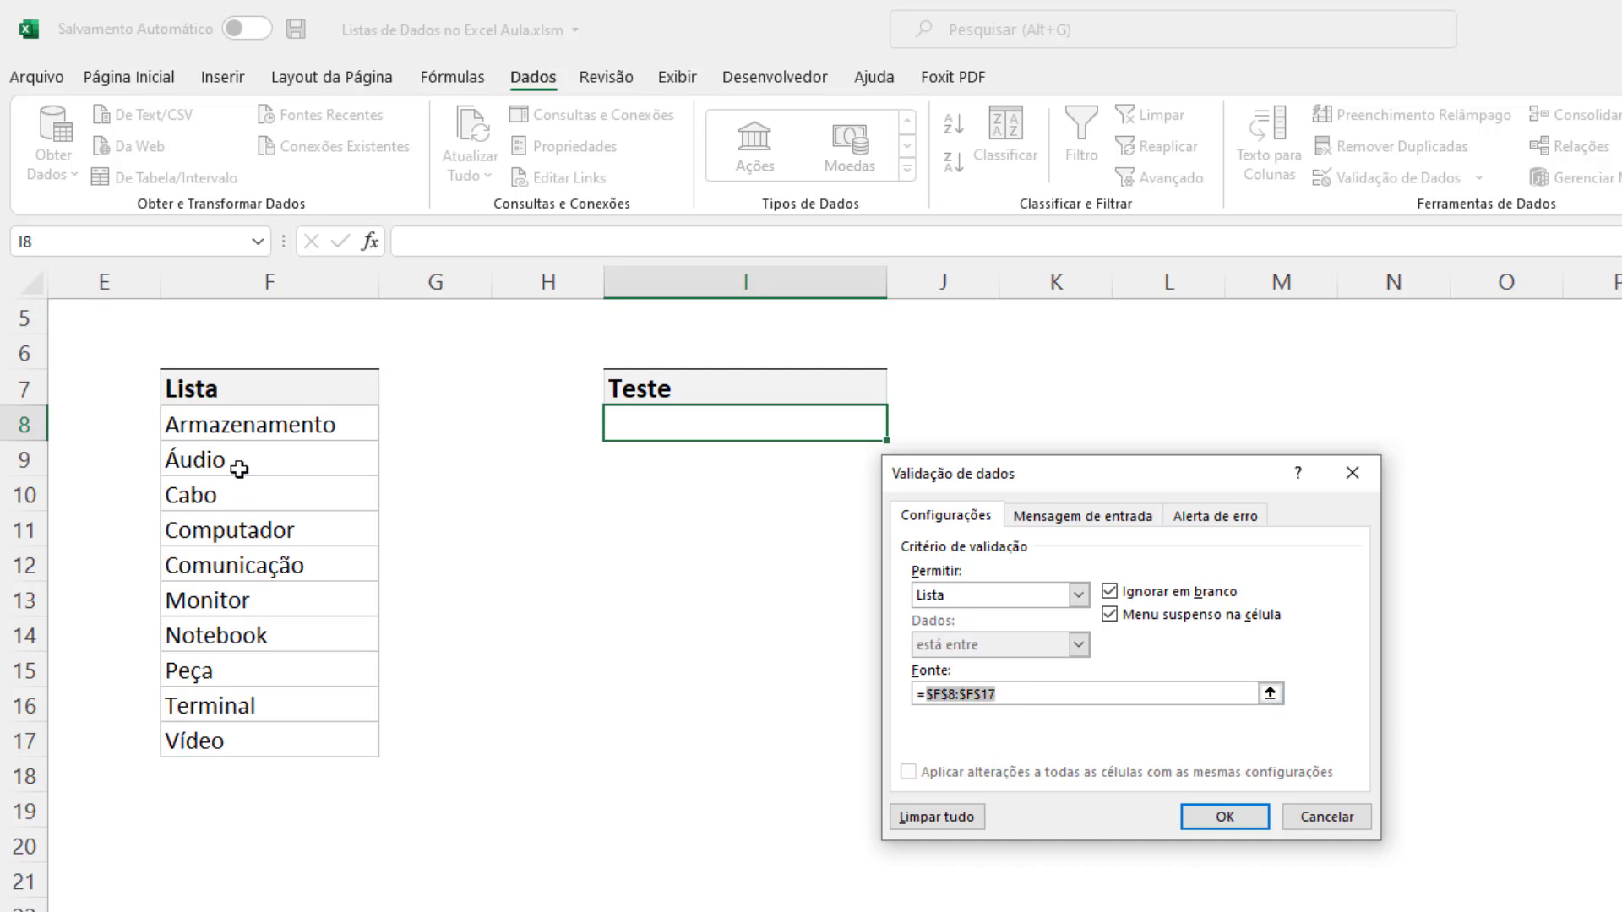
left_click(218, 429)
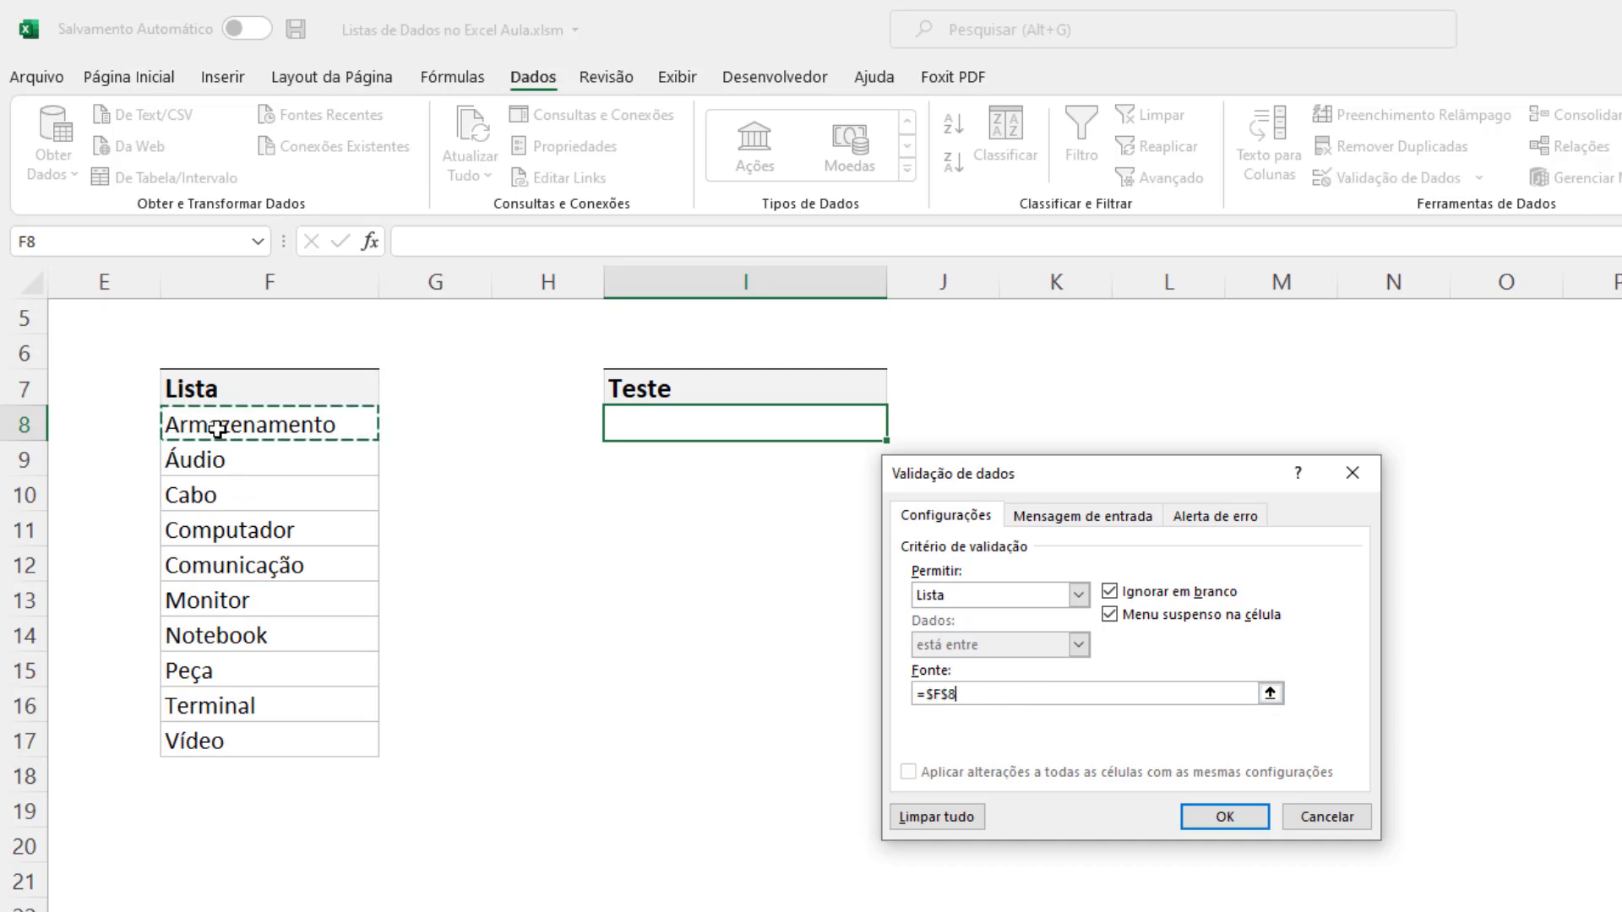
type("#")
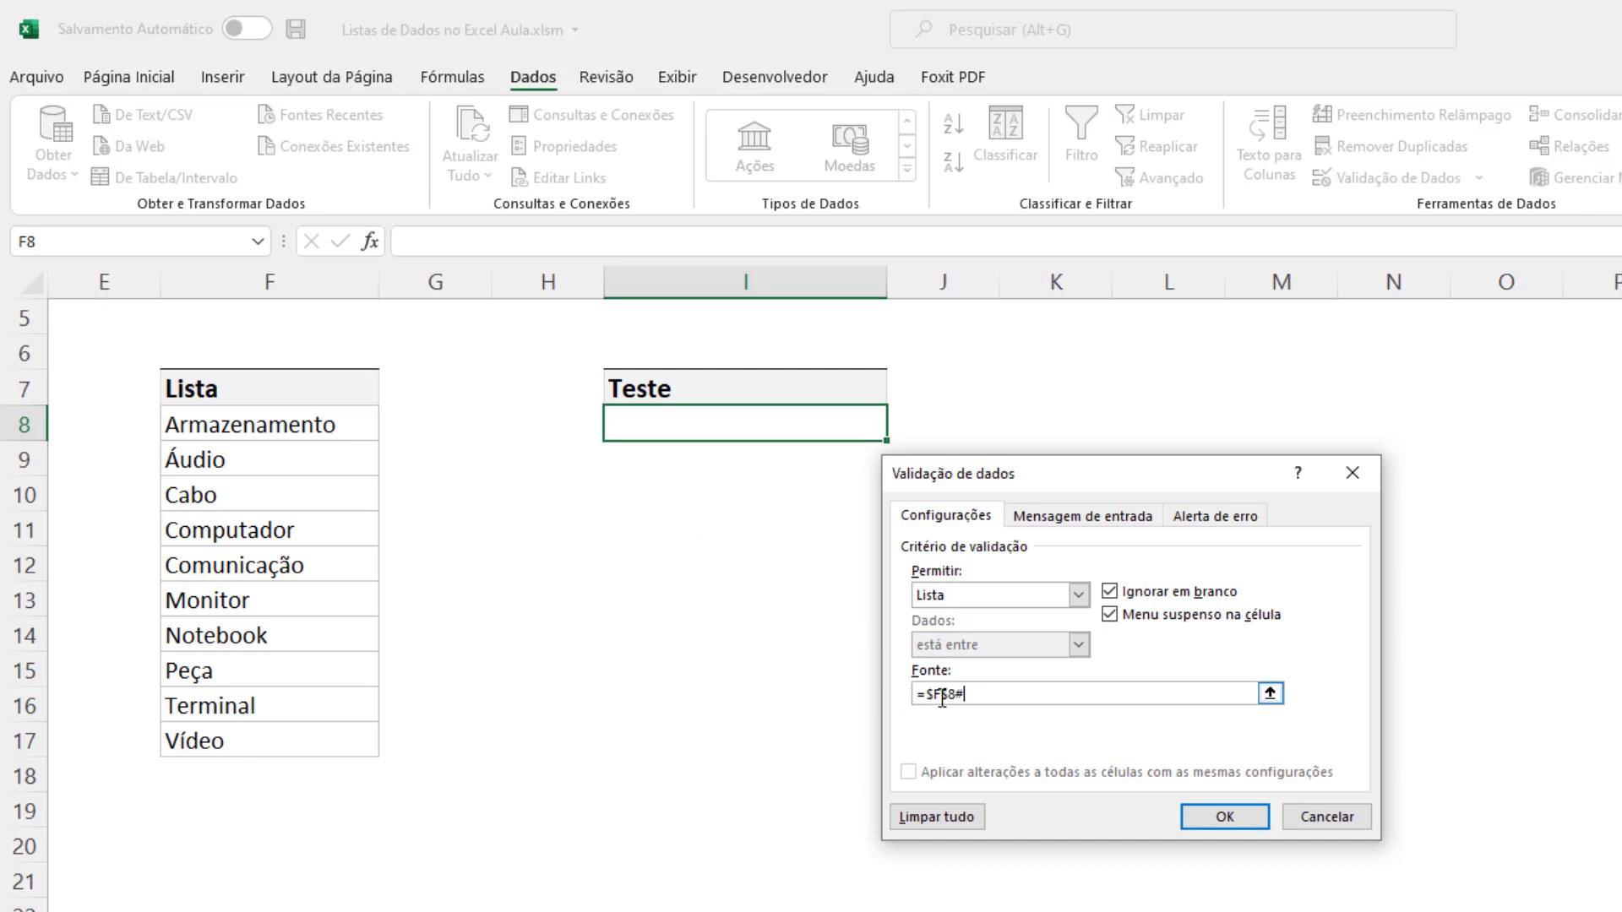
left_click(1220, 817)
Step: Check the category options in the dropdown of the Teste cell I8 without choosing one
left_click(900, 435)
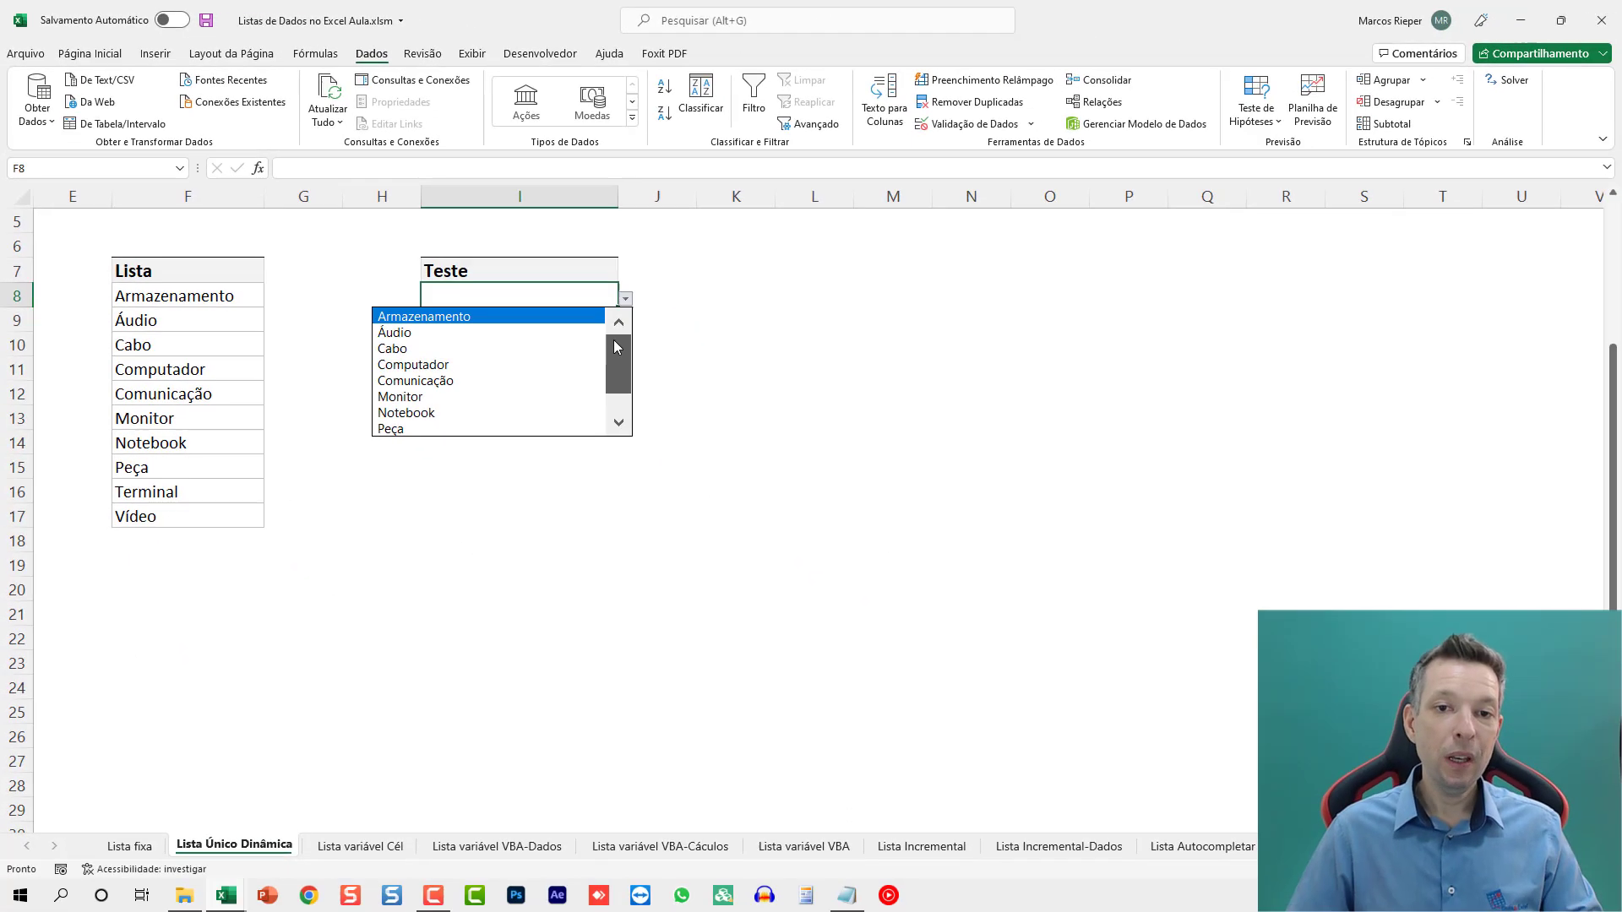
left_click_drag(615, 346, 615, 376)
left_click(239, 332)
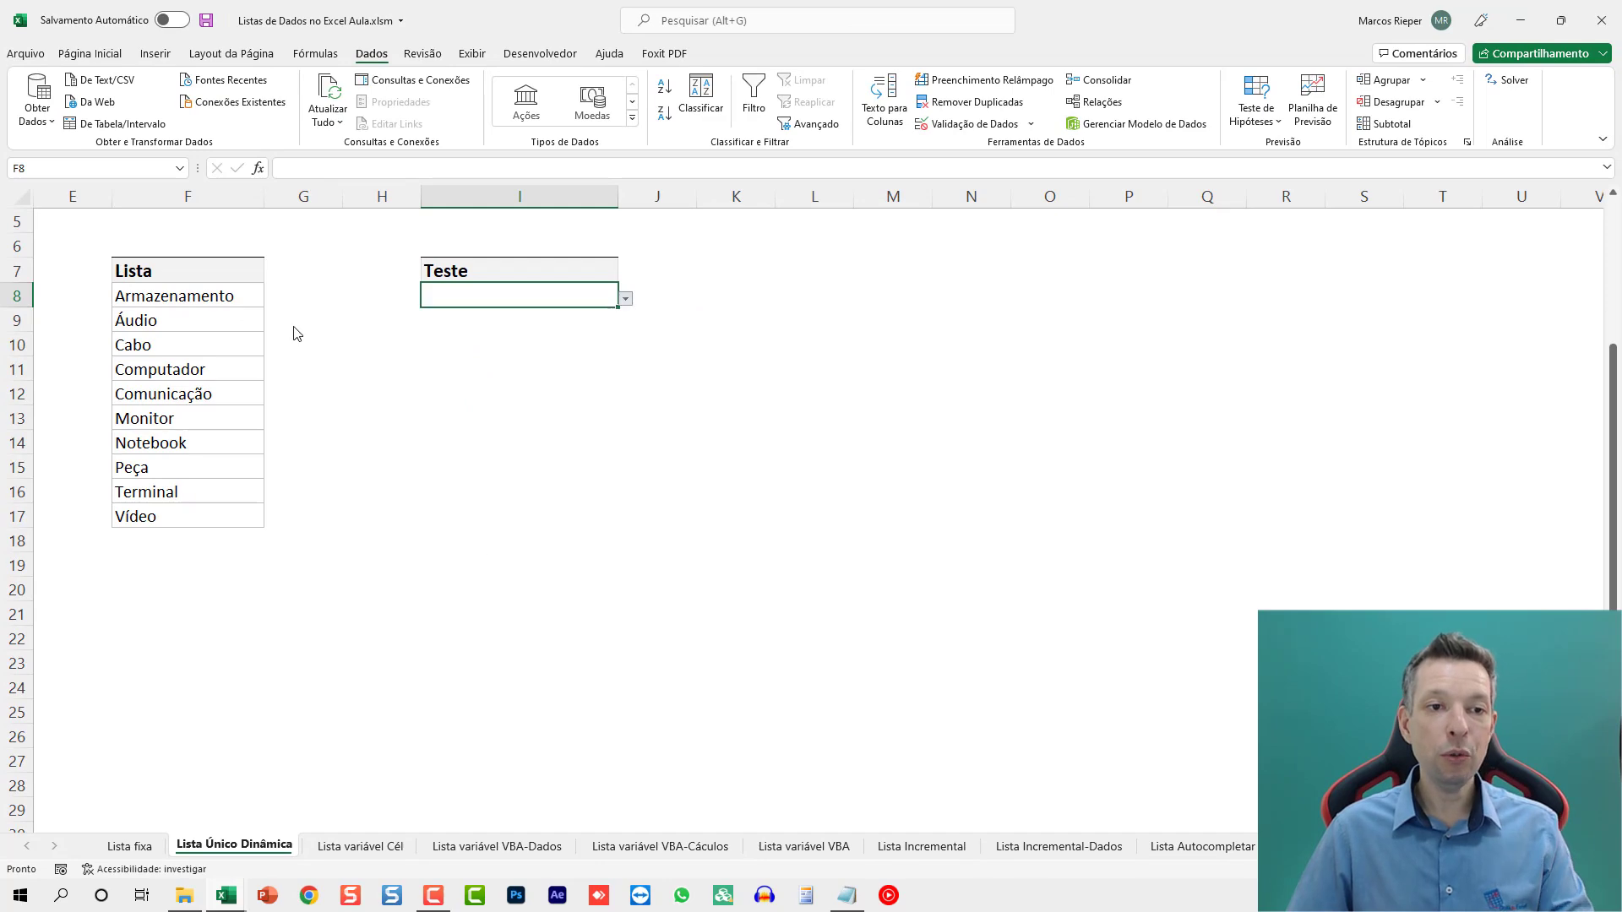
Step: Change the category of the Notebook Lenovo G550 row in B12 to MADEIRA
key("Left")
key("Left")
key("Left")
key("Left")
key("Down")
key("Down")
type("MADEIRA")
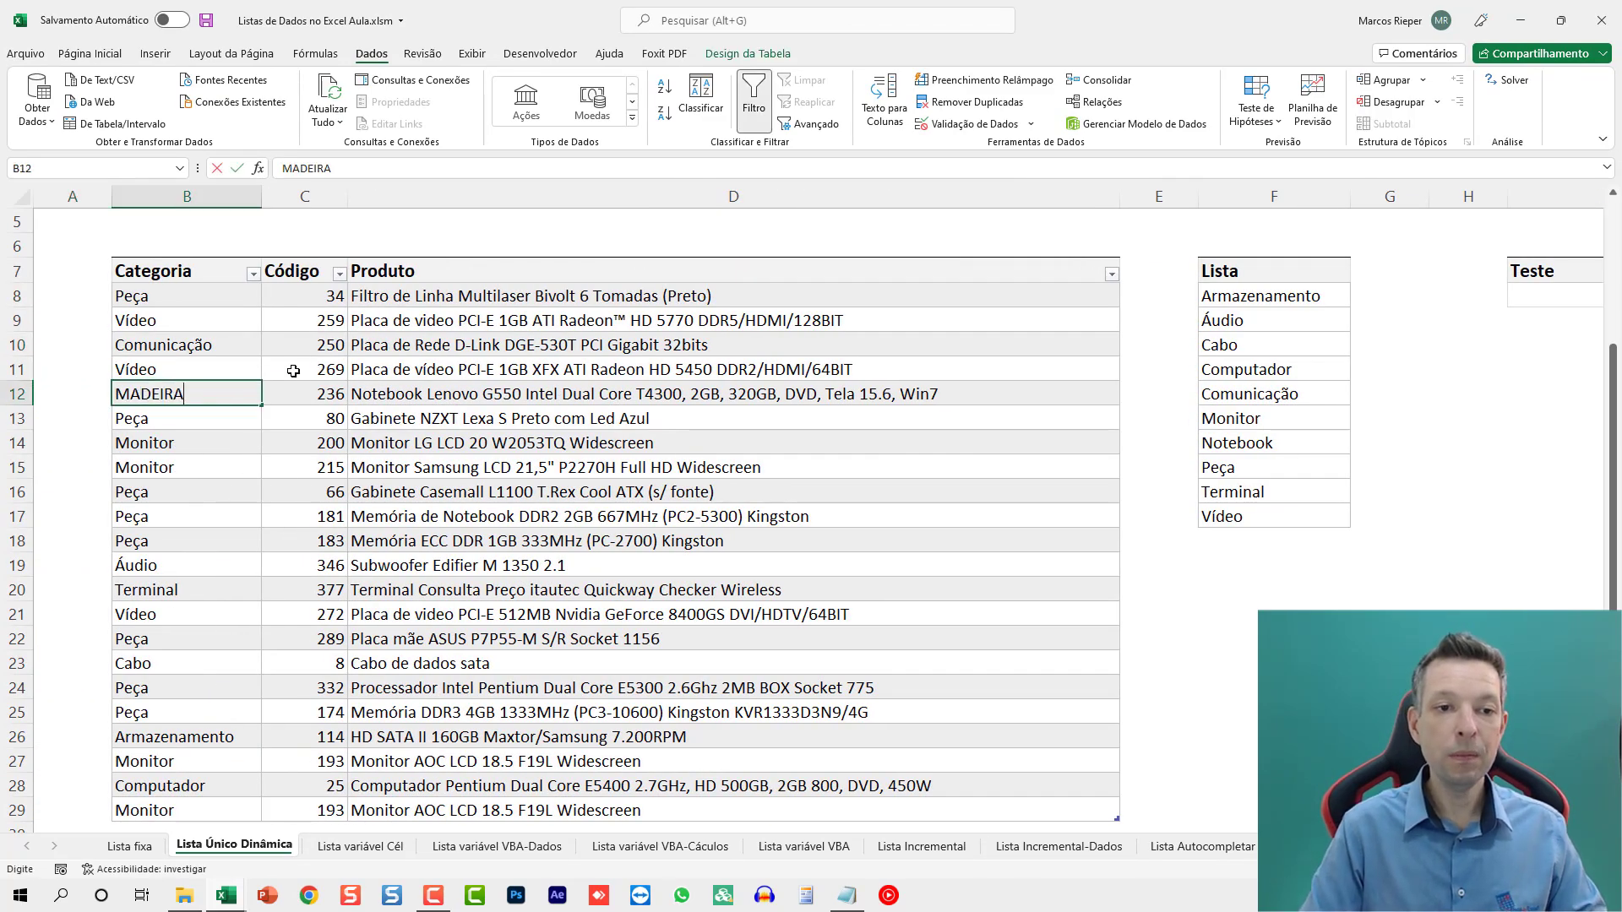
key("Return")
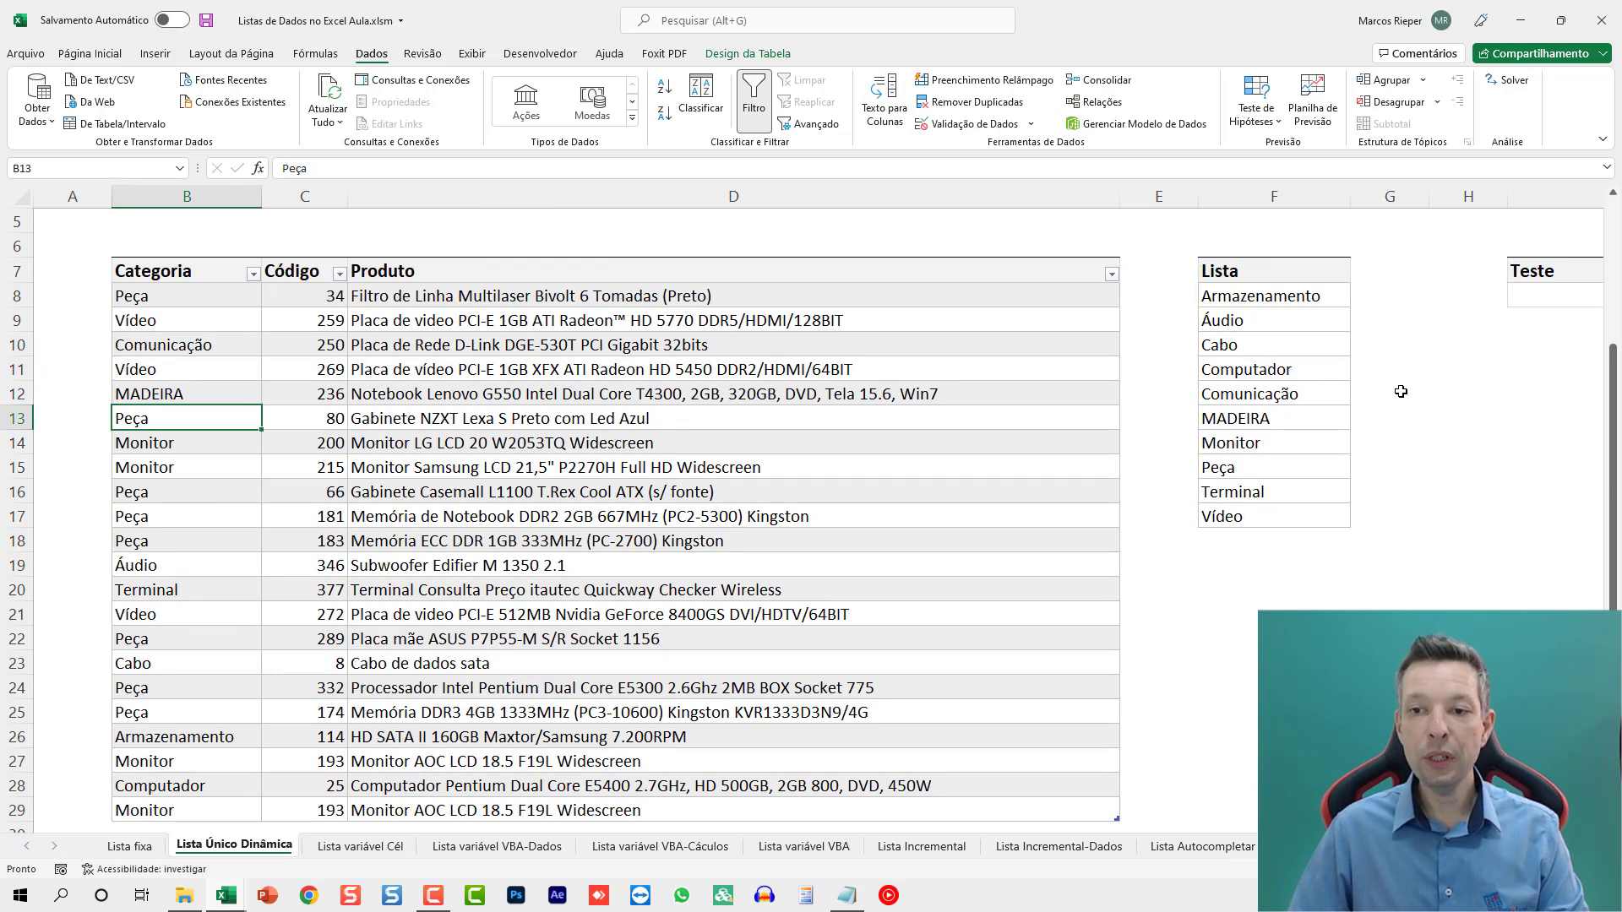
Step: Check the dropdown options of the Teste cell I8 for the MADEIRA category, then return to the product table
left_click(1515, 348)
scroll(1499, 350, "right", 4)
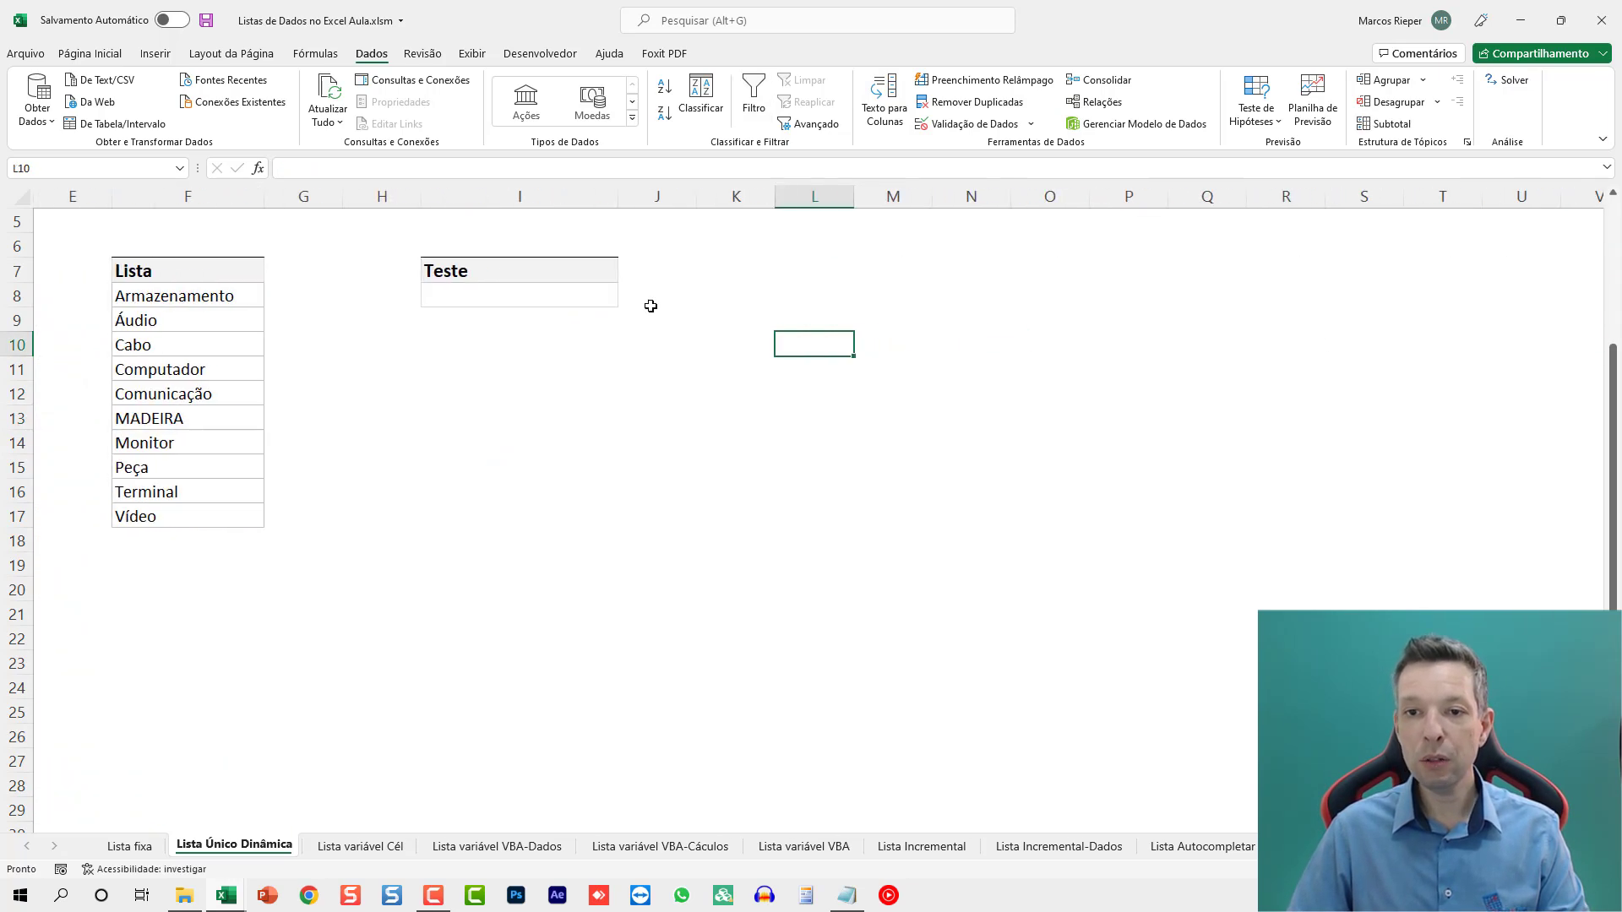
left_click(583, 297)
left_click(626, 300)
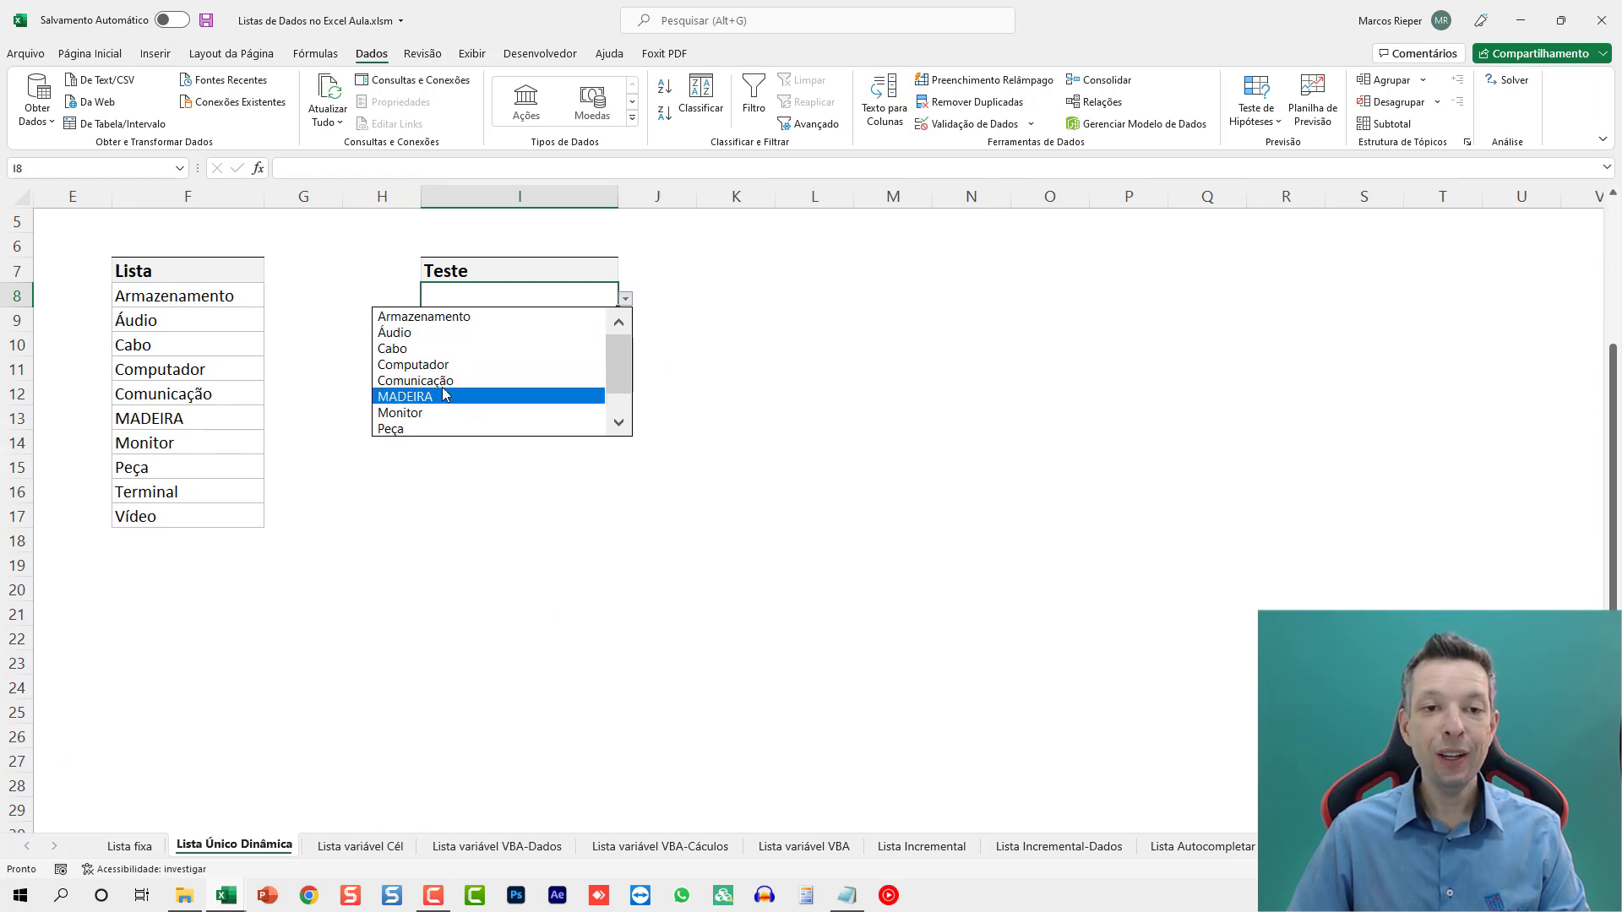
left_click(327, 356)
left_click(379, 348)
key("Home")
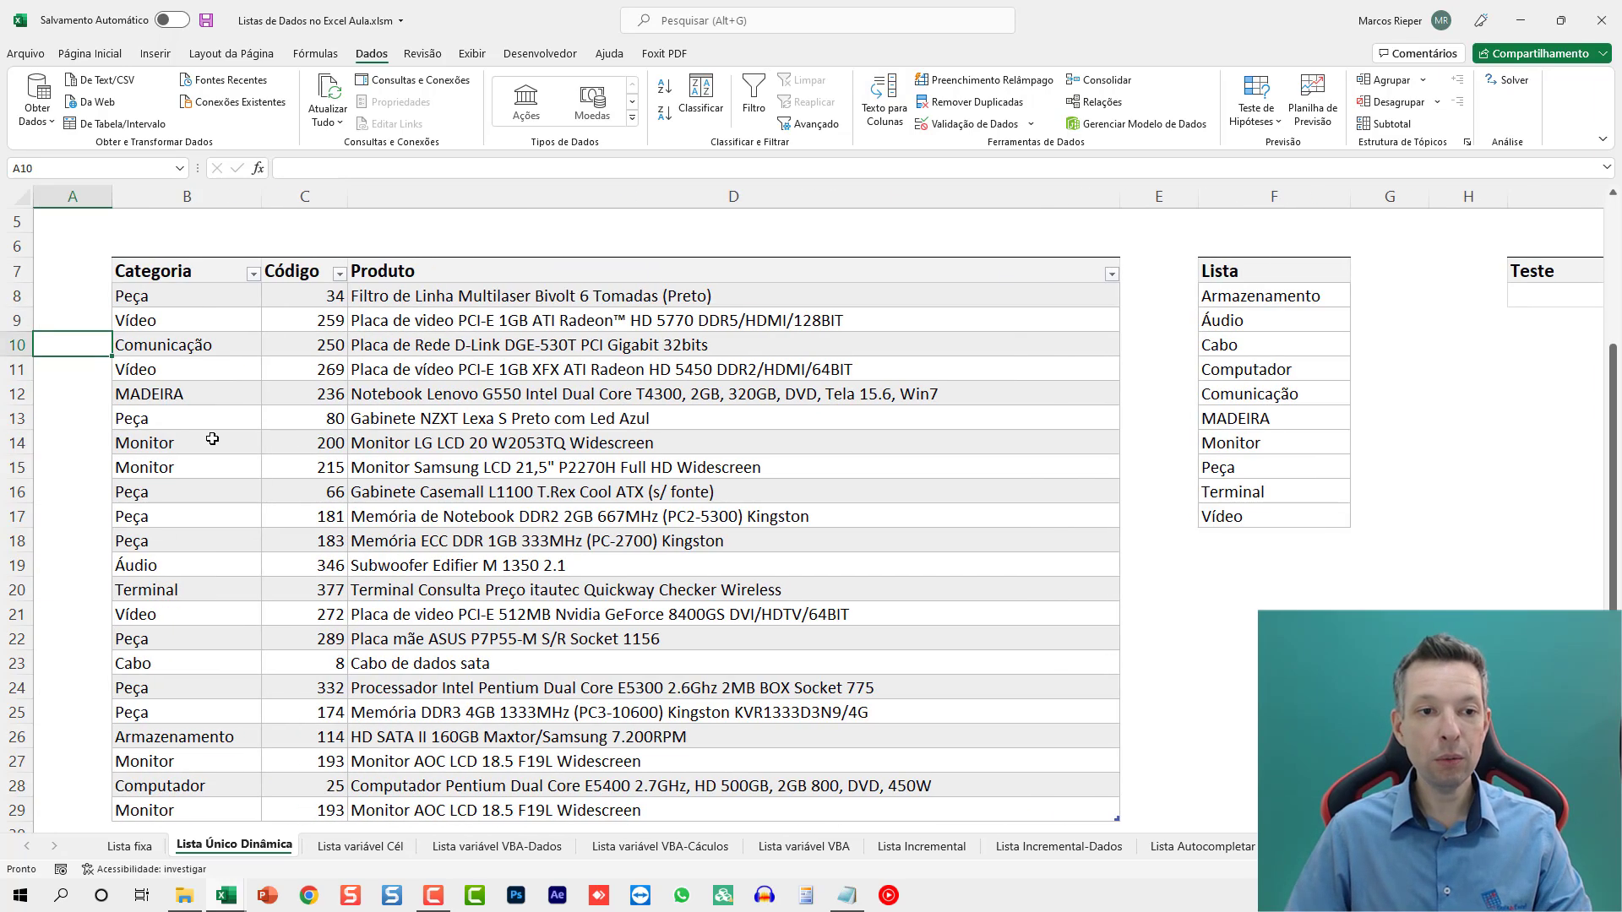
Step: Undo the MADEIRA category change in B12
left_click(198, 394)
key("ctrl+z")
left_click(218, 339)
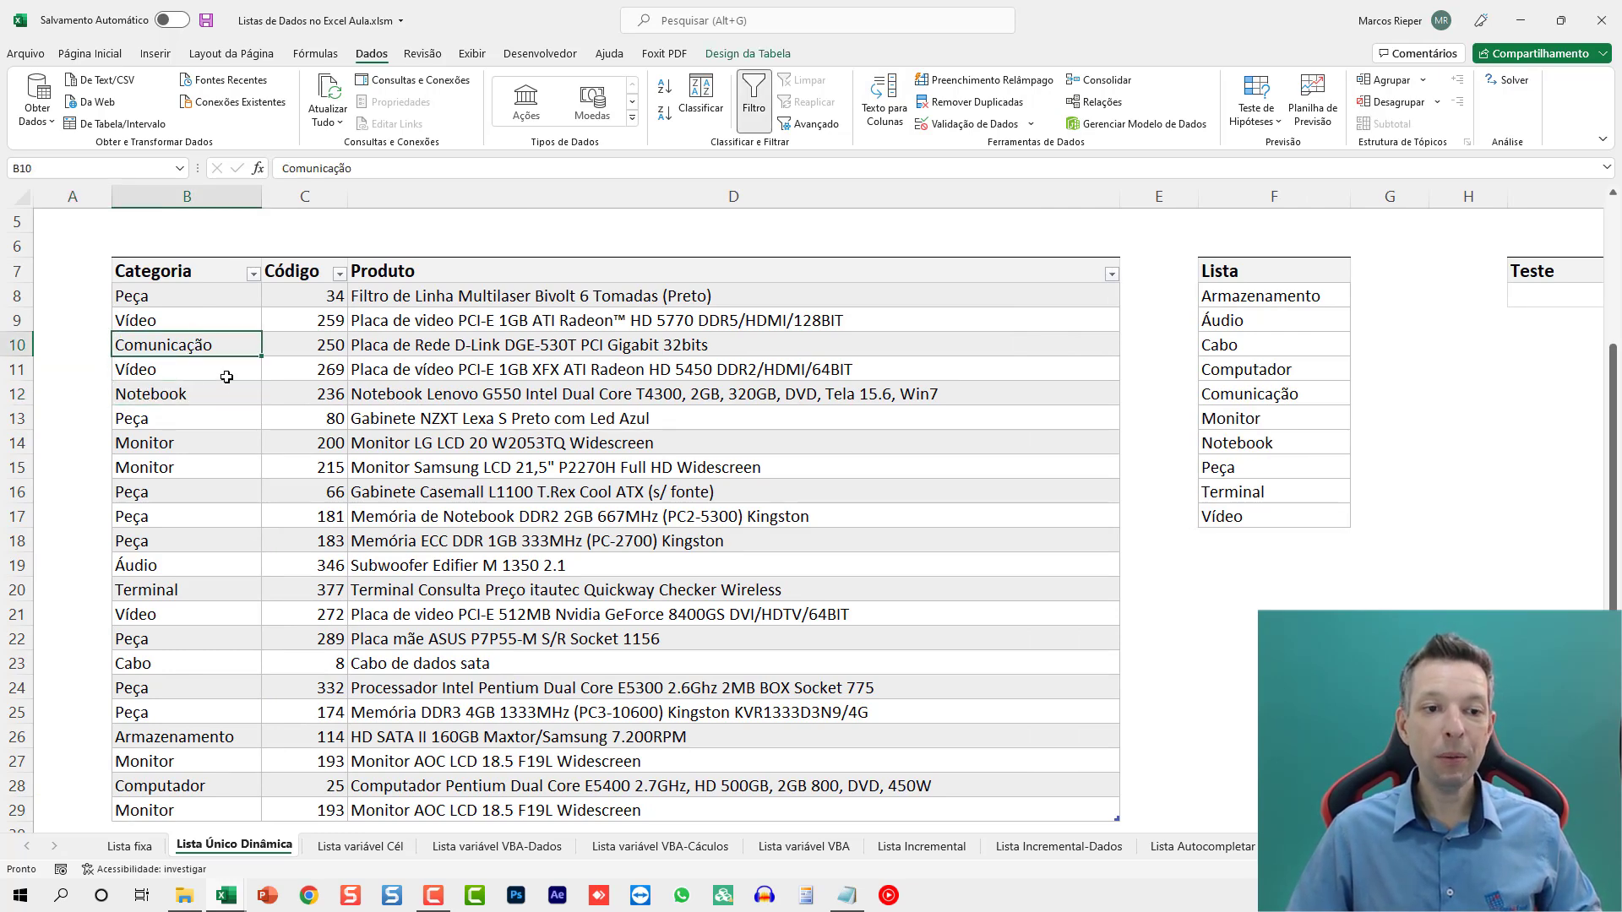
Step: Clear the category of the Notebook Lenovo G550 row in B12 and inspect the Lista range
scroll(308, 441, "down", 2)
scroll(253, 456, "up", 3)
key("Down")
key("Down")
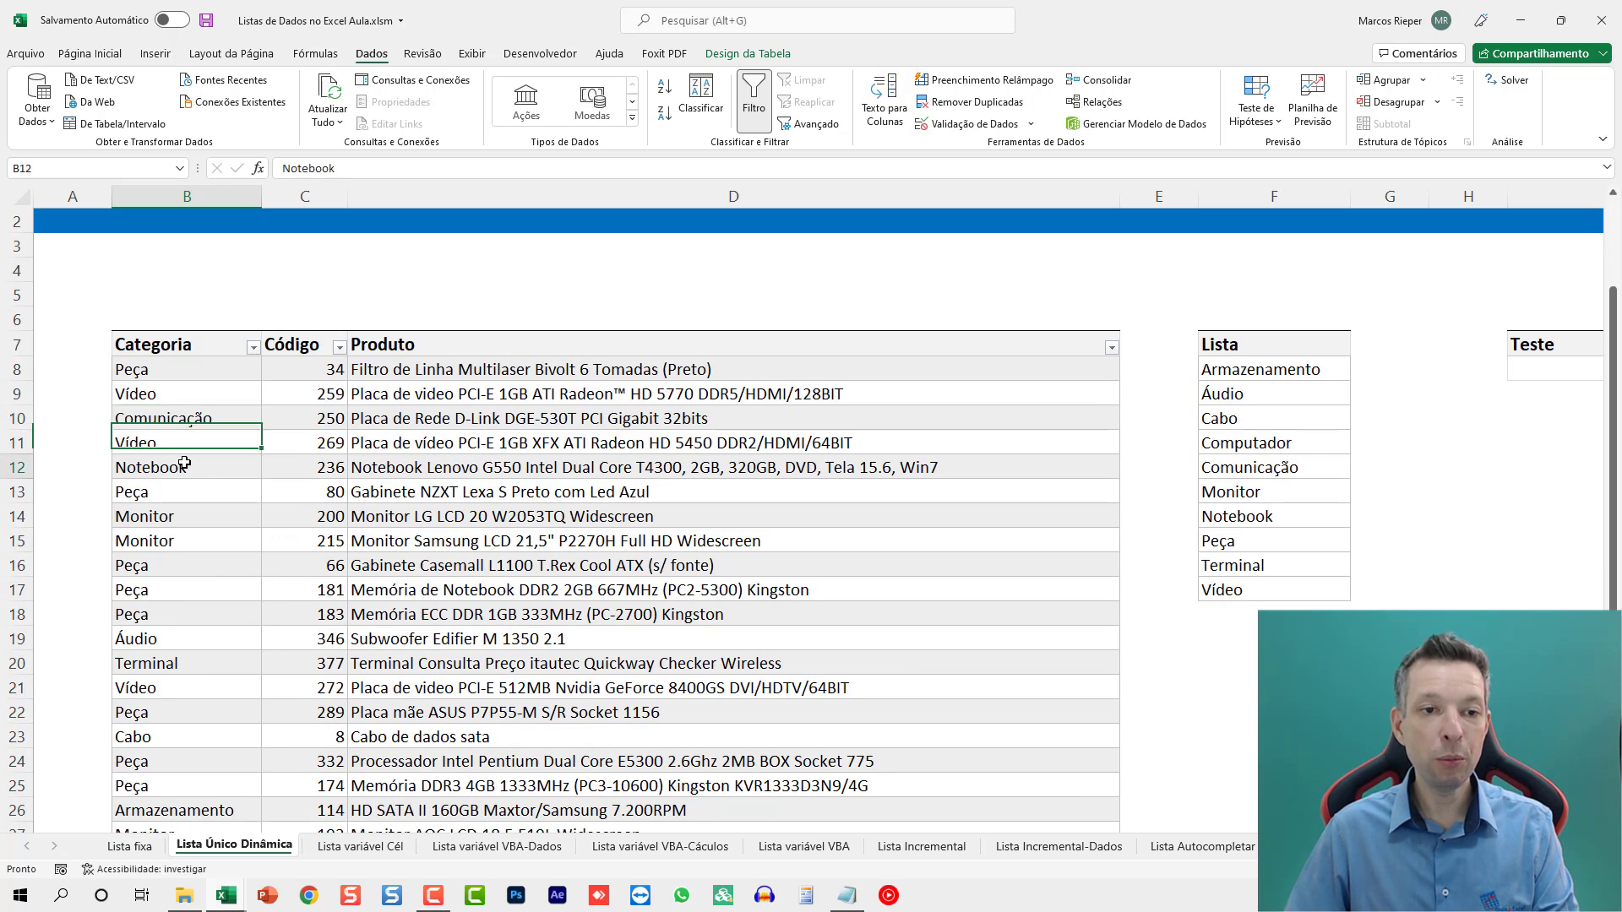
key("Delete")
left_click(1343, 517)
key("Right")
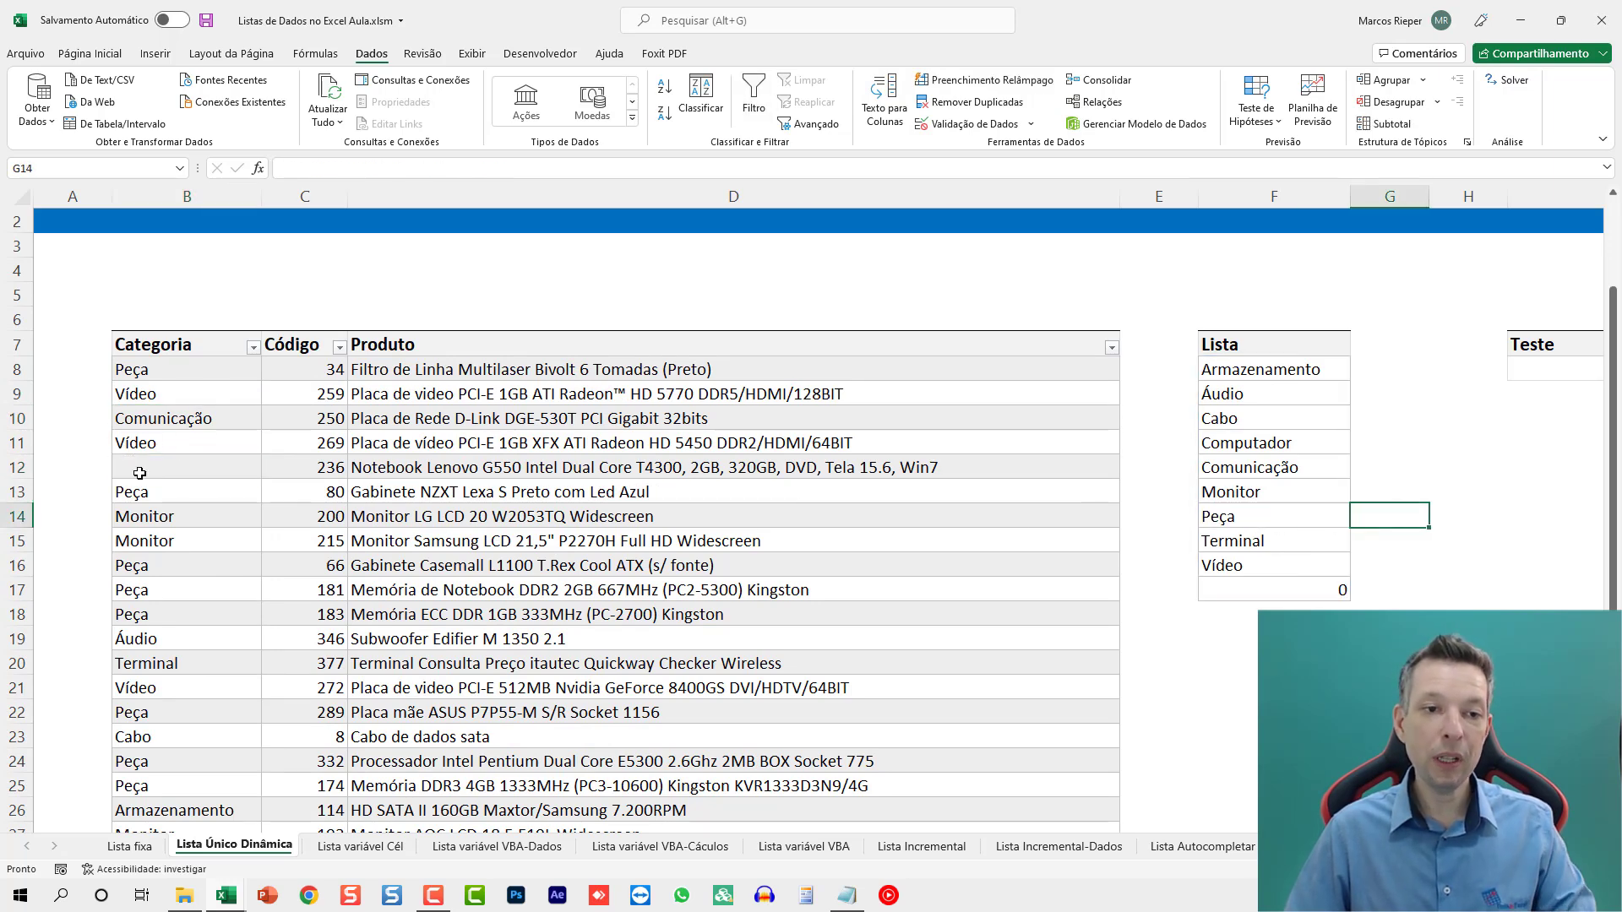
Step: Enter Vídeo as the category of the Notebook Lenovo G550 row in B12
left_click(194, 465)
type("Vídeo")
key("Return")
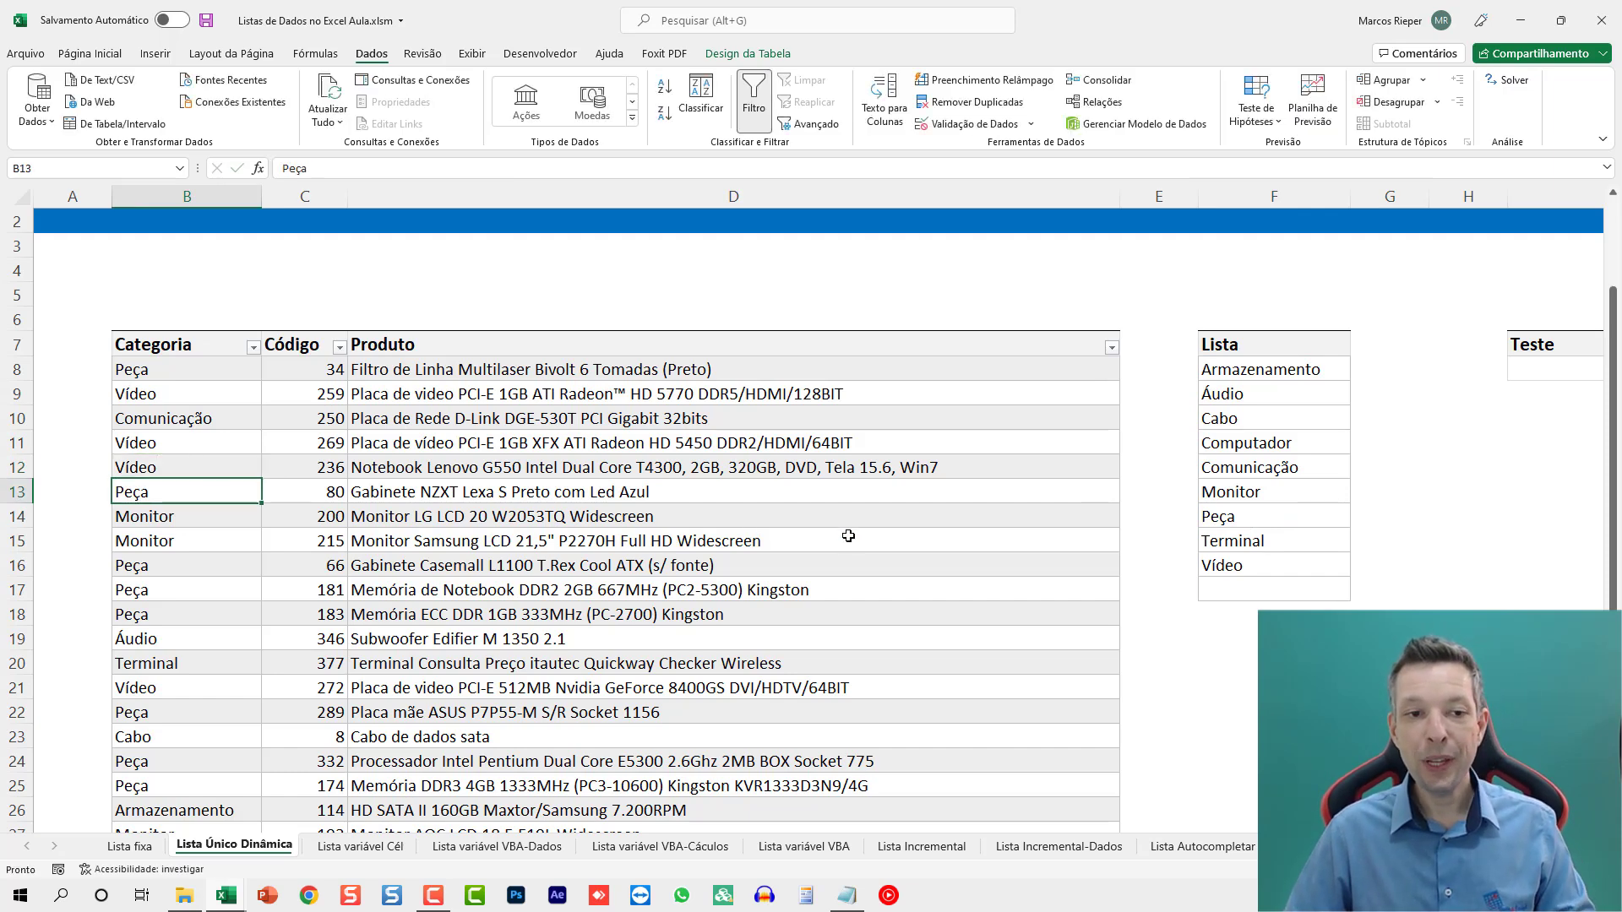
Step: Compare the options in the Teste cell's dropdown with the entries spilled in the Lista range
left_click(1521, 419)
scroll(1315, 467, "right", 3)
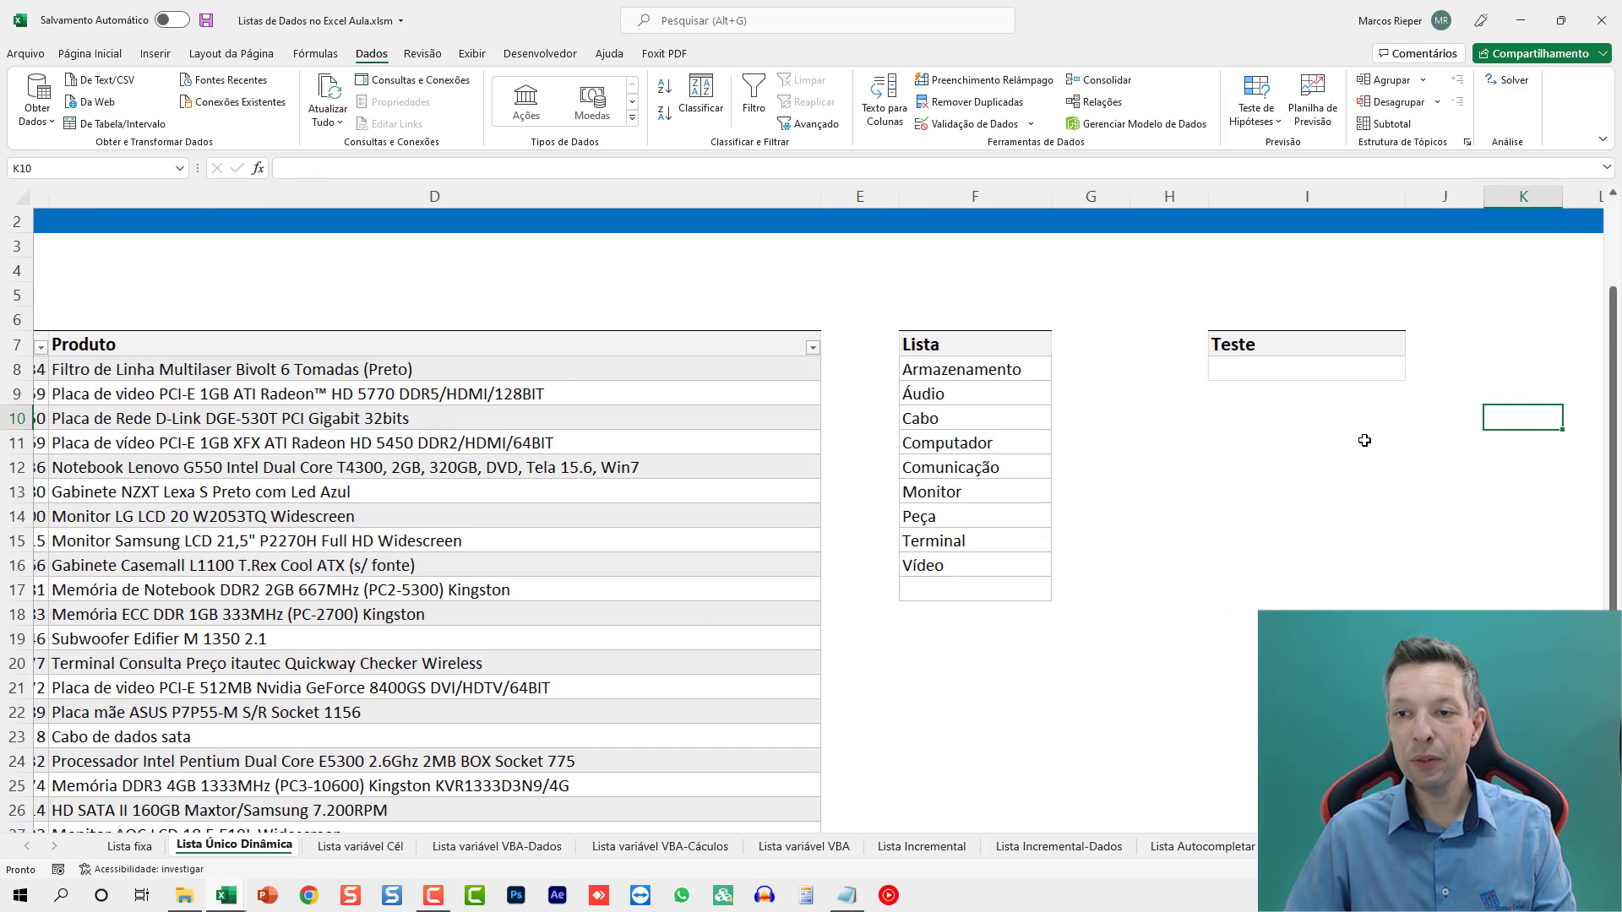
left_click(1292, 369)
left_click(1398, 372)
left_click_drag(1398, 445, 1385, 479)
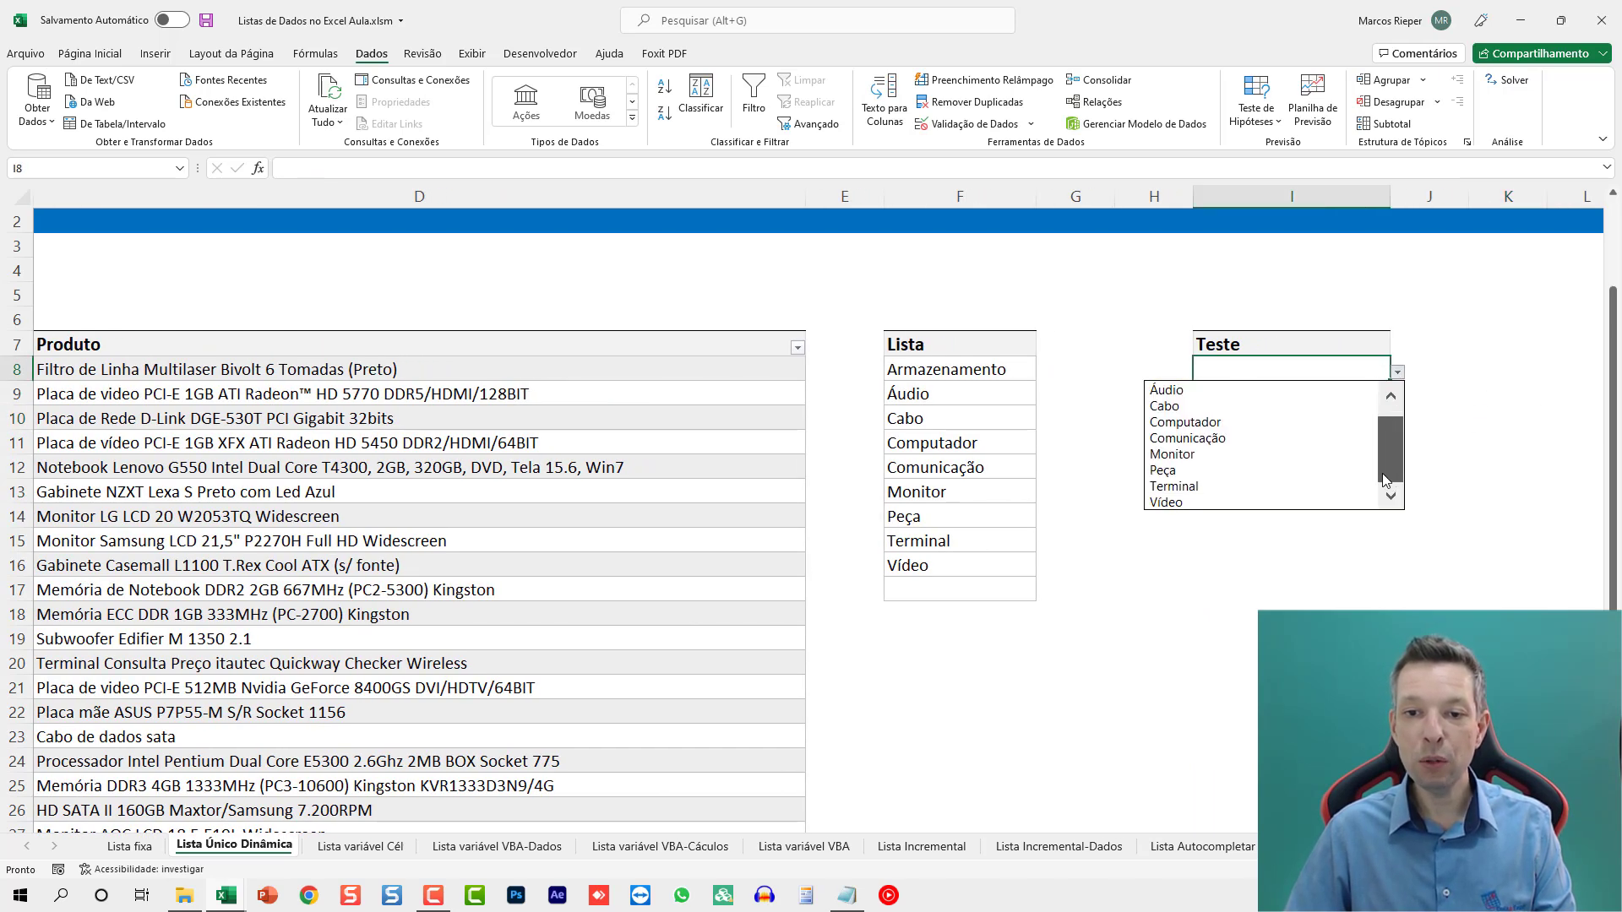
left_click(959, 409)
left_click_drag(960, 409, 1003, 563)
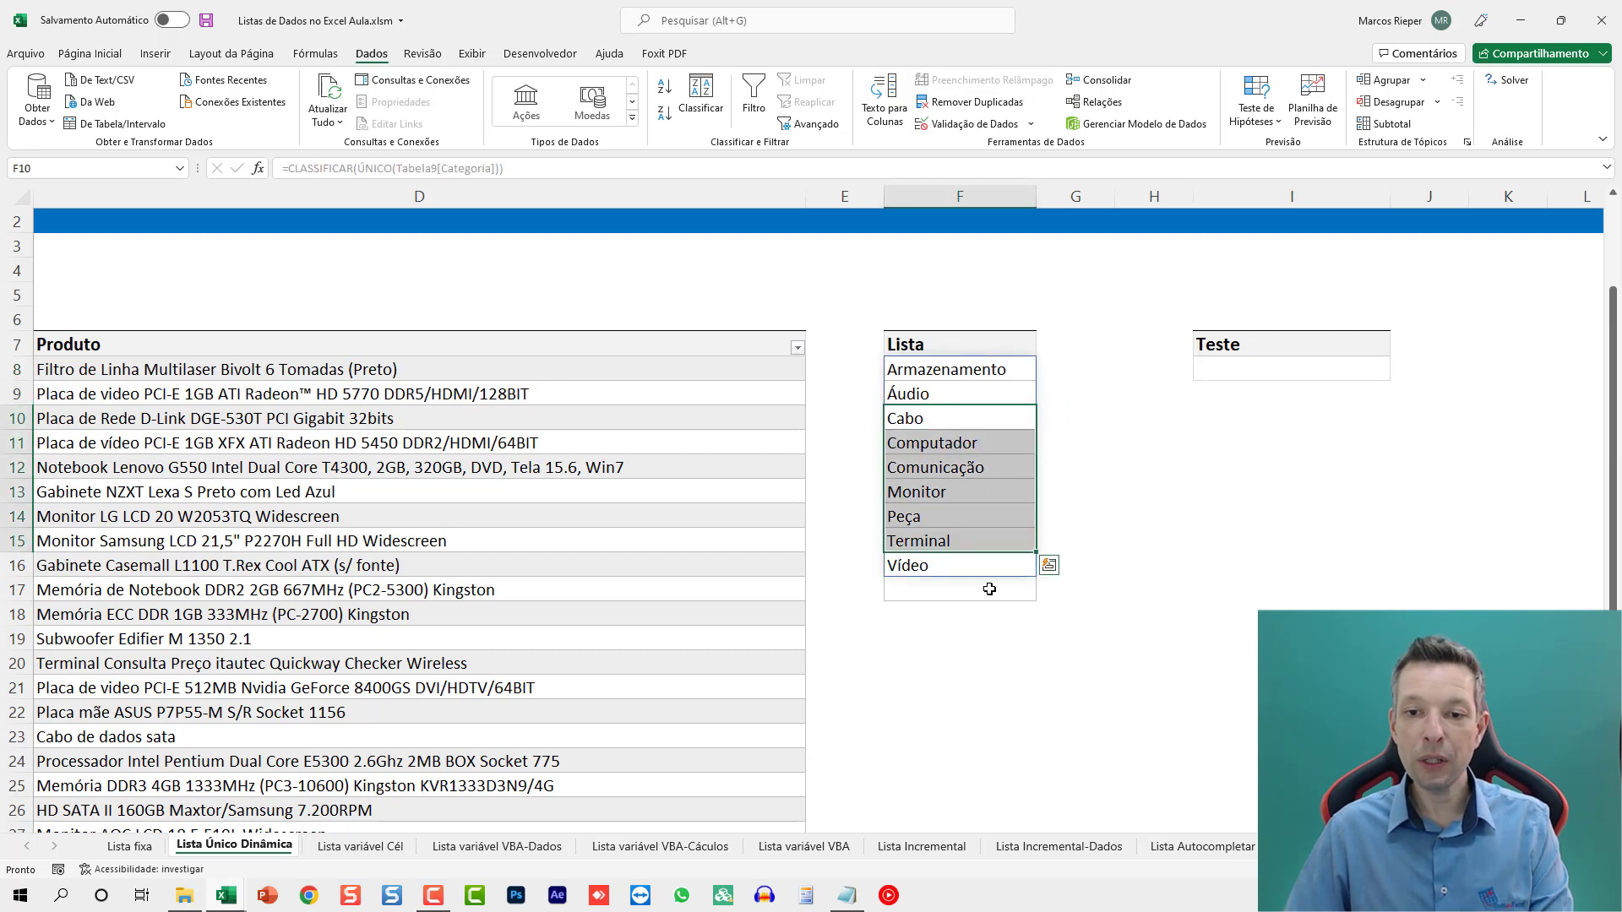
left_click(980, 587)
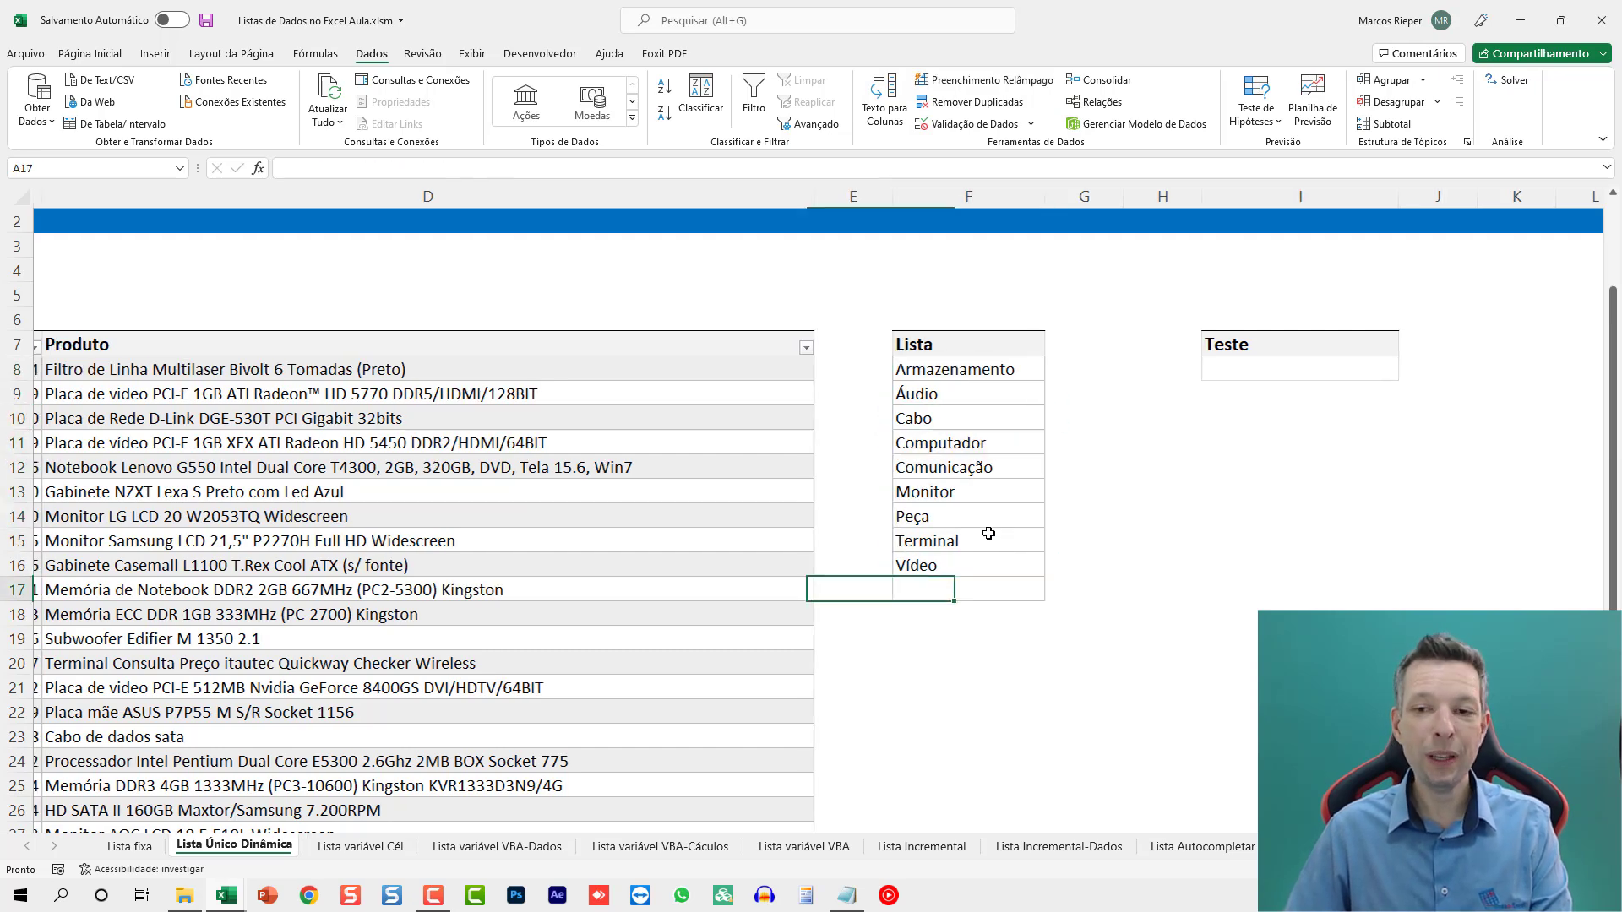
Step: Set the category in B12 back to Notebook for the Notebook Lenovo G550 product
scroll(174, 423, "left", 3)
left_click(217, 447)
left_click(221, 467)
type("Notebook")
key("Return")
left_click(791, 526)
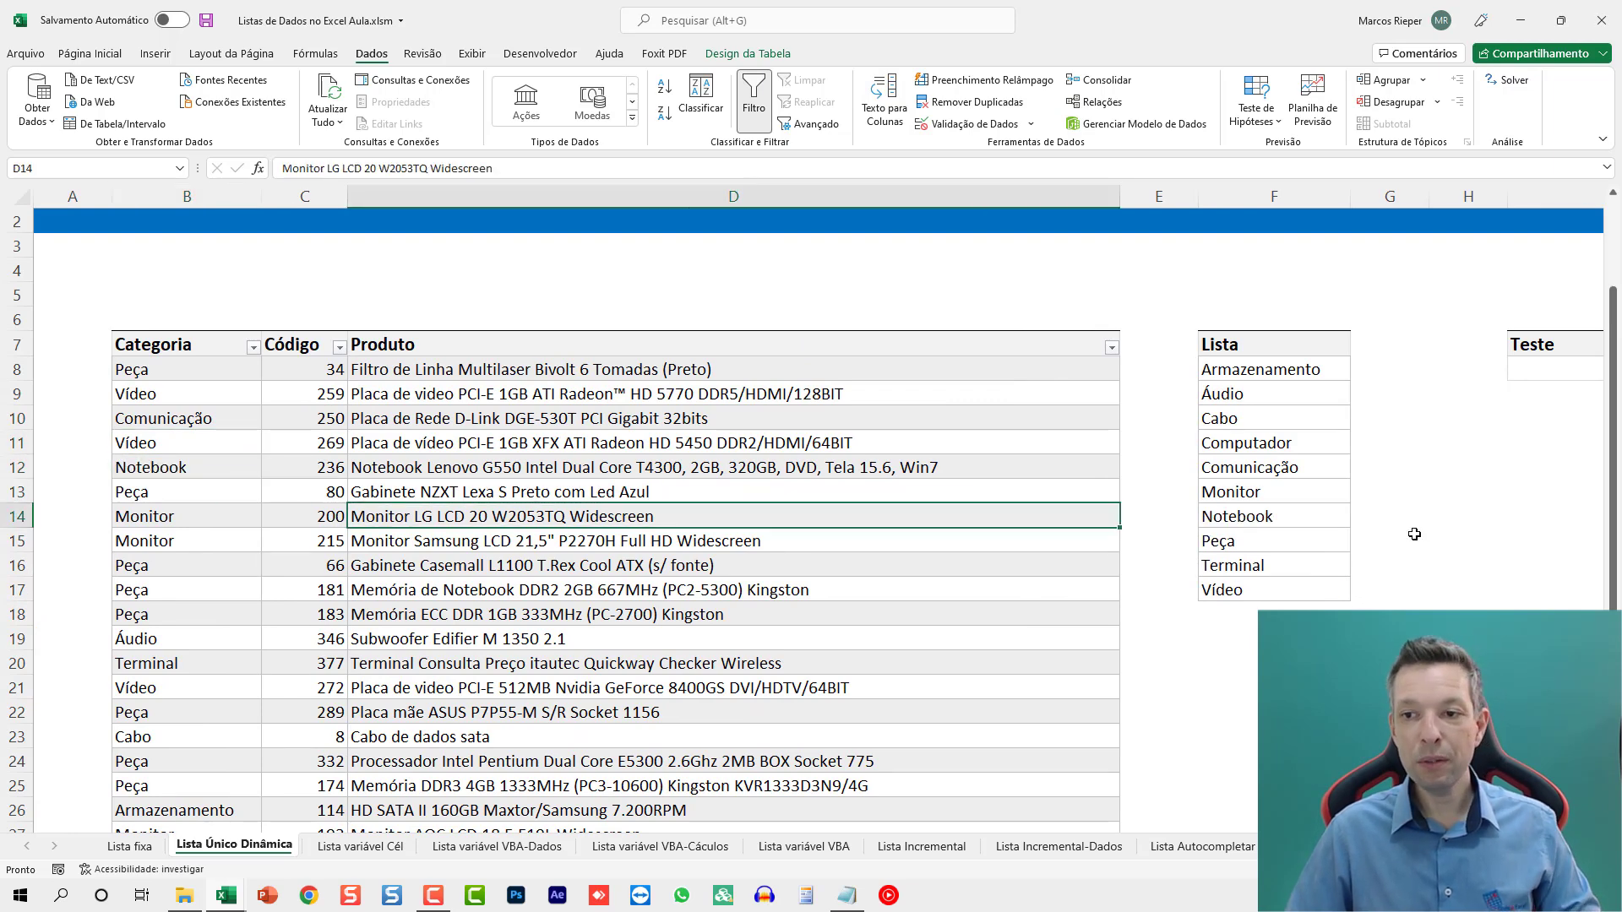
Step: Check the dropdown options of the Teste cell I8 again without choosing one, and go back to the product table
left_click(1464, 465)
key("Right")
key("Right")
key("Right")
key("Right")
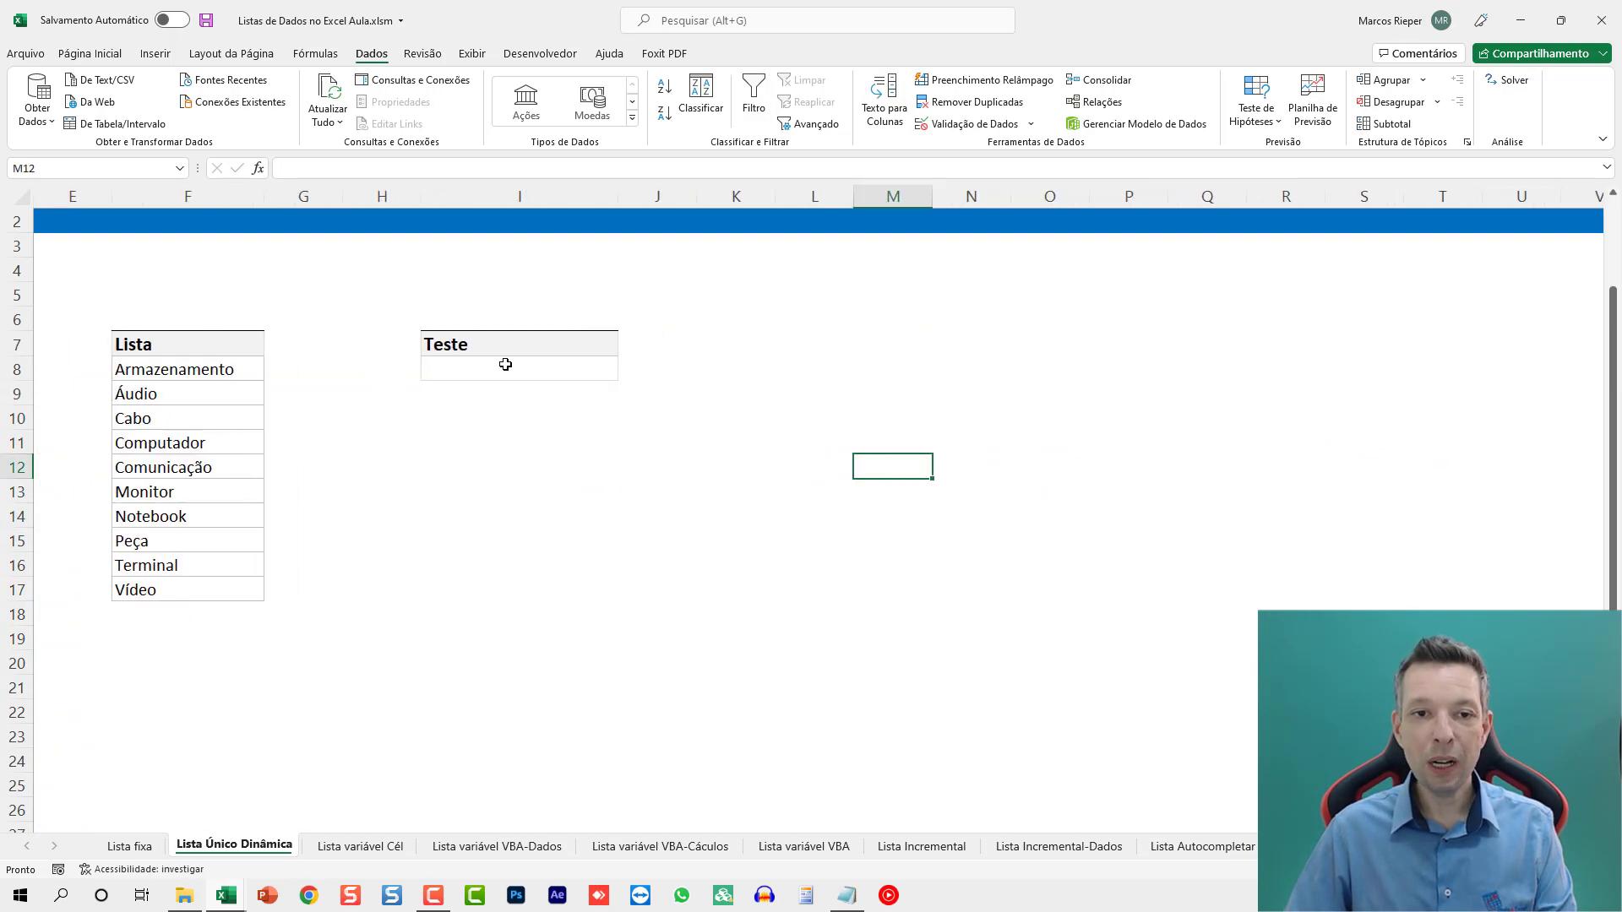
left_click(505, 369)
left_click(625, 372)
left_click_drag(621, 436, 622, 469)
key("Escape")
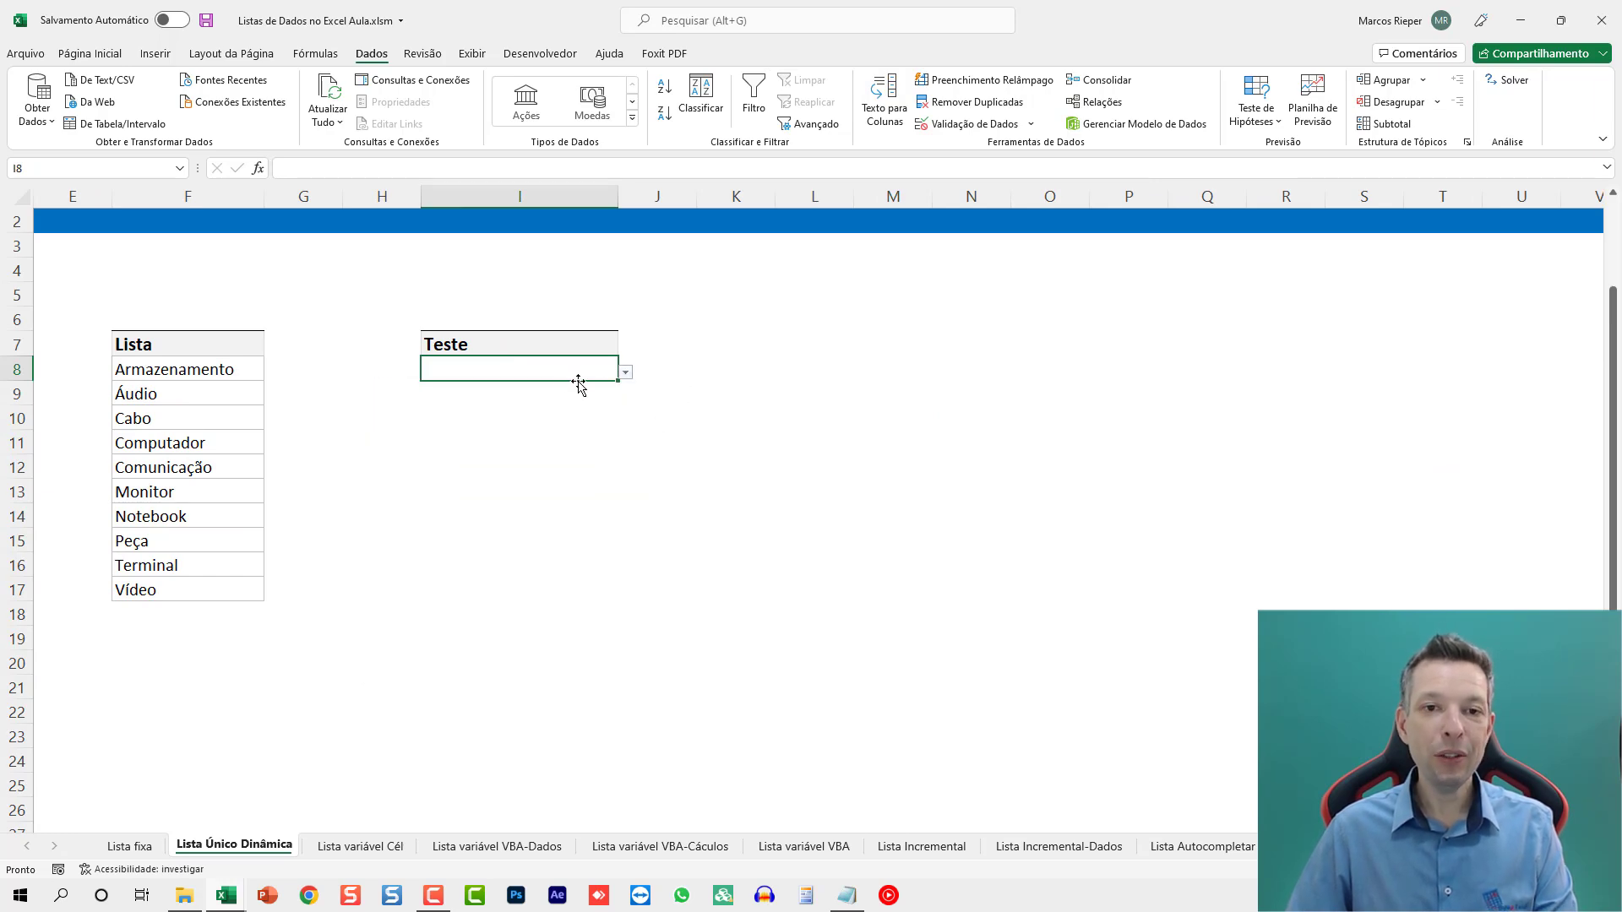
scroll(558, 372, "left", 4)
left_click(698, 439)
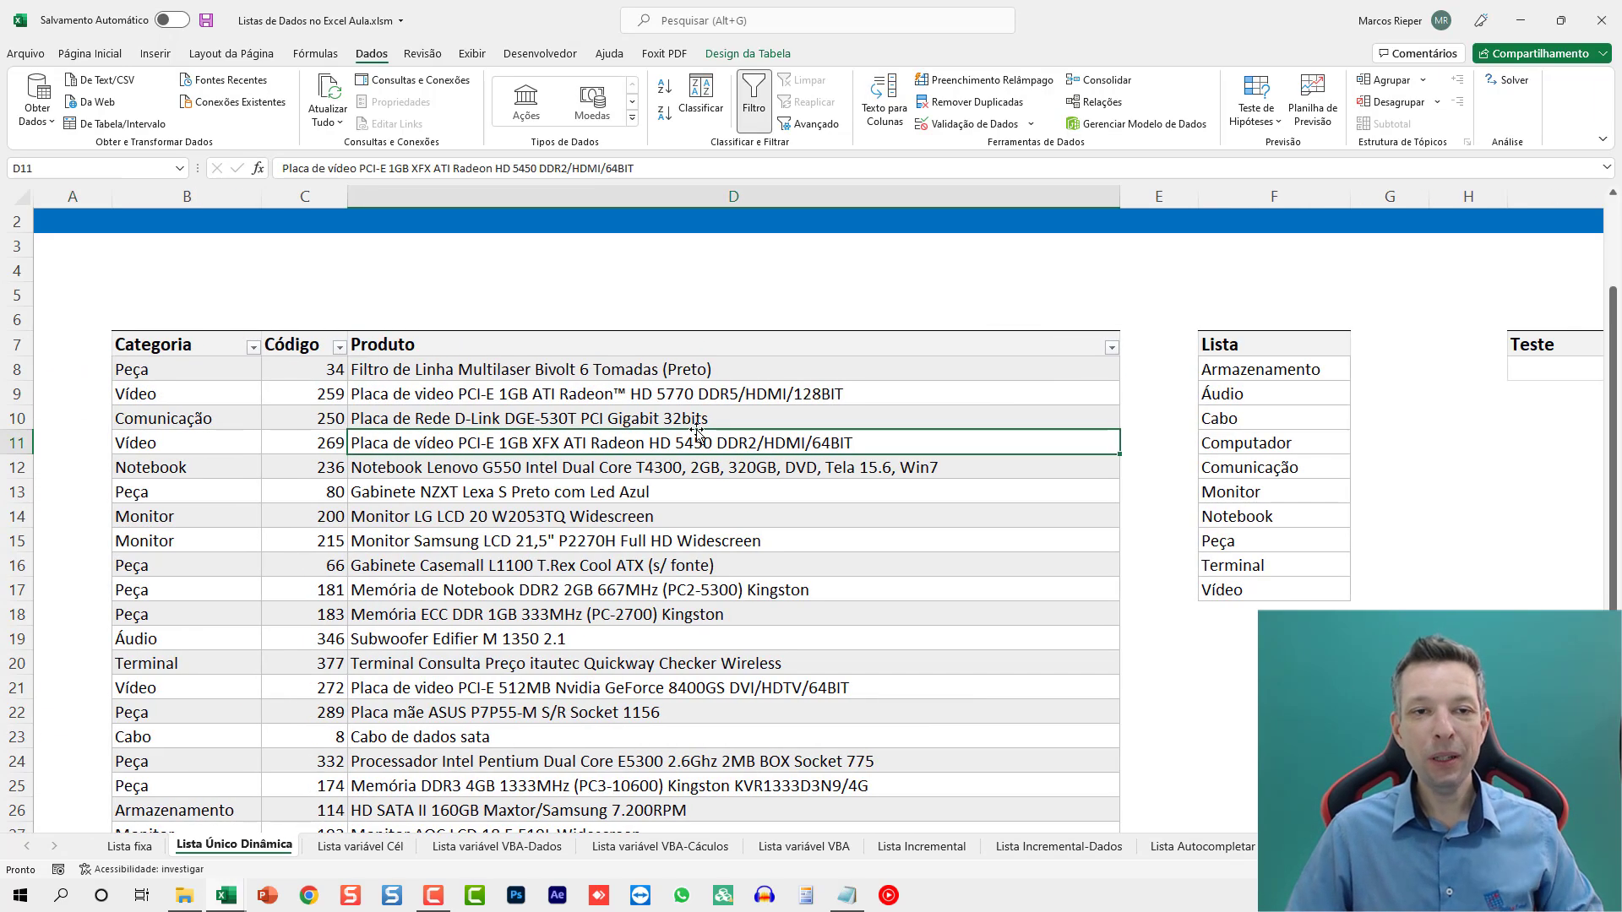
scroll(693, 435, "up", 1)
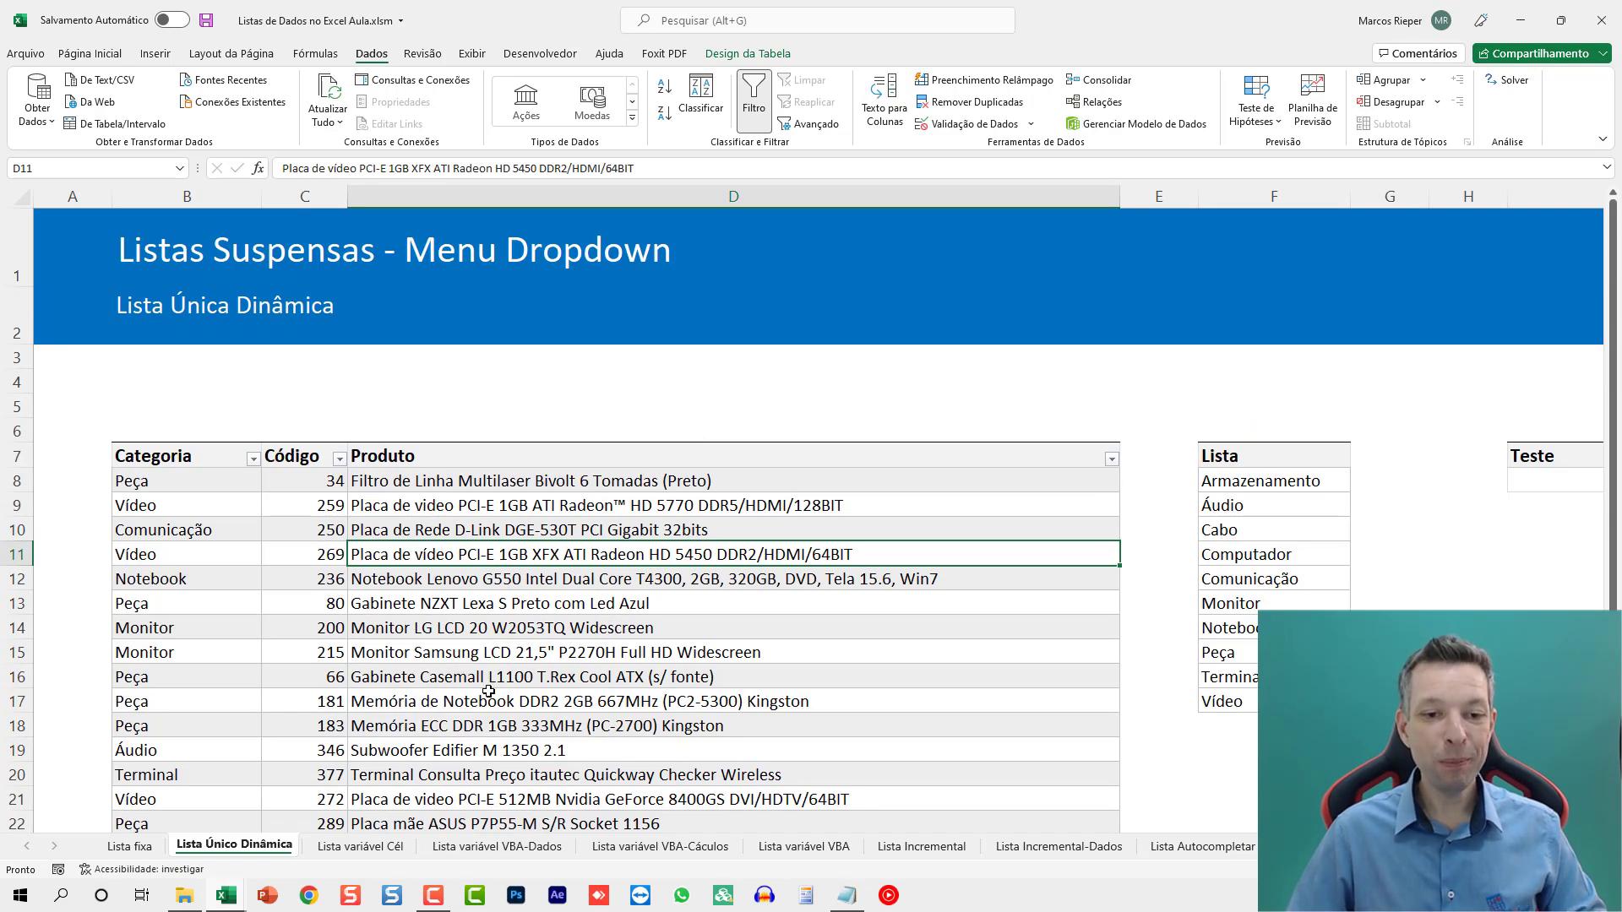
Step: On the Lista variável Cél sheet, enter the state code AC in the Cálculo cell J9
left_click(365, 848)
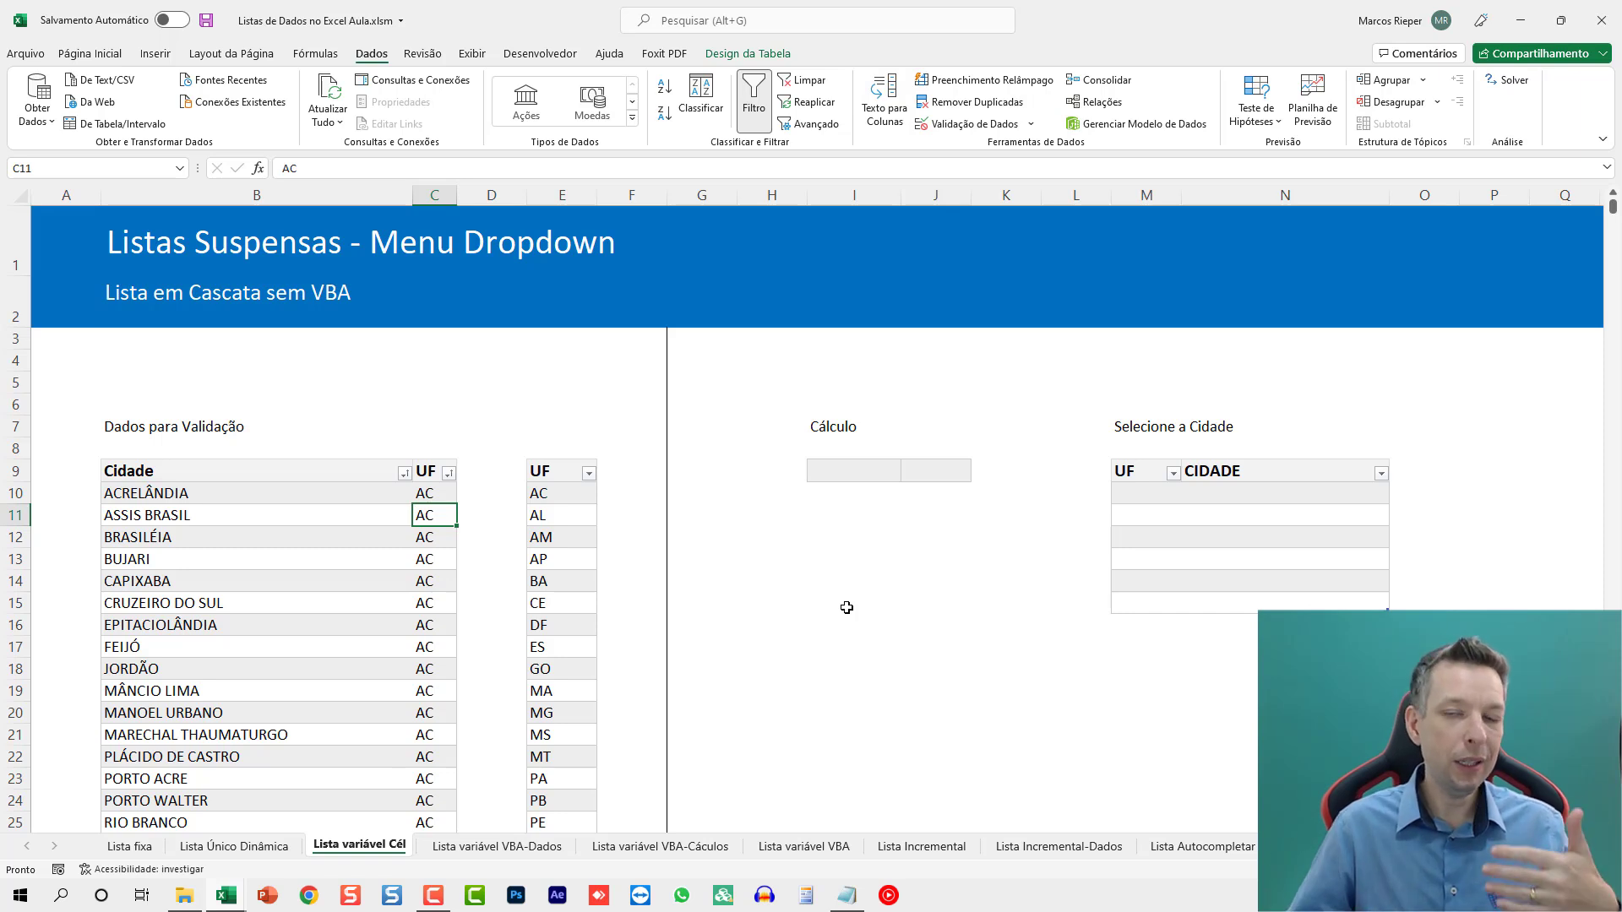
left_click(930, 474)
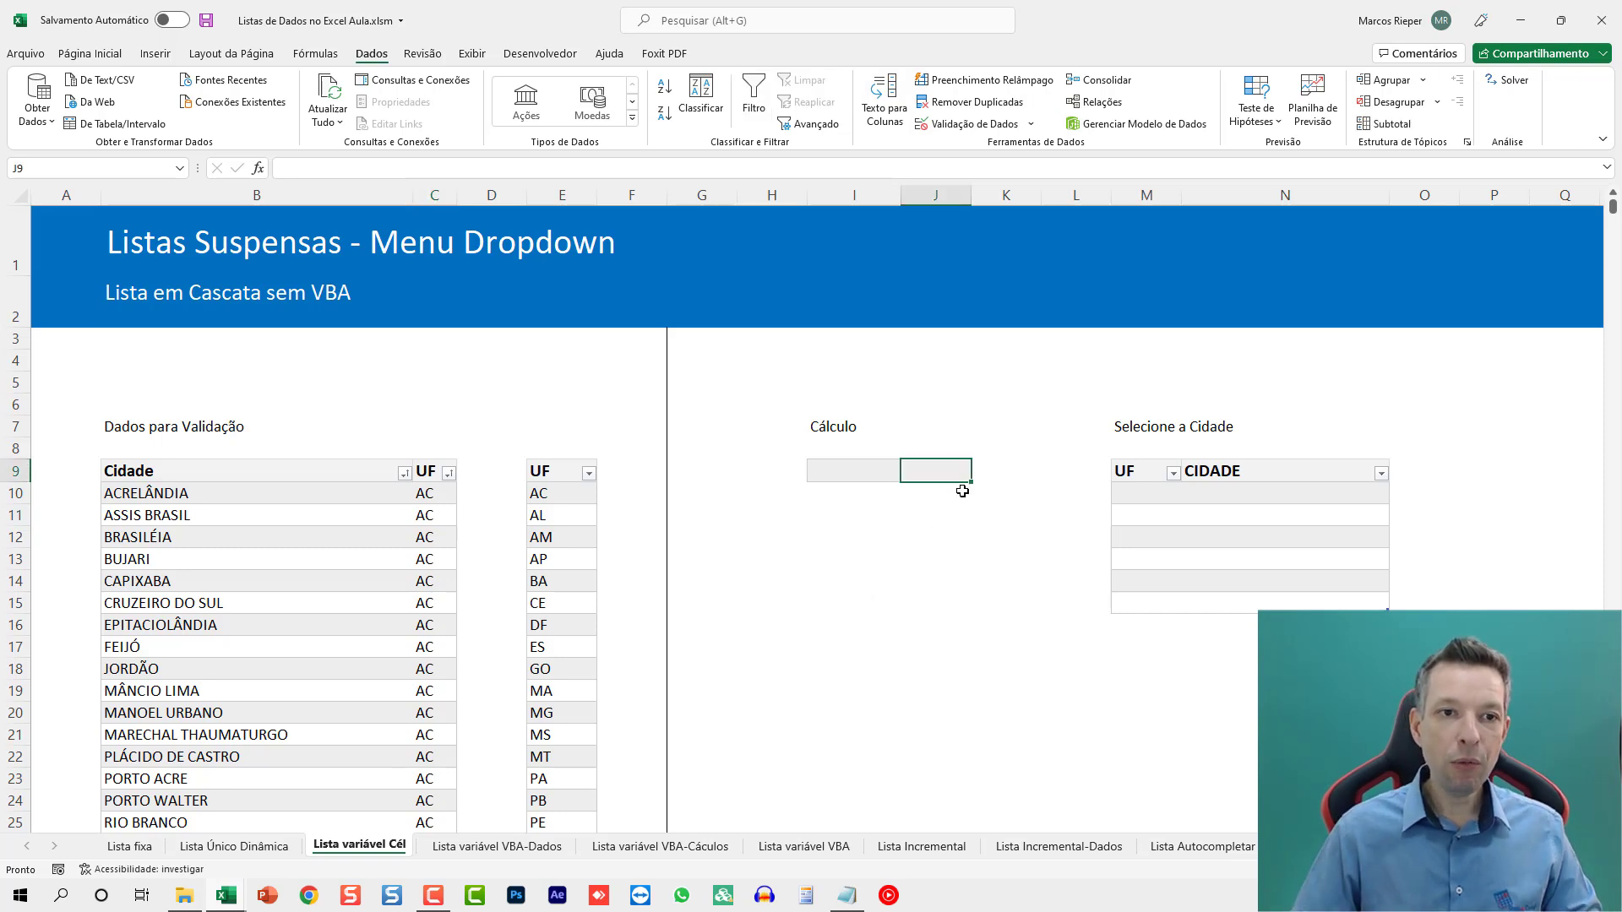
type("AC")
key("Return")
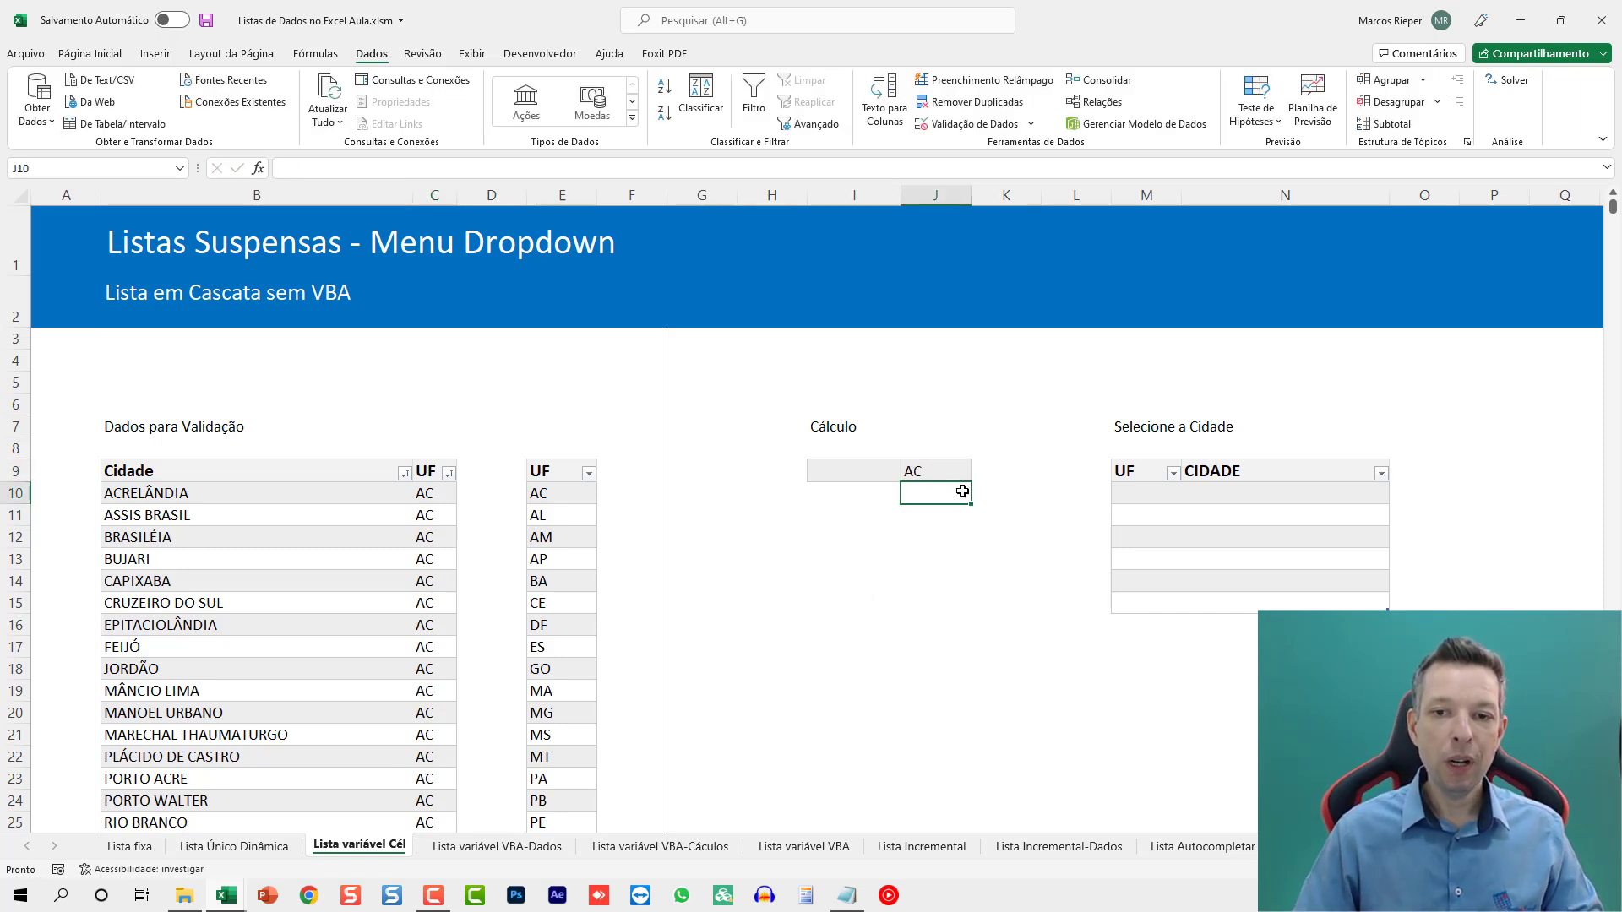
Step: Start a DESLOC formula in cell I16 using the Cidade header as the absolute reference $B$9
left_click(865, 625)
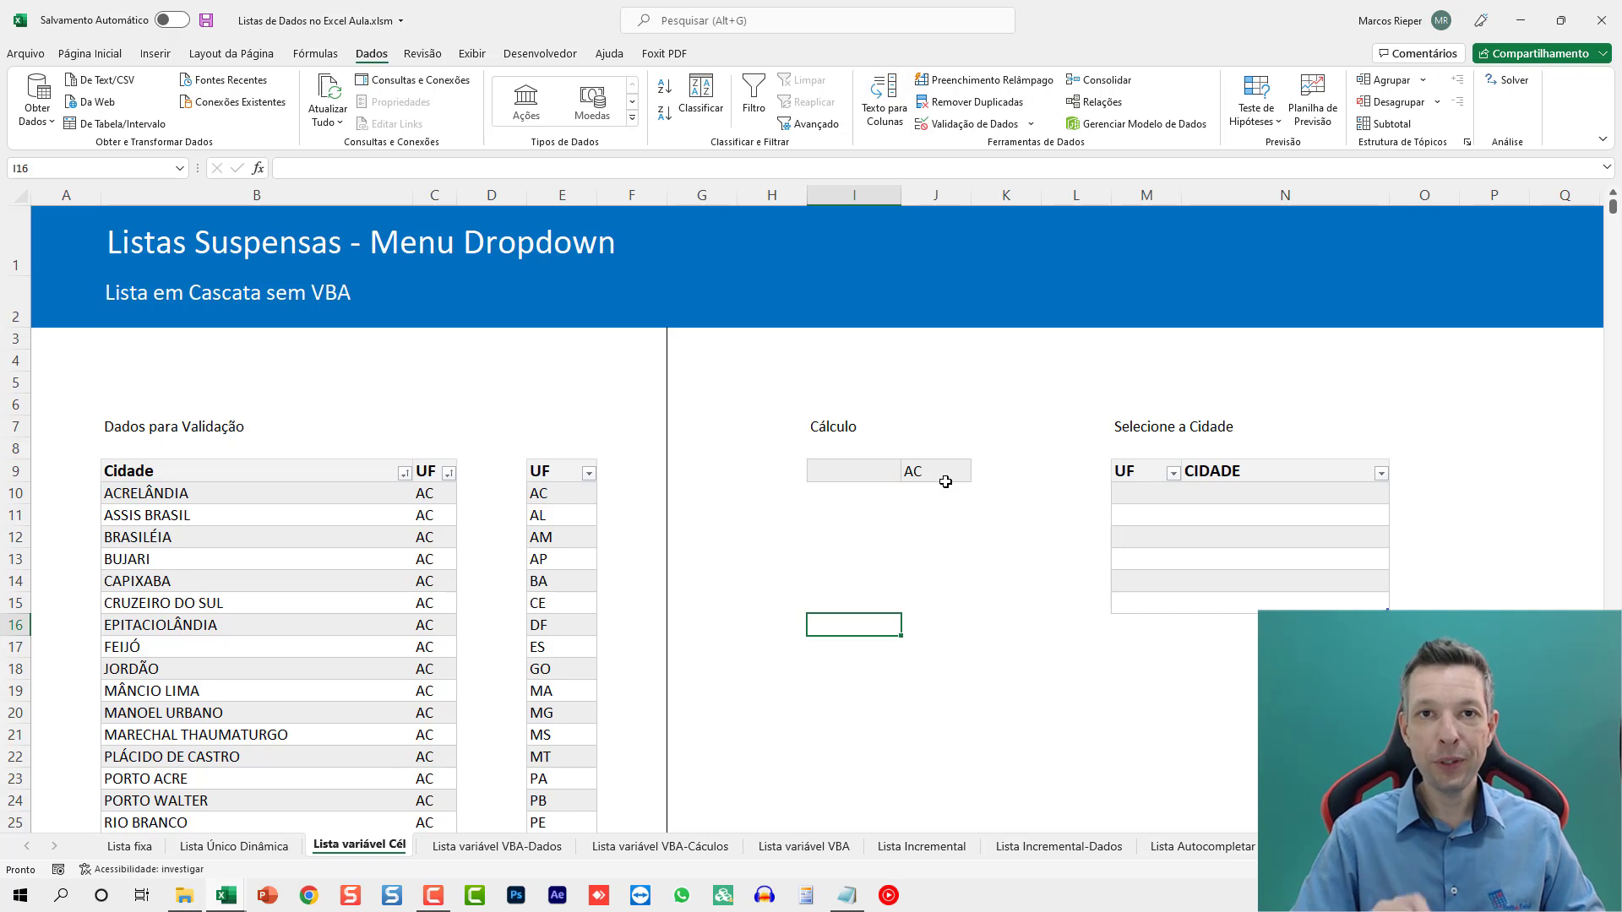
type("=DESL")
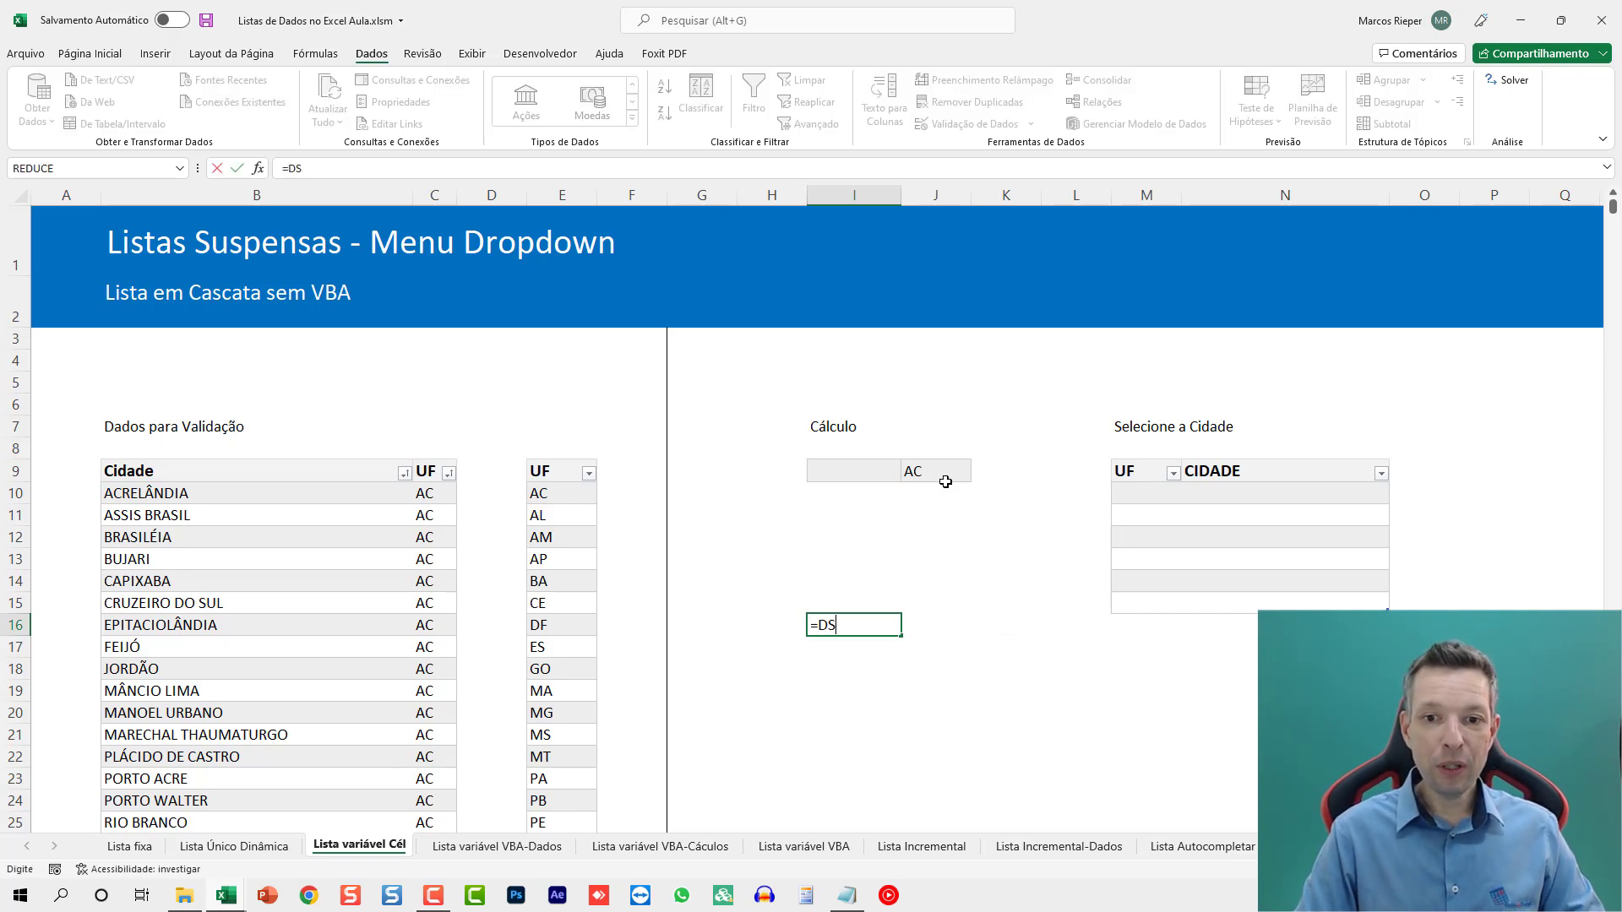
type("OC(")
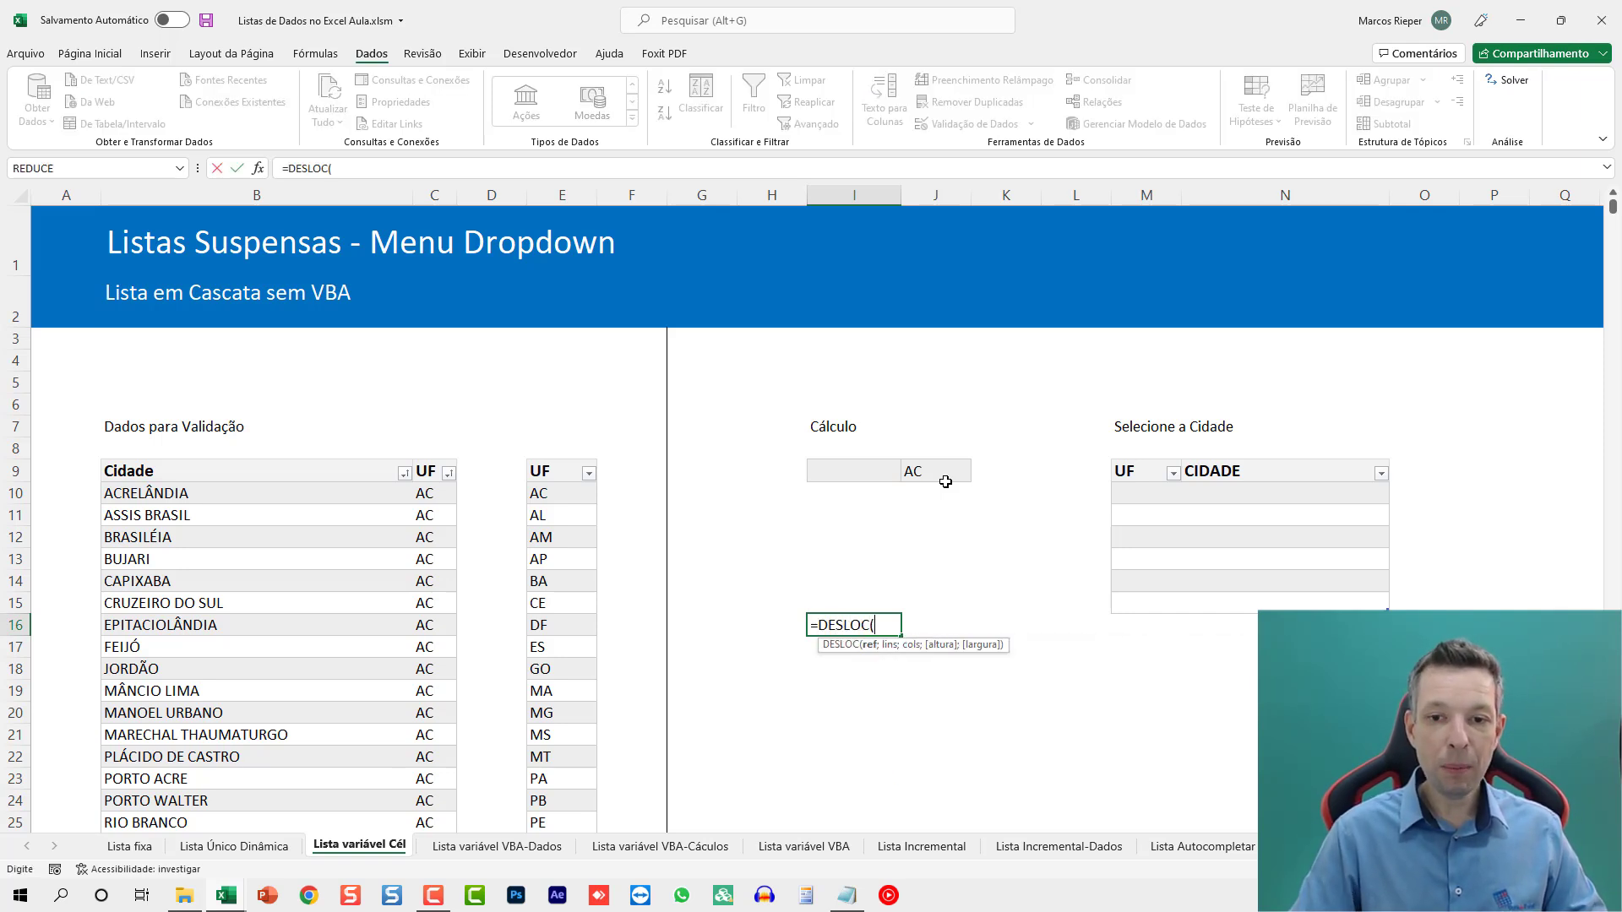
scroll(427, 515, "down", 7)
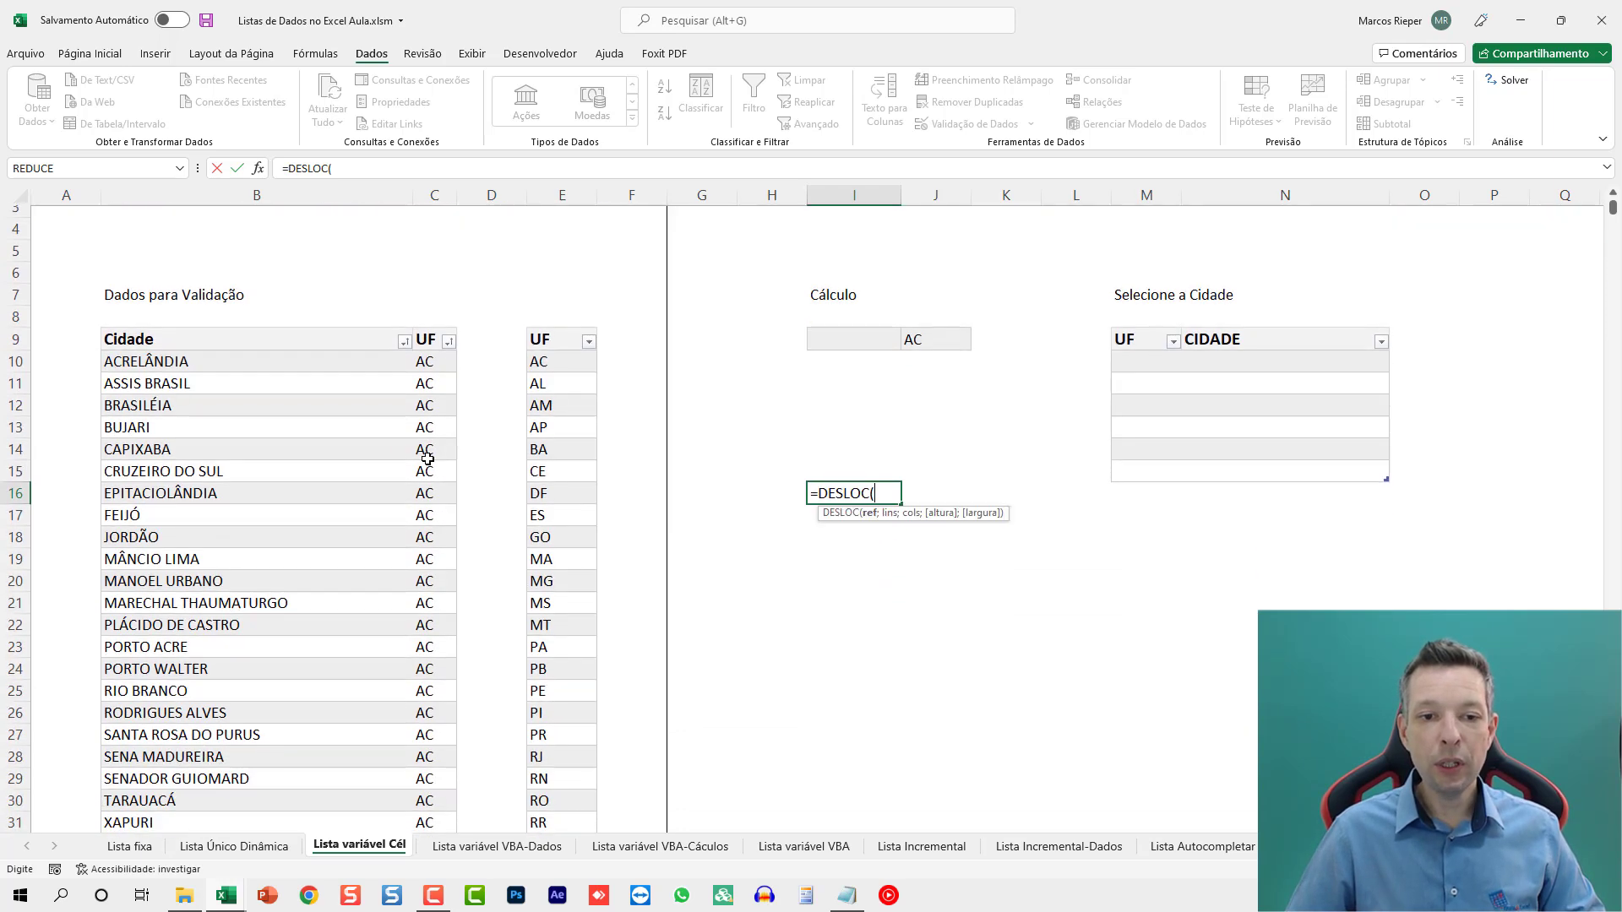
scroll(432, 473, "down", 8)
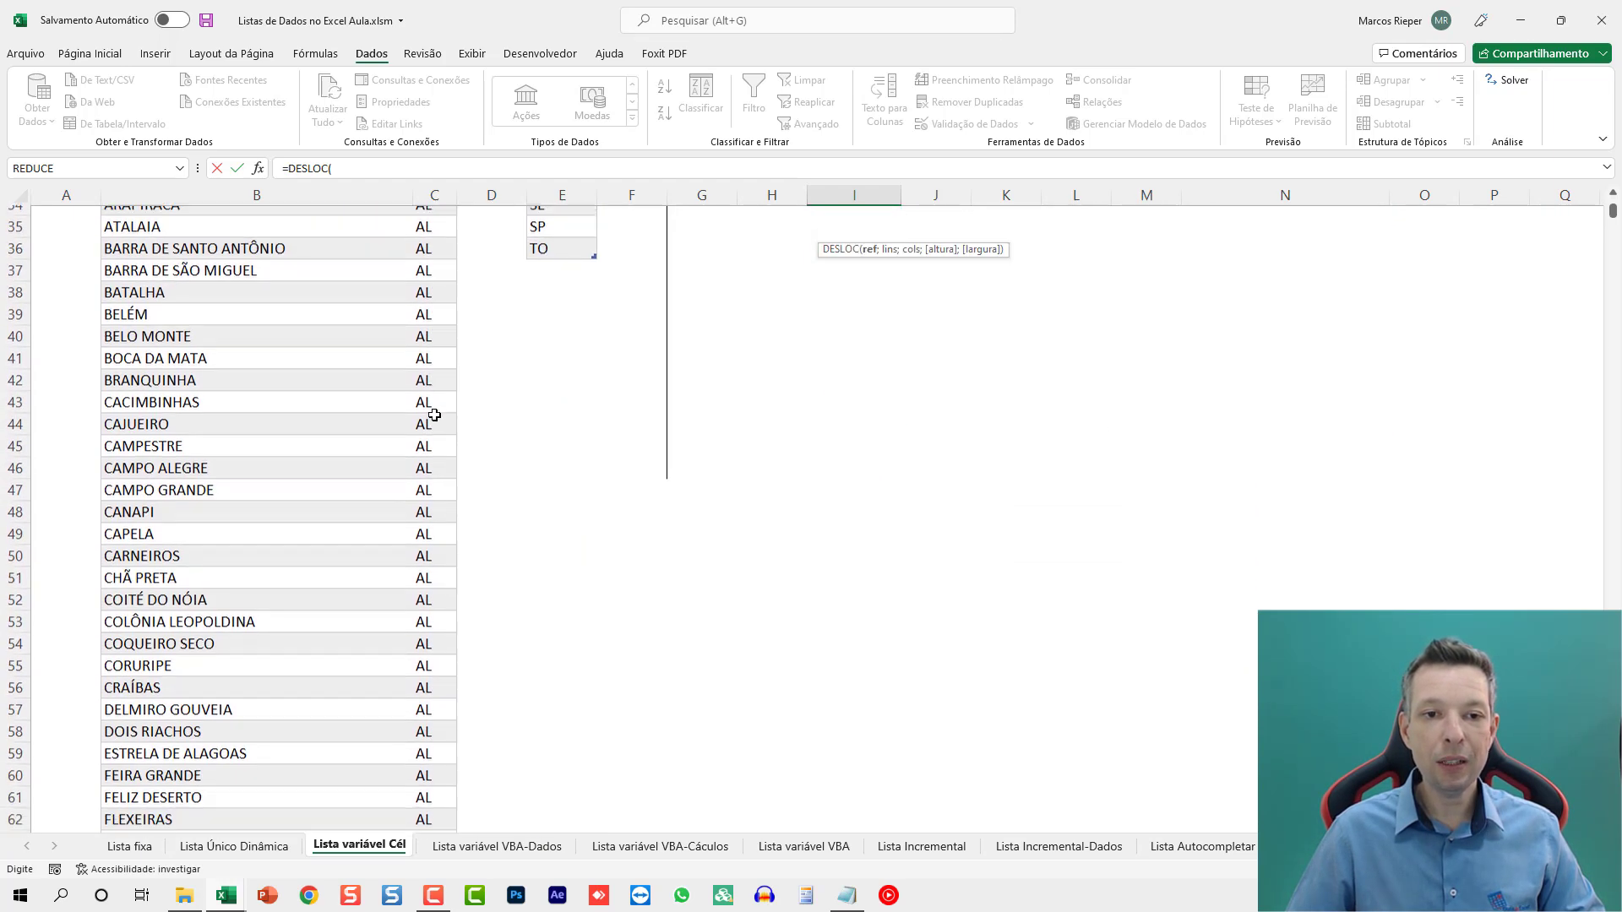
scroll(432, 427, "up", 2)
scroll(432, 423, "down", 7)
scroll(434, 420, "up", 20)
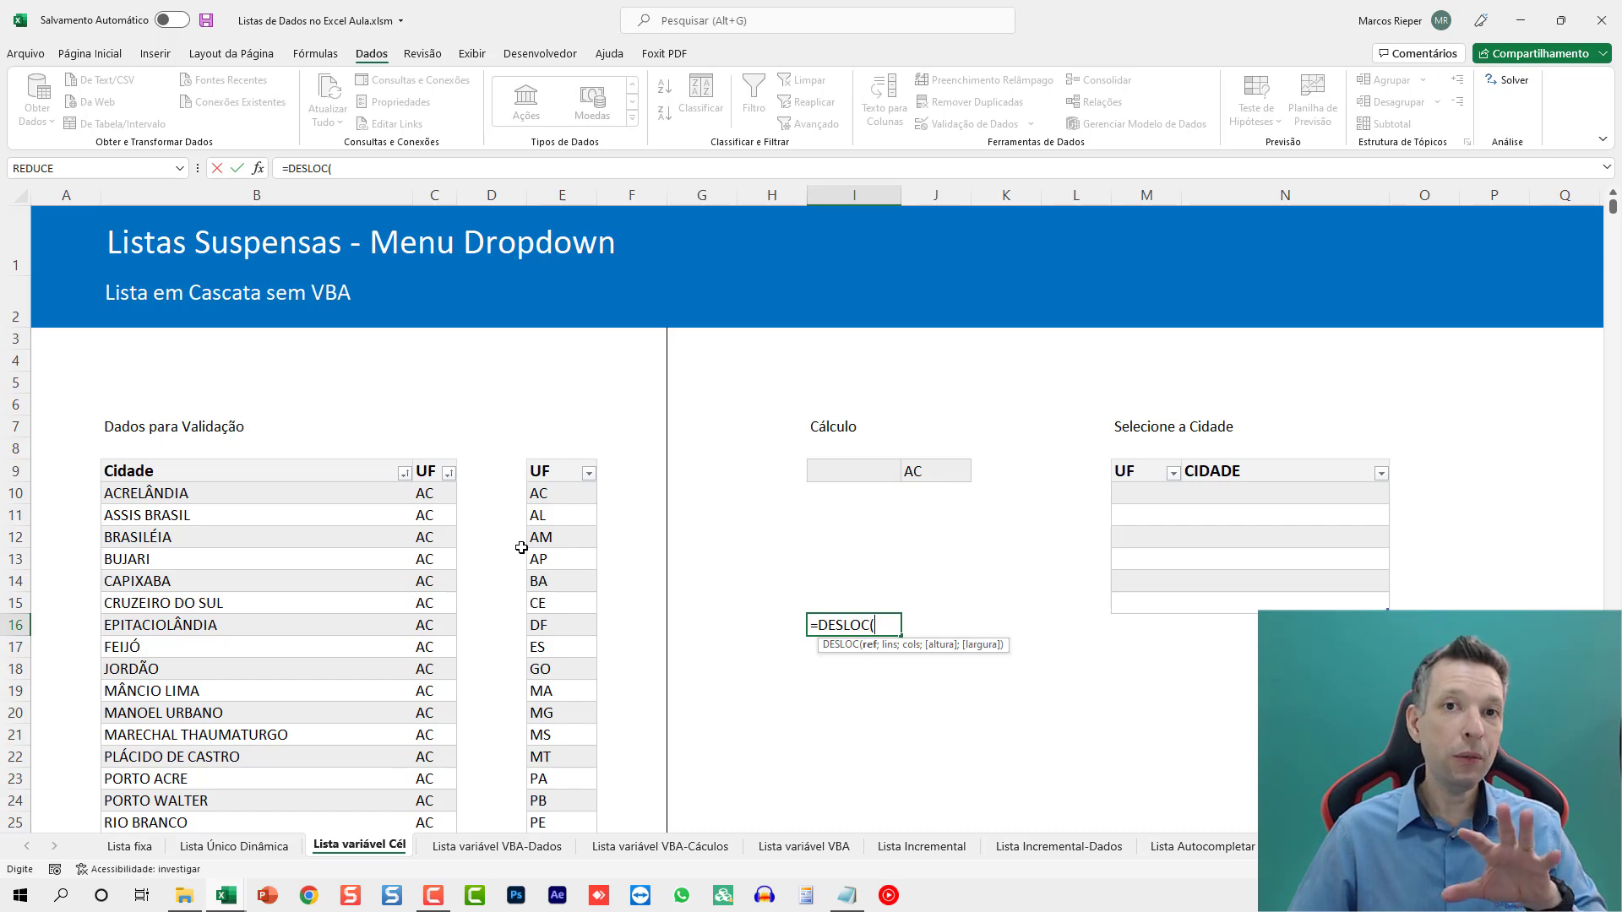
scroll(525, 558, "down", 4)
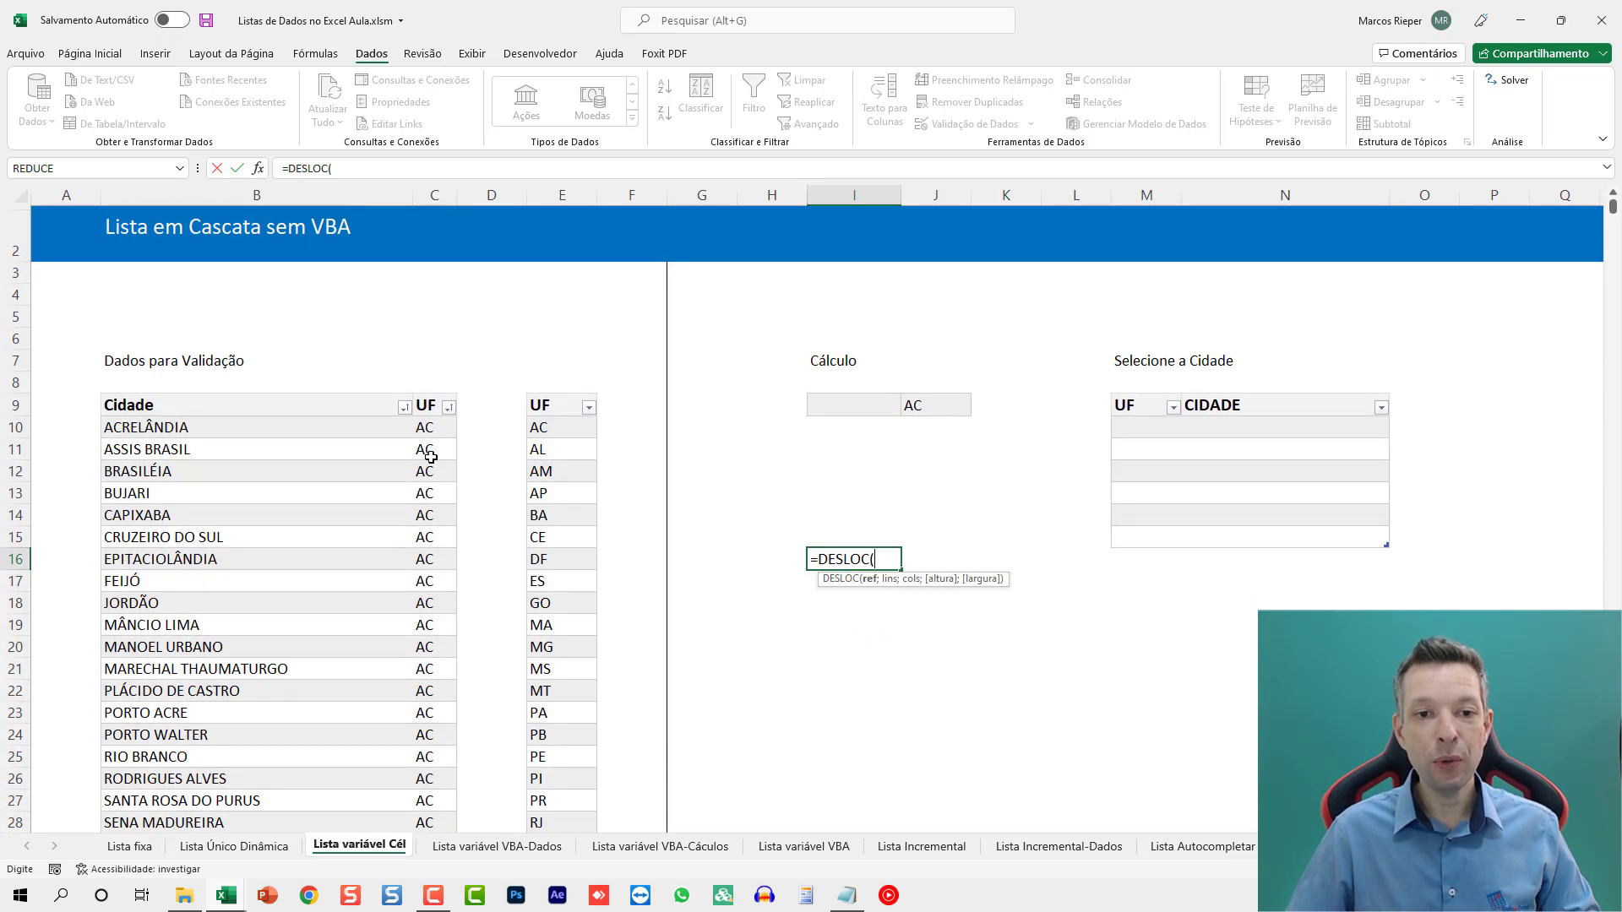
scroll(712, 556, "up", 3)
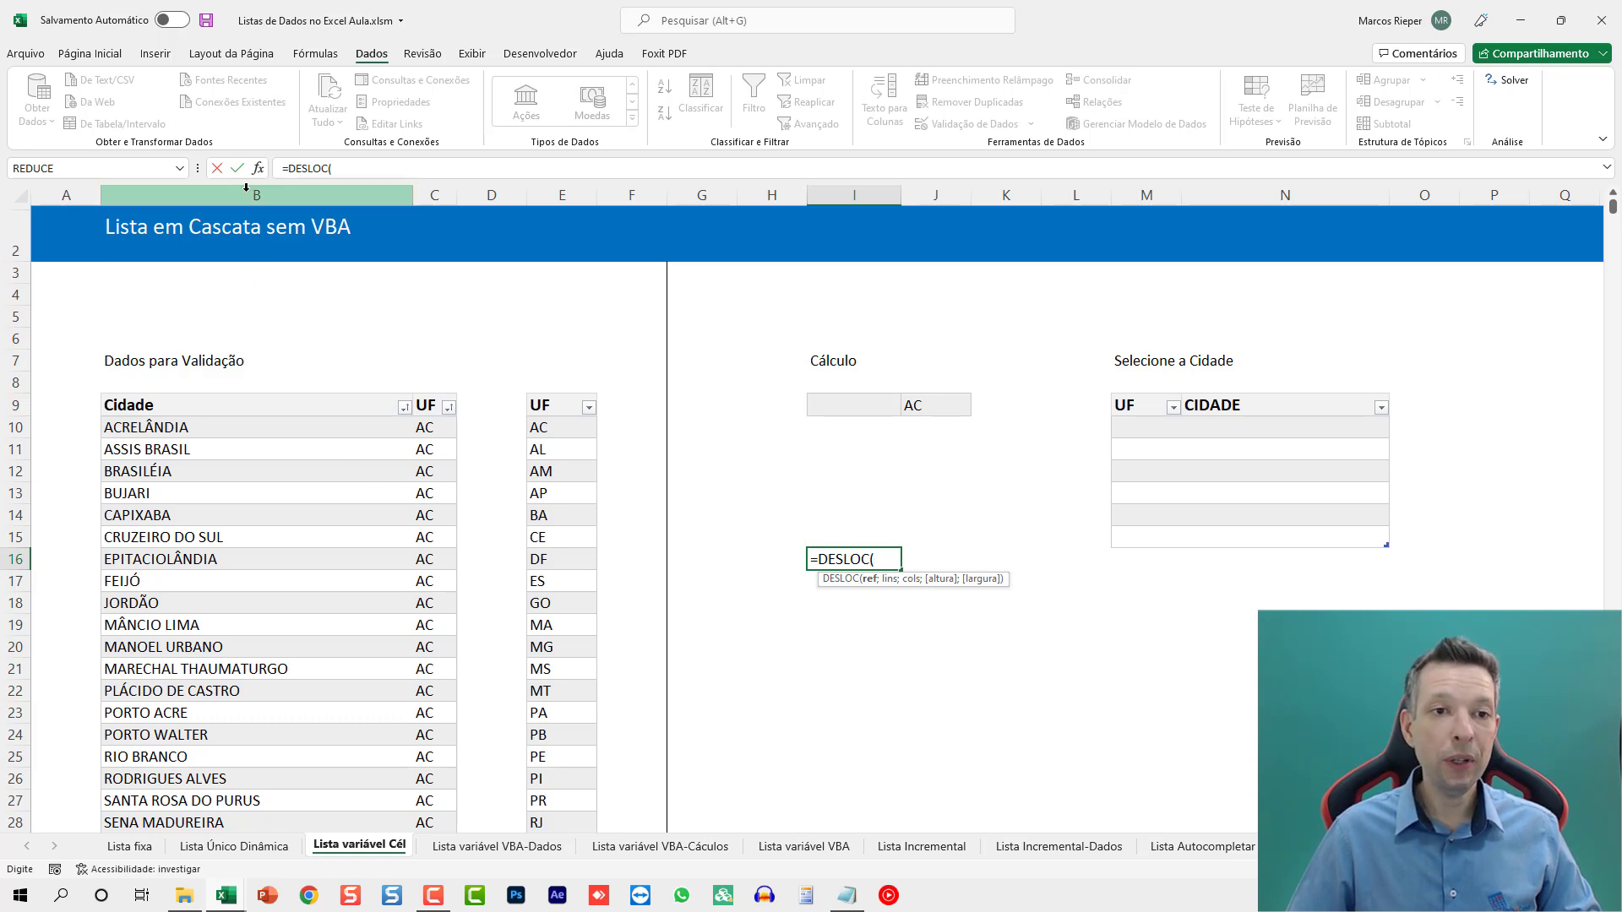
left_click(198, 416)
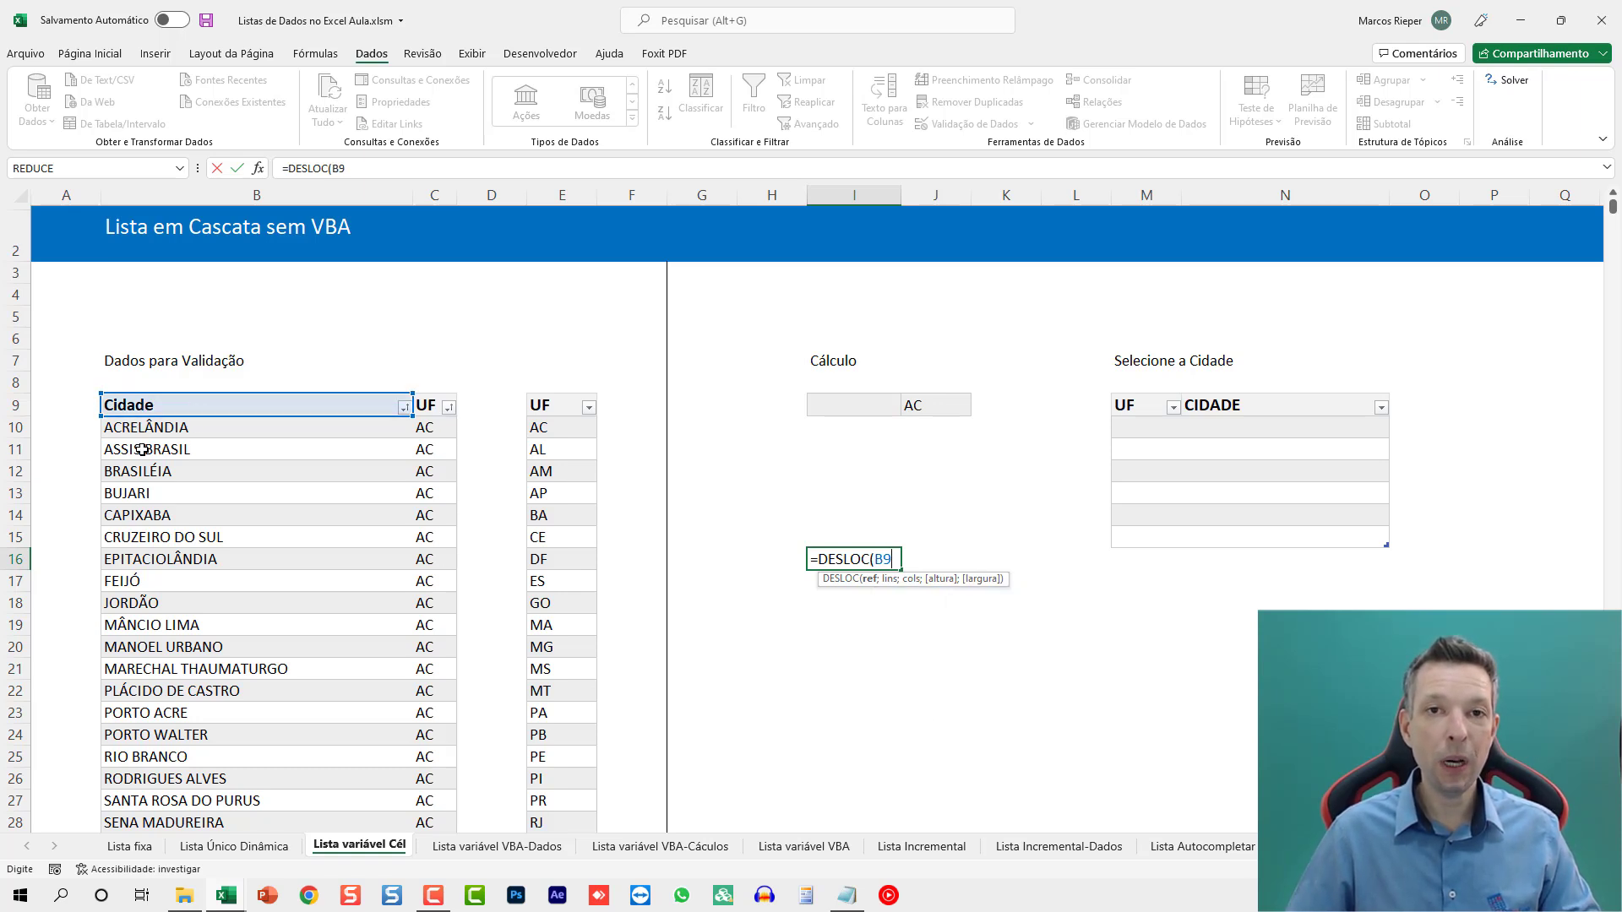
key("F4")
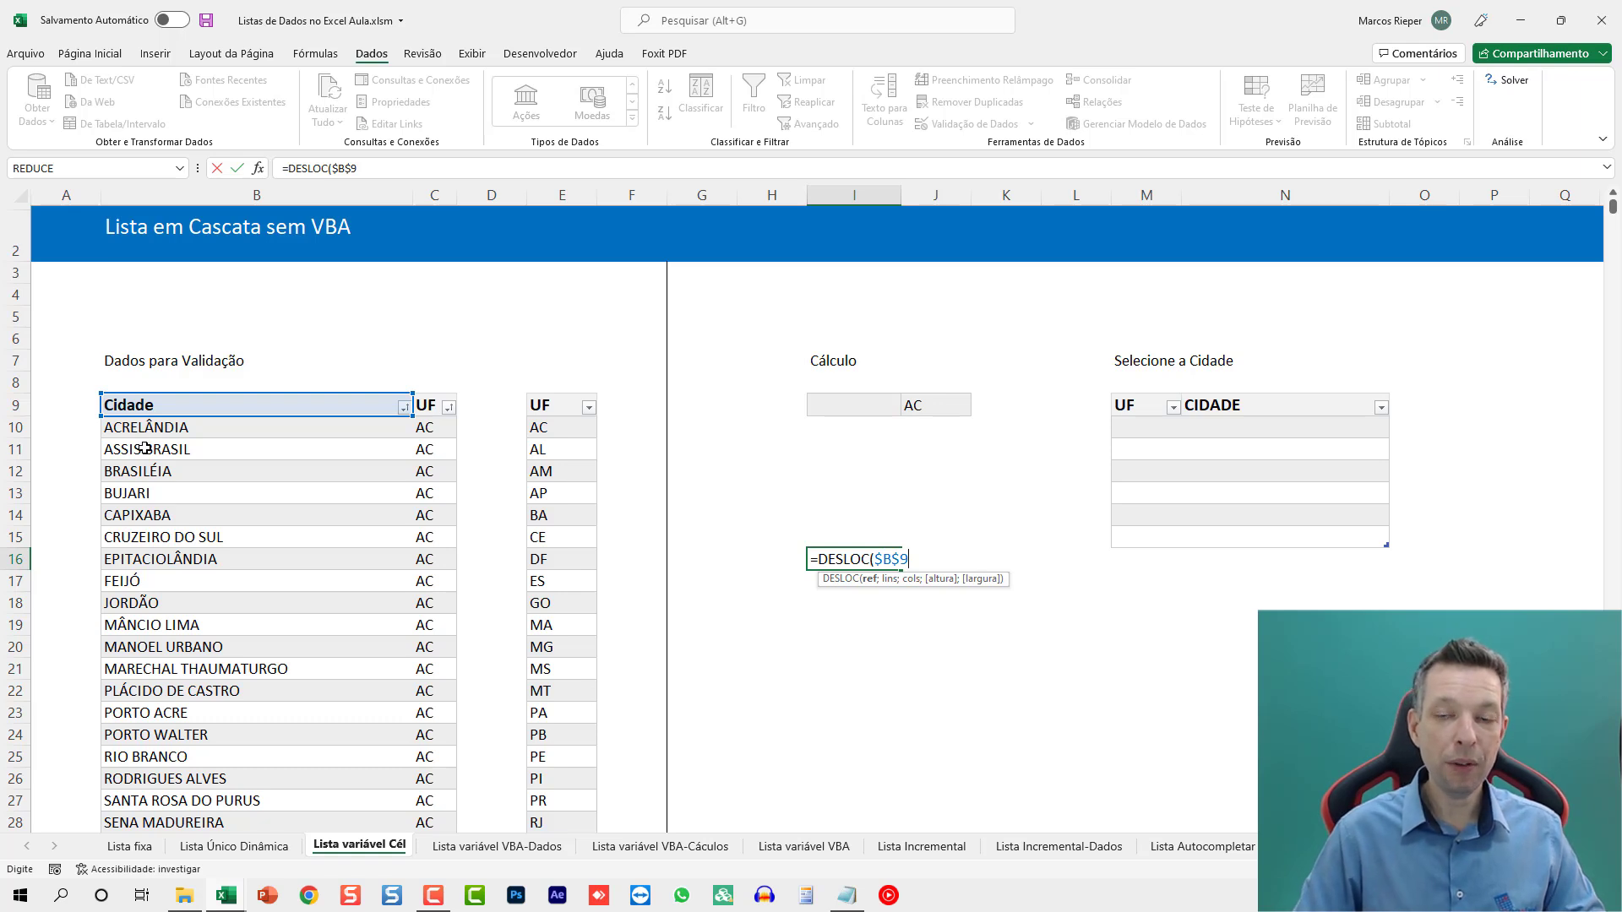
type(";")
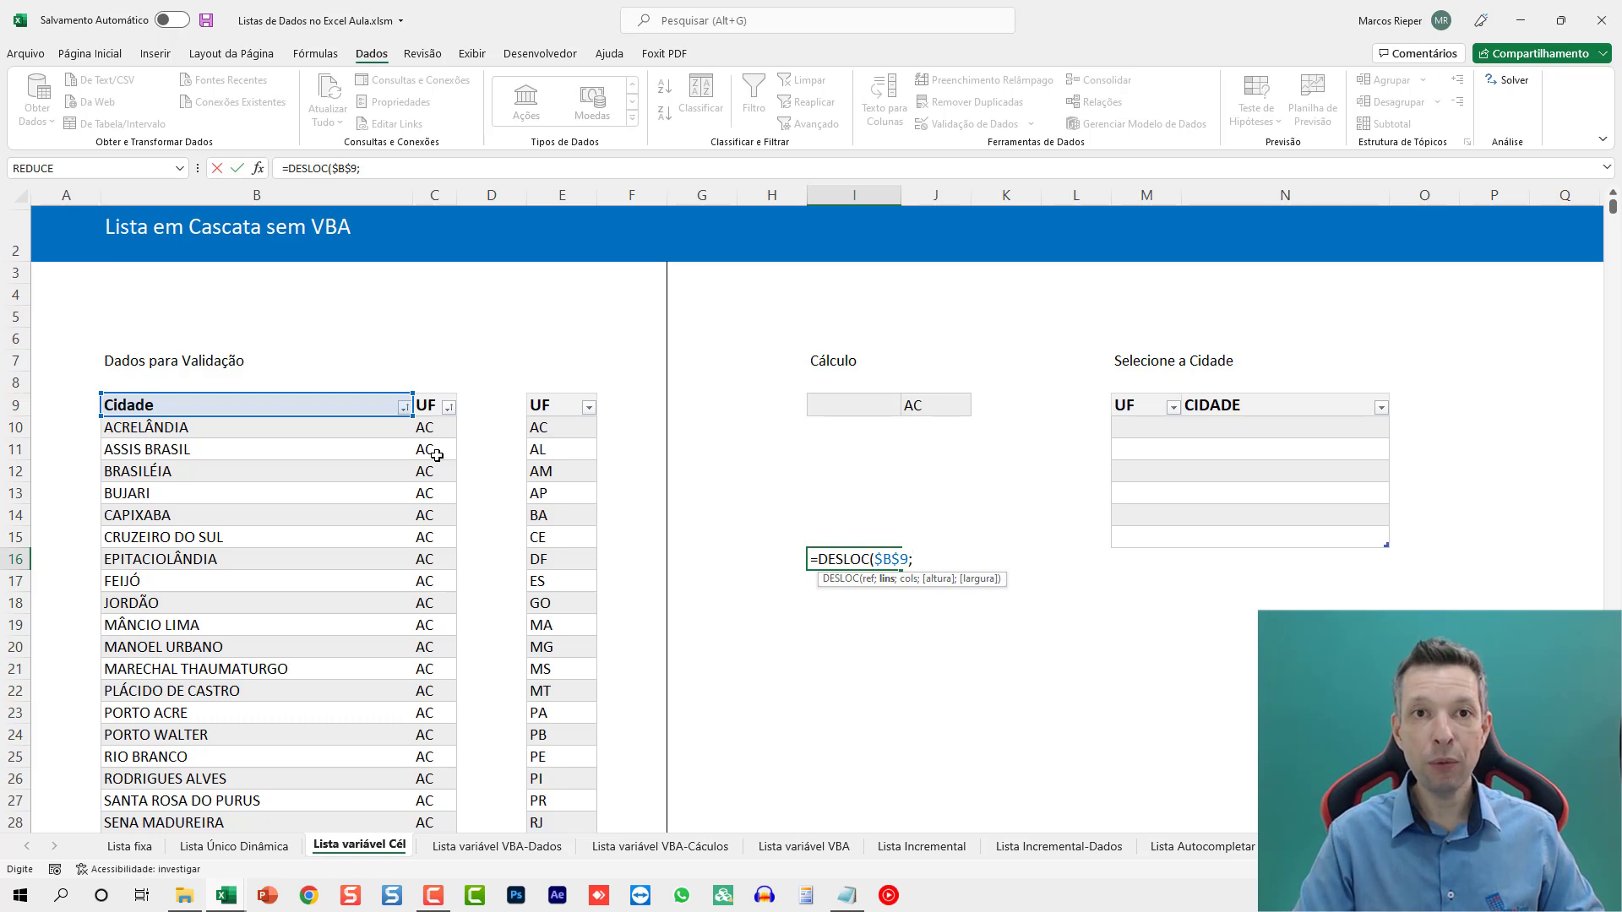
Step: Set the DESLOC rows argument to an exact-match CORRESP of J9 in the city table's UF column, Tabela3614[UF]
type("CORRESP(")
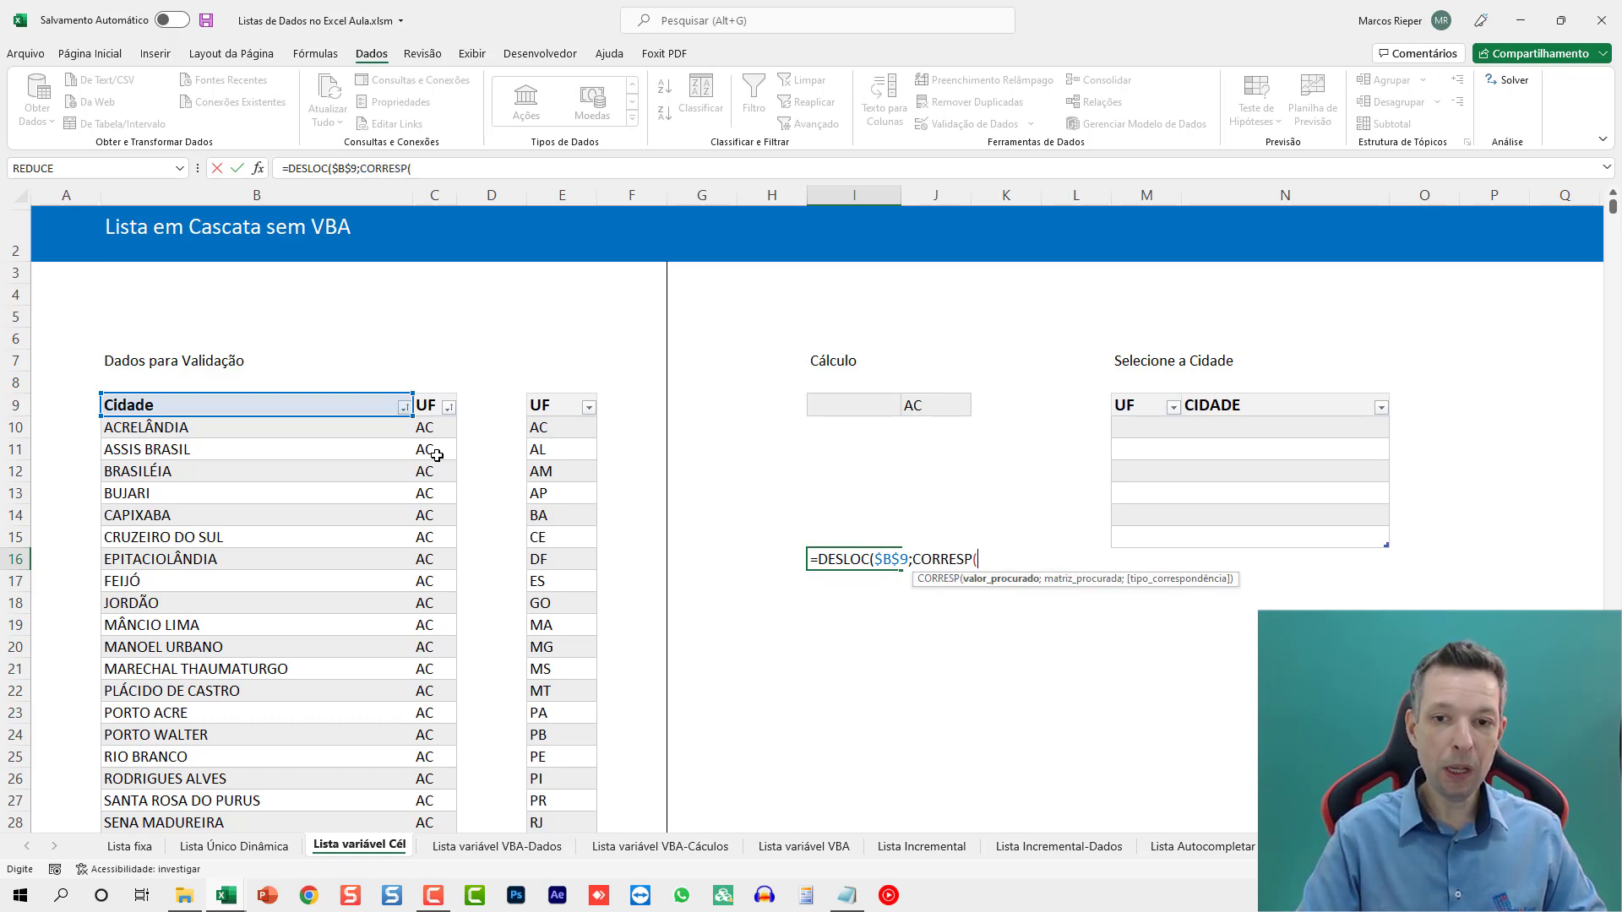
left_click(921, 406)
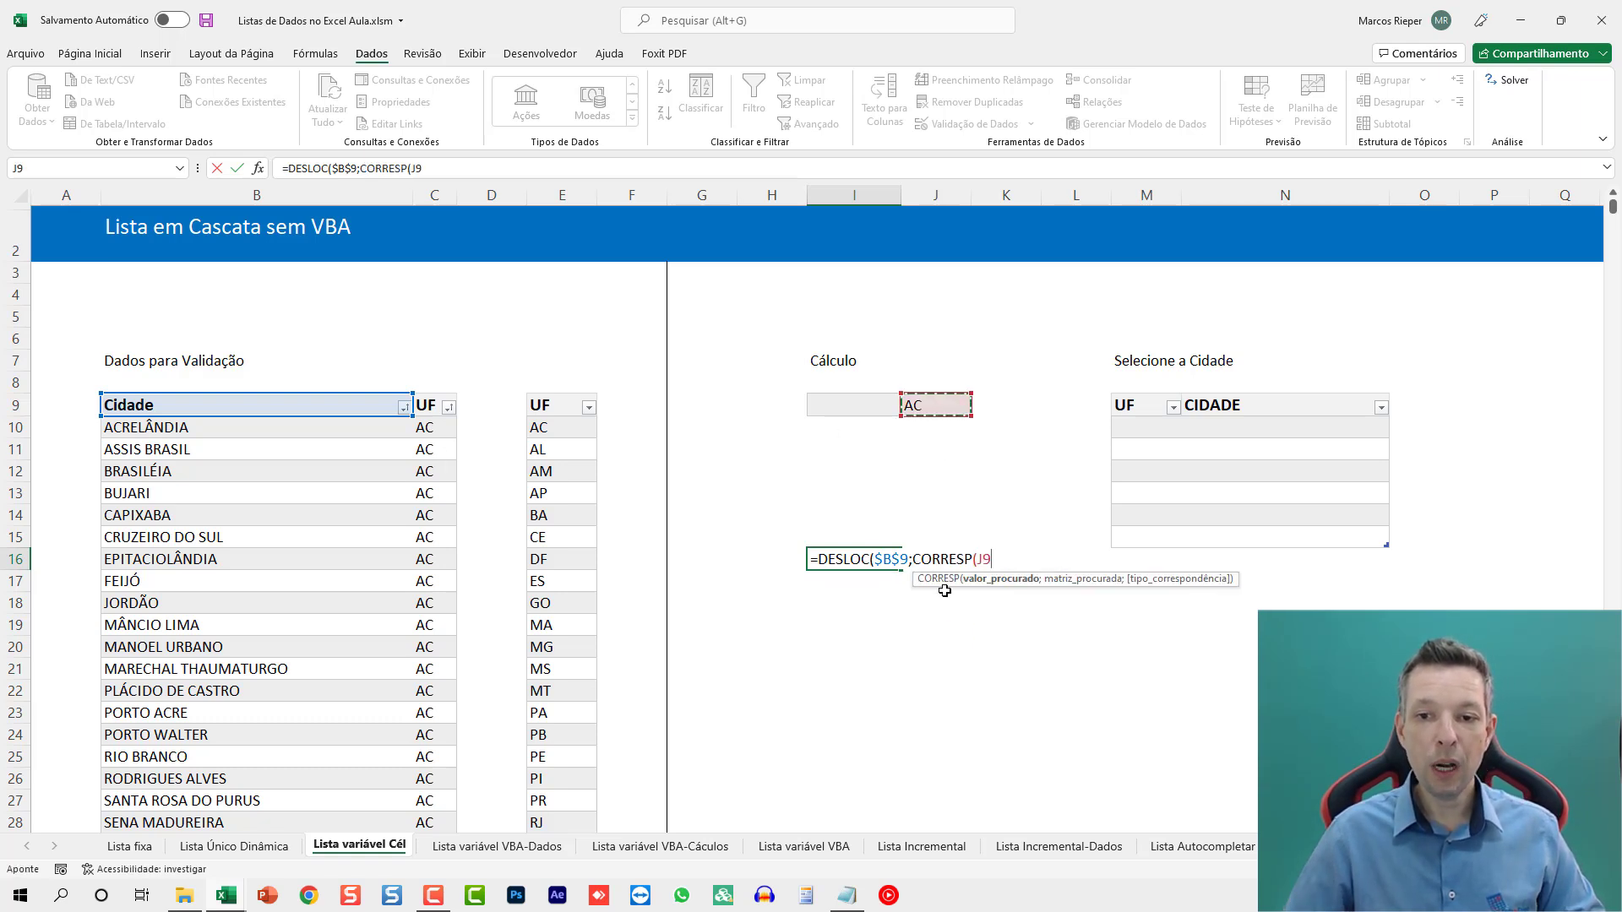
type(";")
left_click(419, 438)
key("ctrl+shift+Down")
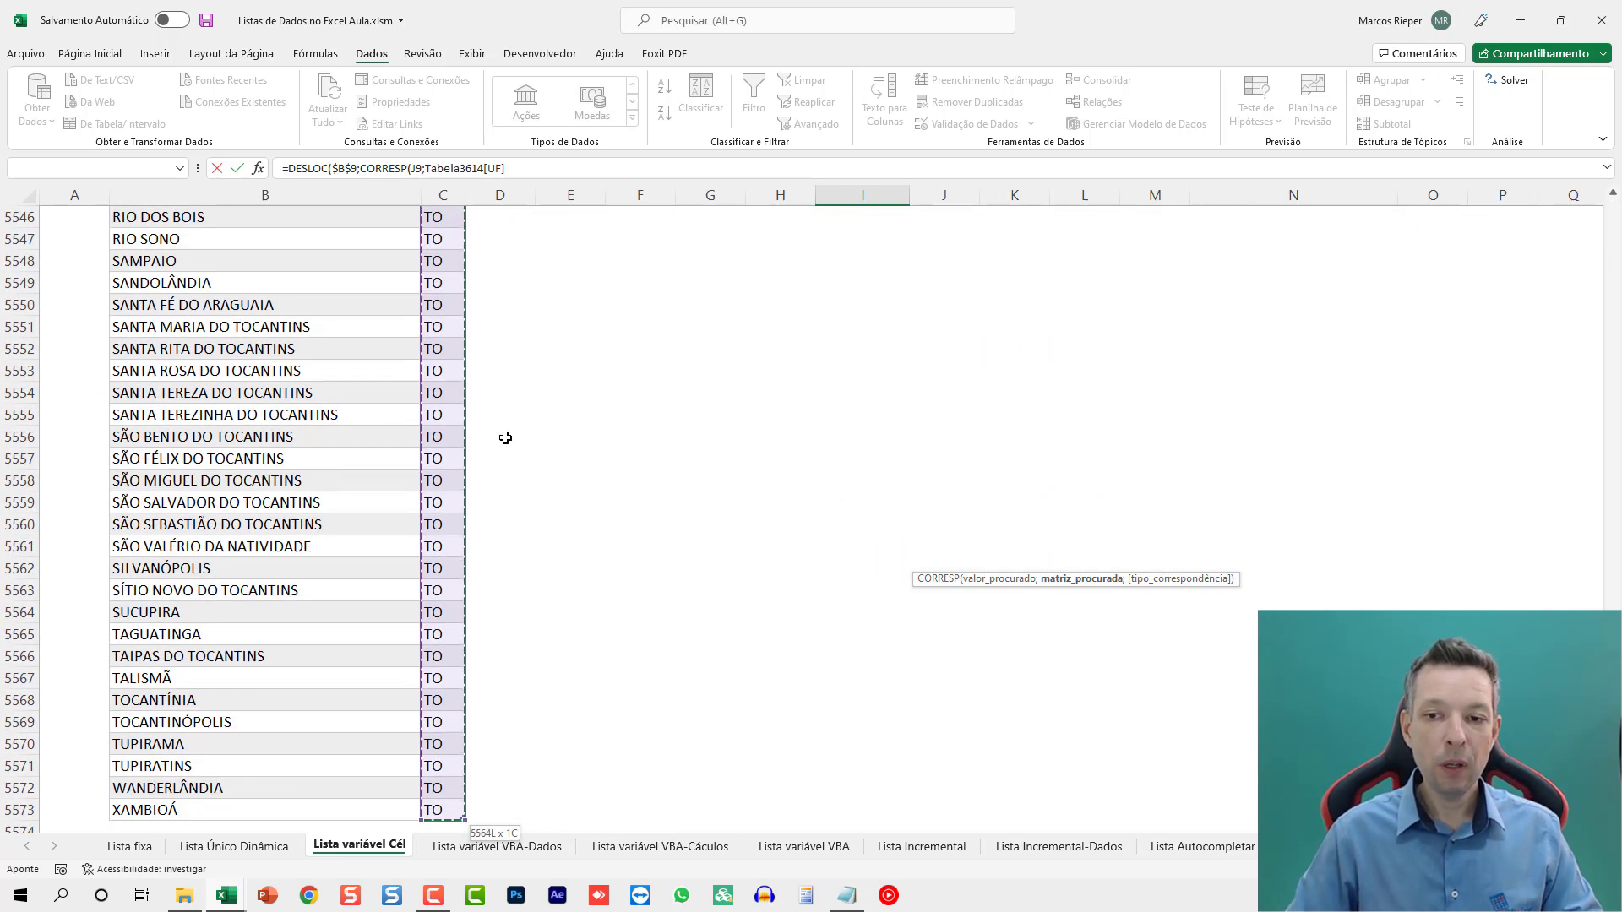
type(";0")
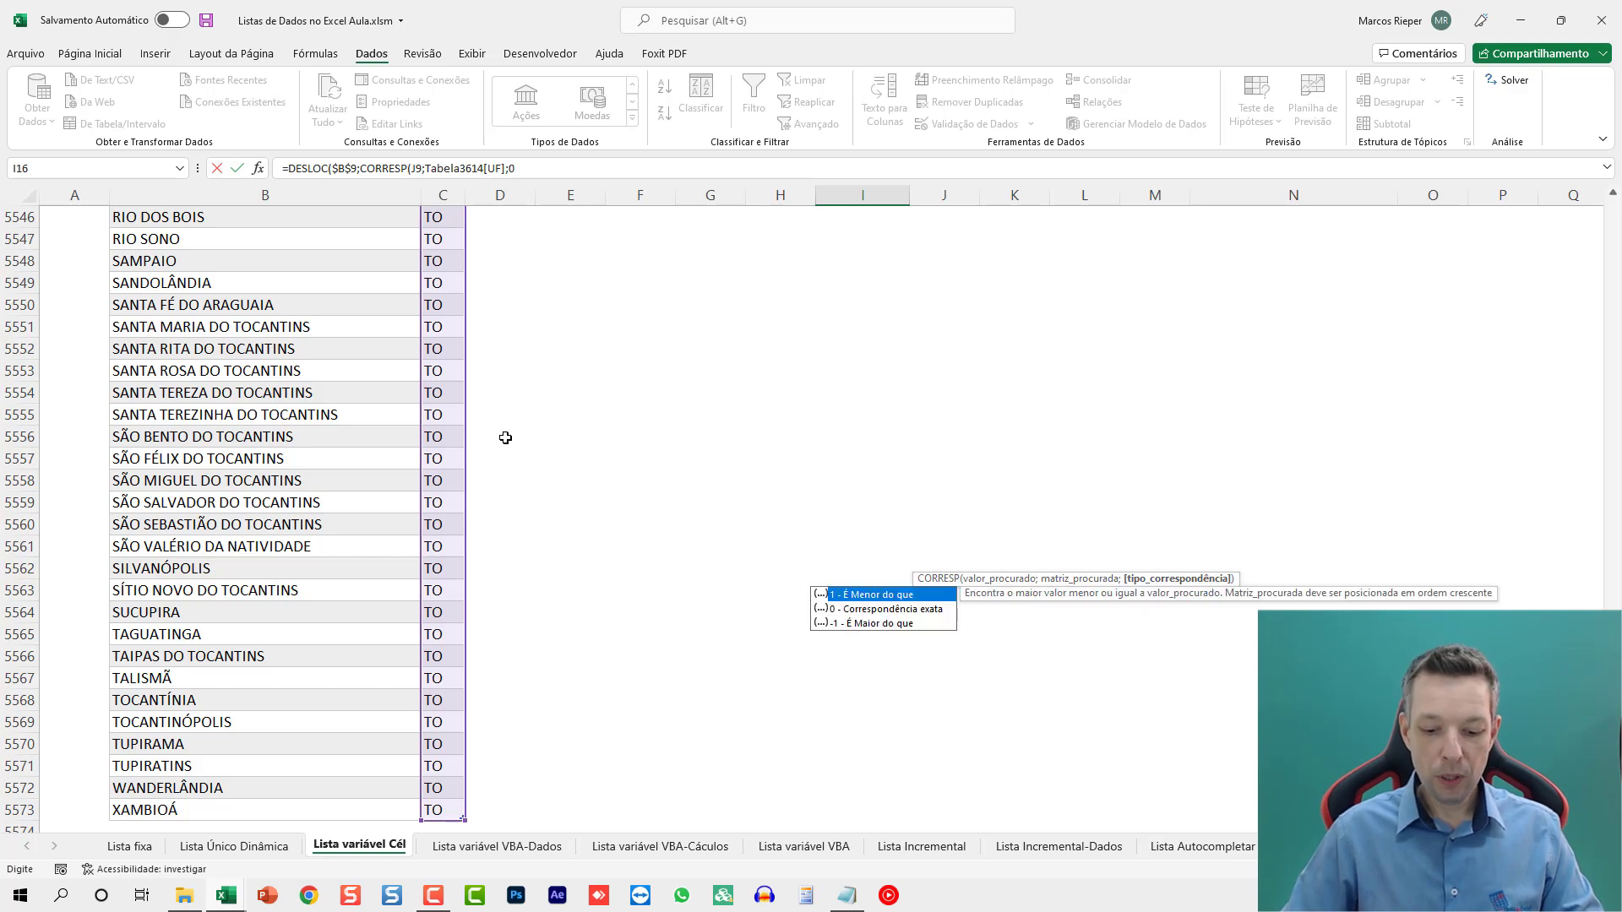
type(")")
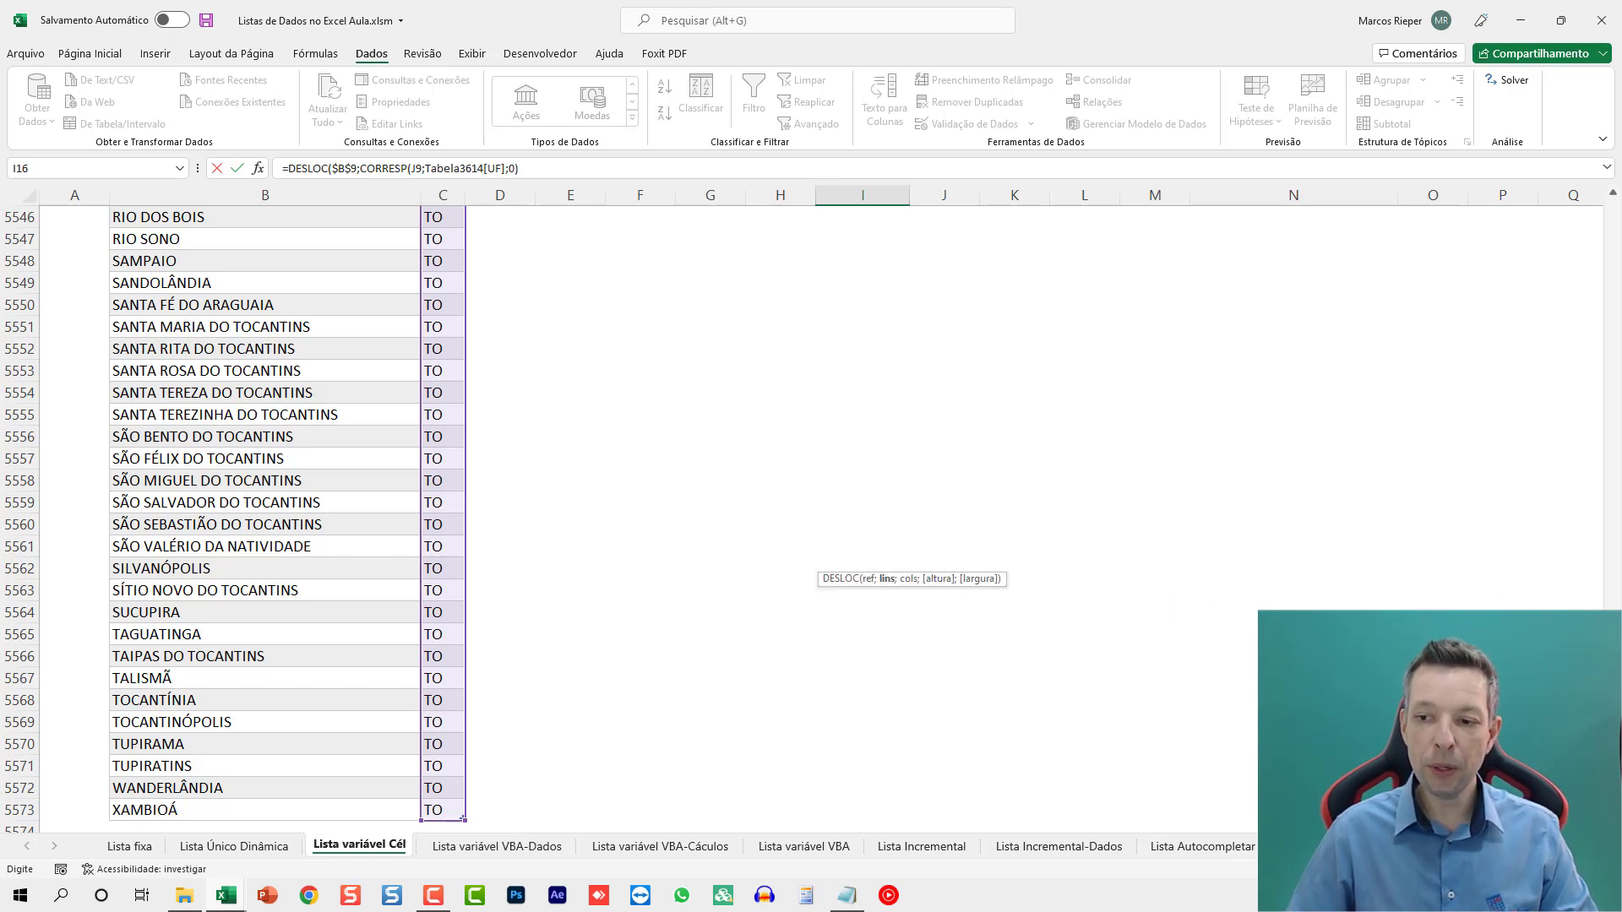
left_click_drag(1612, 824, 1612, 207)
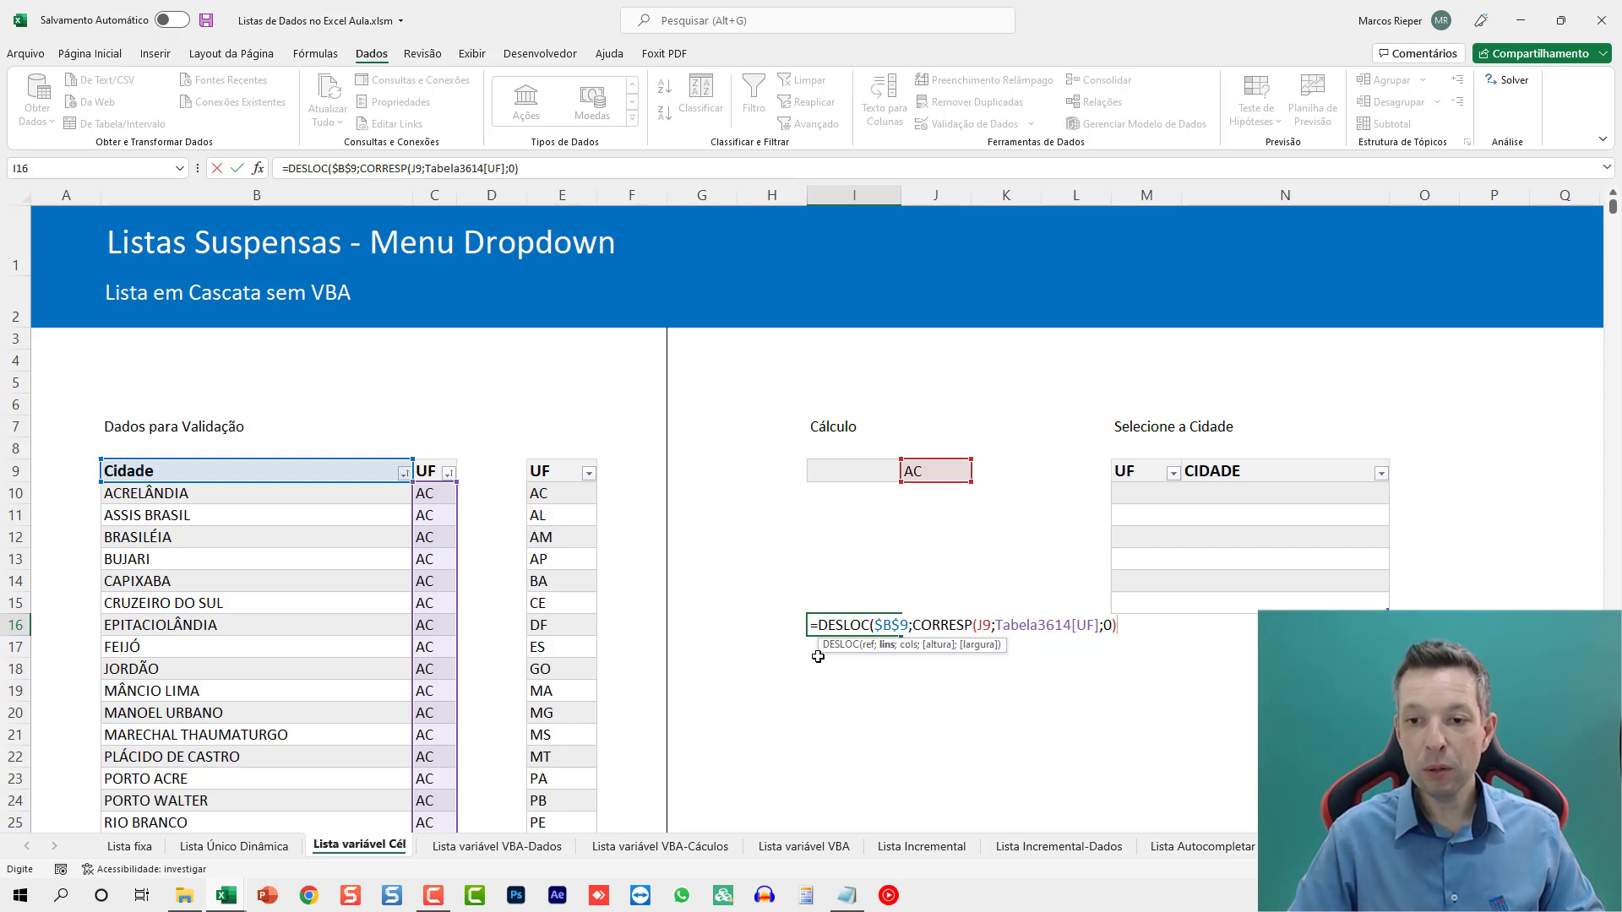
Step: Leave the DESLOC columns argument empty and begin the height argument with CONT.SE, counting J9 in Tabela3614[UF]
type(";")
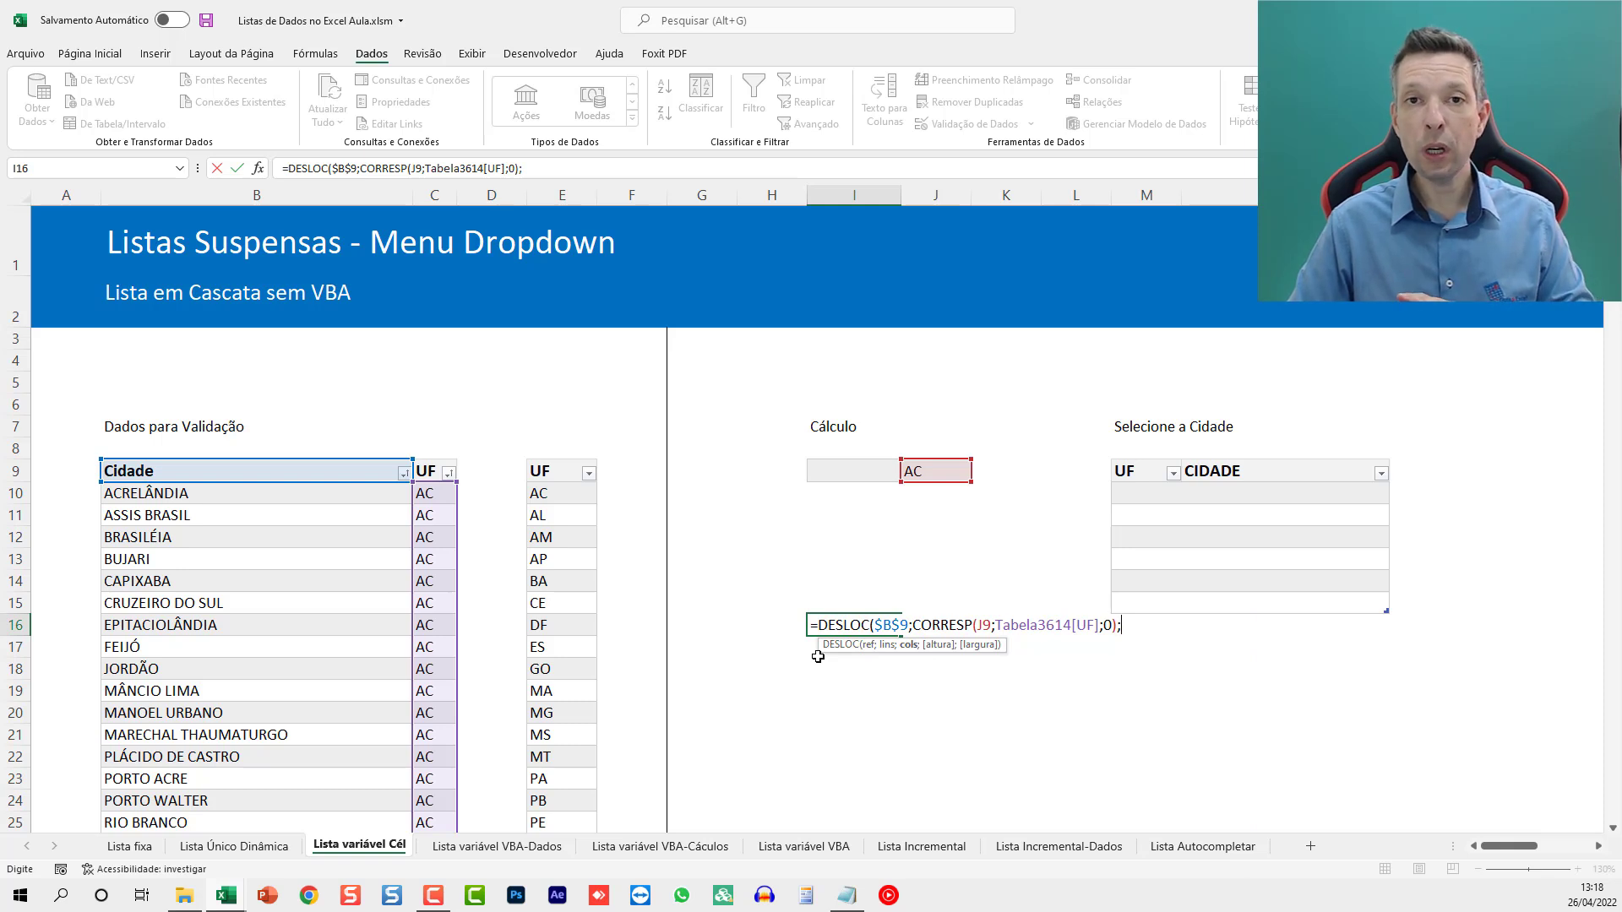
type(";")
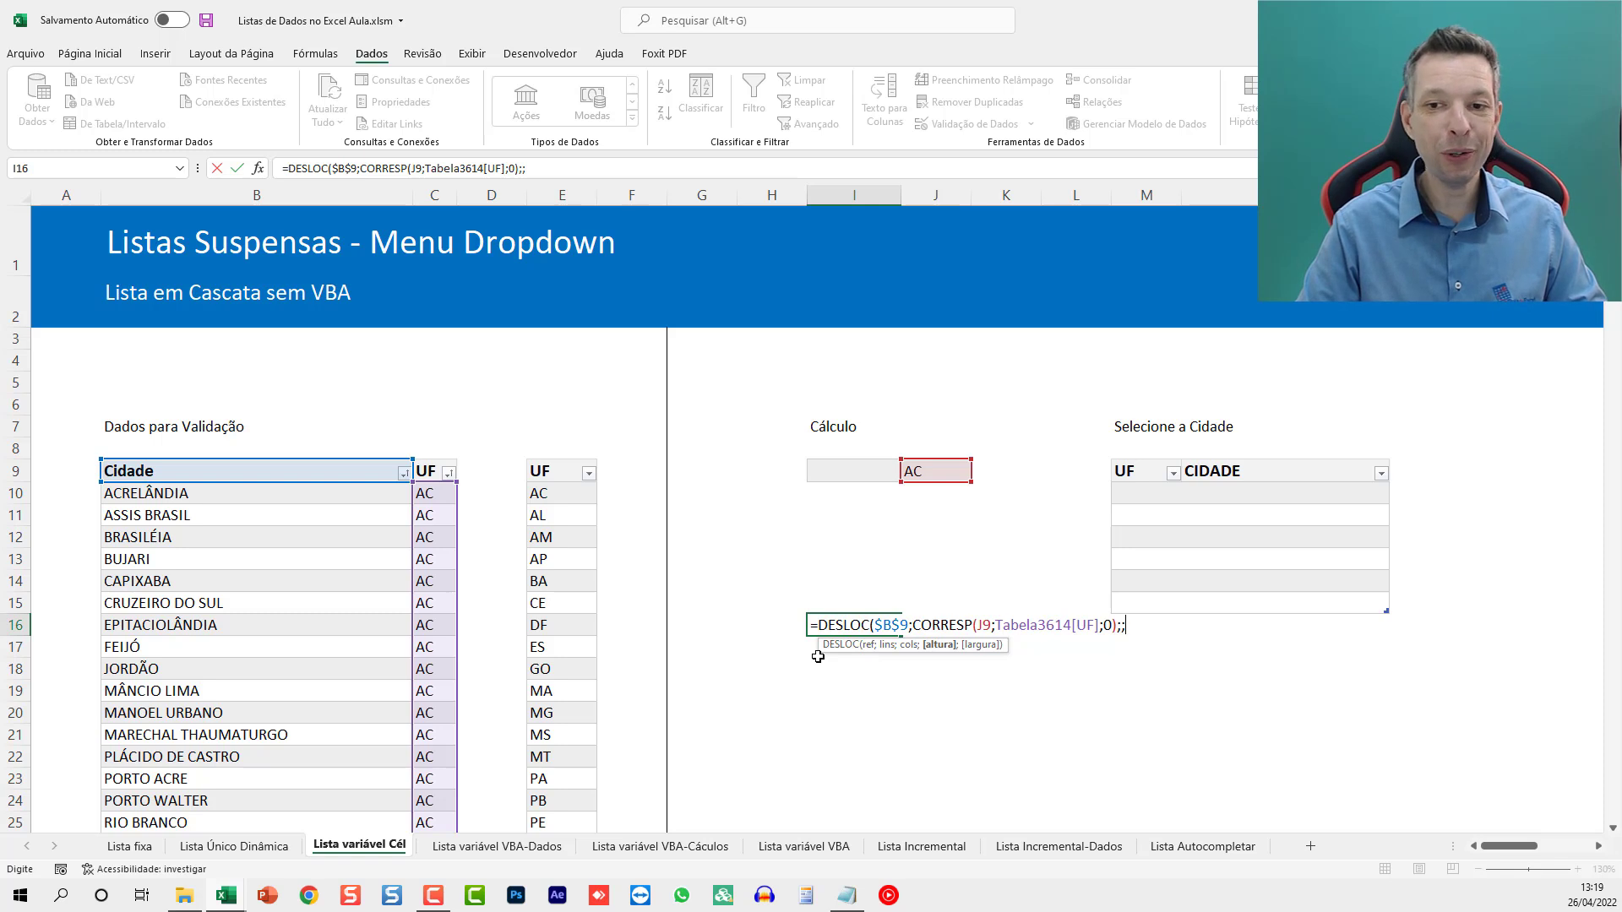
type("CONT.SE")
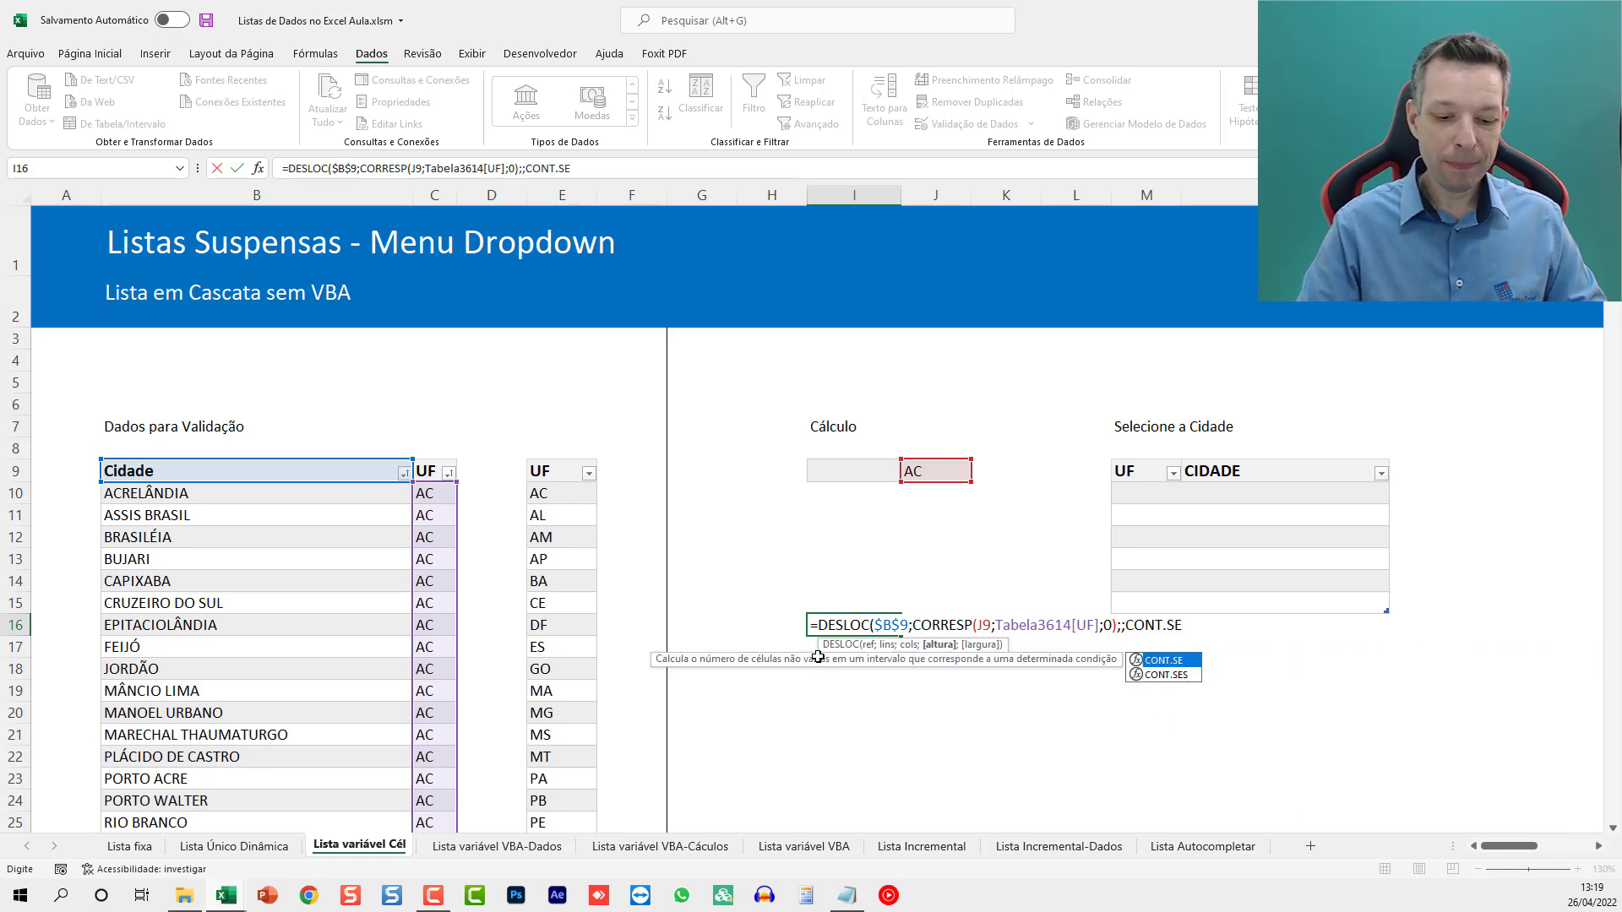
type("(")
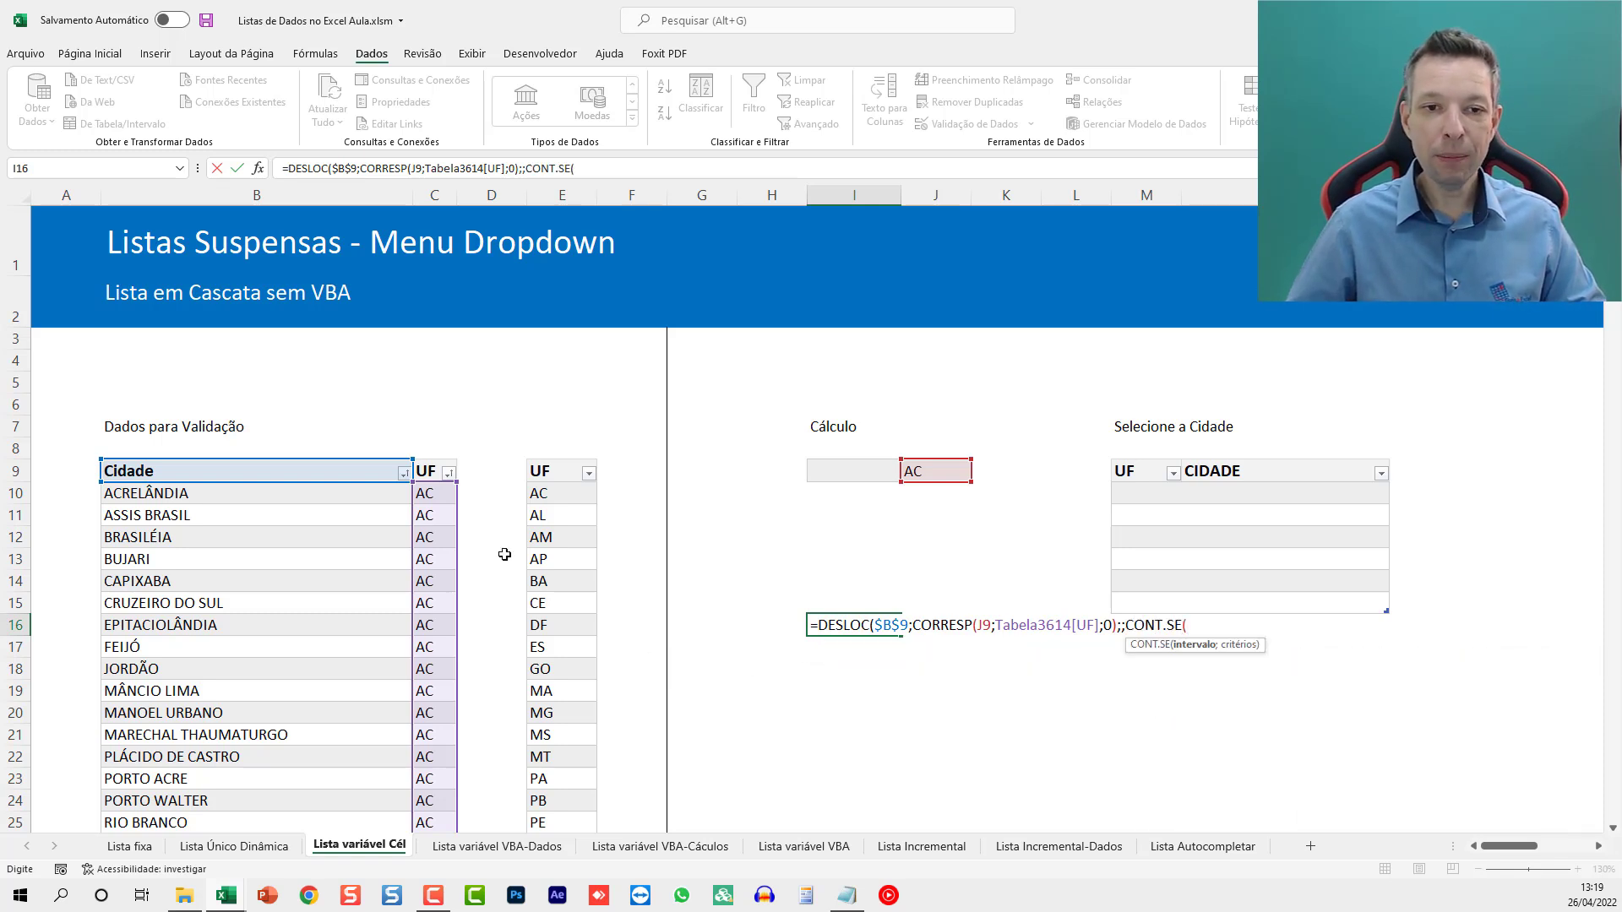
left_click_drag(997, 629, 1103, 629)
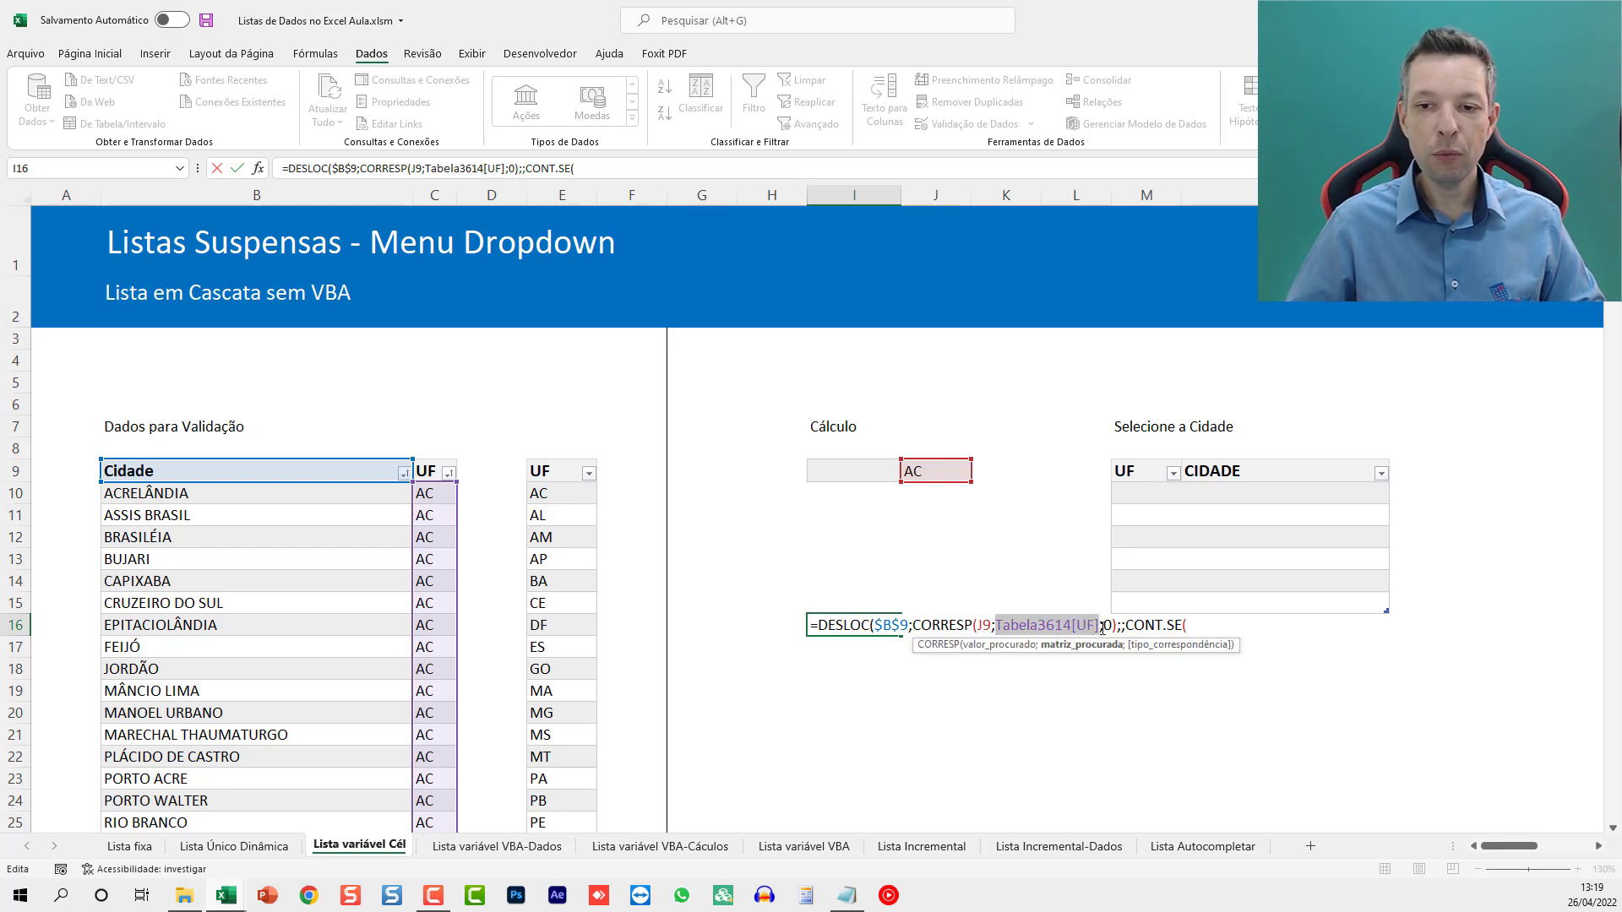
key("ctrl+c")
key("End")
key("ctrl+v")
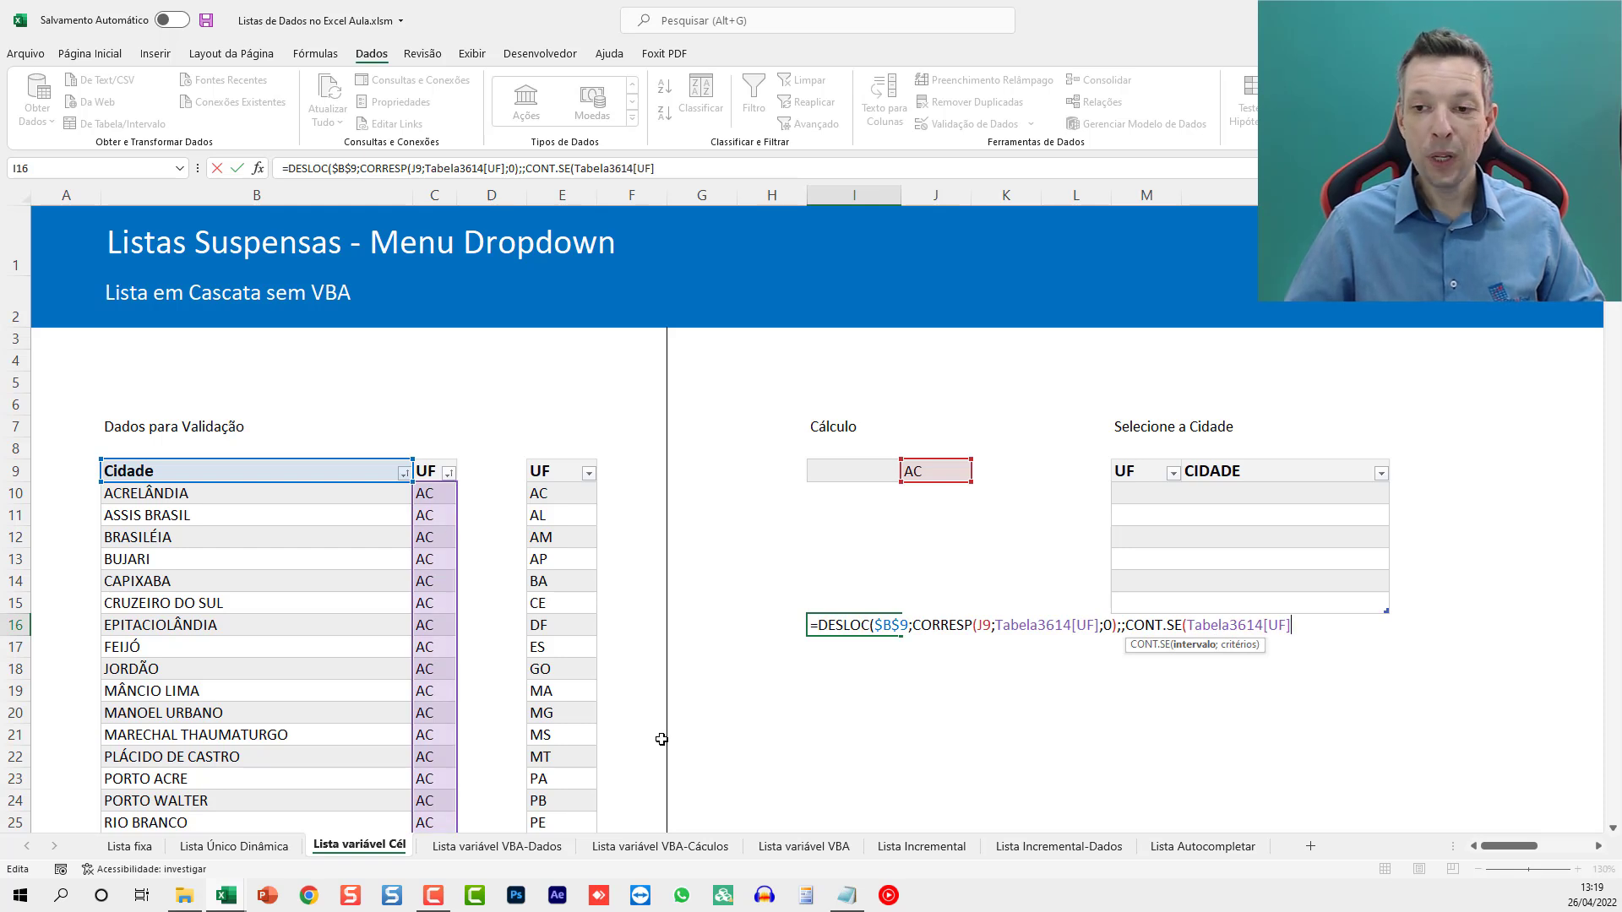
type(";")
left_click(940, 472)
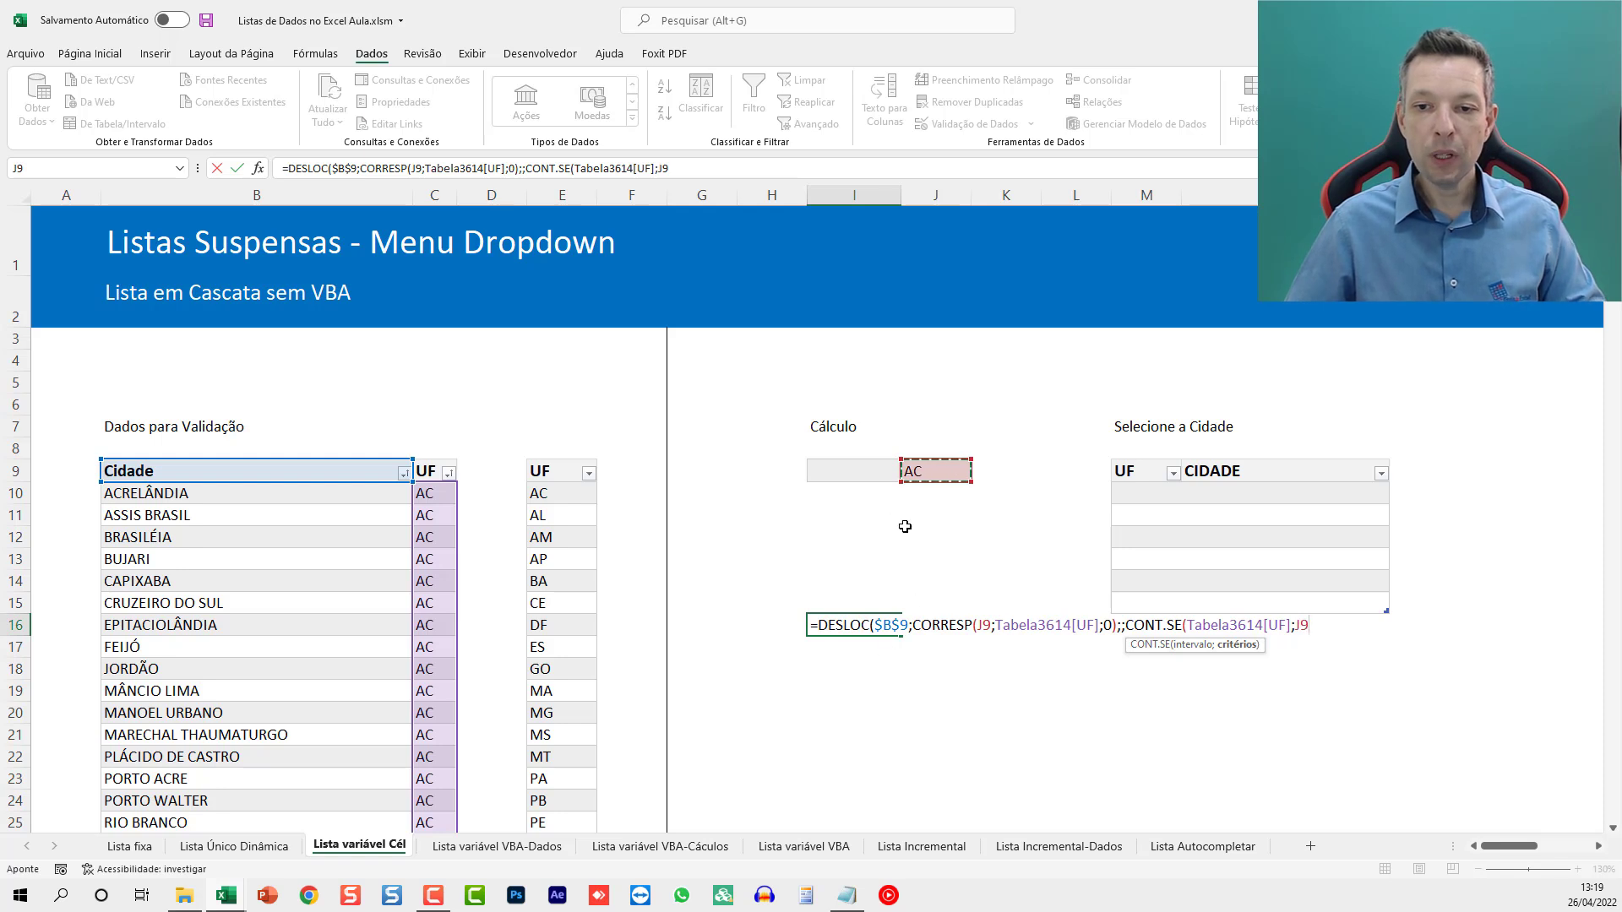
Step: Make both J9 references in the formula absolute as $J$9, close CONT.SE and enter the formula in I16
key("F4")
double_click(984, 625)
key("F4")
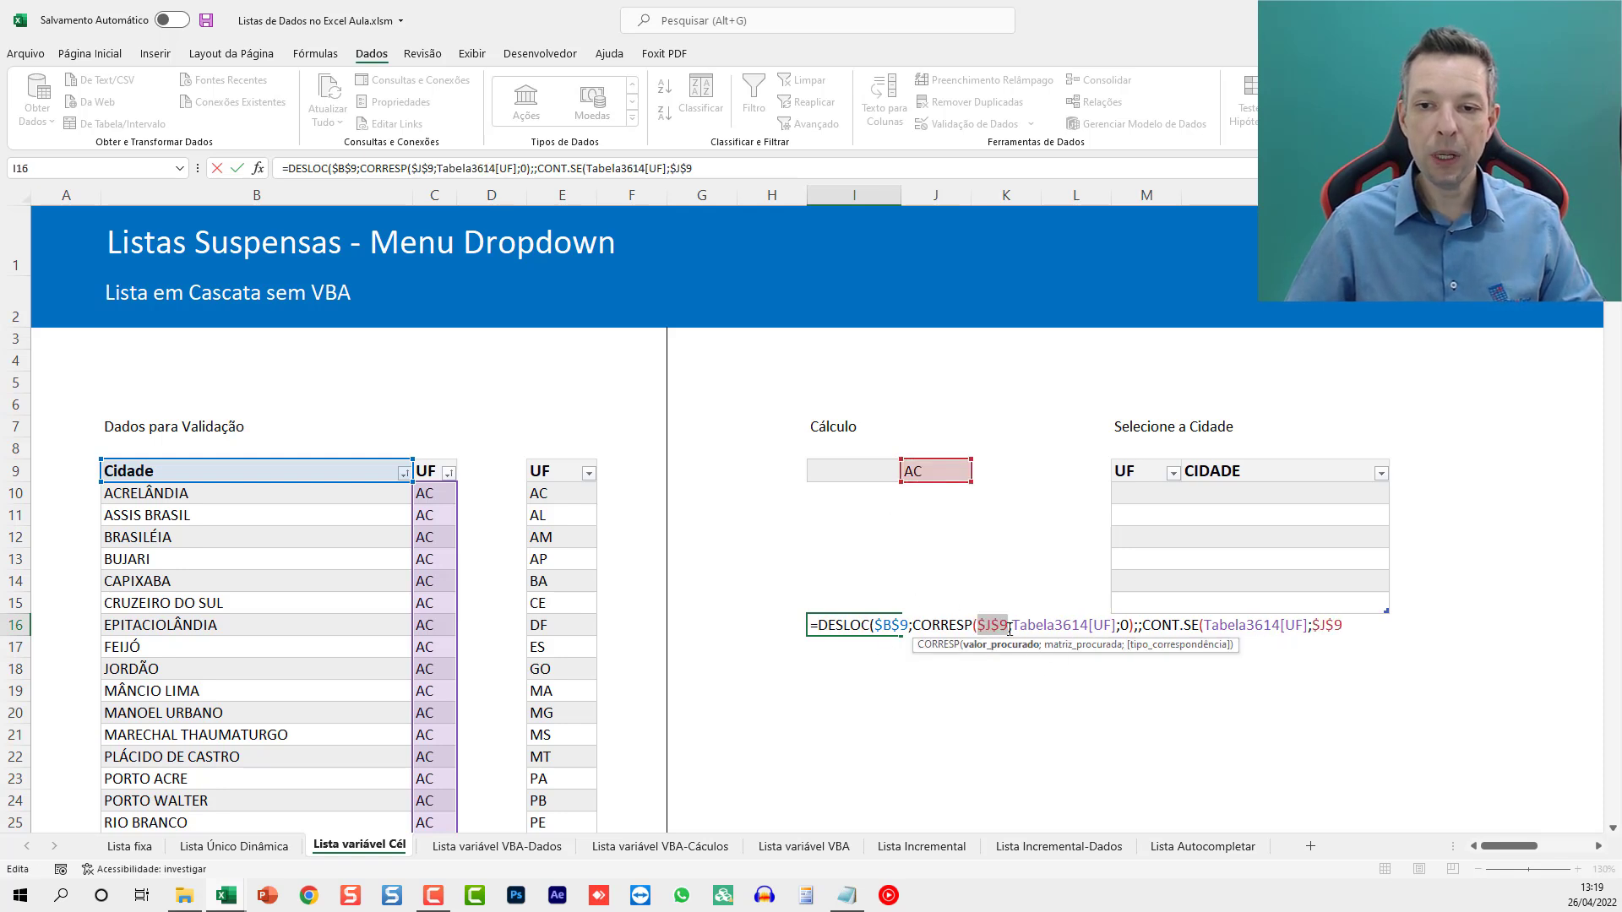
left_click(1348, 622)
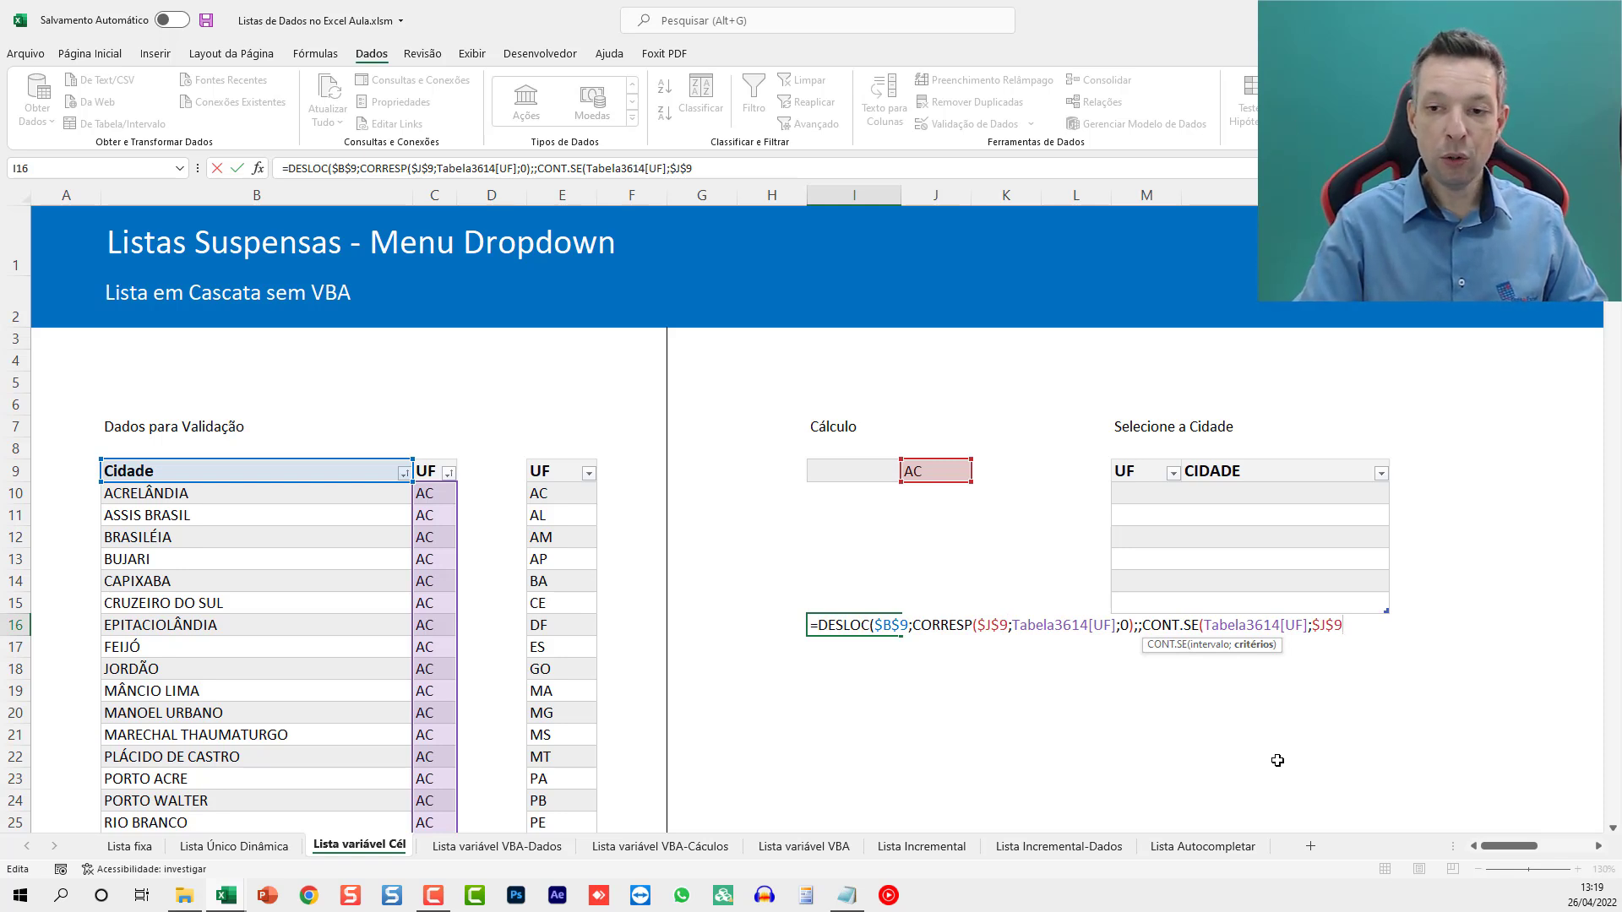
type(")")
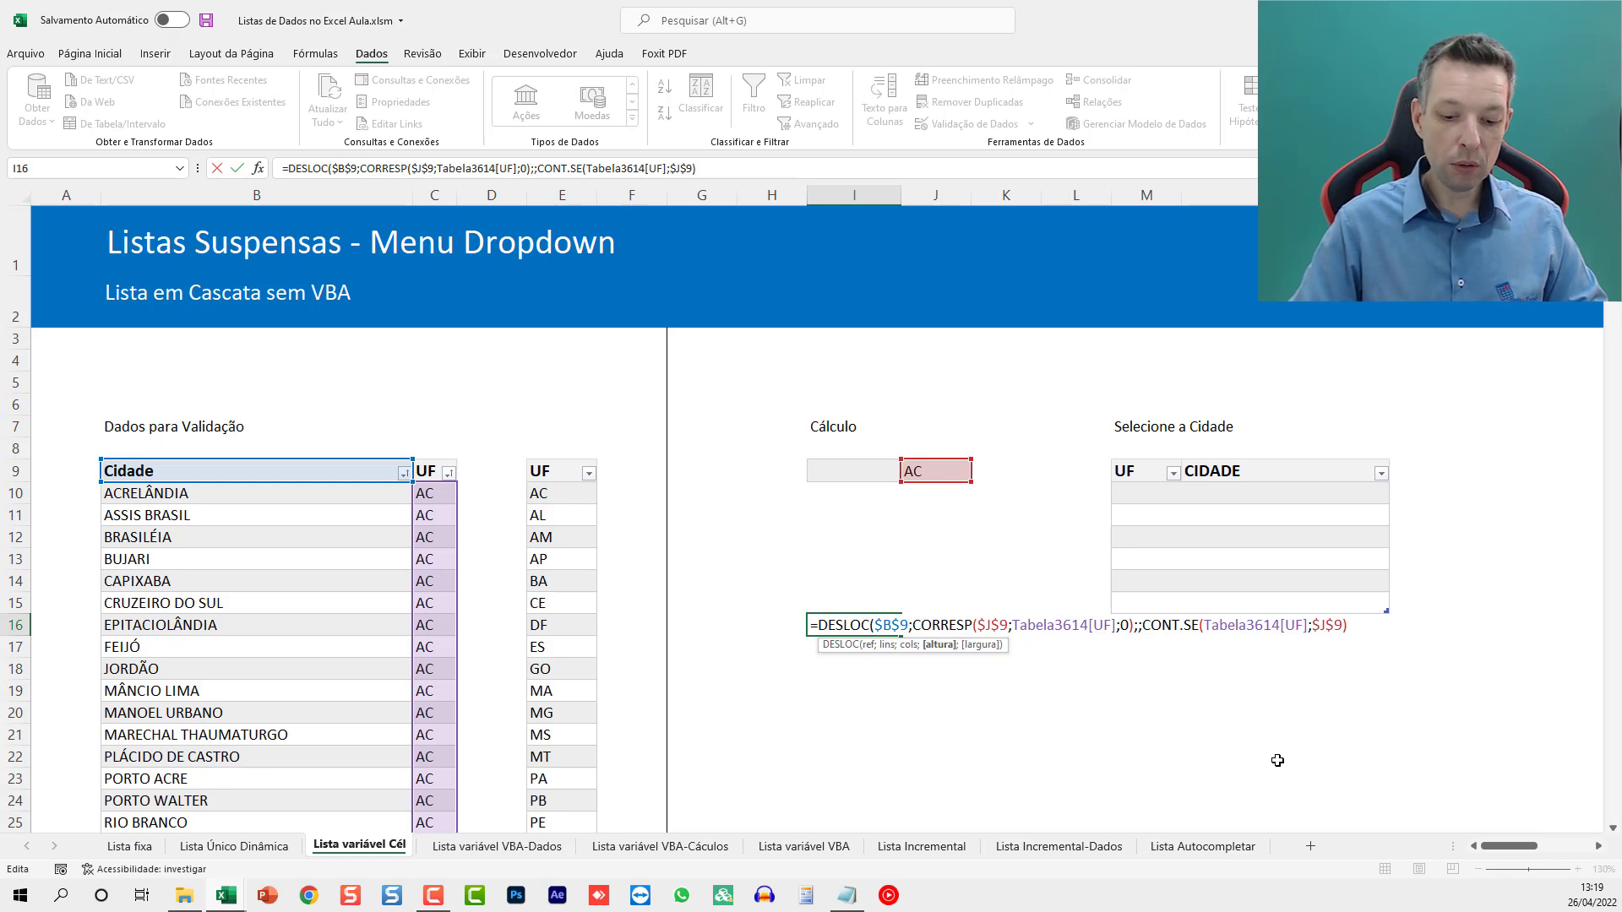
key("Return")
key("Up")
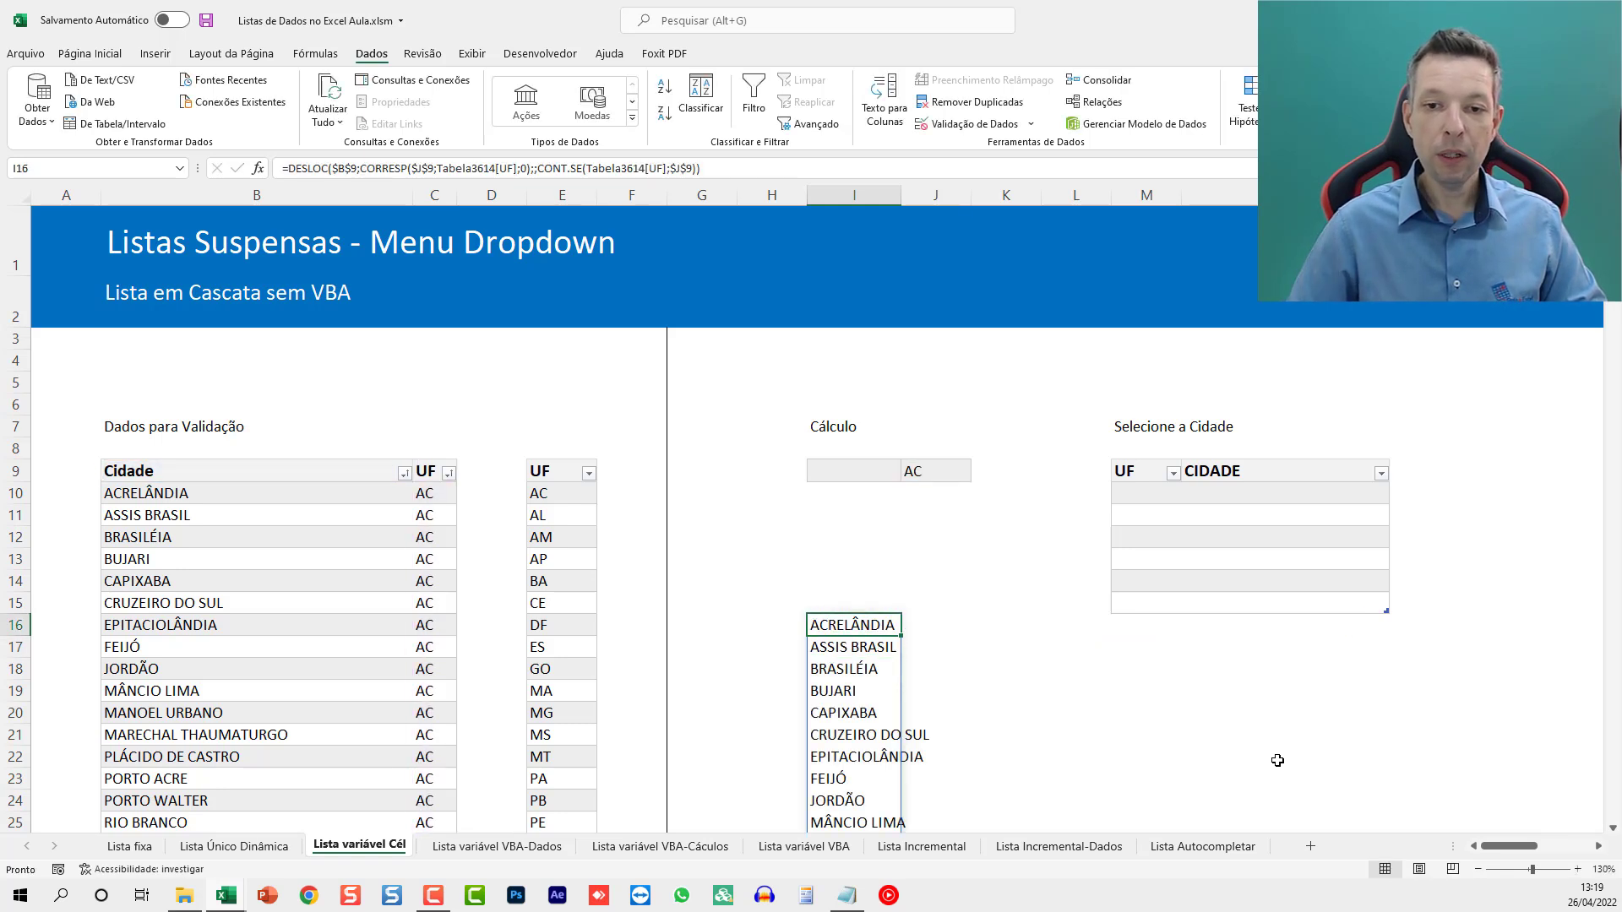
Step: Look through the cities spilled from I16 and test the formula by setting the state code in J9 to DF
scroll(340, 524, "down", 6)
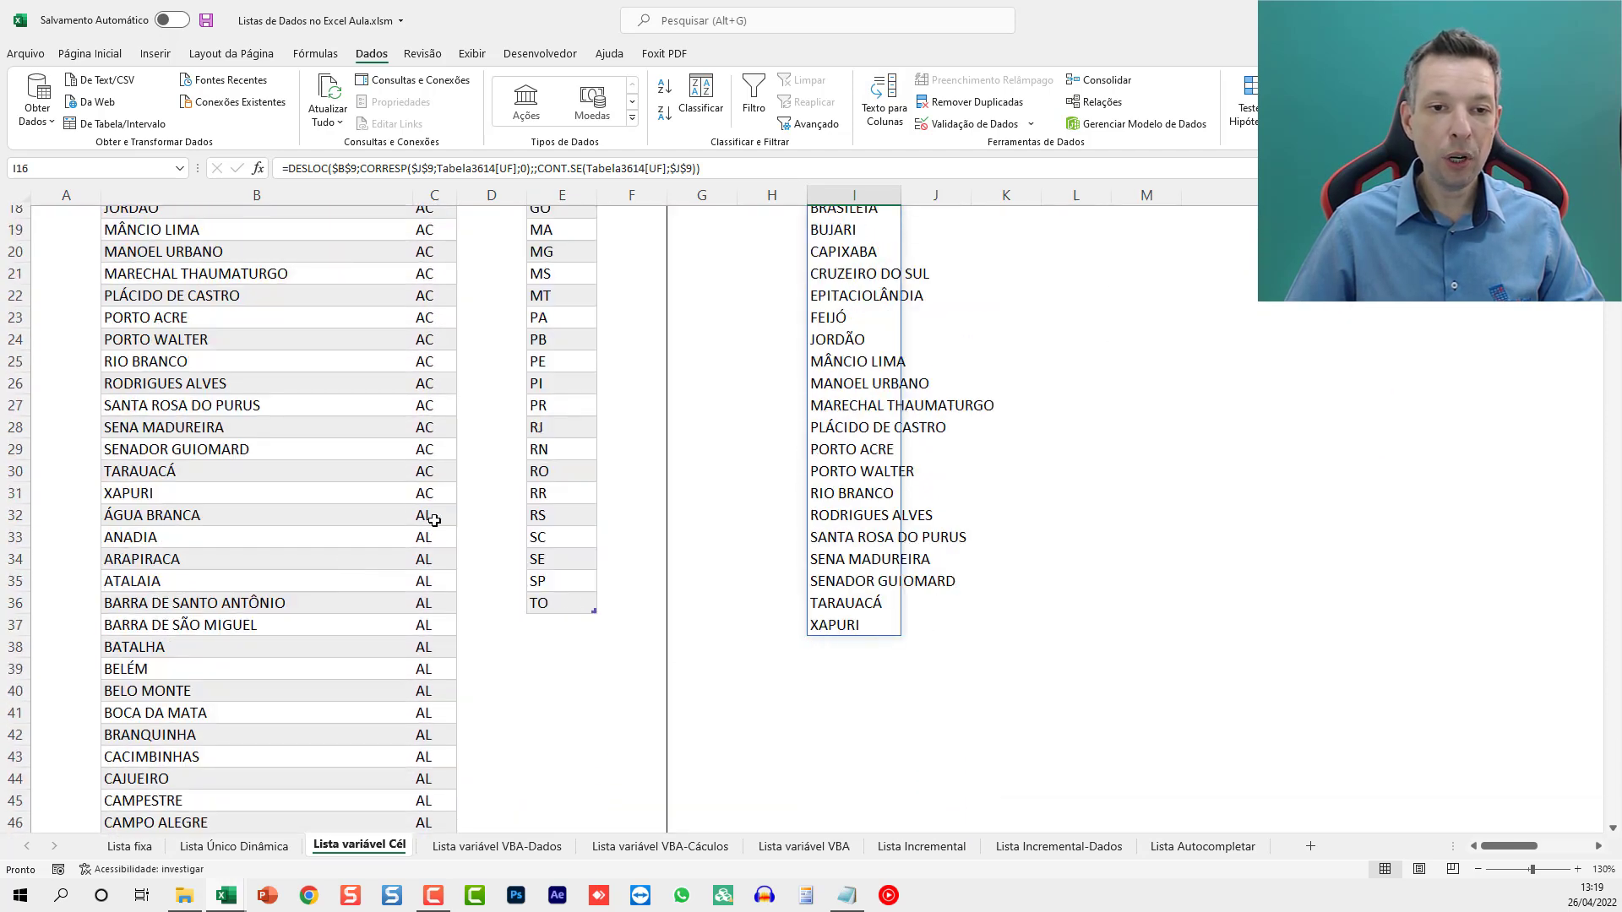
scroll(988, 495, "up", 5)
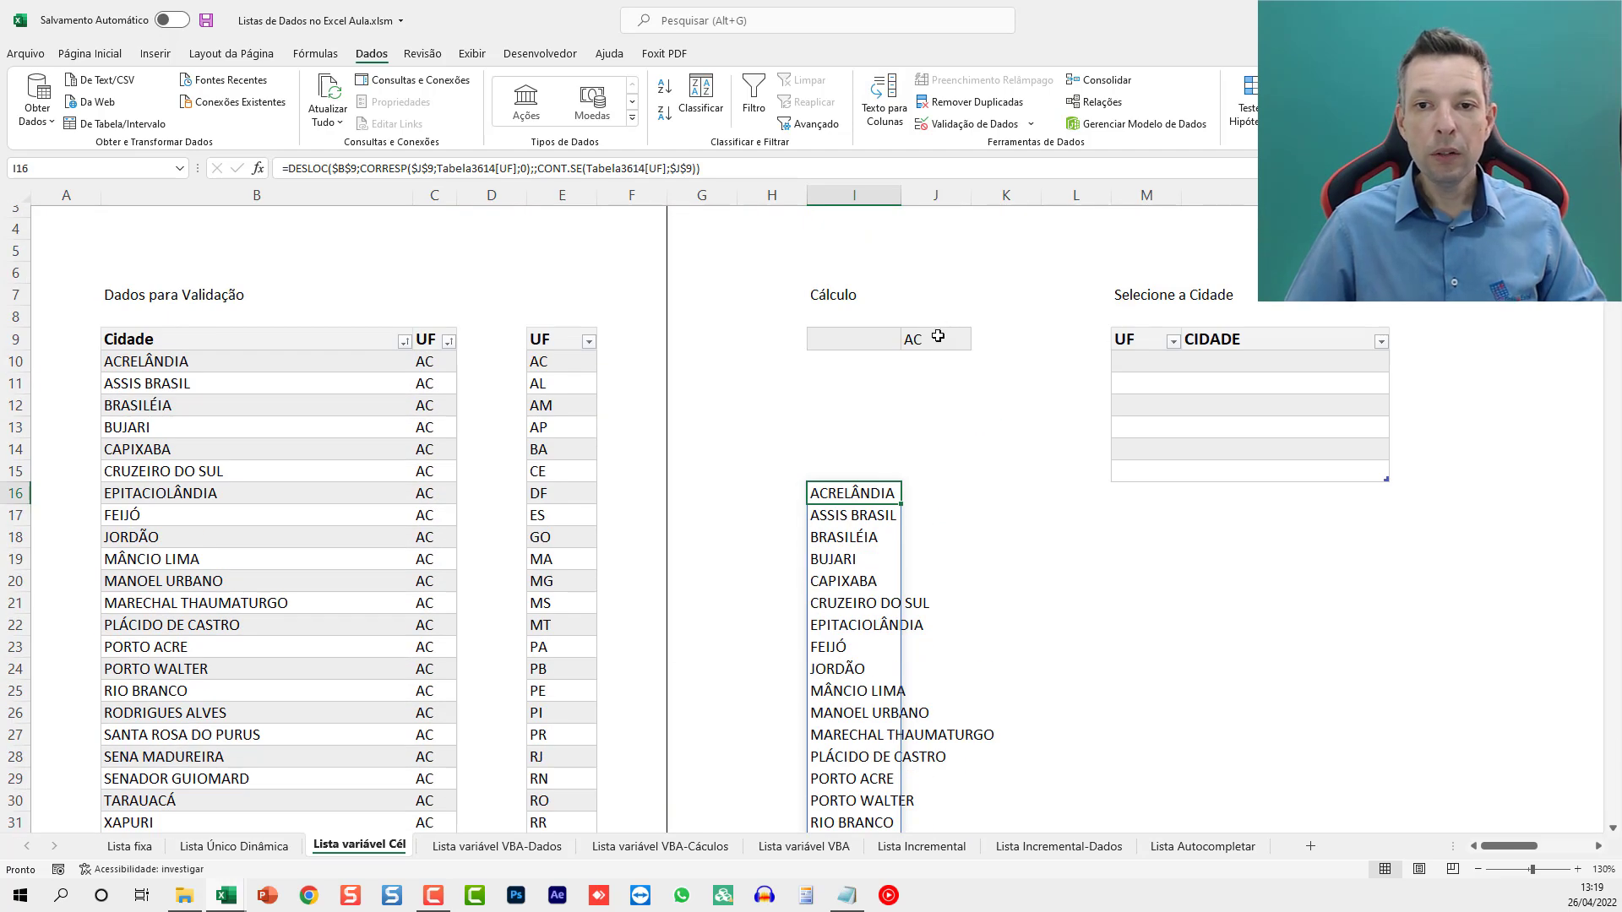
left_click(955, 346)
type("DF")
key("Return")
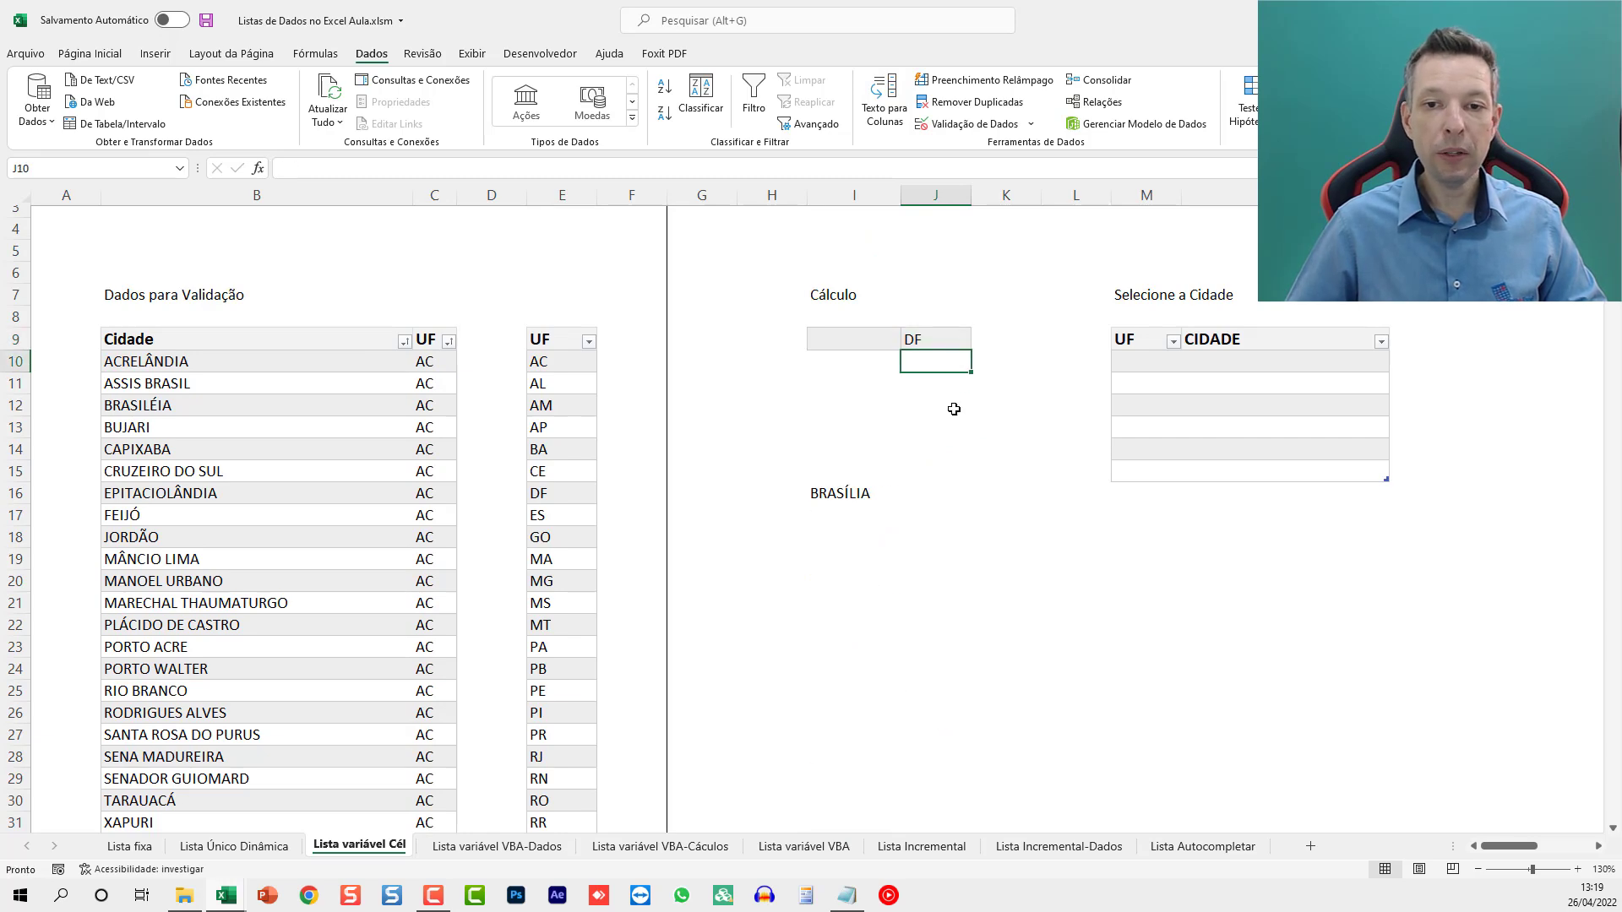
Step: Set the state code in J9 to SC and look through the cities spilled from I16
left_click(938, 335)
type("SC")
key("Return")
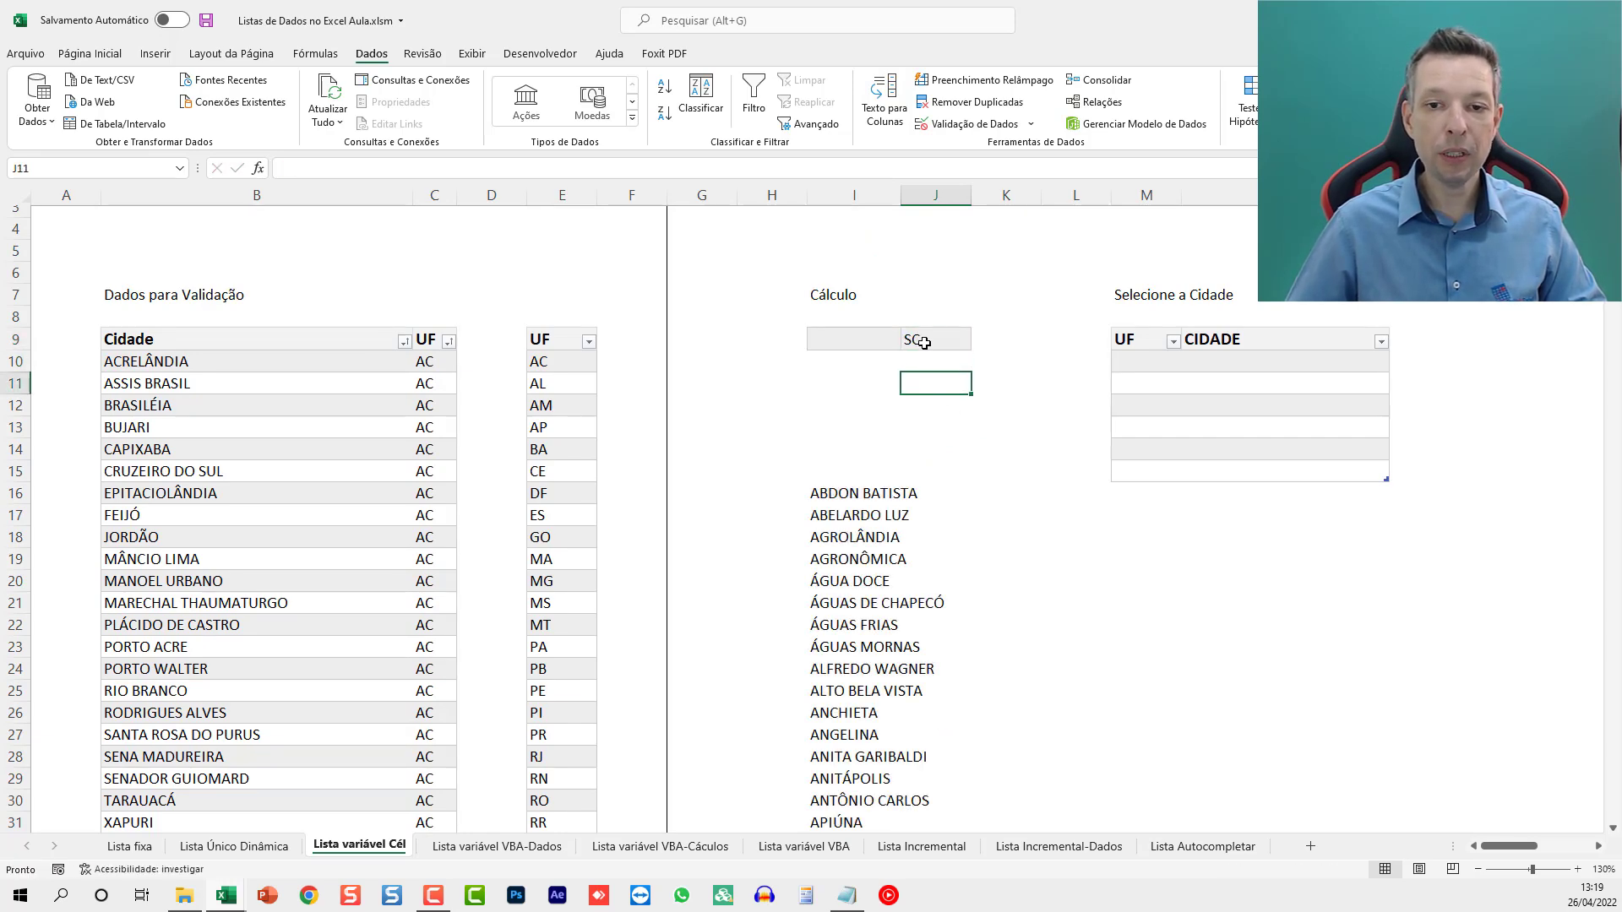
left_click(926, 334)
scroll(884, 407, "down", 6)
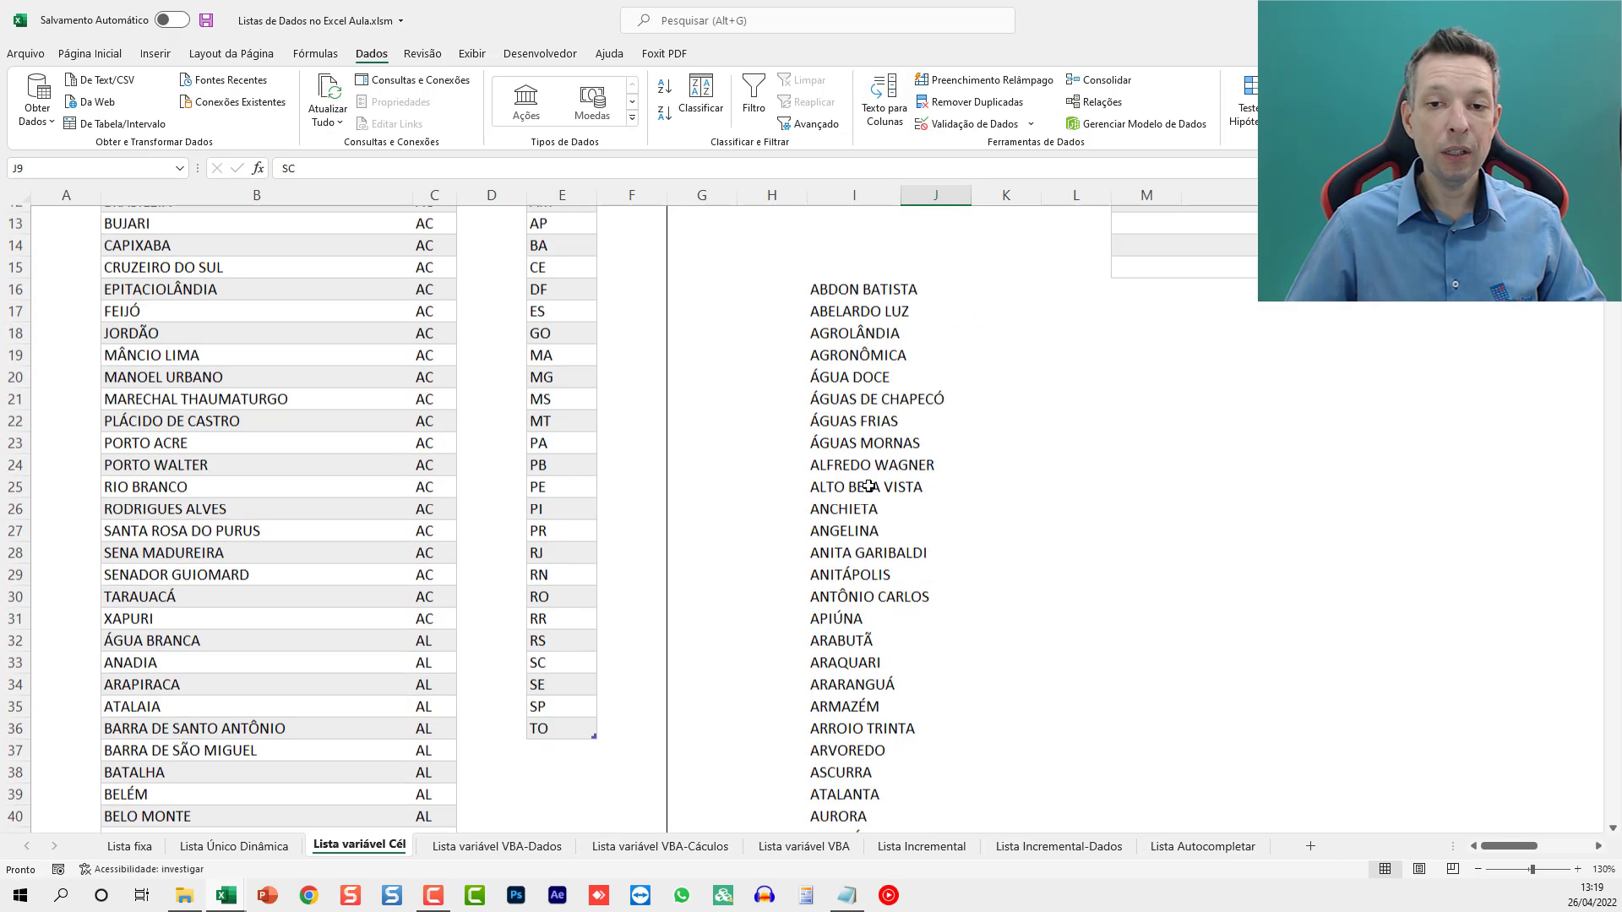
scroll(879, 495, "up", 6)
scroll(879, 496, "up", 2)
scroll(860, 600, "down", 2)
left_click(836, 493)
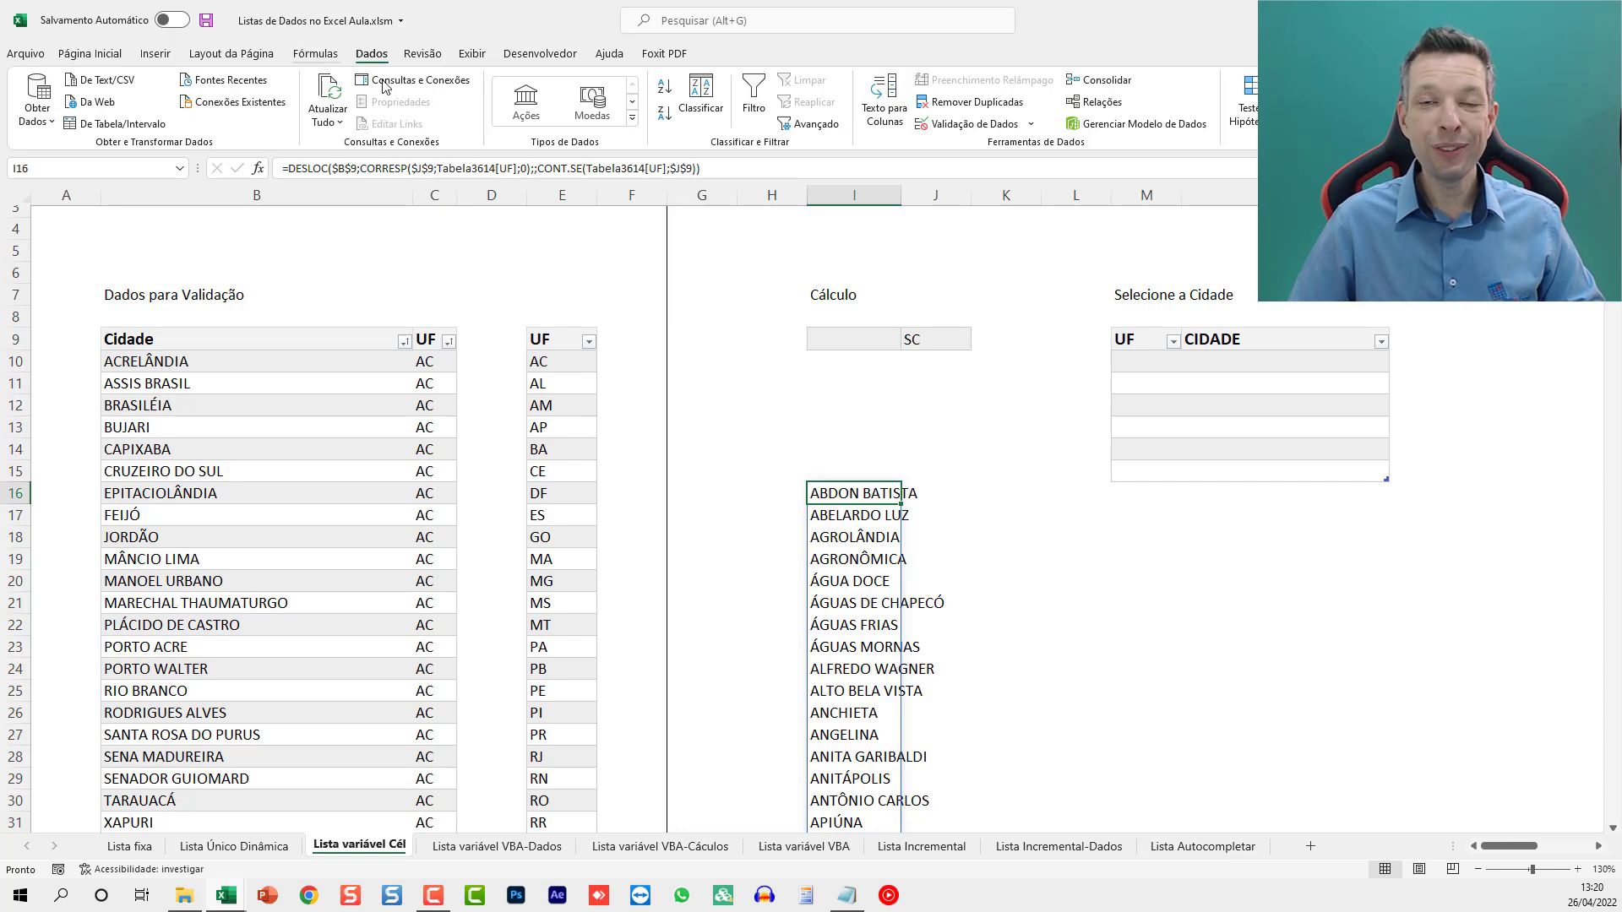
Step: Apply list data validation to the UF cells M10:M15 of the Selecione a Cidade table, using =$E$10:$E$36 as the source
left_click(1150, 365)
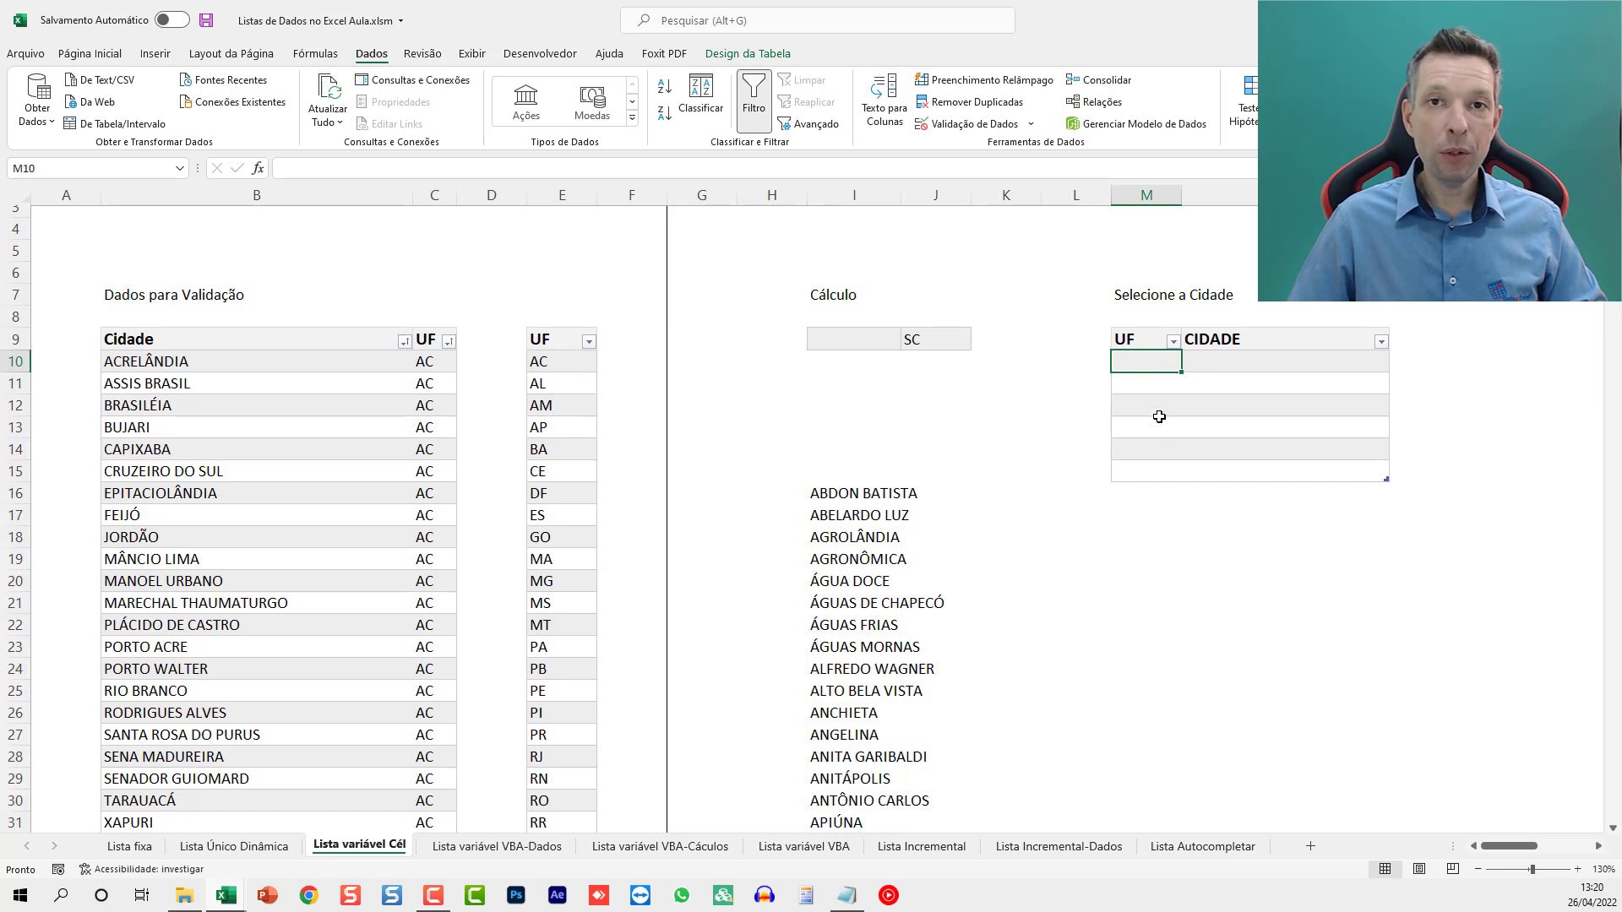
left_click(1146, 470, "shift")
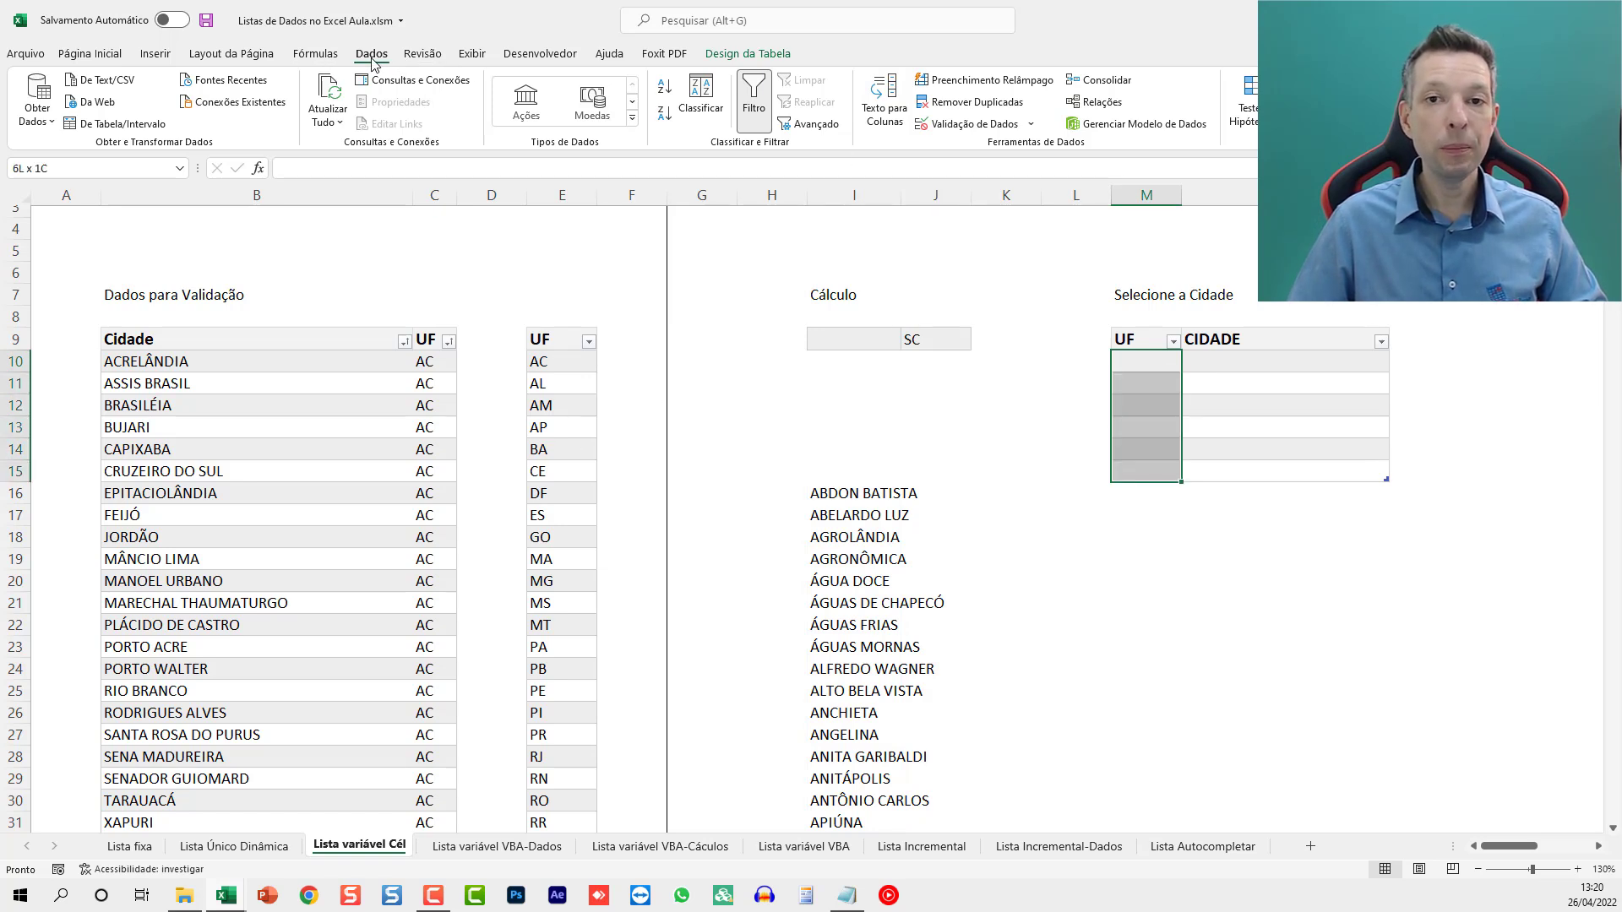
left_click(976, 124)
left_click(751, 414)
left_click(669, 471)
left_click(672, 482)
left_click(559, 356)
key("ctrl+shift+Down")
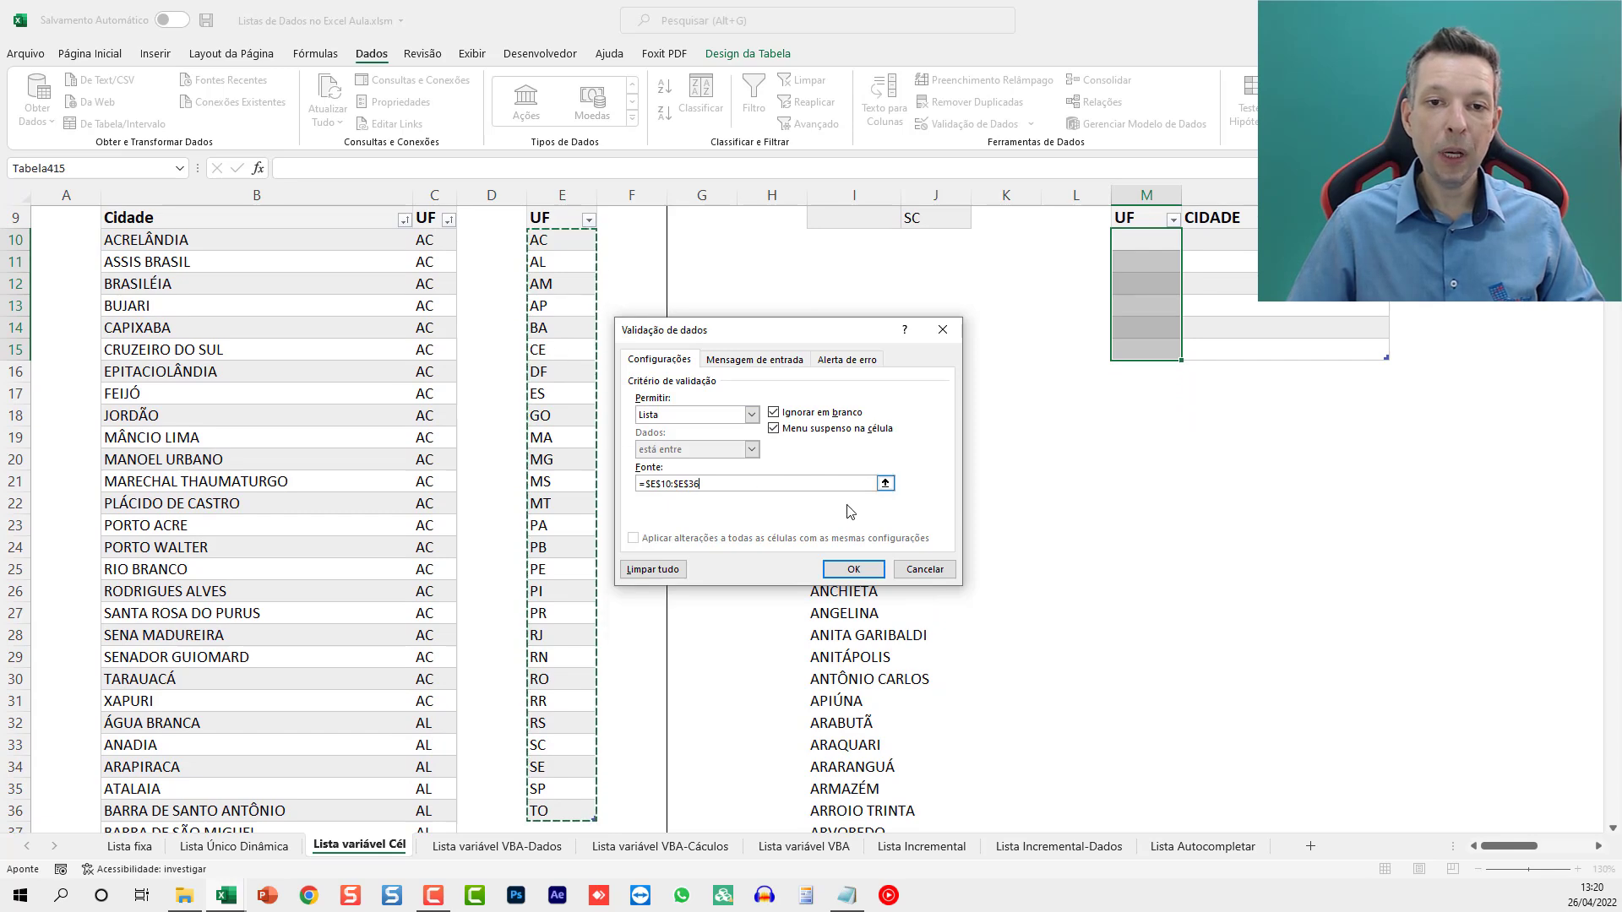
left_click(856, 569)
Step: Choose SC from the new state dropdown in cell M10
scroll(1172, 445, "up", 3)
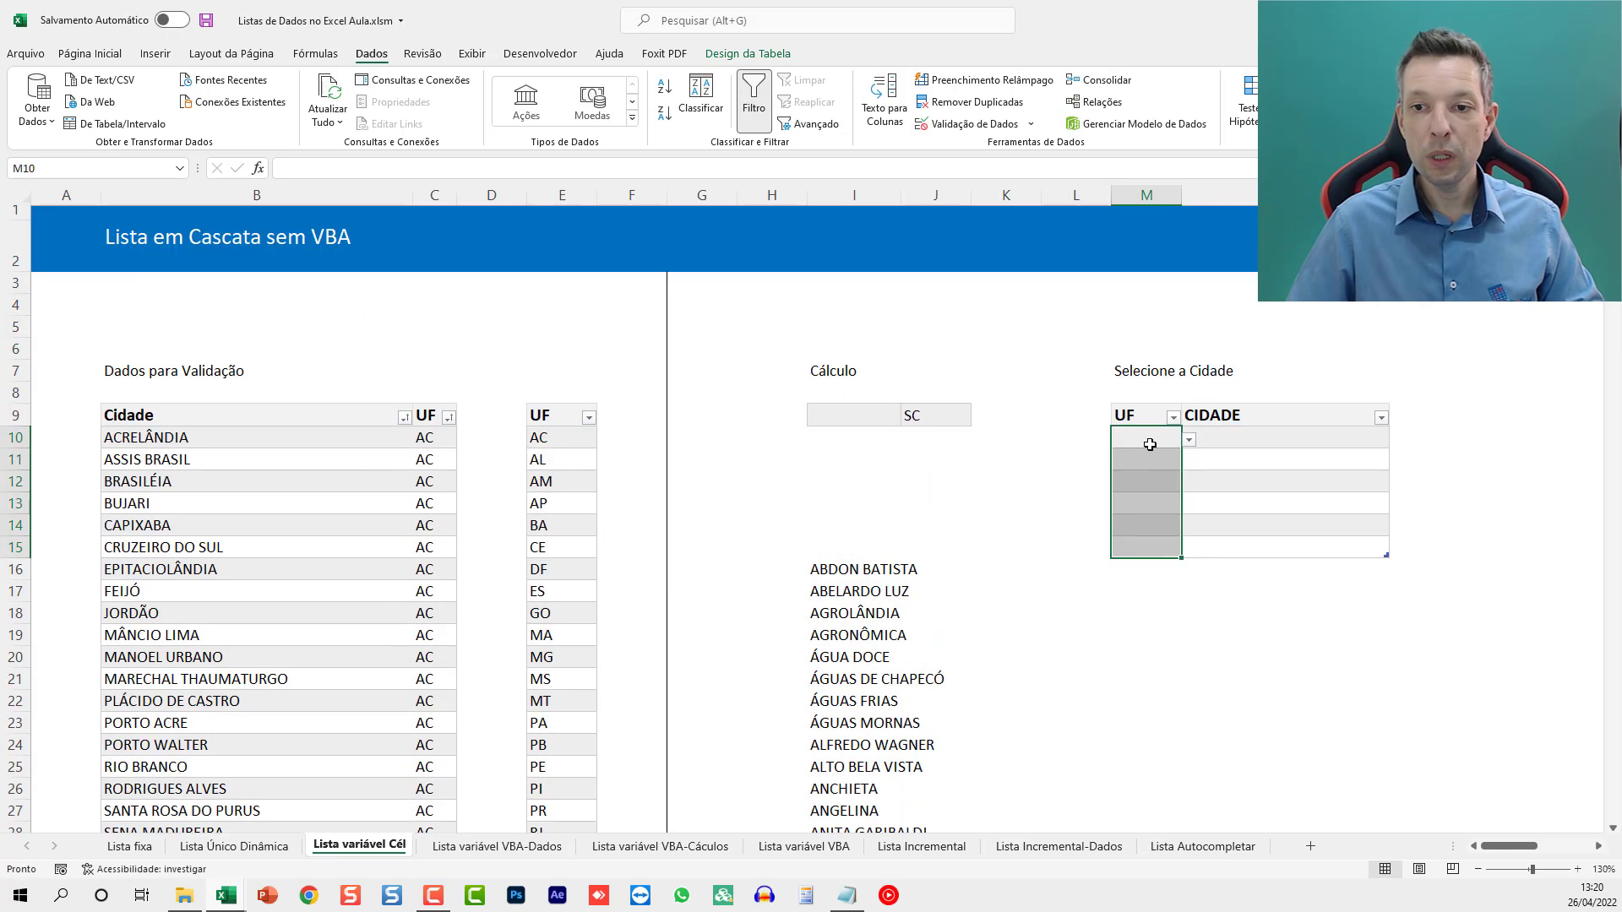
left_click(1187, 441)
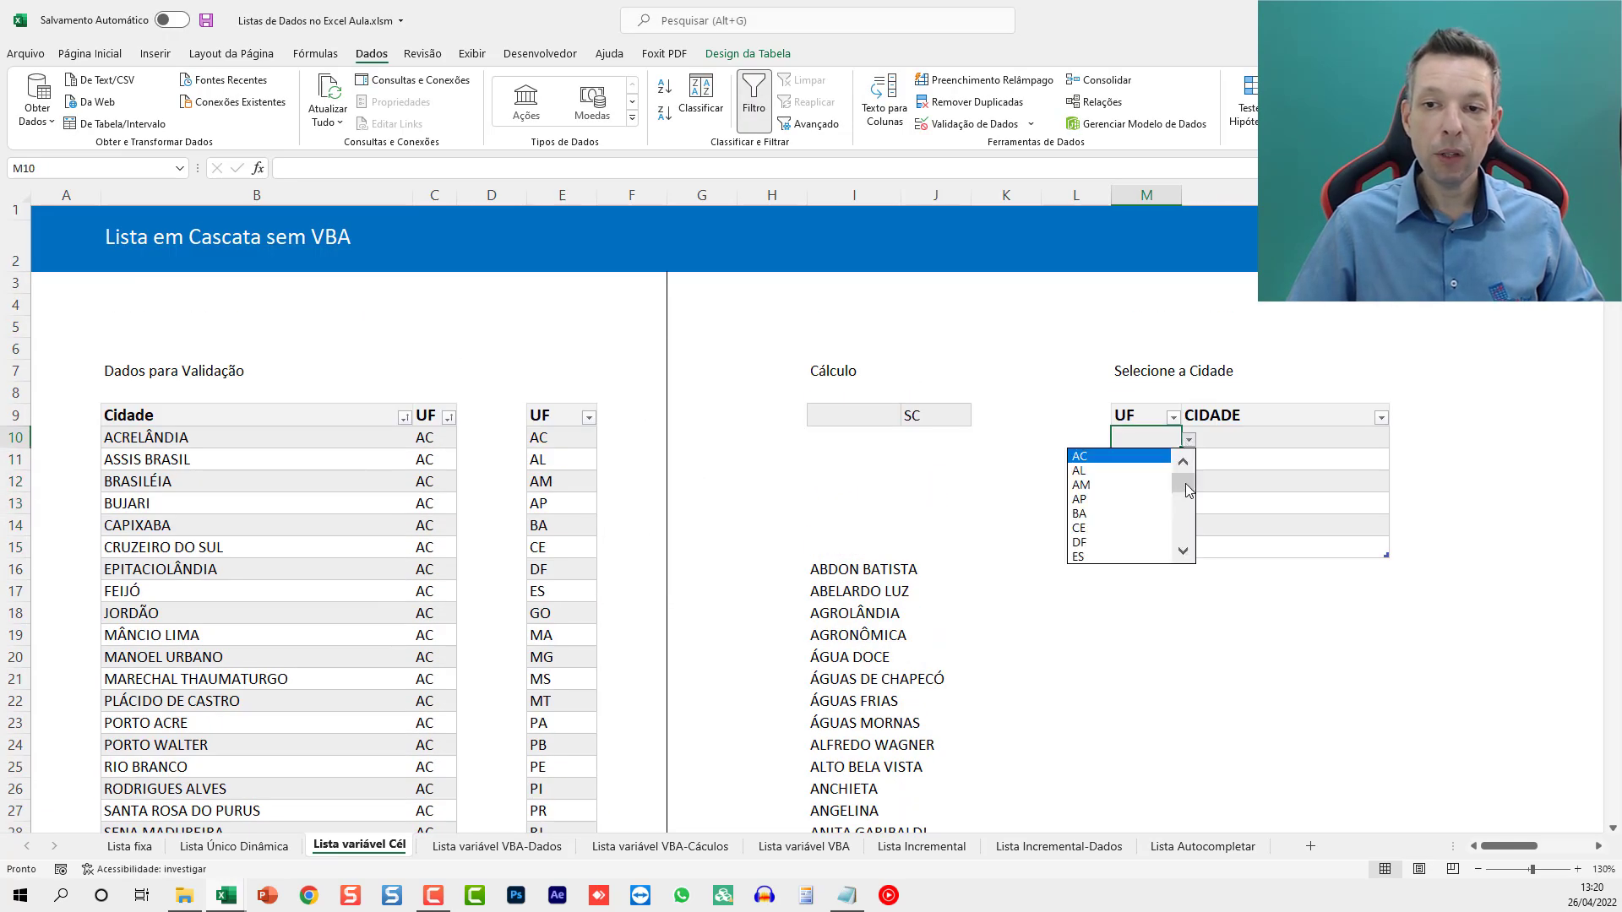
left_click_drag(1188, 488, 1183, 536)
left_click(1086, 514)
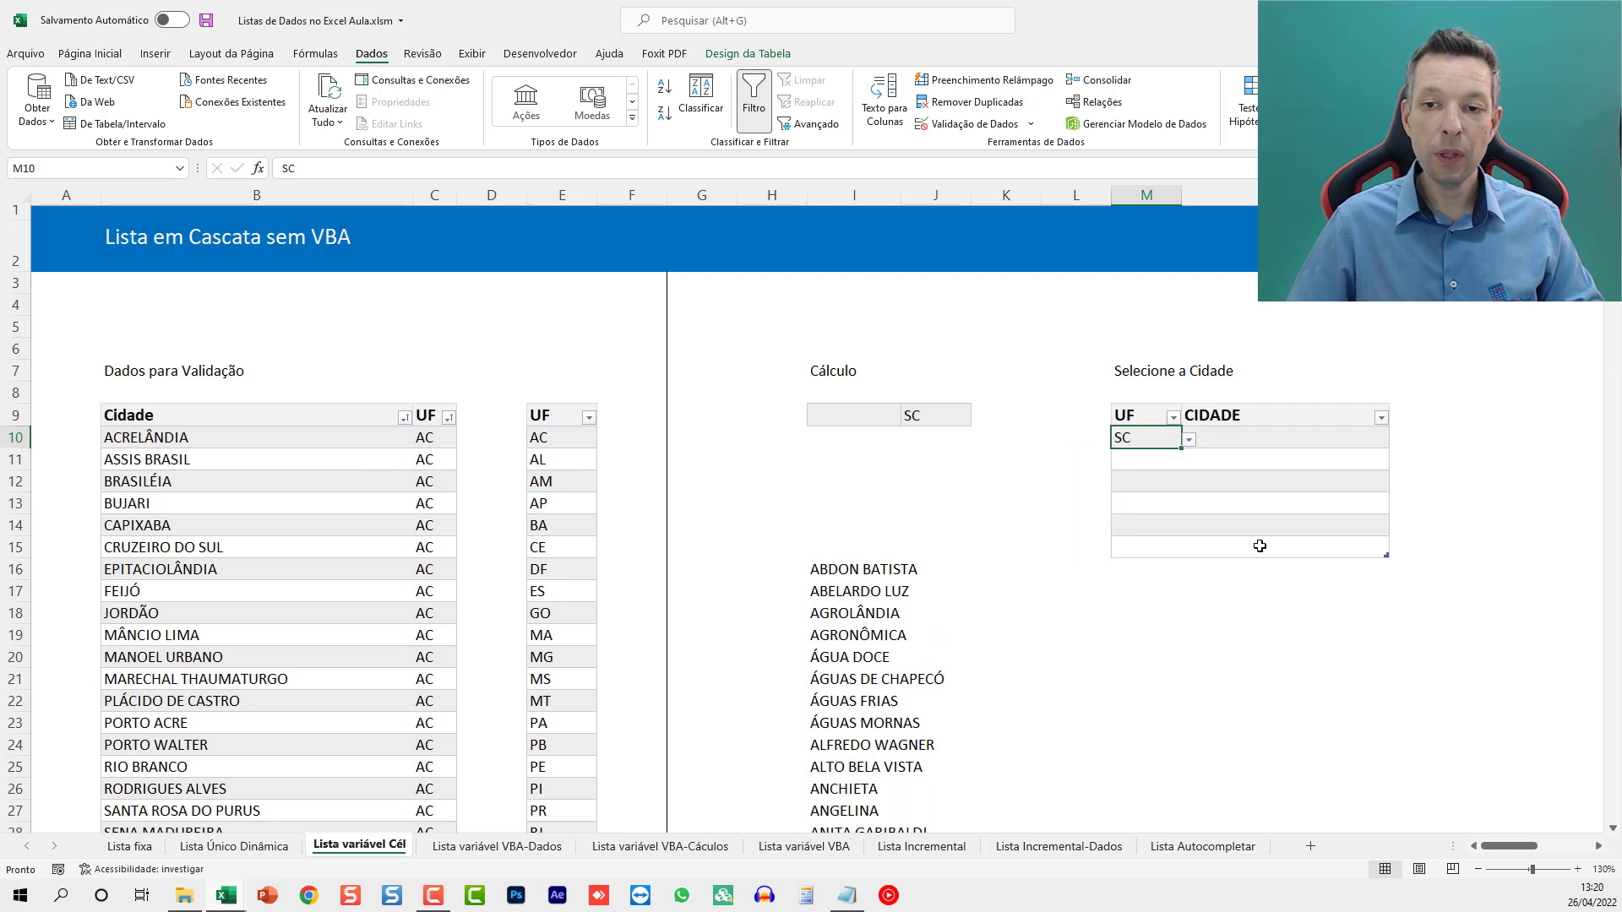
Step: Highlight the full DESLOC formula in cell I16 and leave the cell without editing it
left_click_drag(1246, 436, 1242, 548)
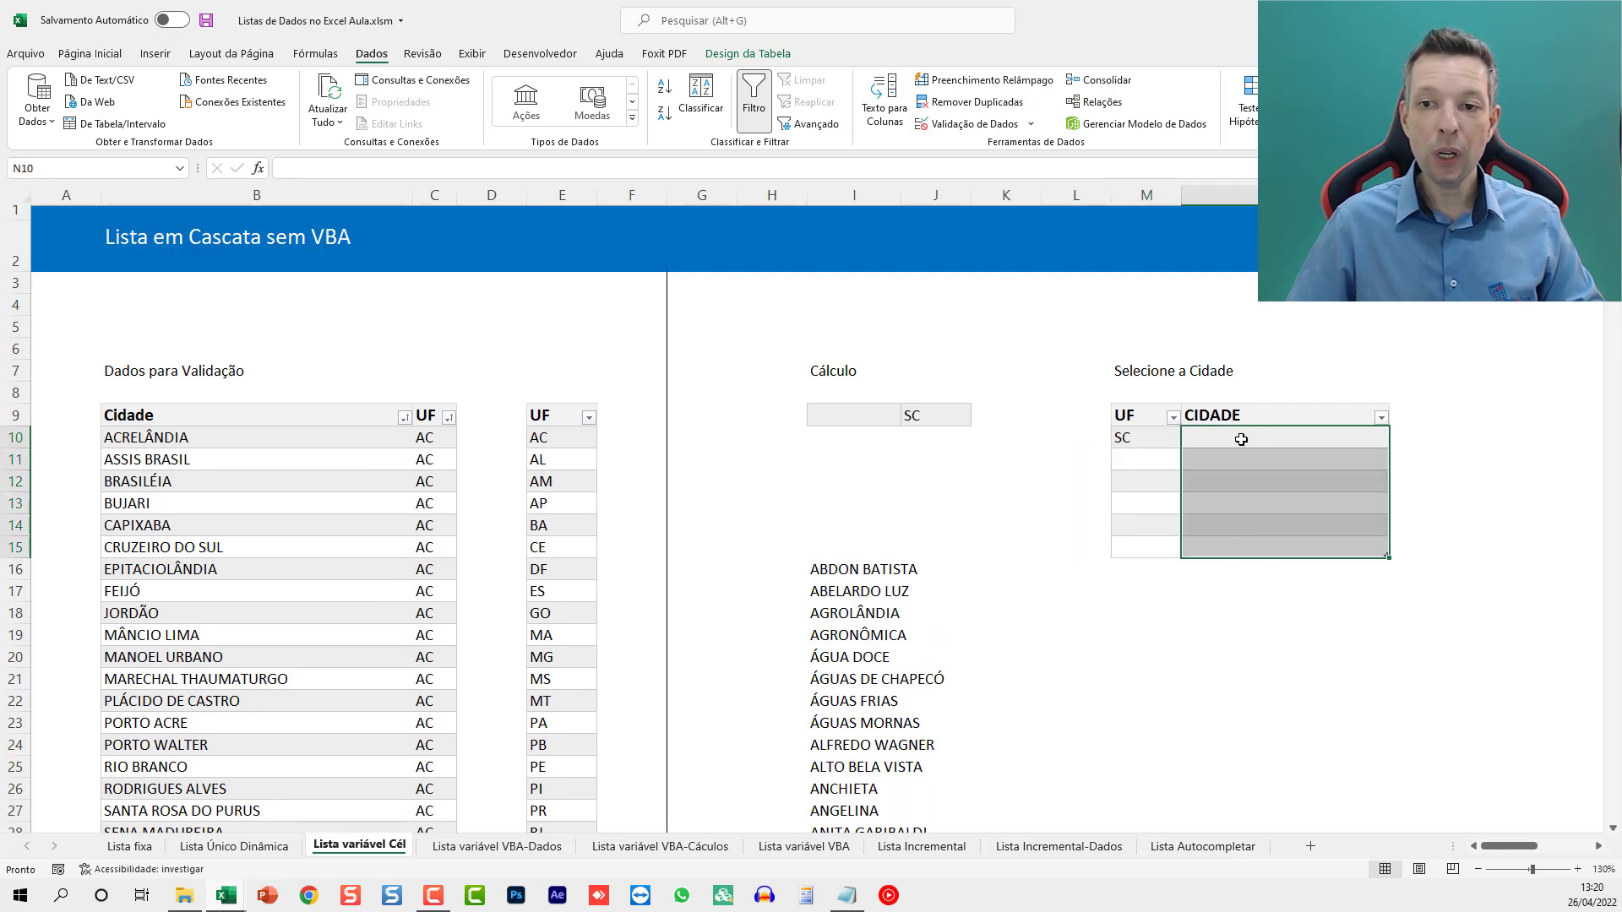
left_click(841, 574)
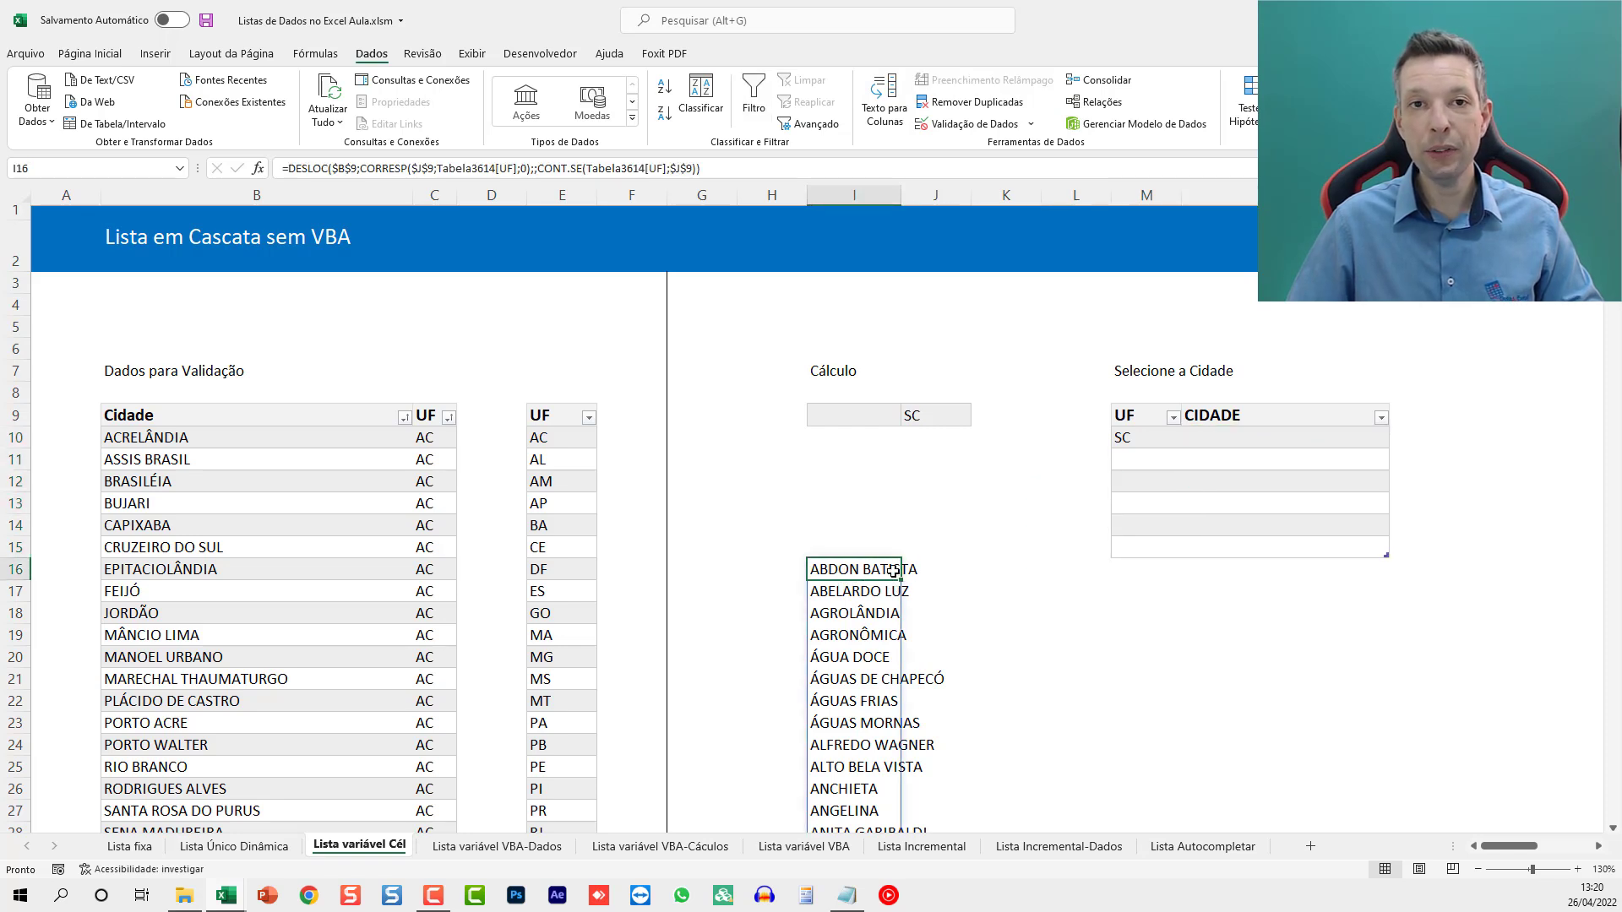
double_click(897, 571)
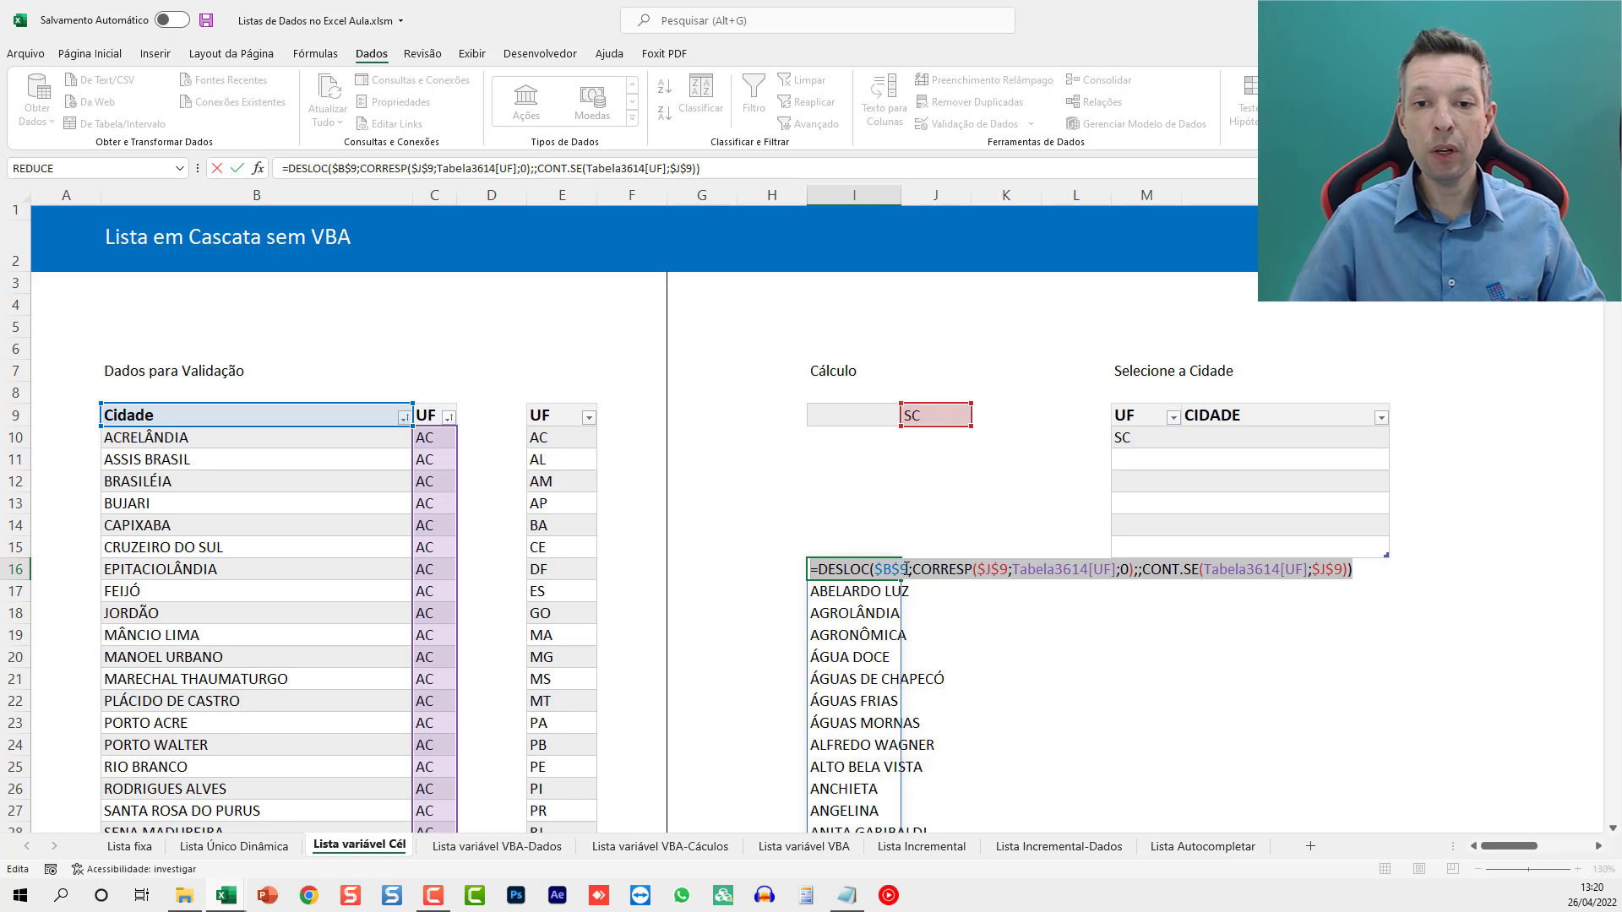
key("Escape")
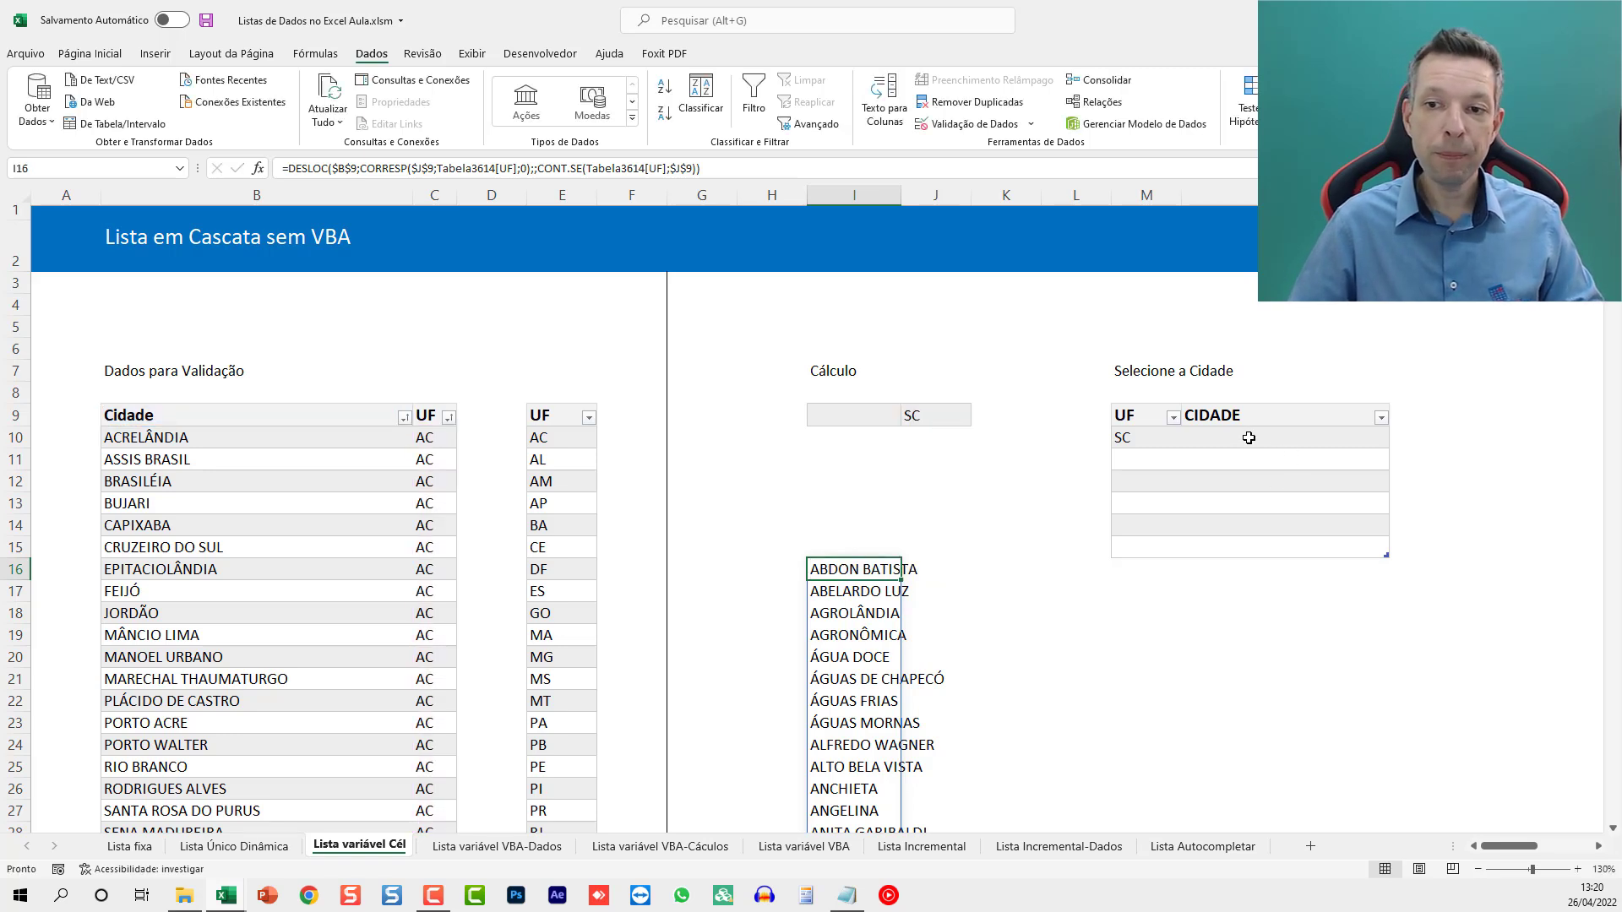
Step: Start a new workbook-scoped defined name called ListaCidades
left_click(315, 54)
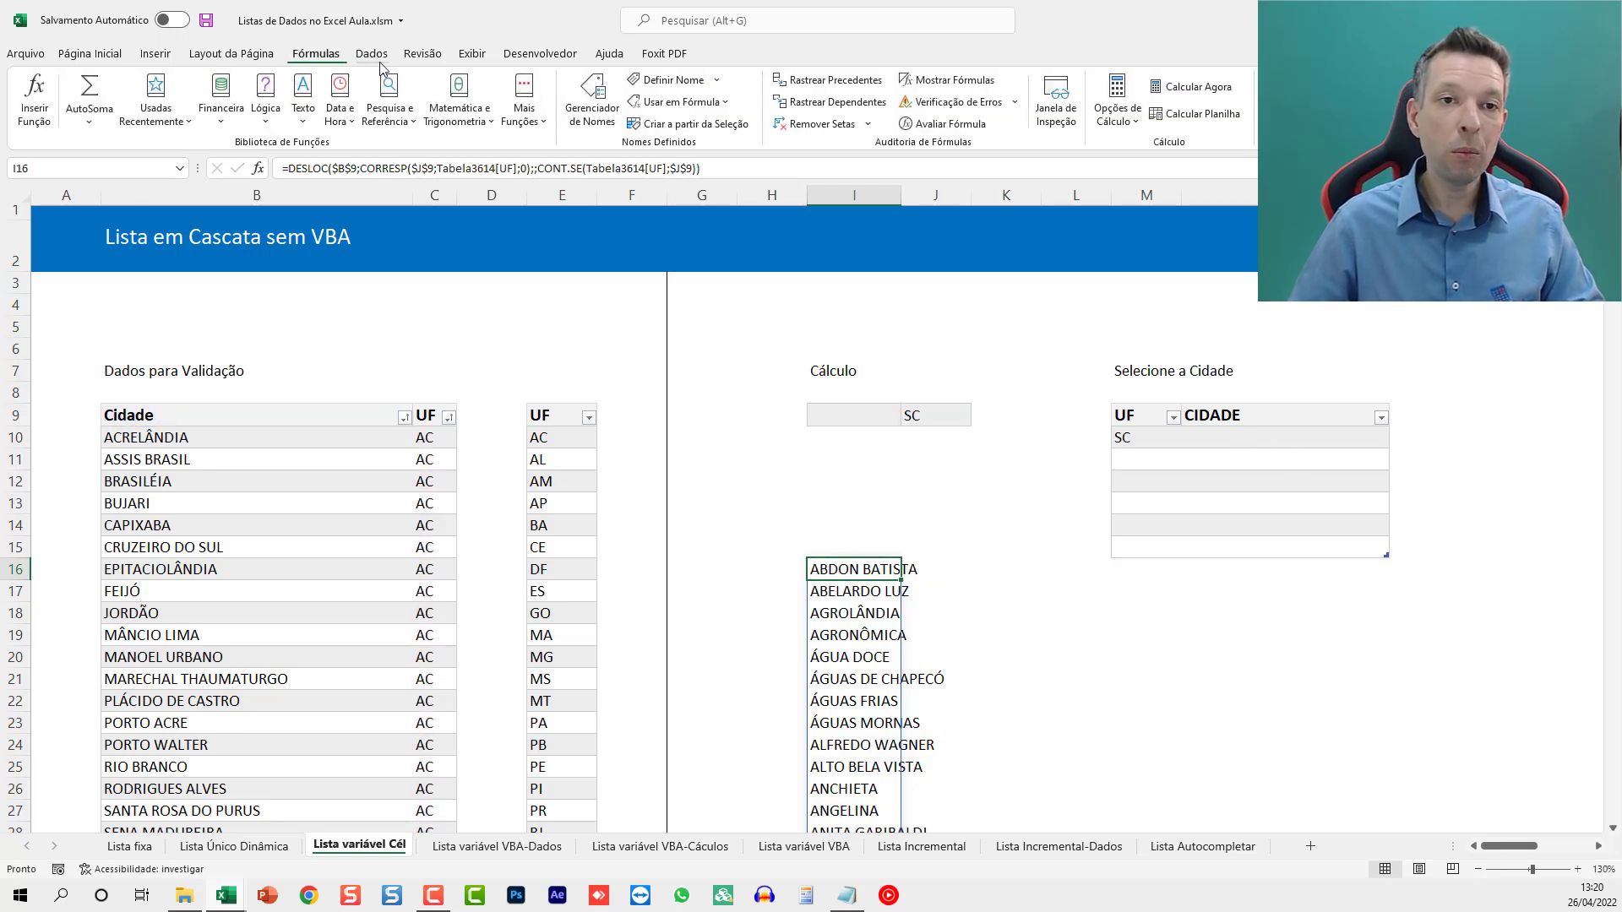
left_click(590, 93)
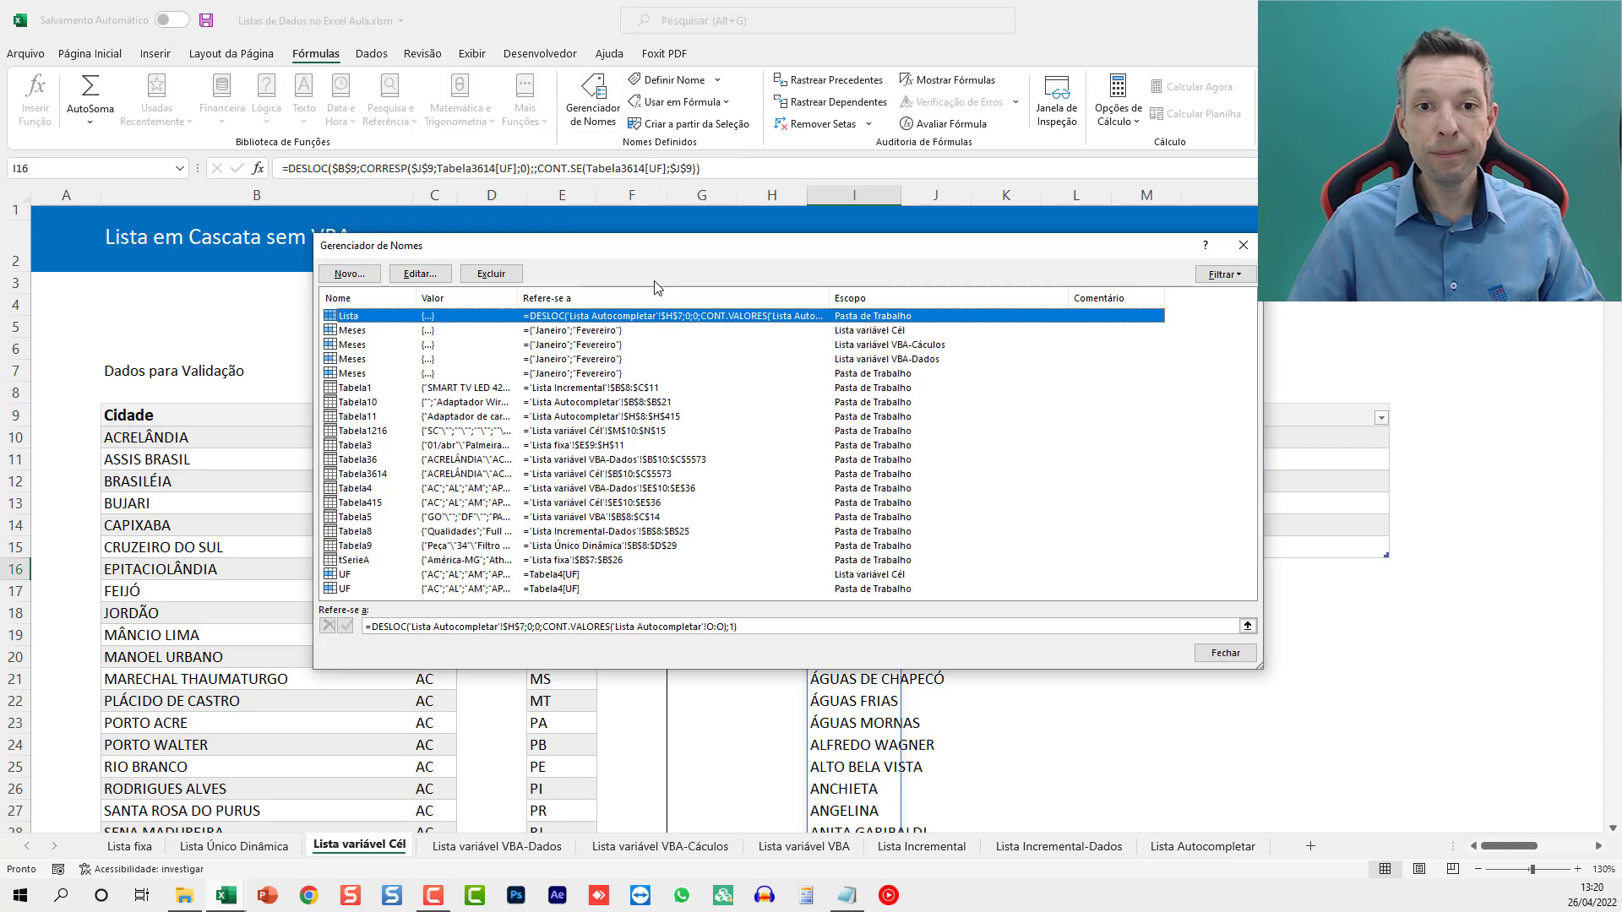
left_click(350, 277)
type("cidad")
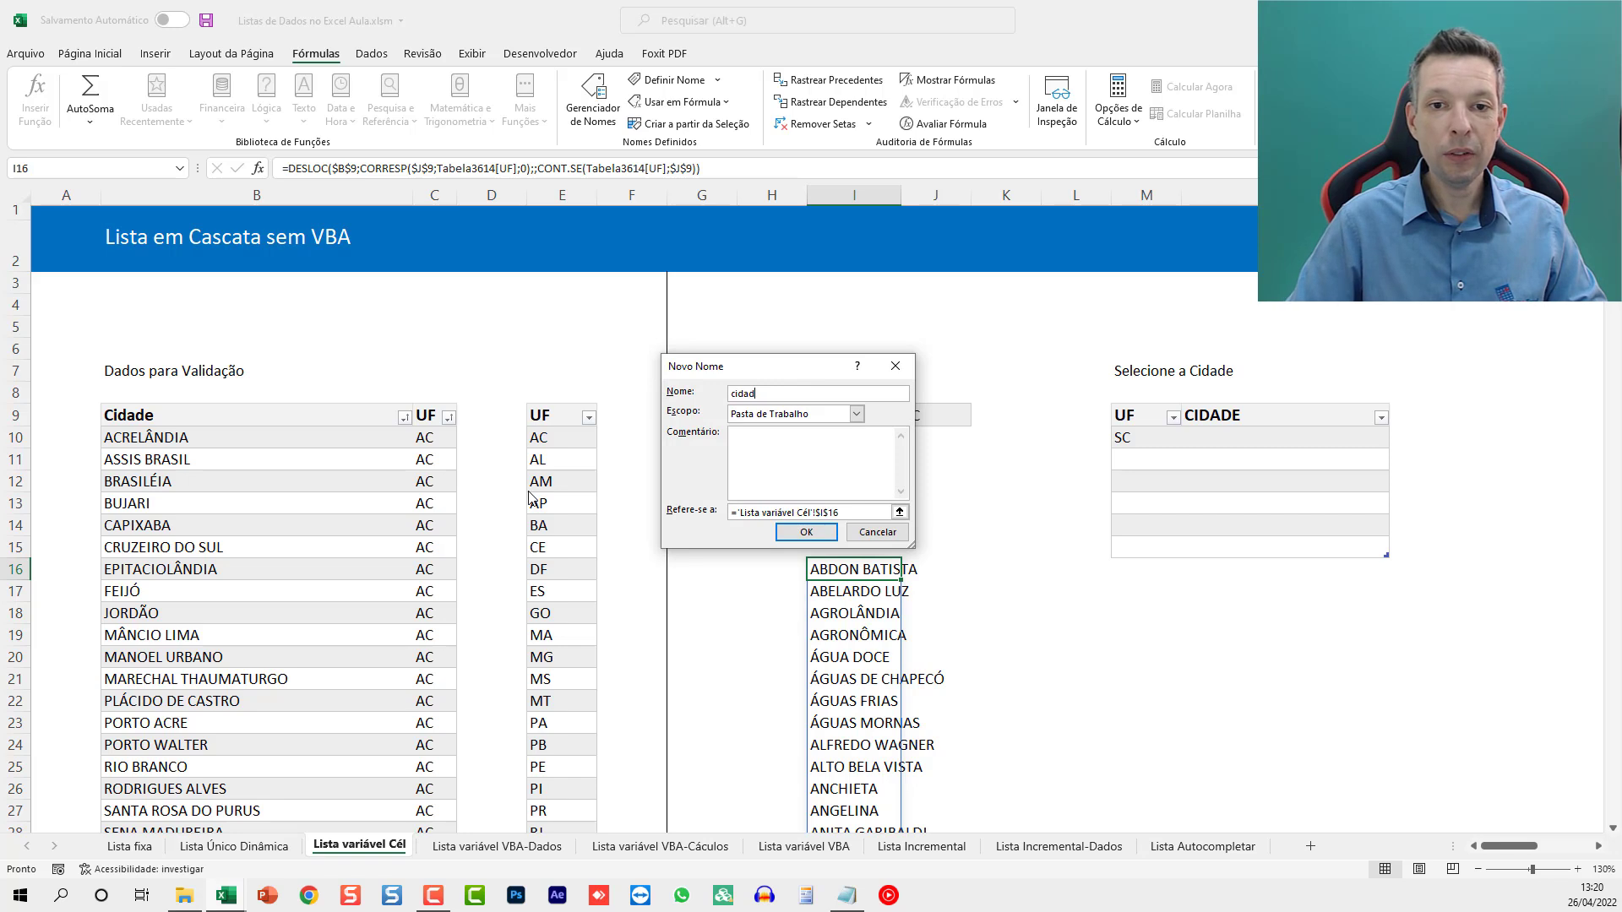
type("ListaCidades")
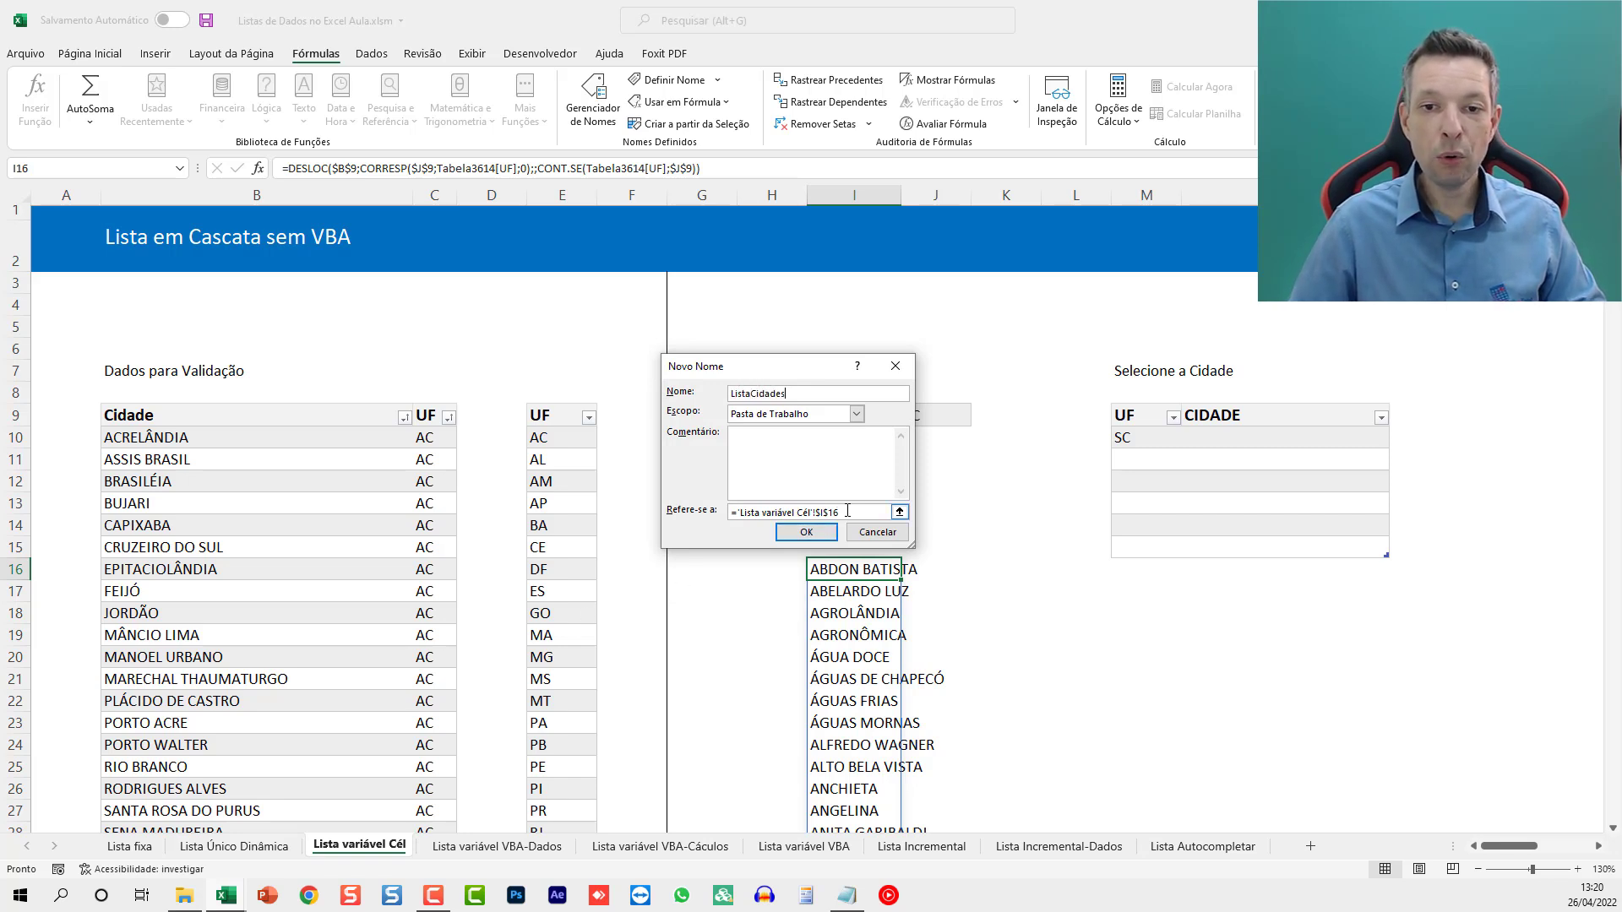
left_click(852, 514)
key("ctrl+v")
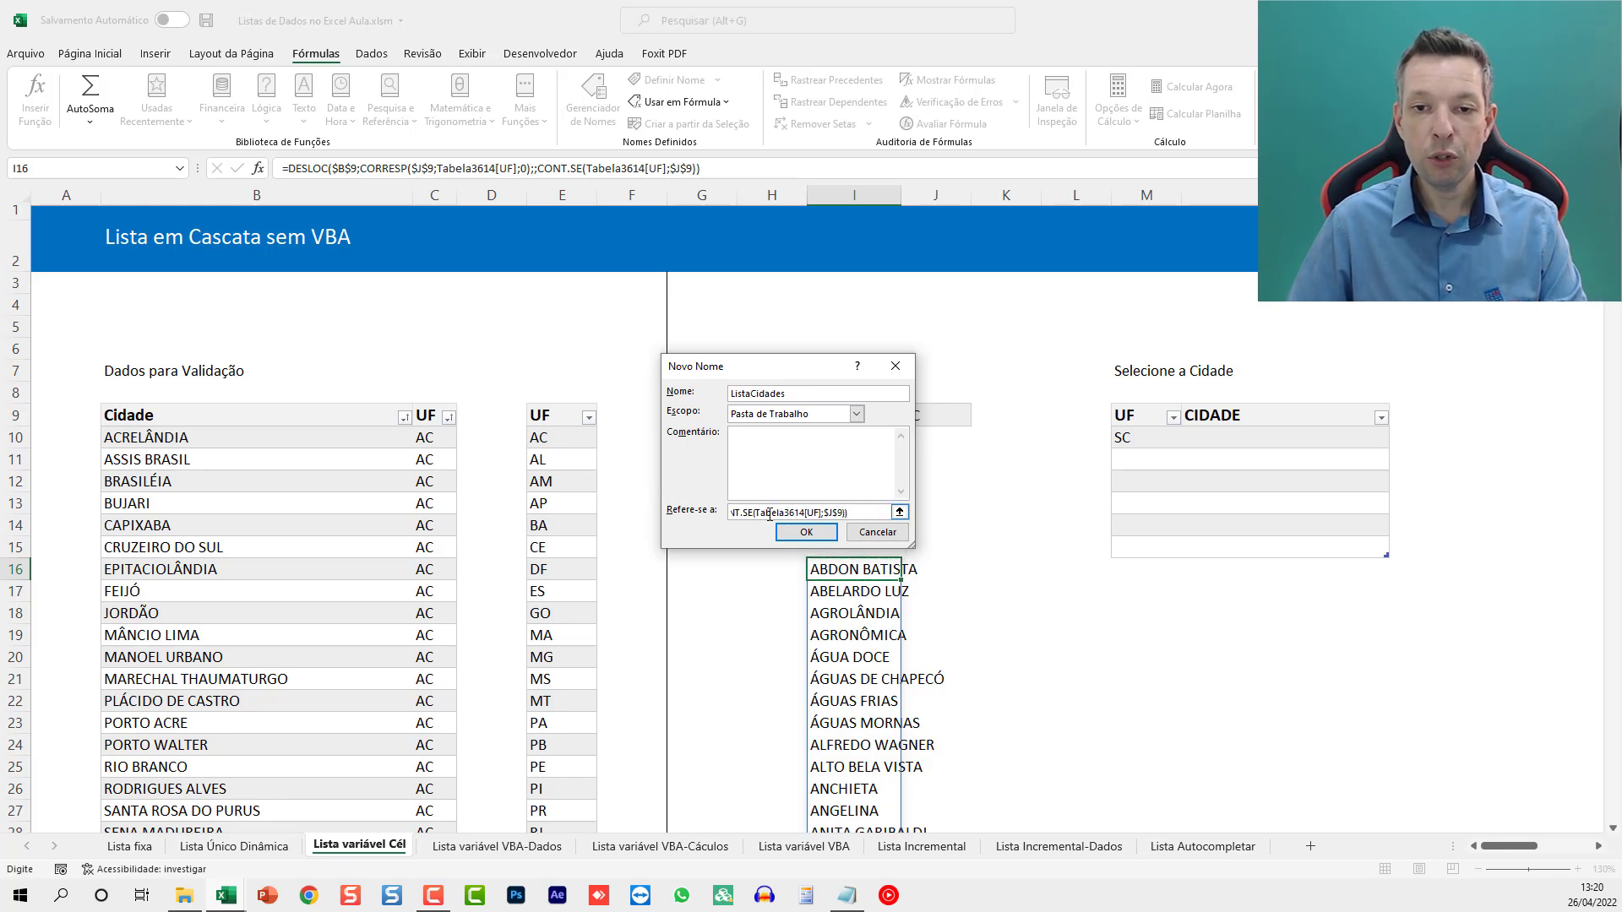
key("BackSpace")
key("BackSpace")
key("BackSpace")
key("BackSpace")
key("BackSpace")
key("BackSpace")
key("BackSpace")
key("BackSpace")
key("BackSpace")
key("BackSpace")
key("BackSpace")
key("BackSpace")
key("BackSpace")
key("BackSpace")
key("BackSpace")
key("BackSpace")
key("BackSpace")
key("BackSpace")
key("BackSpace")
key("BackSpace")
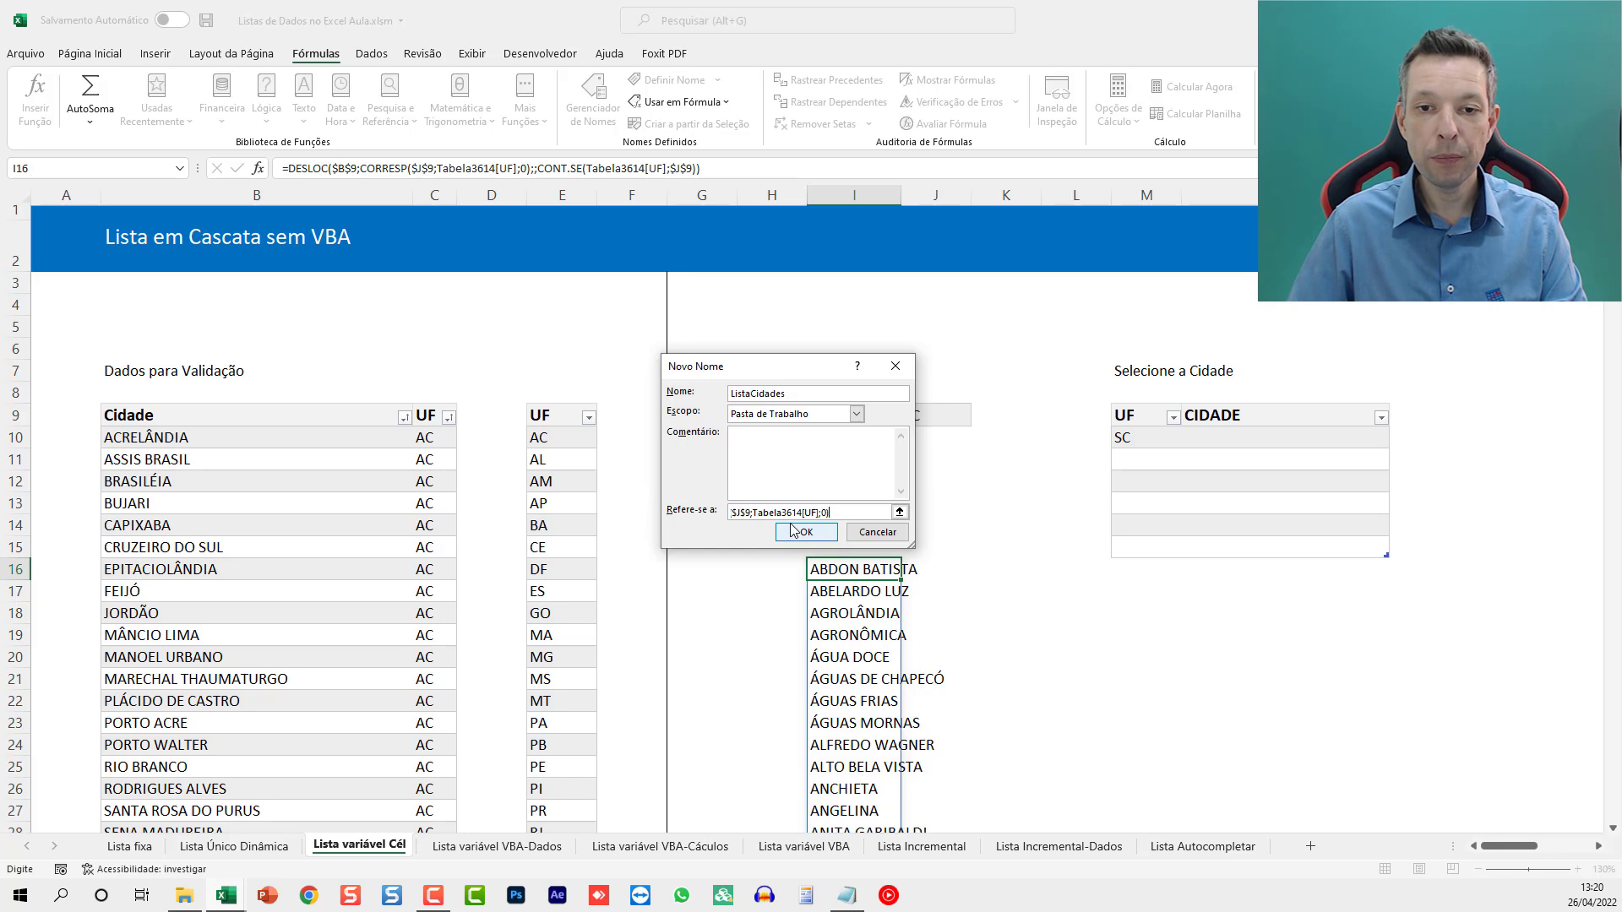
key("BackSpace")
key("BackSpace")
key("BackSpace")
key("BackSpace")
key("BackSpace")
key("BackSpace")
key("BackSpace")
key("BackSpace")
key("BackSpace")
key("BackSpace")
key("BackSpace")
key("BackSpace")
key("BackSpace")
key("BackSpace")
key("BackSpace")
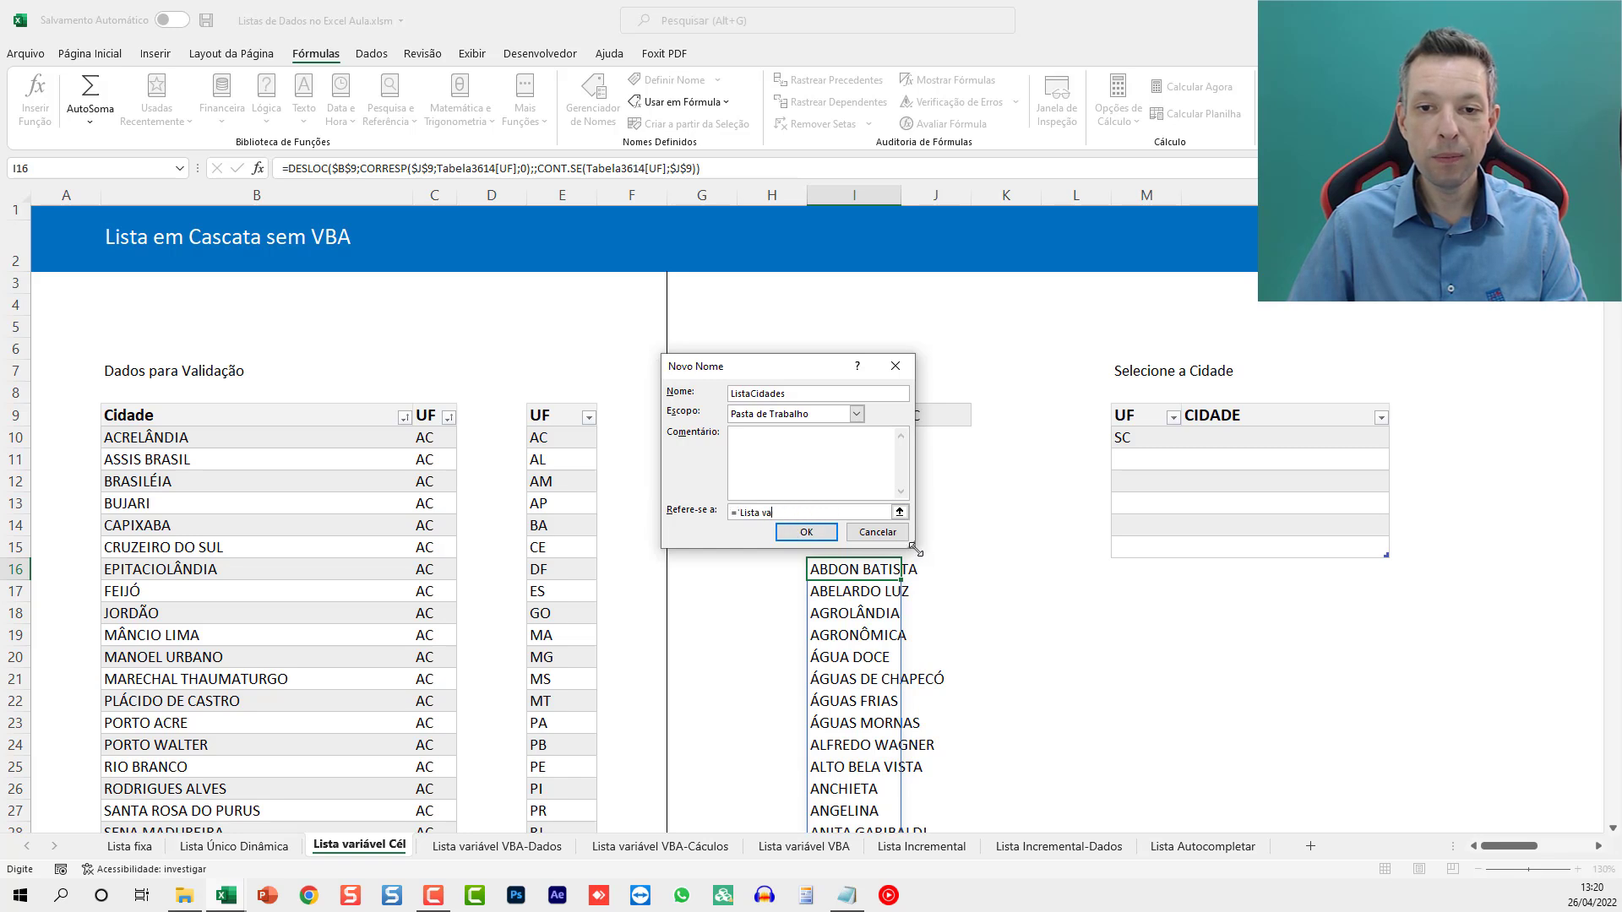
Step: Define ListaCidades as =DESLOC($B$9;CORRESP($J$9;Tabela3614[UF];0);;CONT.SE(Tabela3614[UF];$J$9)), save it, and close the name manager
left_click_drag(915, 550, 1219, 729)
key("ctrl+v")
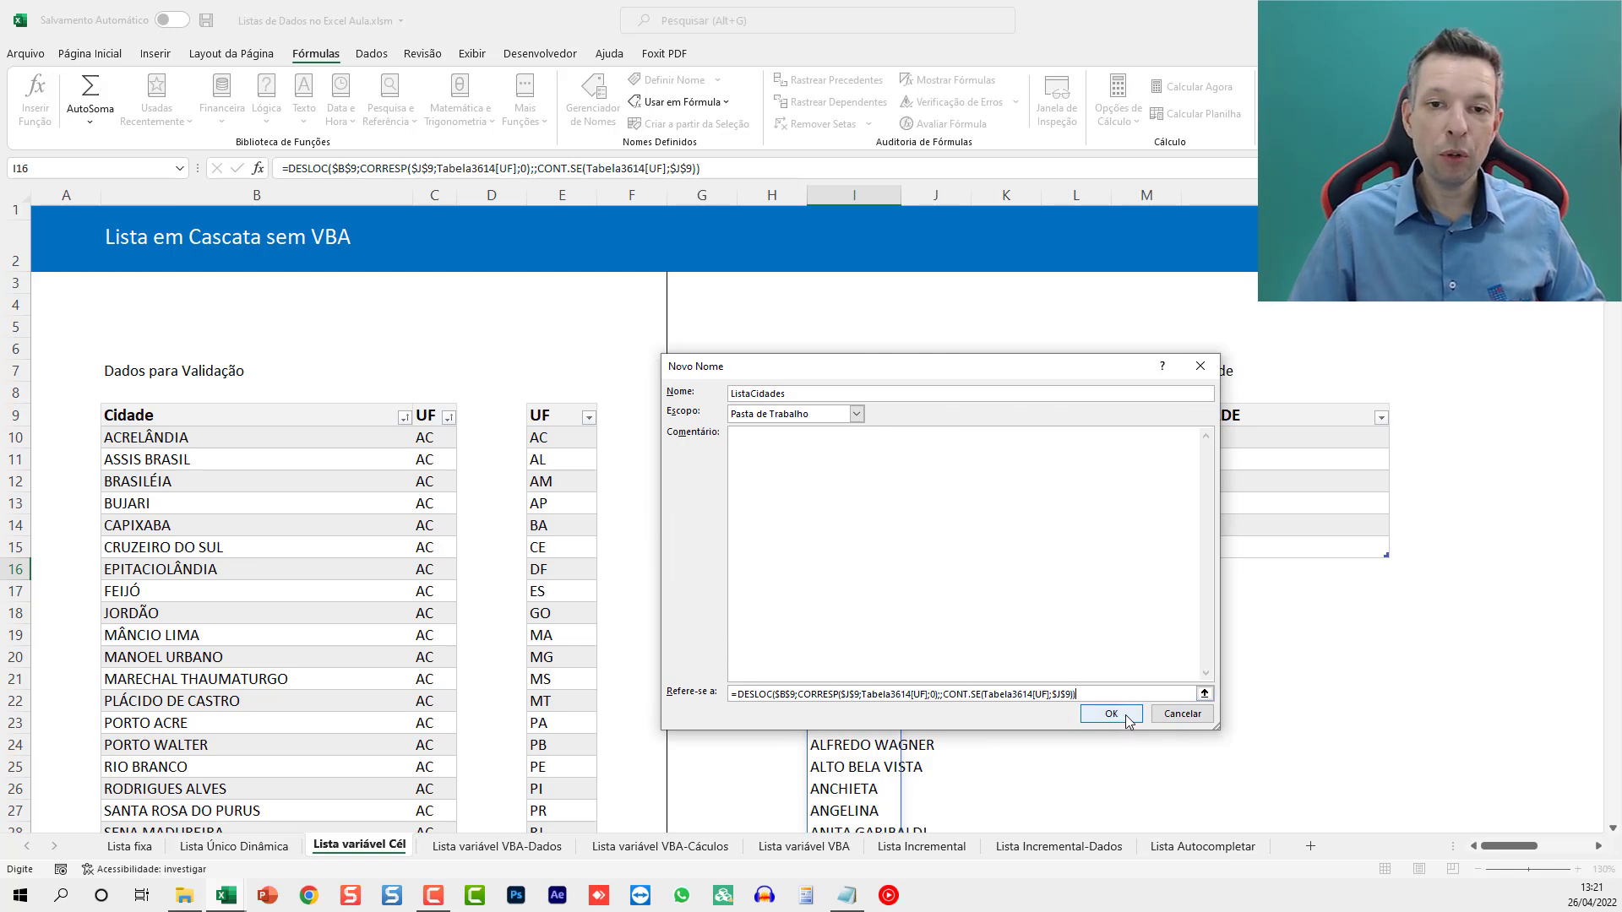
left_click(806, 394)
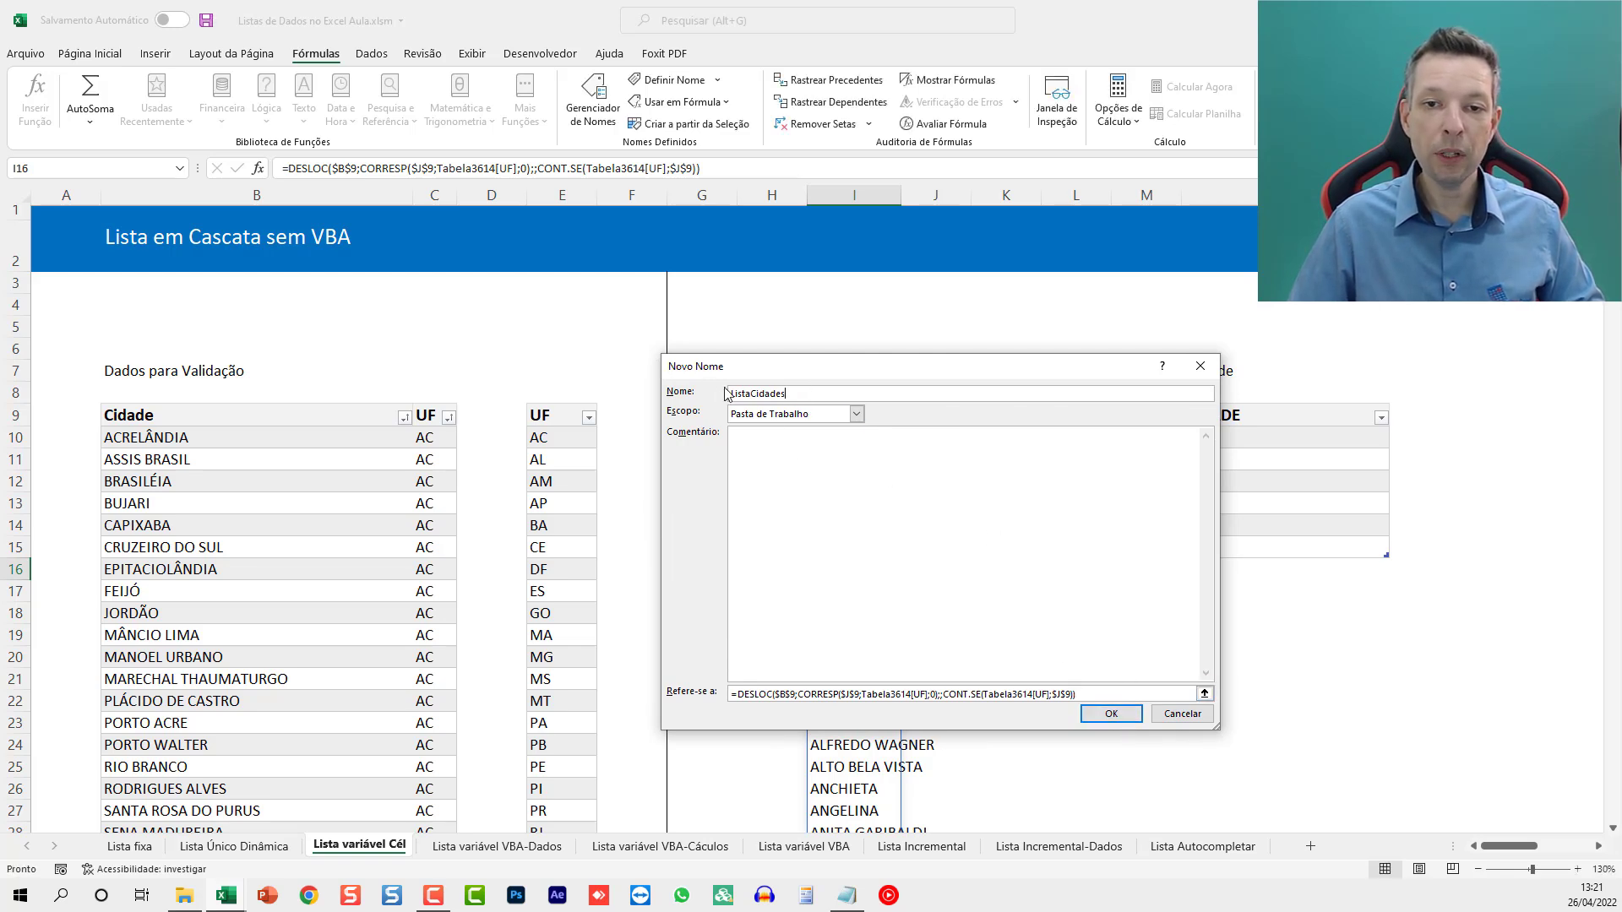
double_click(759, 393)
left_click(1111, 714)
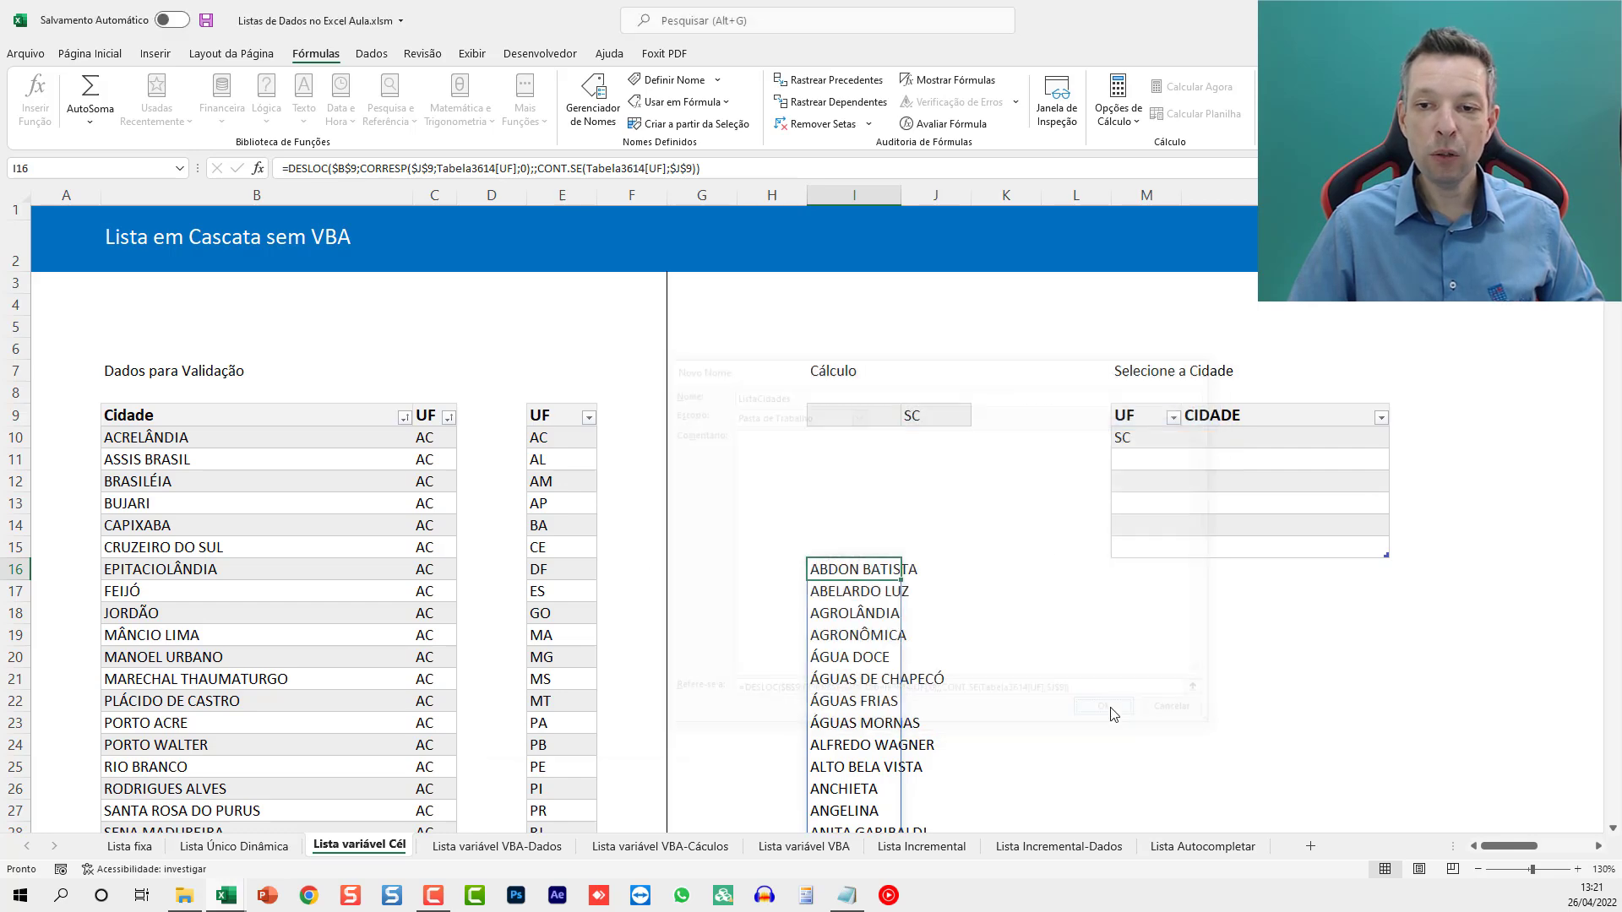
left_click(1377, 743)
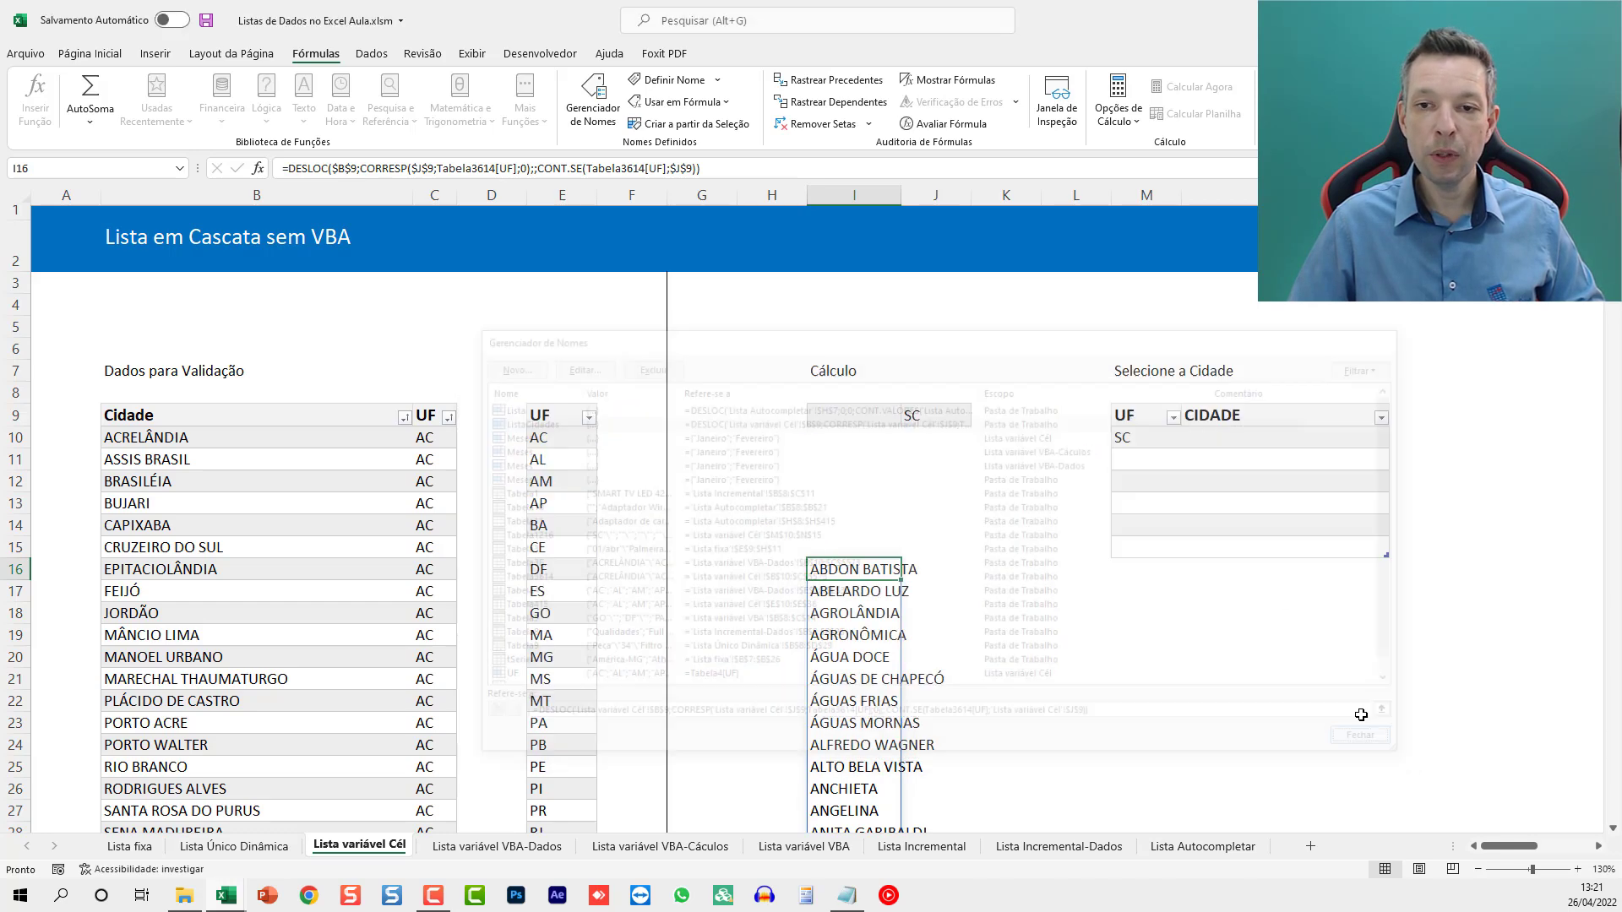
Step: Apply list data validation to the CIDADE cells N10:N15 of the Selecione a Cidade table, using =ListaCidades as the source
left_click_drag(1298, 431, 1267, 543)
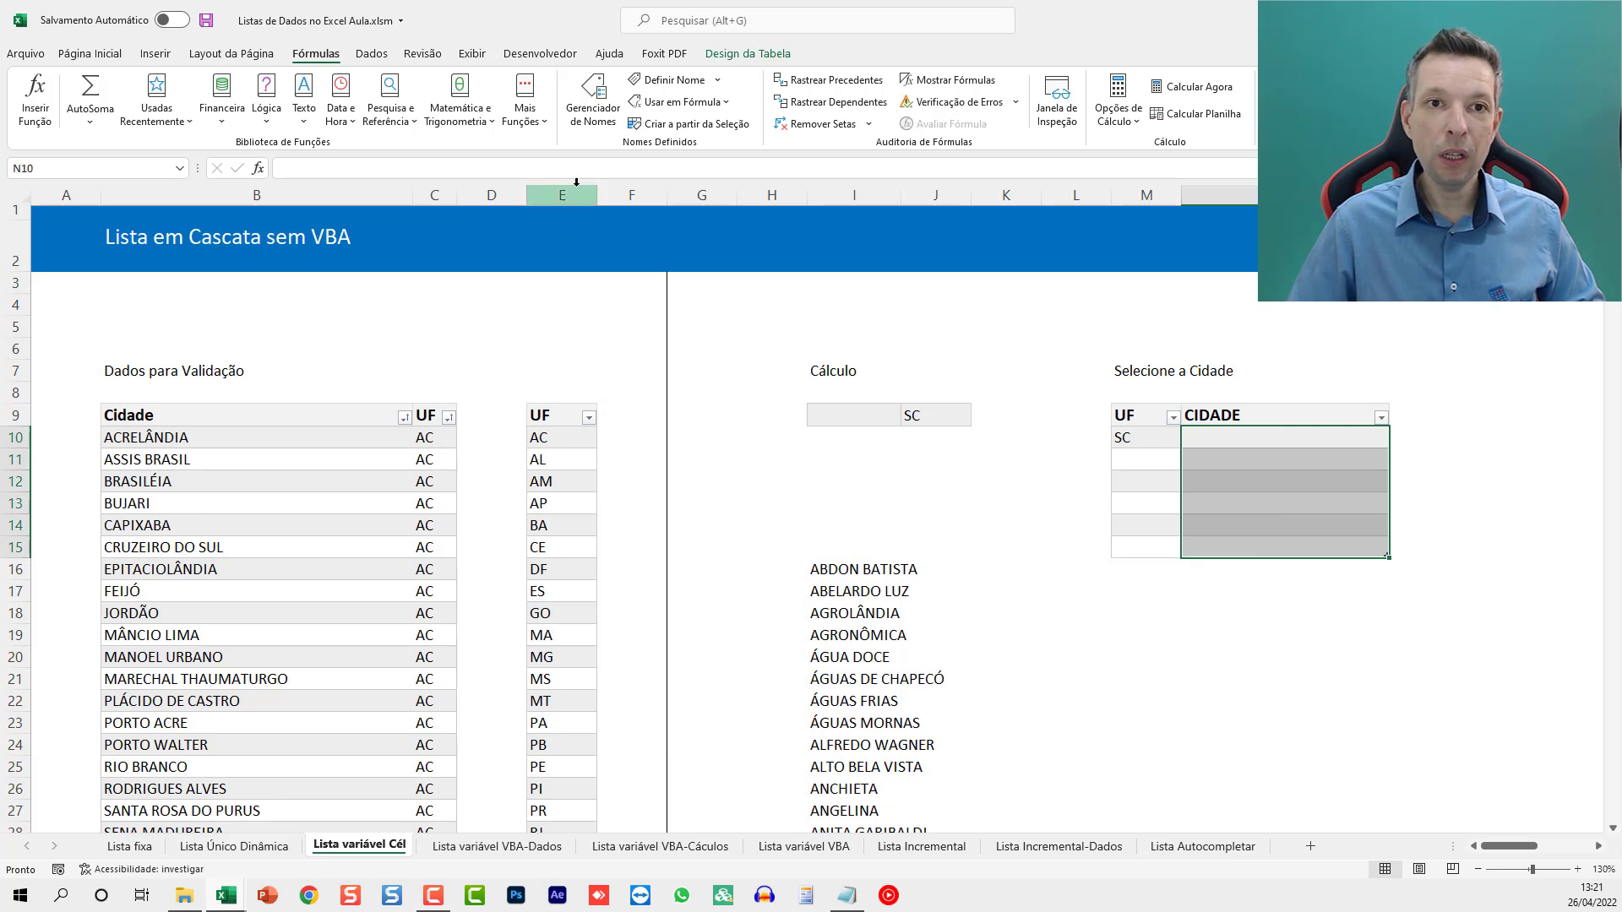
left_click(372, 53)
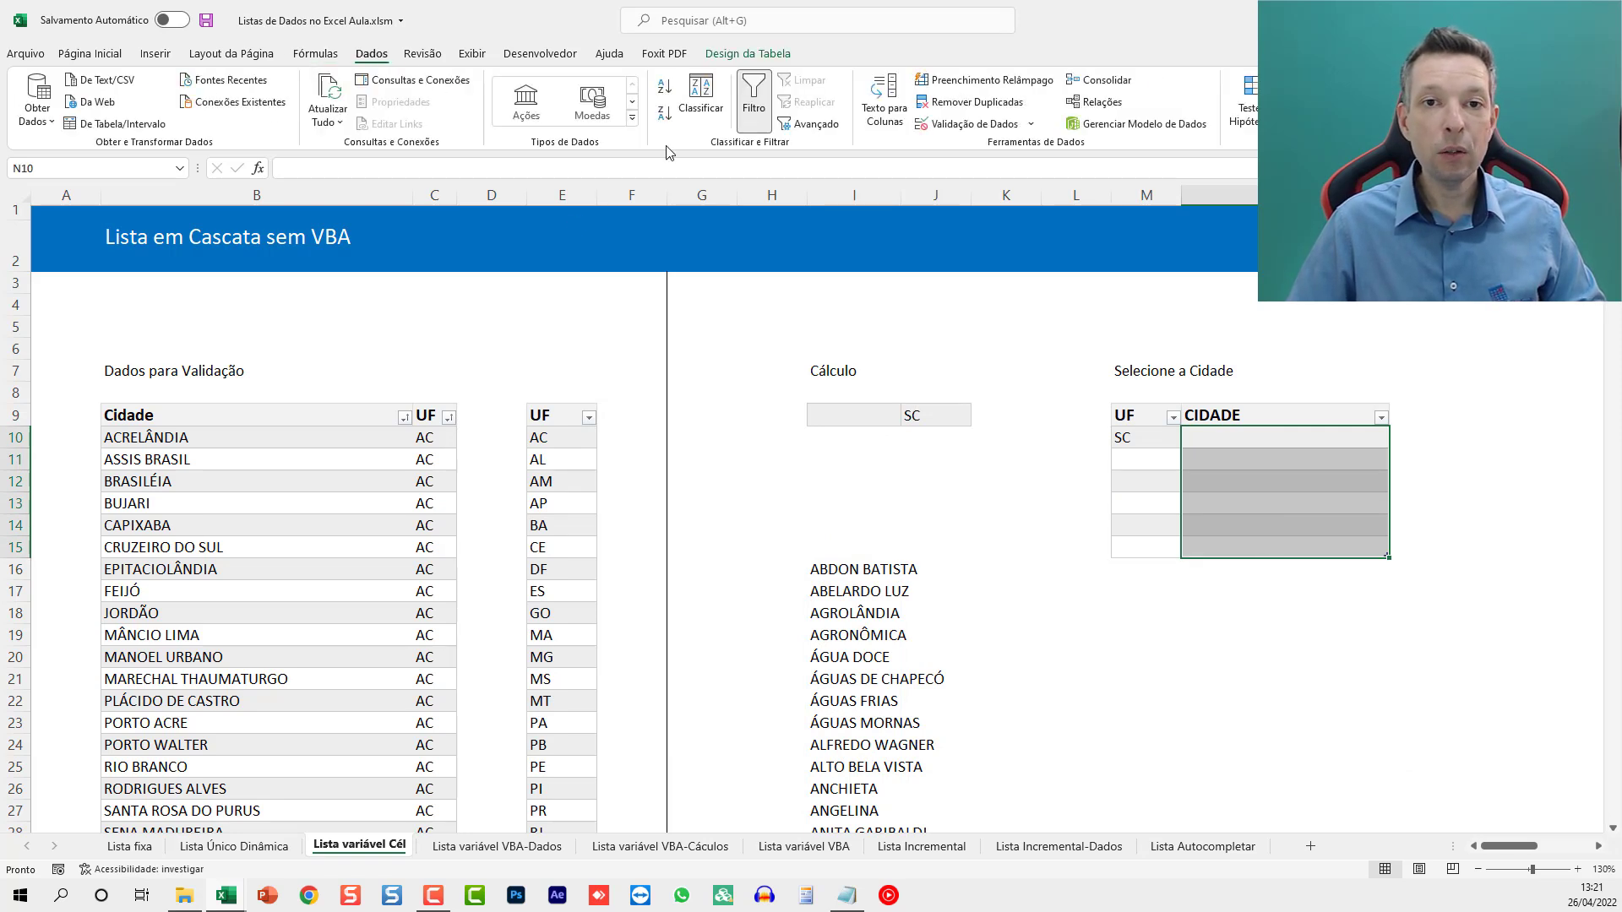
left_click(945, 125)
left_click(845, 505)
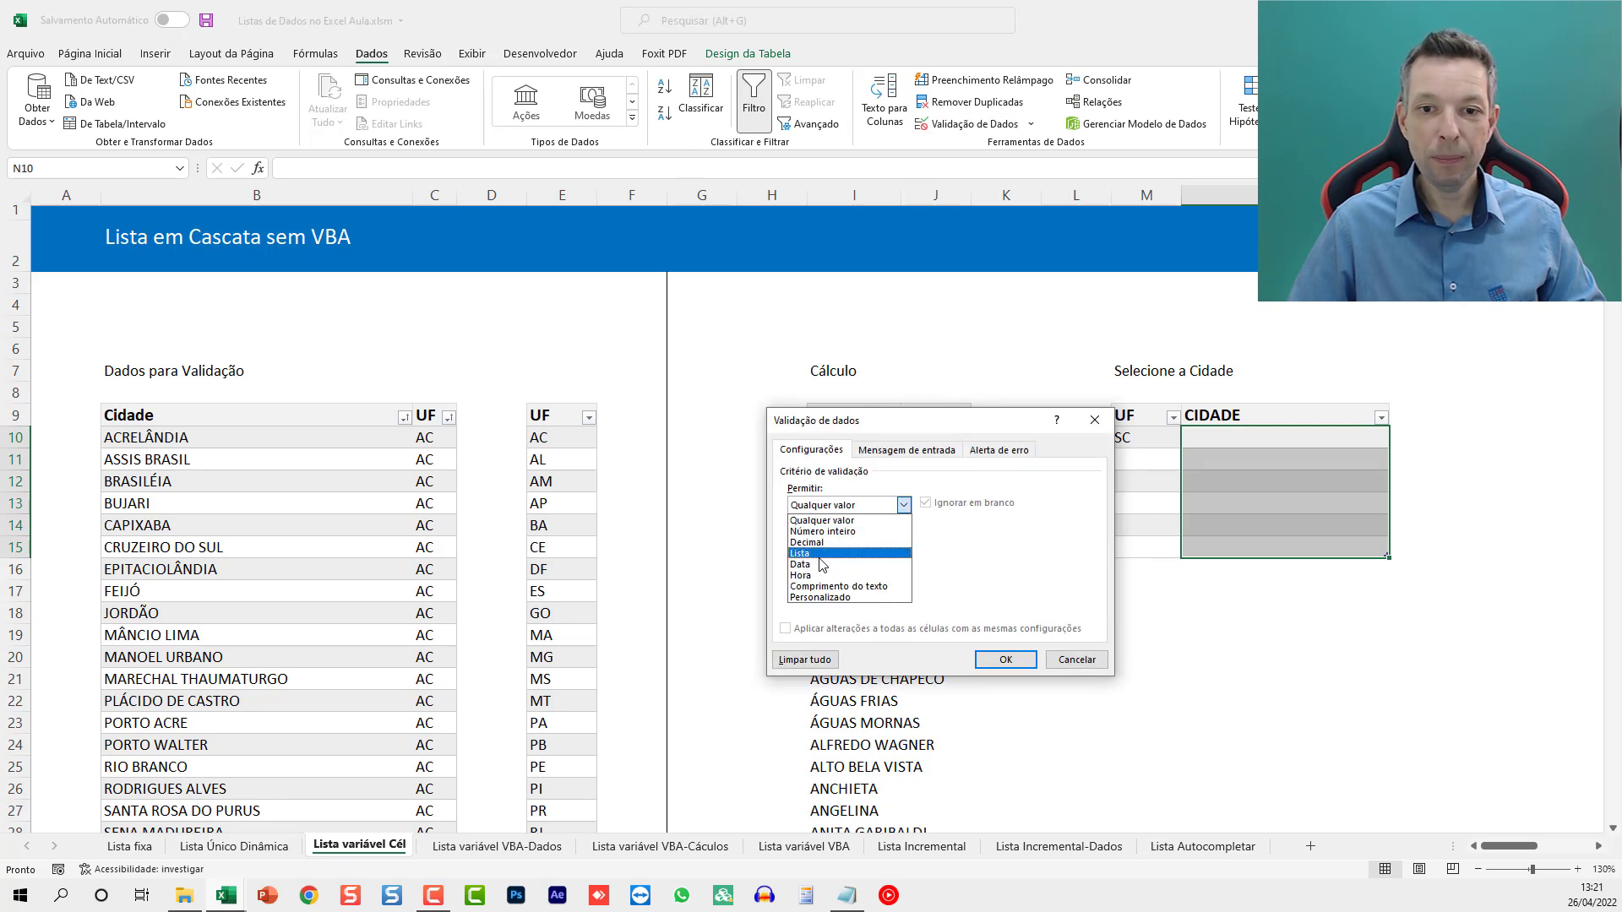
left_click(821, 556)
left_click(811, 574)
type("=ListaCidades")
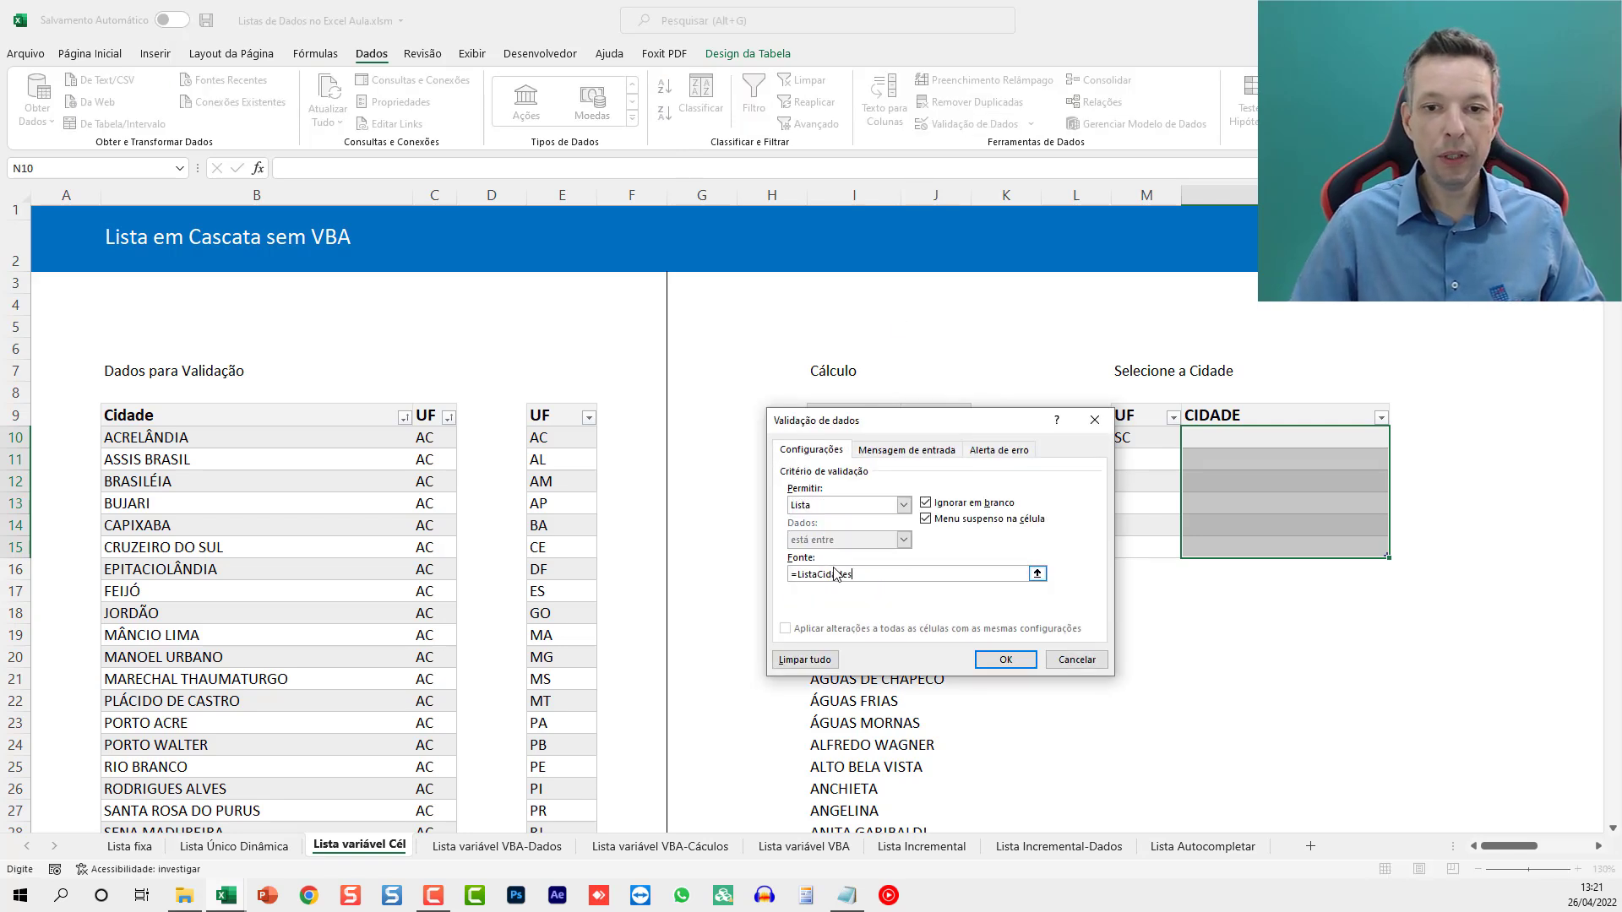
left_click(1018, 661)
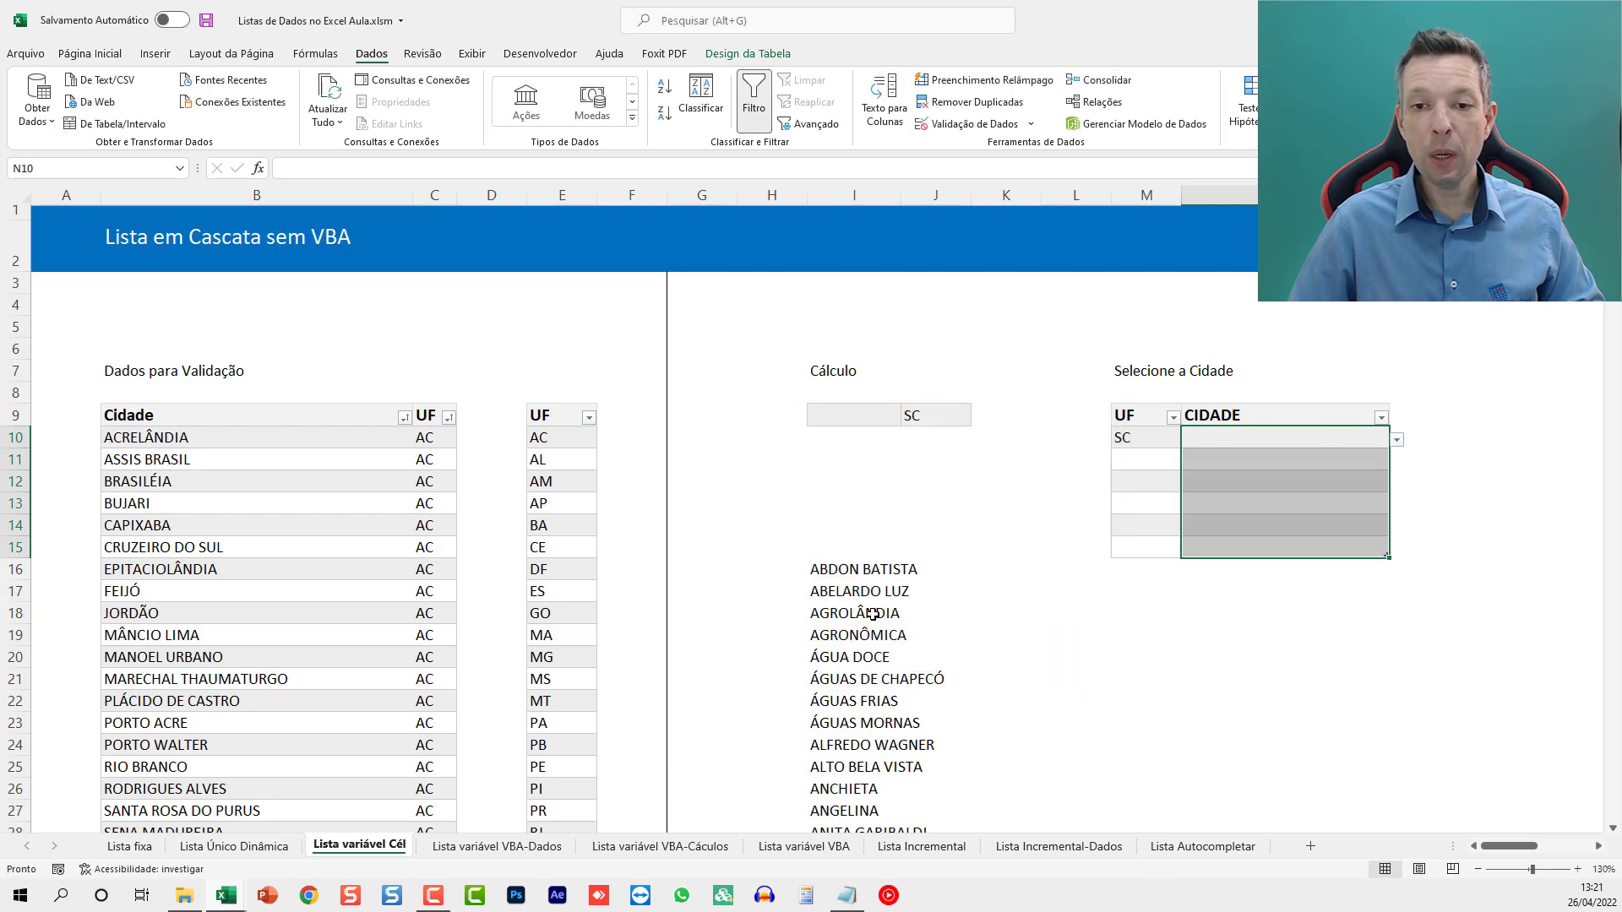
Step: Look through the cities offered by the new dropdown in cell N10 without choosing one
left_click(1293, 448)
left_click(1397, 440)
mouse_move(1394, 482)
left_mouse_down()
mouse_move(1394, 549)
mouse_move(1394, 477)
left_mouse_up()
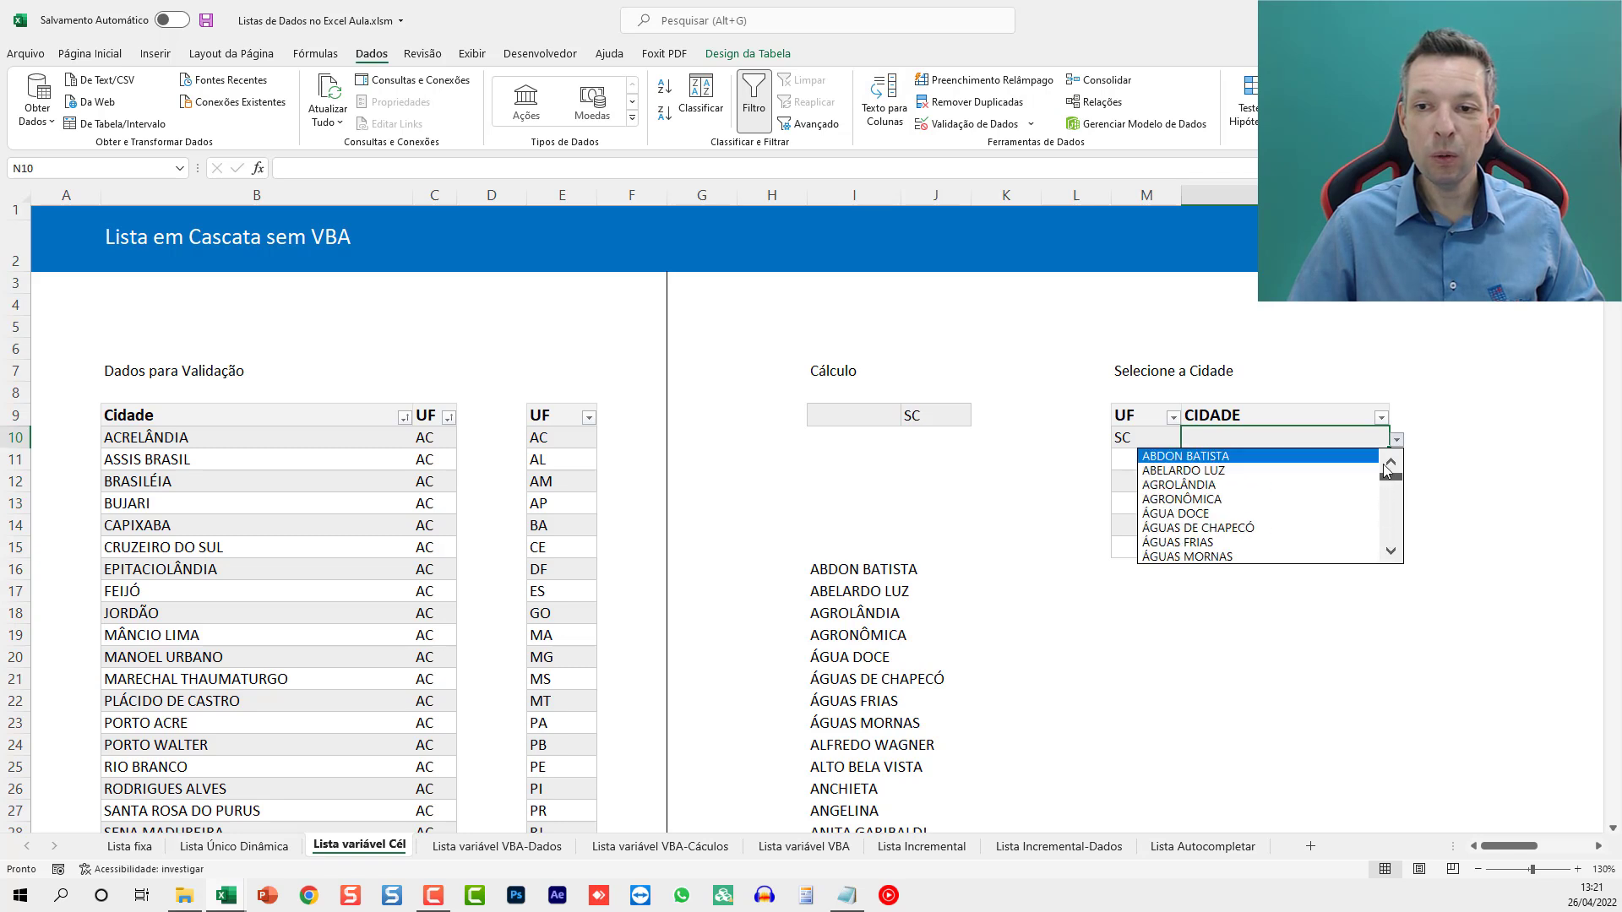
Step: Set the state code in J9 to df and check the city dropdown in N10
left_click(946, 426)
left_click(952, 417)
type("df")
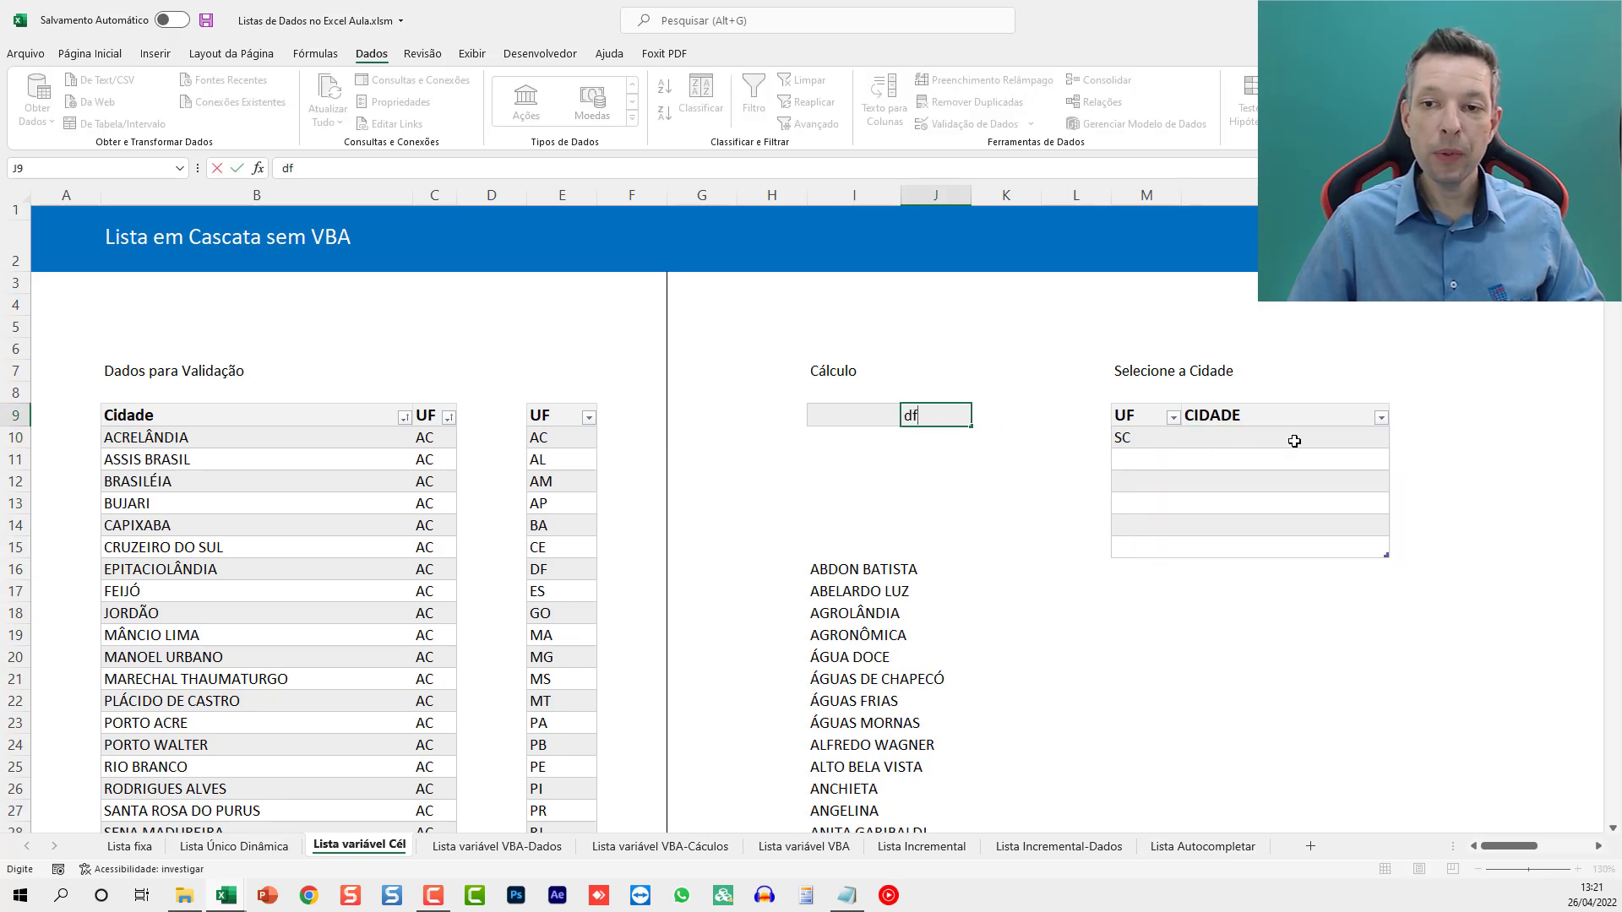
left_click(1294, 441)
left_click(1396, 440)
left_click(1396, 440)
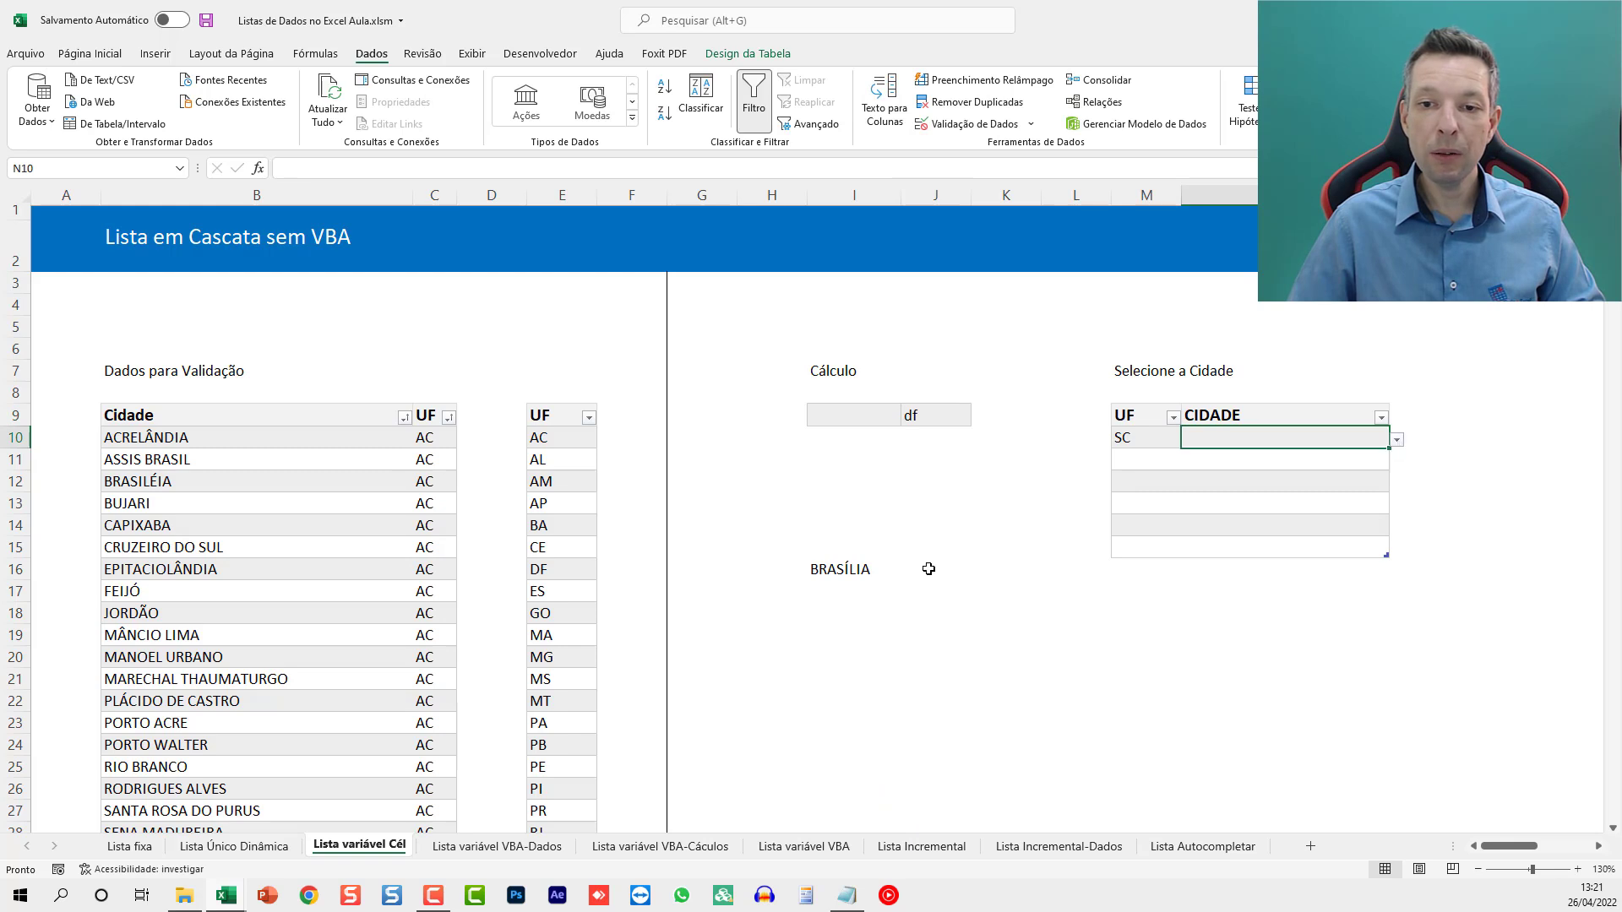
Step: Re-enter the state code in J9 as DF and view the state dropdown in M10 without changing its selection
left_click(939, 420)
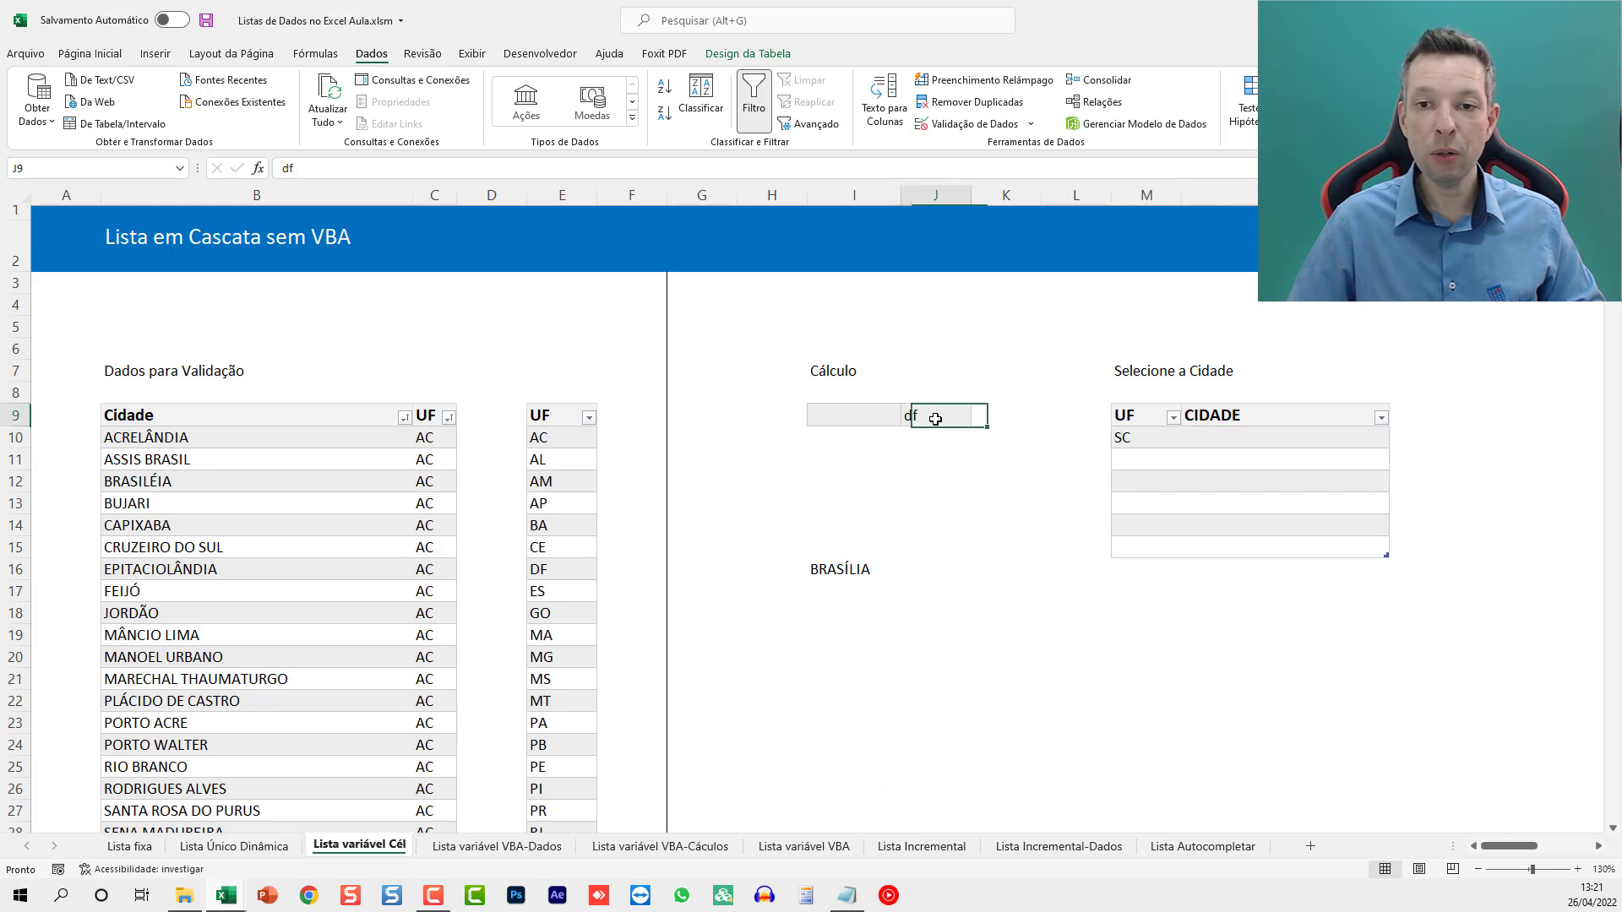
type("DF")
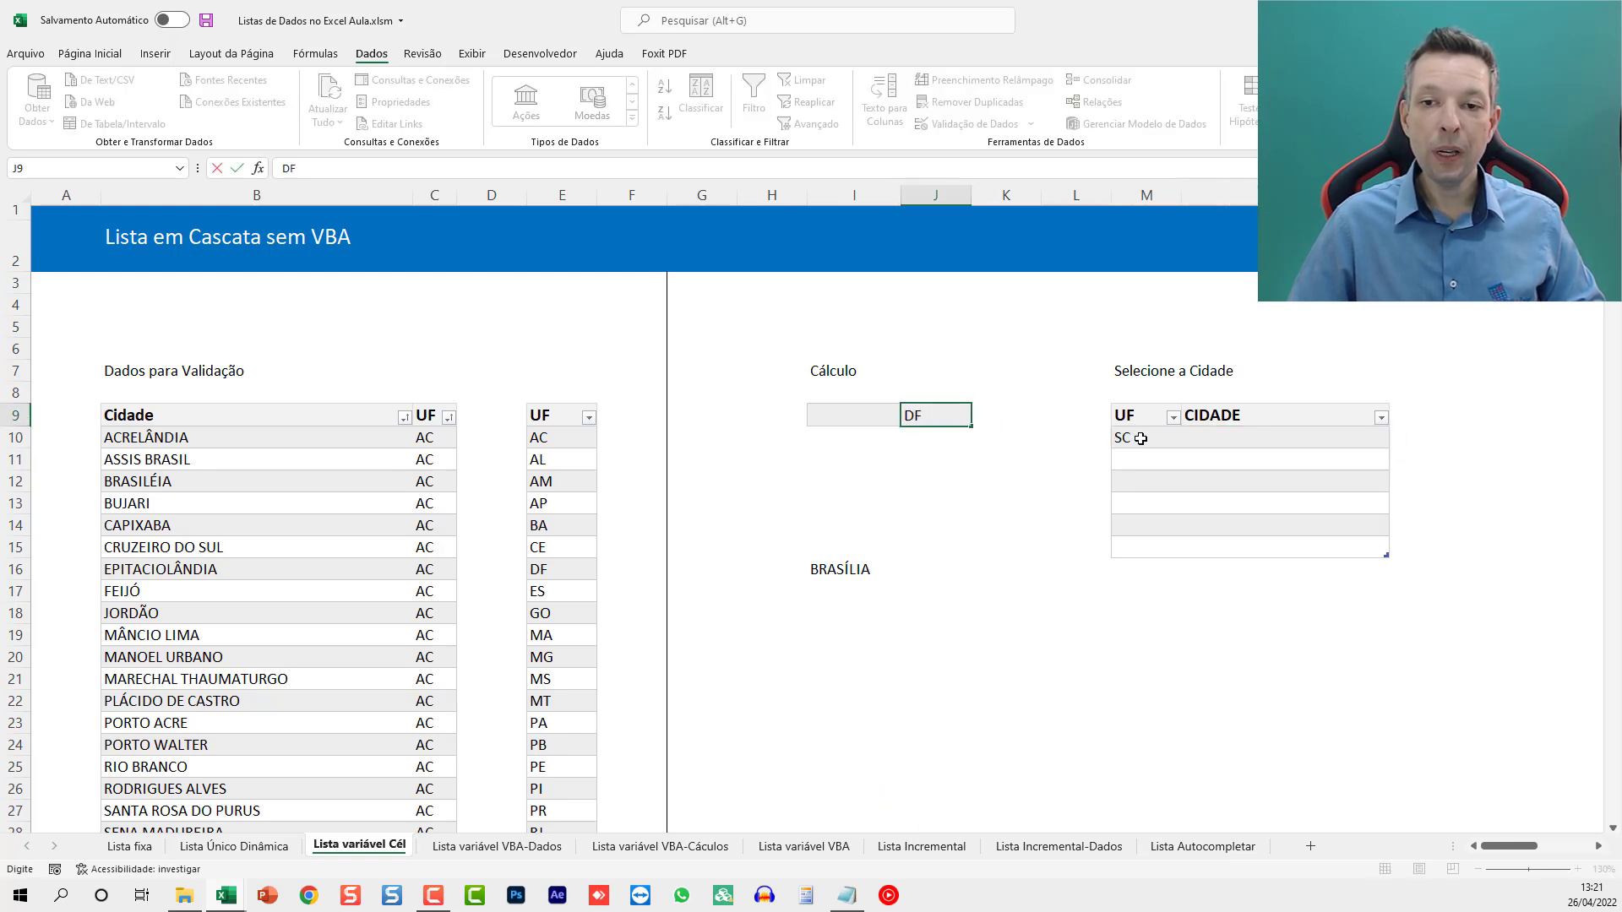
left_click(1140, 438)
left_click(1190, 440)
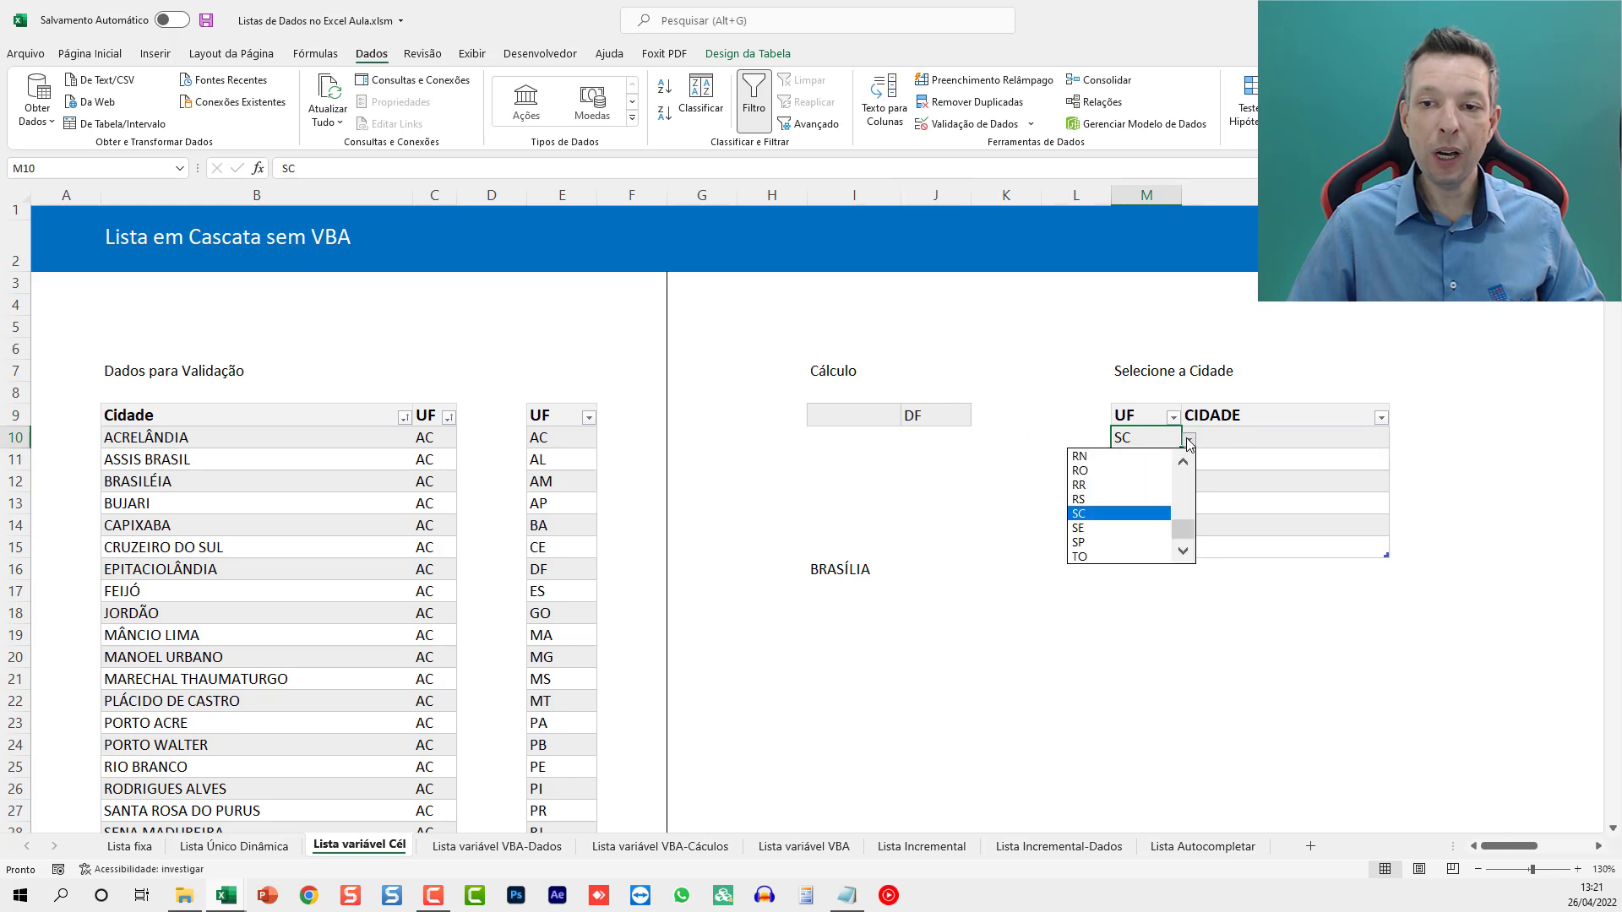
left_click(1266, 434)
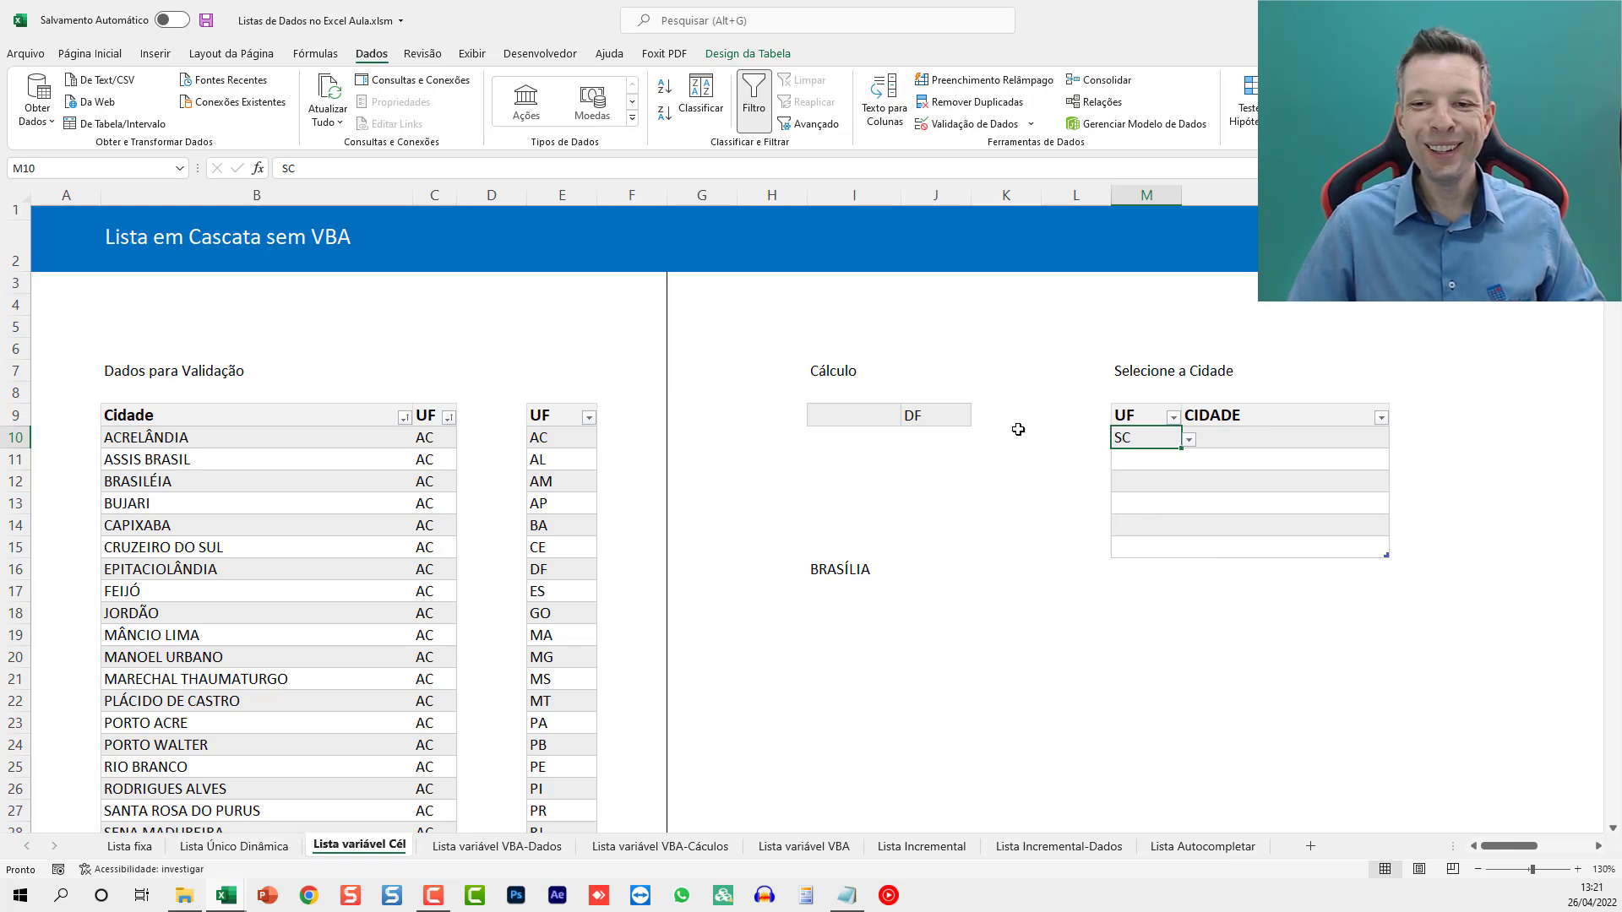
Step: Enter the formula =CÉL("conteúdo") in cell I9 and dismiss the circular reference warning
left_click(866, 417)
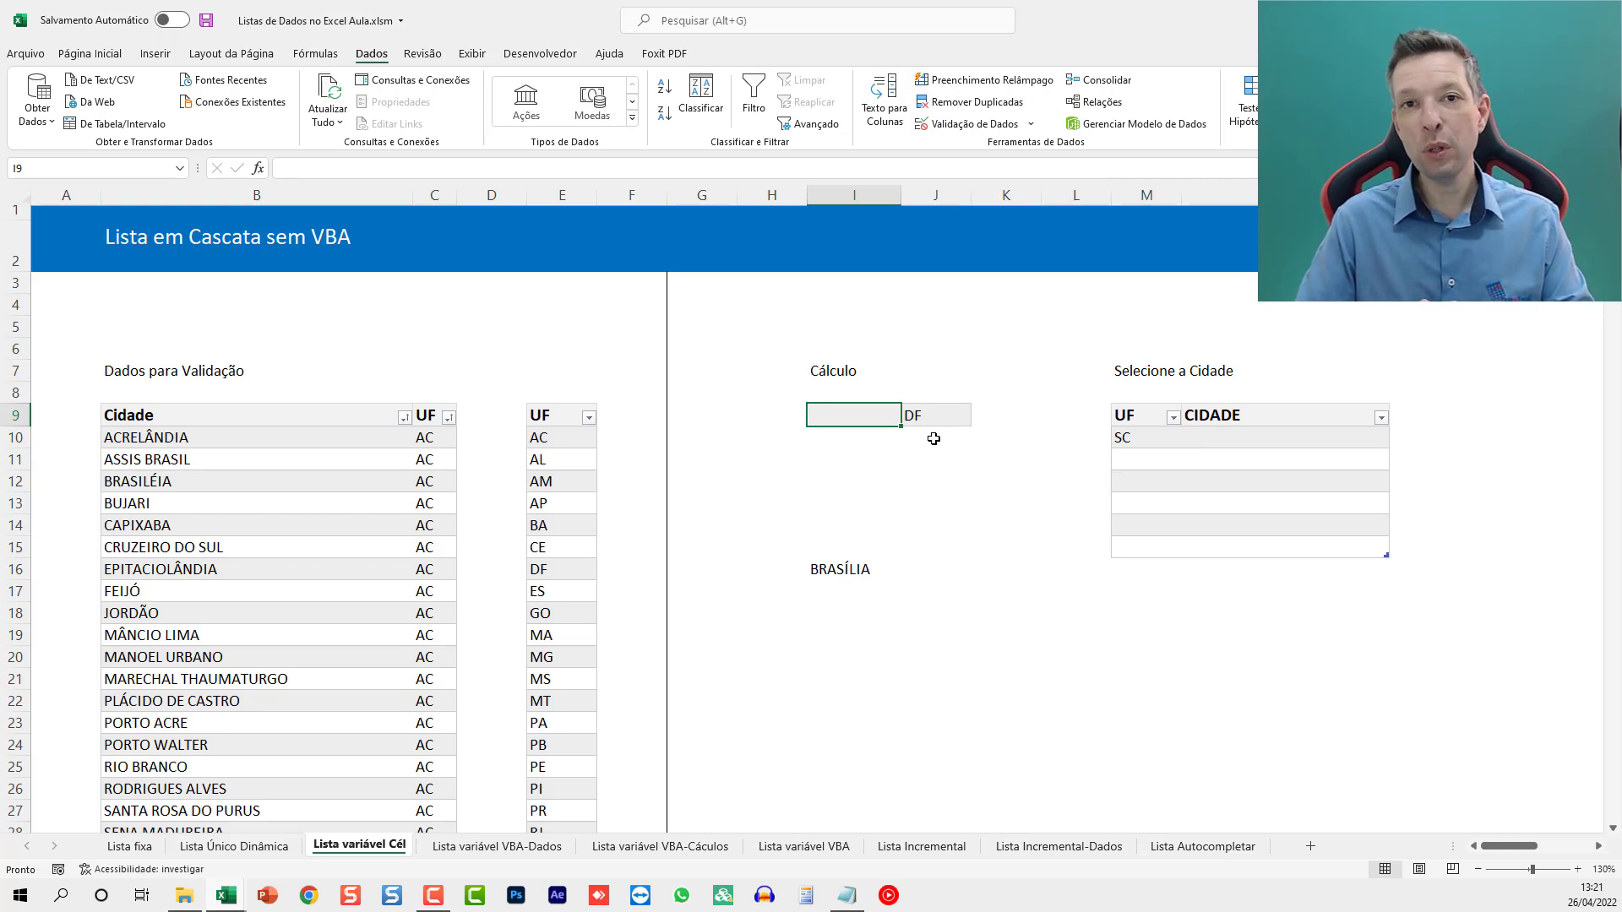
type("=CÉL")
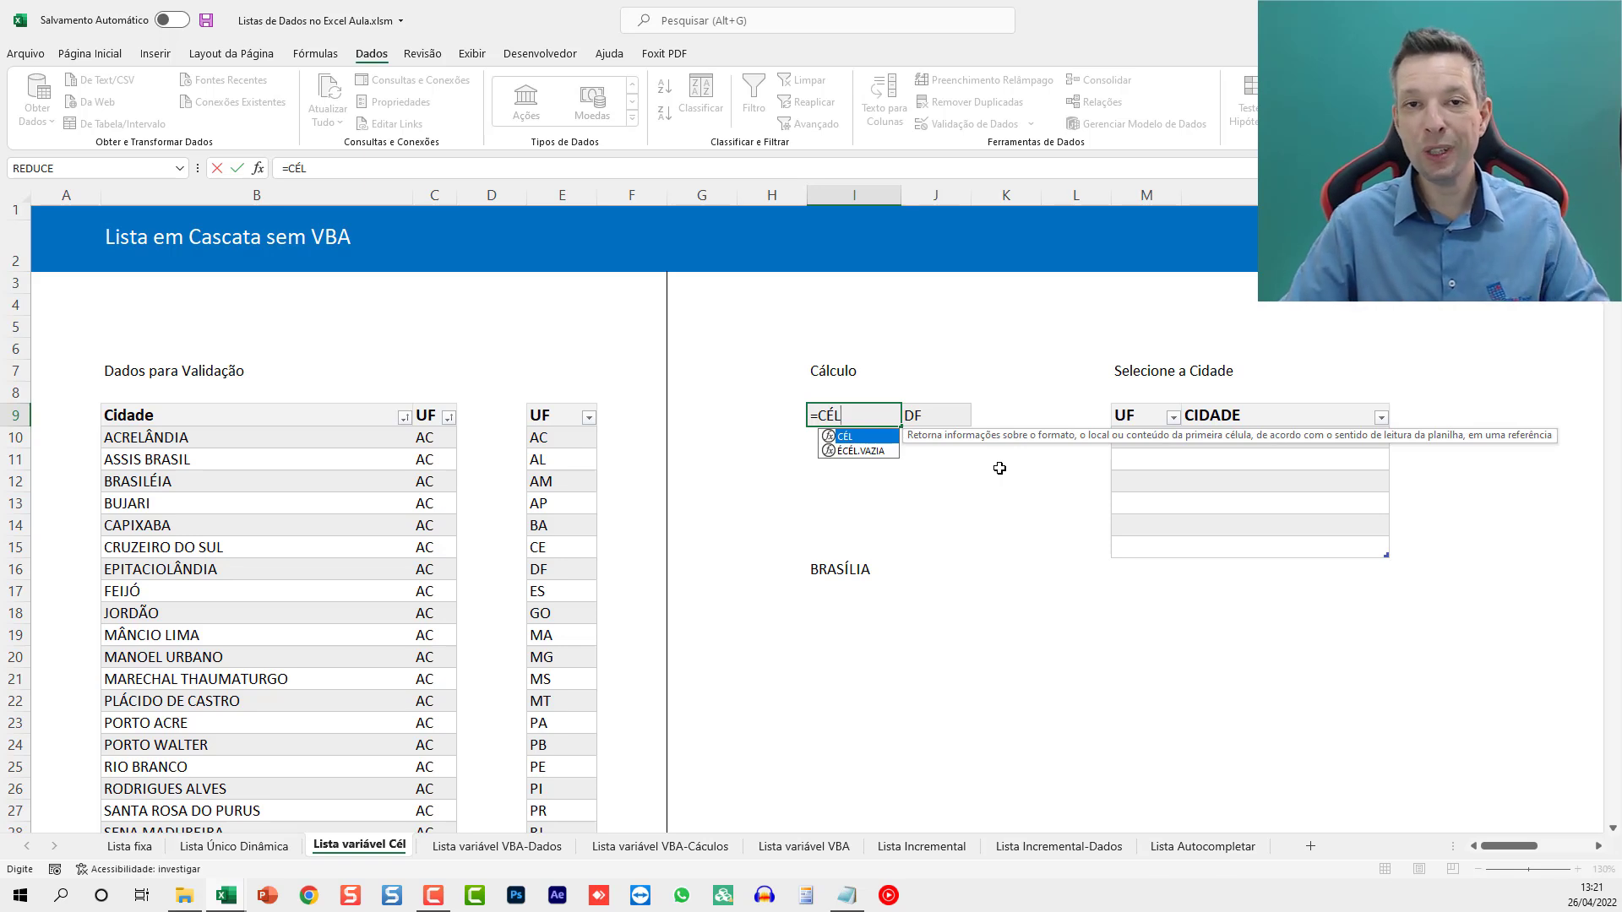
type("(")
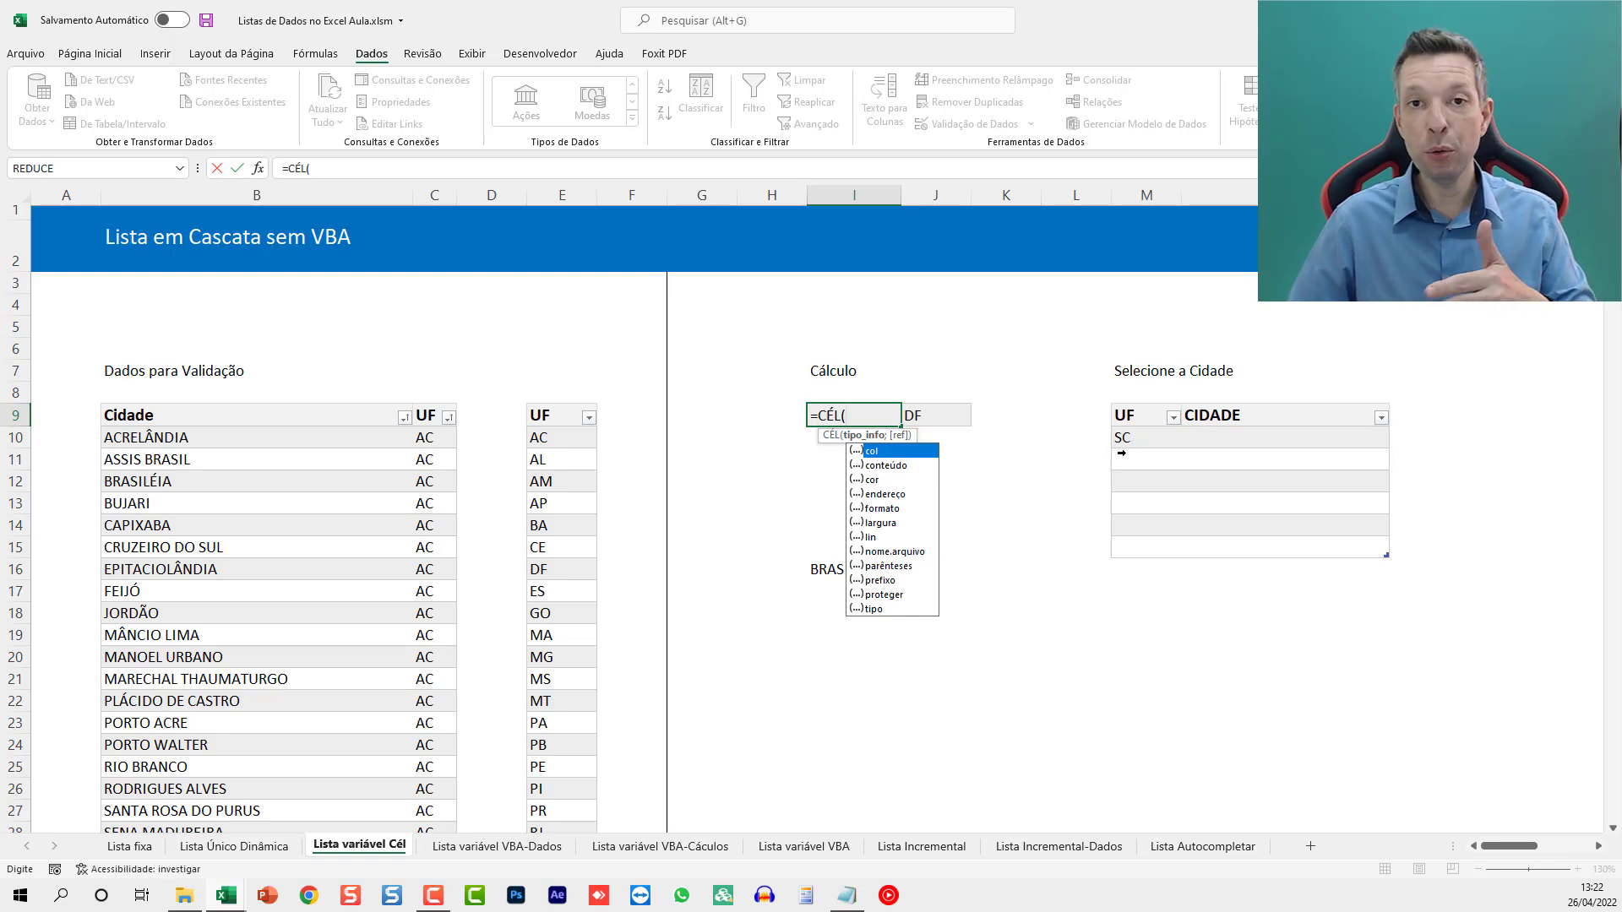
double_click(885, 466)
type(")")
key("Return")
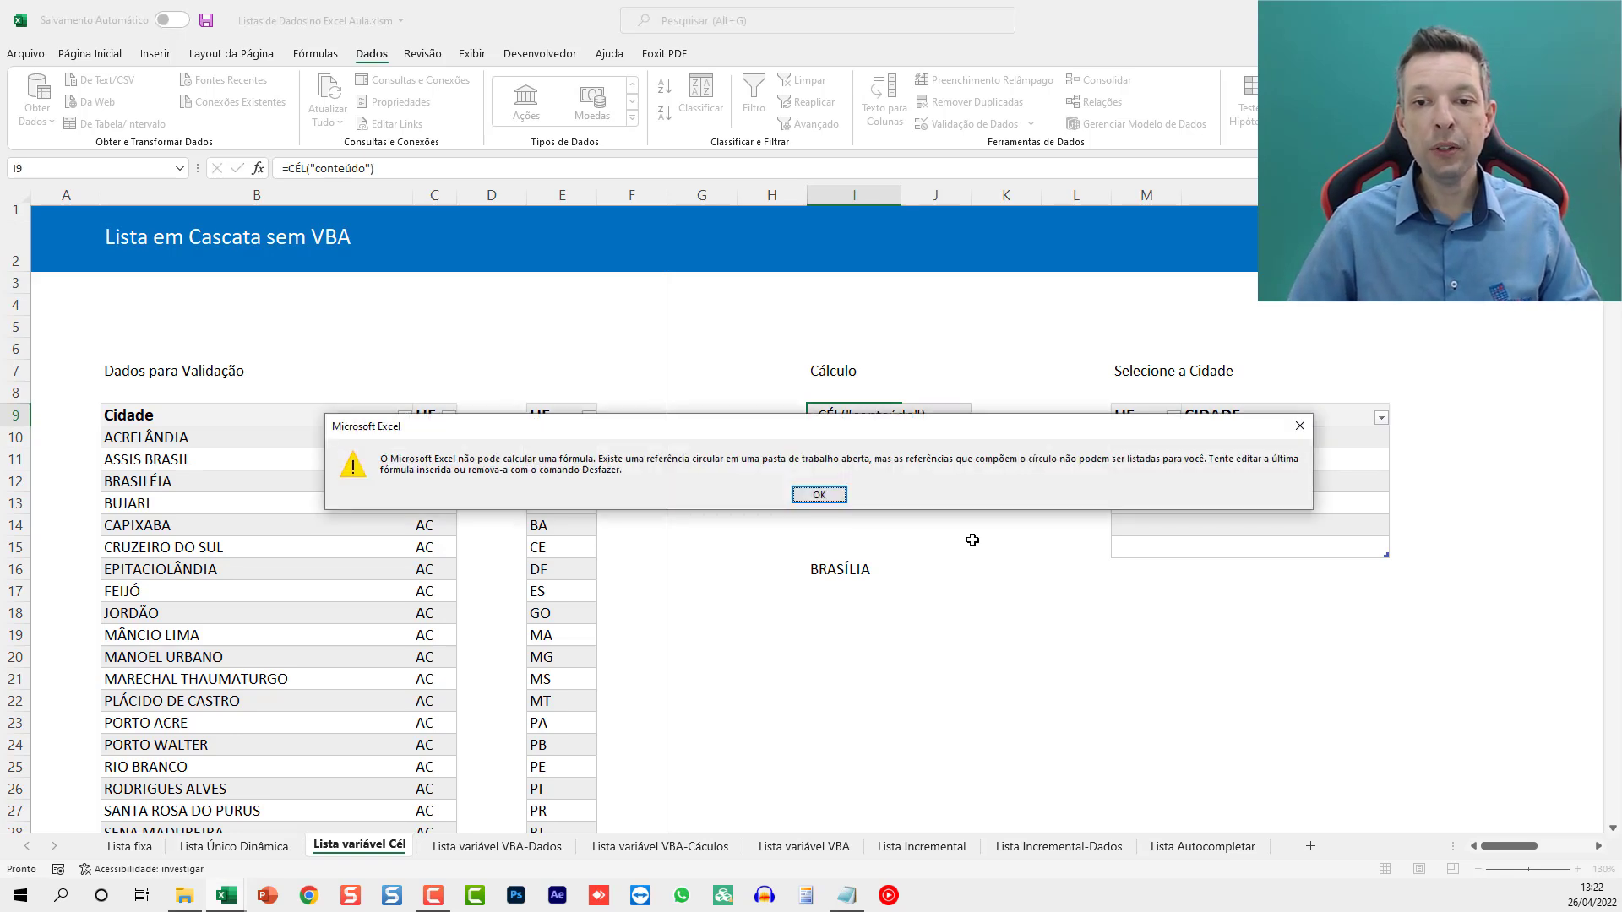
key("Return")
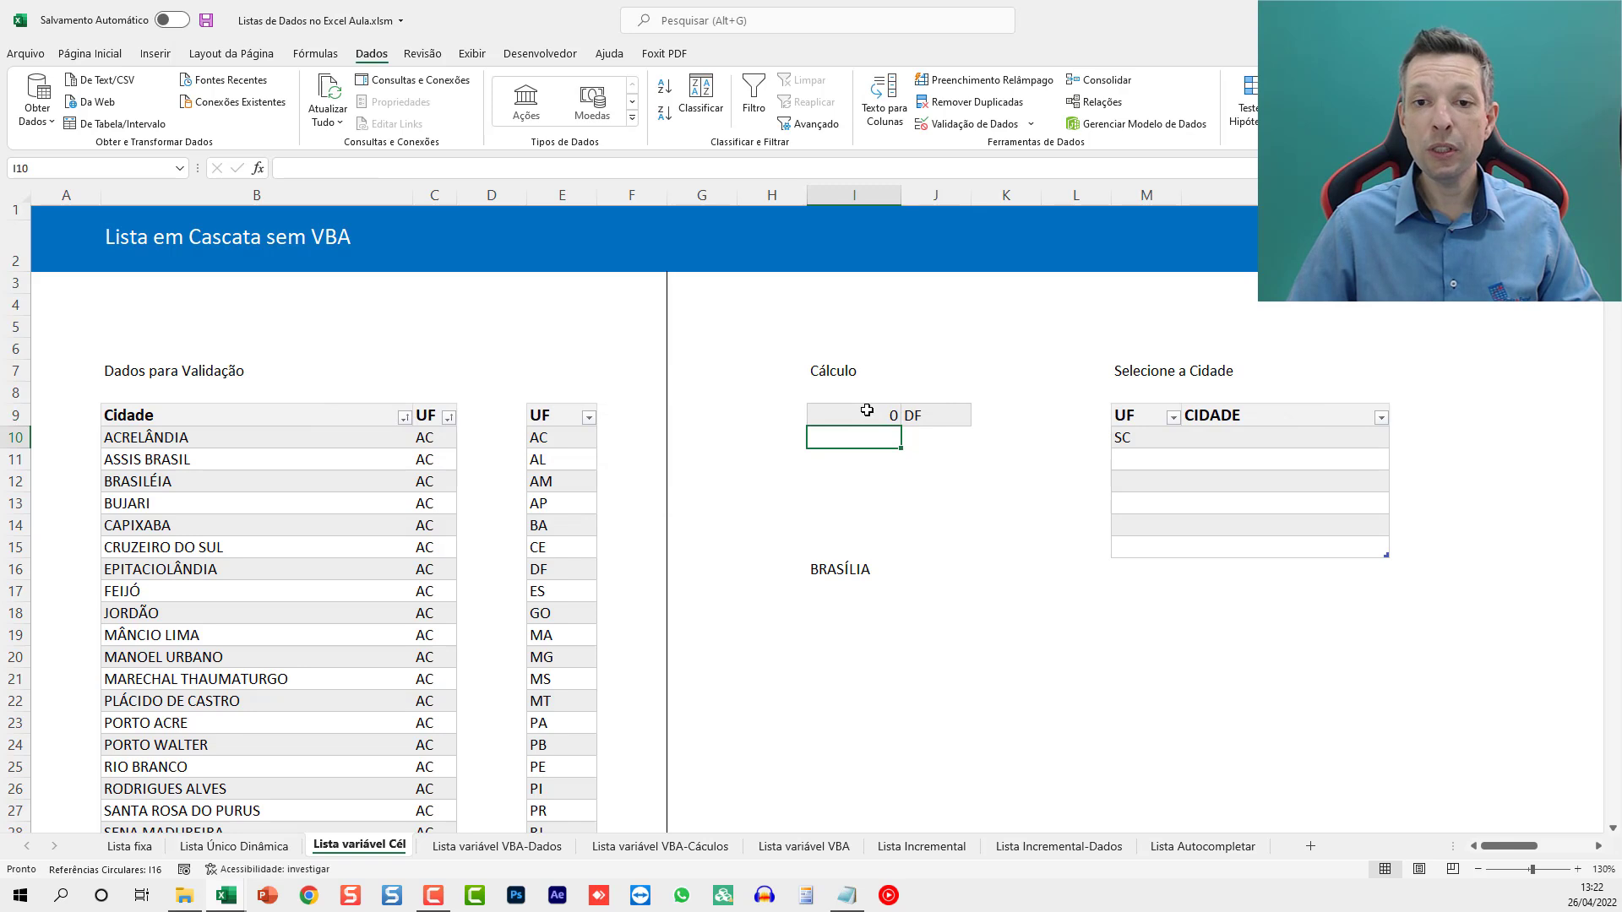
Step: Choose RR from the state dropdown in cell M10
left_click(1131, 437)
left_click(1193, 441)
left_click(1117, 487)
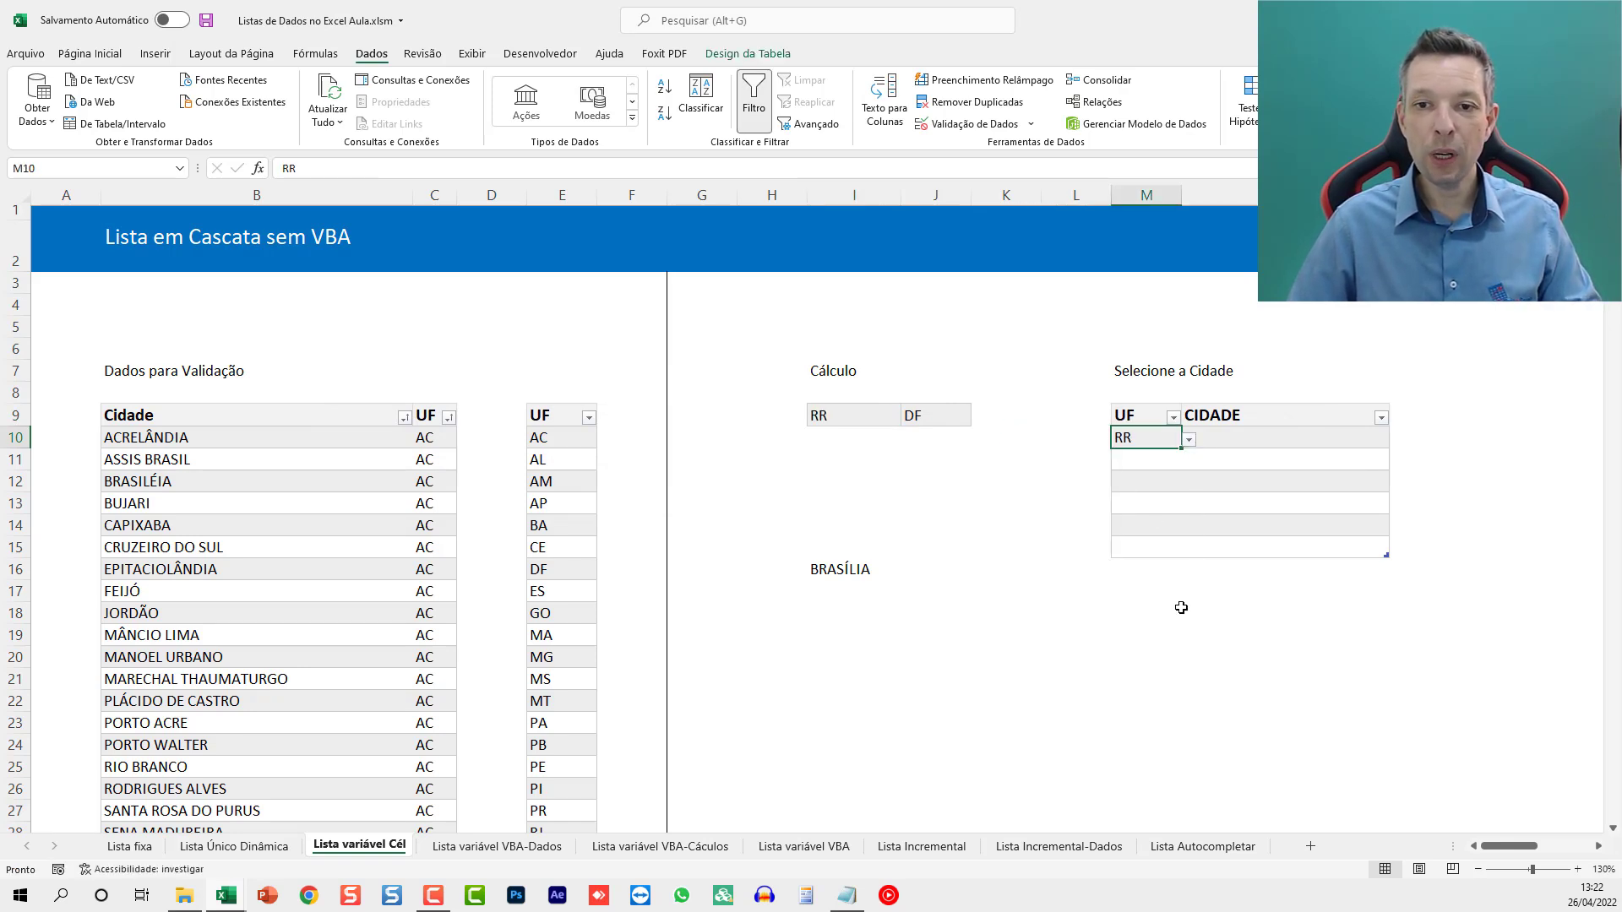
Step: Copy the =CÉL("conteúdo") formula from I9 into J9, replacing the fixed state code, and dismiss the circular reference warning
left_click(849, 417)
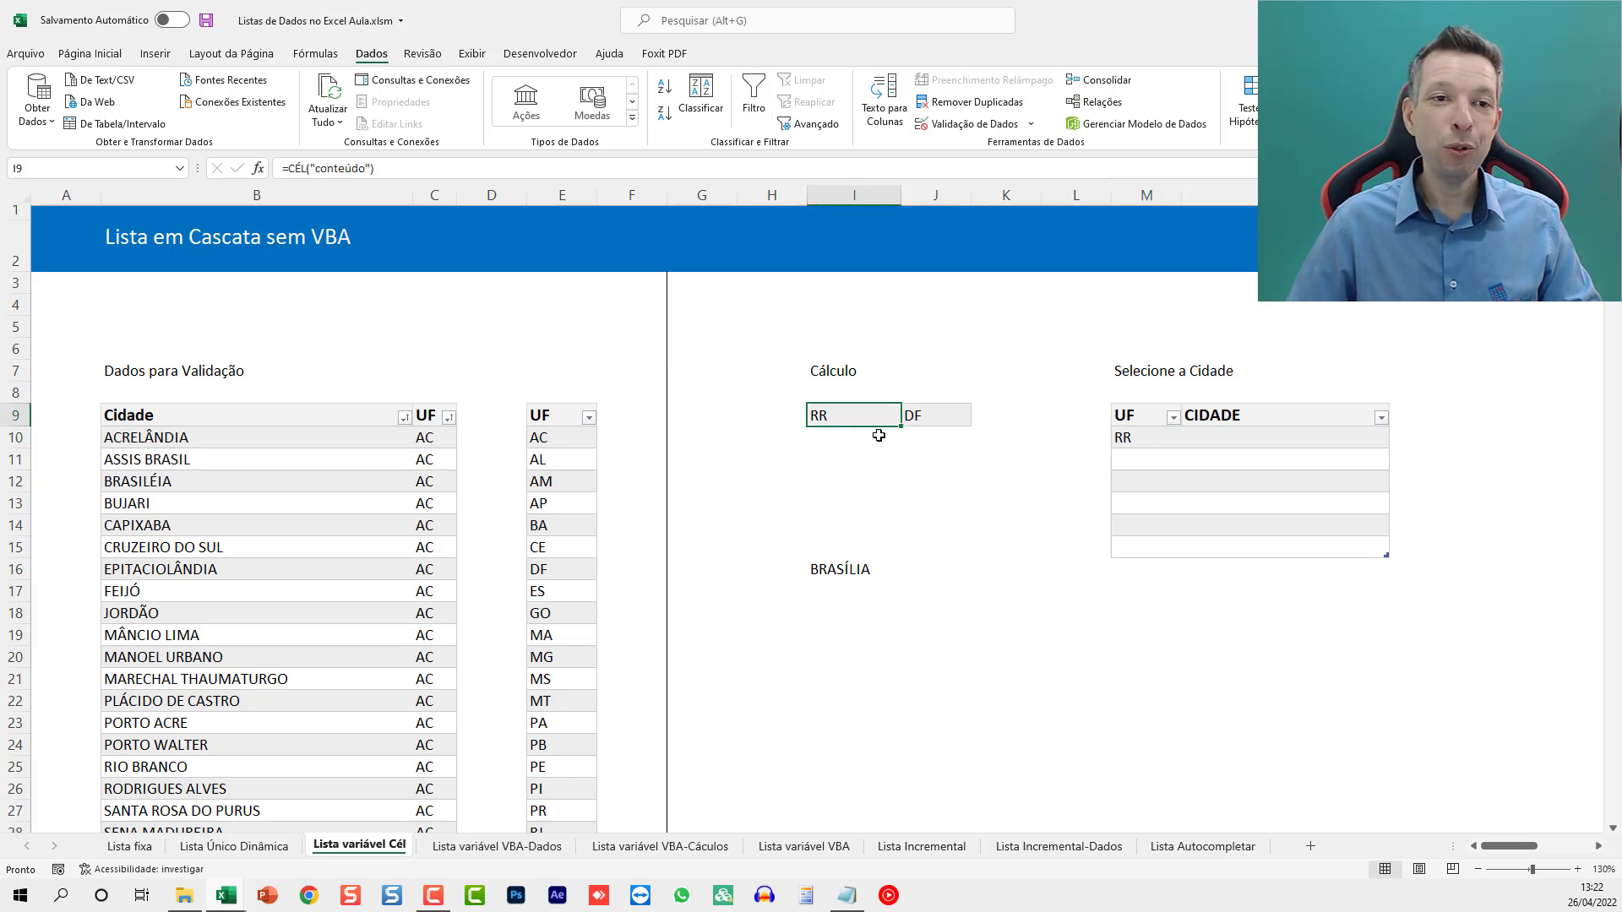
key("F2")
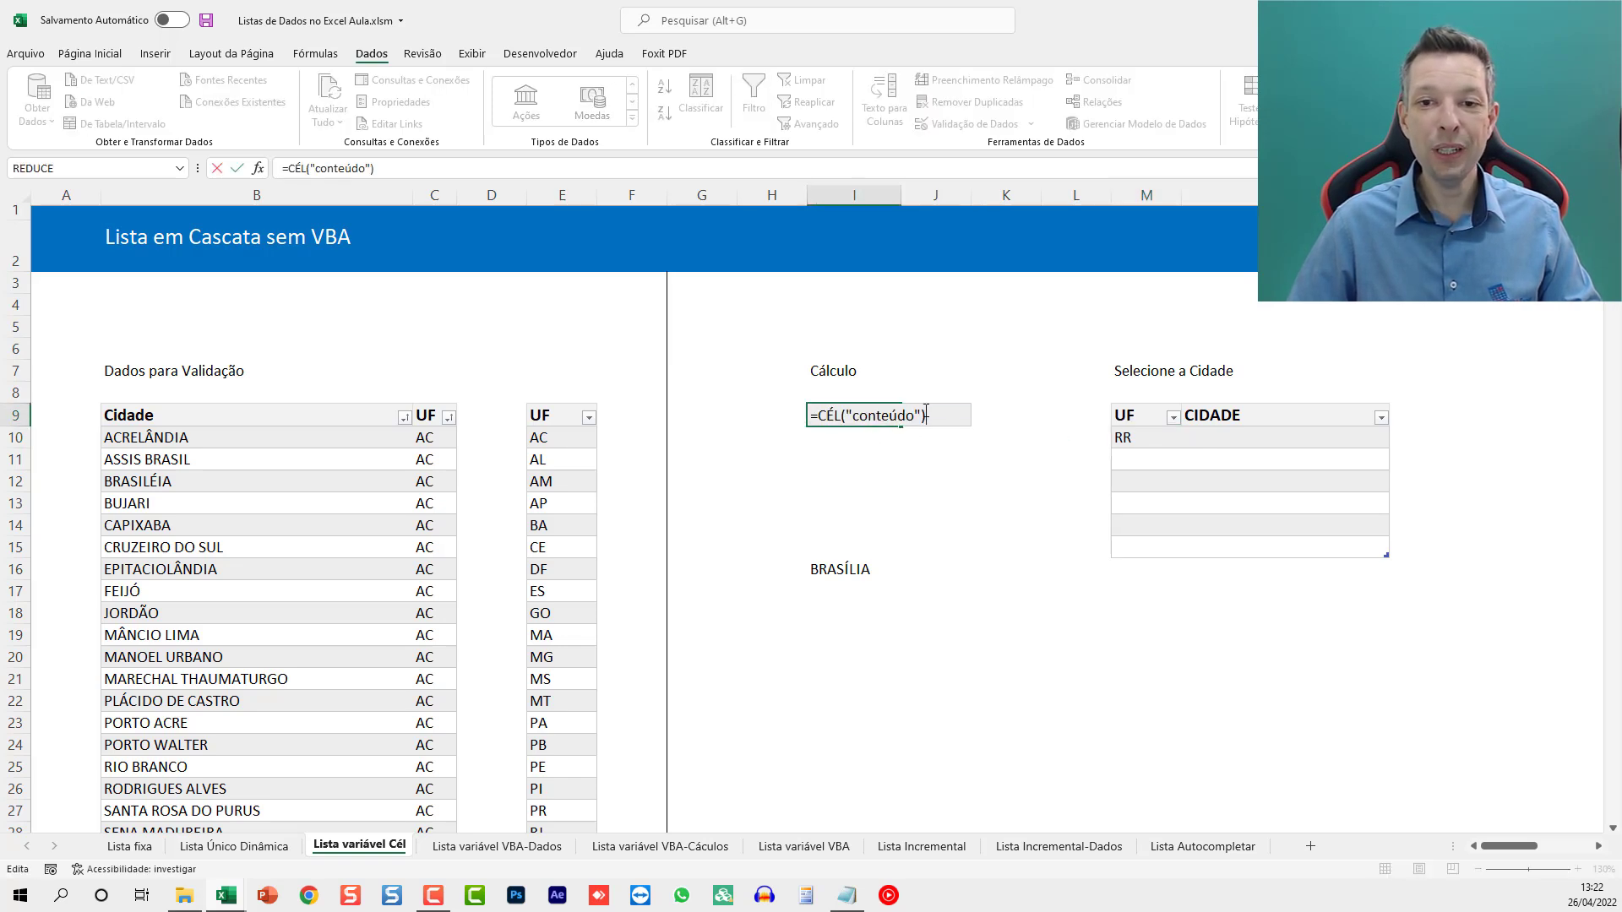
left_click_drag(945, 413, 793, 410)
key("Escape")
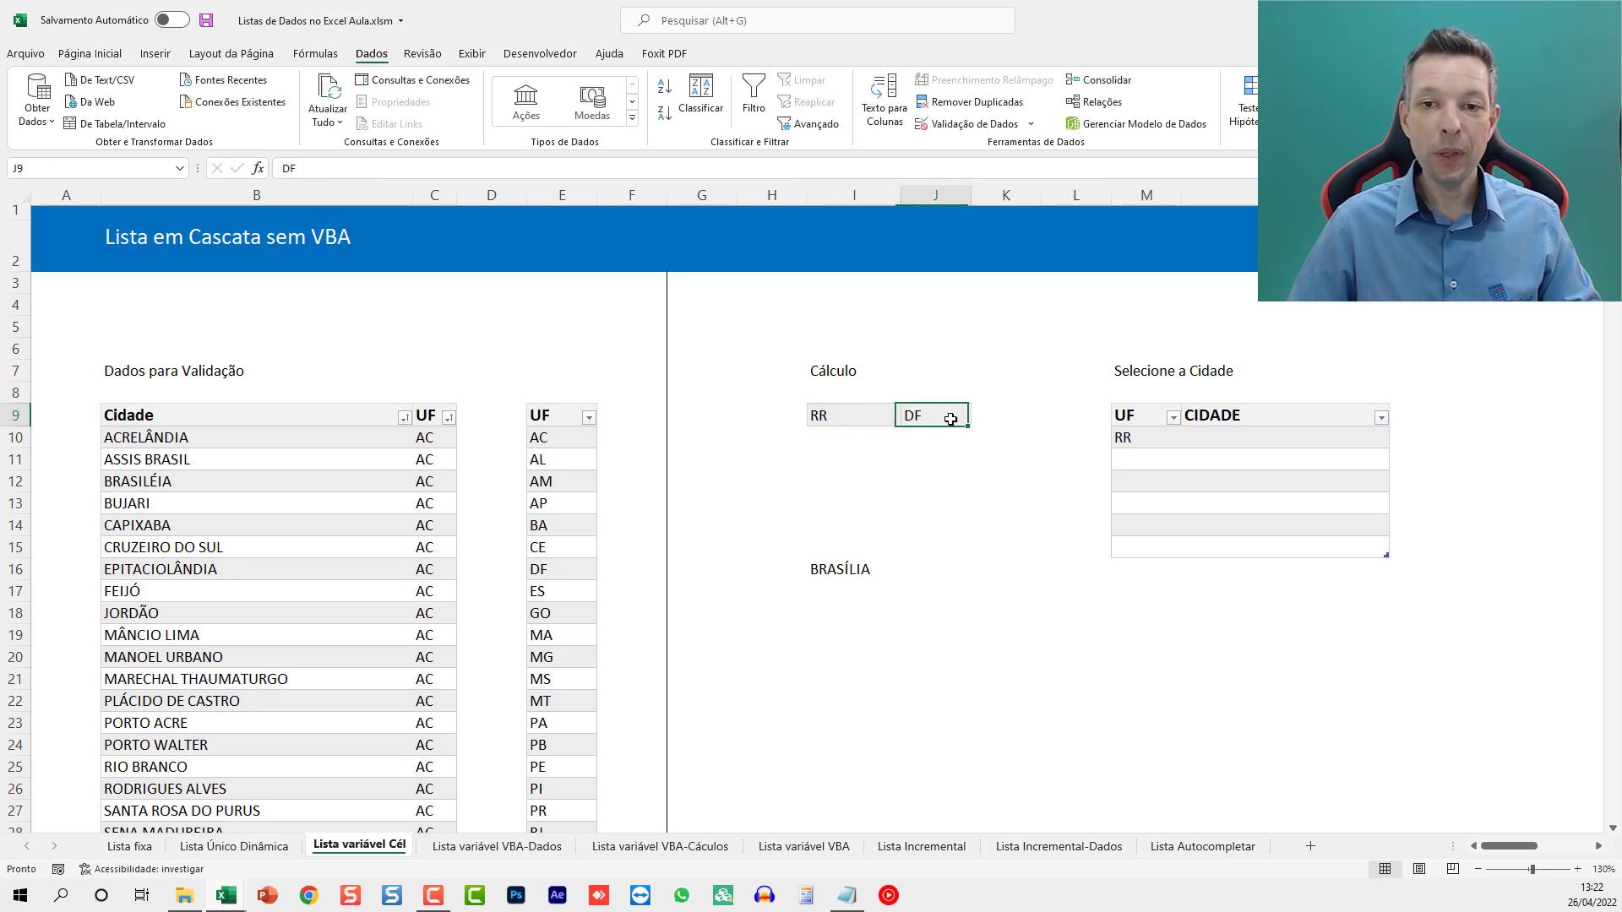
key("F2")
left_click_drag(930, 413, 803, 413)
key("ctrl+c")
key("Escape")
left_click(937, 419)
key("F2")
left_click_drag(950, 419, 799, 413)
key("ctrl+v")
key("Return")
key("Return")
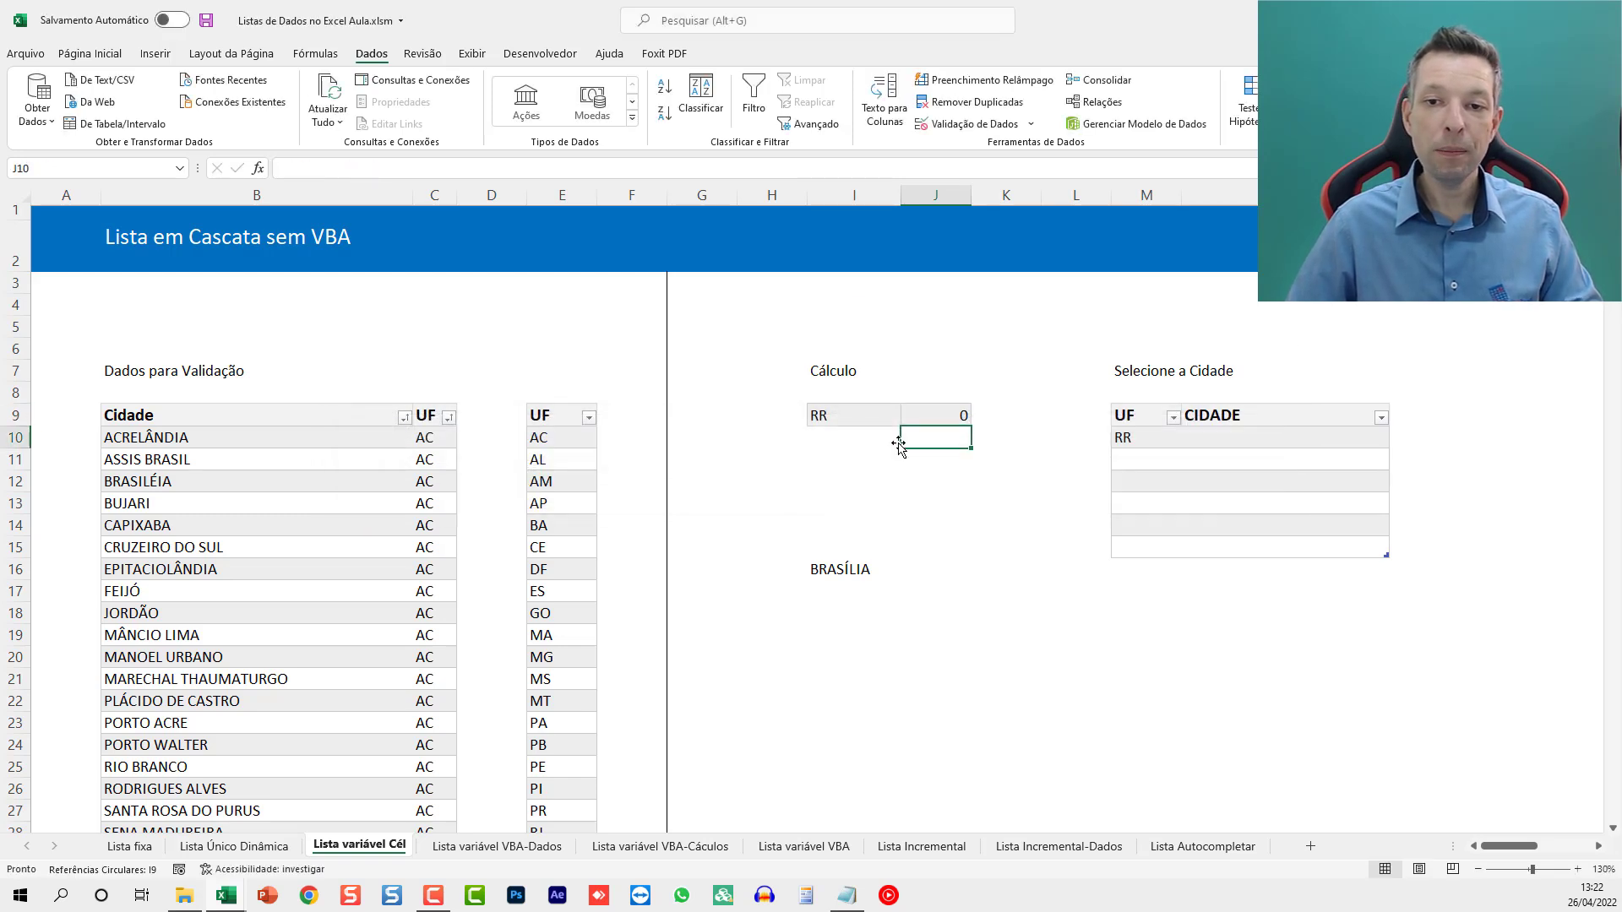
Step: Replace the formula in I9 with the label UF Selecionada and autofit the width of column I
left_click(853, 418)
key("BackSpace")
type("UF Selecina")
key("BackSpace")
key("BackSpace")
type("onada")
key("Return")
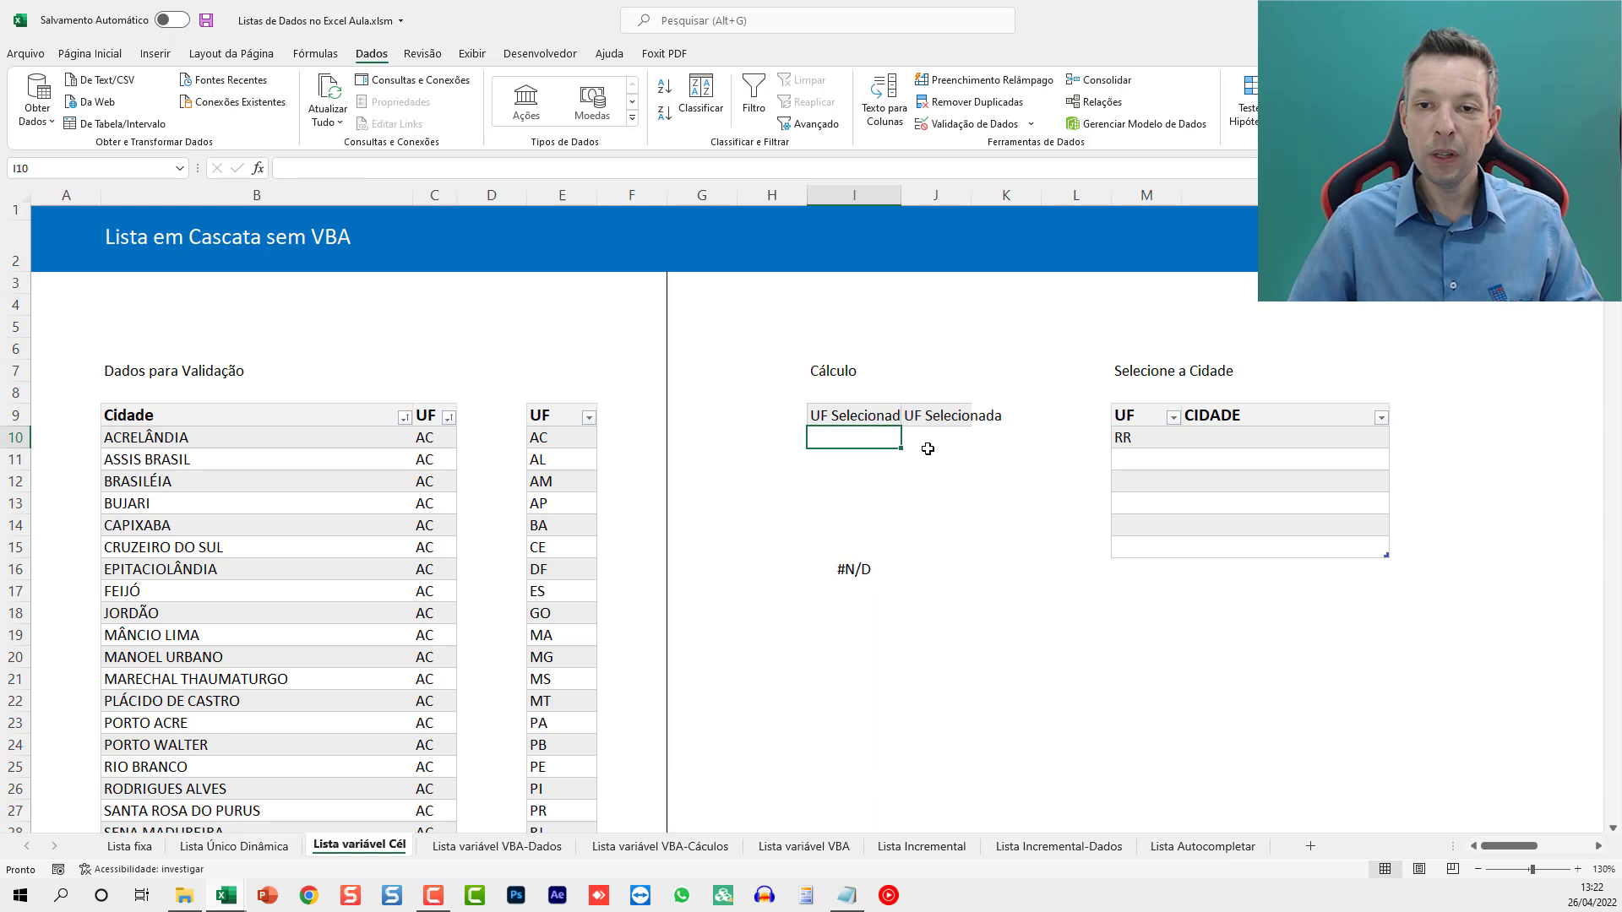
double_click(900, 196)
Step: Re-enter RR as the state in M10 and choose BOA VISTA from the city dropdown in N10
double_click(1158, 438)
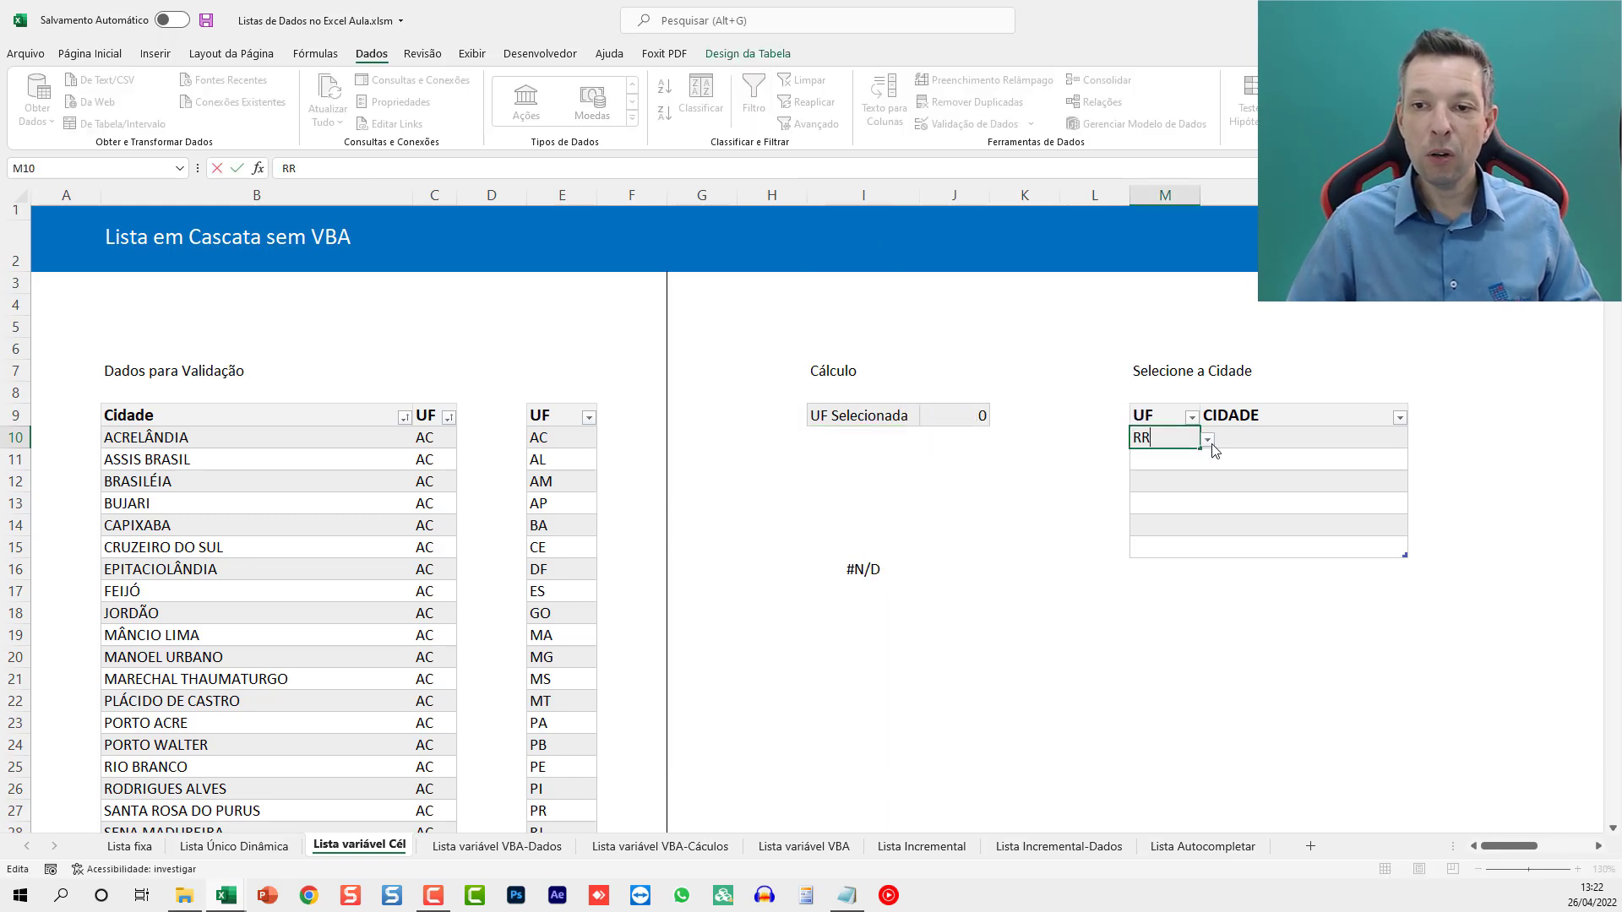
key("Return")
left_click(1327, 434)
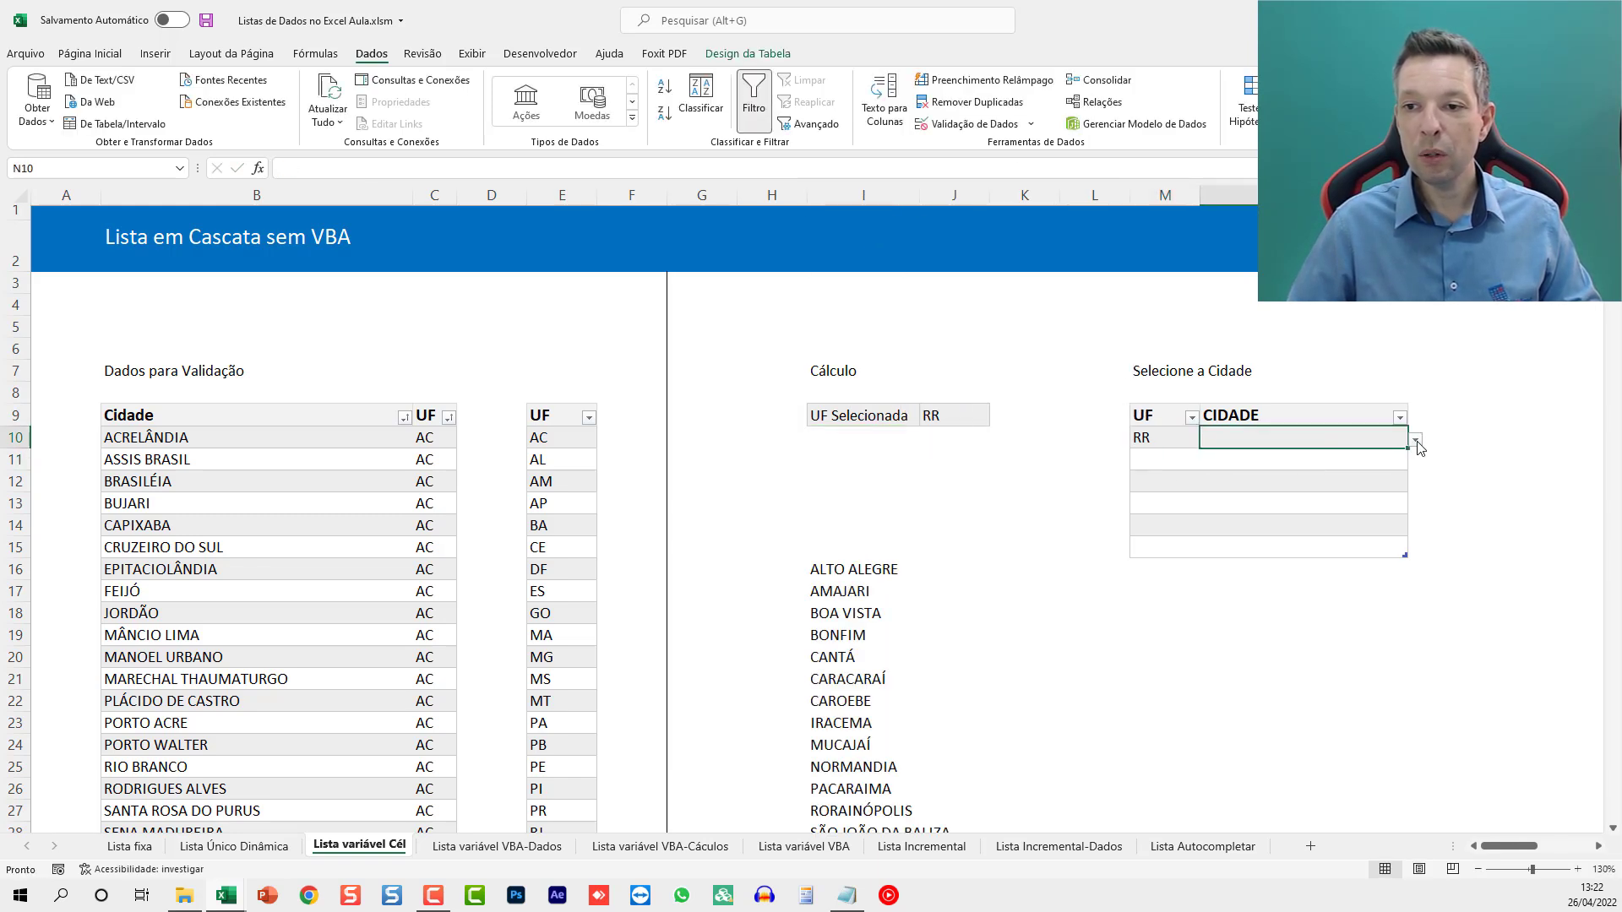
left_click(1416, 440)
left_click_drag(1416, 493, 1414, 549)
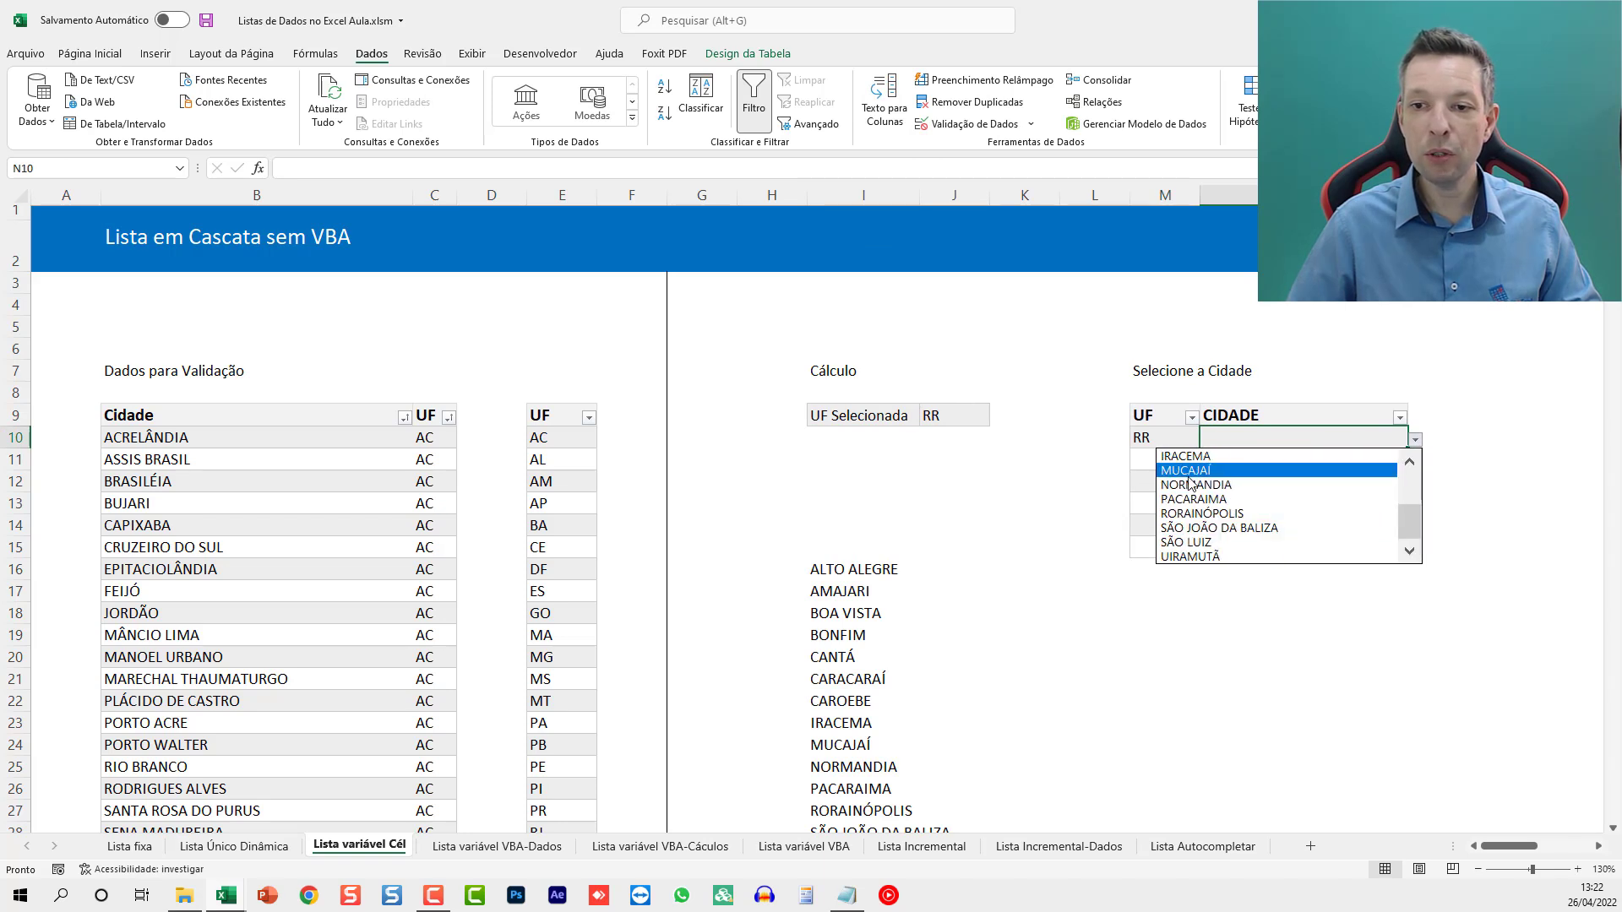
left_click(1151, 460)
left_click(1416, 440)
left_click(1276, 483)
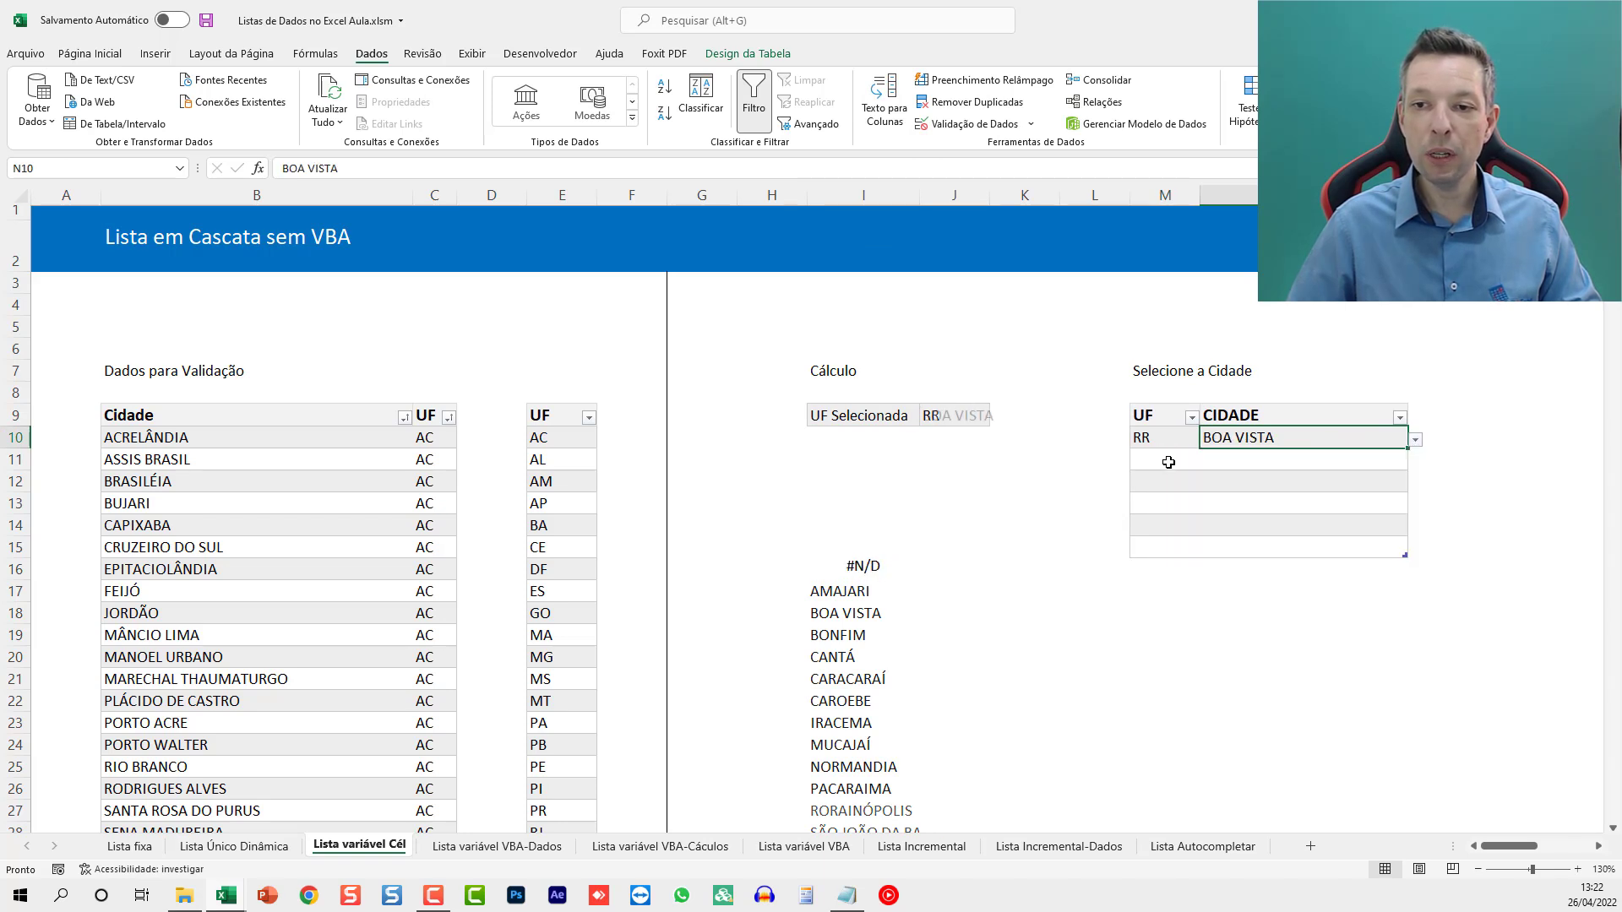
Step: Choose CE from the state dropdown in M11 and CROATÁ from the city dropdown in N11
left_click(1170, 461)
left_click(1208, 462)
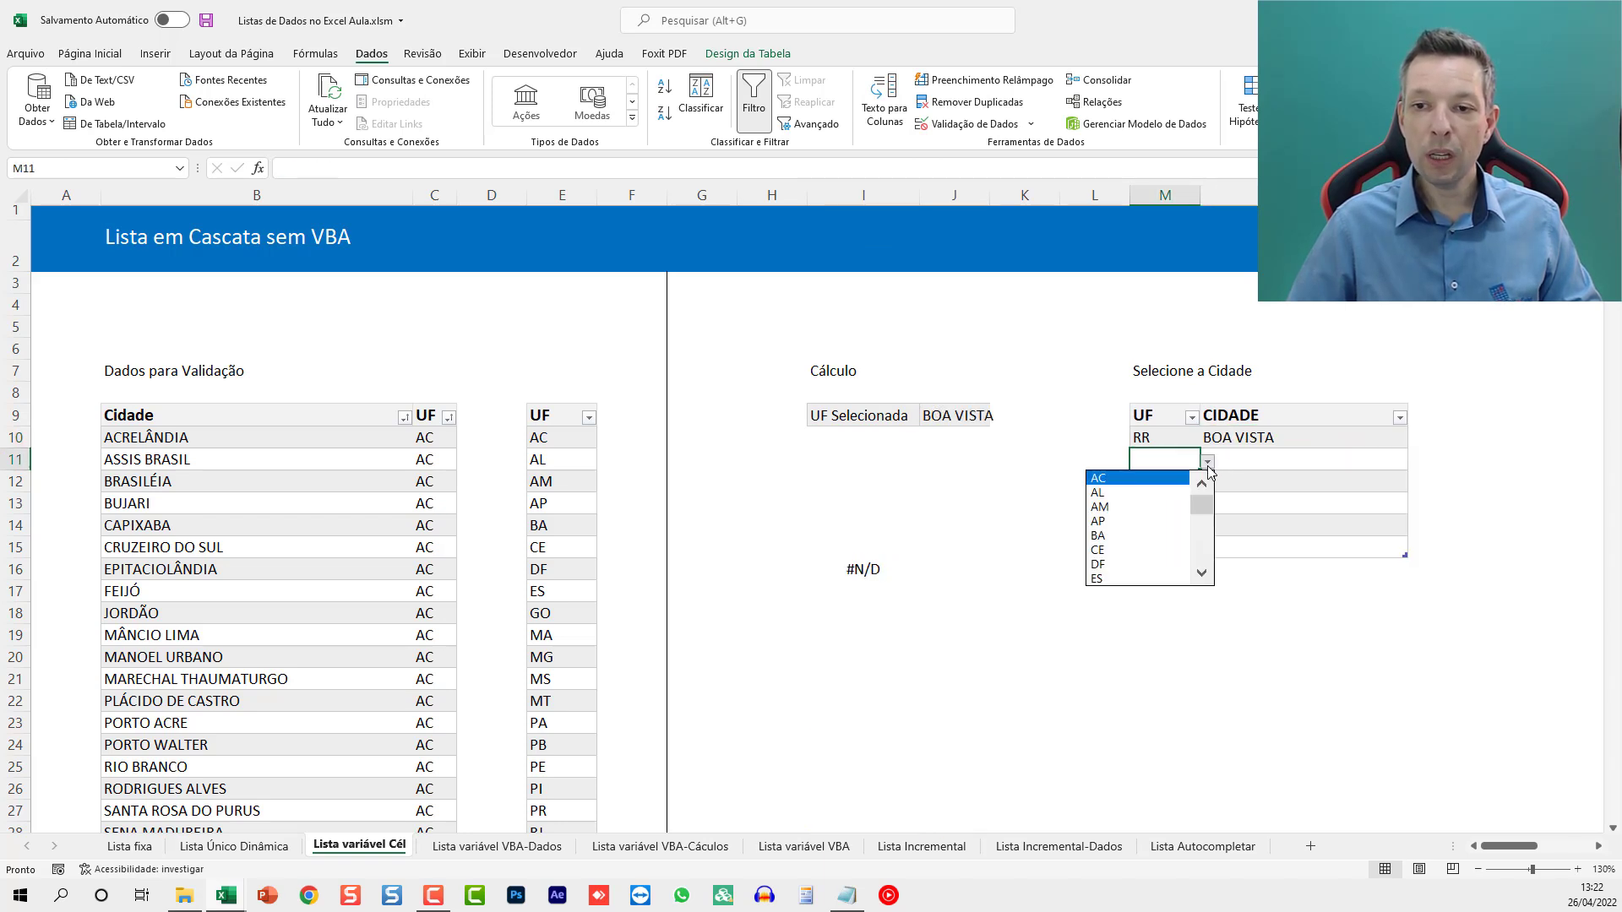
left_click(1114, 550)
left_click(1344, 463)
left_click(1416, 464)
left_click_drag(1409, 505, 1410, 515)
left_click(1339, 534)
Step: Choose BA from the state dropdown in M12 and RIACHO DE SANTANA from the city dropdown in N12
left_click(1164, 482)
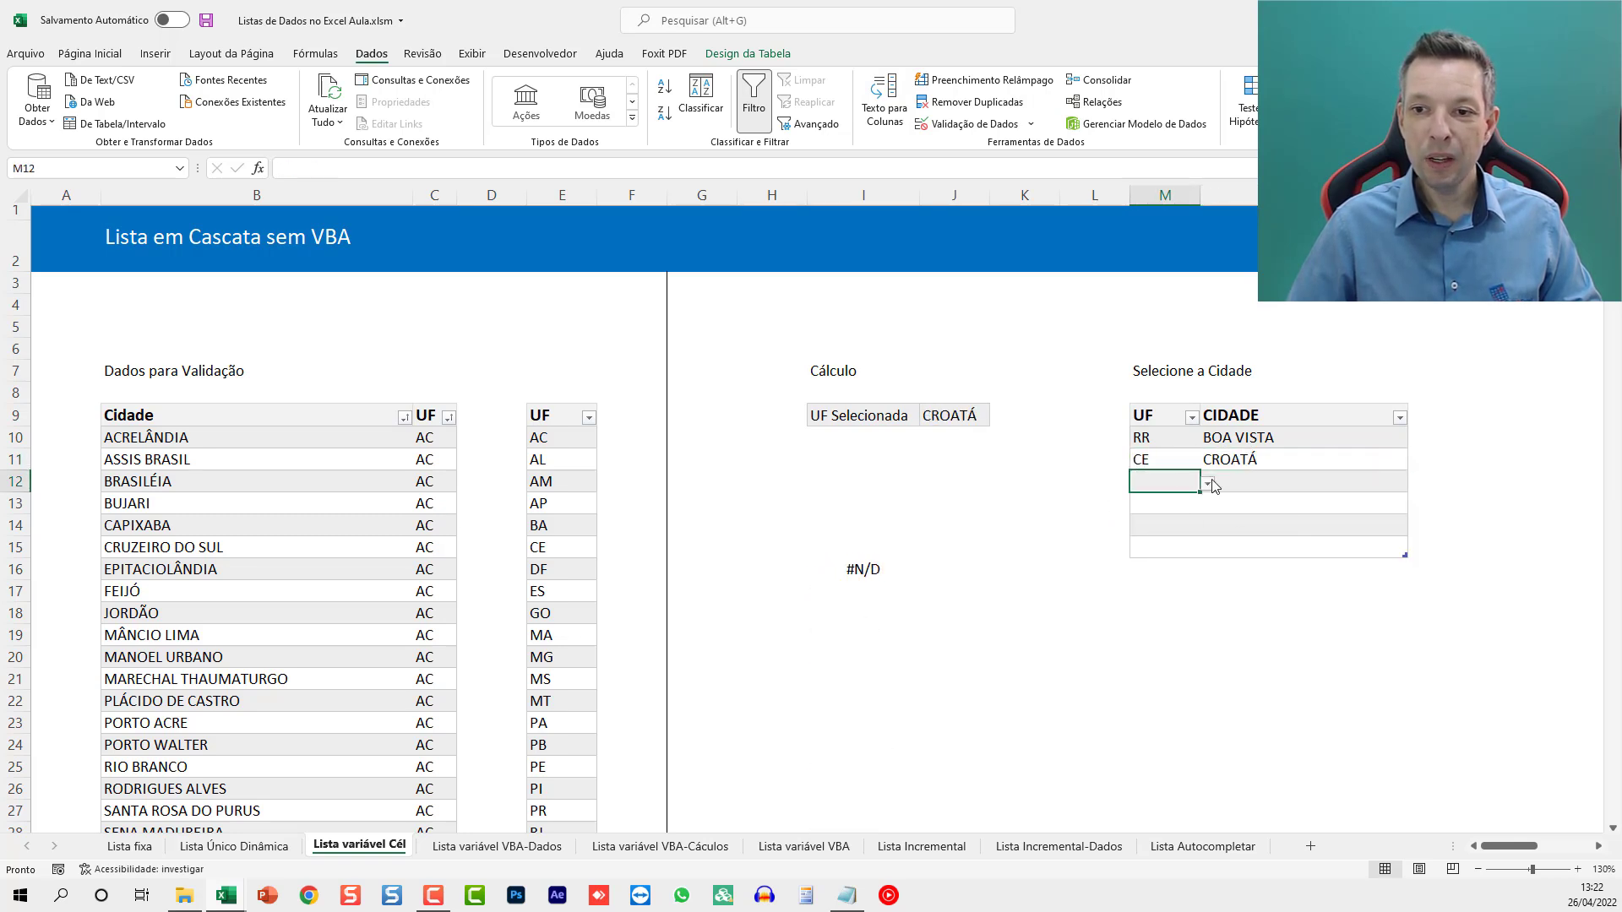
left_click(1208, 483)
left_click(1132, 558)
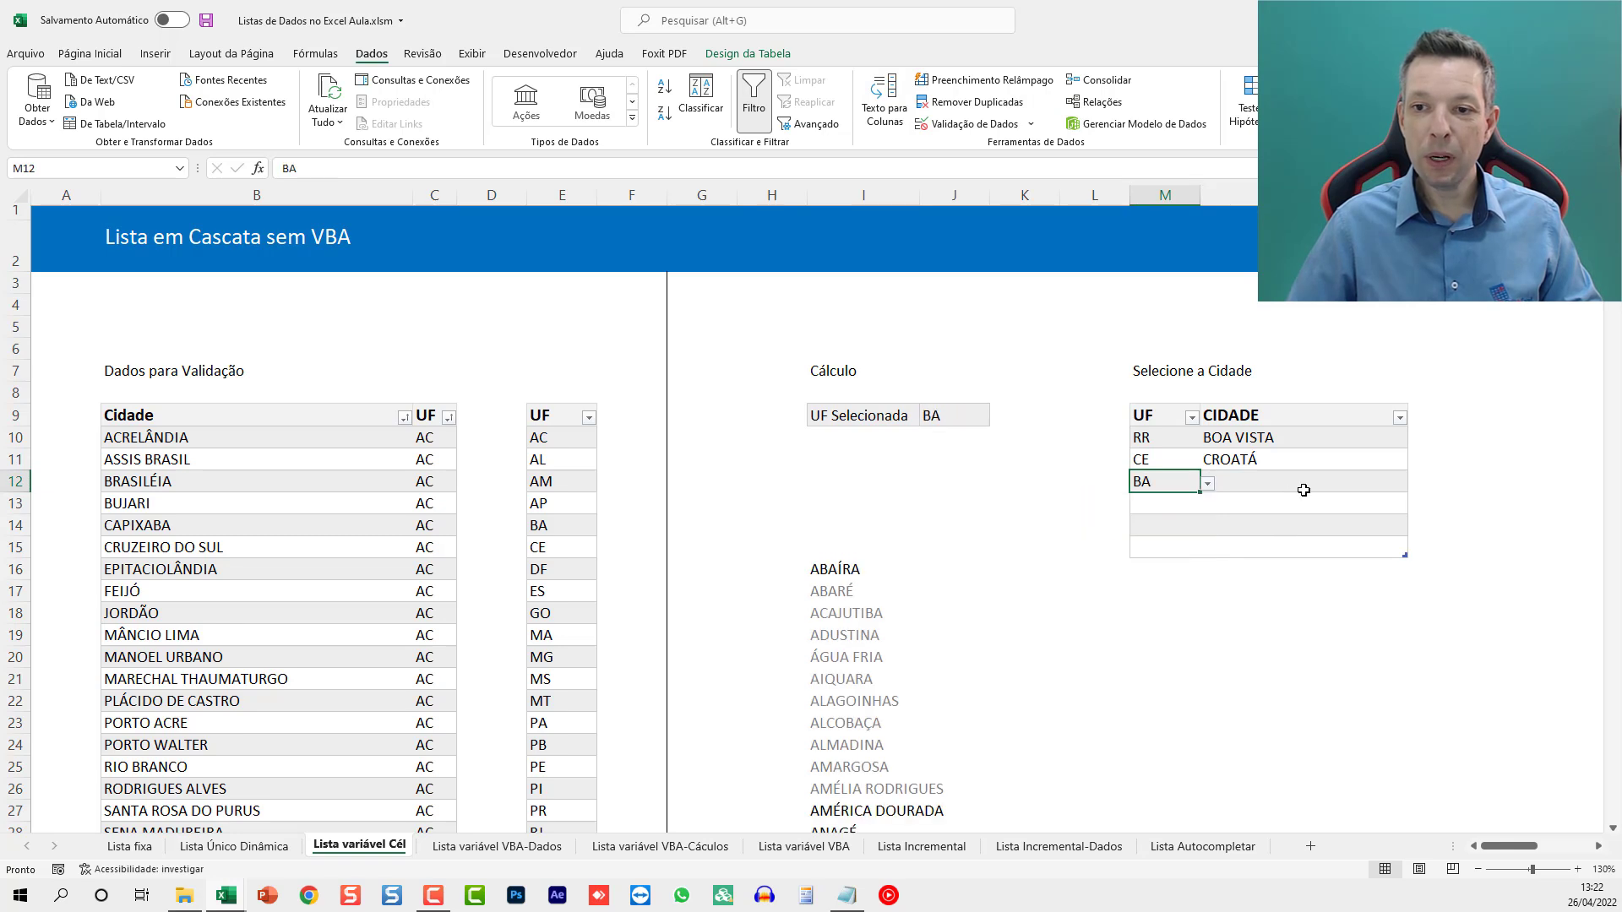
left_click(1301, 484)
left_click(1416, 484)
left_click_drag(1410, 517, 1410, 570)
left_click(1292, 564)
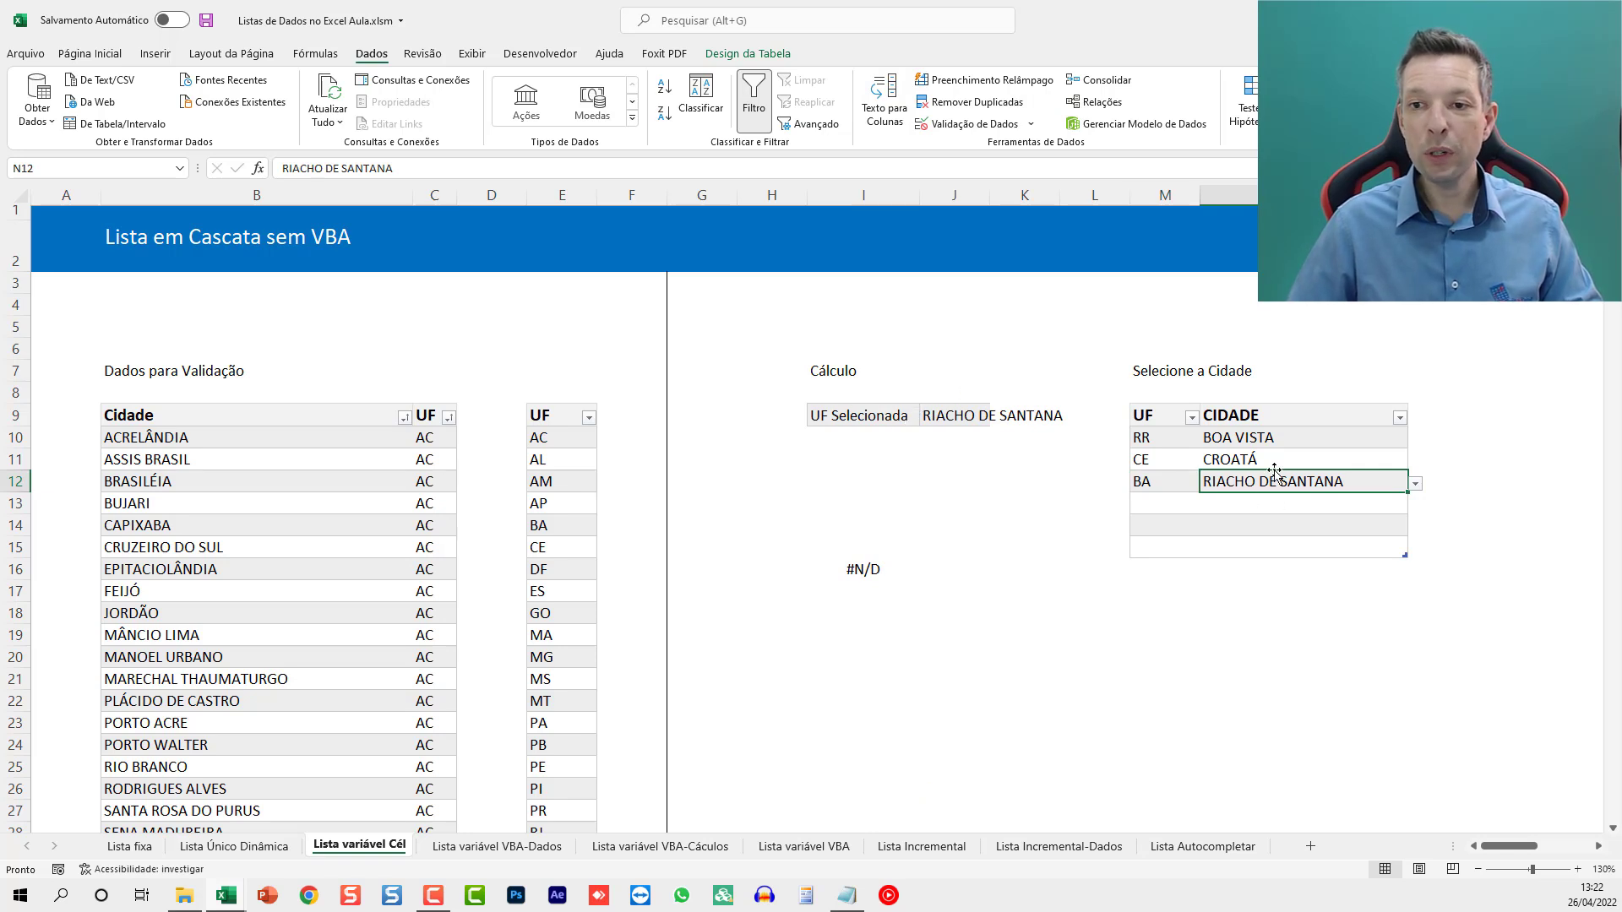
Step: Choose SC from the state dropdown in M13 and SÃO LUDGERO from the city dropdown in N13
left_click(1148, 505)
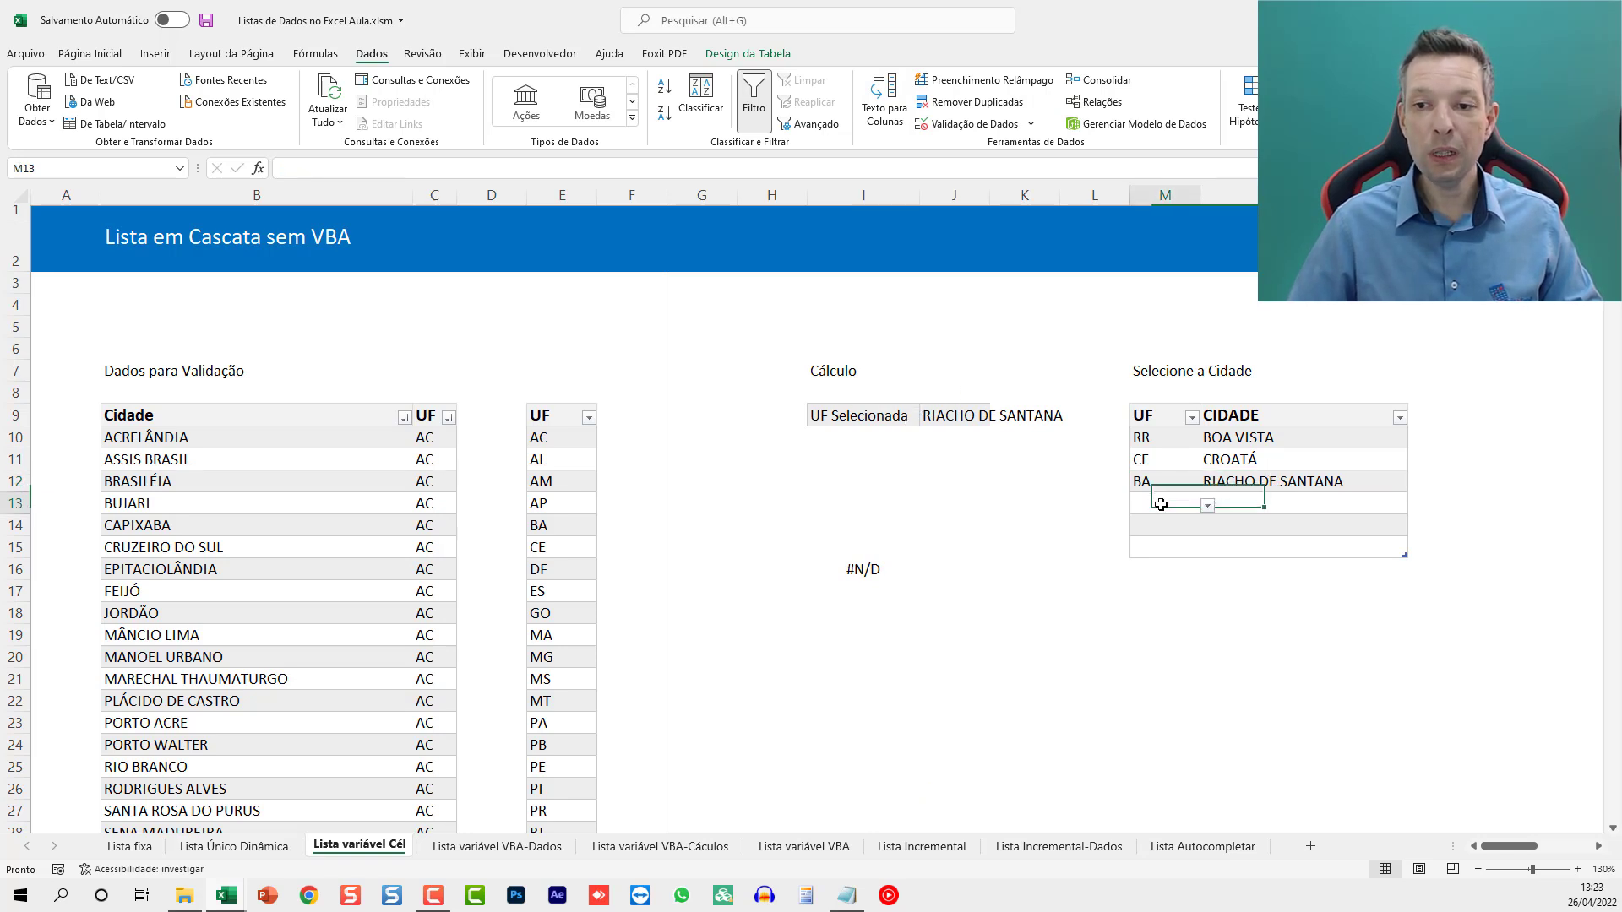
left_click(1207, 505)
left_click_drag(1206, 555, 1206, 600)
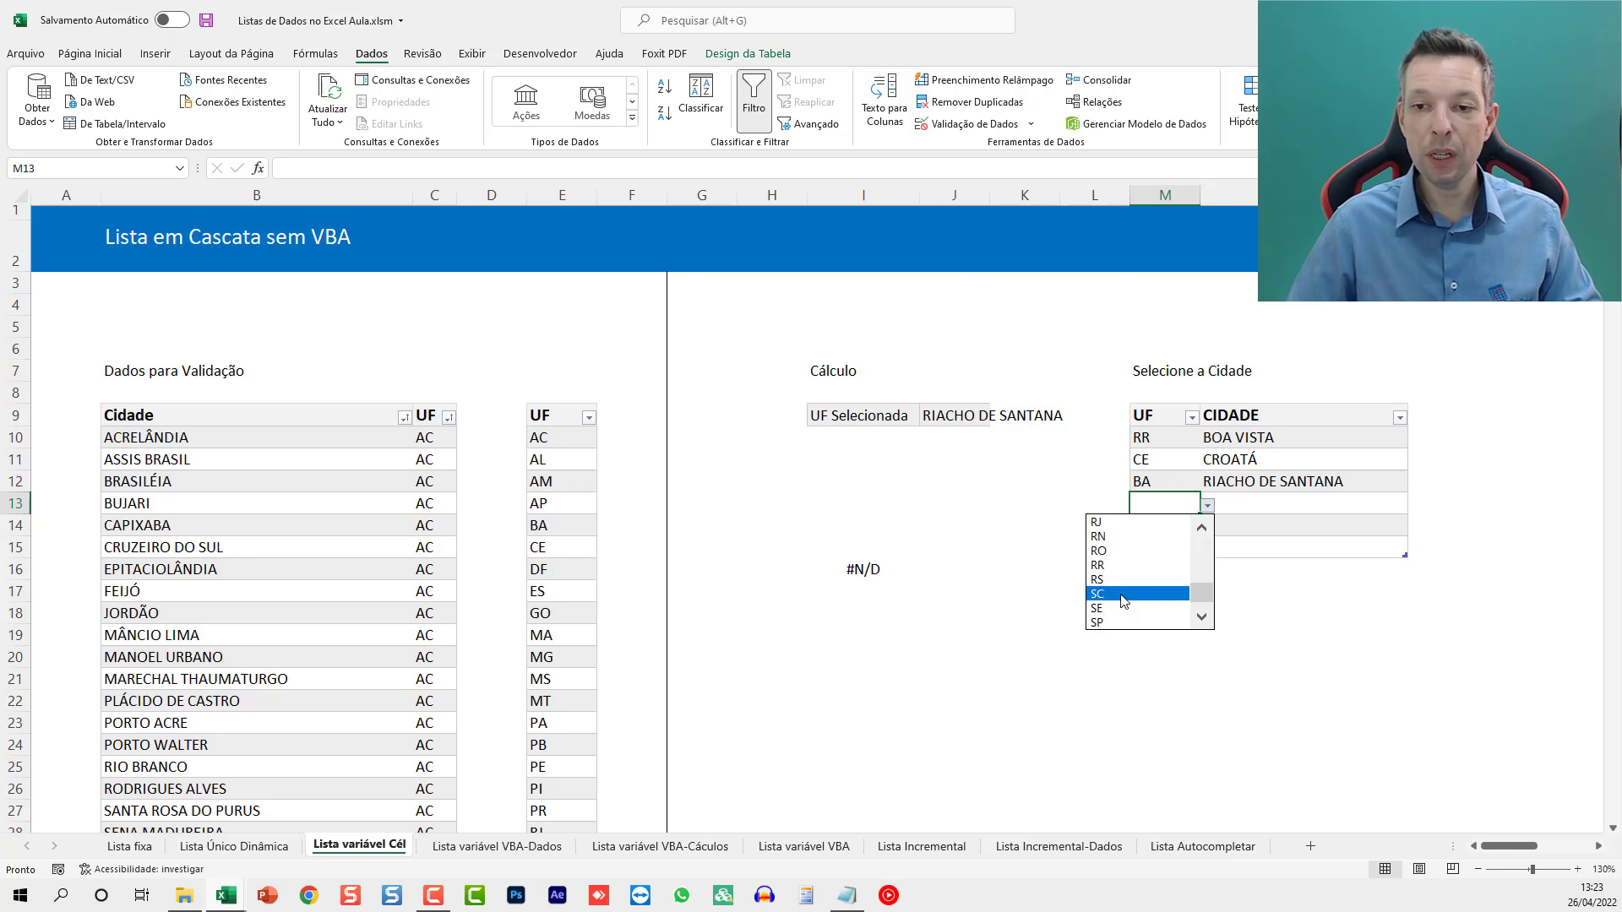
left_click(1119, 595)
left_click(1358, 502)
left_click(1417, 508)
left_click_drag(1416, 545, 1414, 594)
left_click(1272, 583)
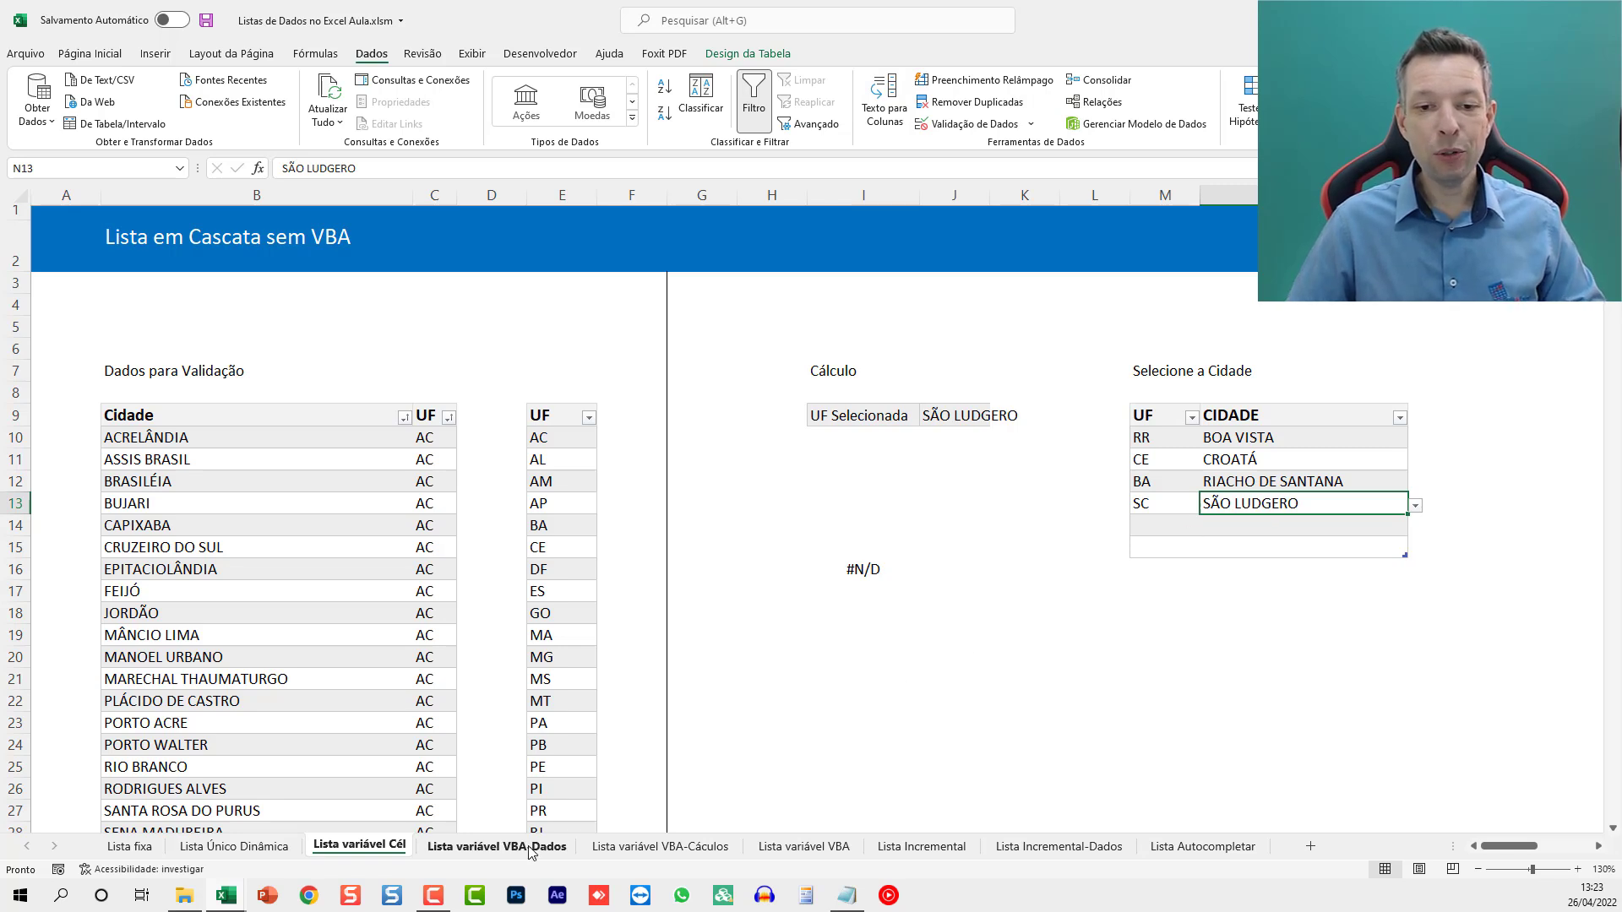
left_click(828, 483)
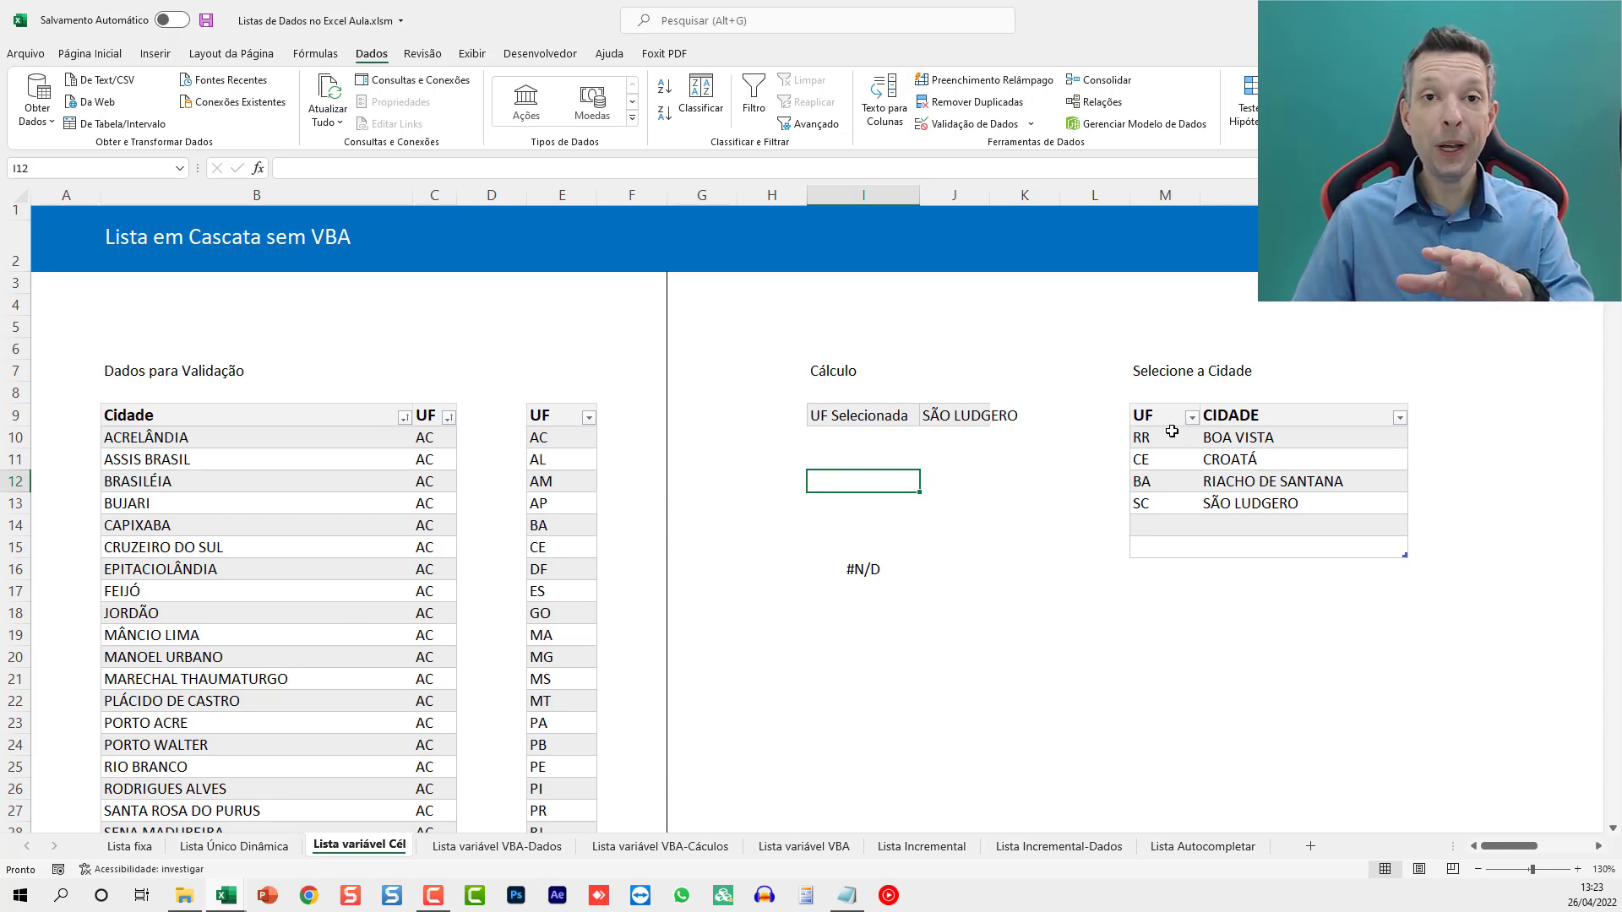
Step: Switch to the Lista variável VBA-Dados sheet and open the subtitle in cell B2 for editing
left_click(512, 847)
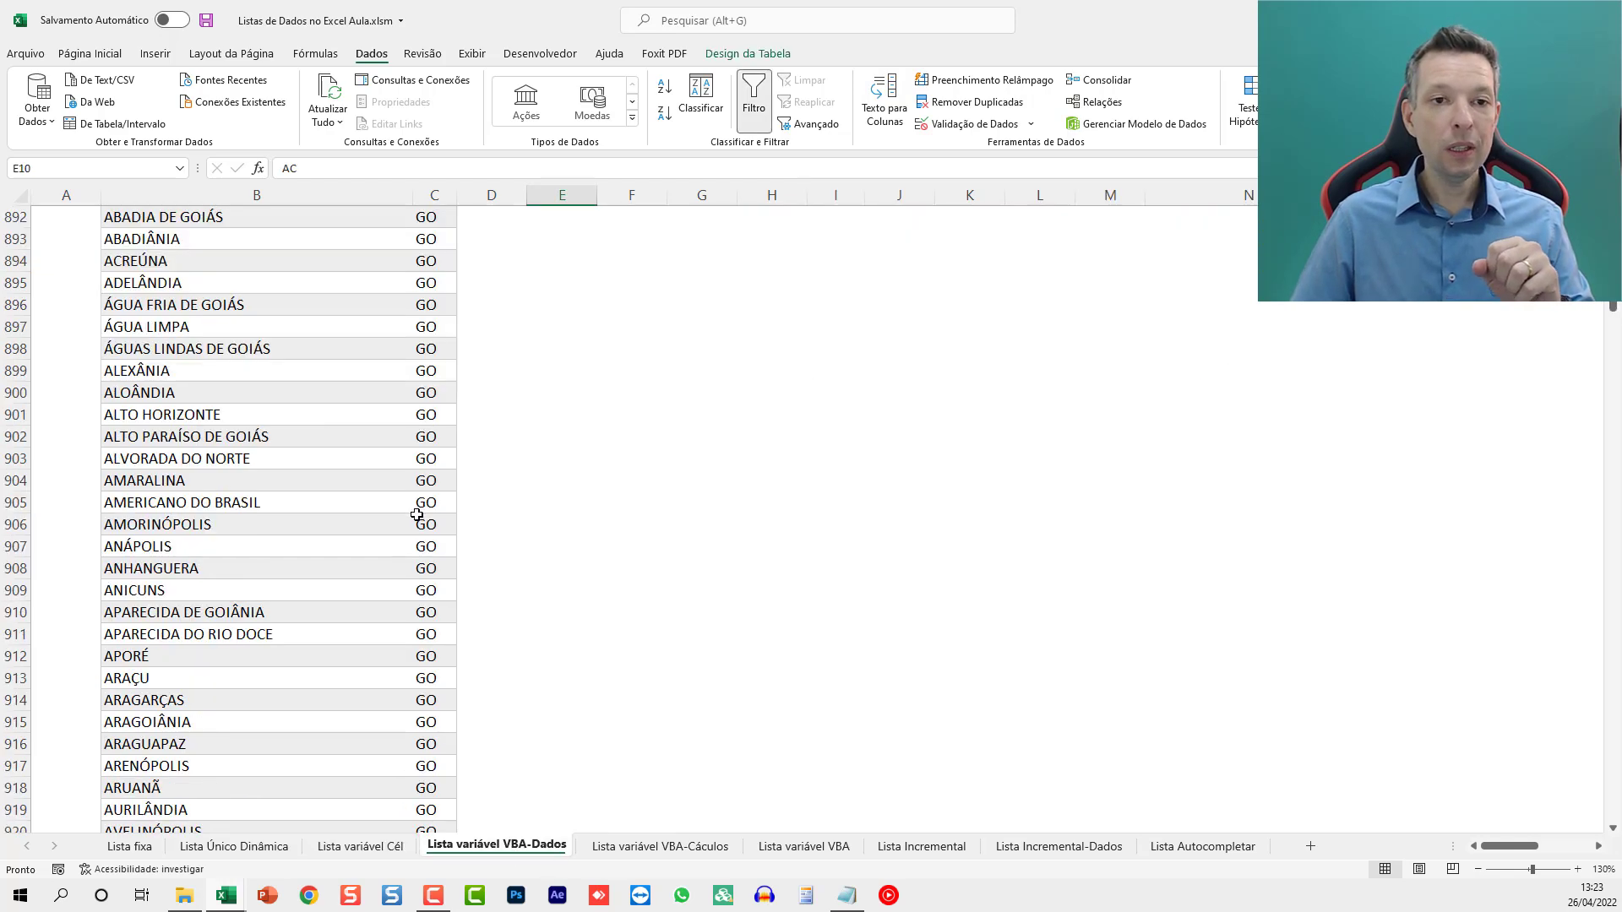
scroll(416, 516, "up", 12)
left_click(337, 345)
key("ctrl+Home")
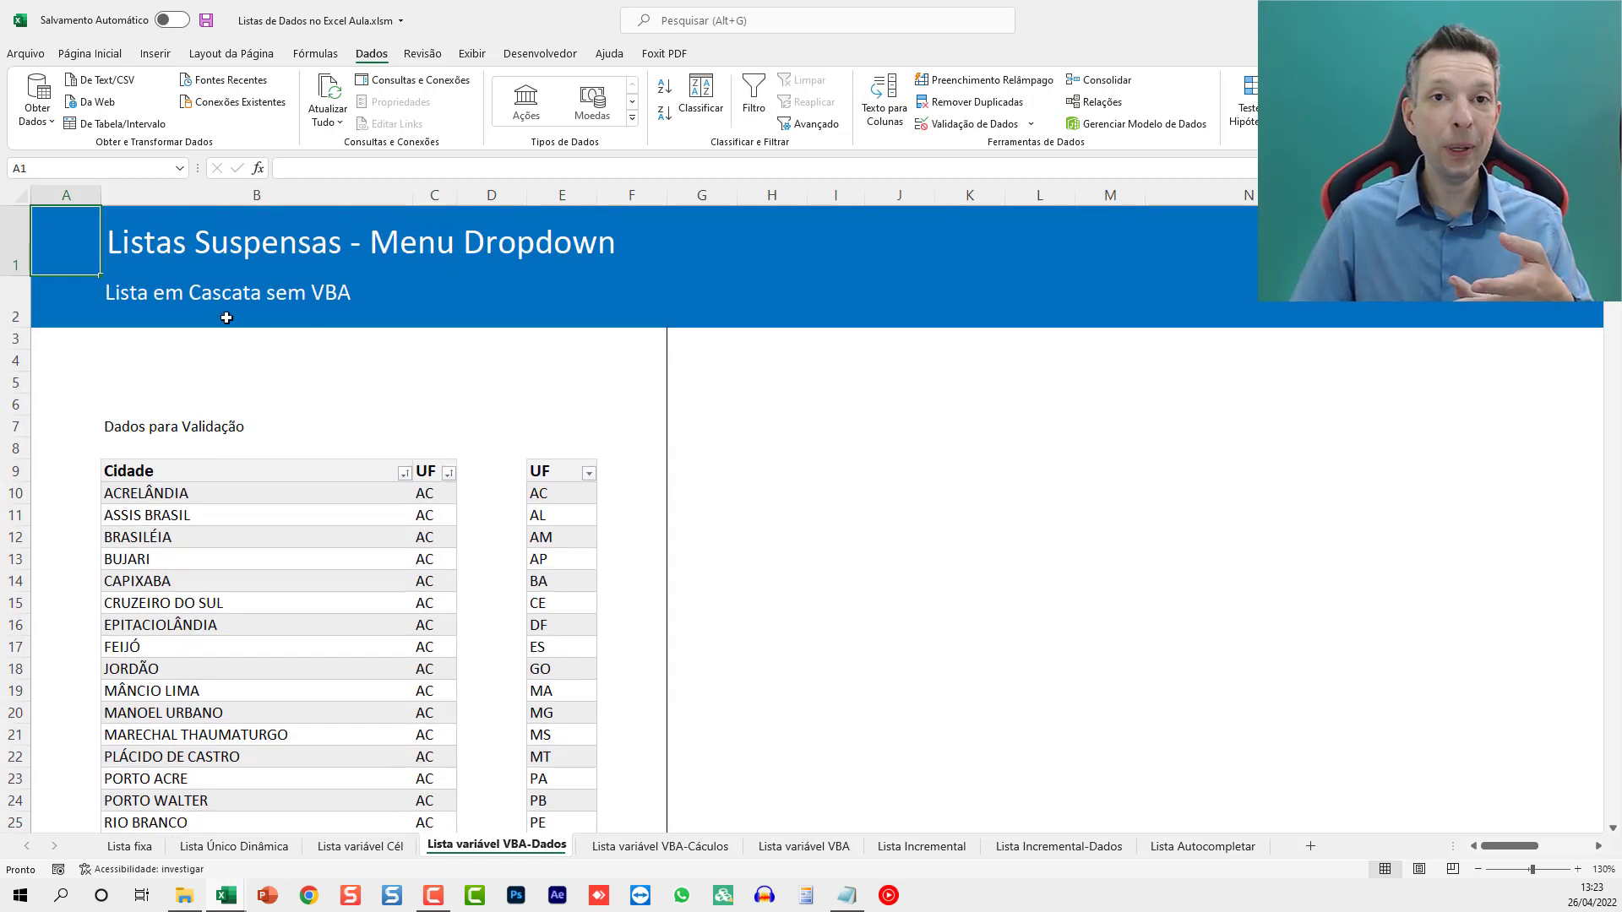
left_click(274, 298)
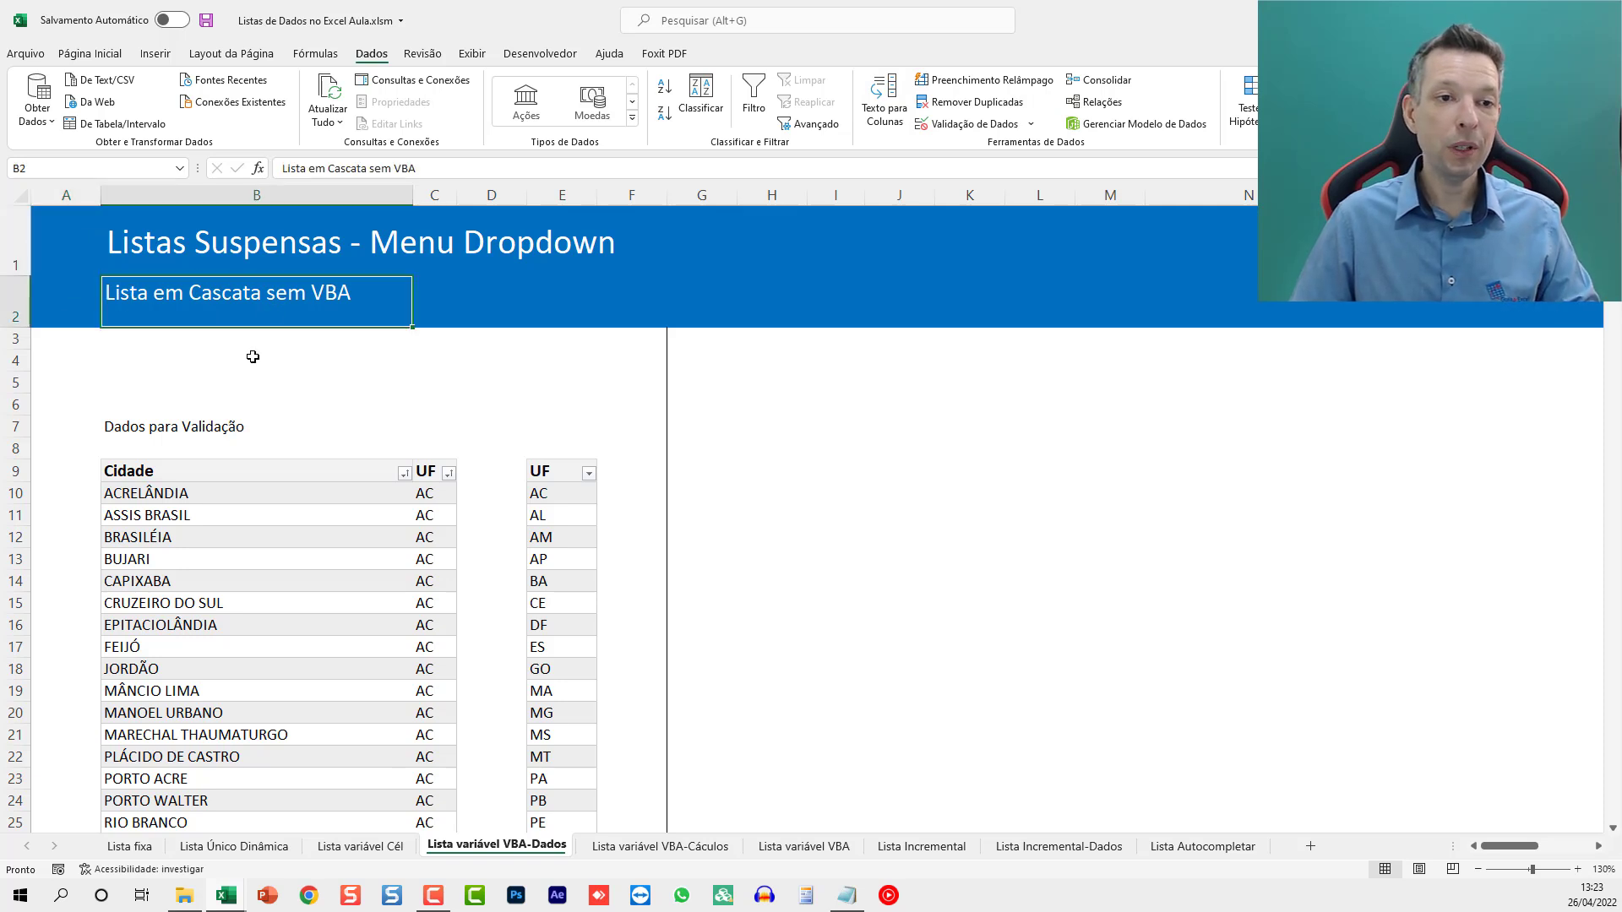
key("F2")
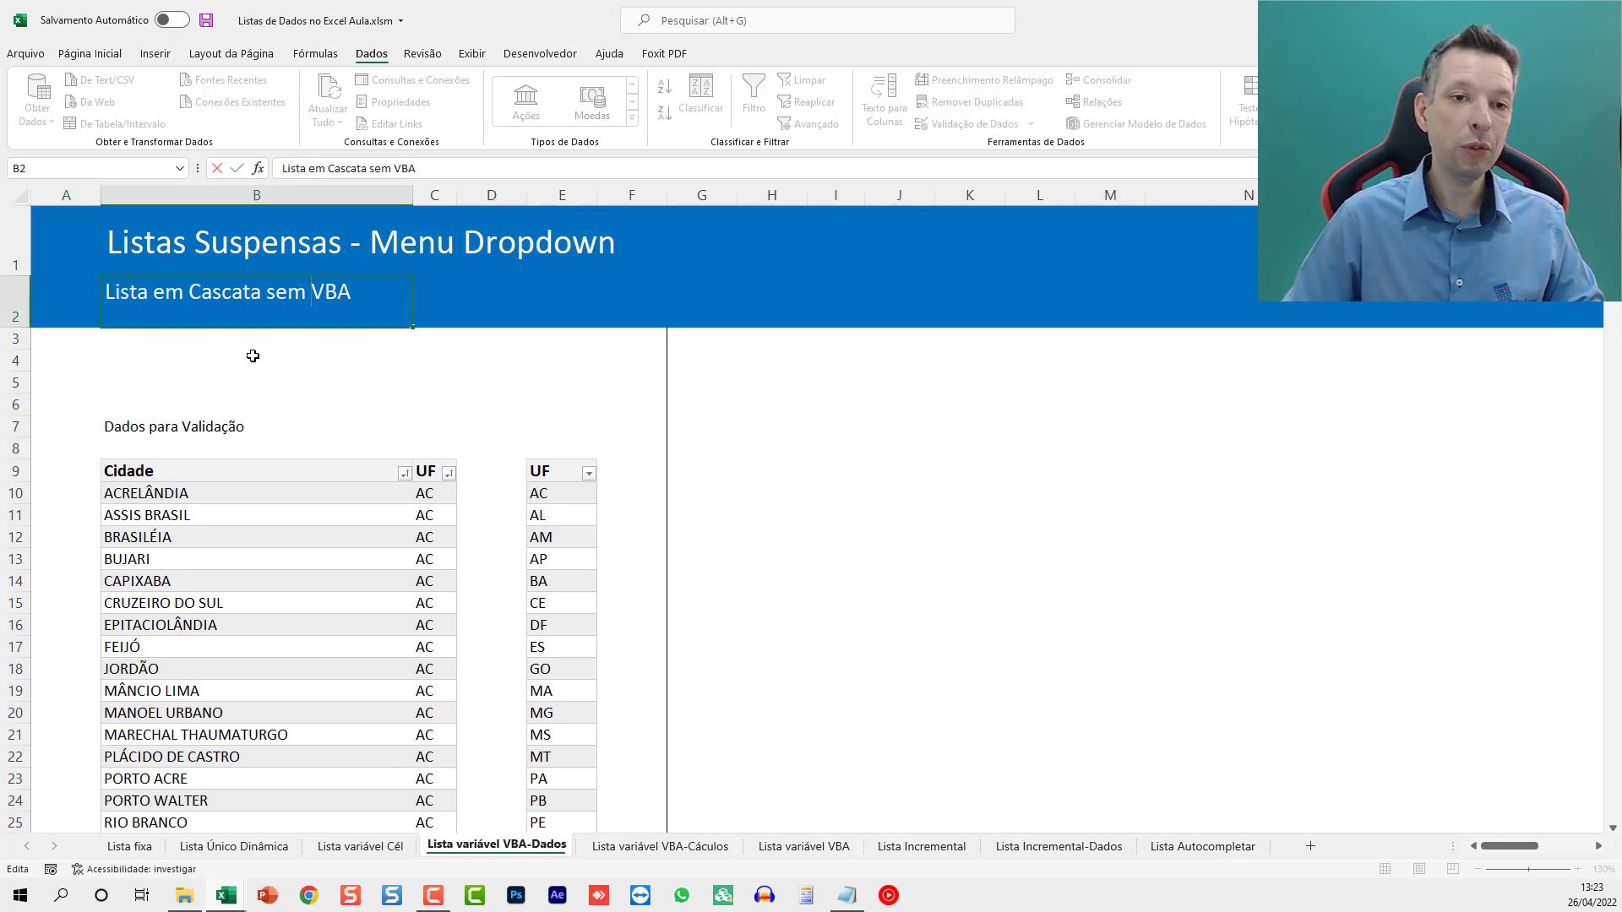
Step: Change the subtitle in cell B2 of the data sheet to "Lista em Cascata com VBA"
double_click(286, 300)
type("com")
key("Return")
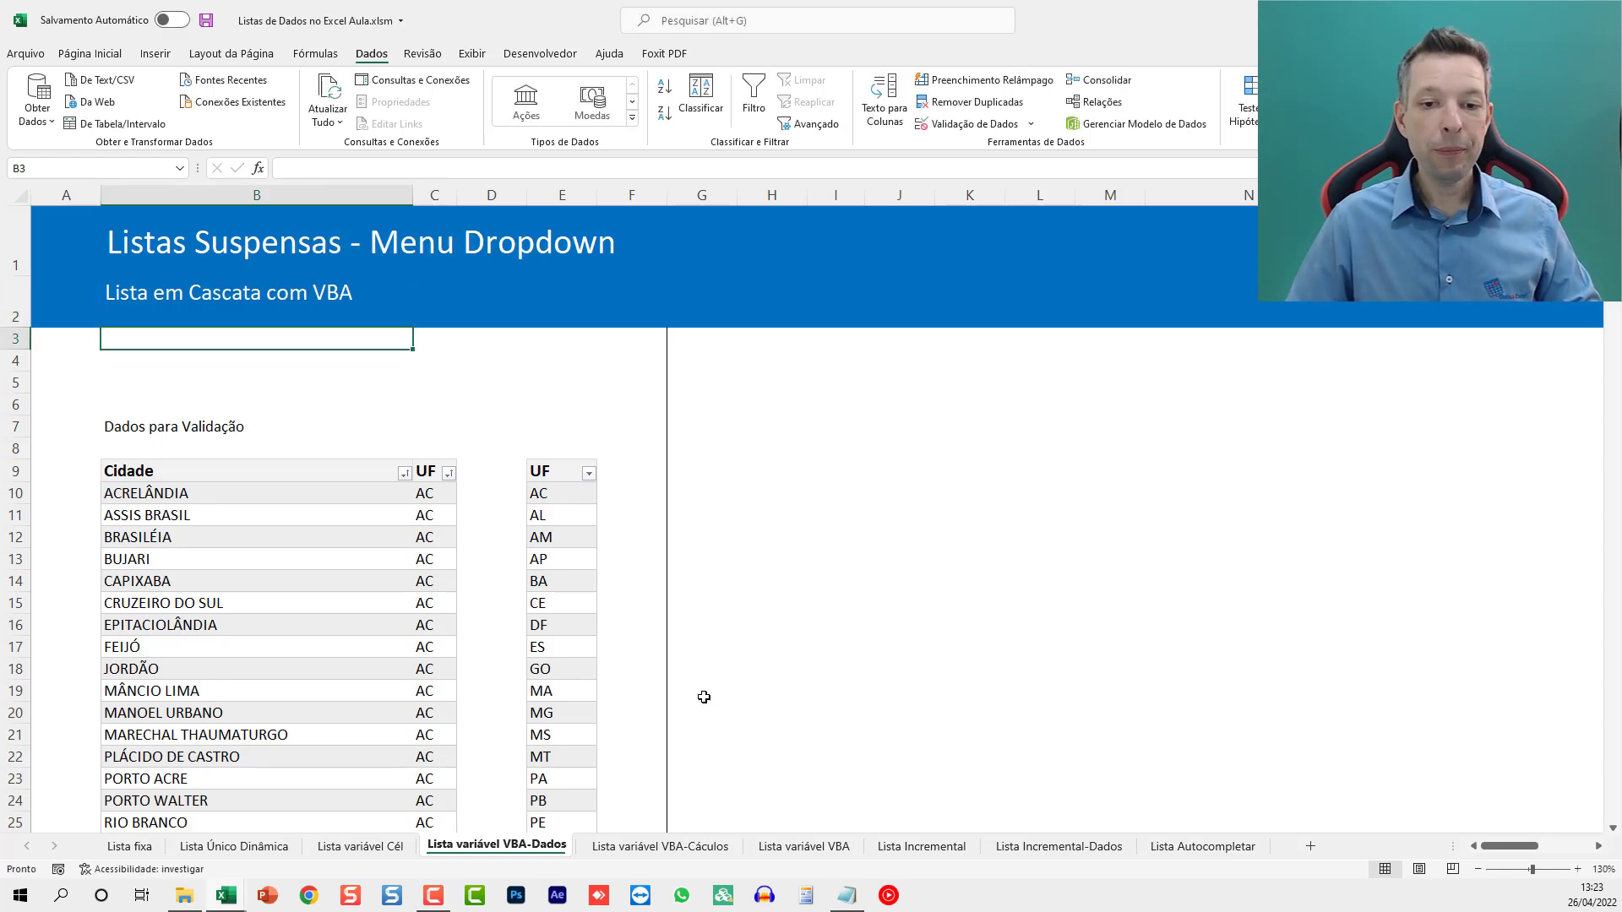
Step: Review the selected-UF control cell, the UF dropdown and empty CIDADE column on Lista variável VBA, and the city data sheet
left_click(661, 847)
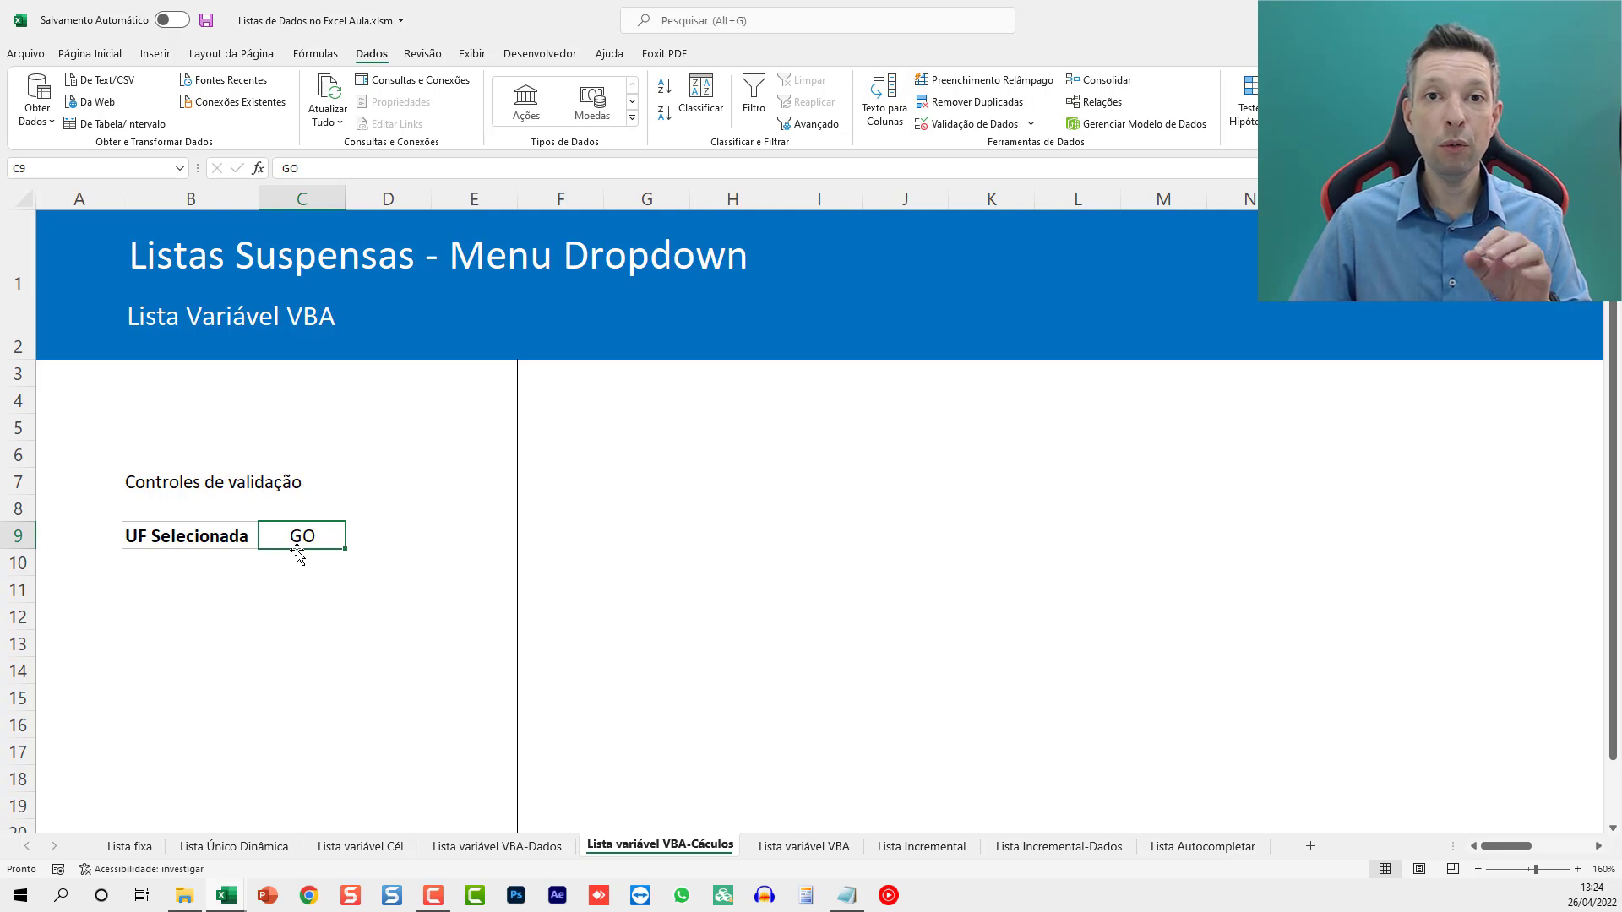
left_click(800, 848)
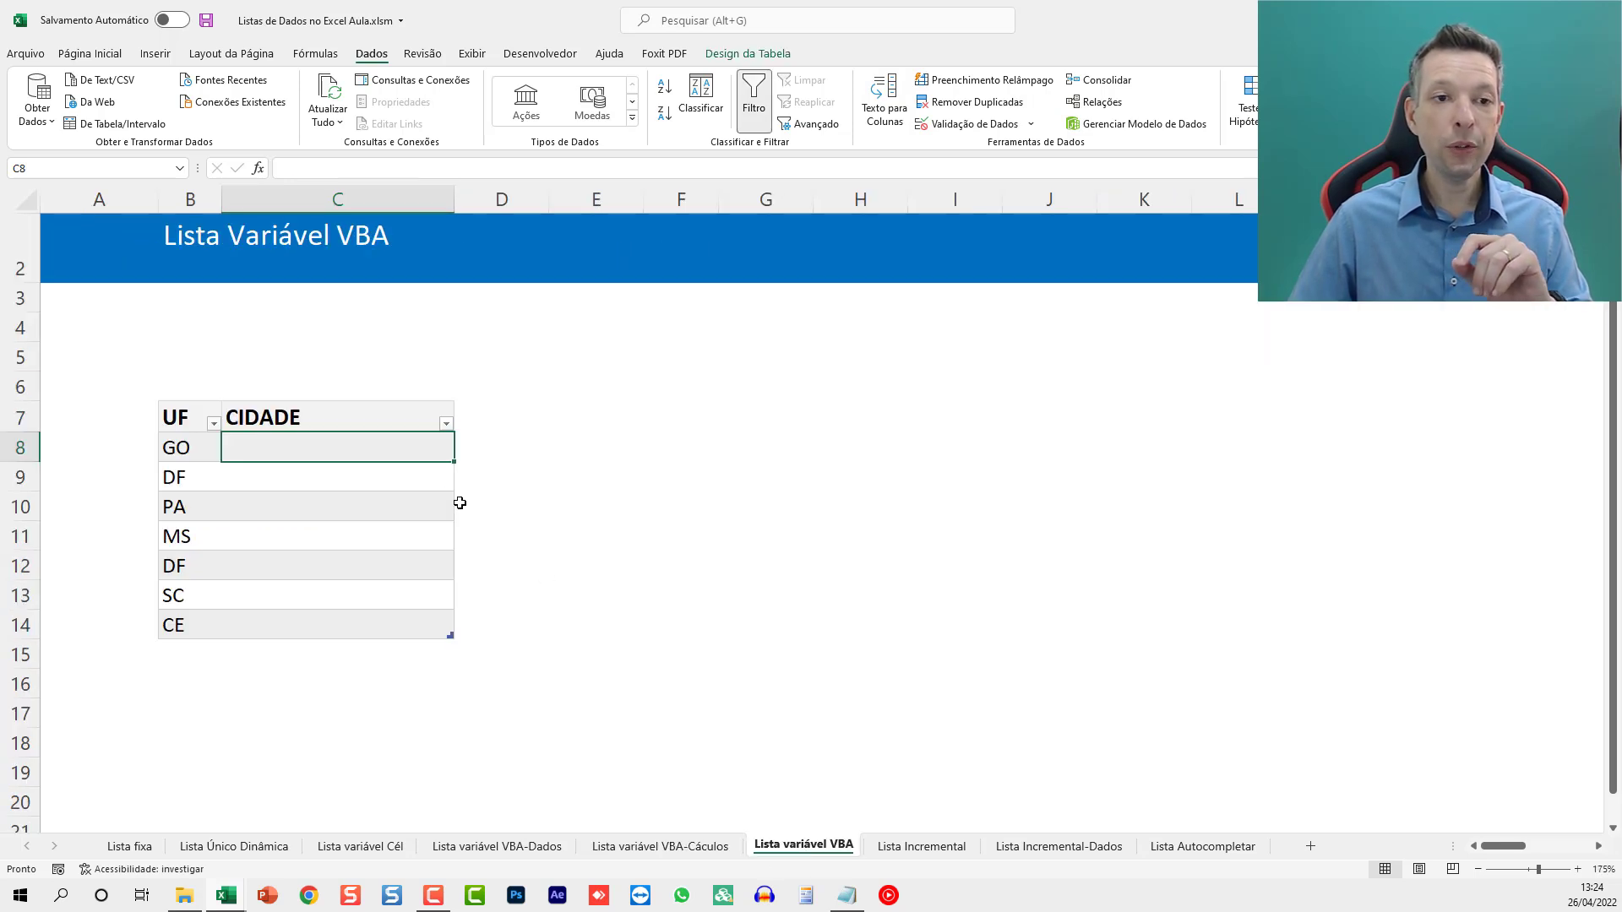
left_click(185, 450)
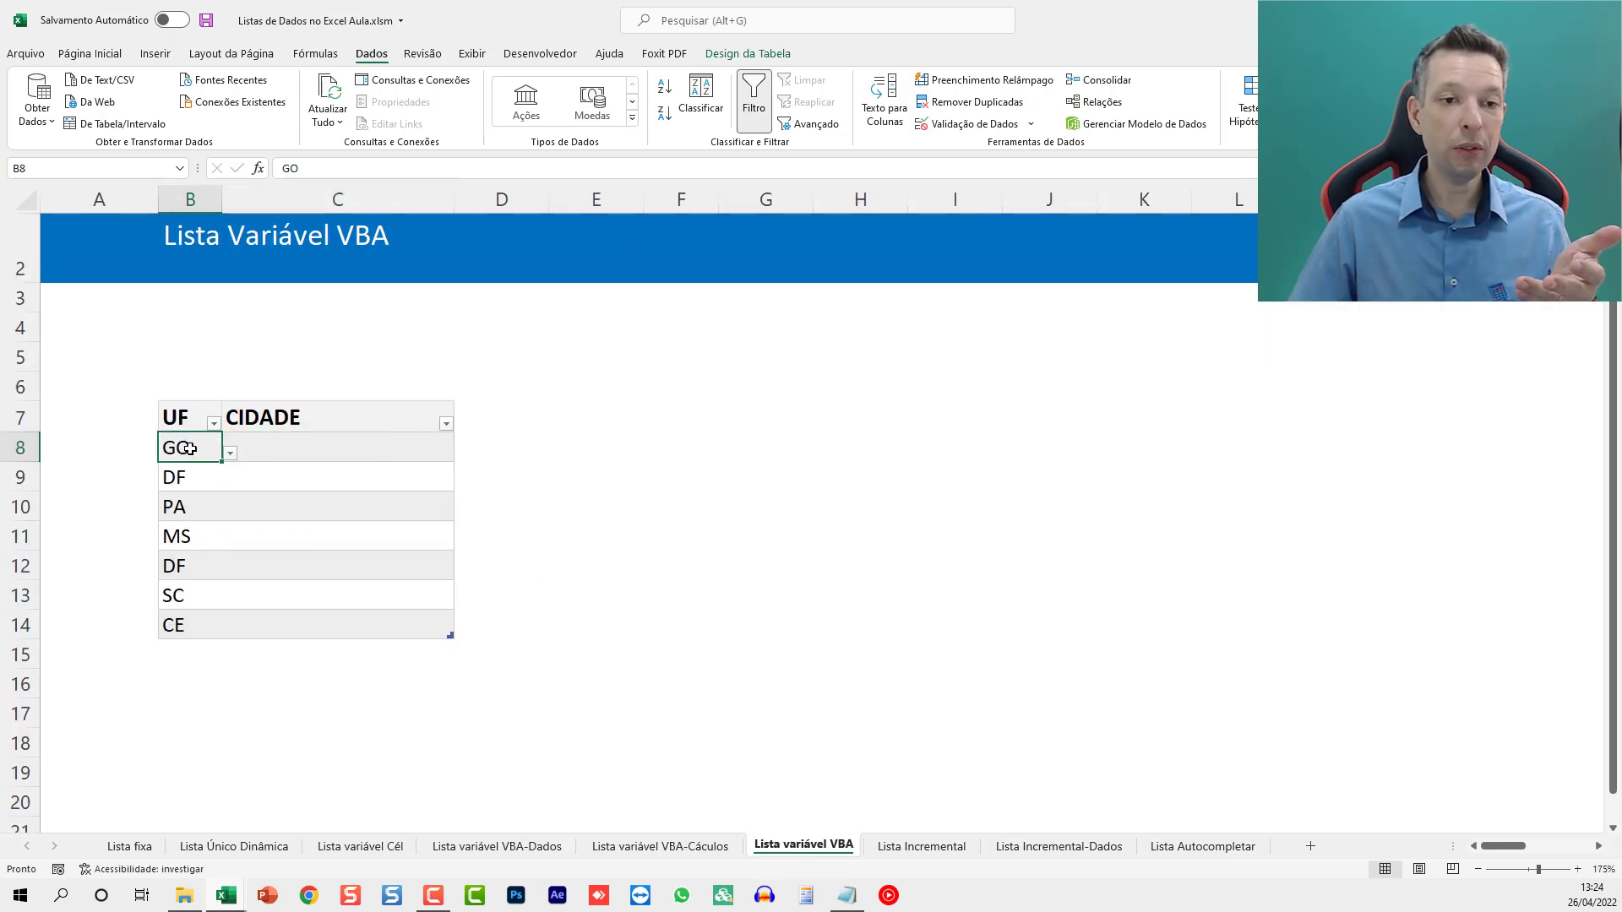
left_click(230, 453)
scroll(225, 541, "down", 1)
left_click_drag(229, 559, 220, 500)
left_click(321, 462)
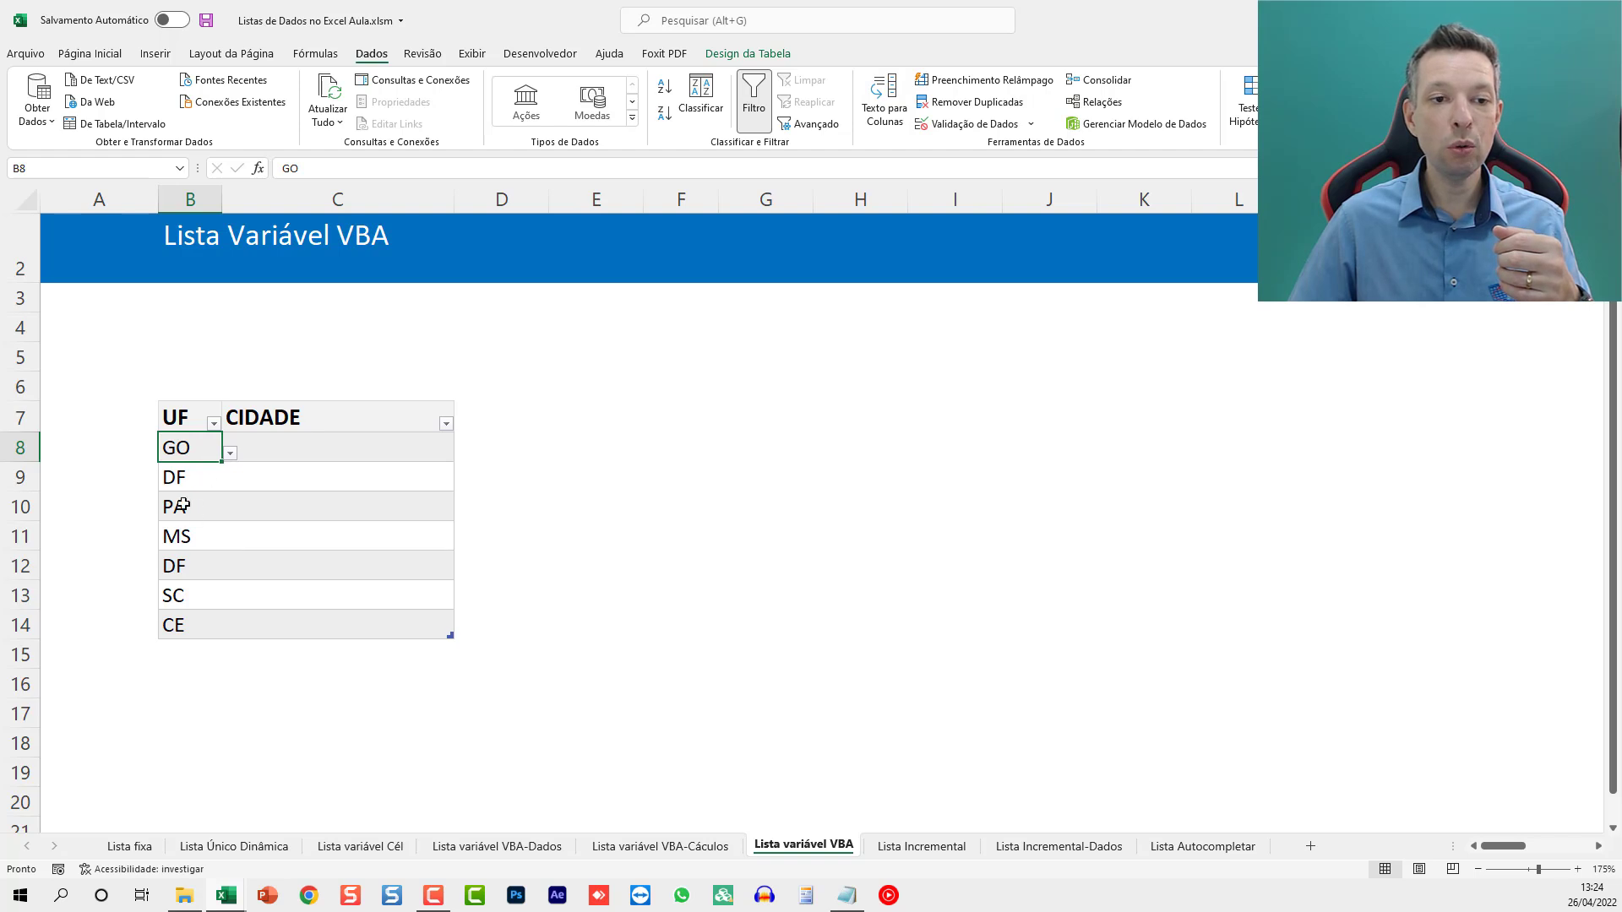
left_click(374, 450)
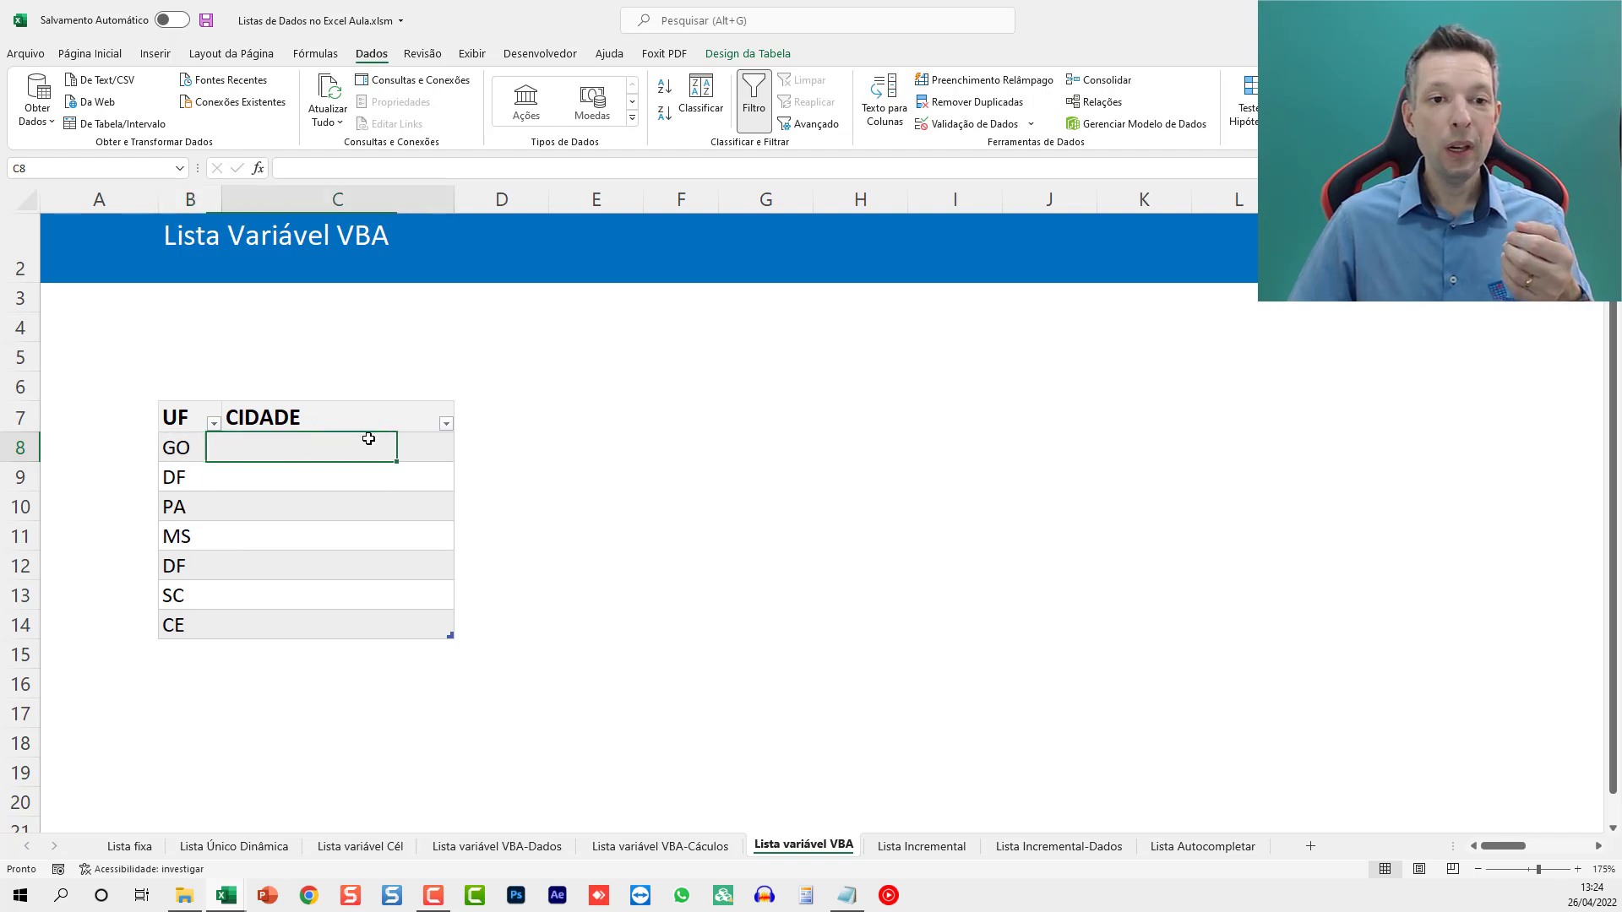
left_click(713, 846)
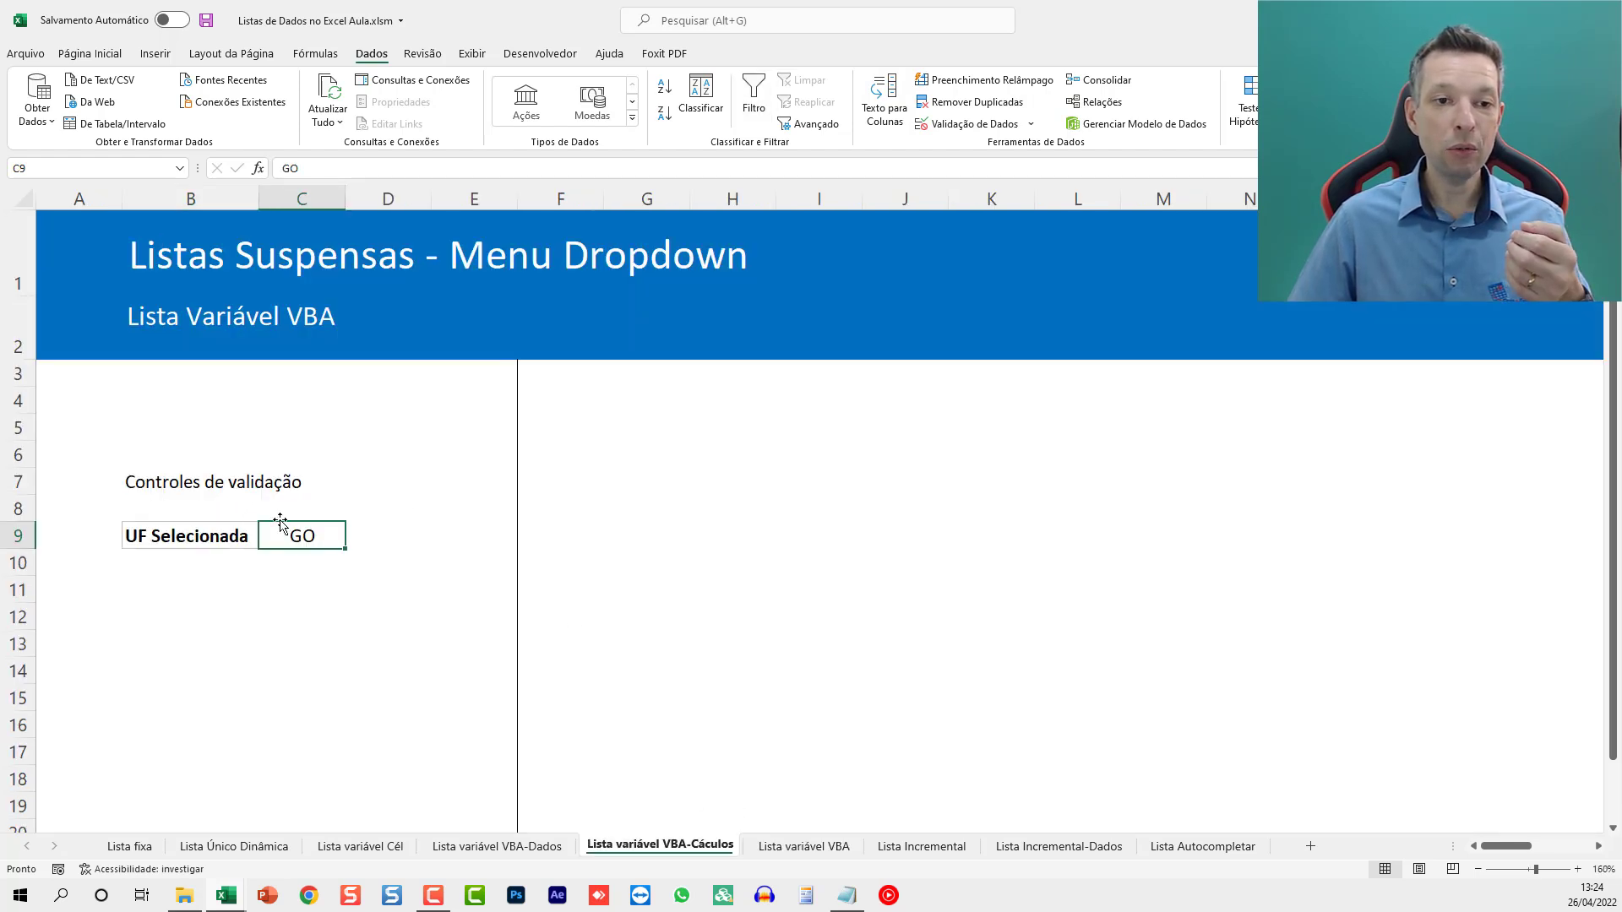
left_click(483, 846)
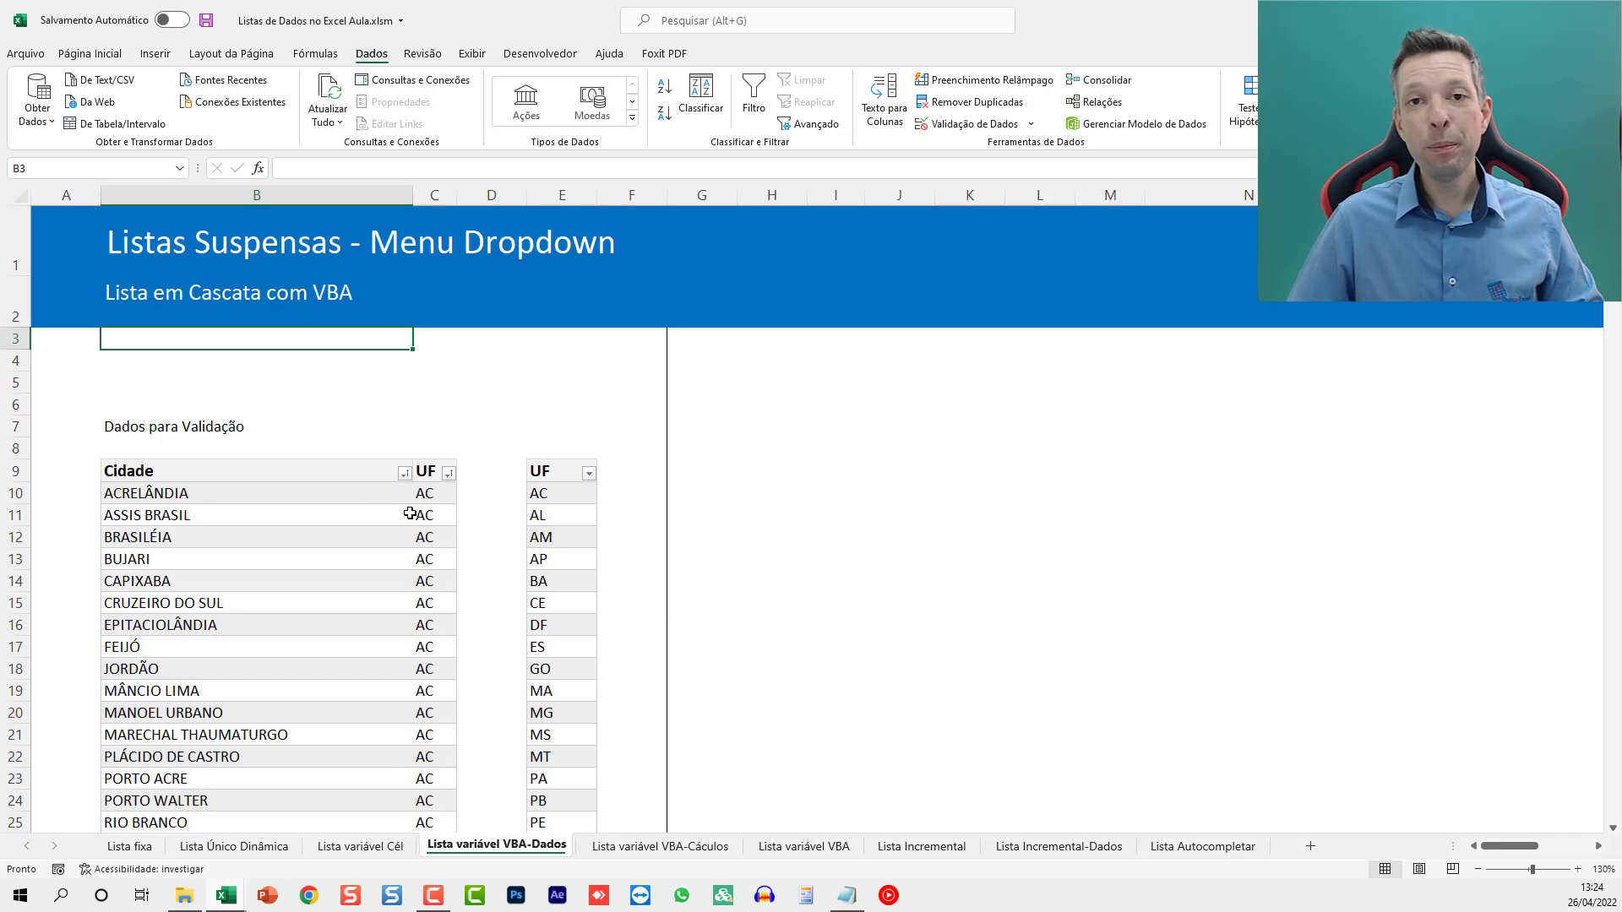
Step: Start a DESLOC formula in cell B12 of the Lista variável VBA-Cáculos sheet
left_click(629, 848)
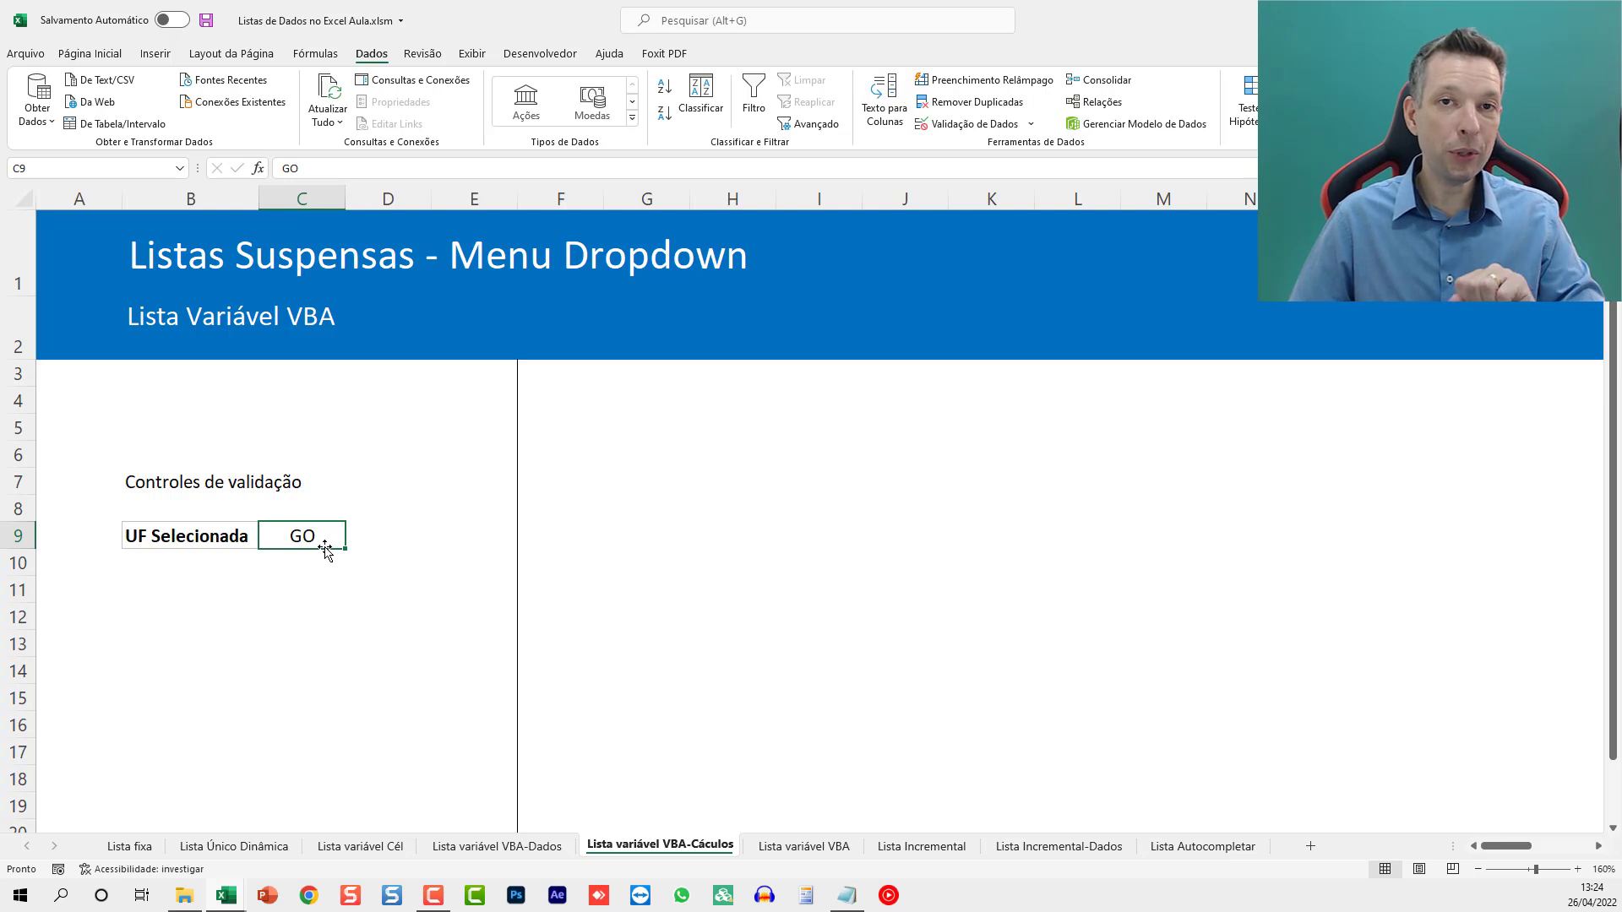
left_click(251, 617)
type("=des")
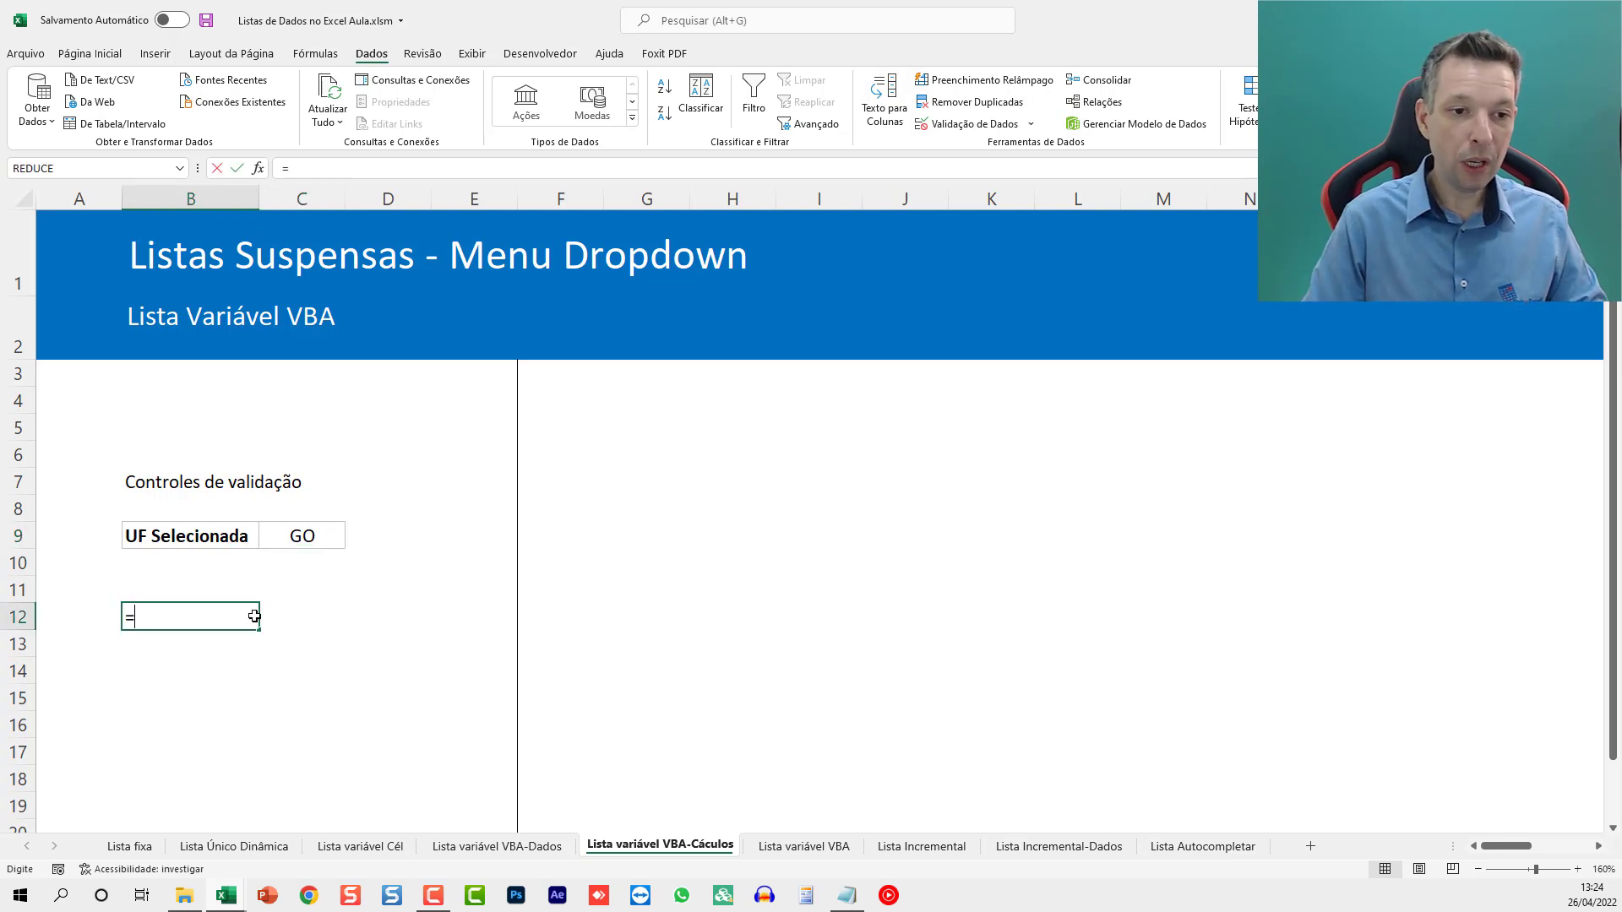
key("BackSpace")
key("BackSpace")
key("BackSpace")
type("DSL")
key("BackSpace")
key("BackSpace")
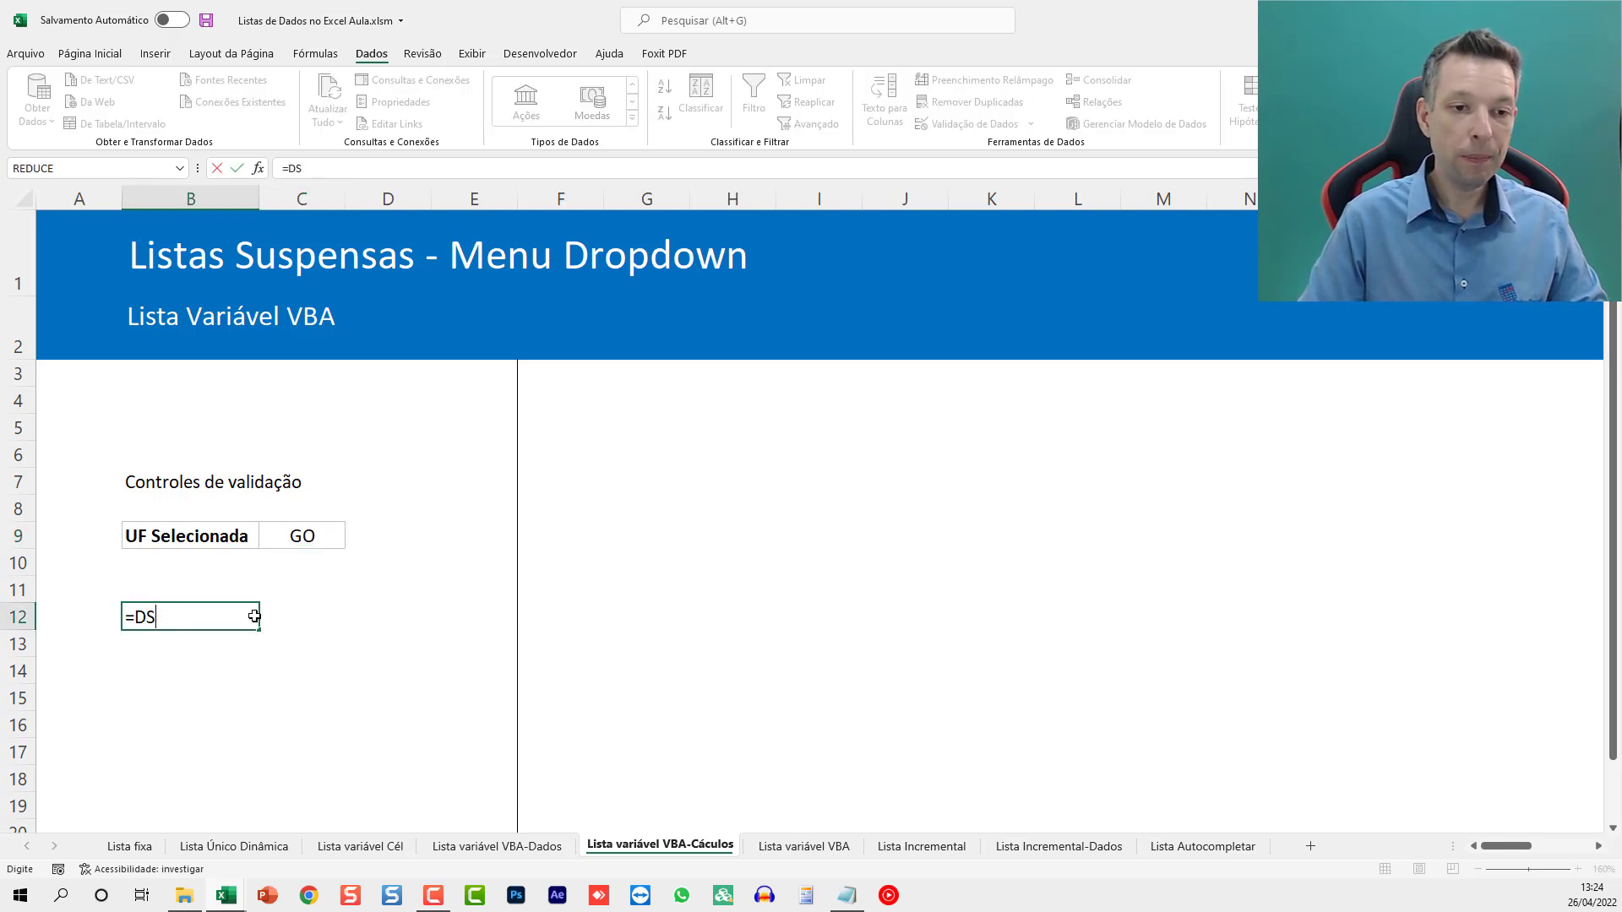
type("ESLOC(")
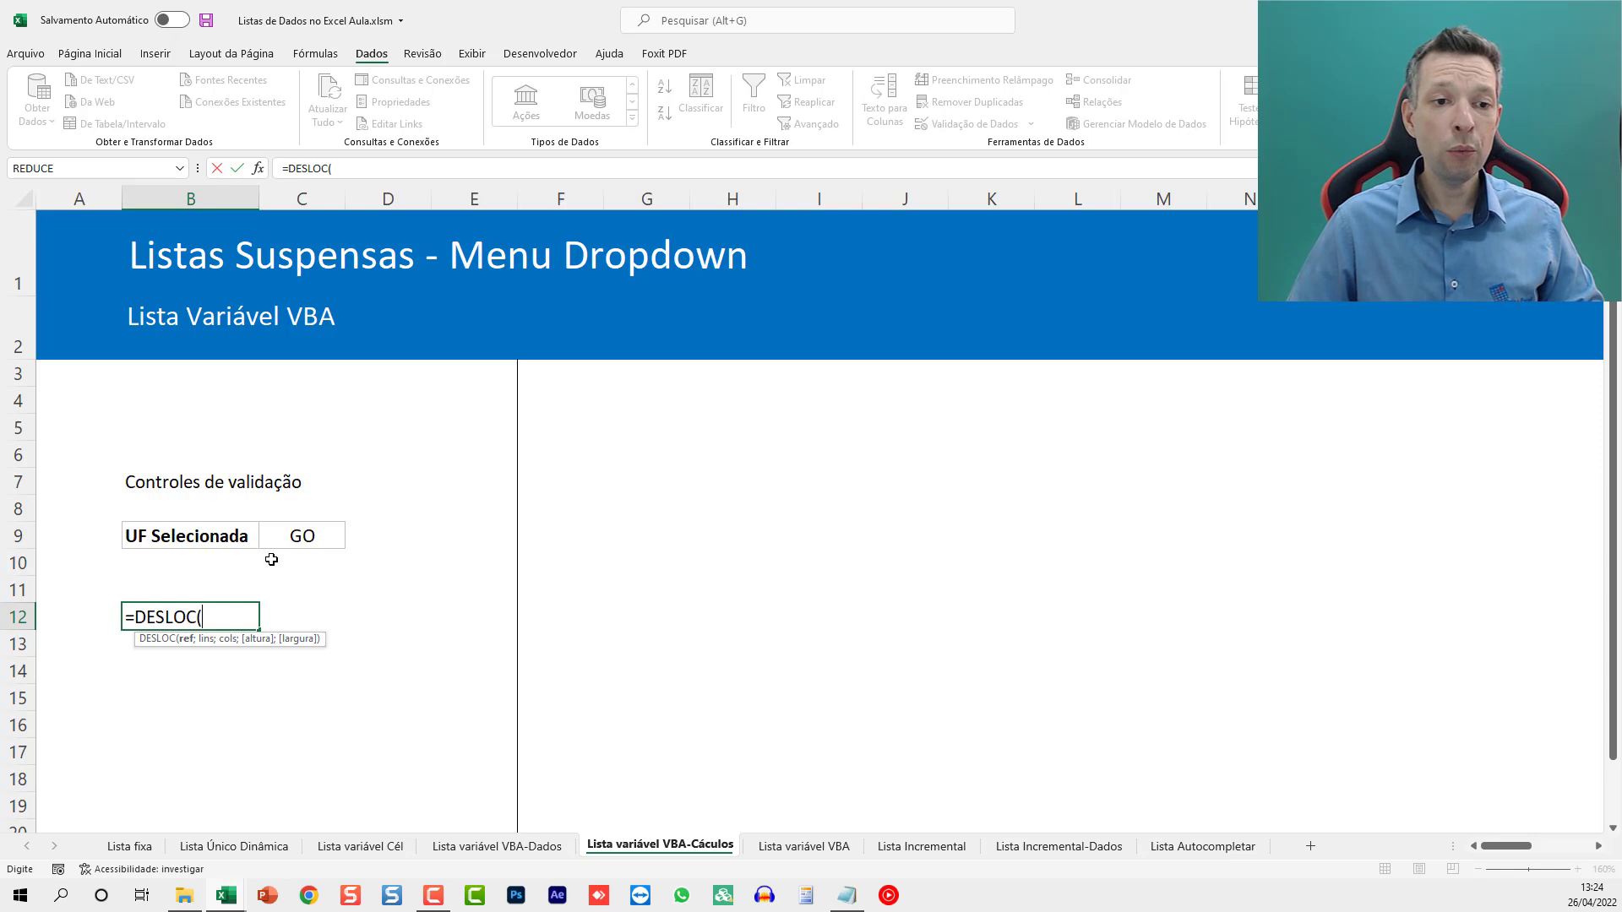
Step: Set the DESLOC reference to the Cidade header as the absolute address 'Lista variável VBA-Dados'!$B$9 instead of a table reference
left_click(530, 847)
left_click(276, 486)
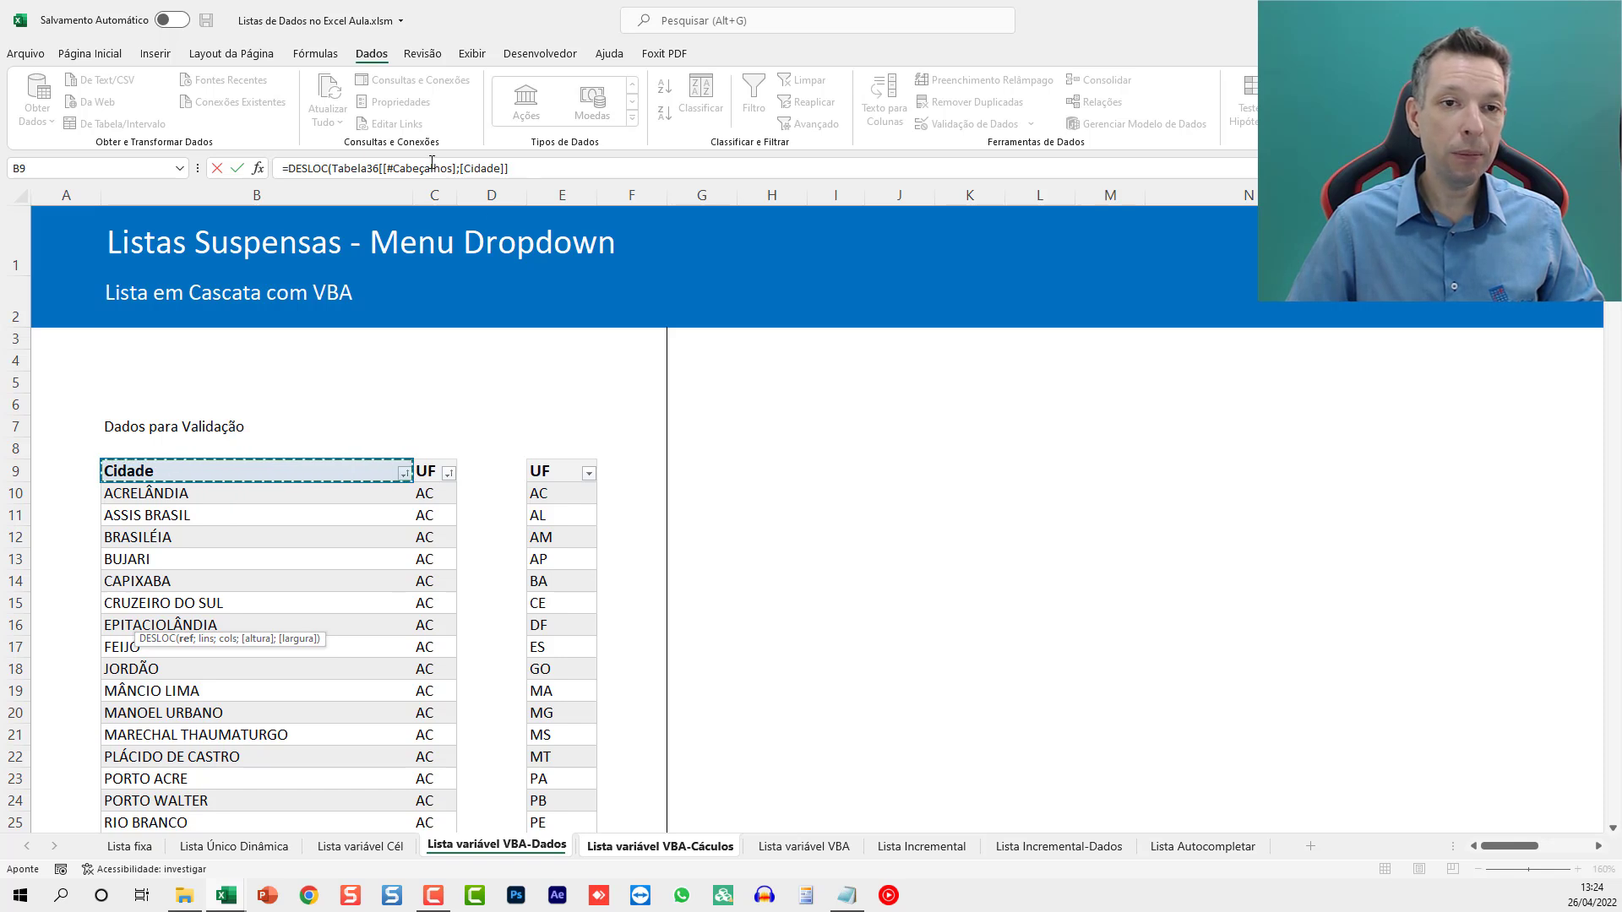
left_click(340, 168)
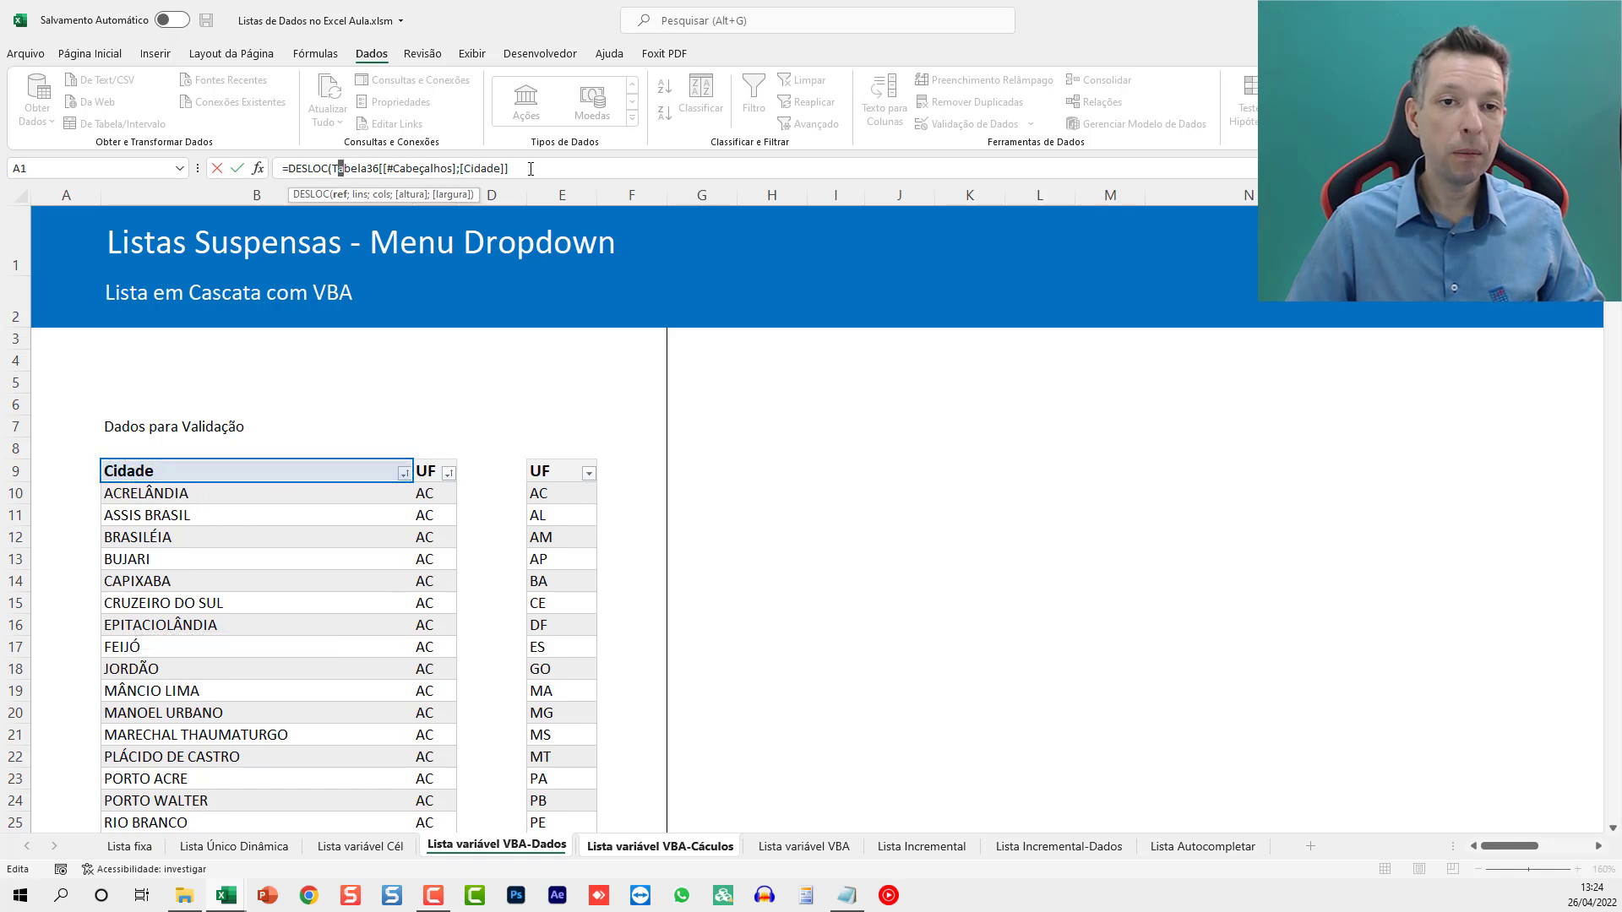
key("shift+End")
key("BackSpace")
key("BackSpace")
left_click(249, 444)
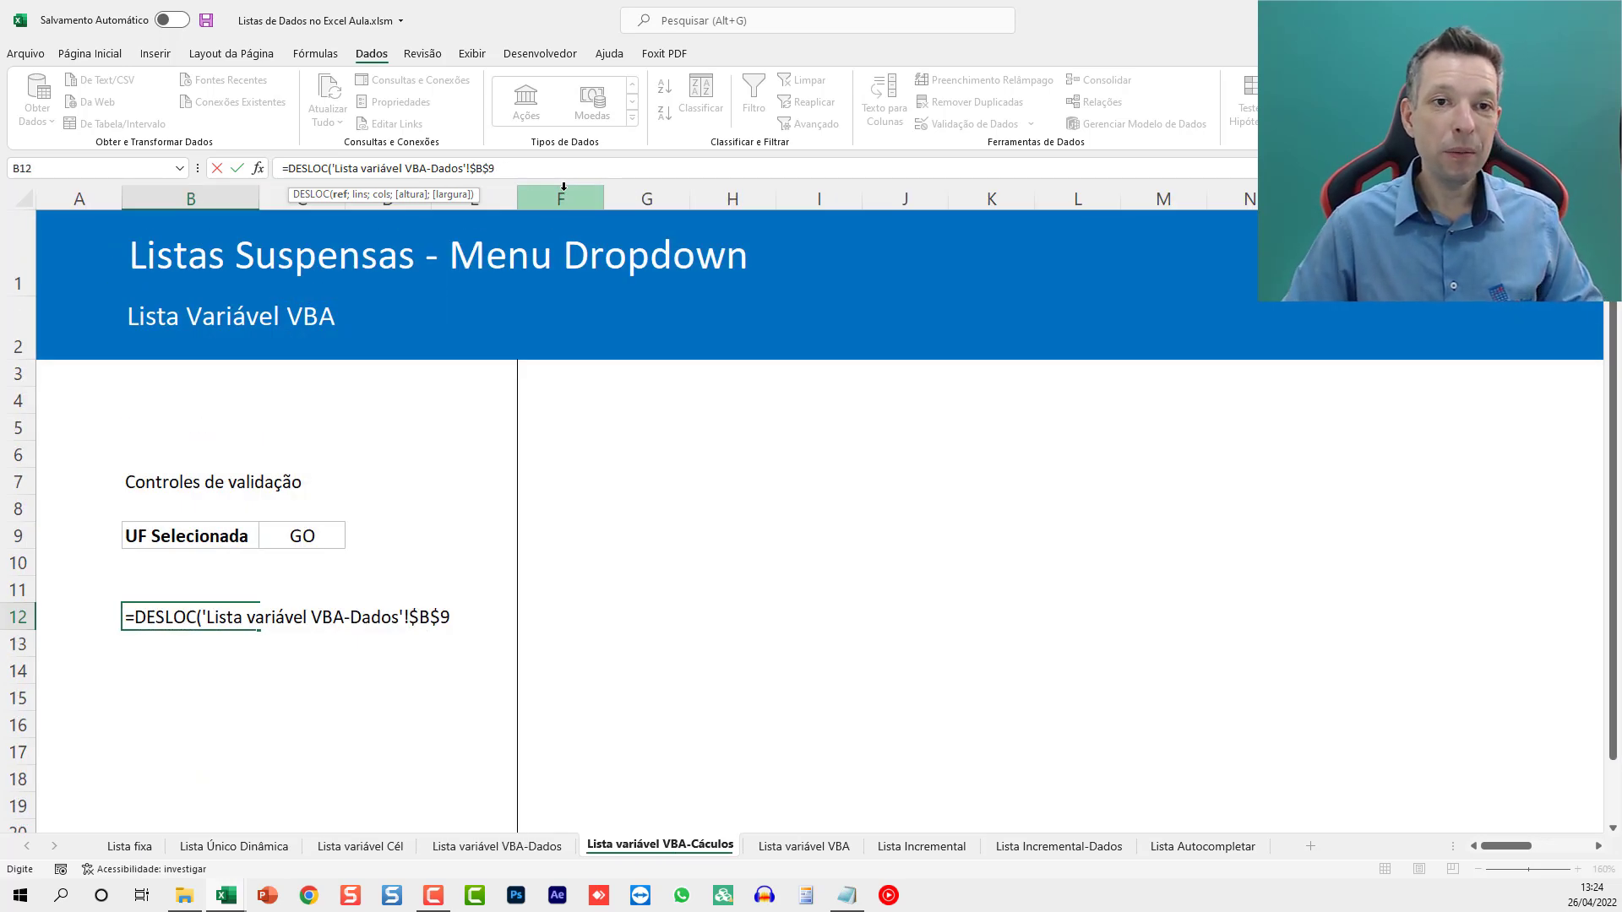
Step: Add CORRESP as the DESLOC rows argument, with the selected-UF cell $C$9 as its absolute lookup value
type(";")
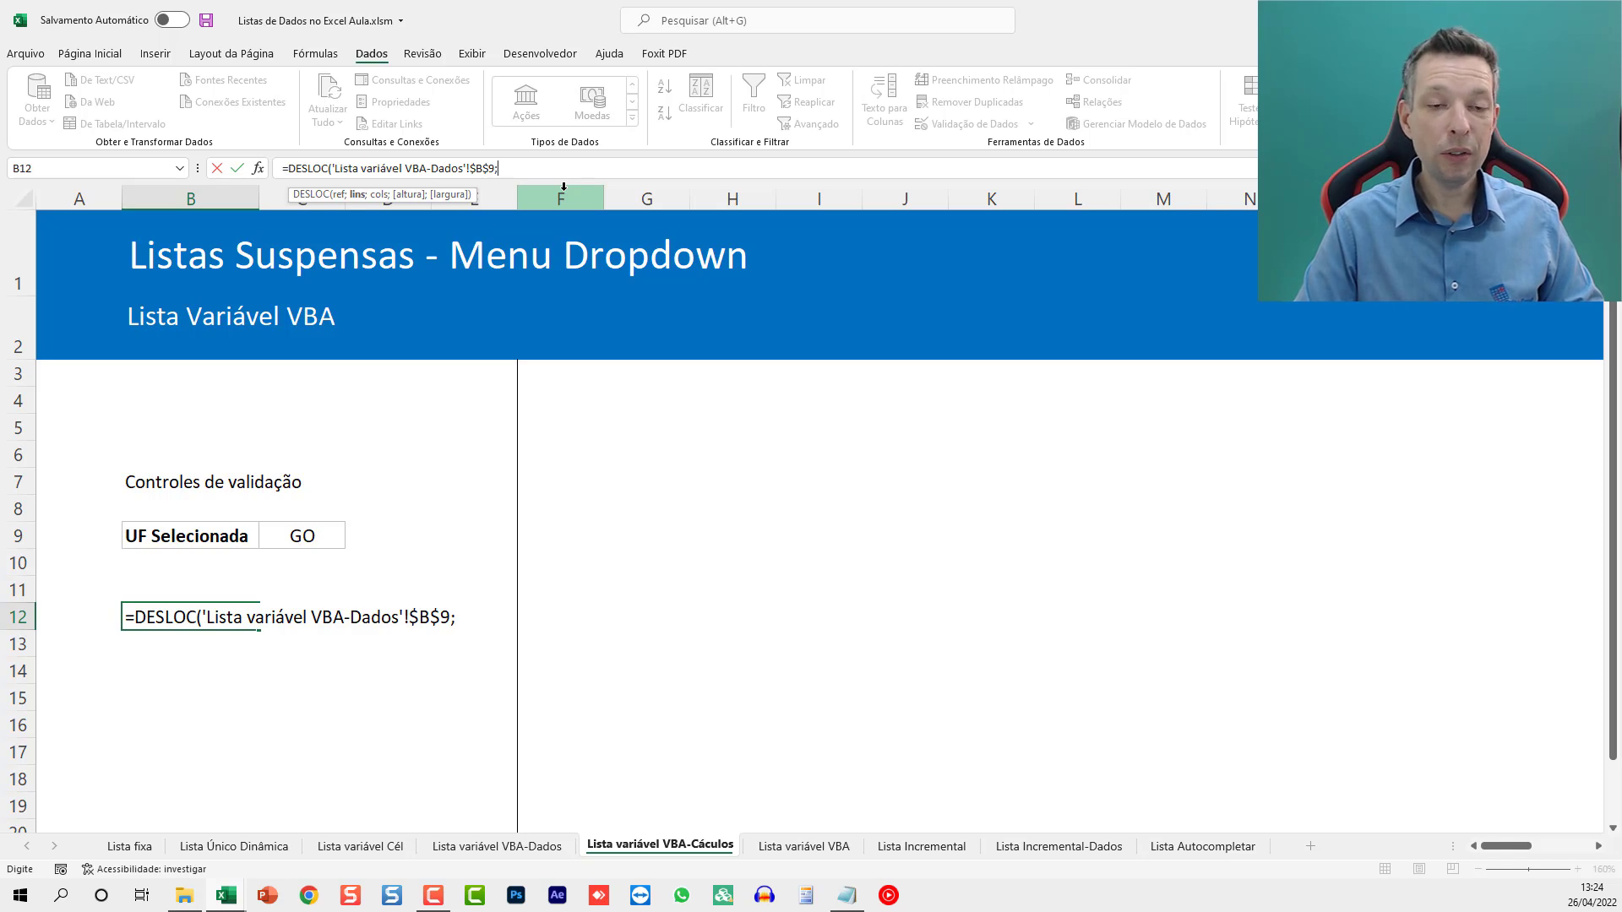
type("CORRESP(")
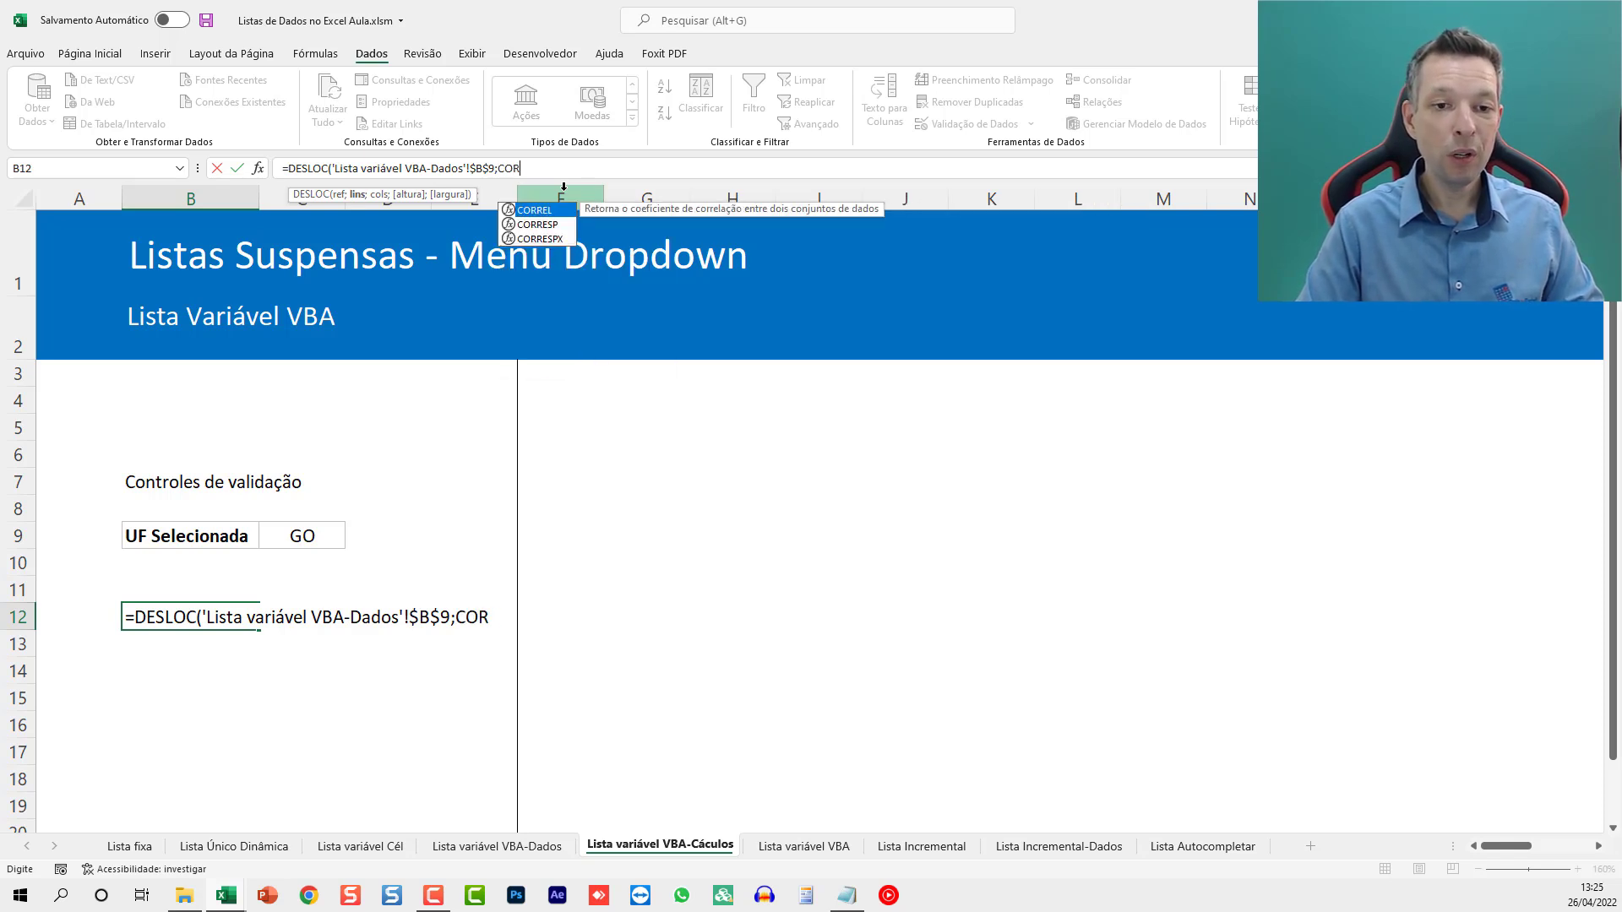
left_click(302, 533)
type(";")
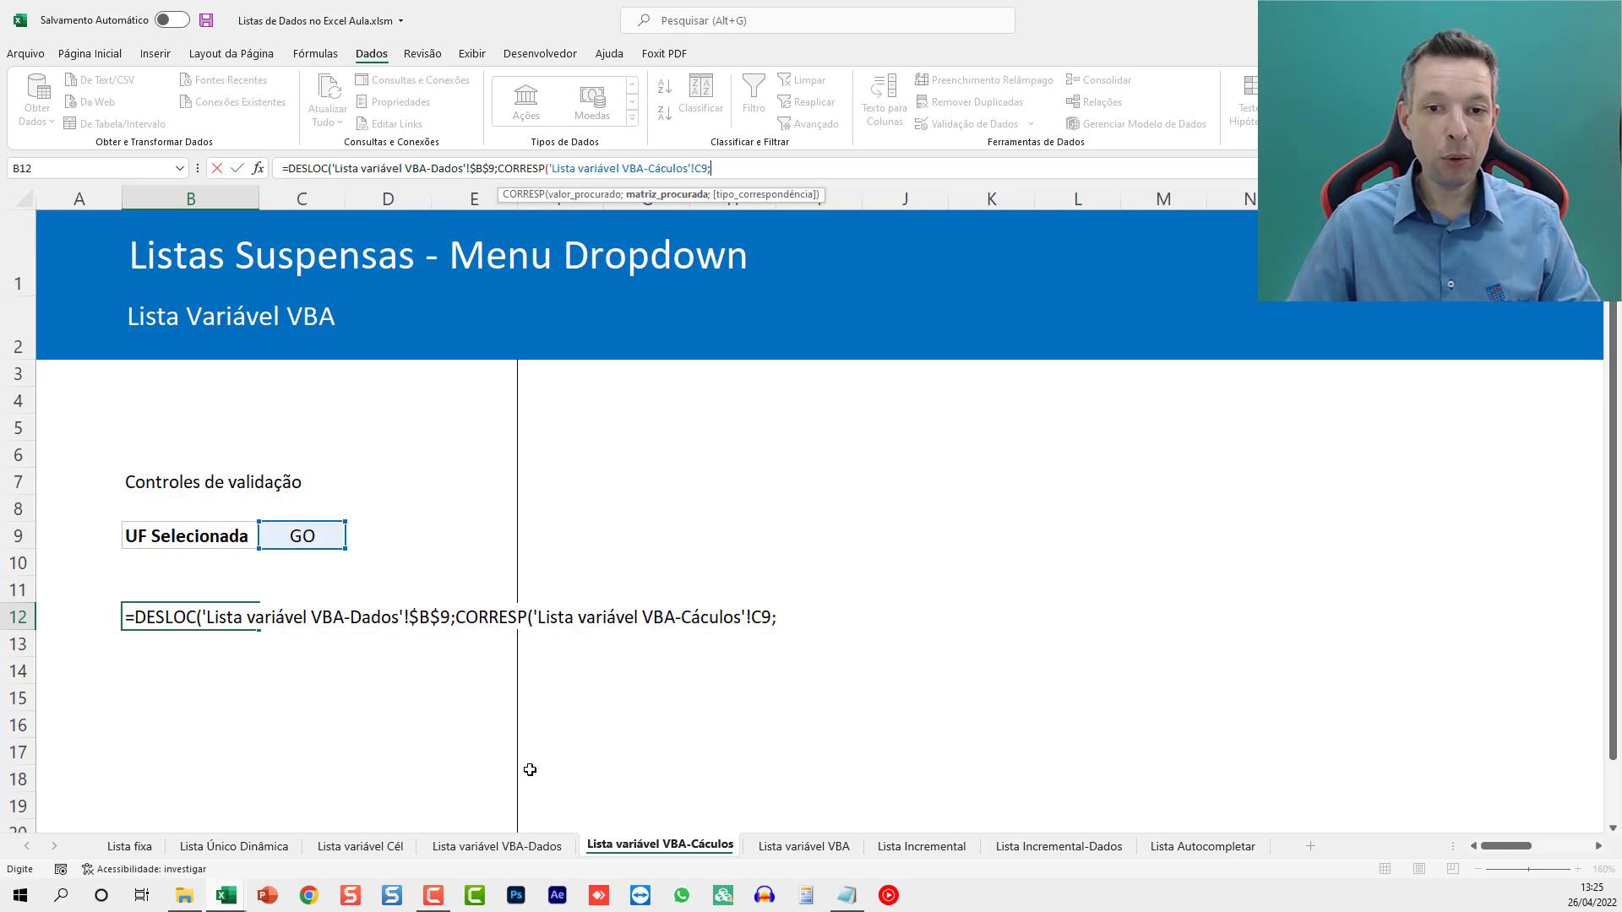
key("BackSpace")
key("F4")
type(";")
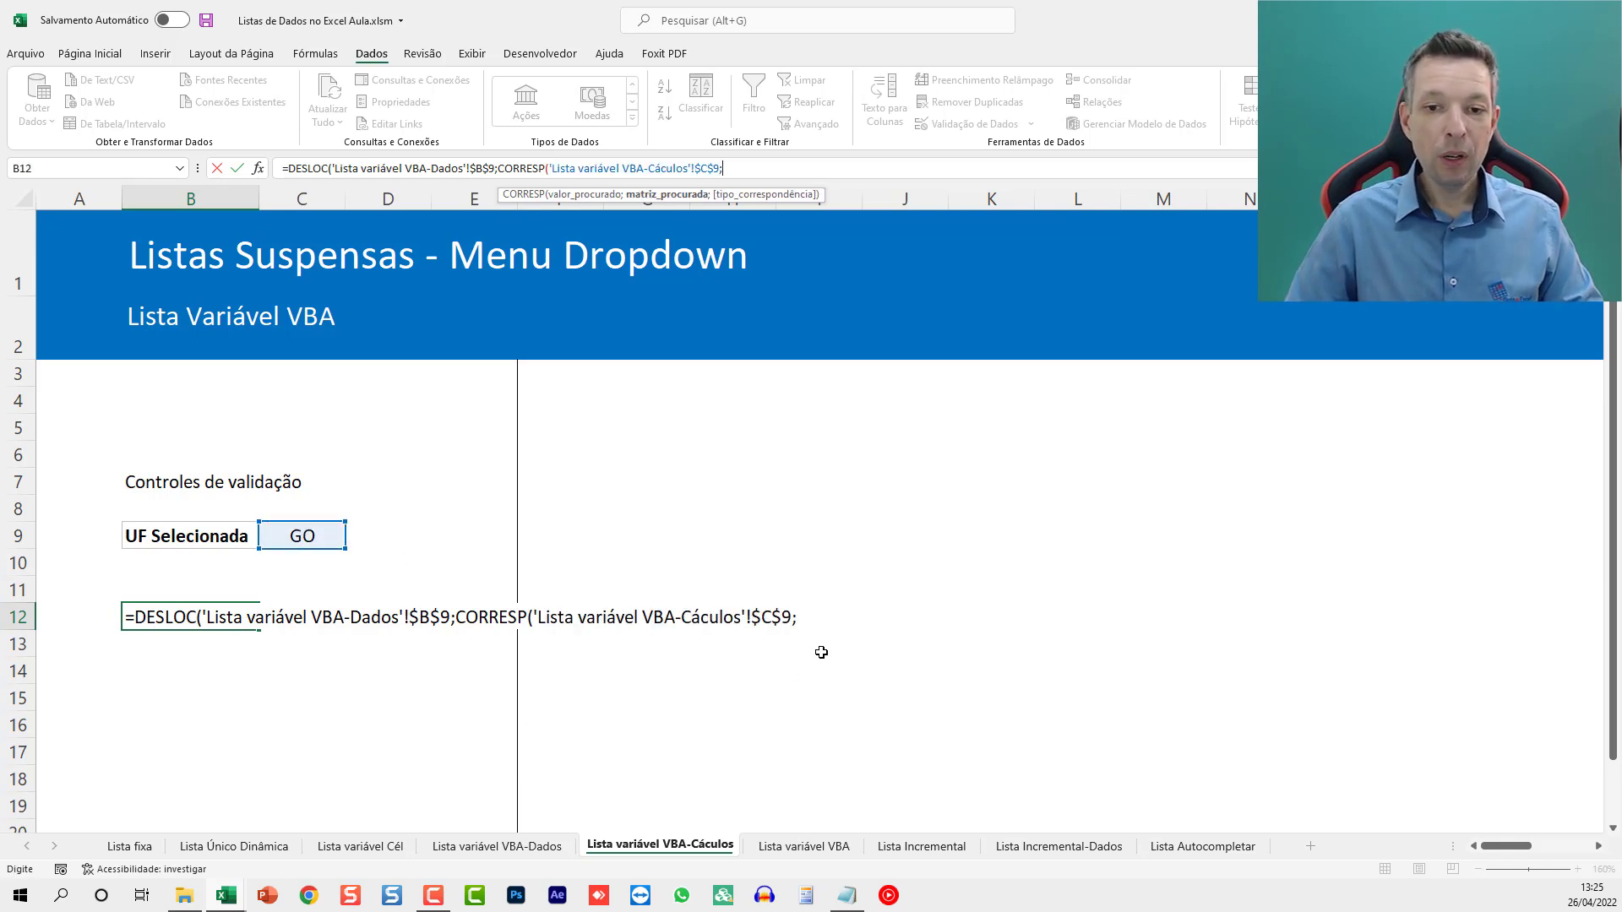
Step: Complete CORRESP with the whole UF column Tabela36[UF] as the lookup array and match type 0
left_click(498, 846)
left_click(429, 495)
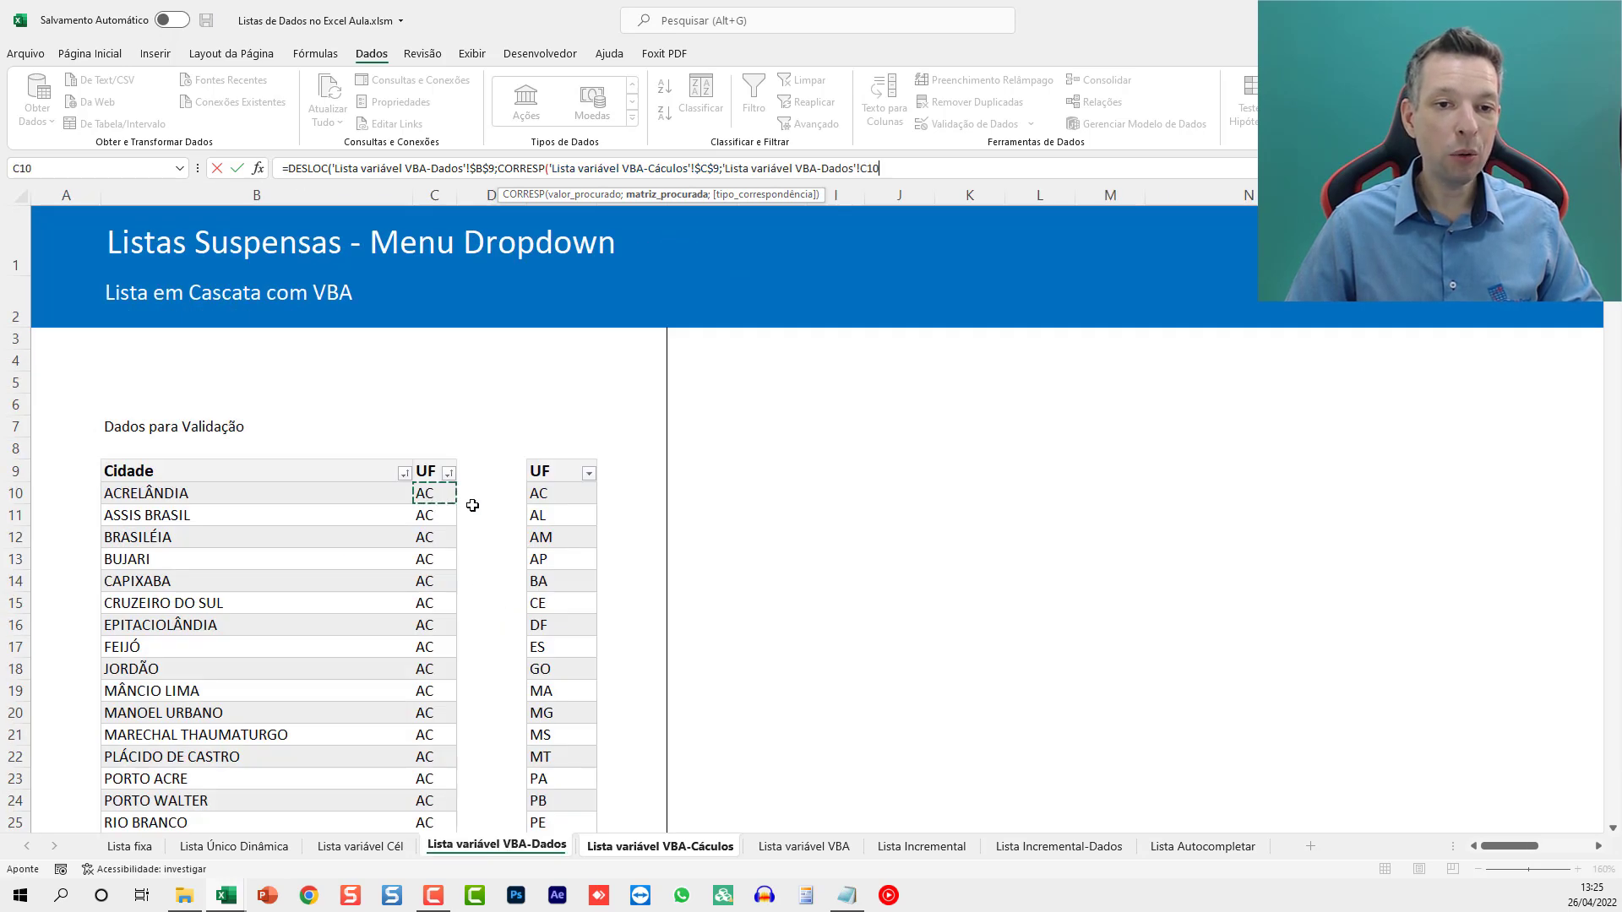
key("ctrl+shift+Down")
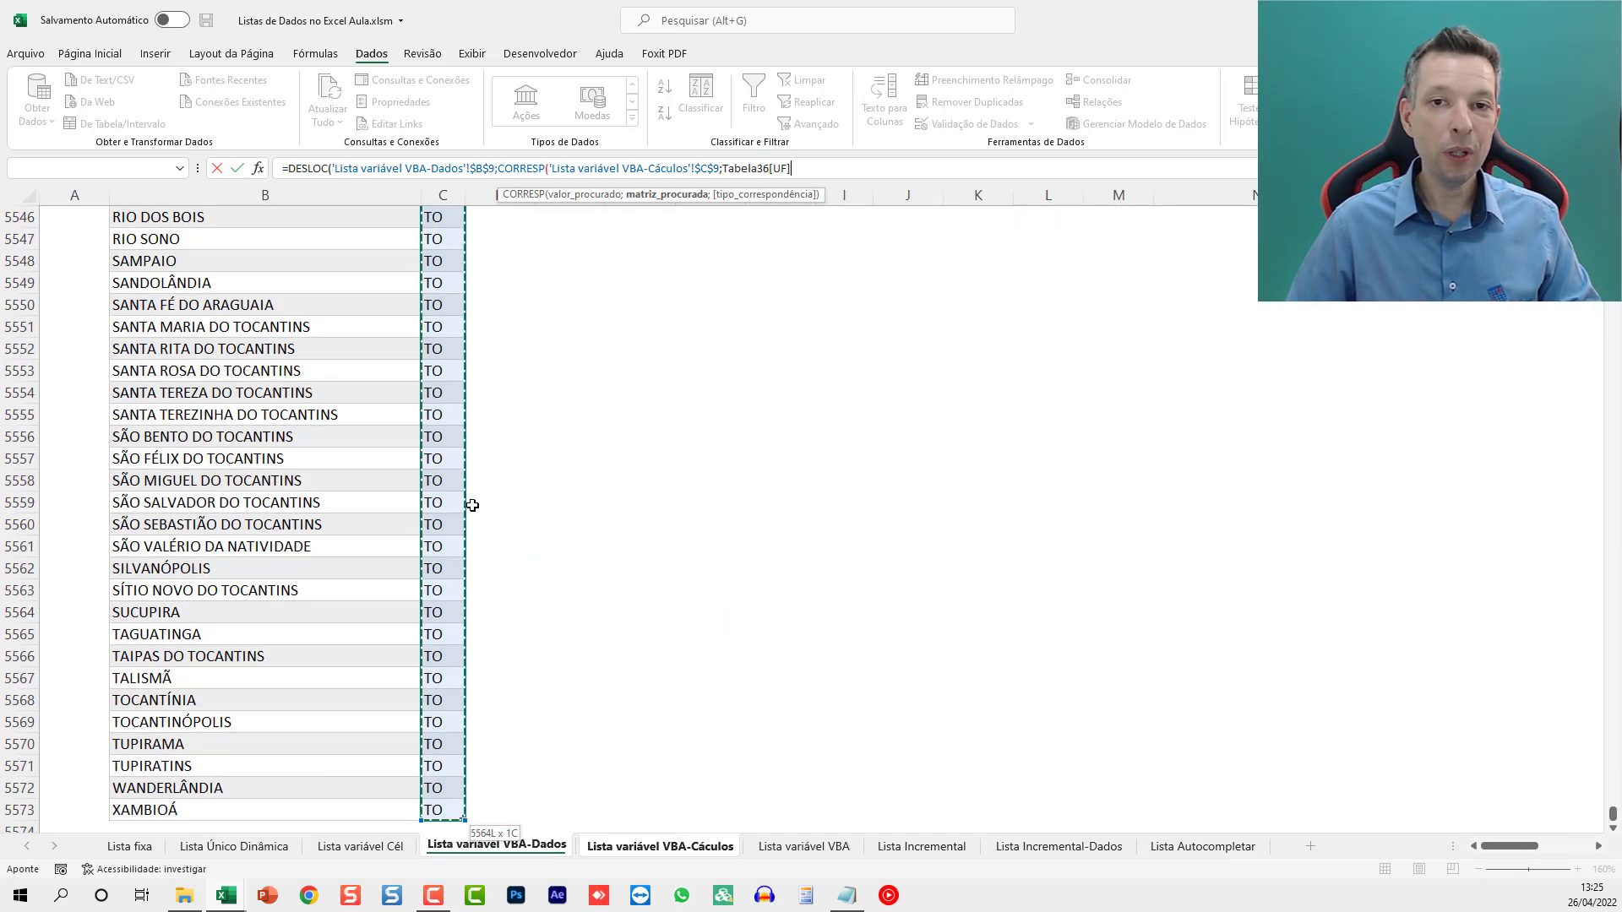
type(";0")
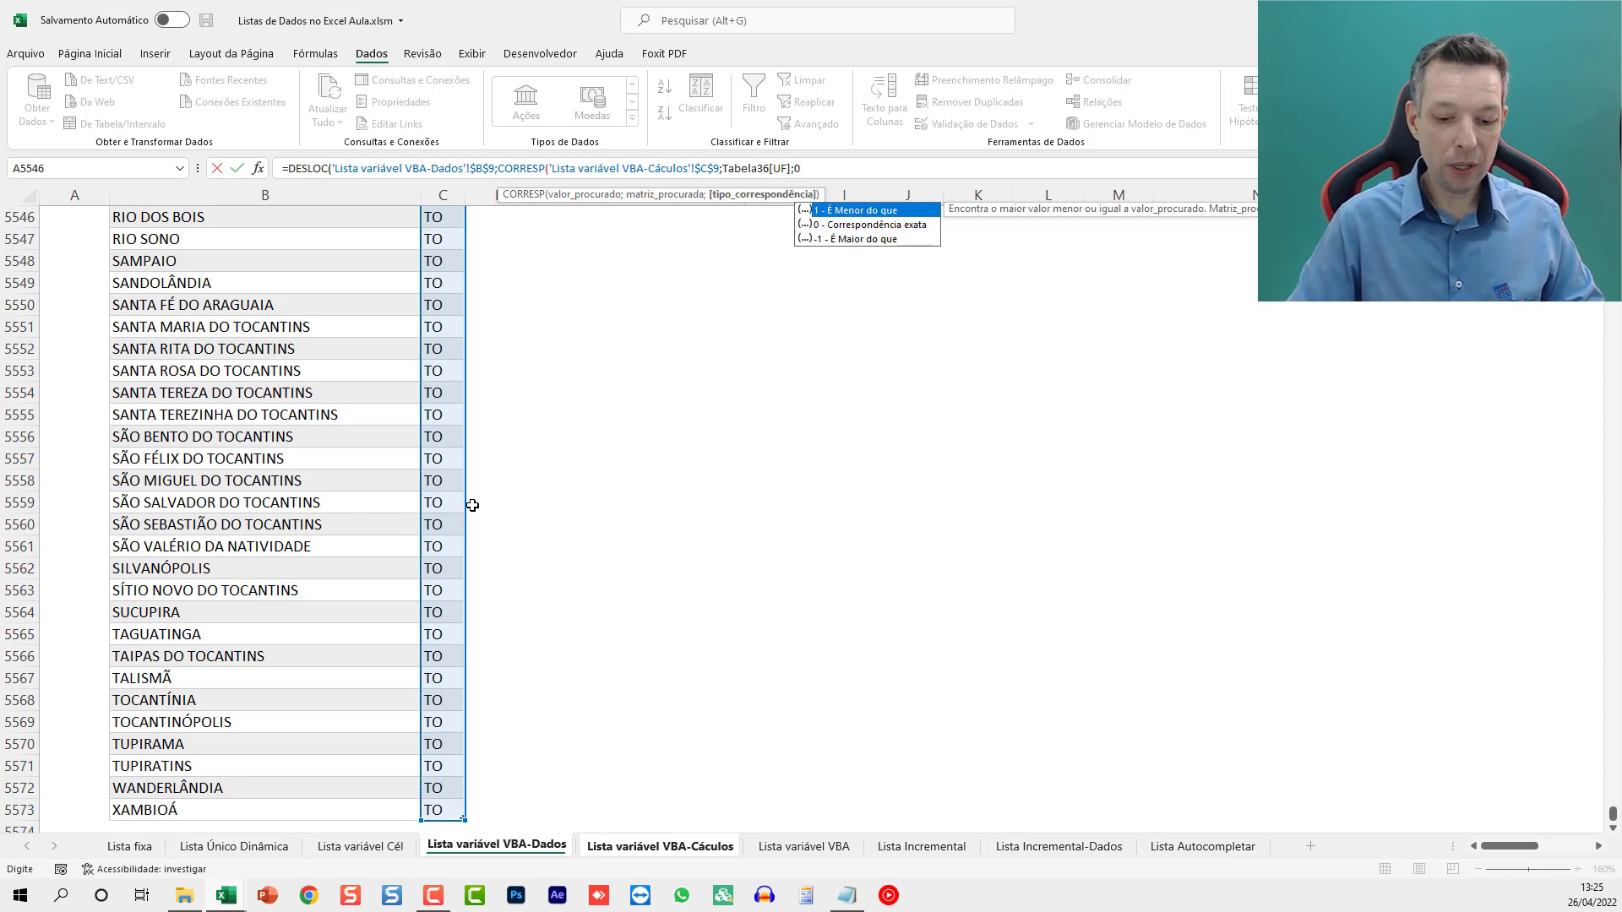
type(")")
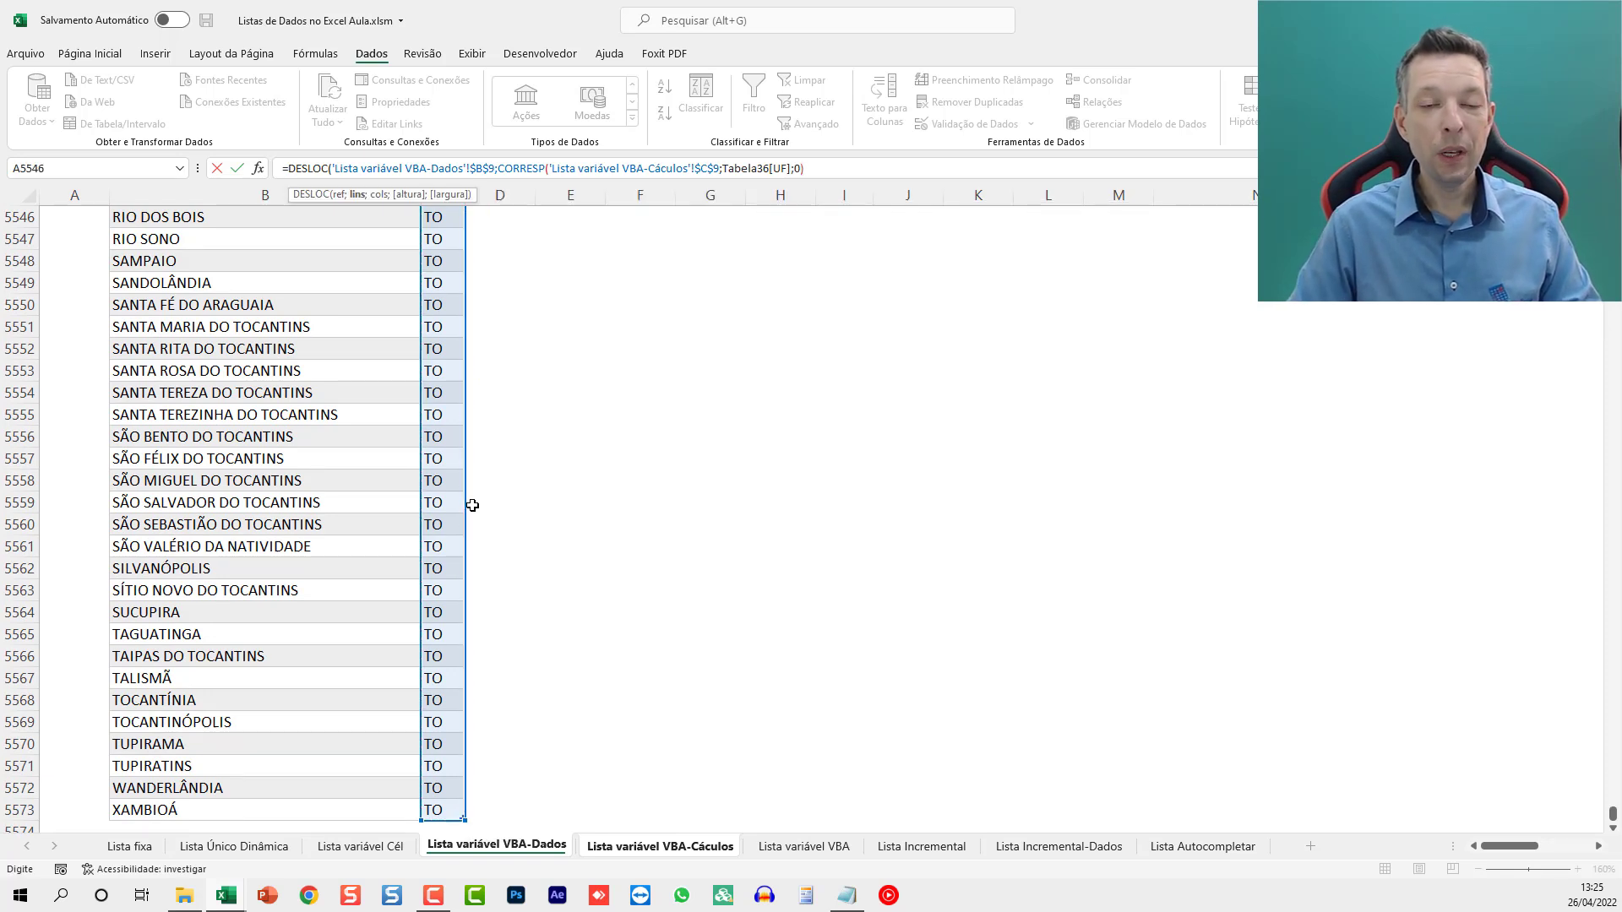
Step: Leave the DESLOC columns argument empty and begin its height argument with CONT.SE over the range Tabela36[UF]
type(";;")
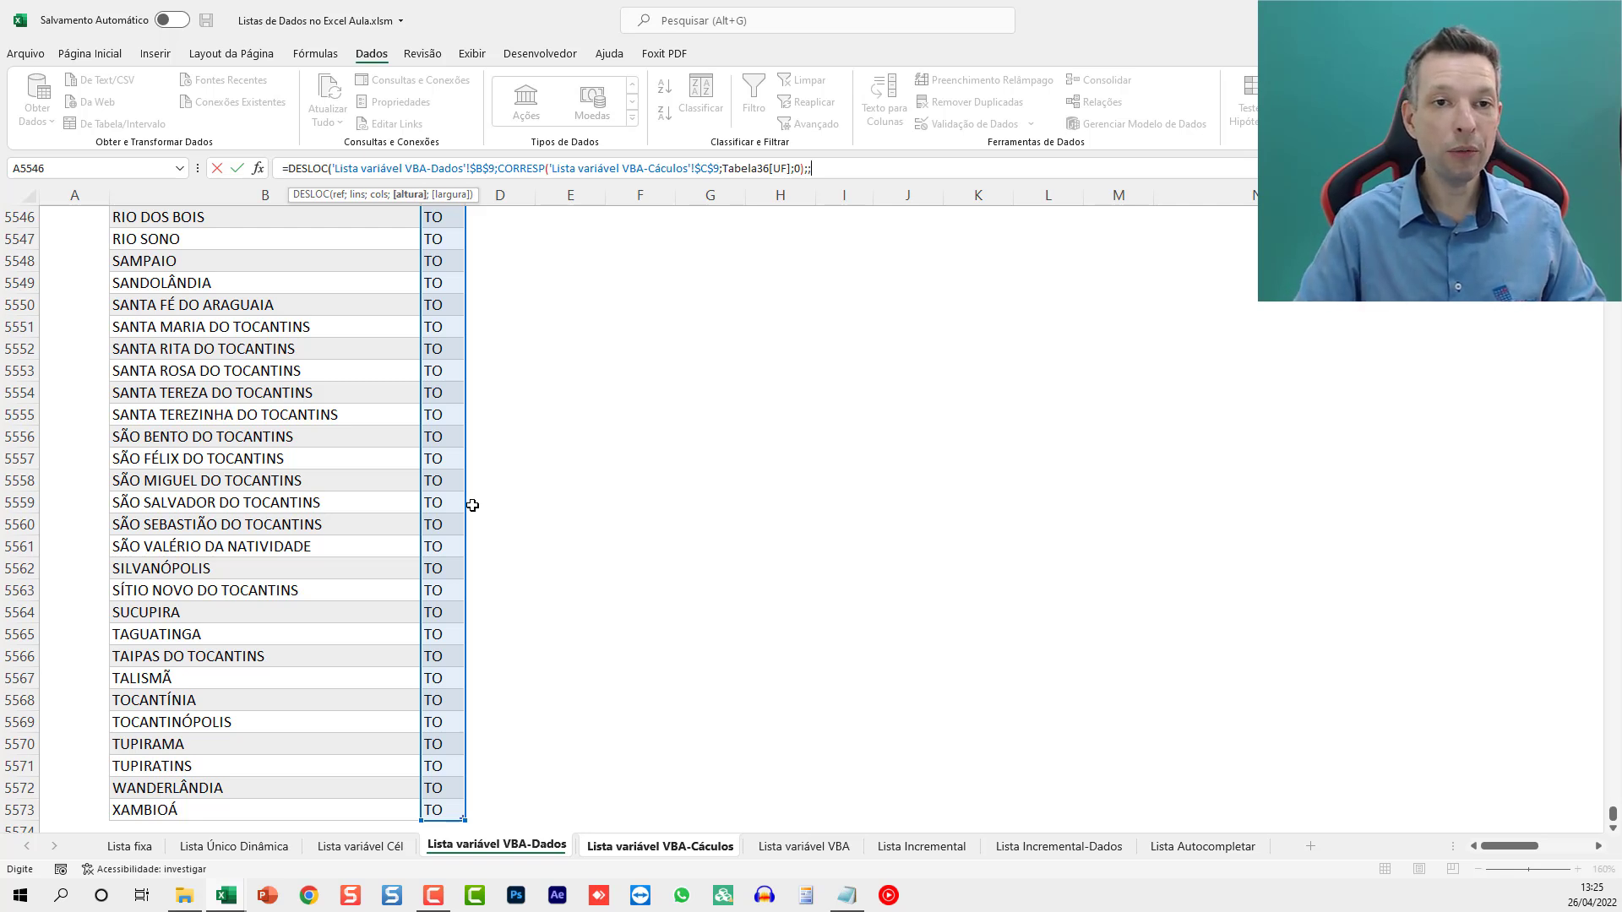
type("CONT.SE")
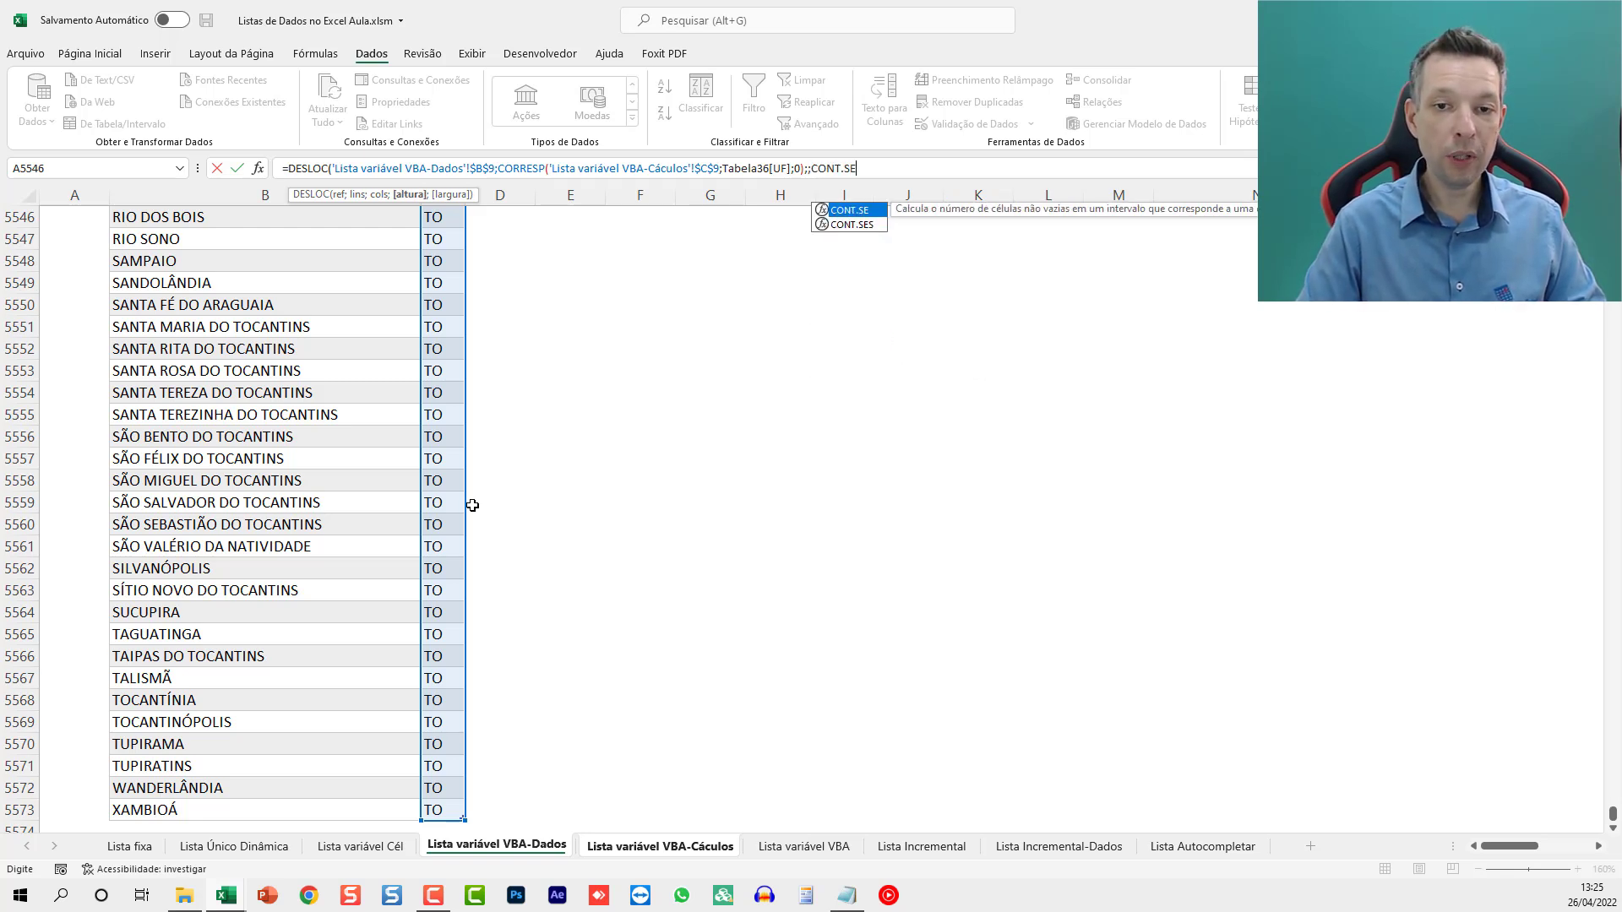
type("(")
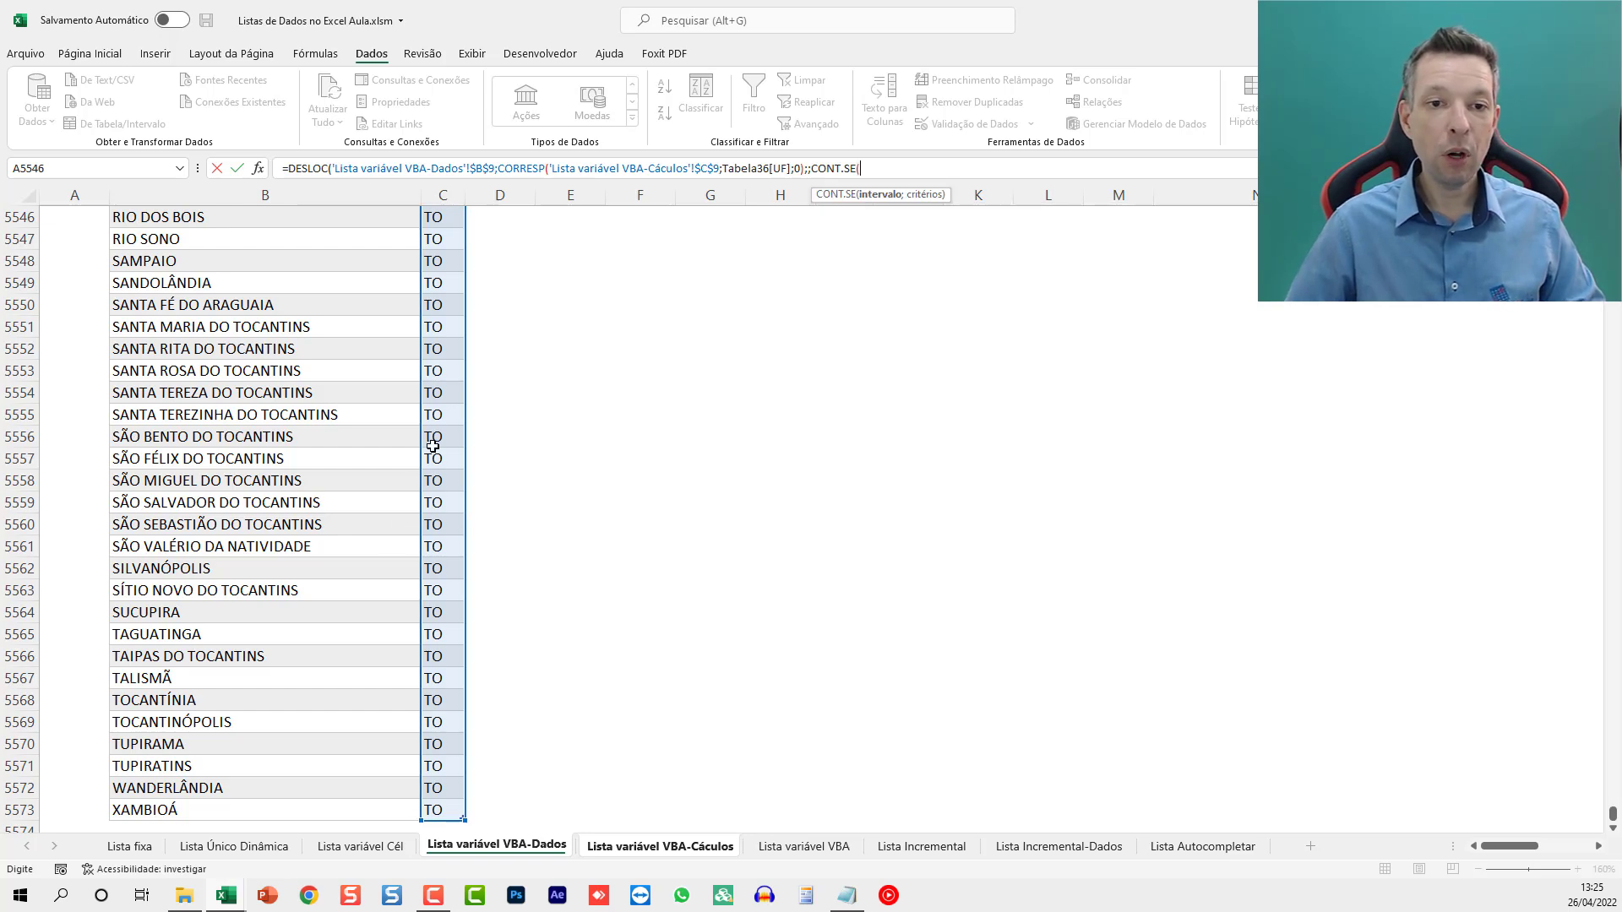
left_click(448, 811)
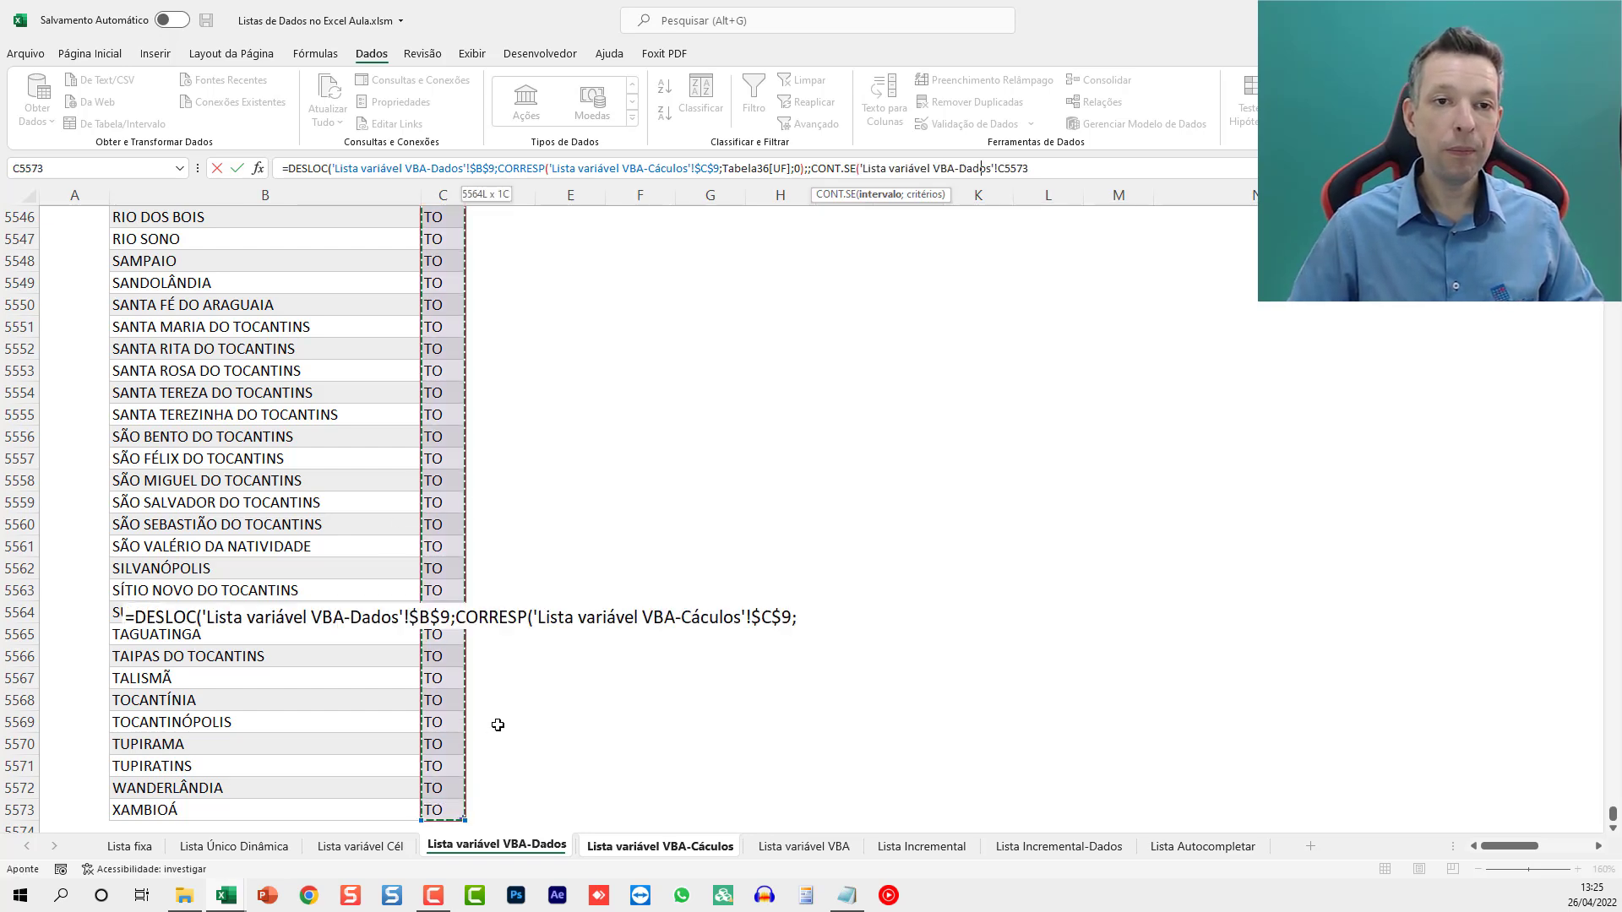
key("ctrl+shift+Up")
key("shift+Down")
type(";")
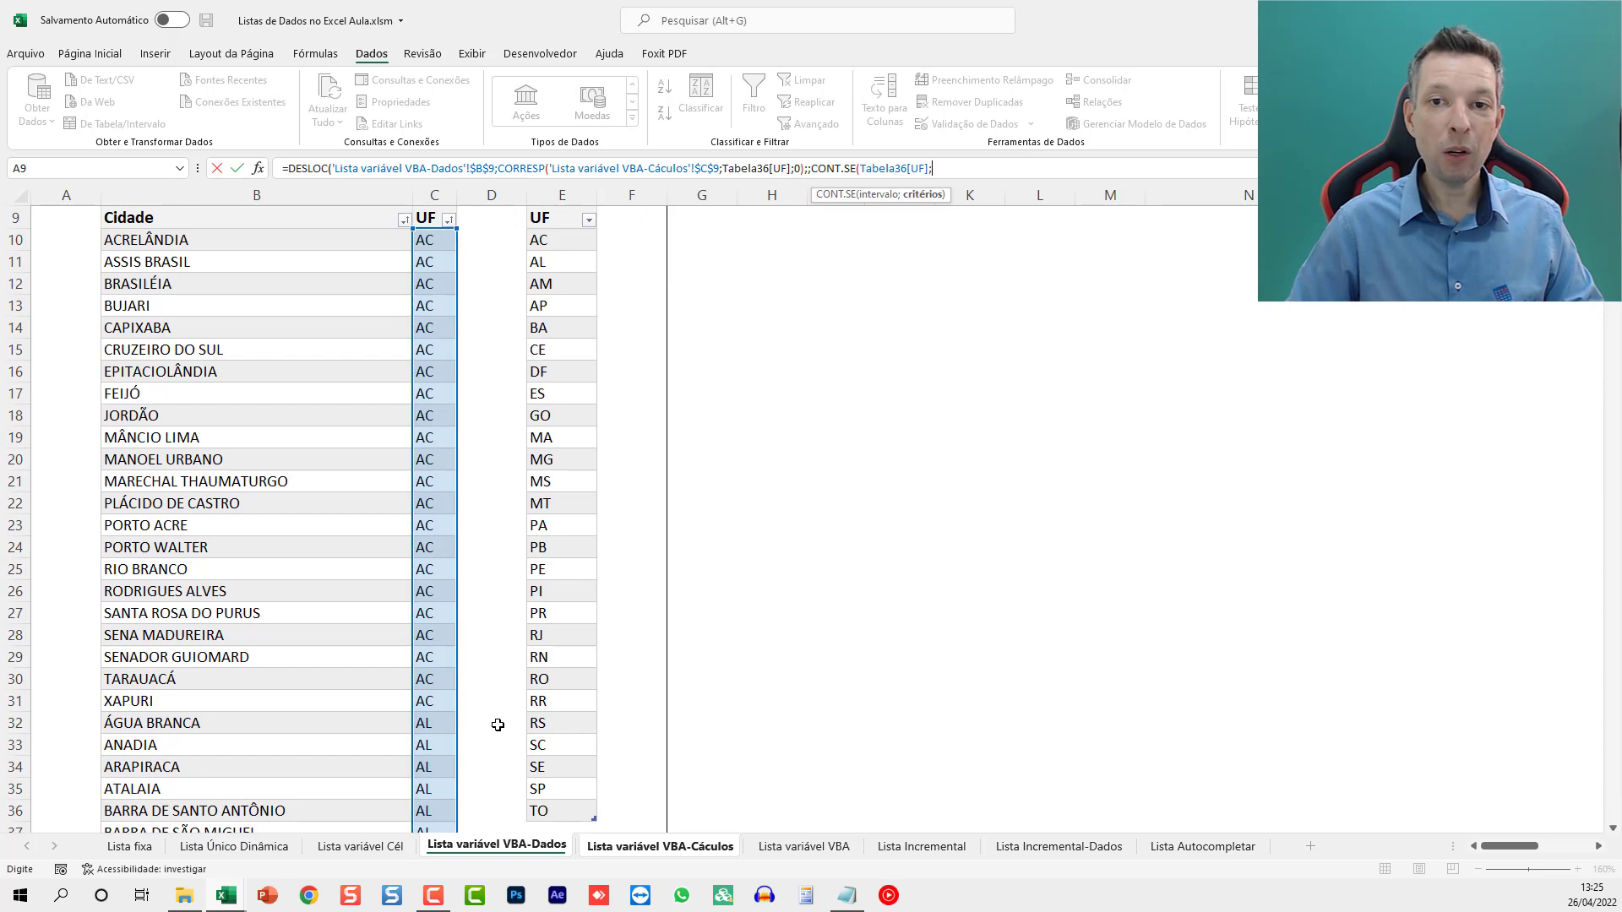
Step: Set the CONT.SE criterion to the absolute selected-UF cell $C$9, enter the formula in B12, and check the resulting city list
left_click(694, 858)
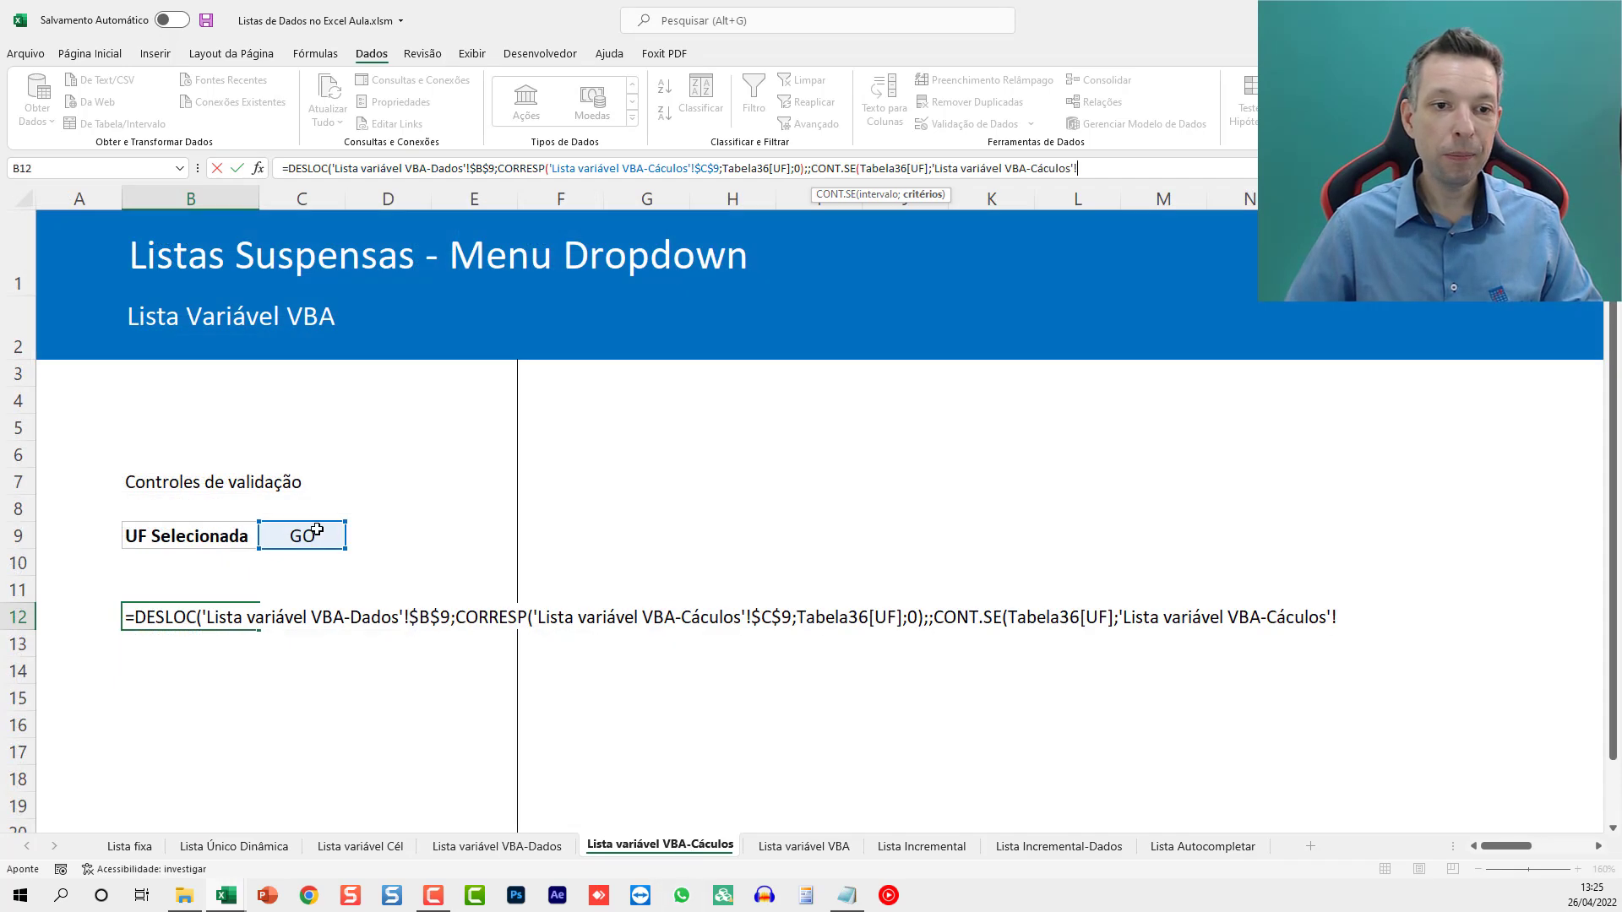
left_click(303, 535)
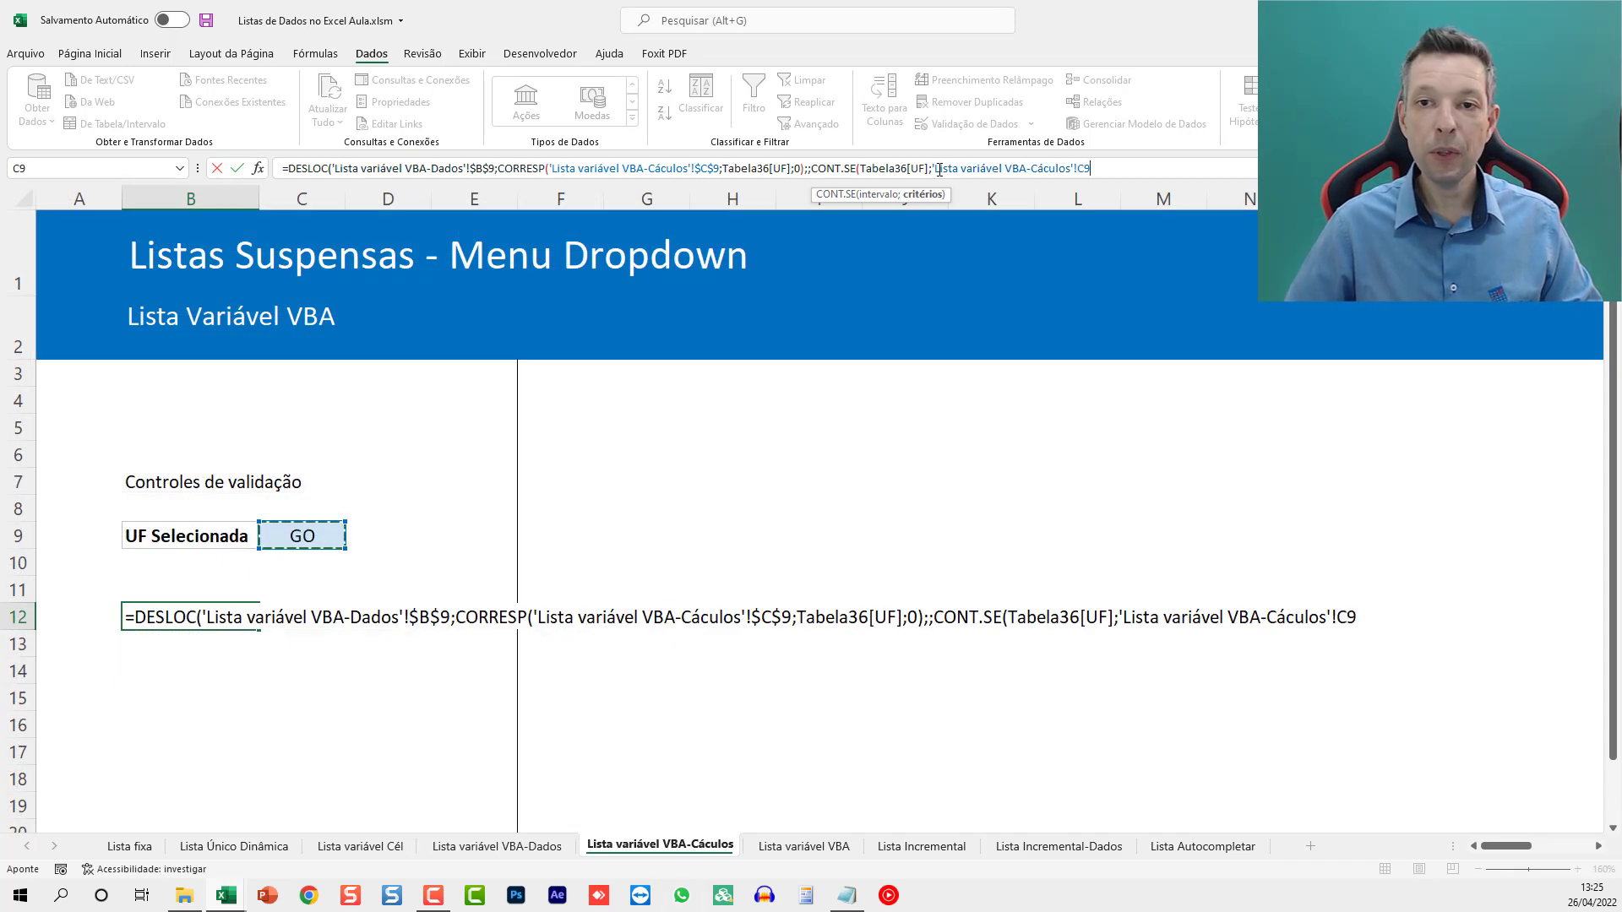
left_click_drag(934, 168, 1092, 168)
key("BackSpace")
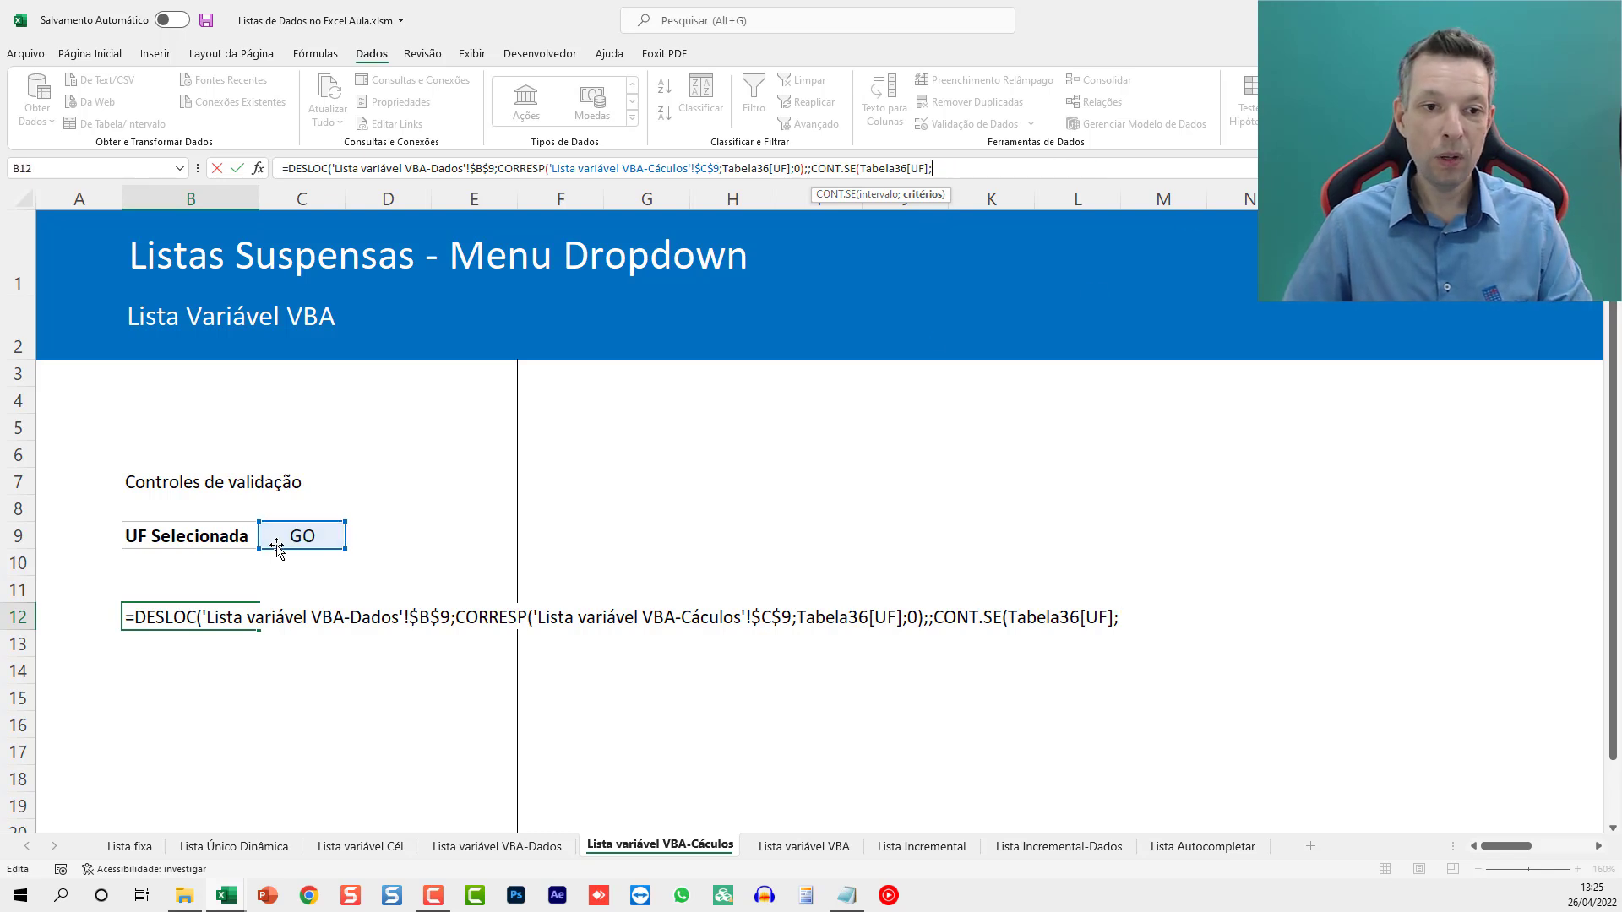
left_click(334, 533)
key("F4")
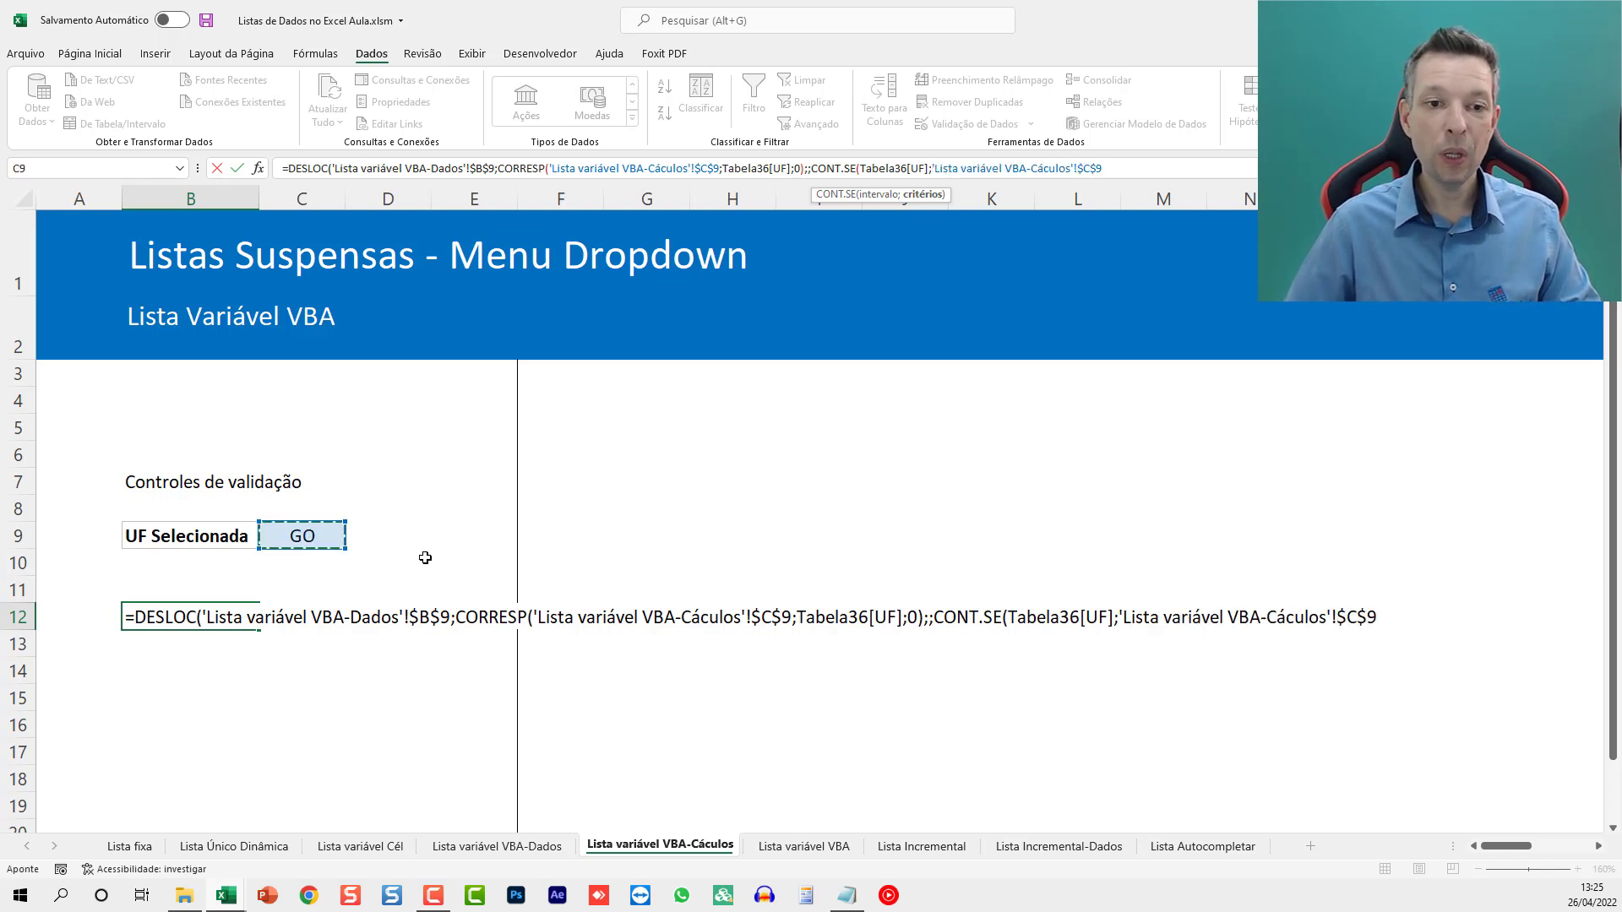
type(")")
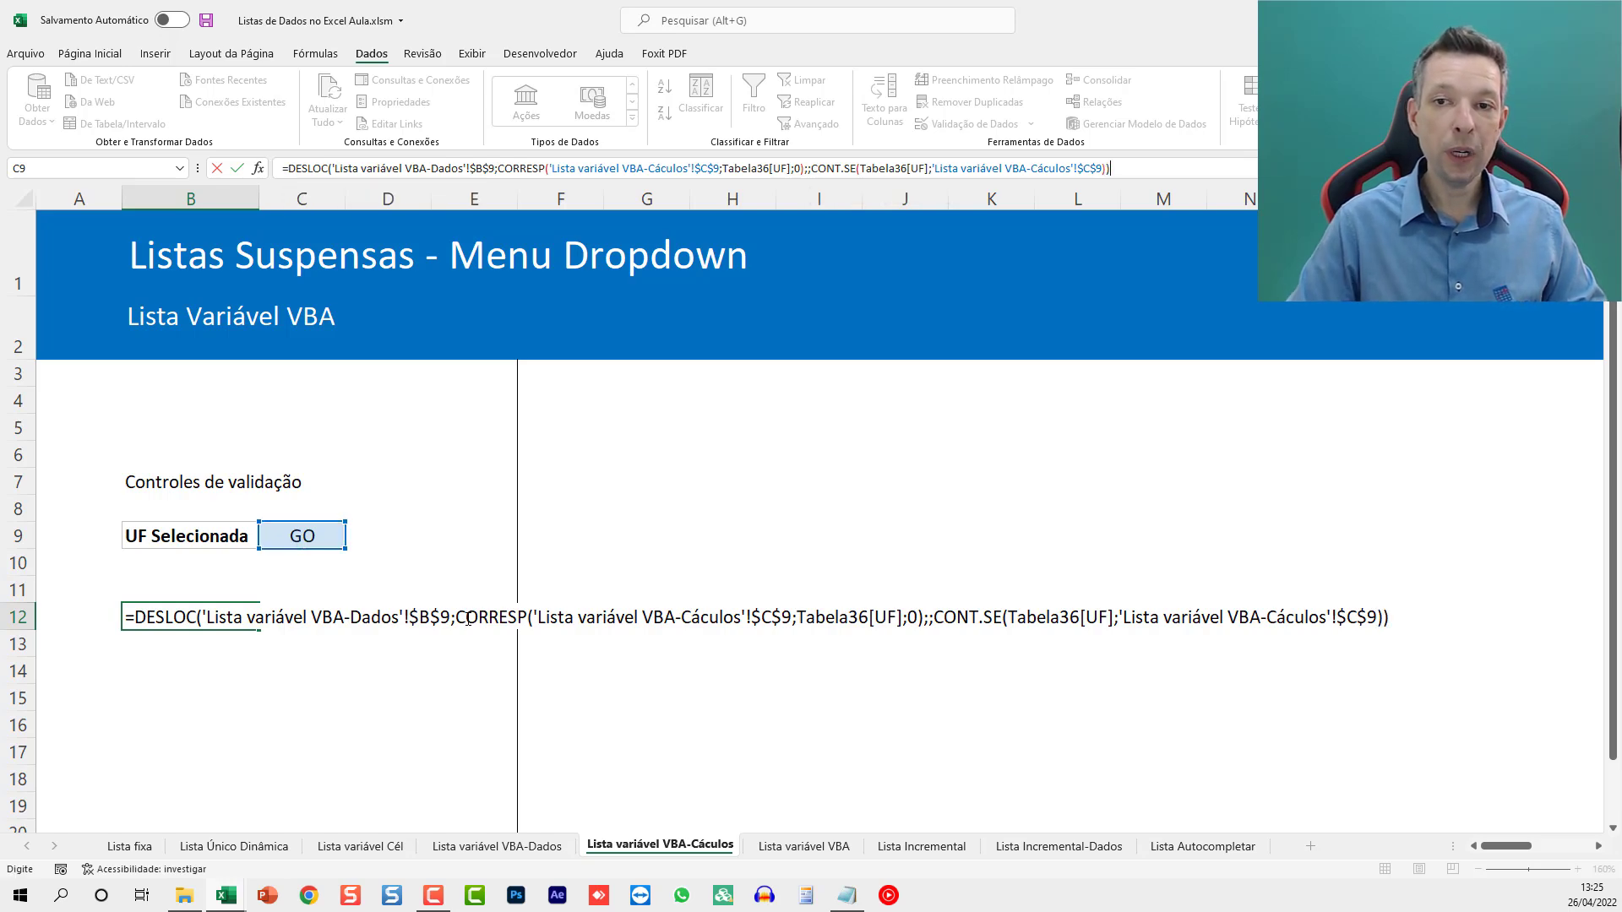
key("ctrl+Return")
scroll(388, 607, "down", 5)
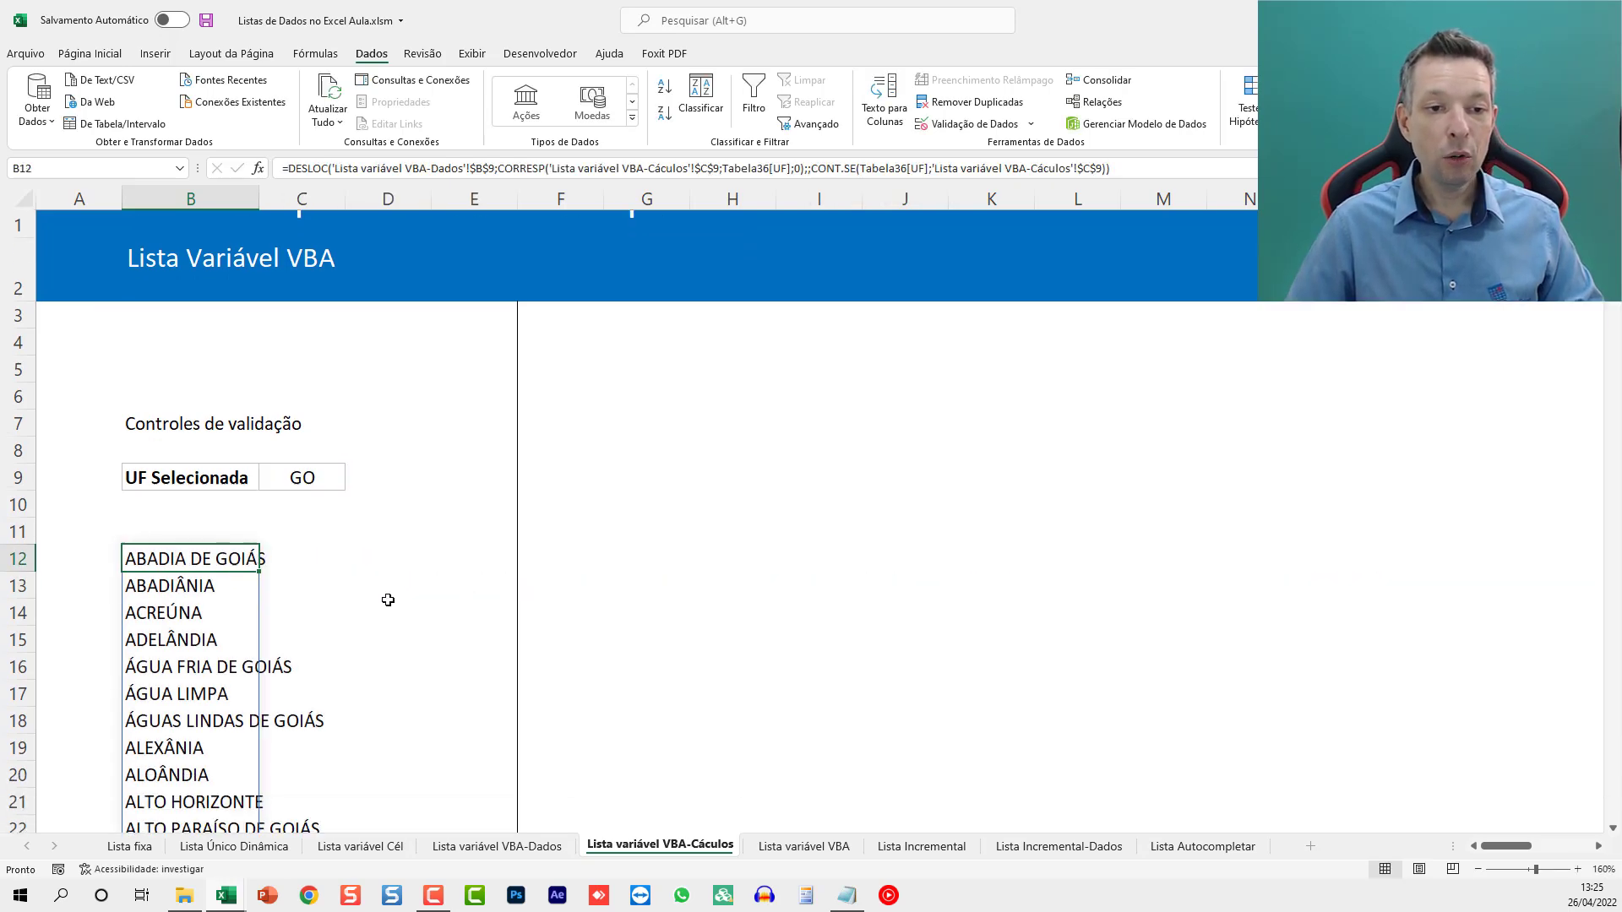
scroll(388, 606, "up", 5)
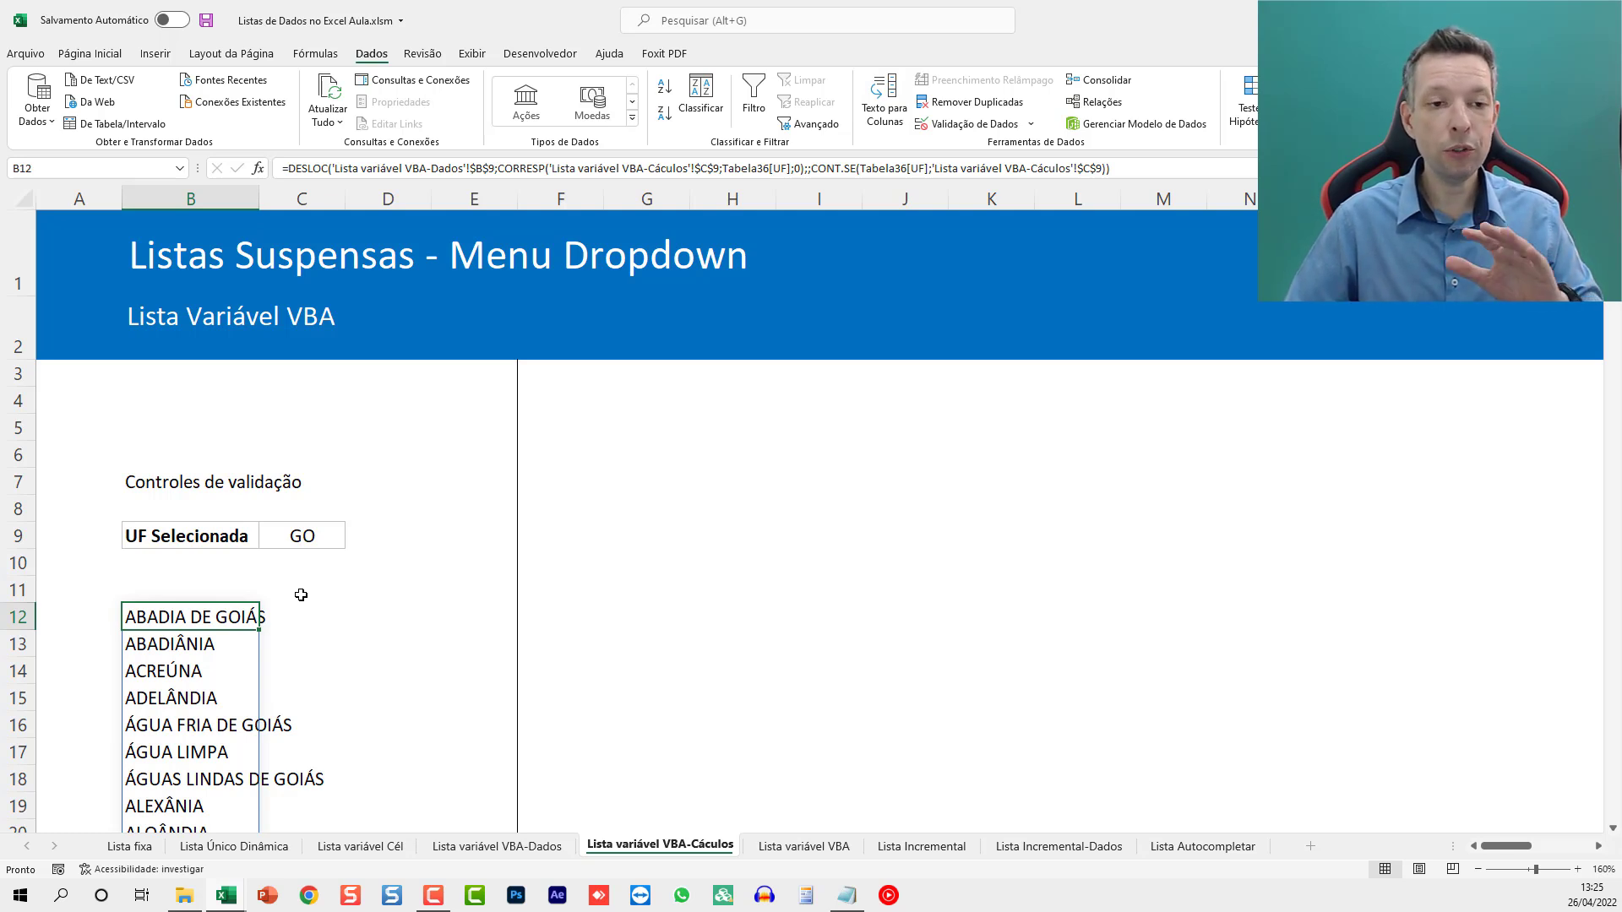
Step: Copy the full DESLOC formula text from cell B12, leaving the cell unchanged
key("F2")
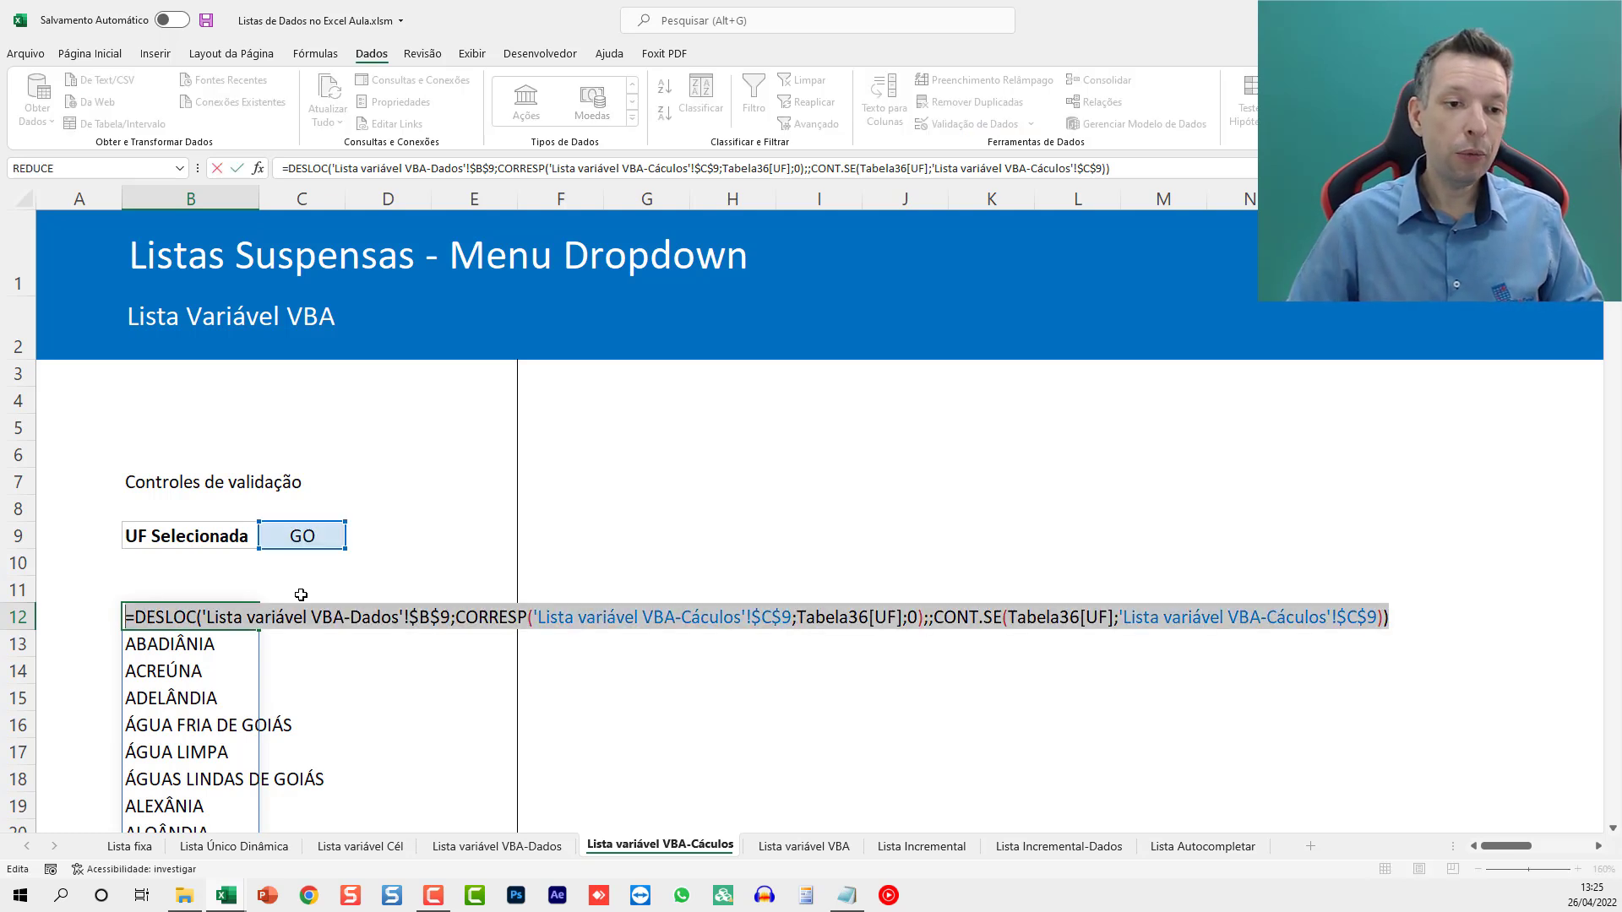
key("Escape")
key("F2")
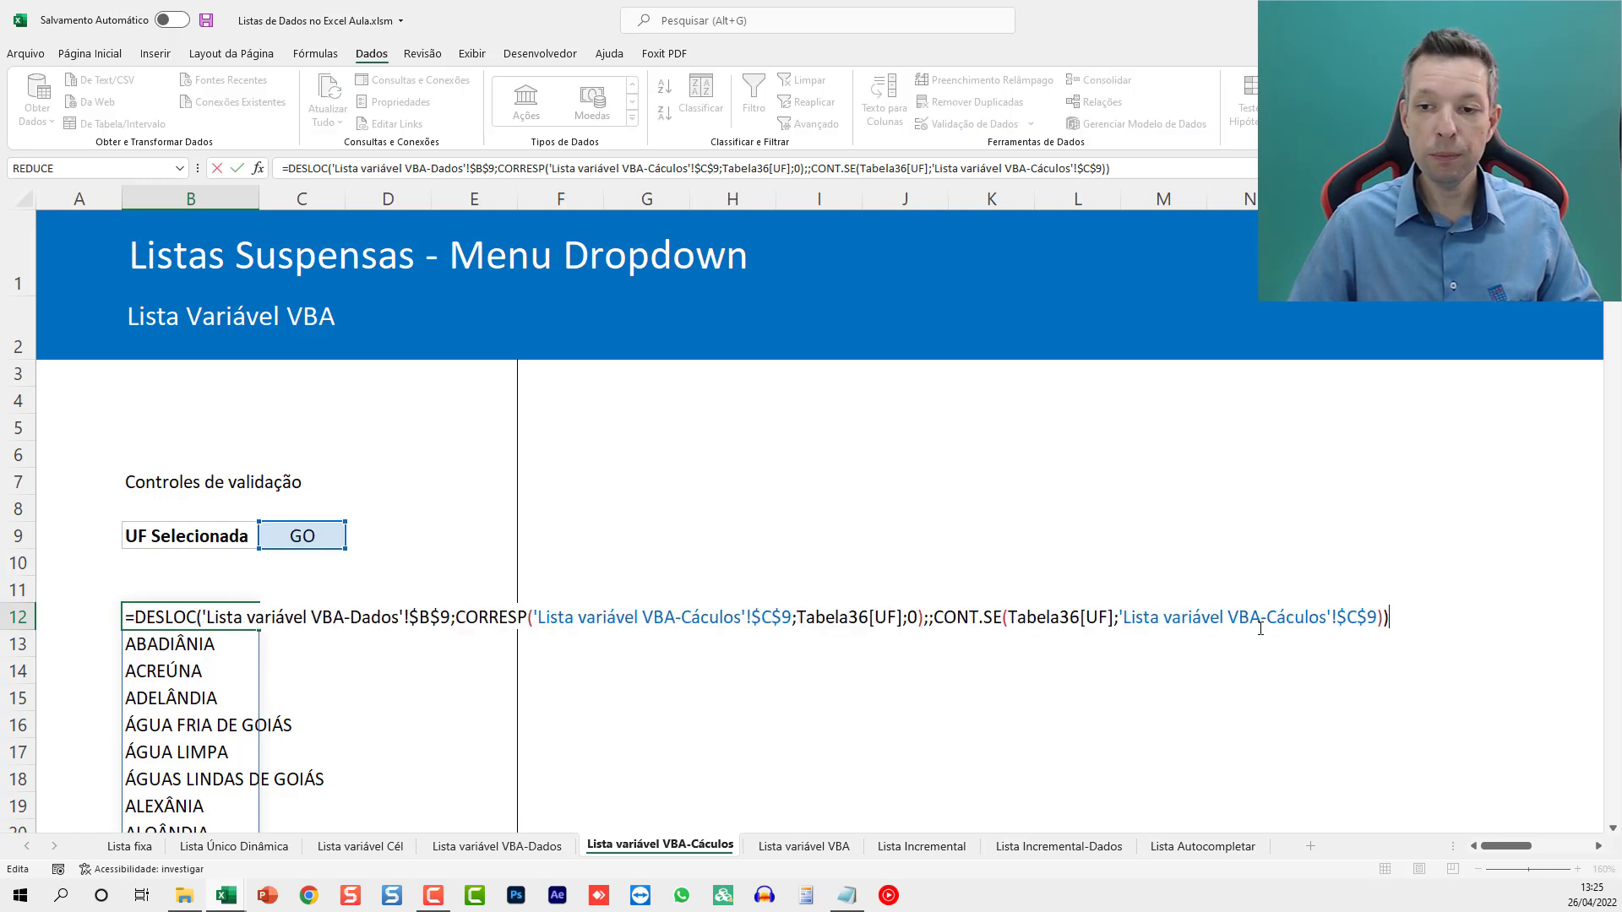
key("Escape")
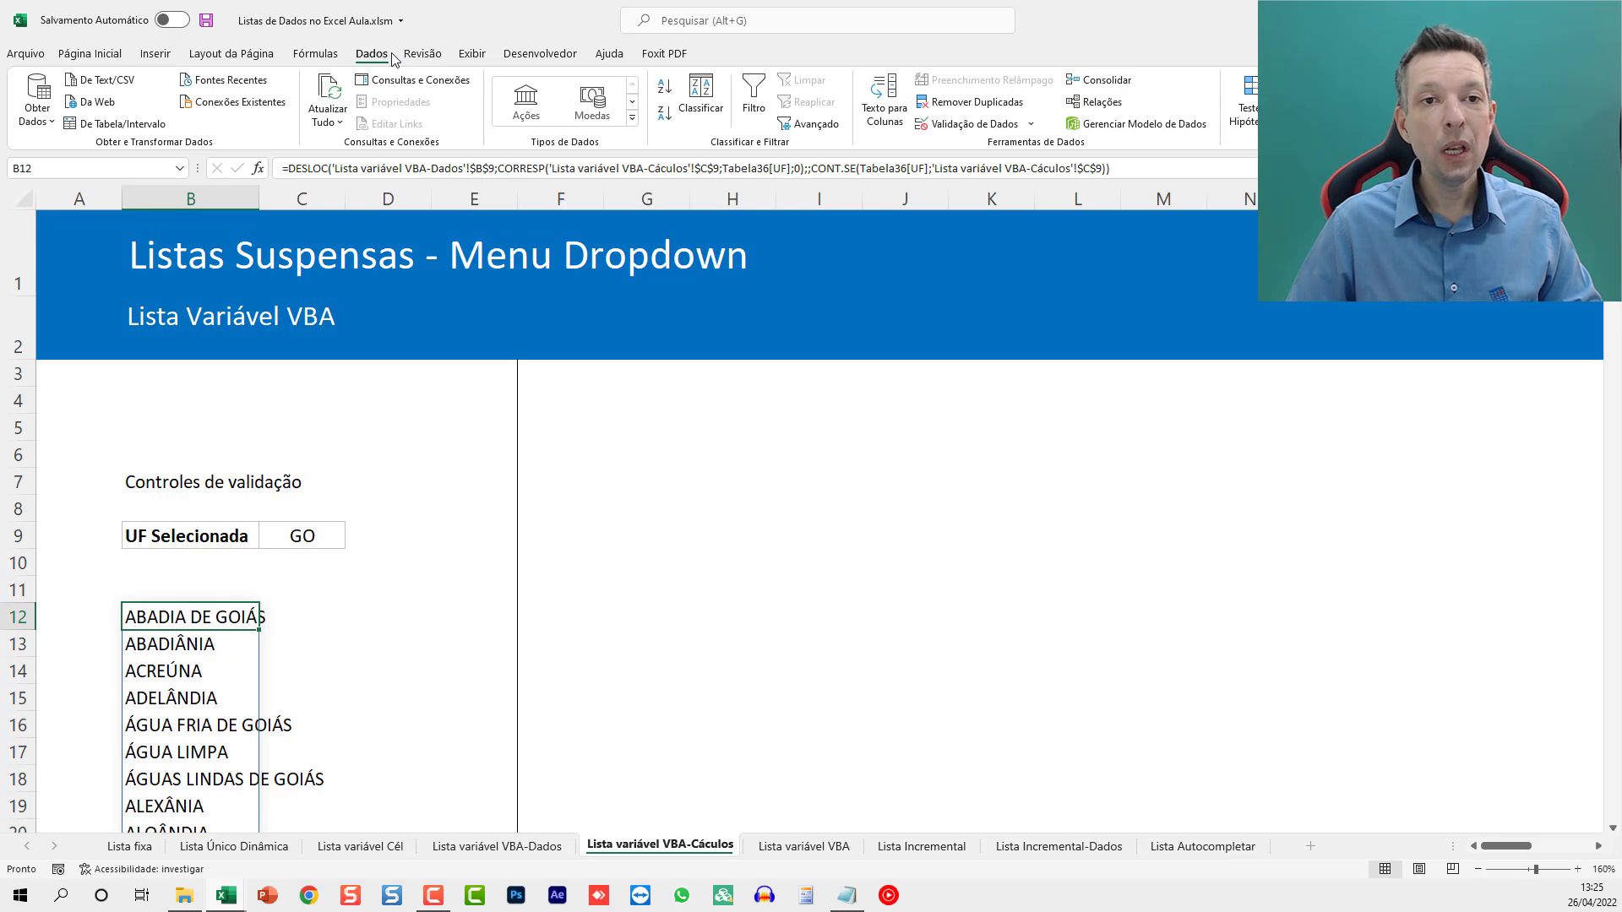
Step: Start a new defined name called ListaCidadesVBA with workbook scope (Pasta de Trabalho)
left_click(324, 61)
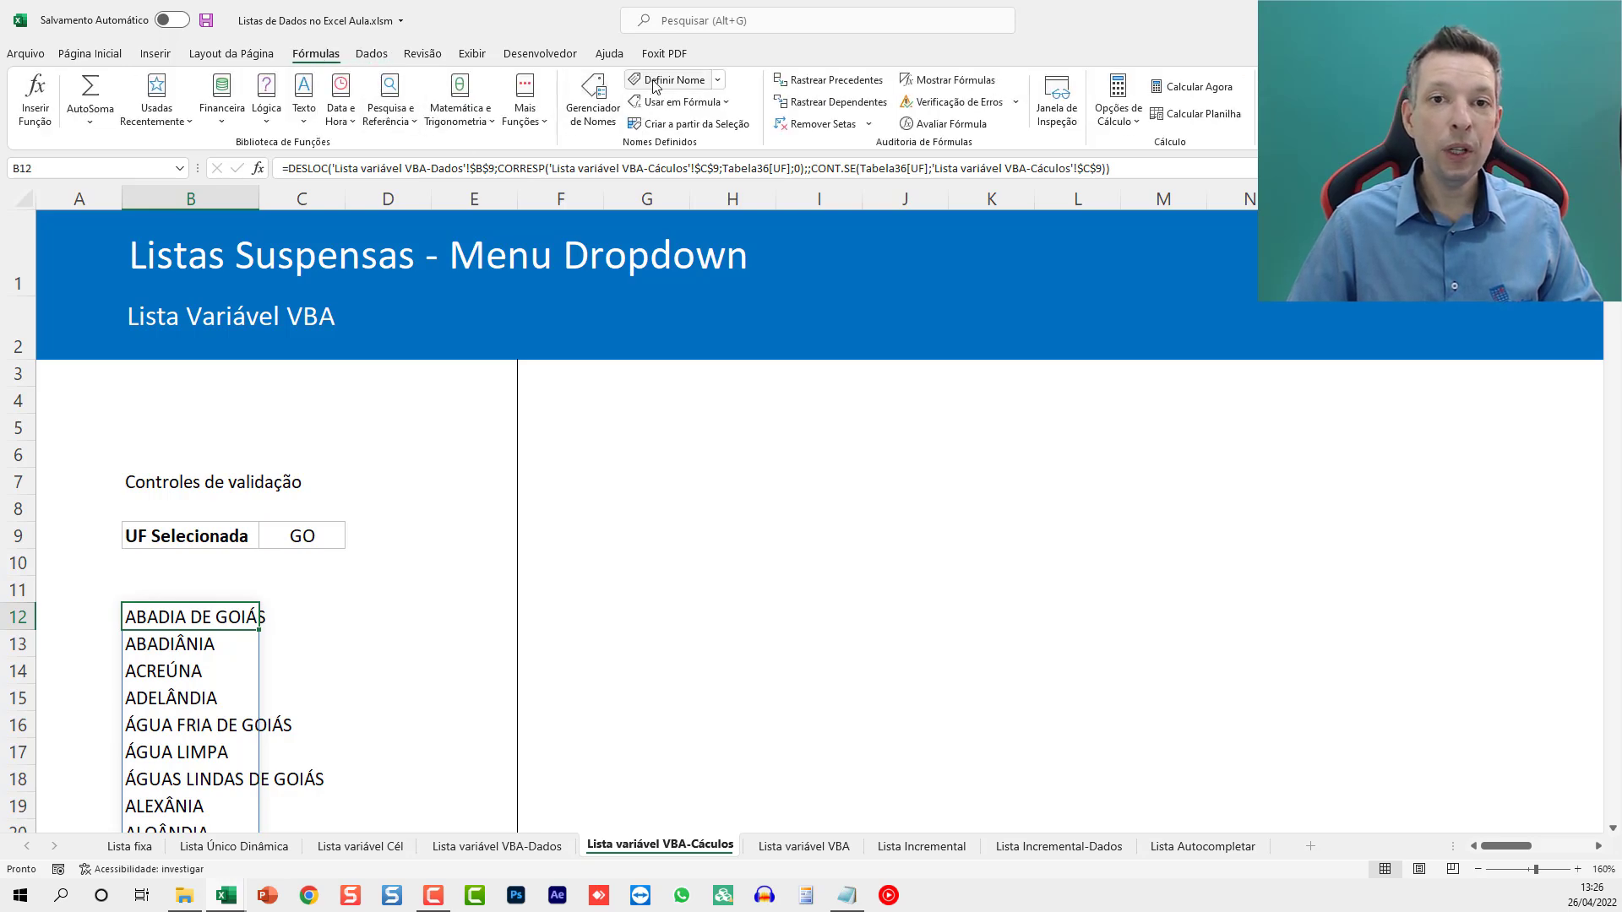
left_click(595, 97)
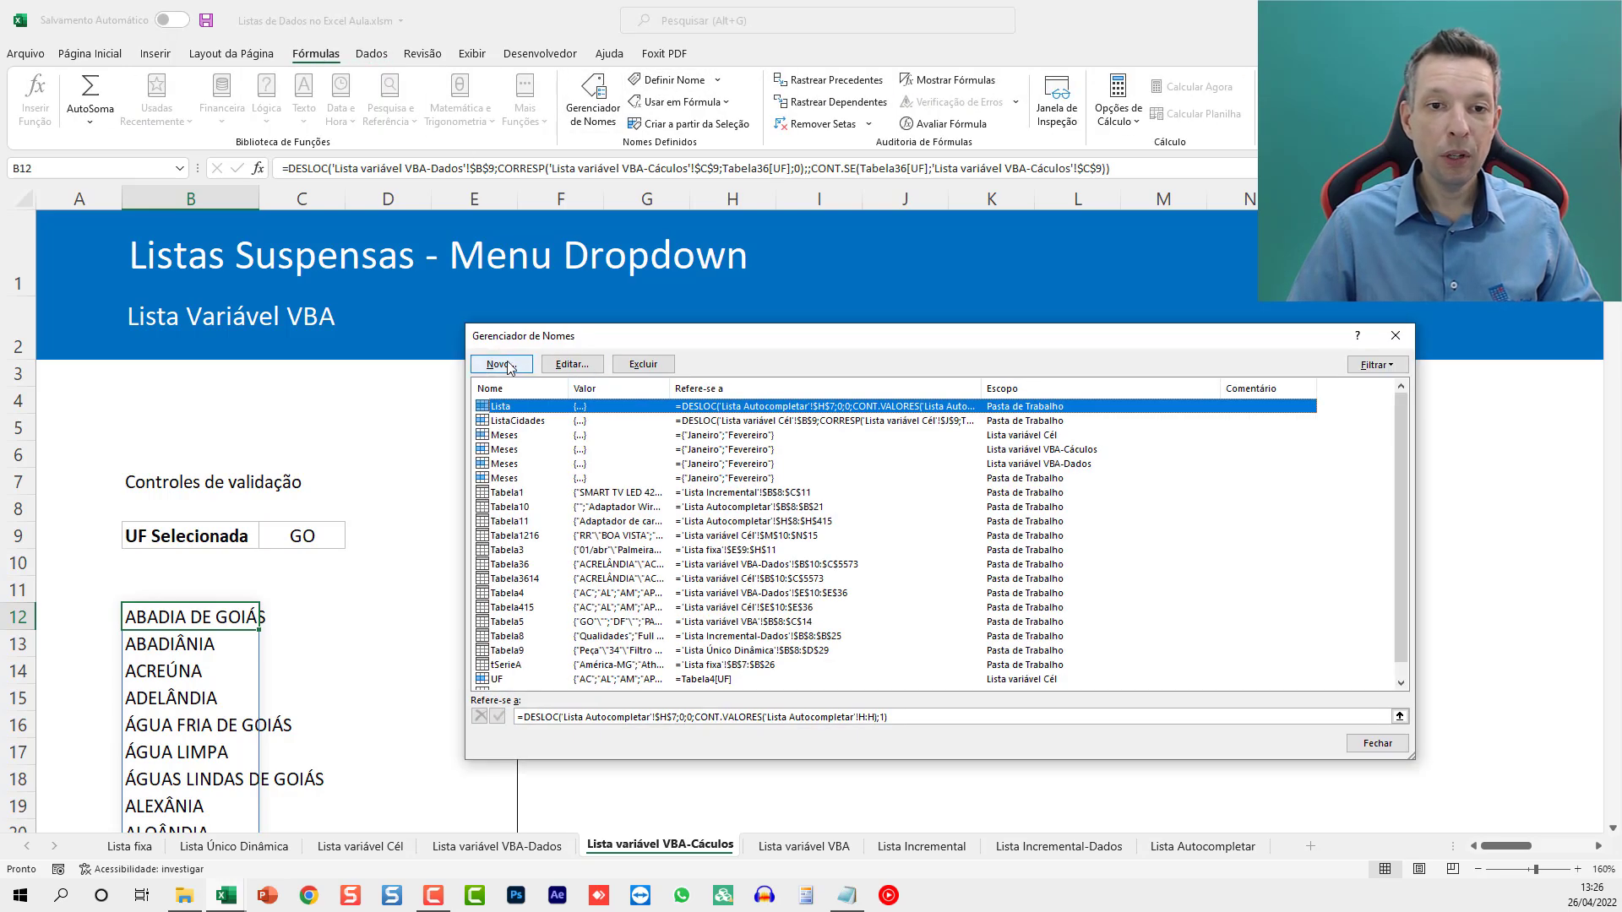
left_click(517, 370)
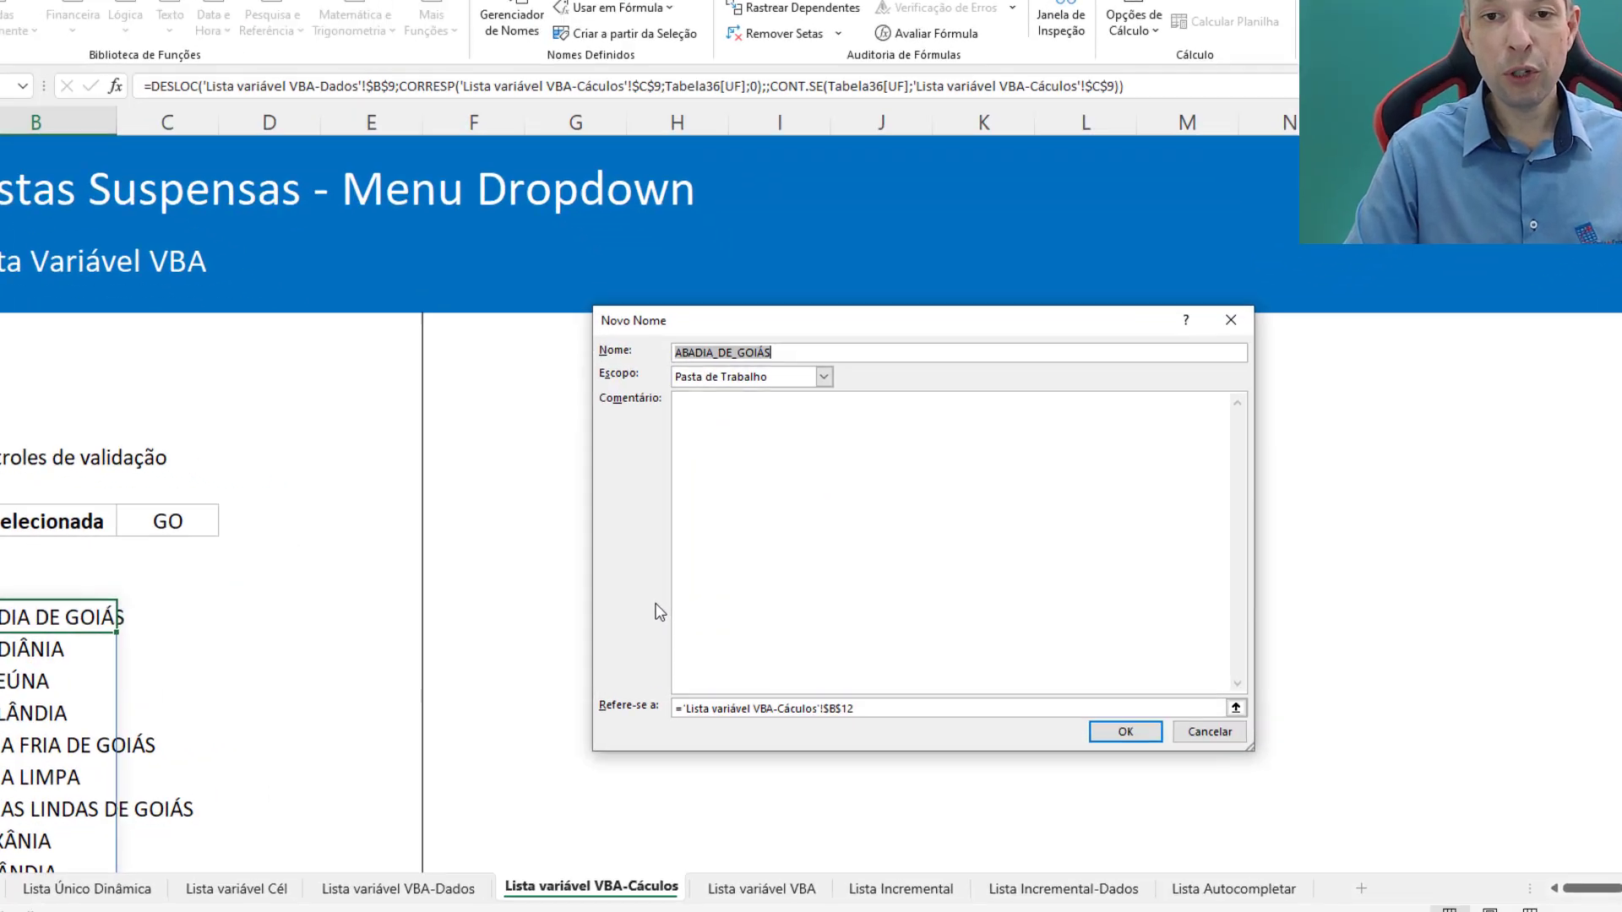
type("ll")
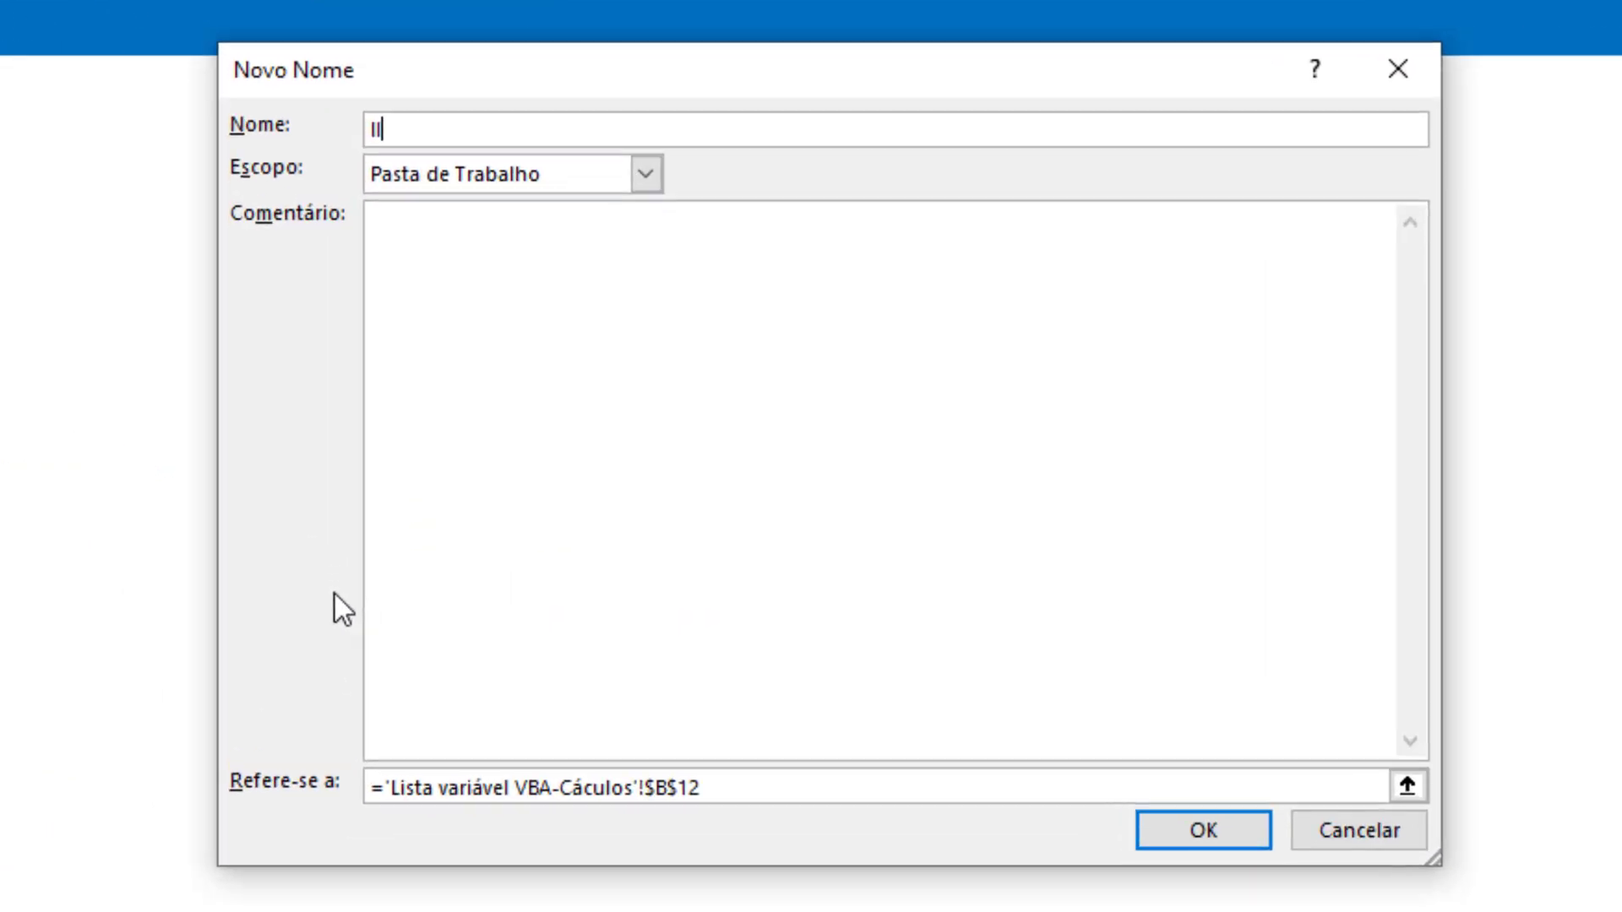
key("BackSpace")
key("BackSpace")
type("ListaC")
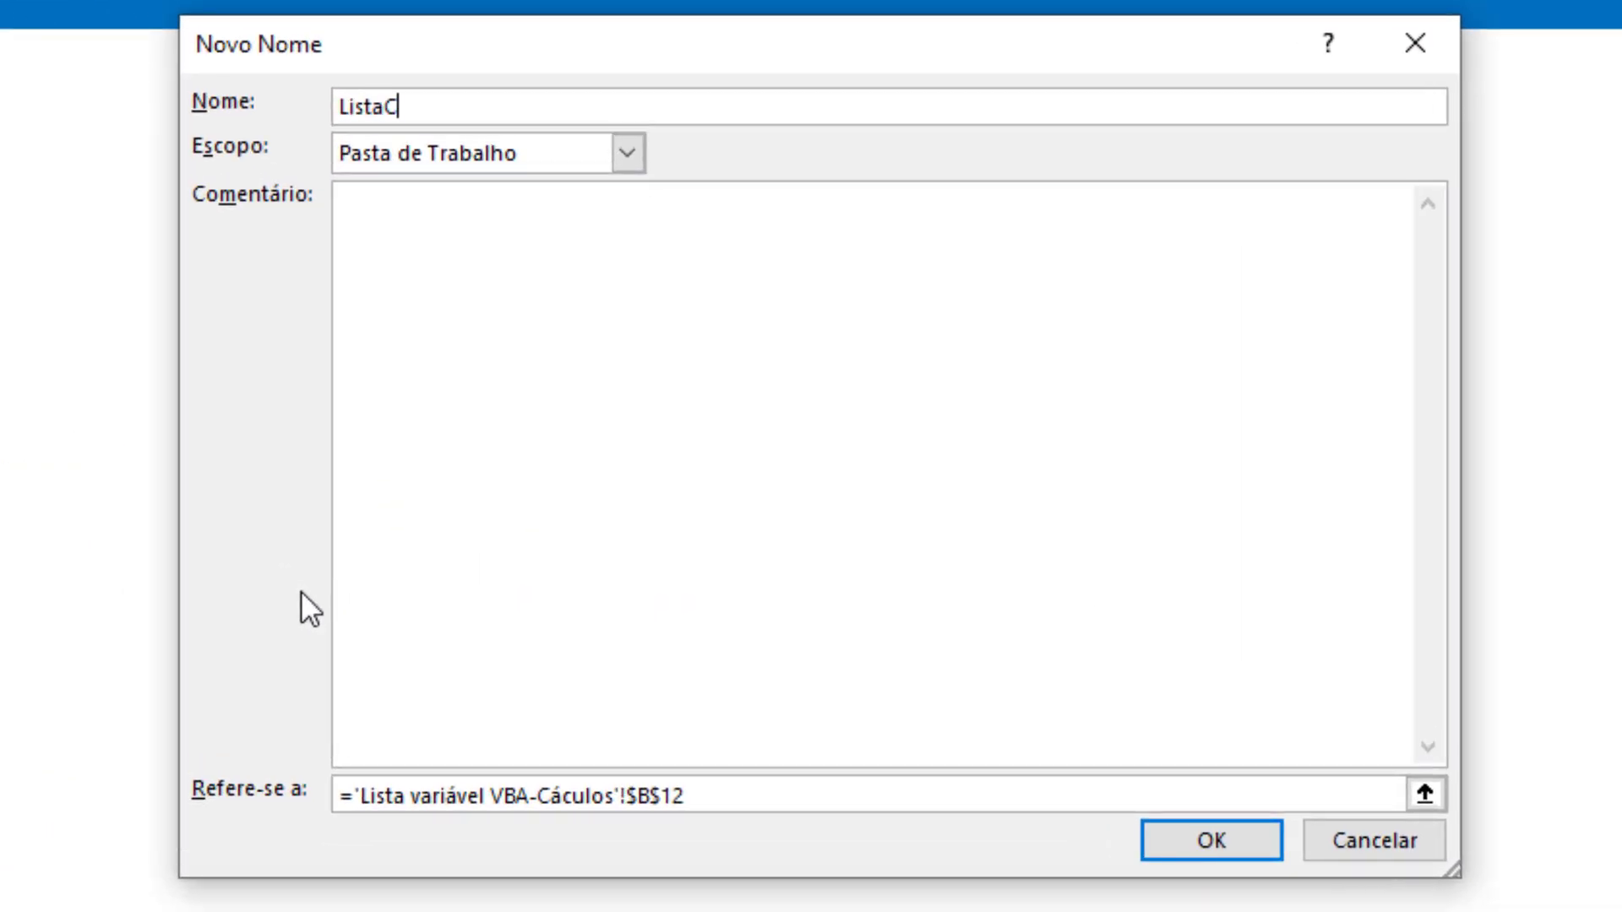
type("idadesVBA")
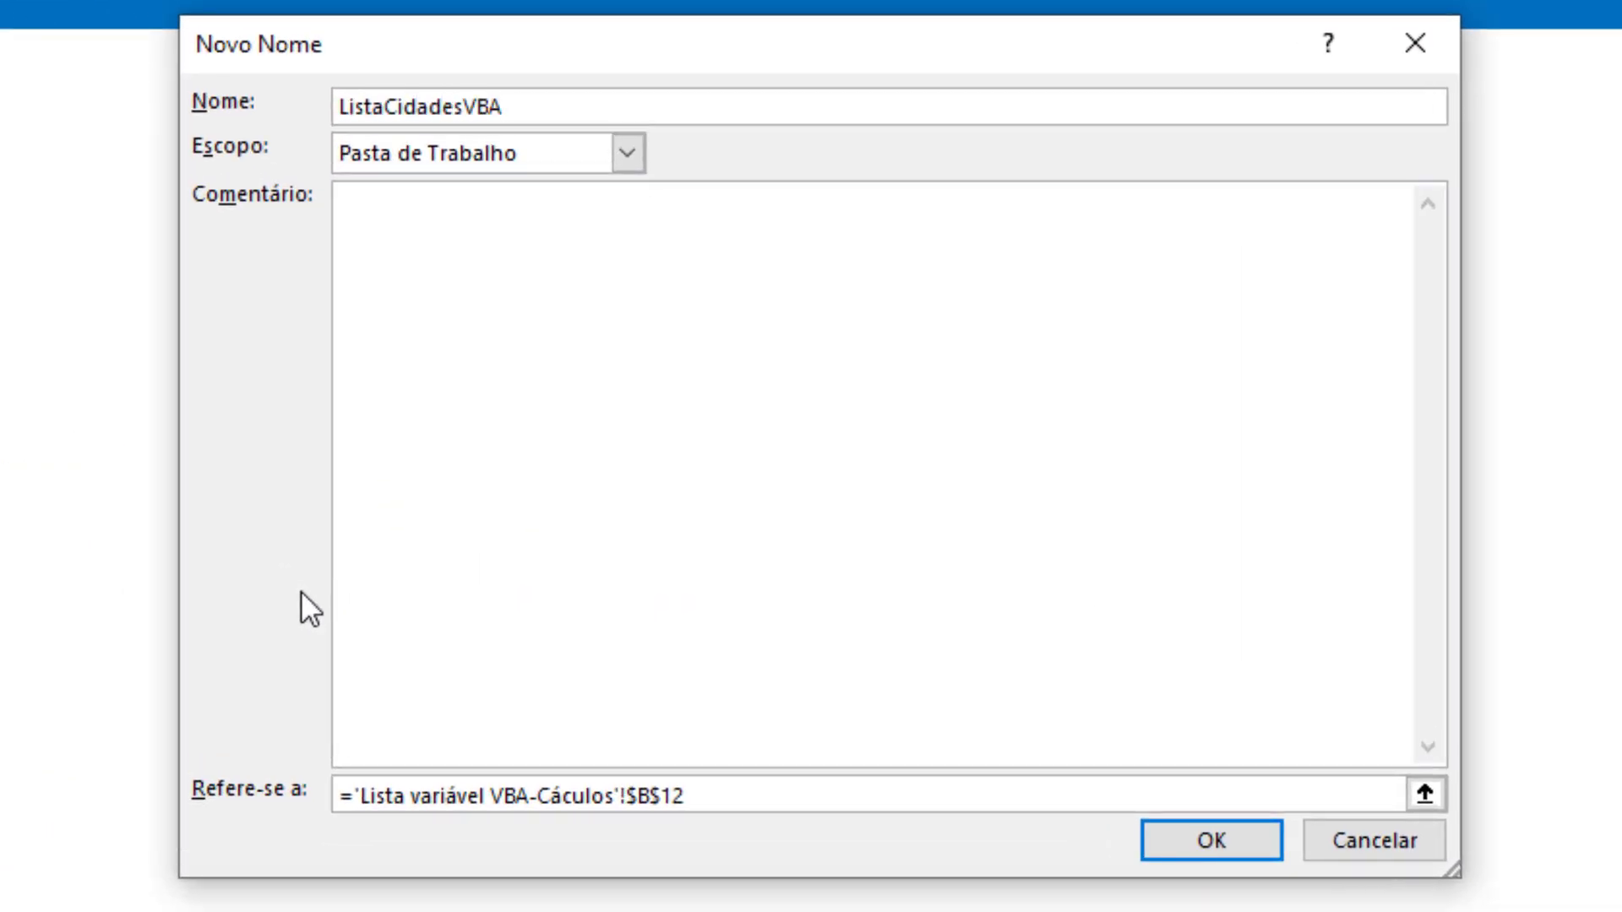
Step: Set the reference of ListaCidadesVBA to the copied DESLOC formula, save the name, and close the name manager
left_click_drag(706, 786, 191, 716)
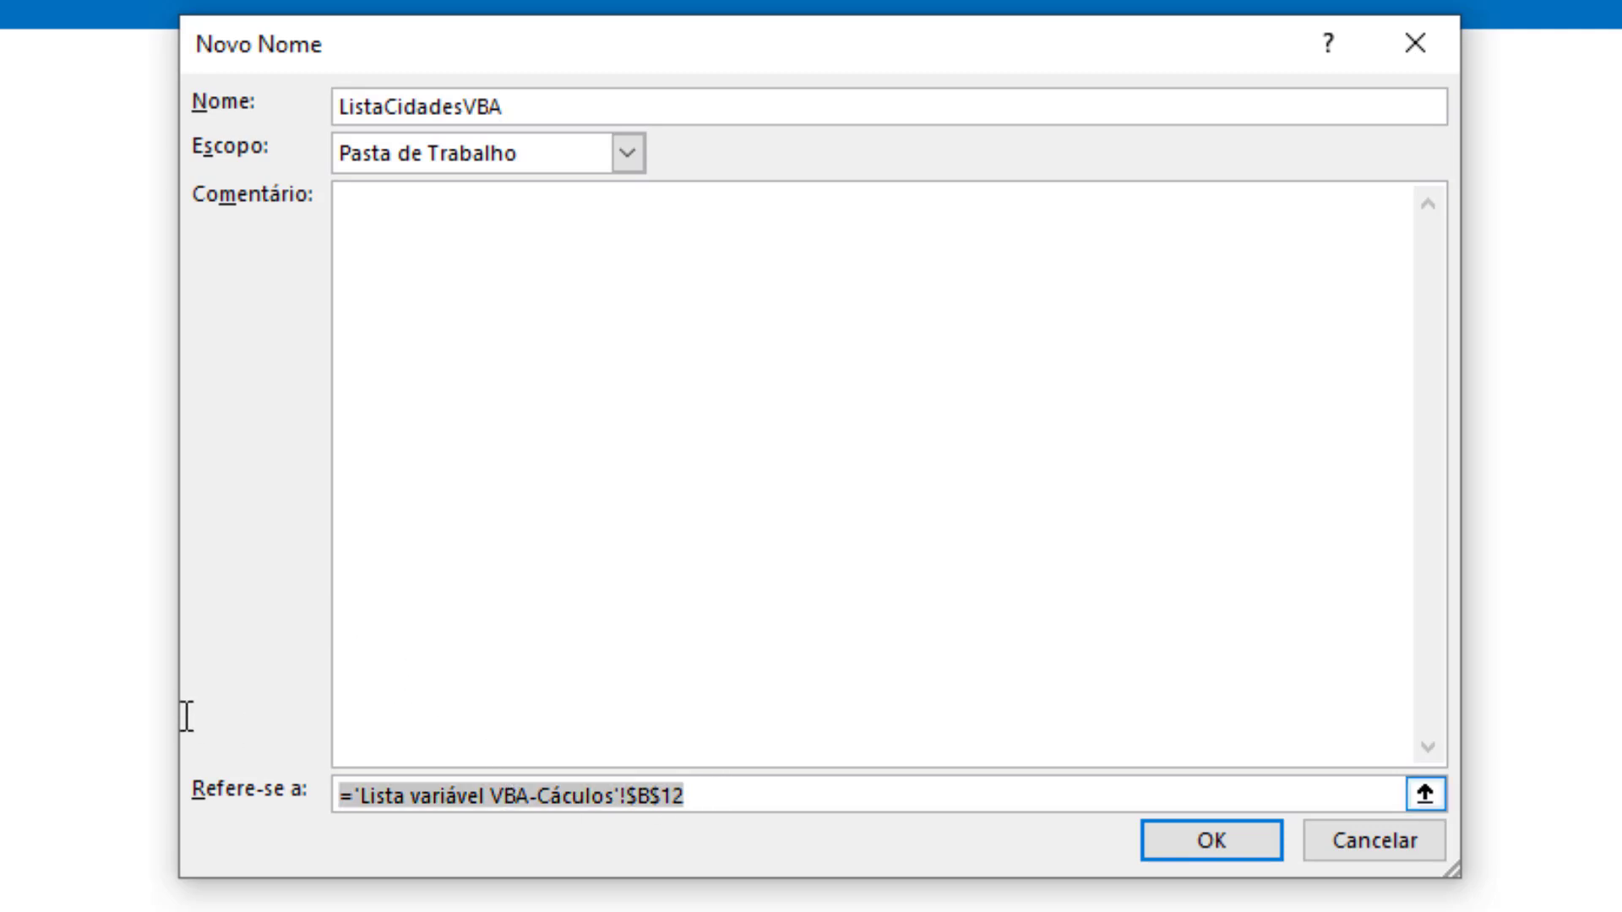
key("ctrl+v")
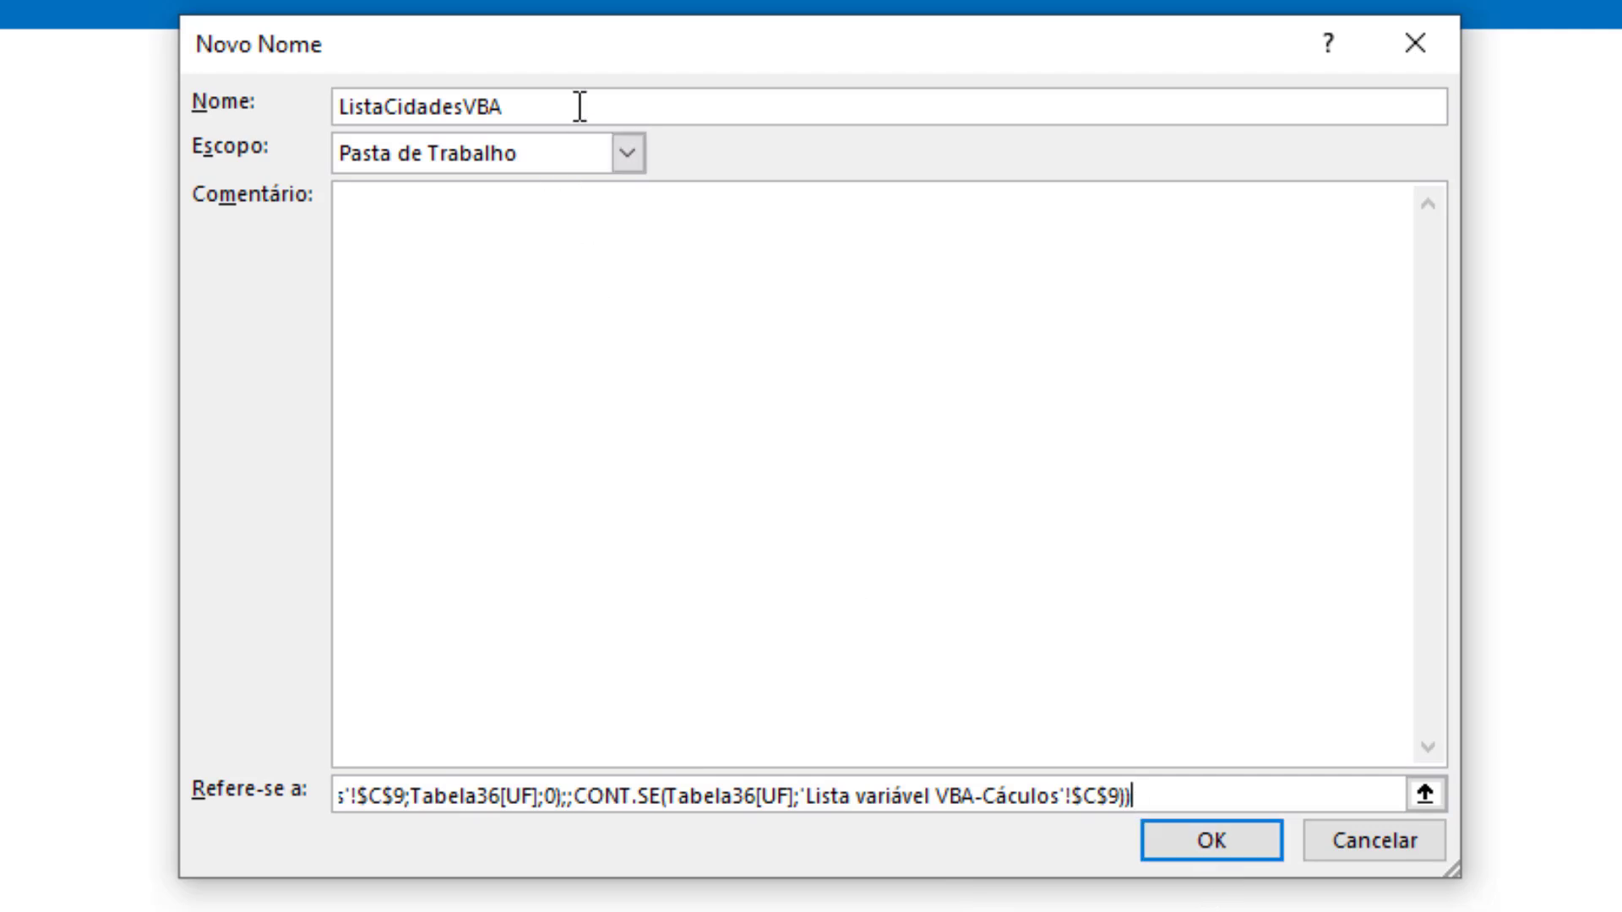
left_click_drag(580, 107, 329, 106)
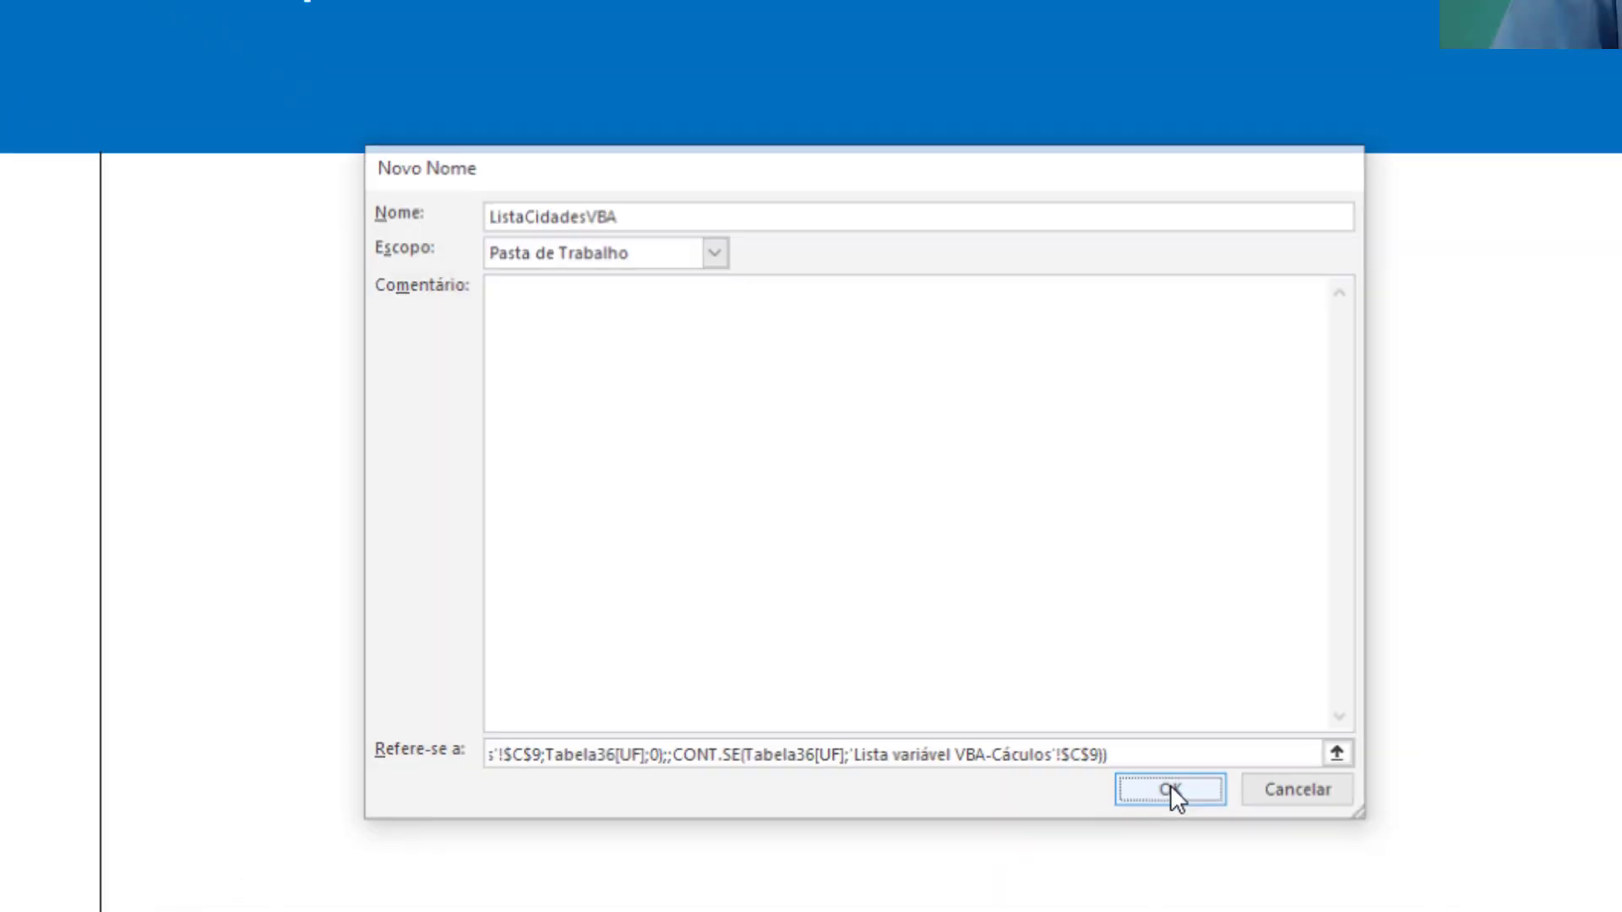
left_click(1208, 841)
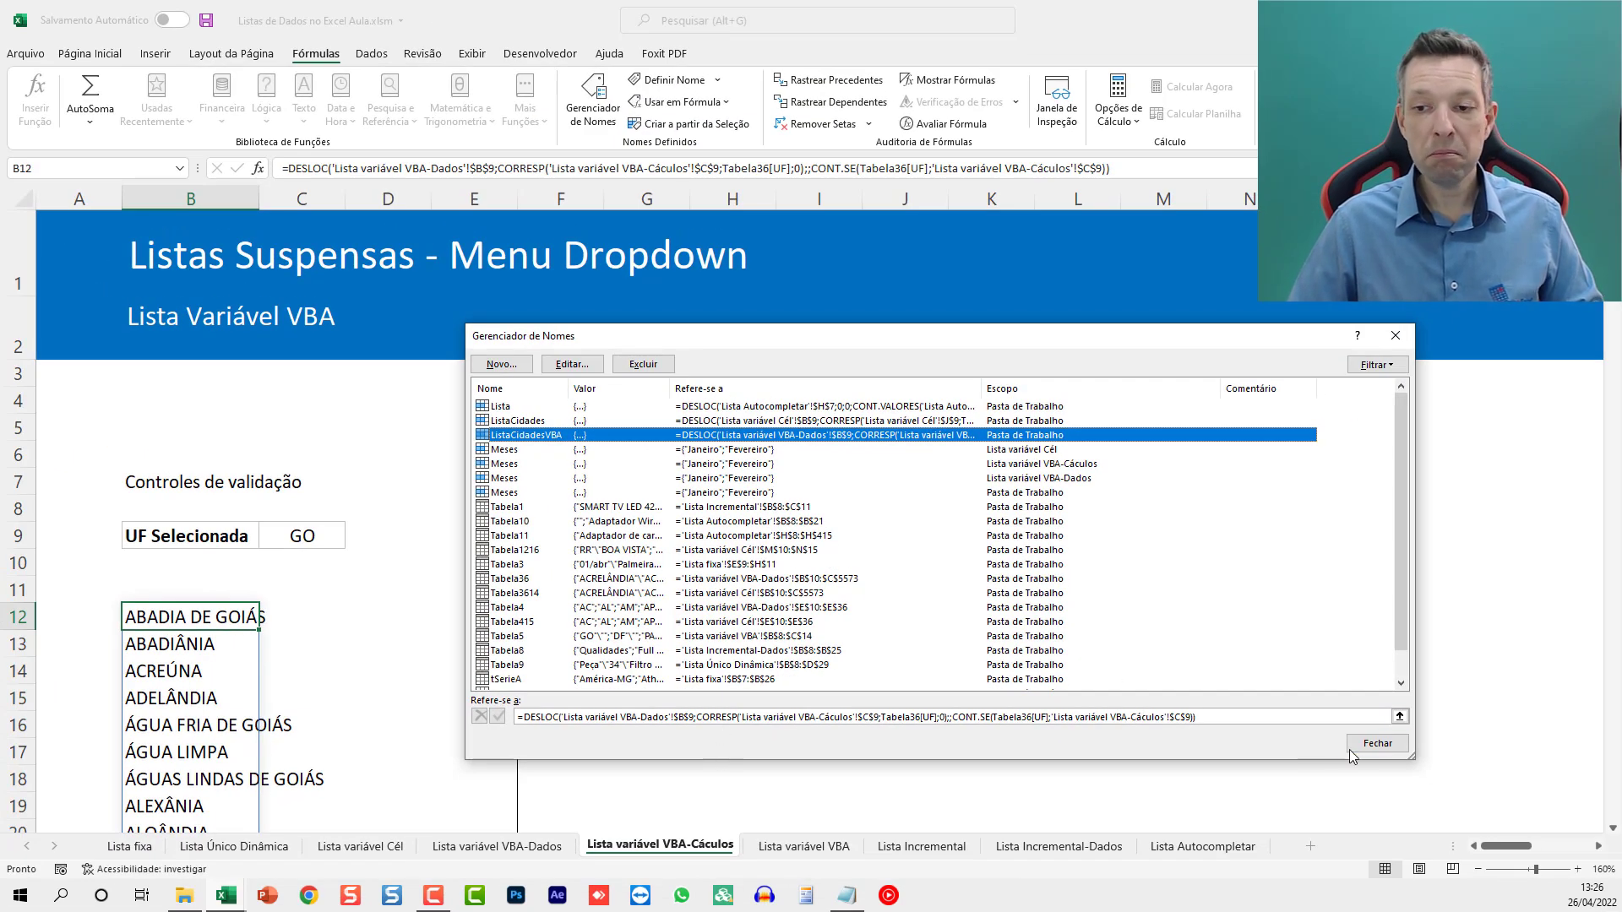
left_click(1377, 743)
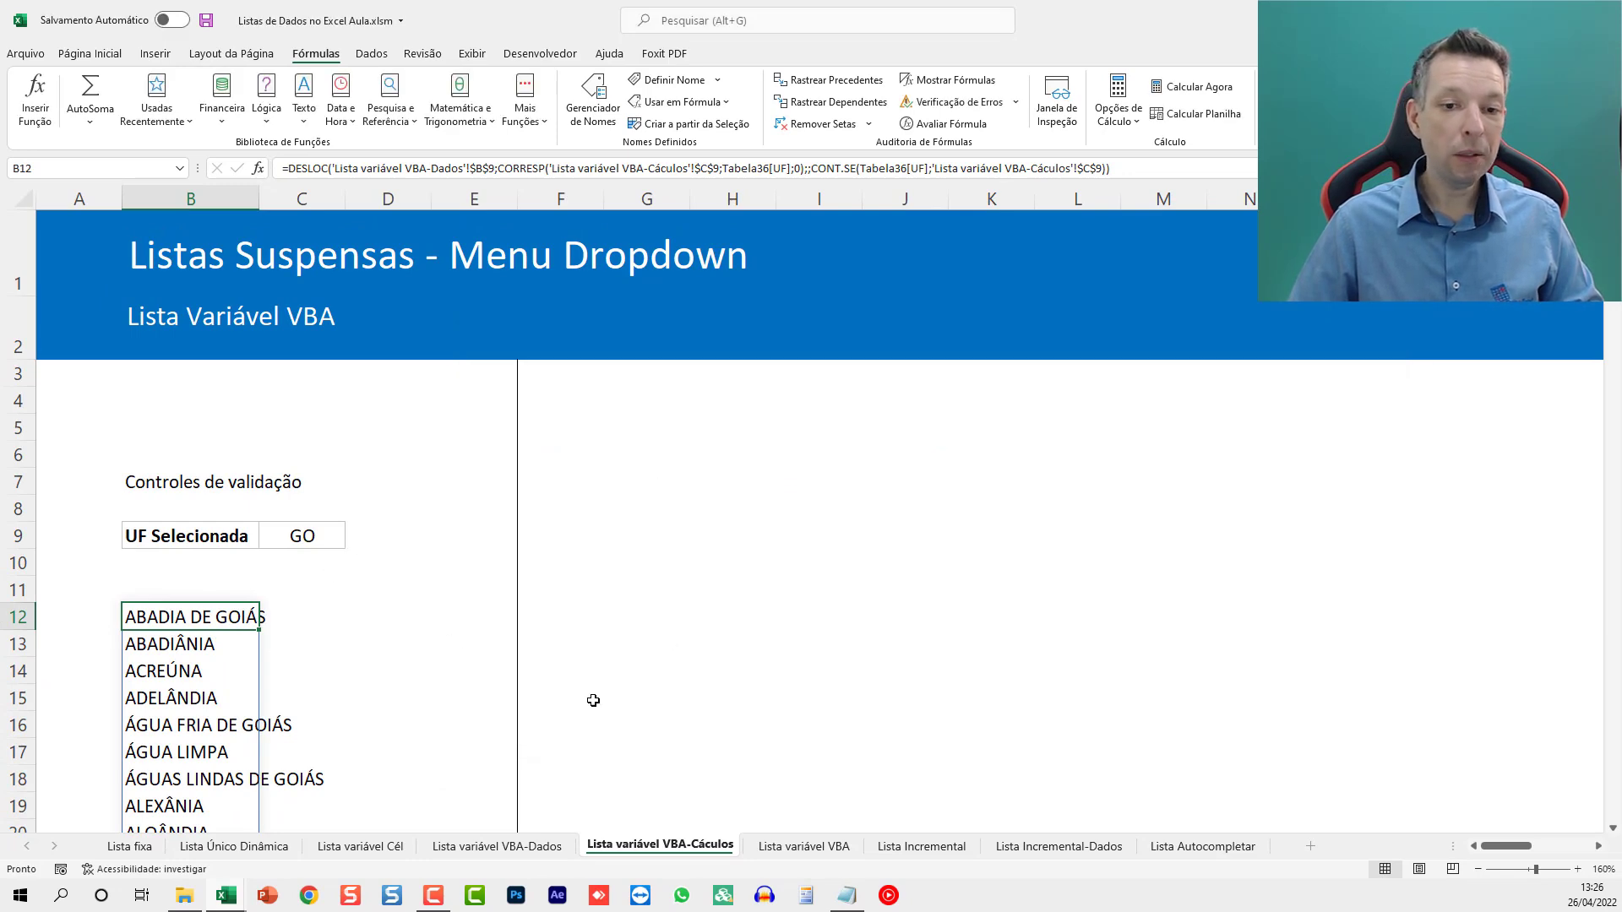
Step: Apply list validation with source =ListaCidadesVBA to the CIDADE cells C8:C14 on the Lista variável VBA sheet
left_click(781, 856)
left_click_drag(313, 446, 317, 625)
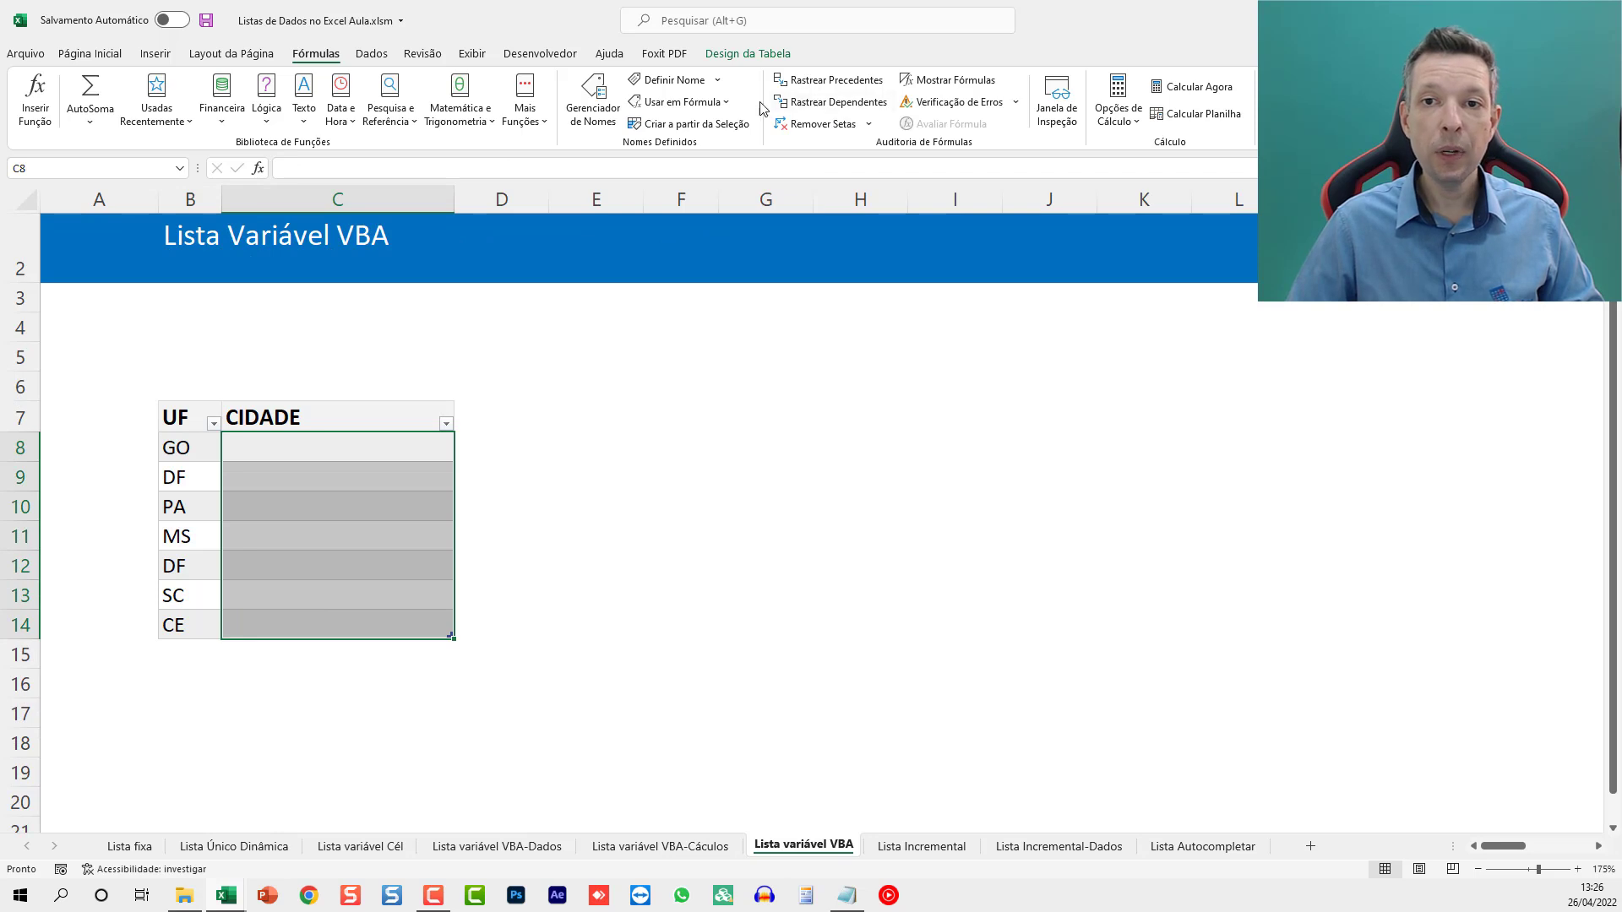
left_click(372, 53)
left_click(973, 123)
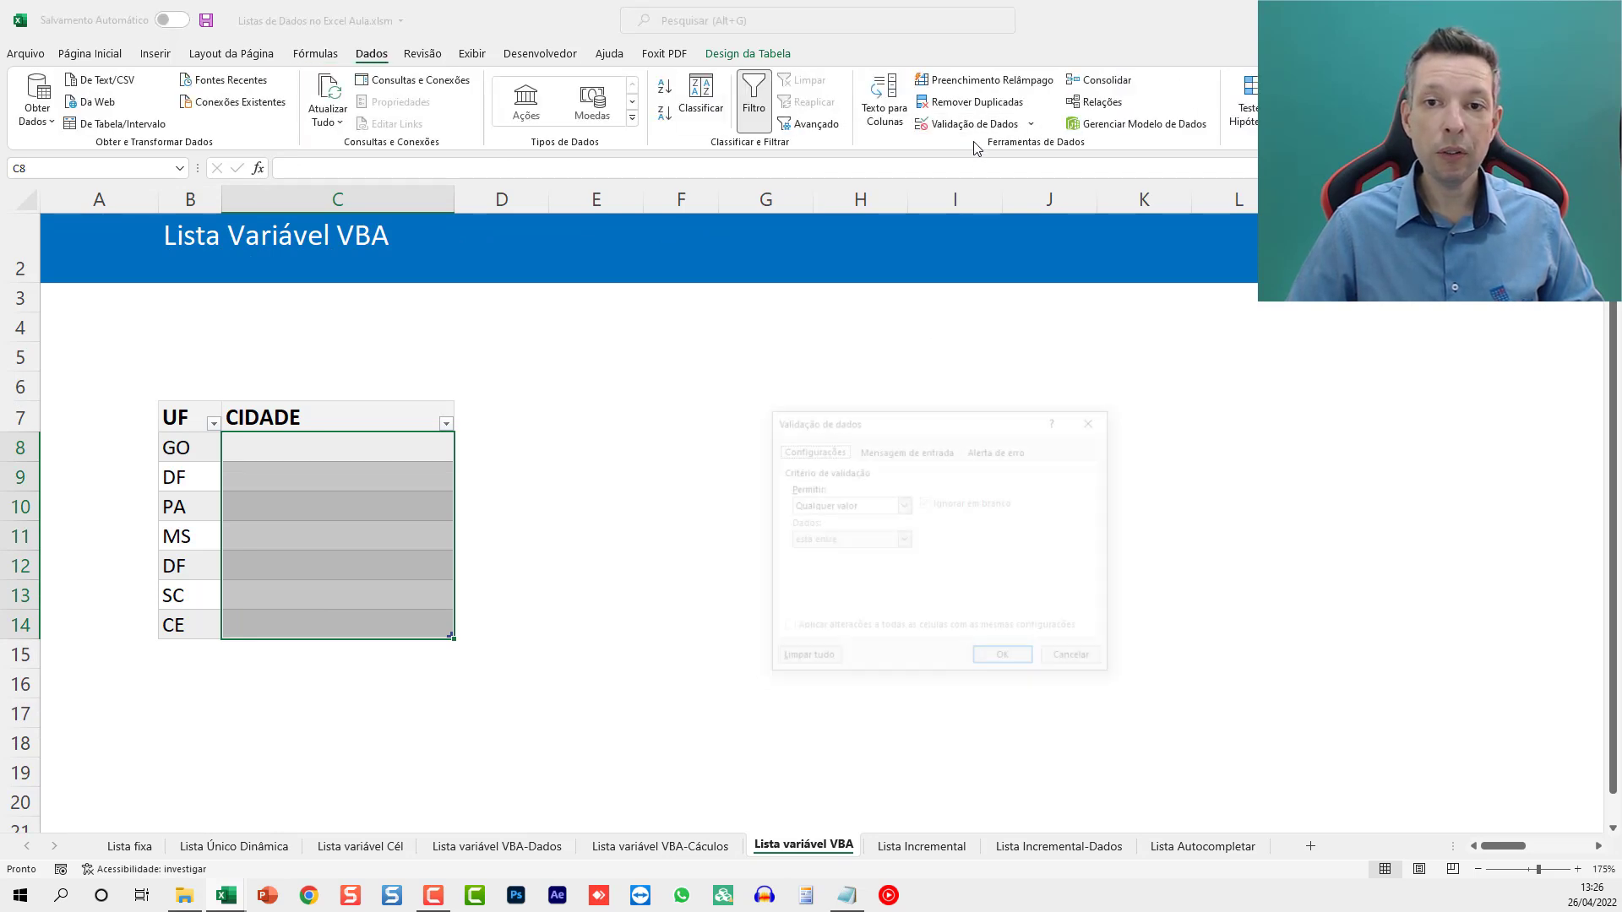
left_click(827, 505)
left_click(824, 564)
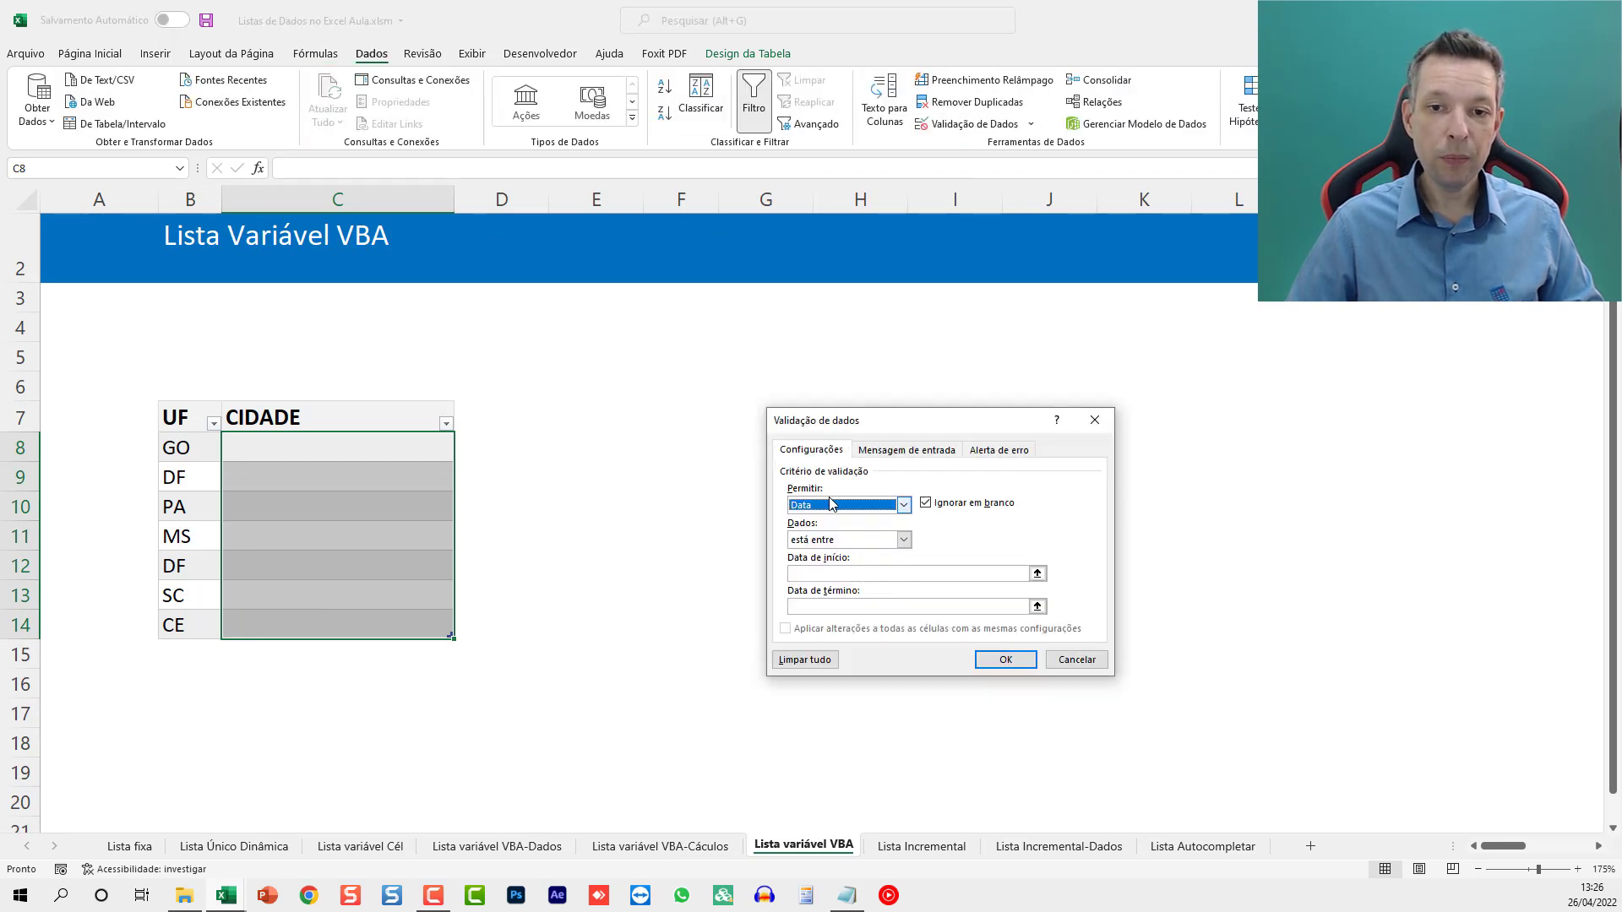
left_click(830, 506)
left_click(824, 553)
left_click(830, 573)
type("=ListaCidadesVBA")
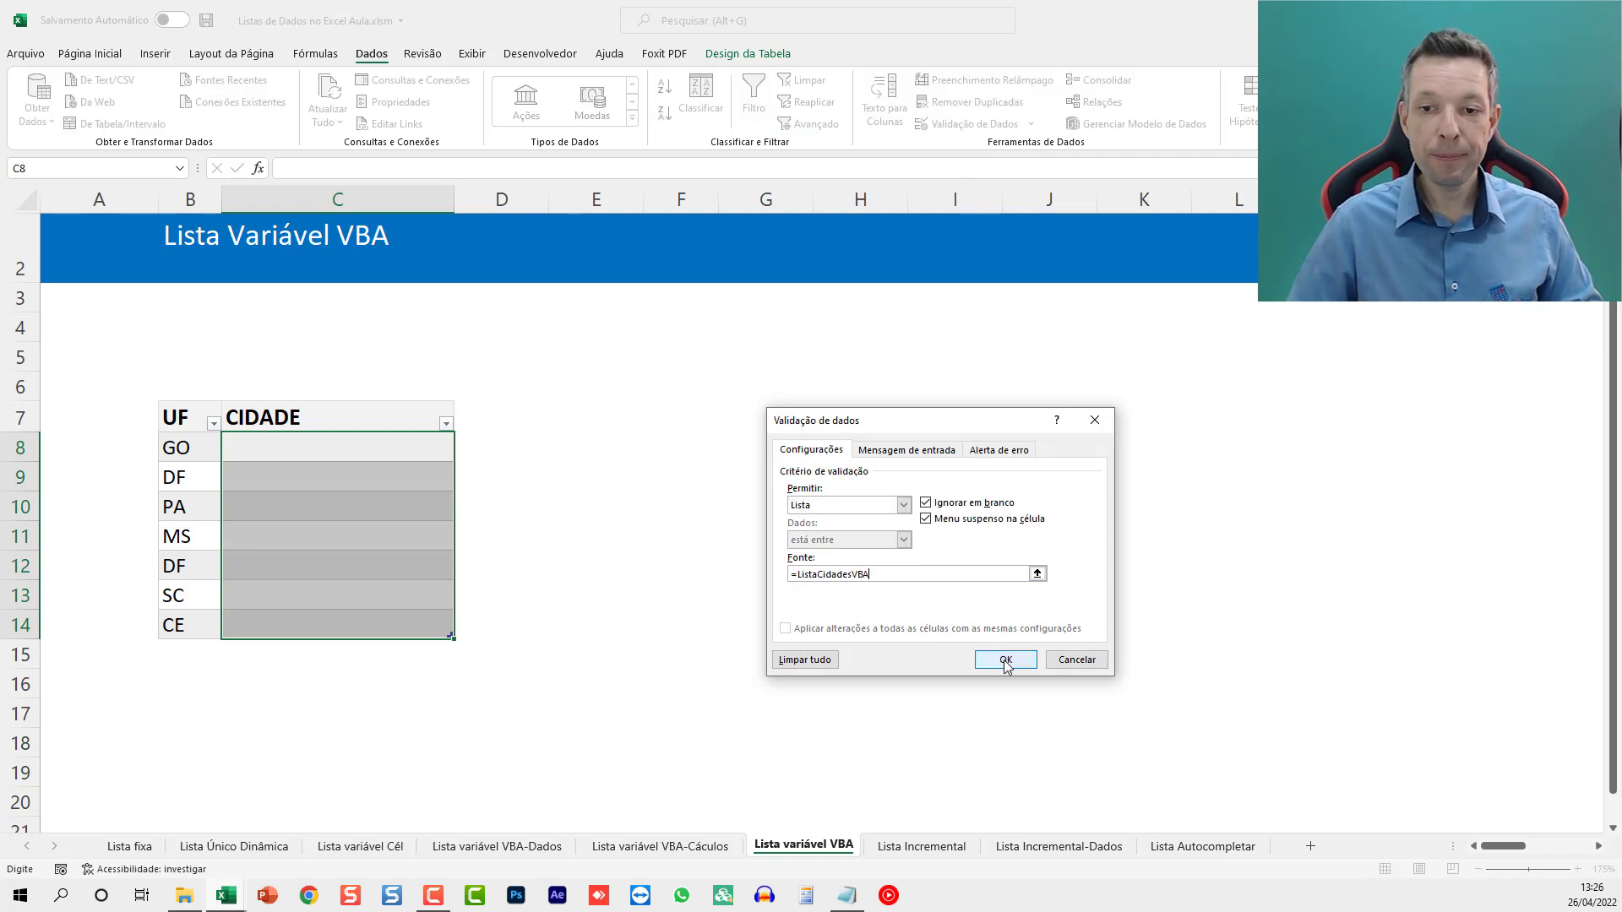
left_click(1005, 658)
Step: Check the city dropdown in C8, and inspect the selected-UF cell C9 on the Lista variável VBA-Cáculos sheet
left_click(332, 447)
left_click(462, 453)
left_click(398, 471)
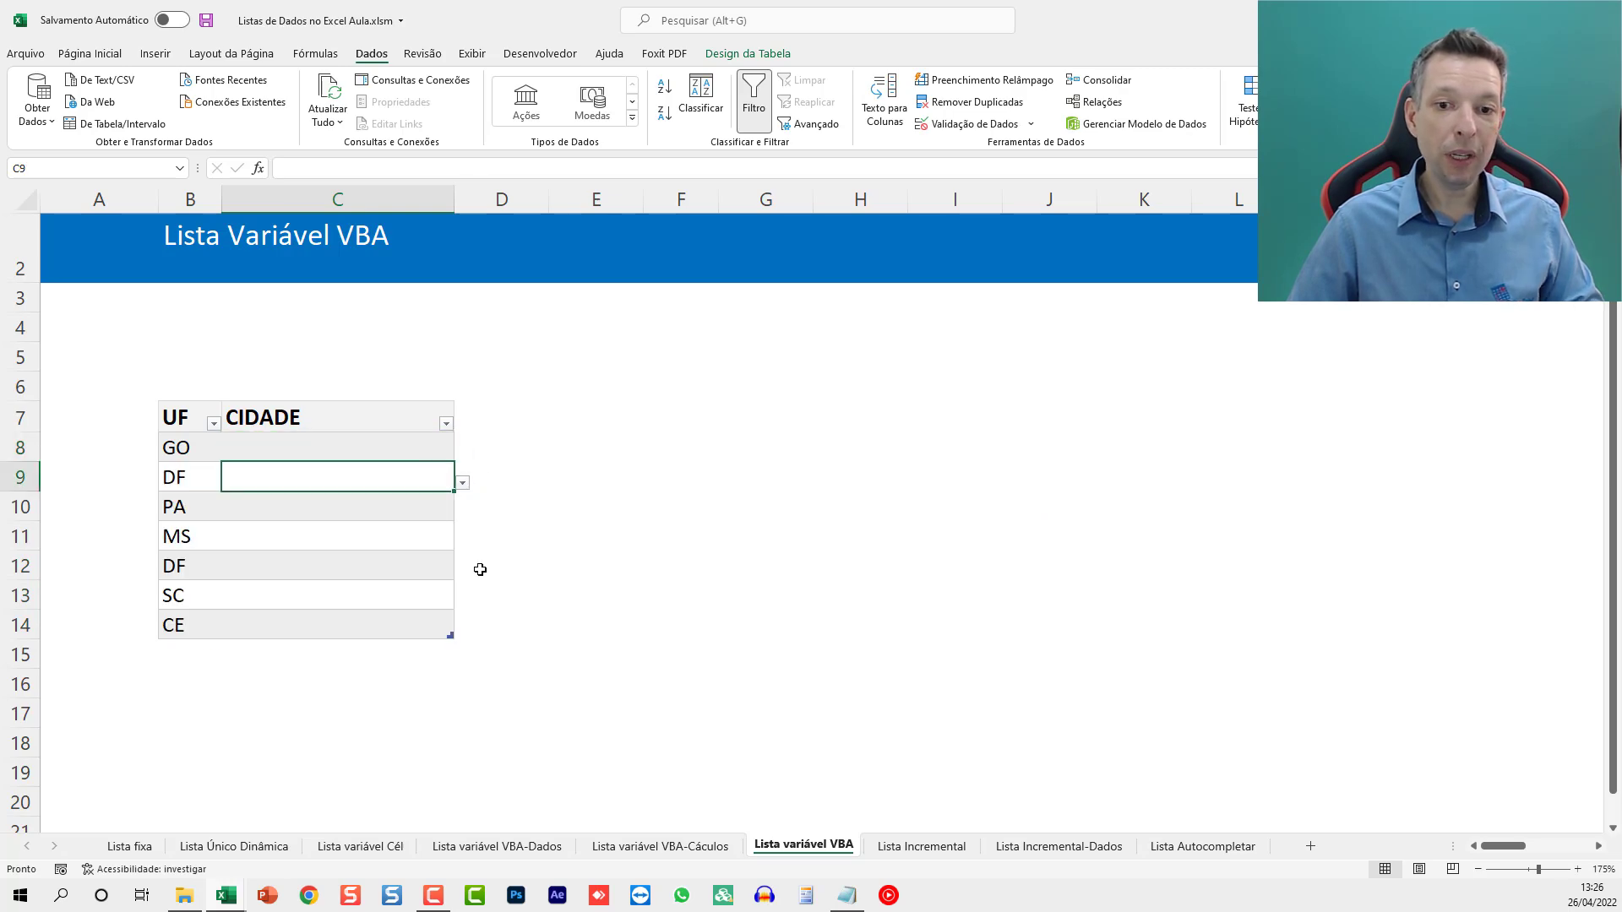
left_click(661, 847)
left_click(321, 532)
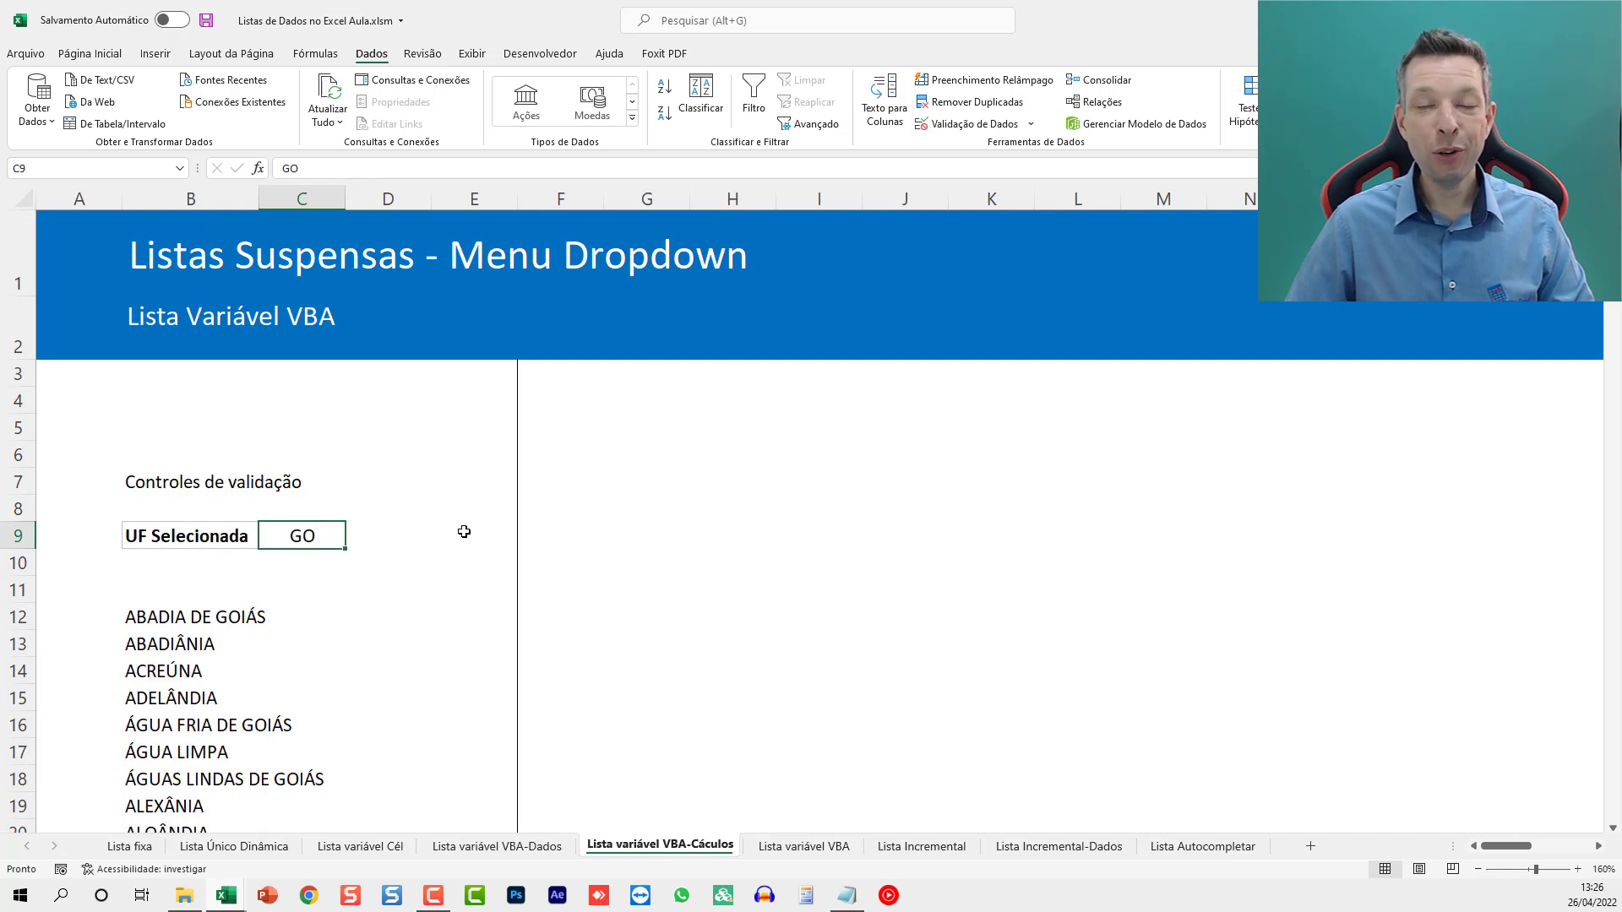
Step: Move through the CIDADE cells on the Lista variável VBA sheet to examine which UF belongs to each selected row
left_click(807, 846)
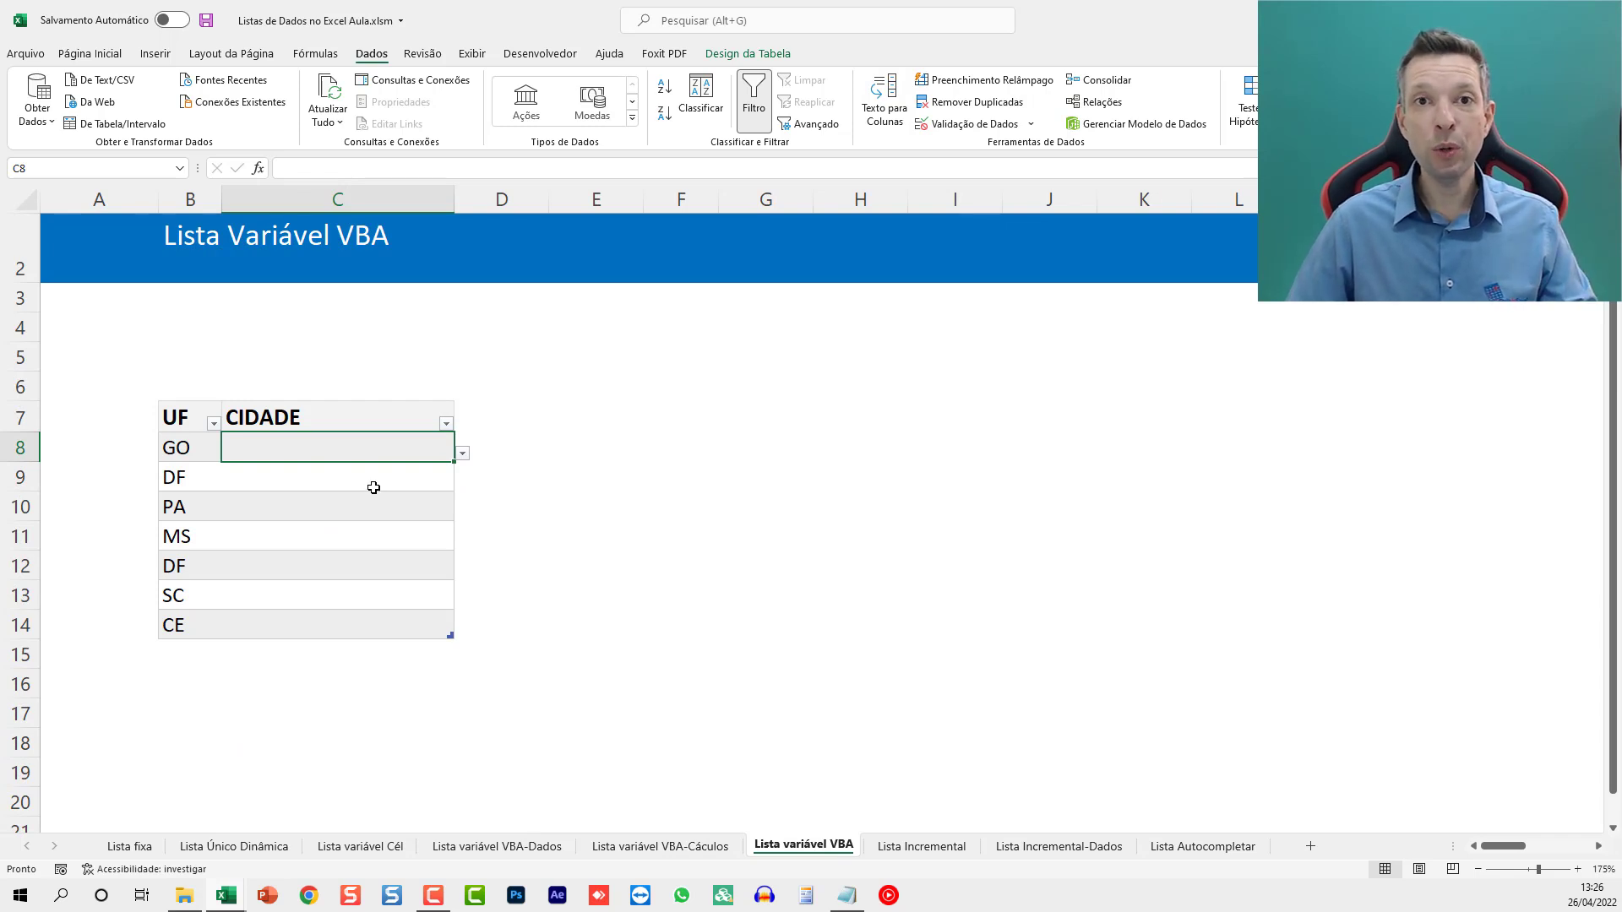
key("Down")
key("Down")
key("Down")
key("Down")
key("Down")
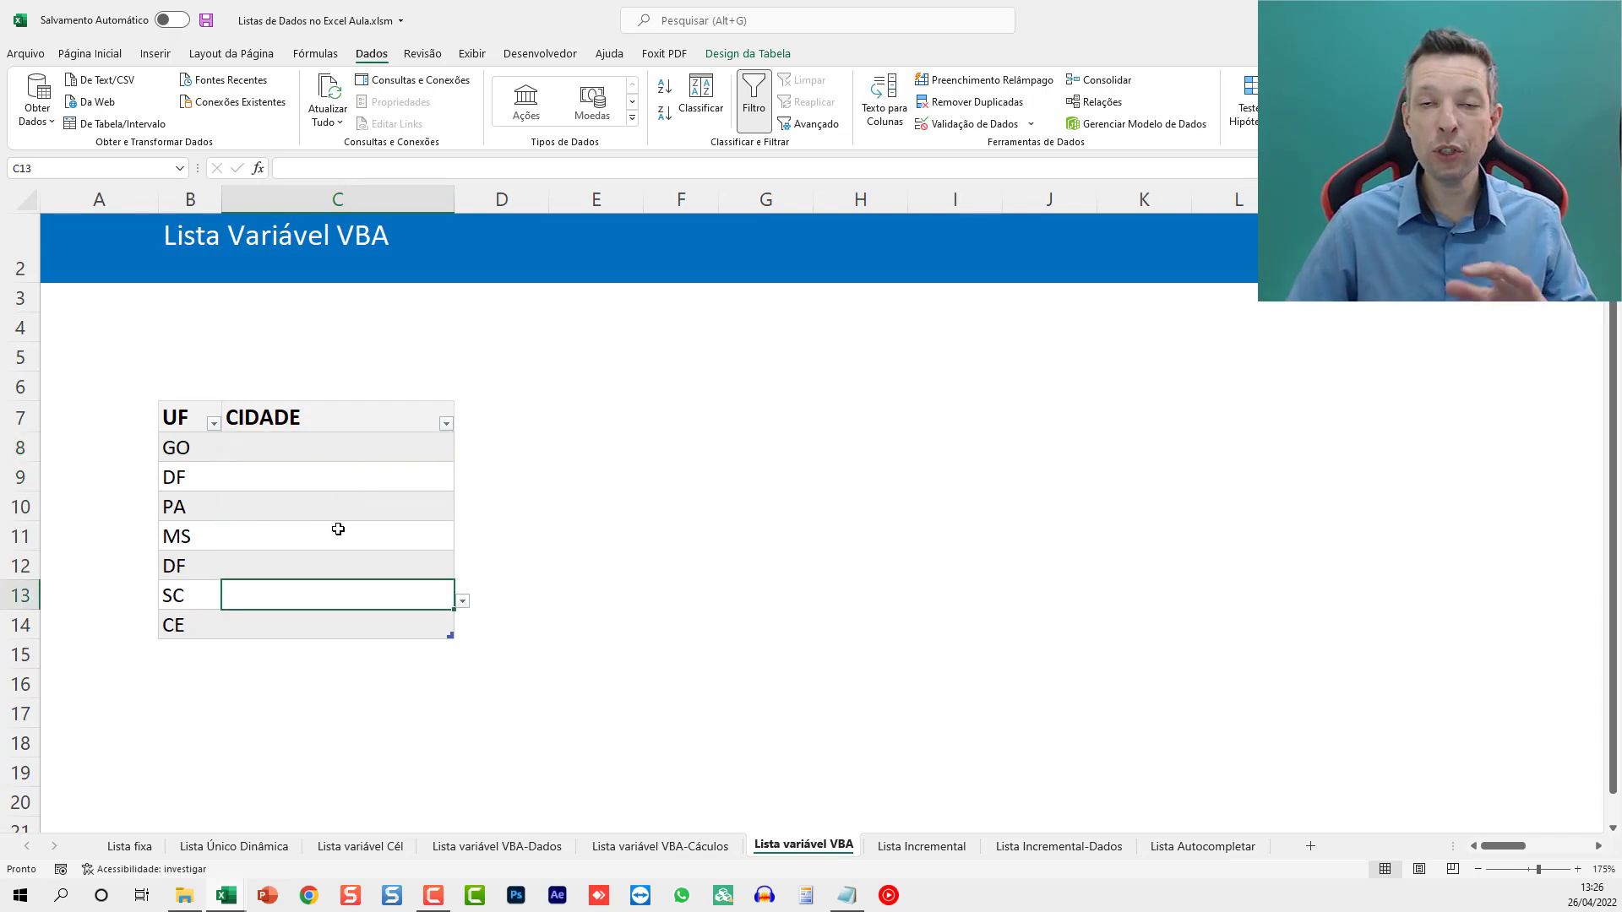
key("Up")
key("Up")
key("Up")
key("Up")
key("Up")
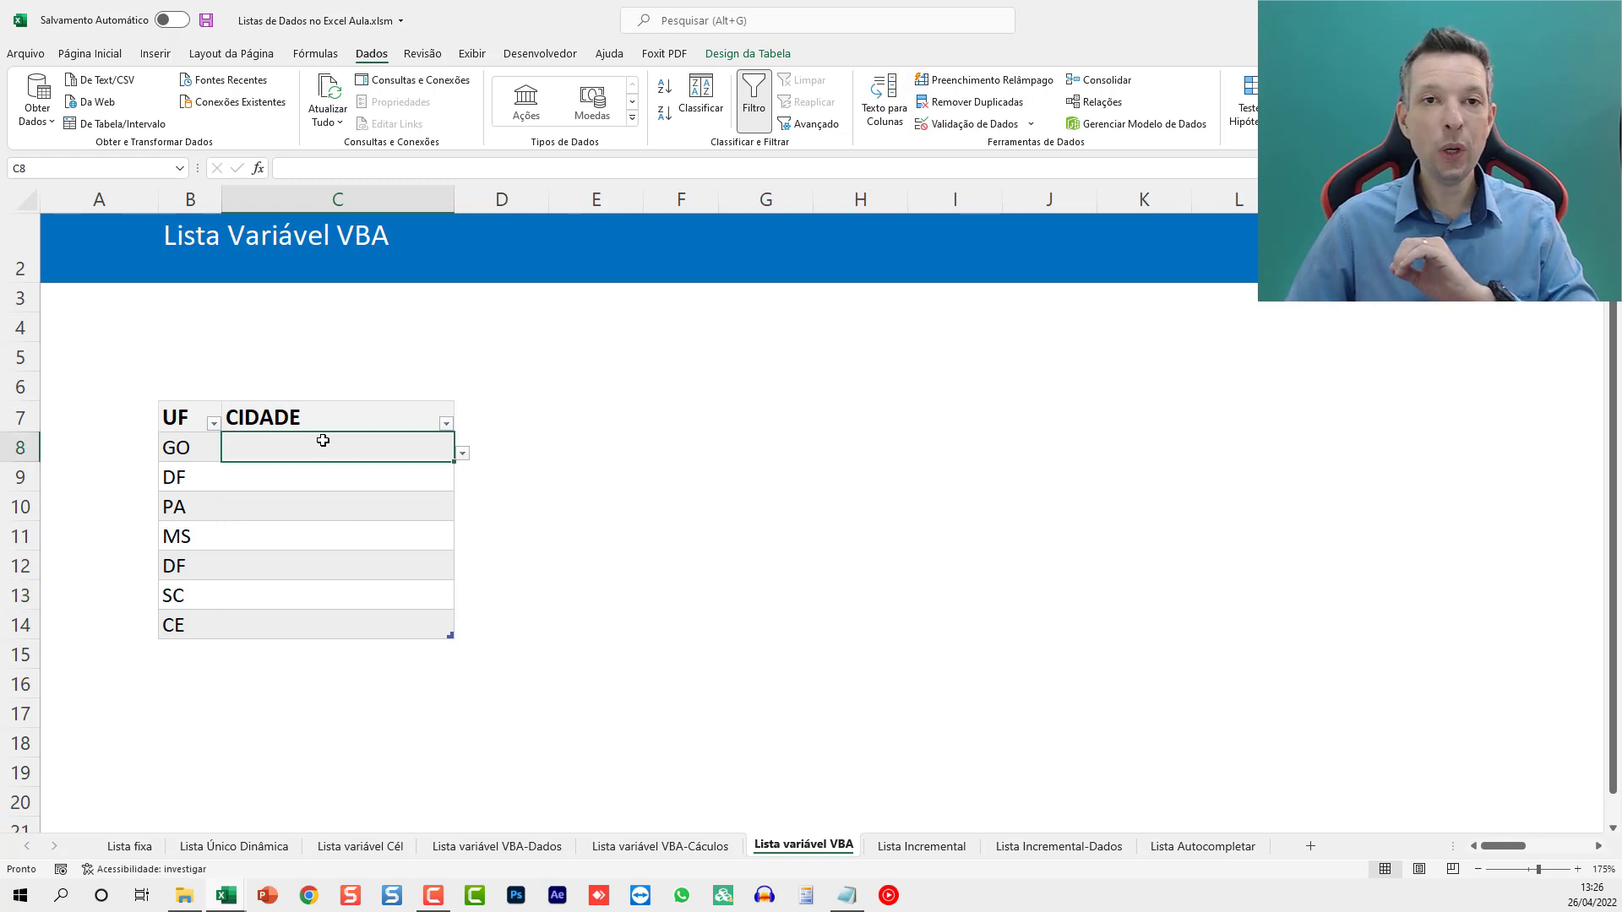
key("Left")
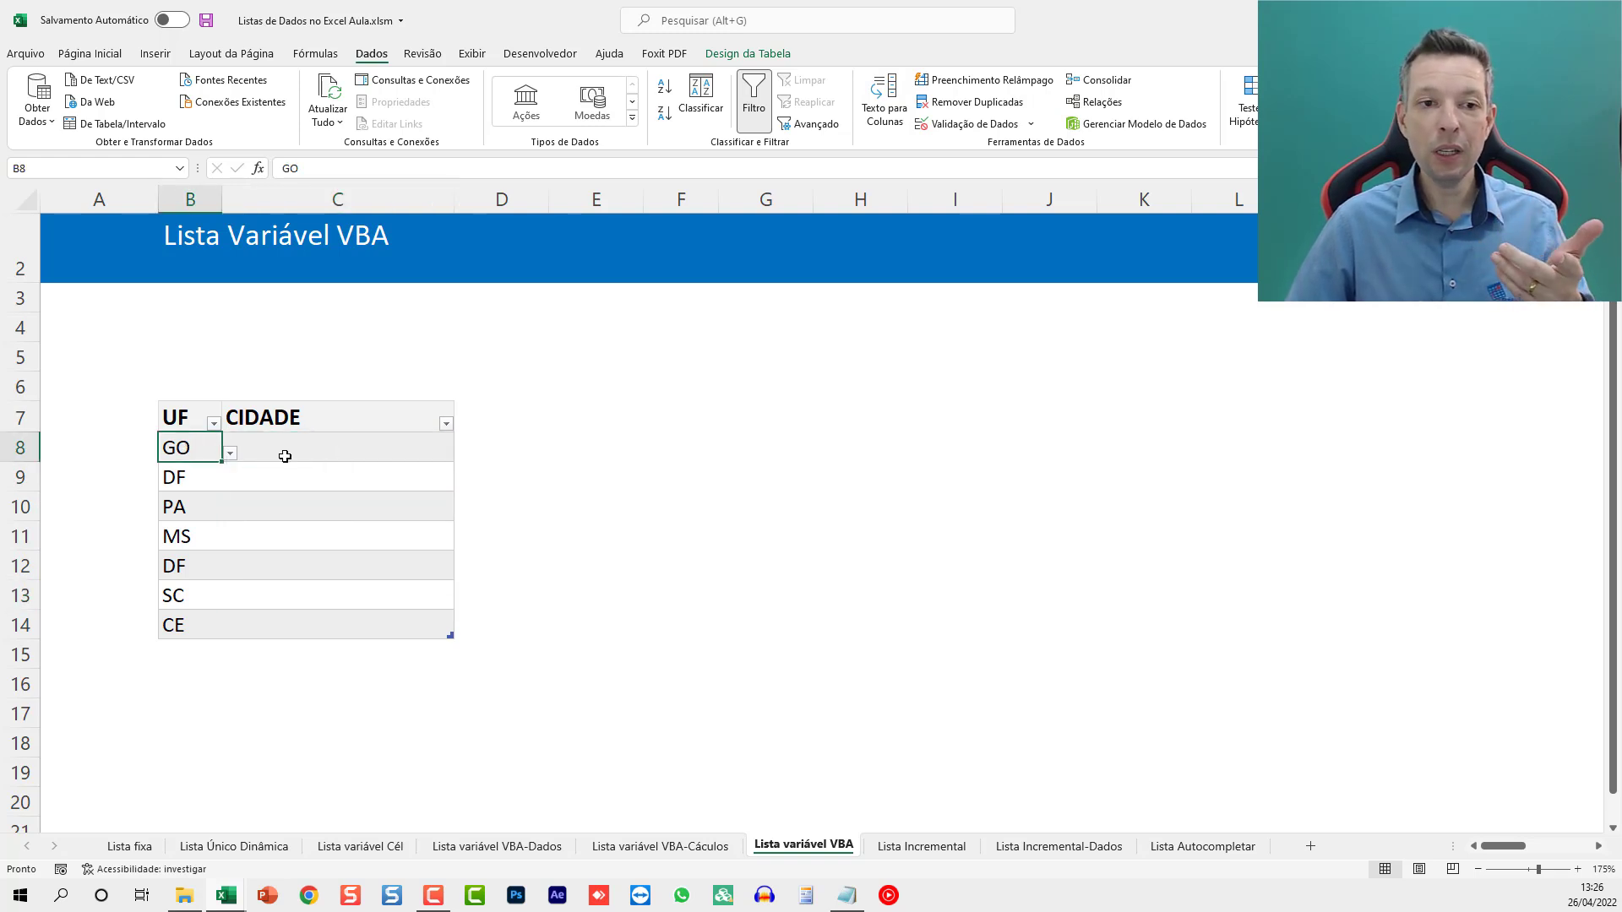
key("Right")
key("Down")
key("Down")
key("Down")
key("Down")
left_click(330, 442)
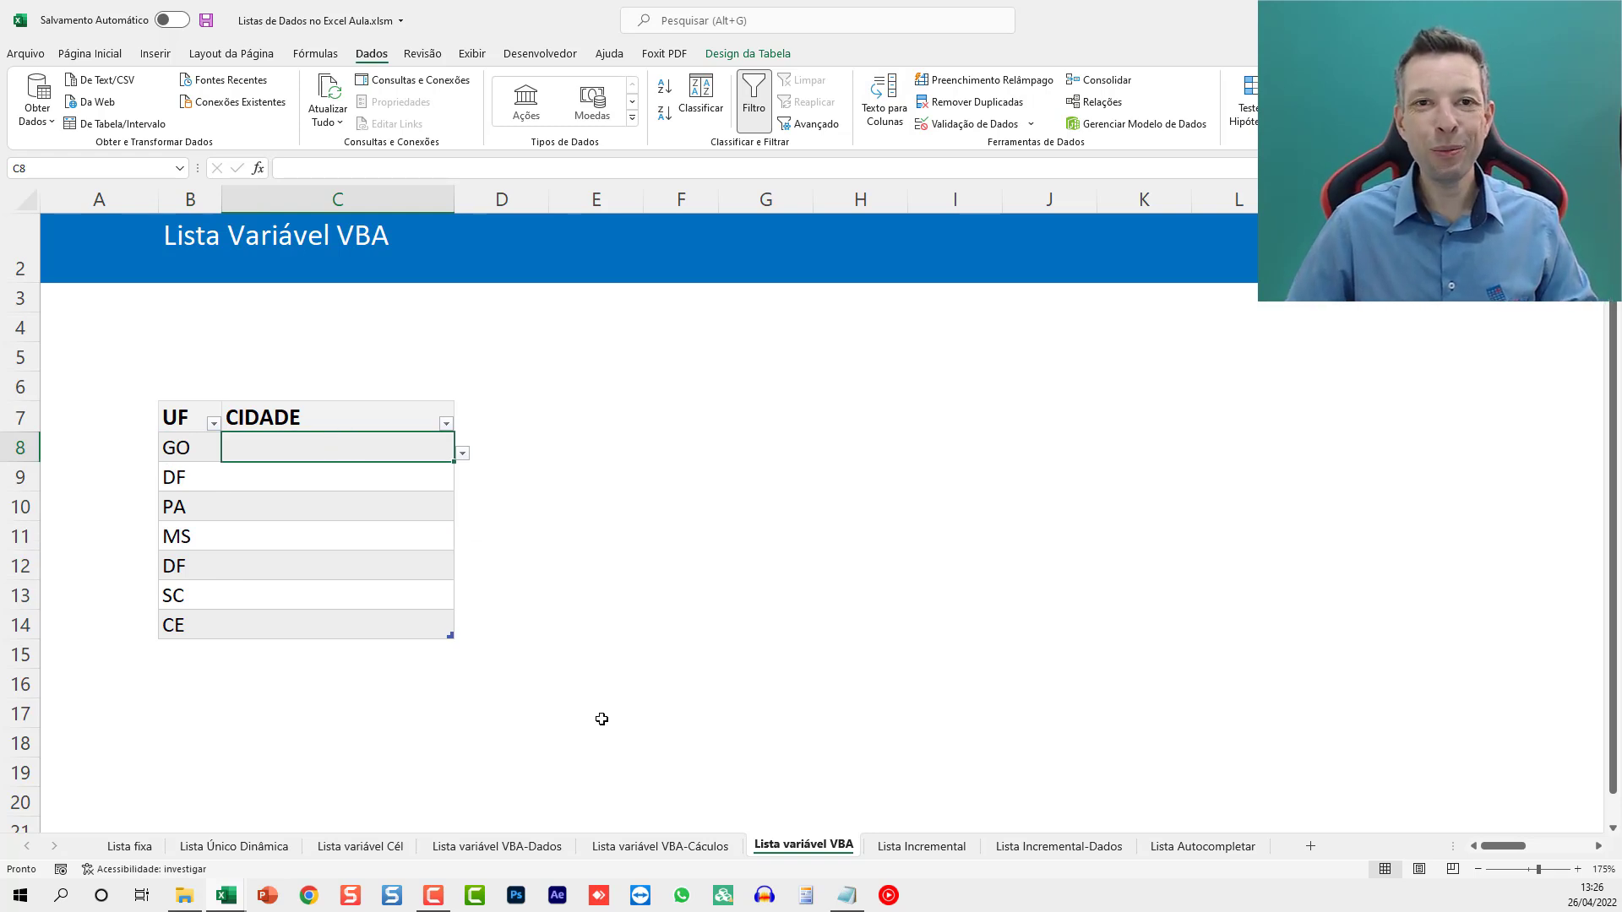
Step: Name the selected-UF cell C9 on the Lista variável VBA-Cáculos sheet ufSelecionada
left_click(661, 846)
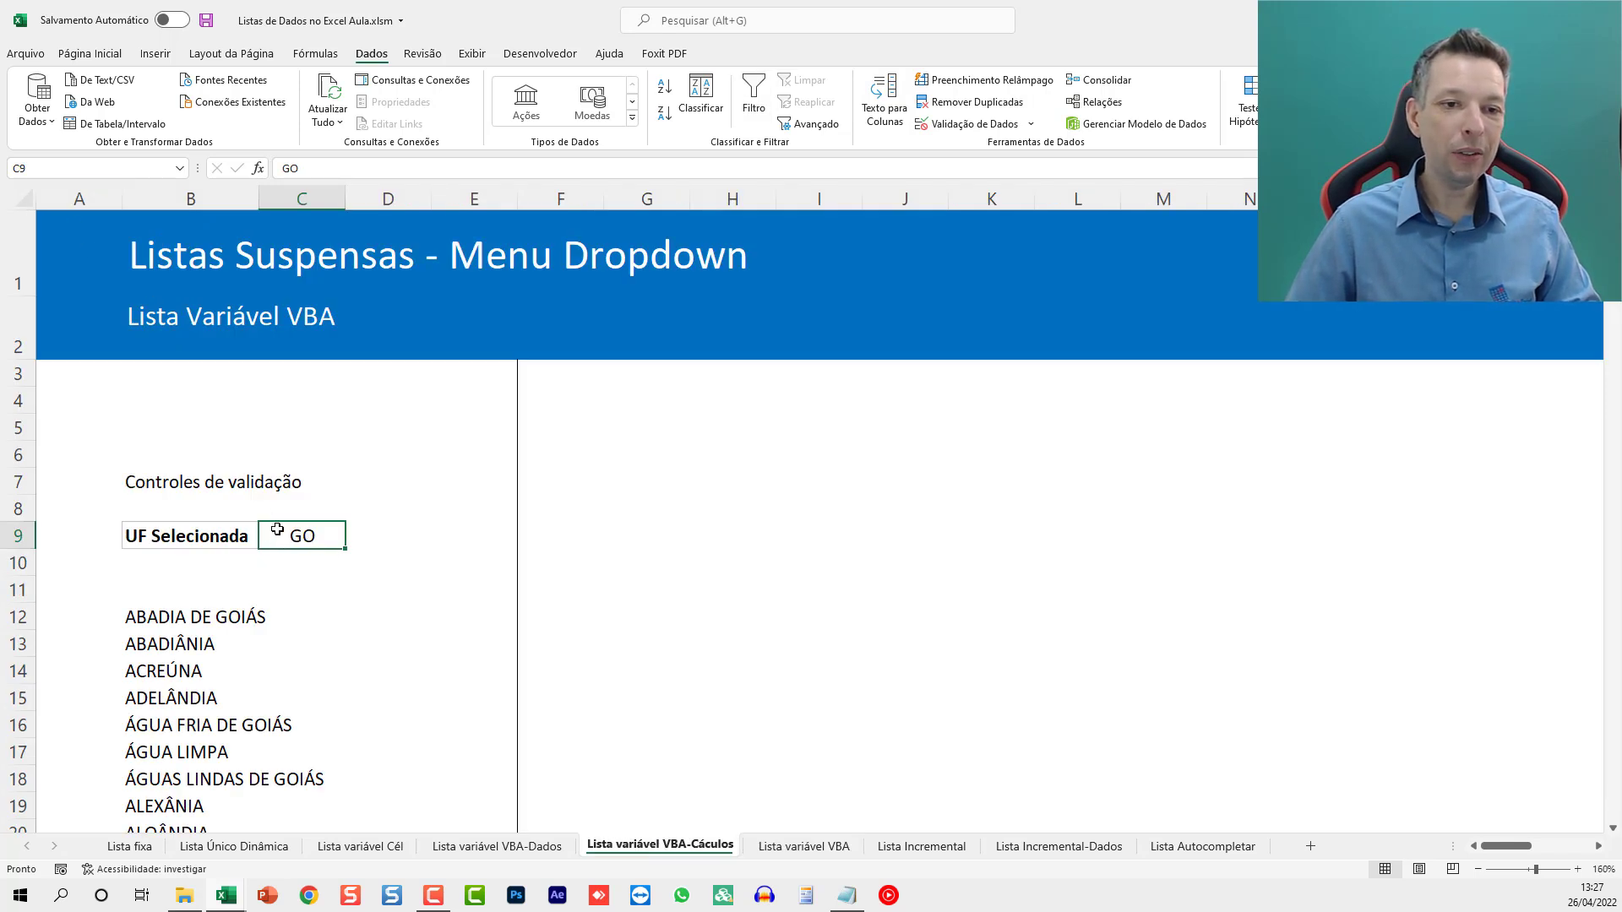
type("ufs")
key("BackSpace")
type("Selecionada")
key("Return")
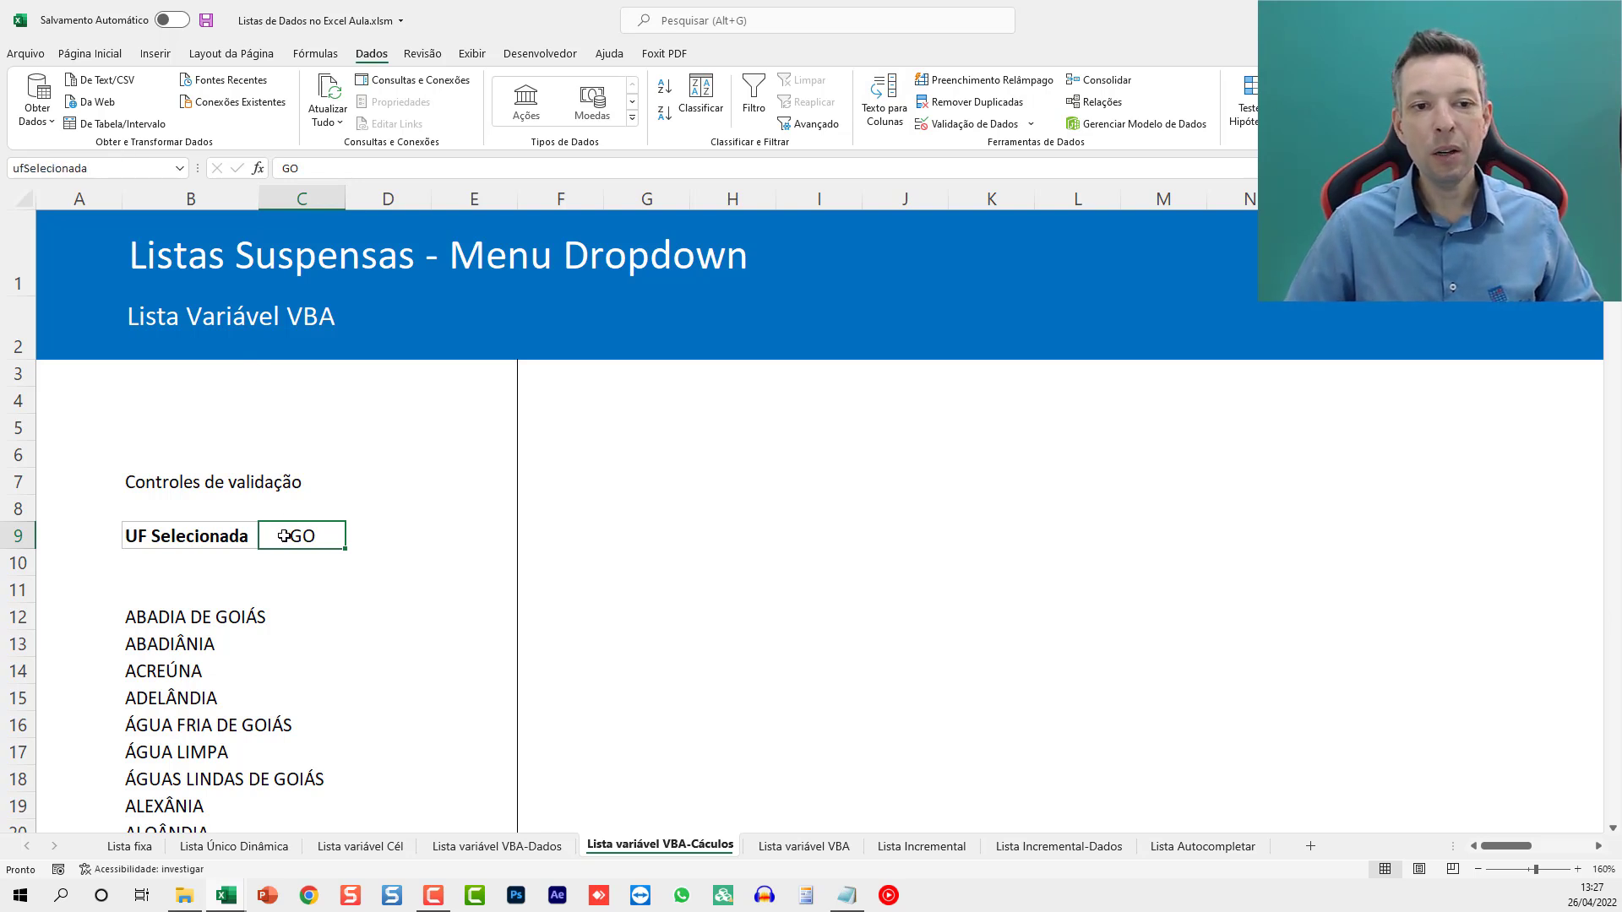
Step: Return to the Lista variável VBA sheet, briefly open the VBA editor, and display the developer commands
left_click(791, 847)
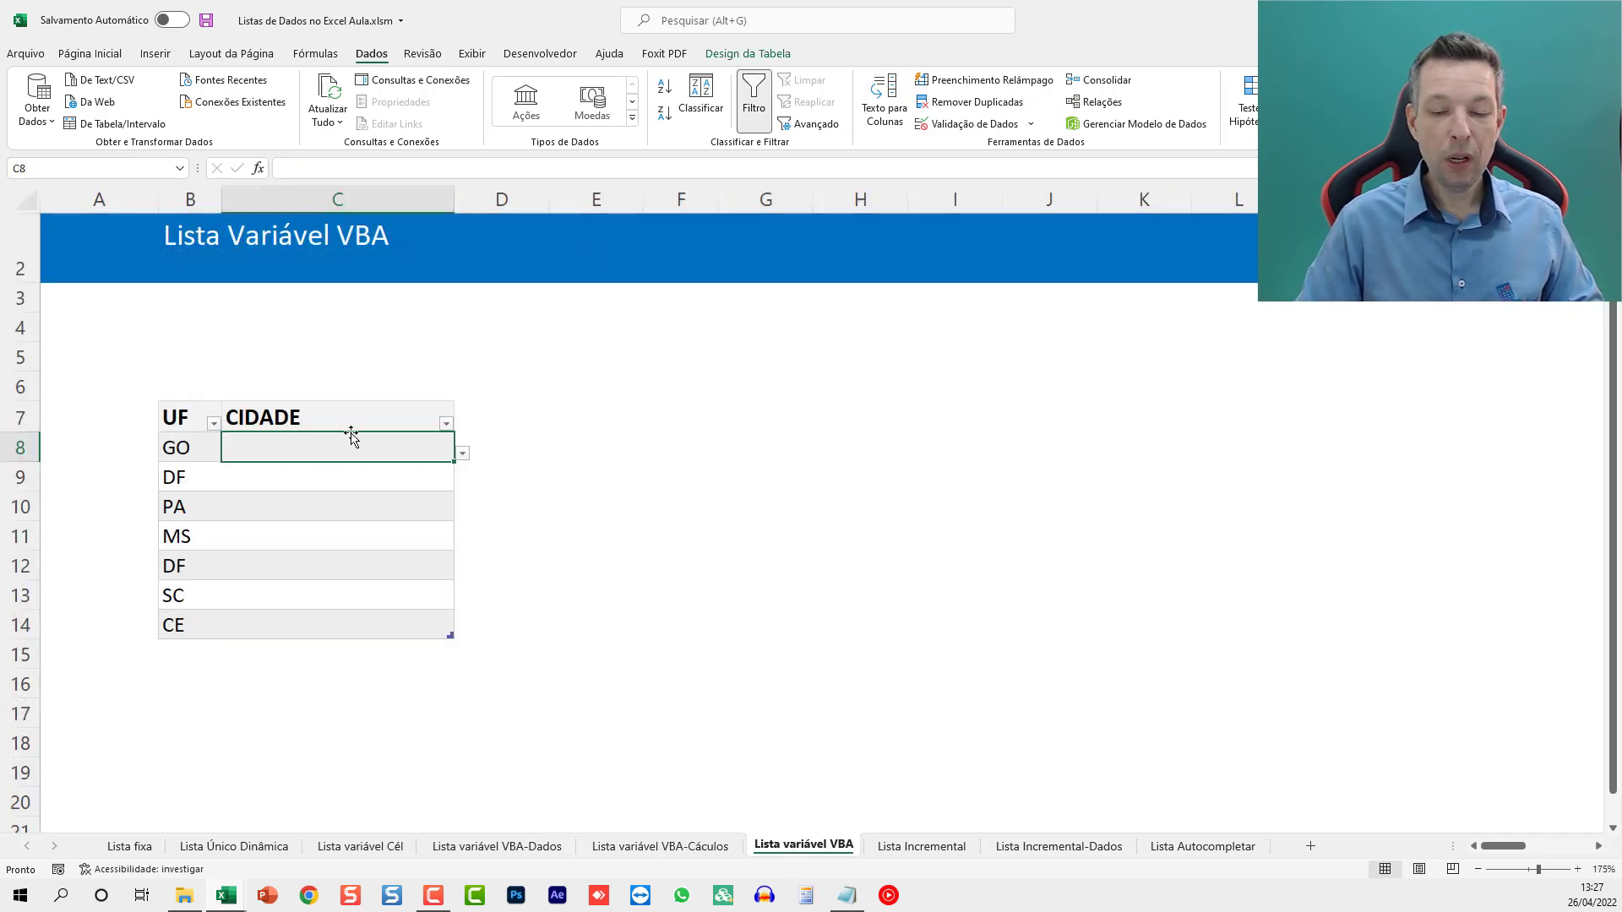
key("alt+F11")
key("alt+F11")
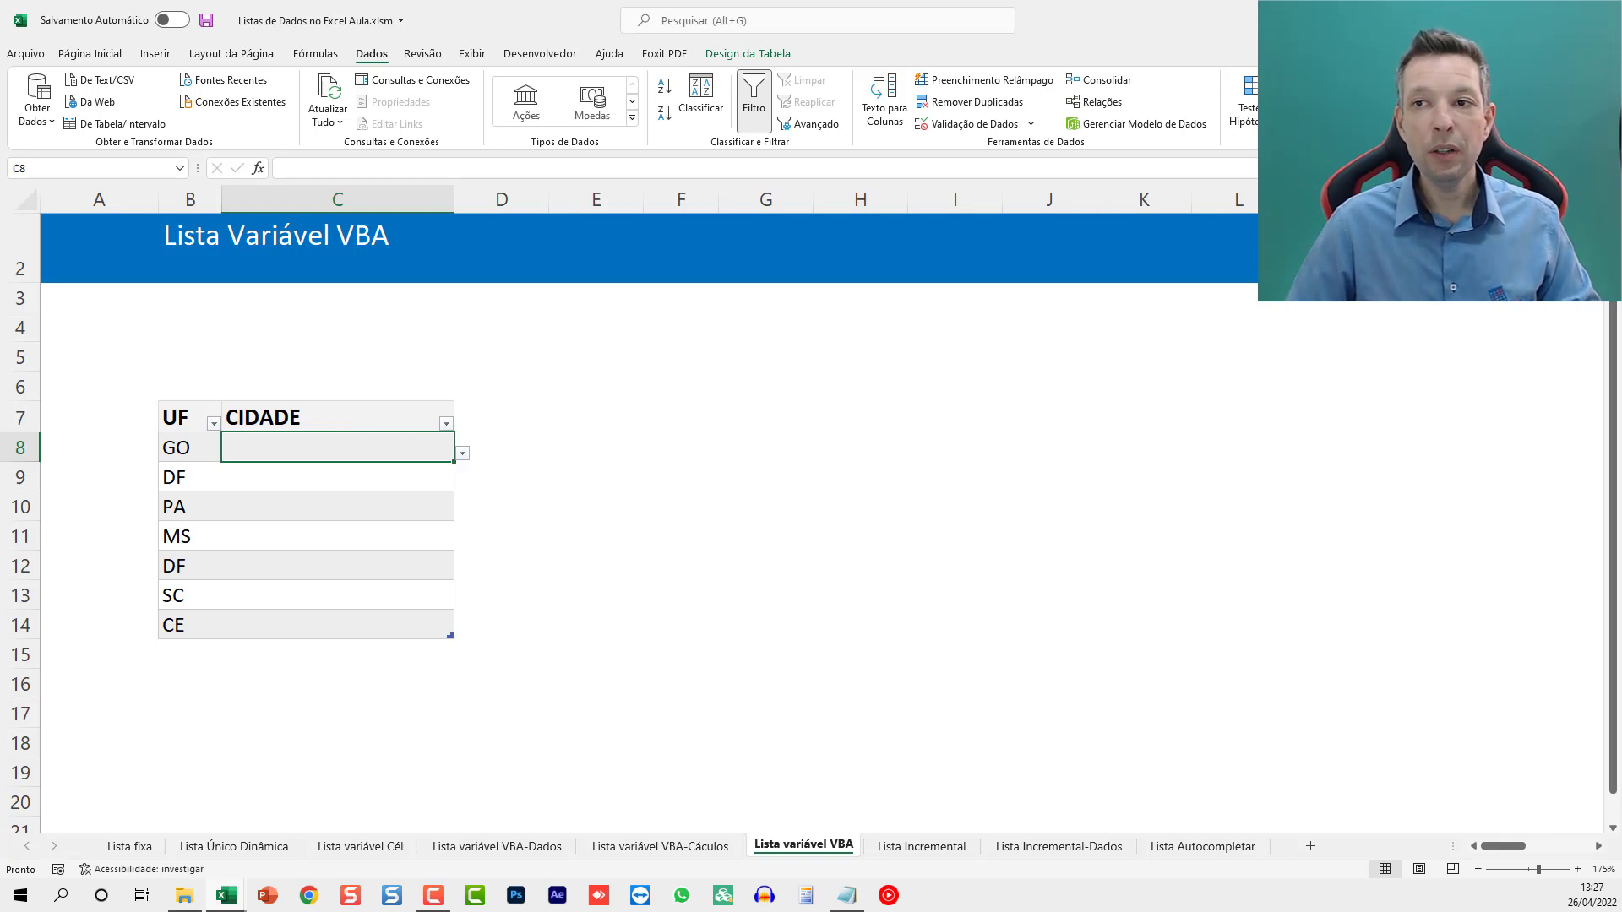
left_click(540, 53)
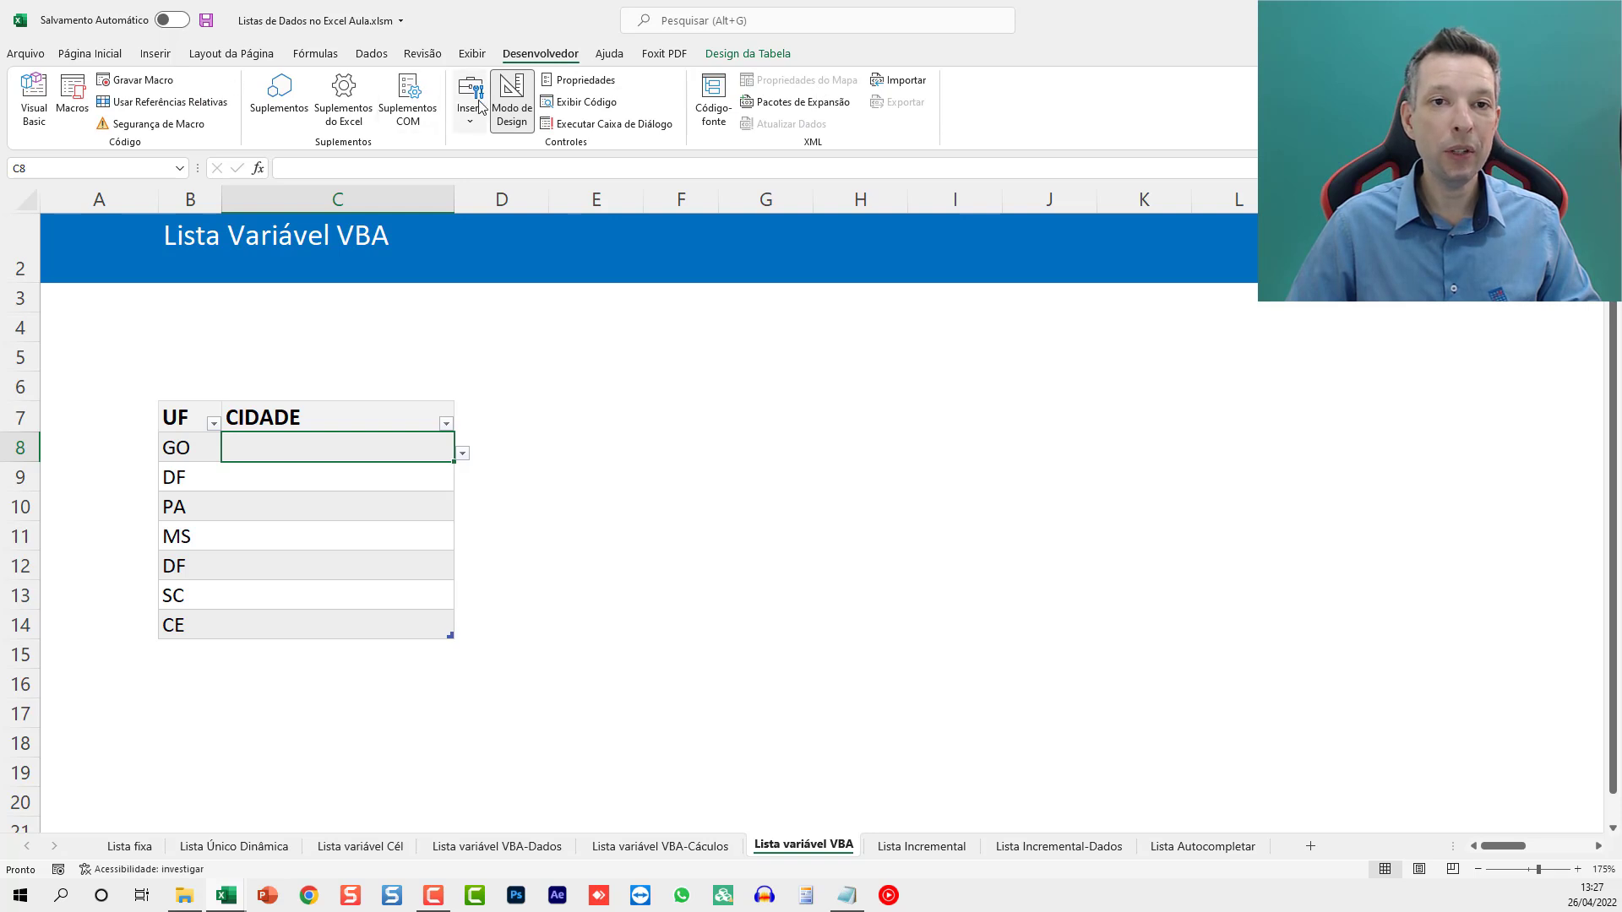
Step: Check that Desenvolvedor is enabled in the ribbon customization options, and display the developer commands again
left_click(90, 53)
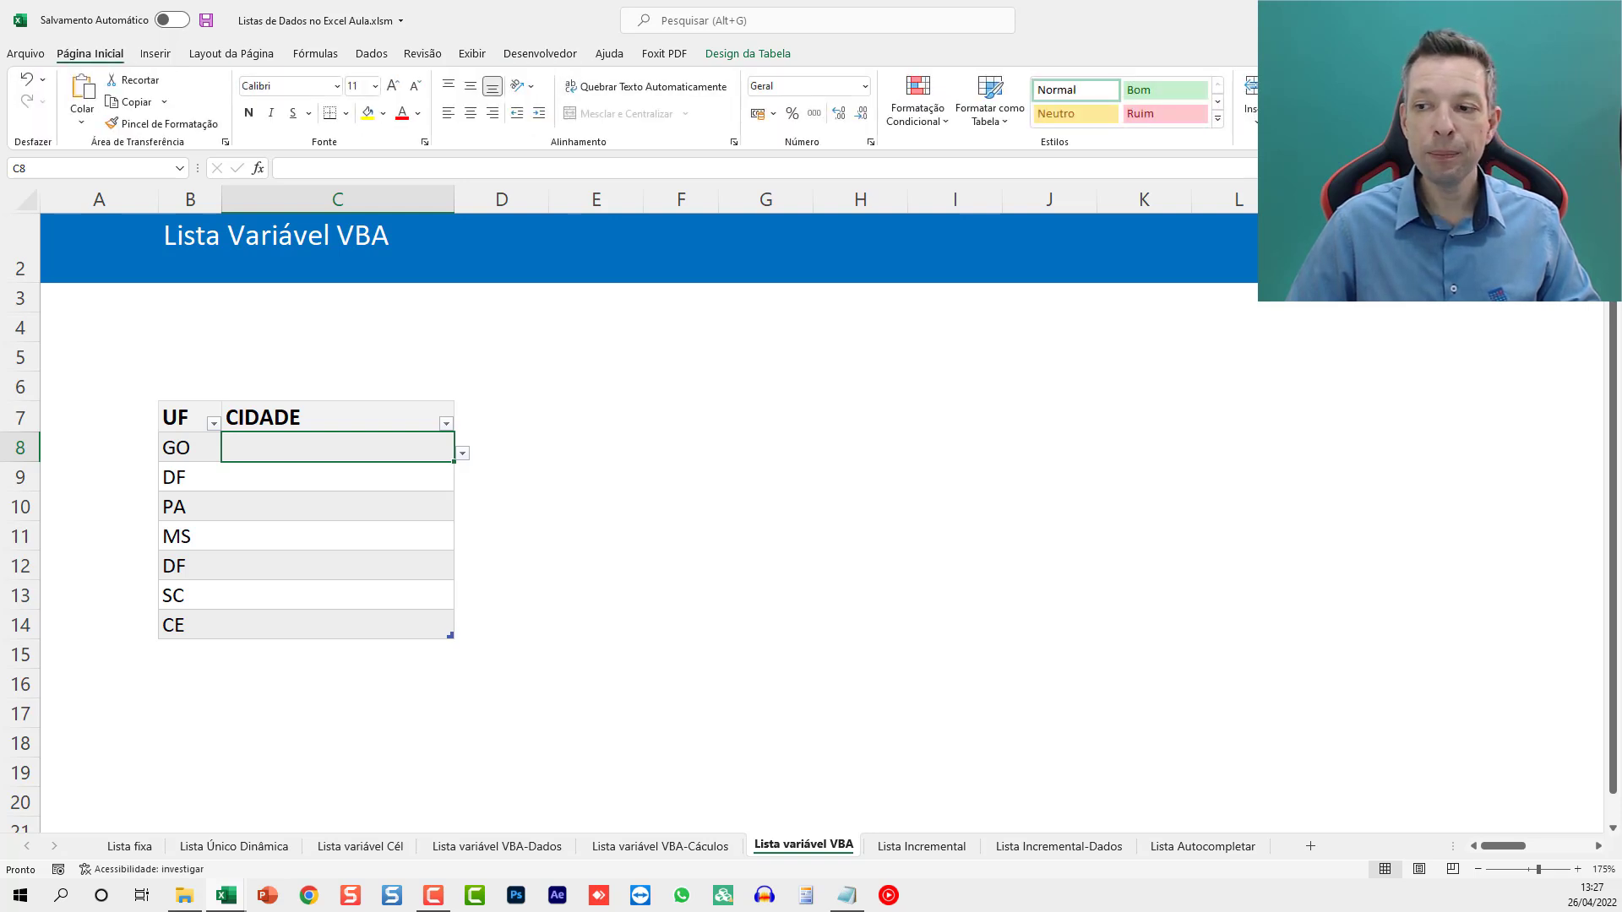
left_click(1377, 160)
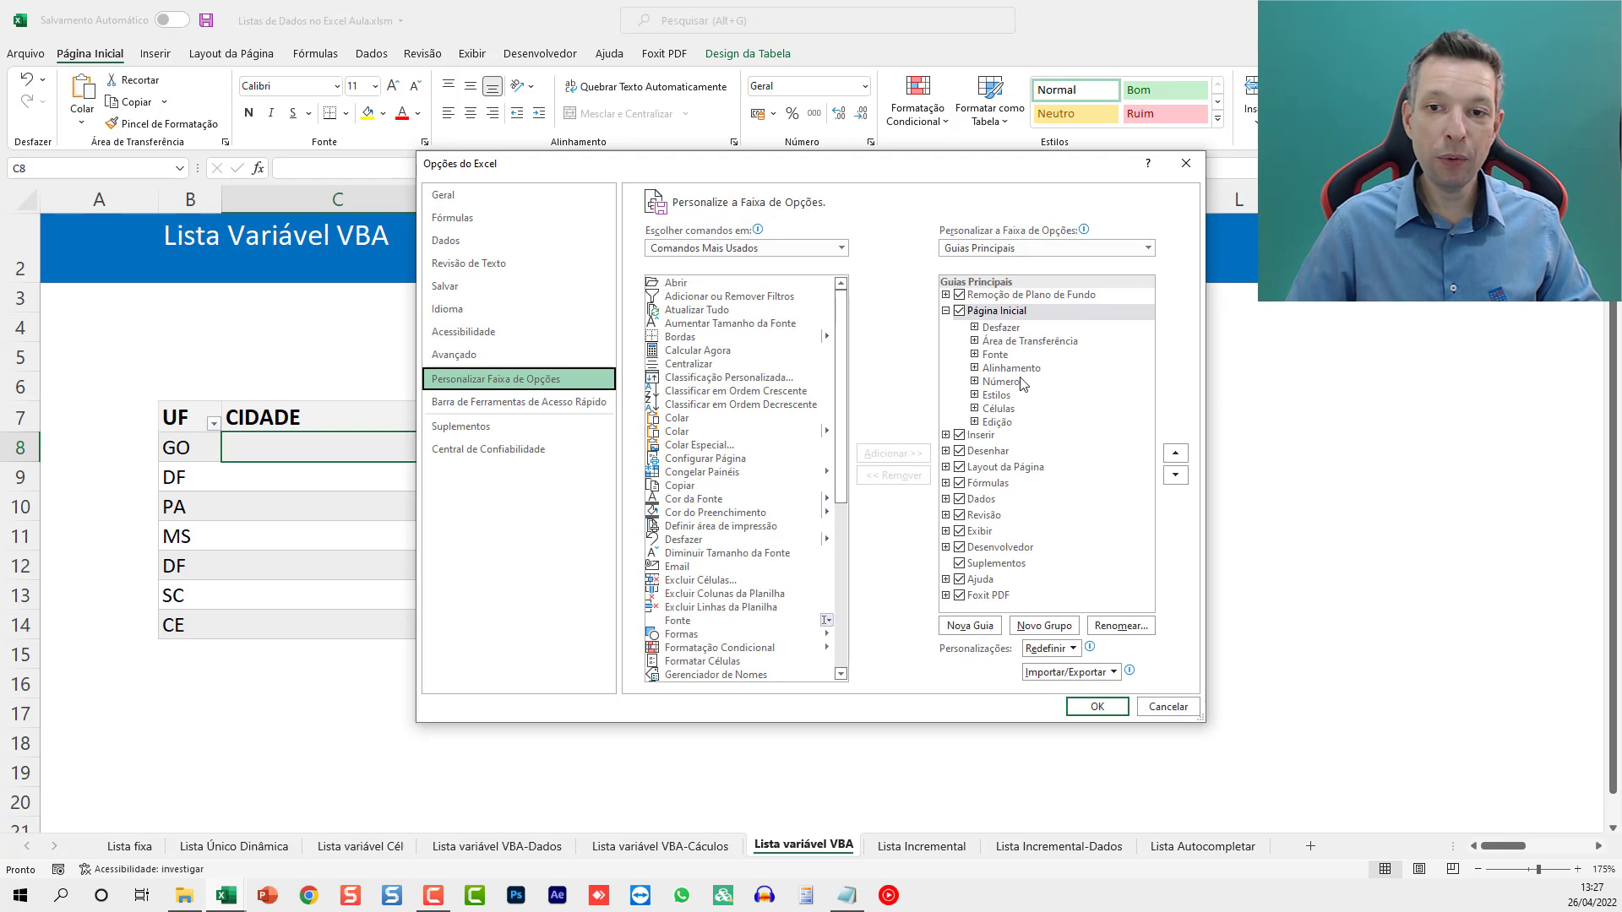
left_click(1006, 548)
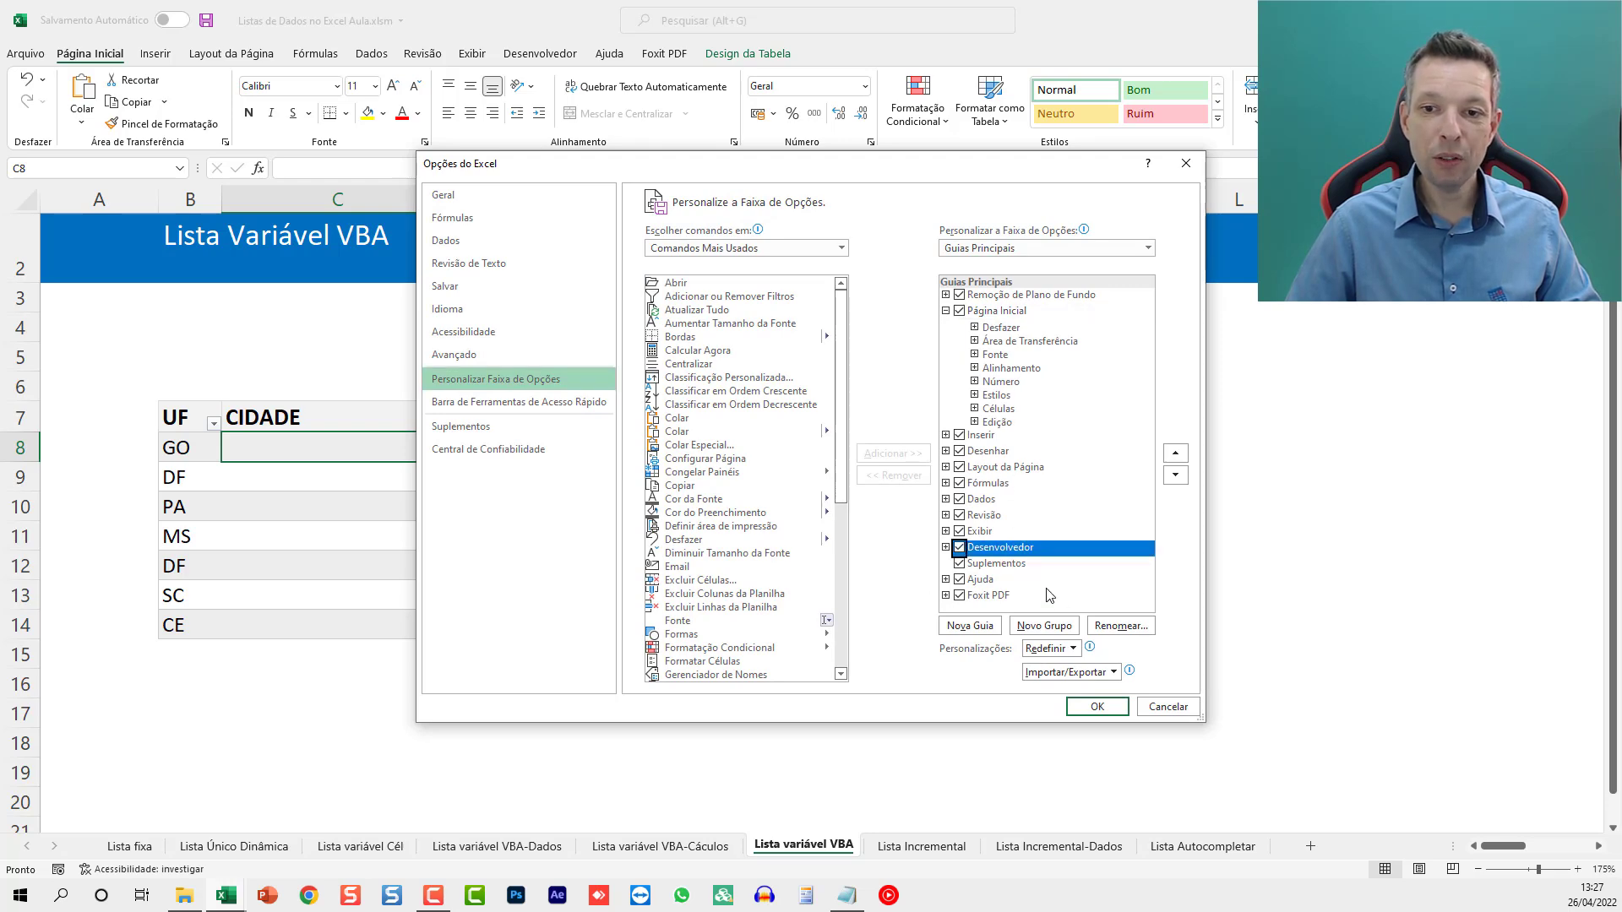
left_click(1096, 706)
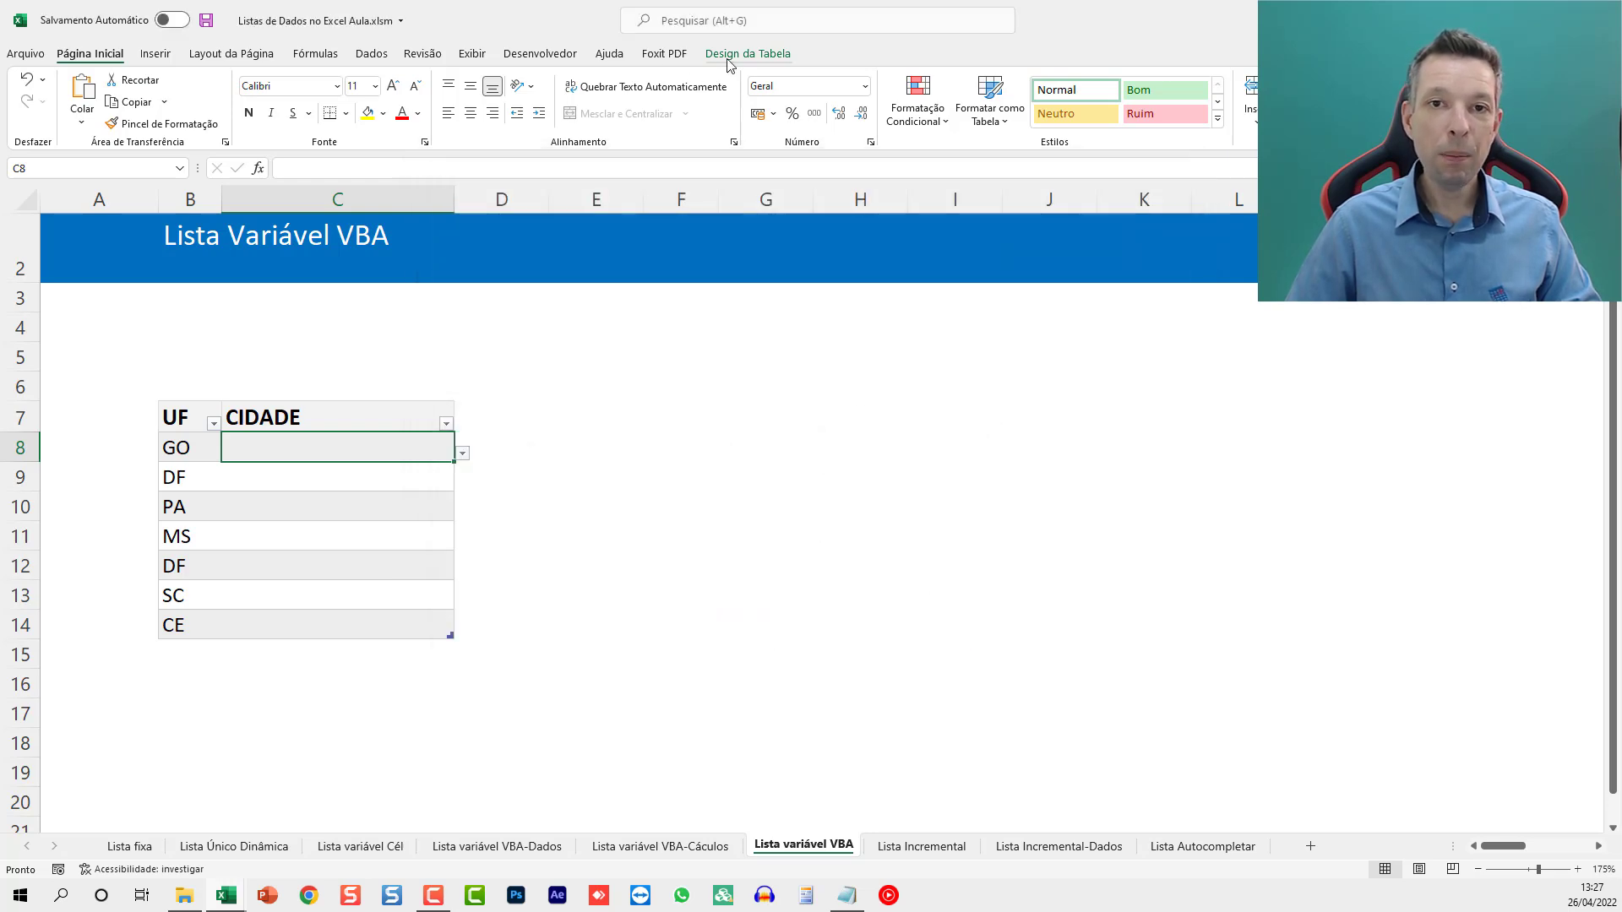
left_click(540, 53)
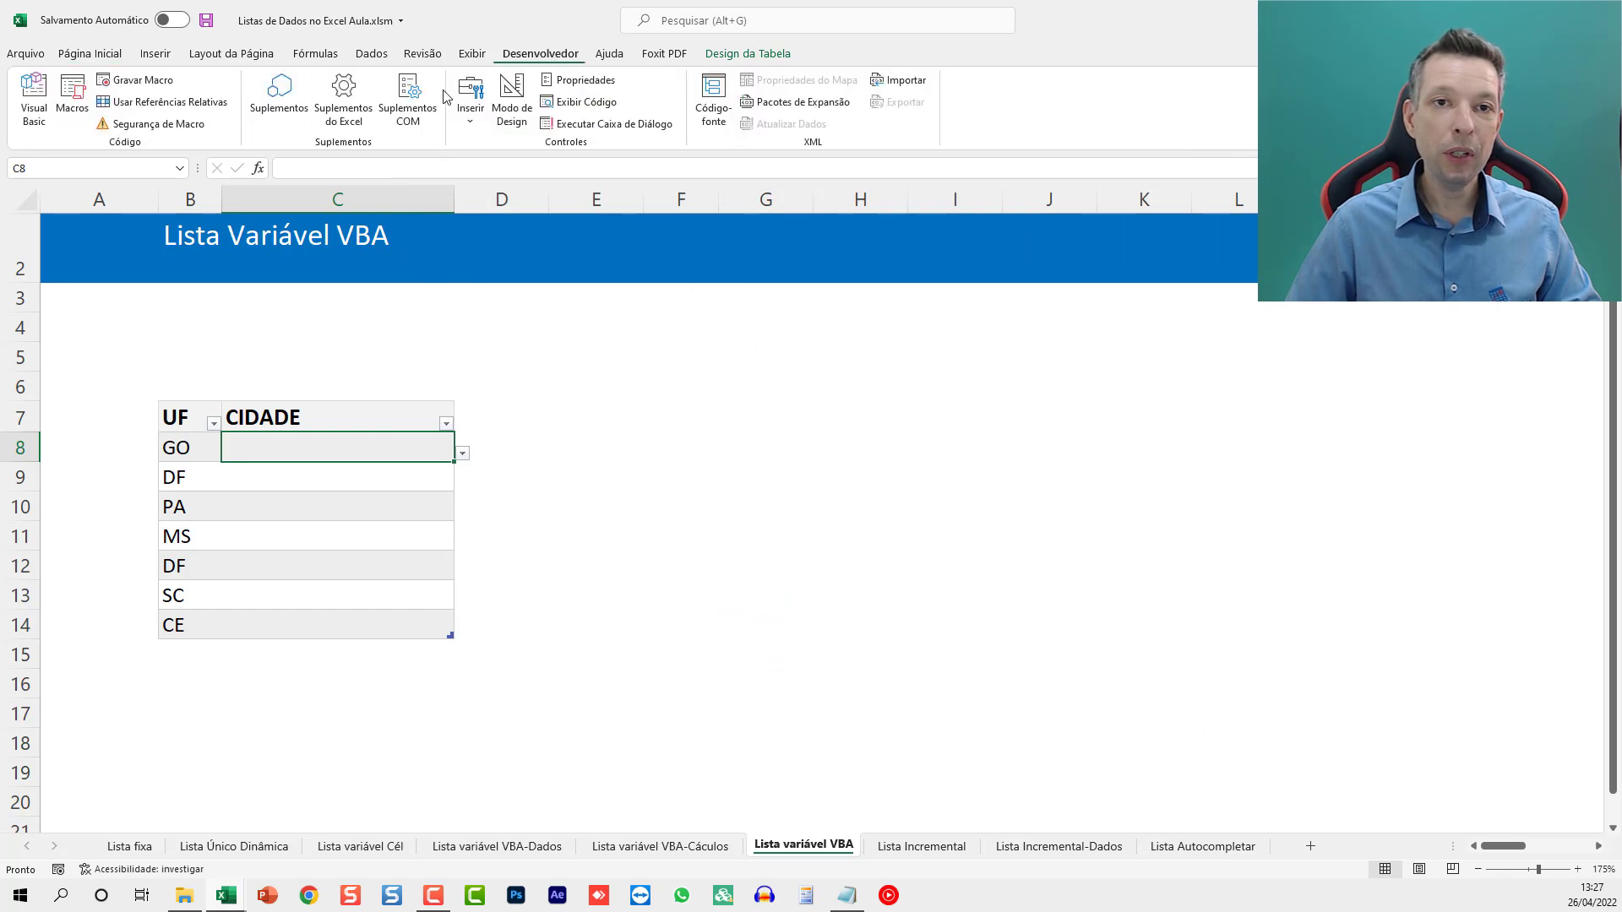
Step: Open the VBA editor and collapse the Listas de Dados no Excel.xlsm project, keeping the Listas de Dados no Excel Aula.xlsm project expanded
left_click(29, 93)
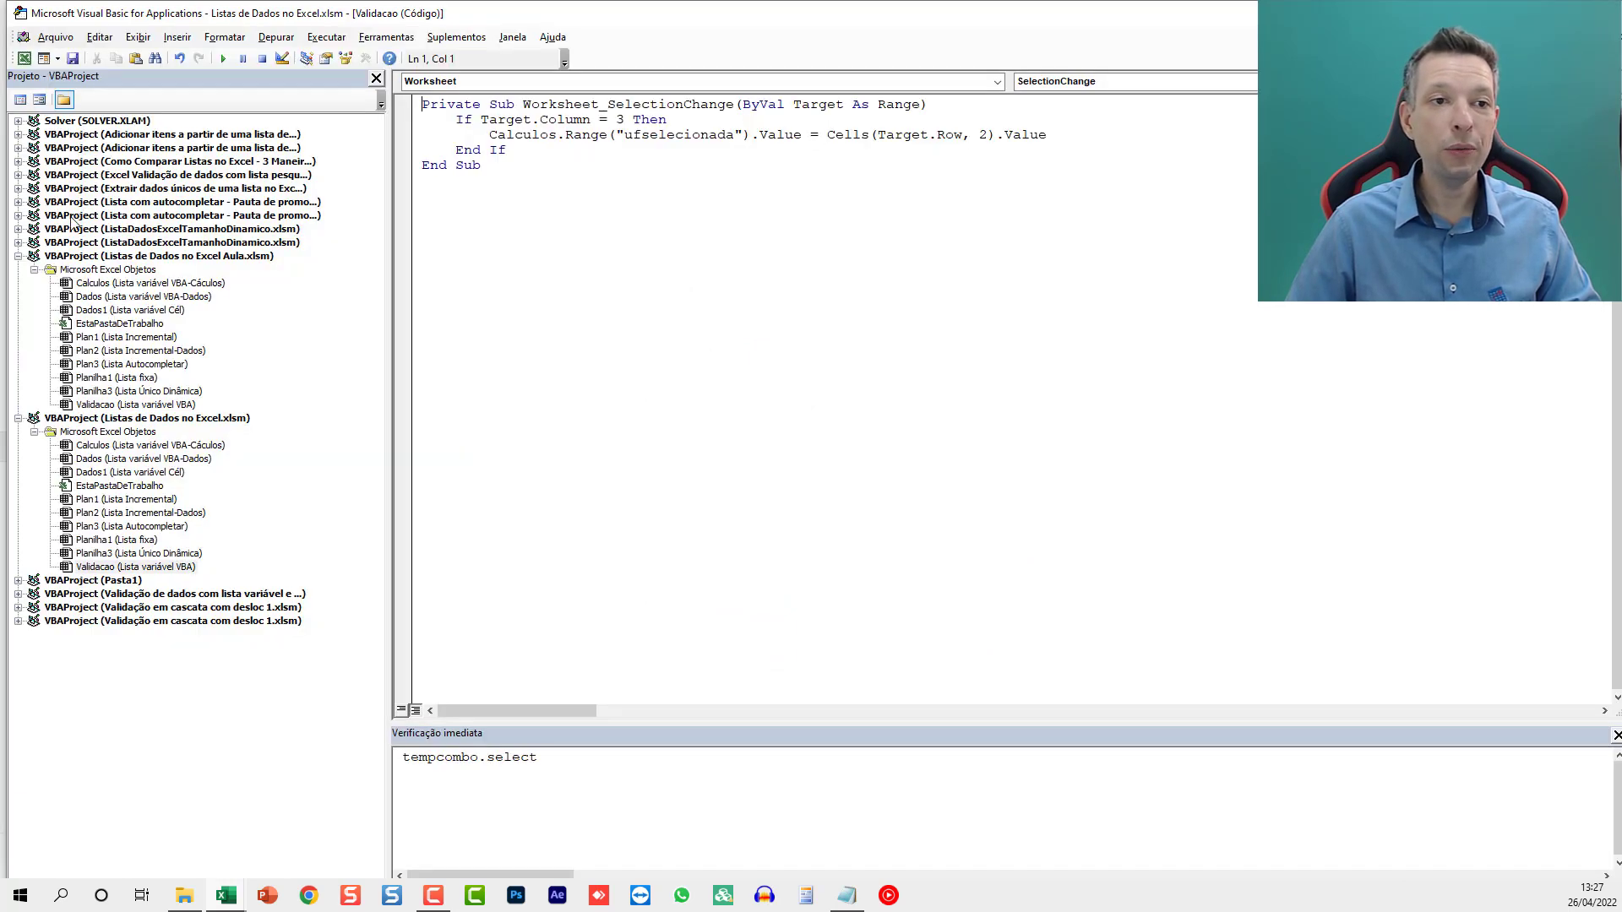
left_click(18, 256)
double_click(177, 256)
left_click(18, 419)
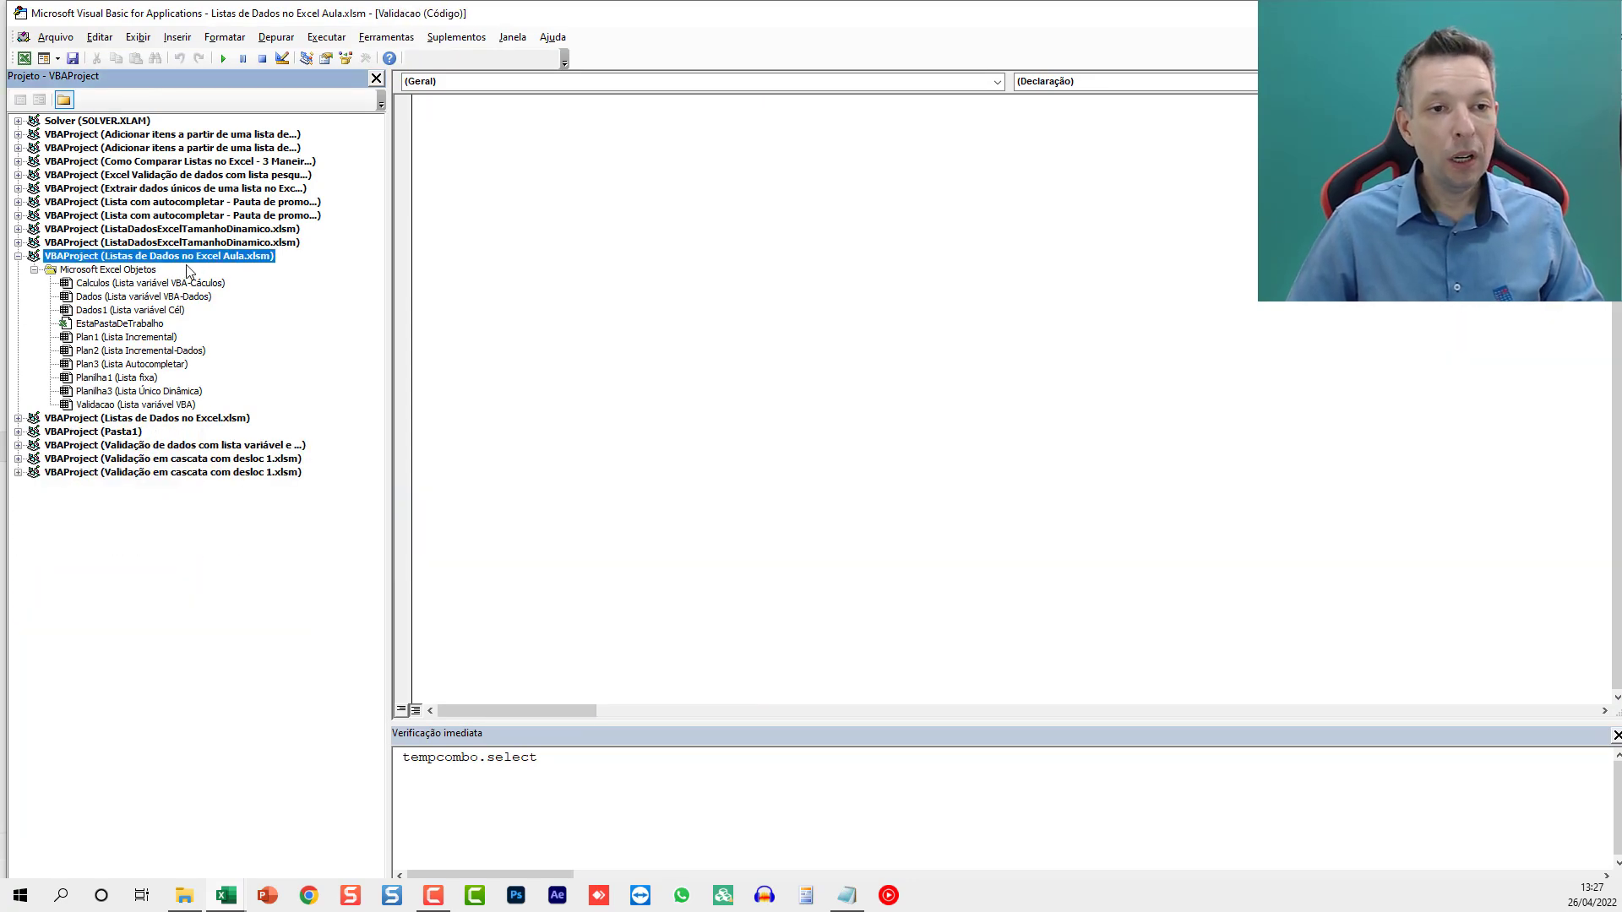
left_click(706, 312)
key("alt+F11")
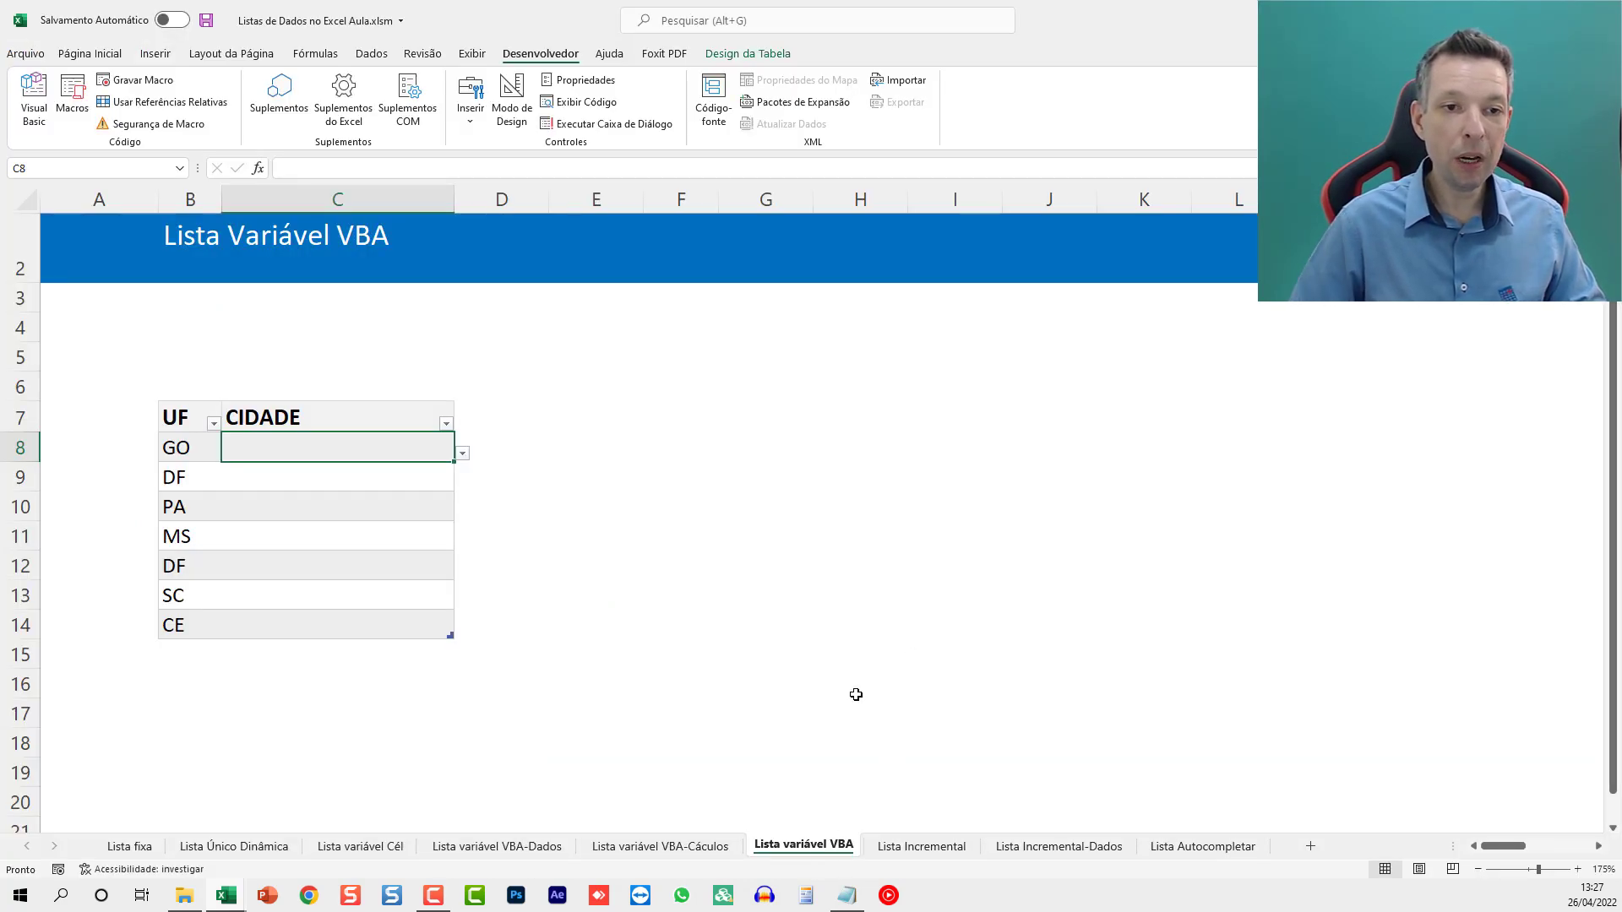
key("alt+F11")
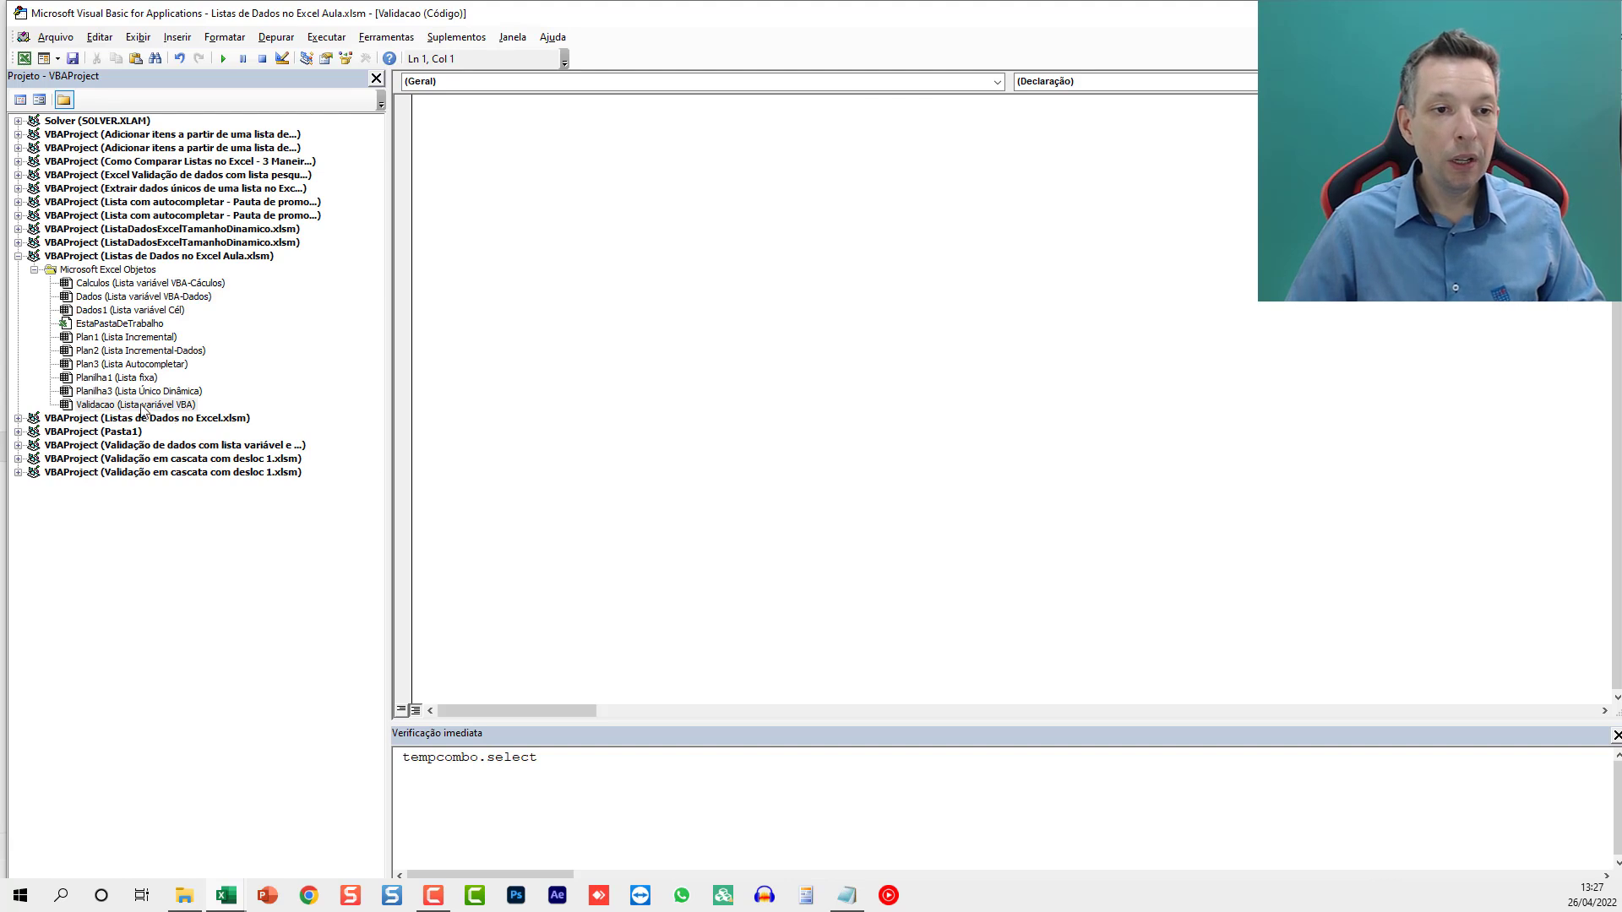
Step: Create the Worksheet_SelectionChange event procedure in the code module of the Validacao (Lista variável VBA) sheet
left_click(151, 411)
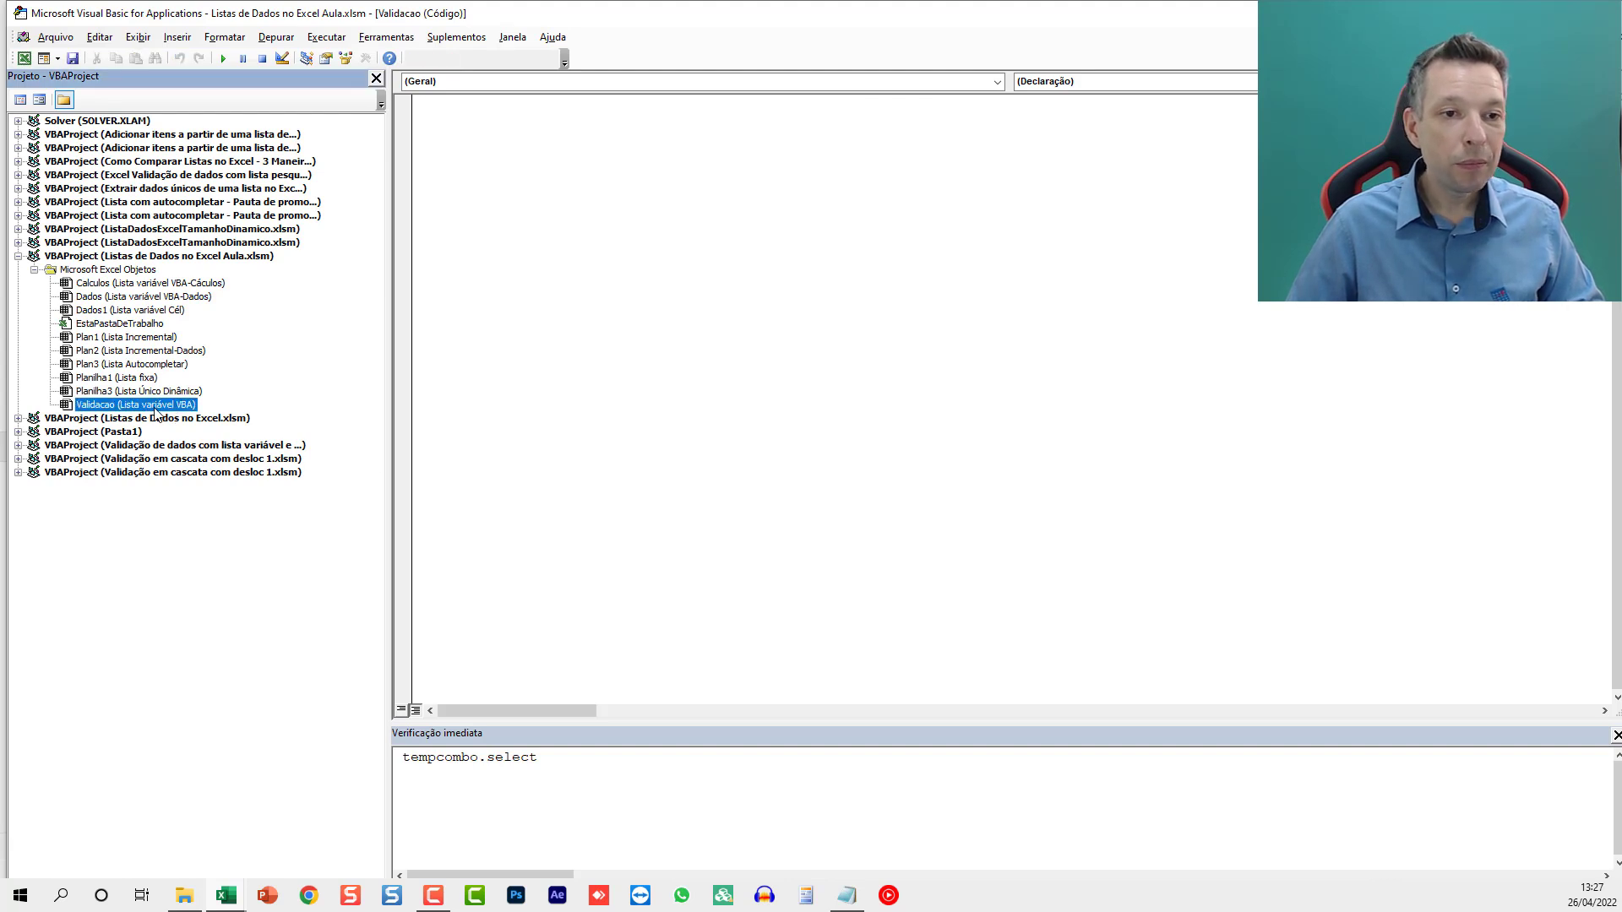
left_click(500, 159)
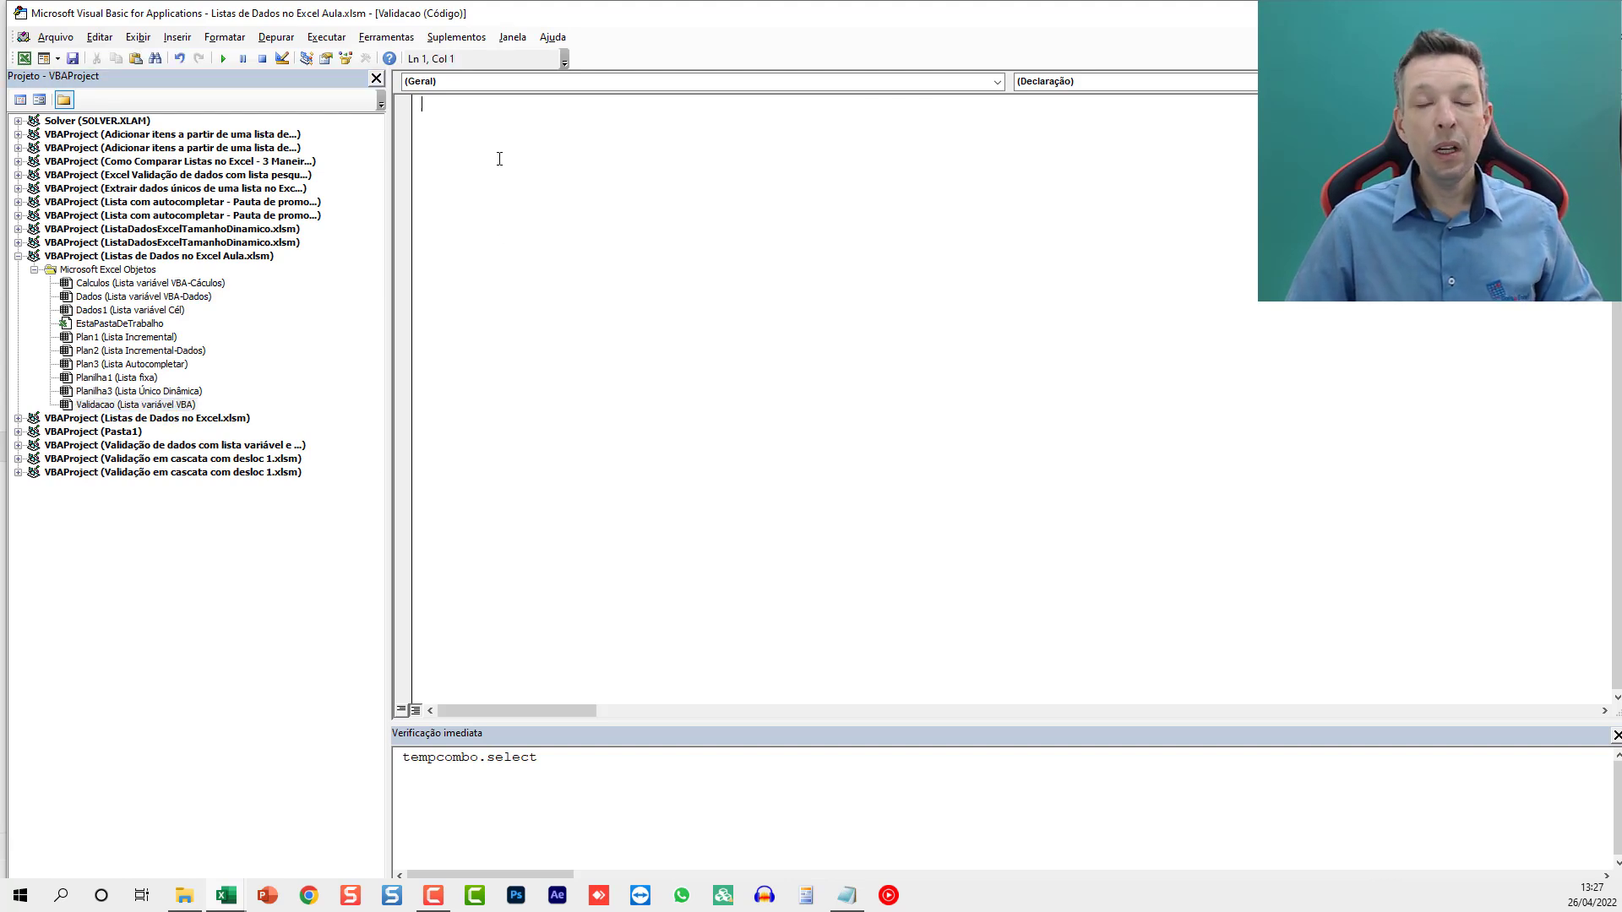
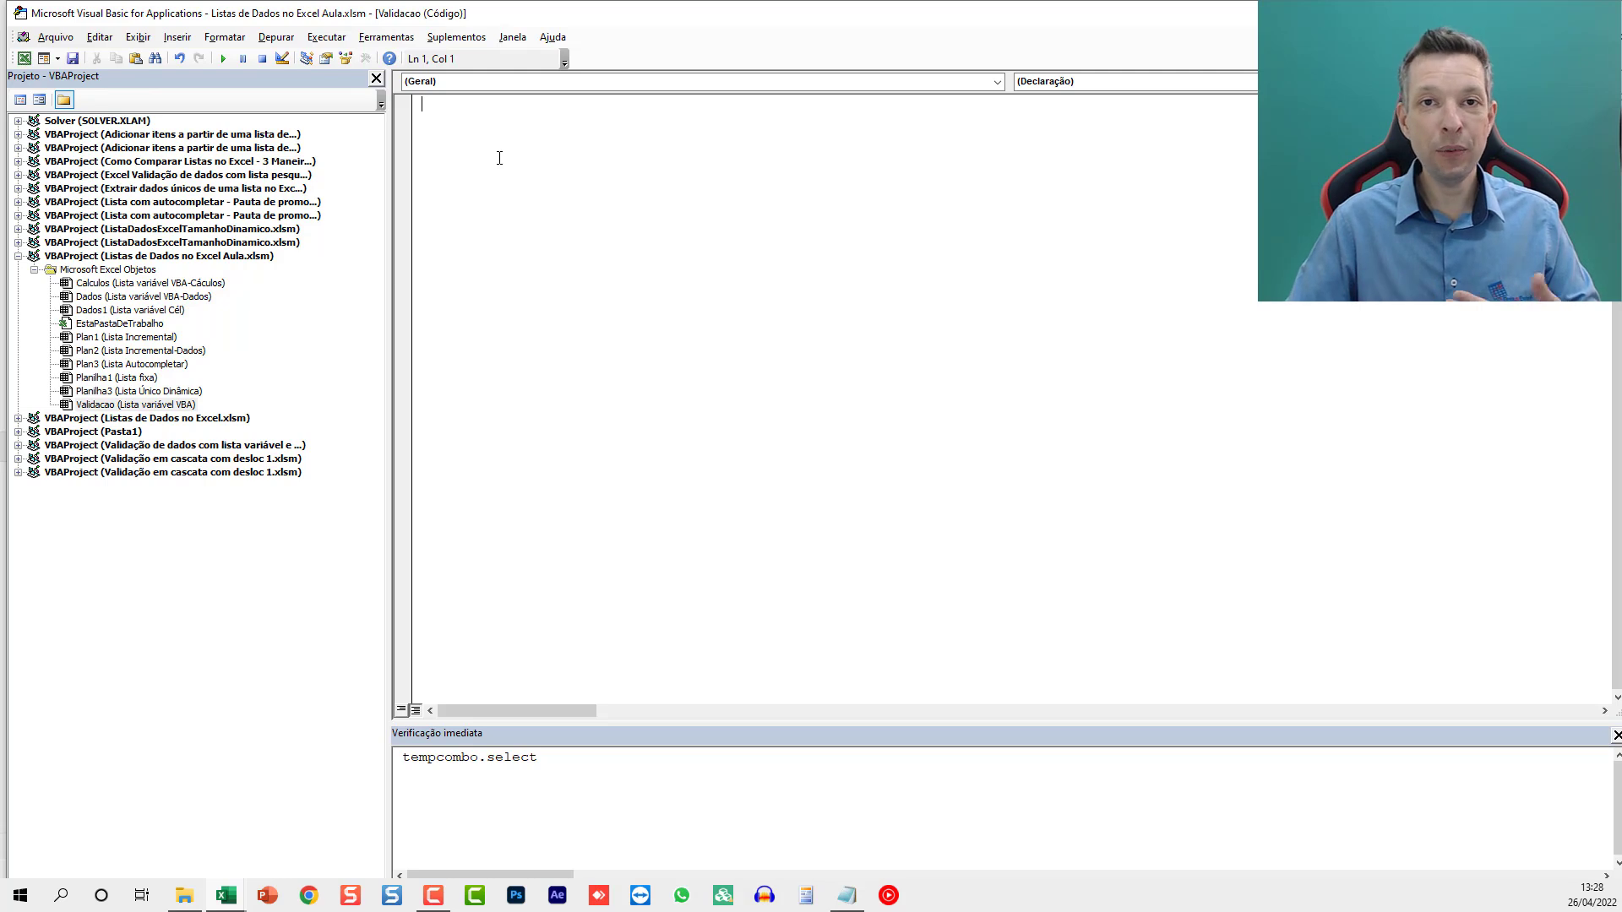
left_click(490, 81)
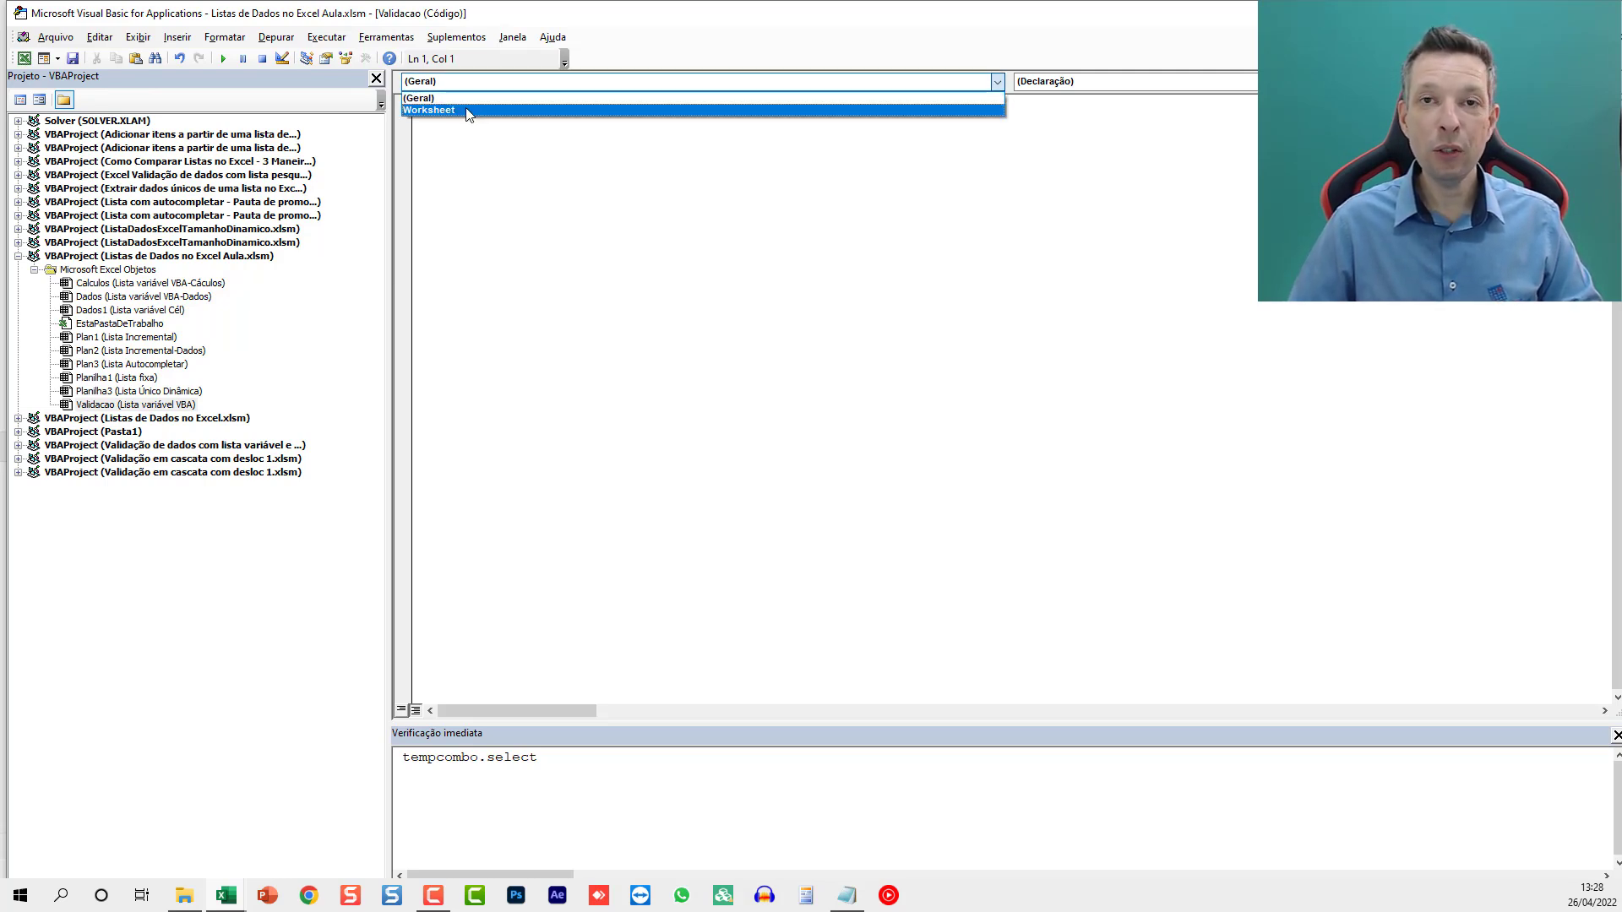
left_click(469, 110)
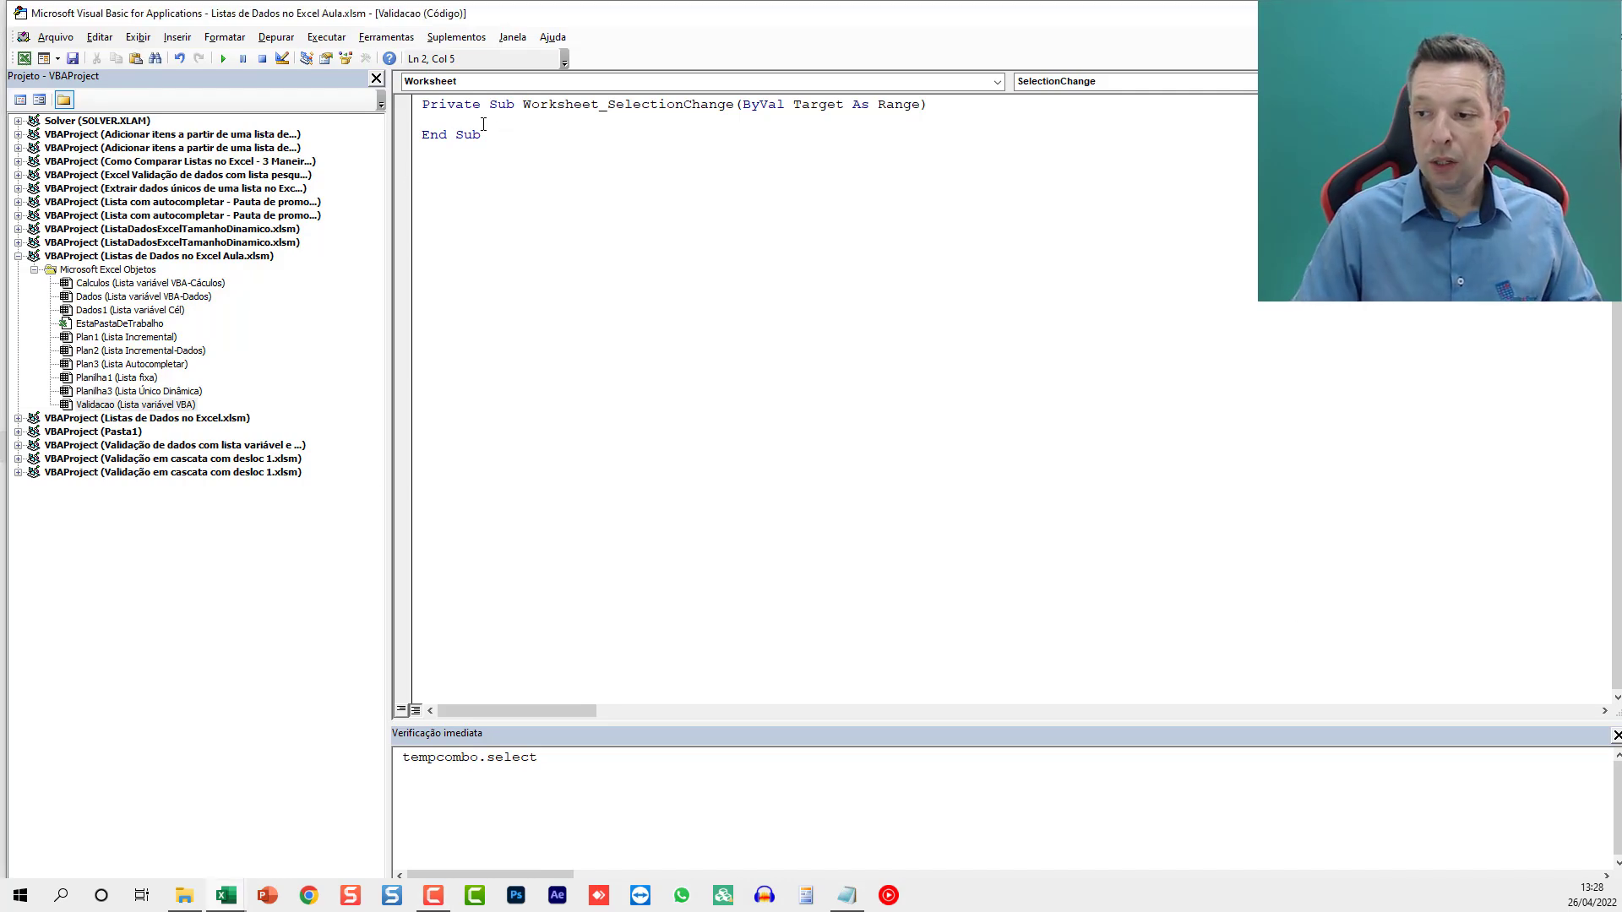
Step: Compare the UF in row 8 of the Lista variável VBA sheet with the UF Selecionada cell on Lista variável VBA-Cáculos
key("alt+F11")
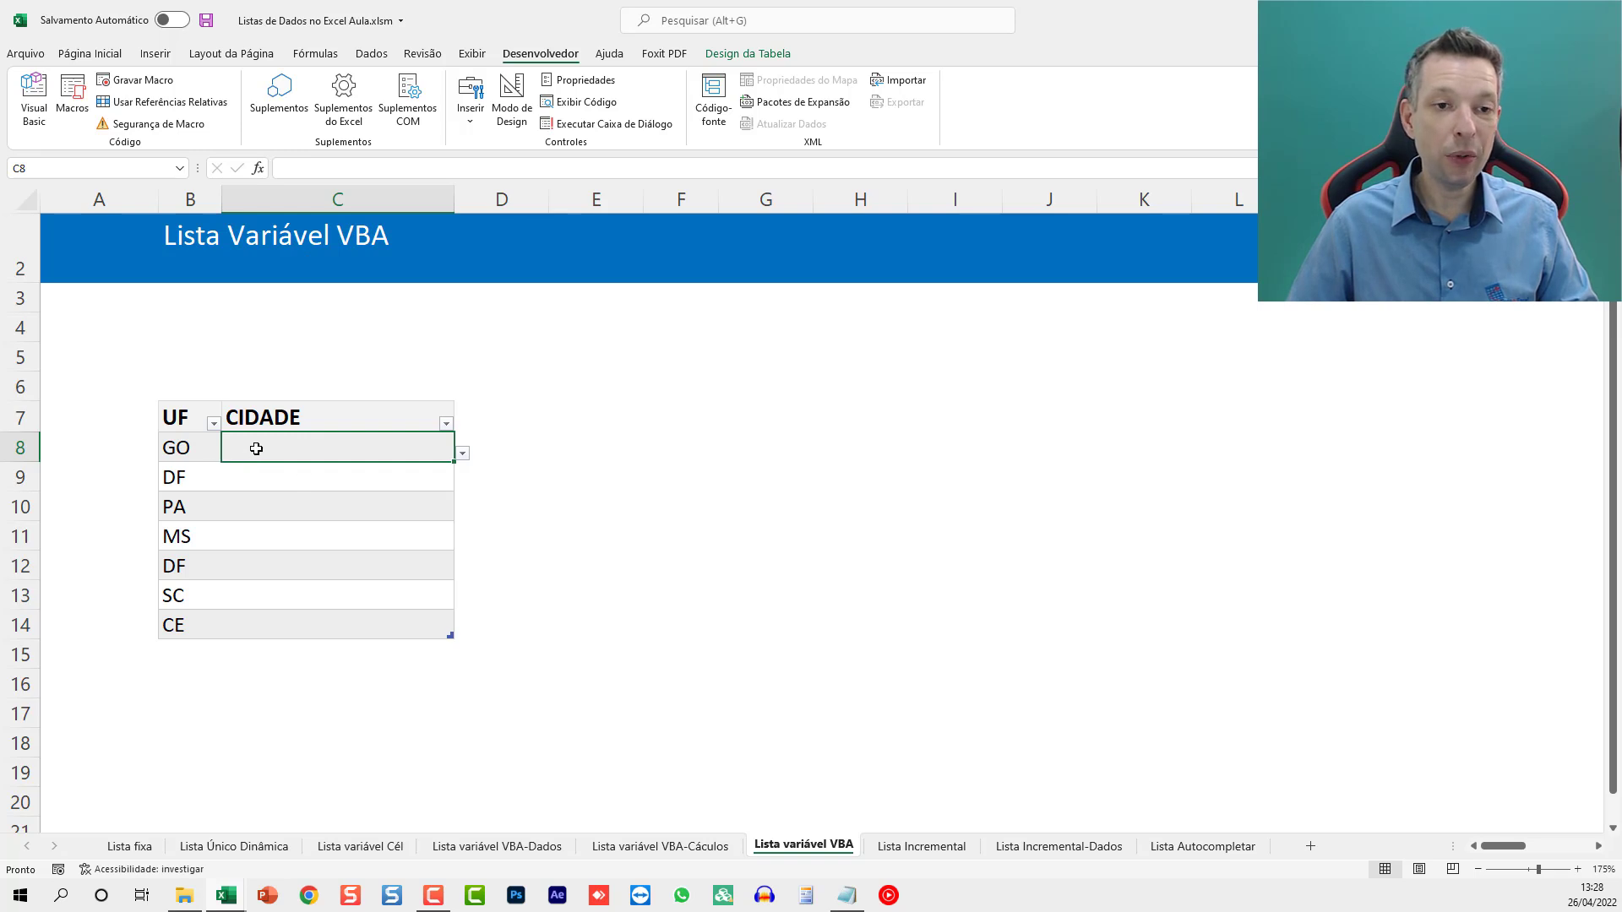
left_click(206, 449)
left_click(242, 449)
left_click(196, 448)
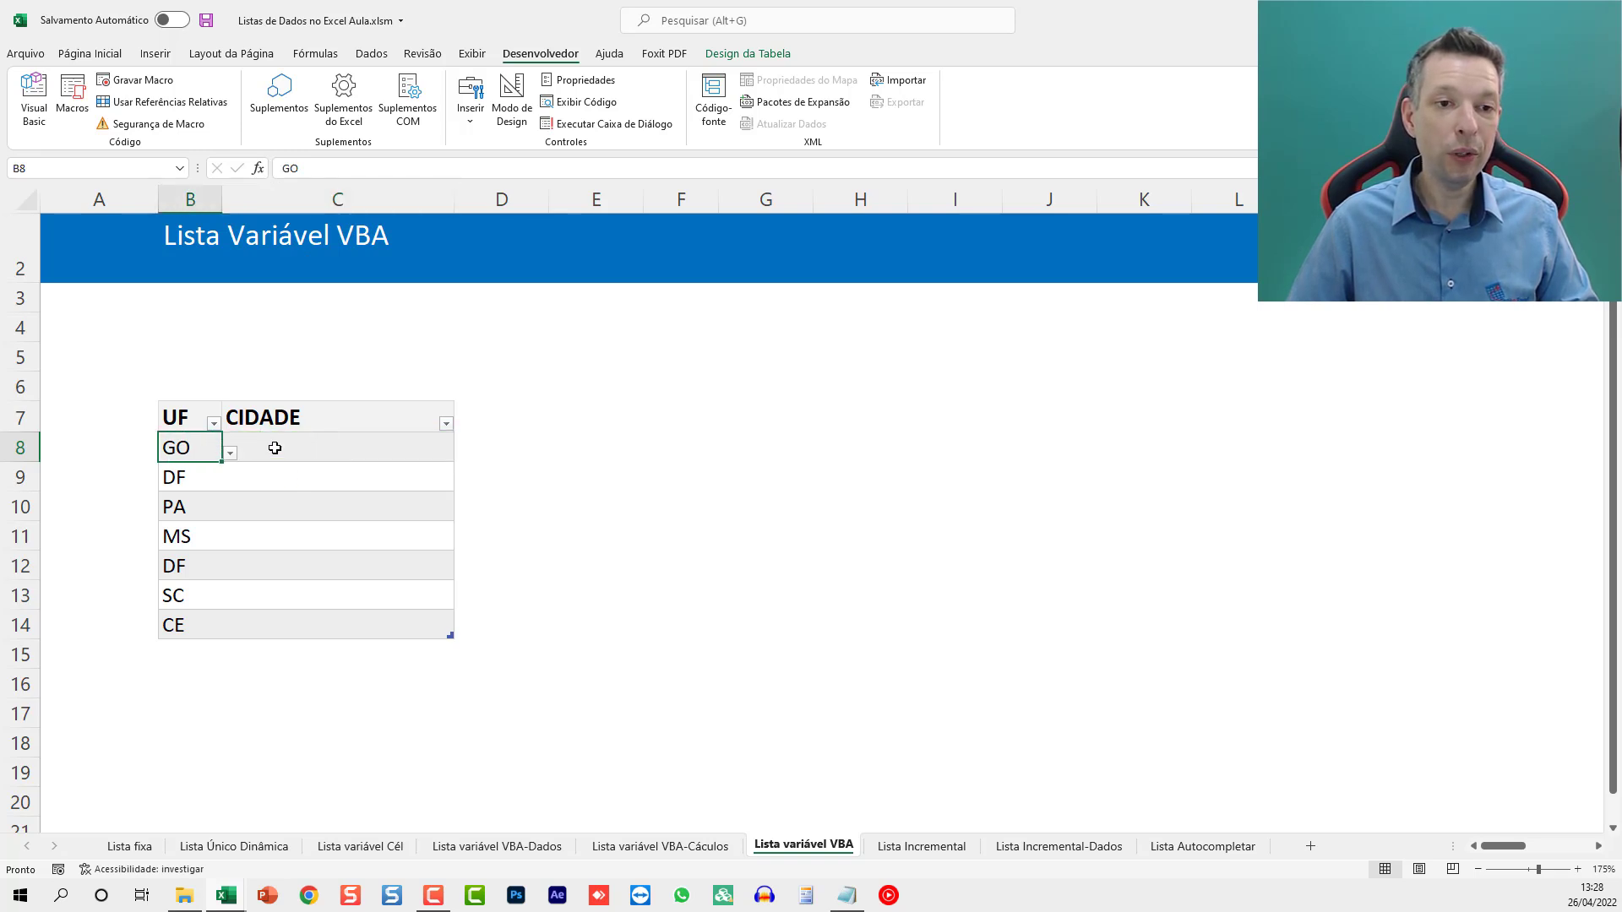
left_click(660, 846)
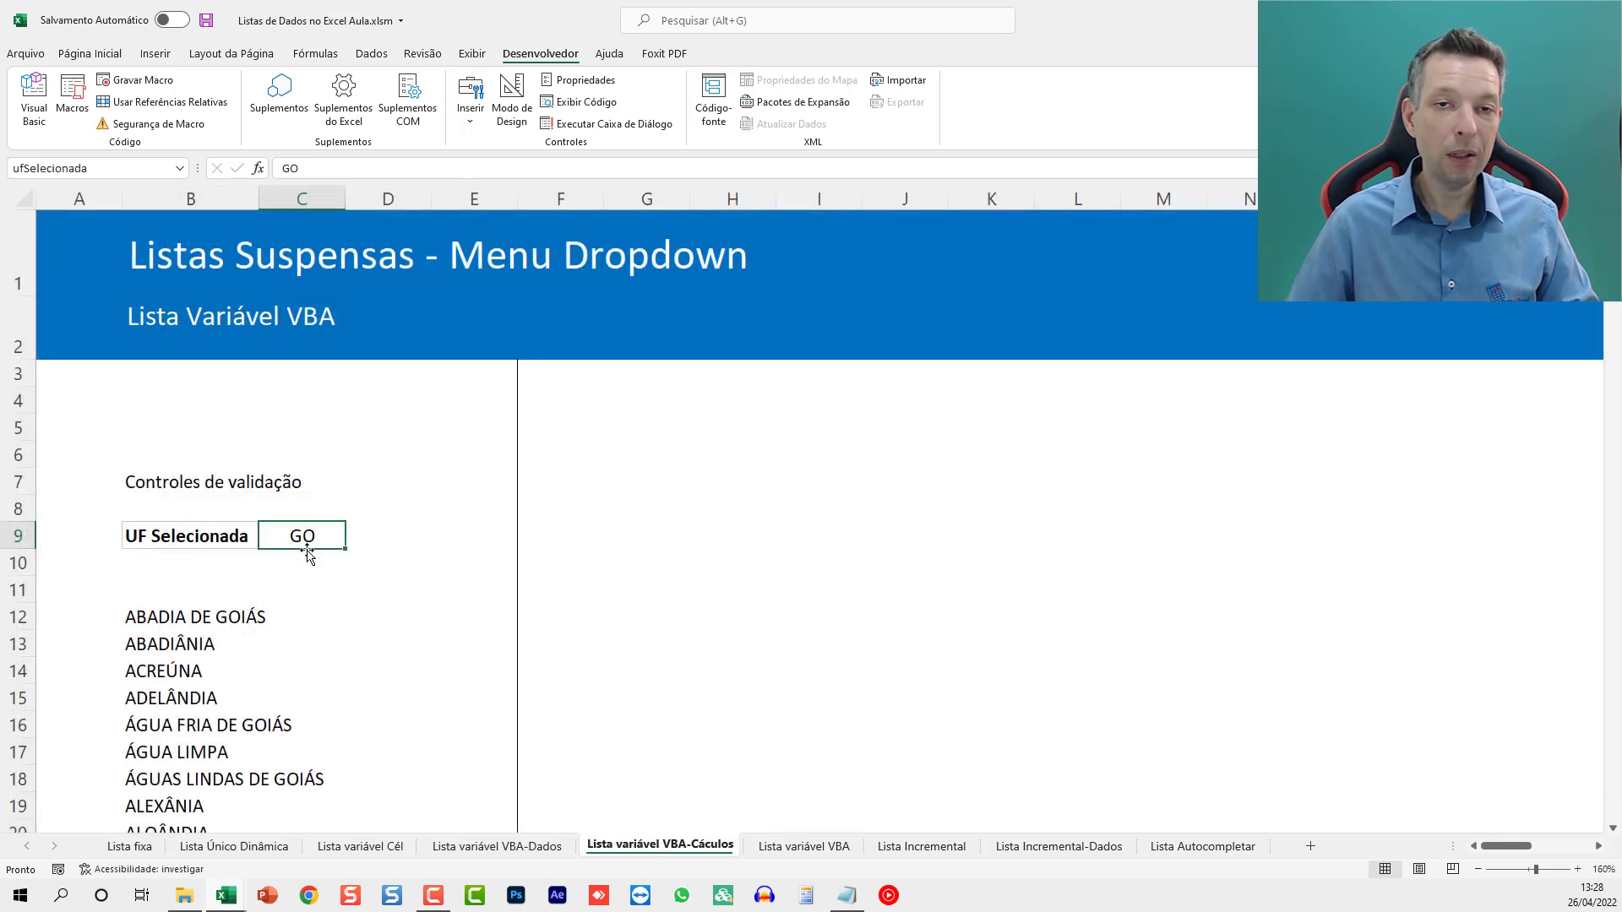
left_click(801, 847)
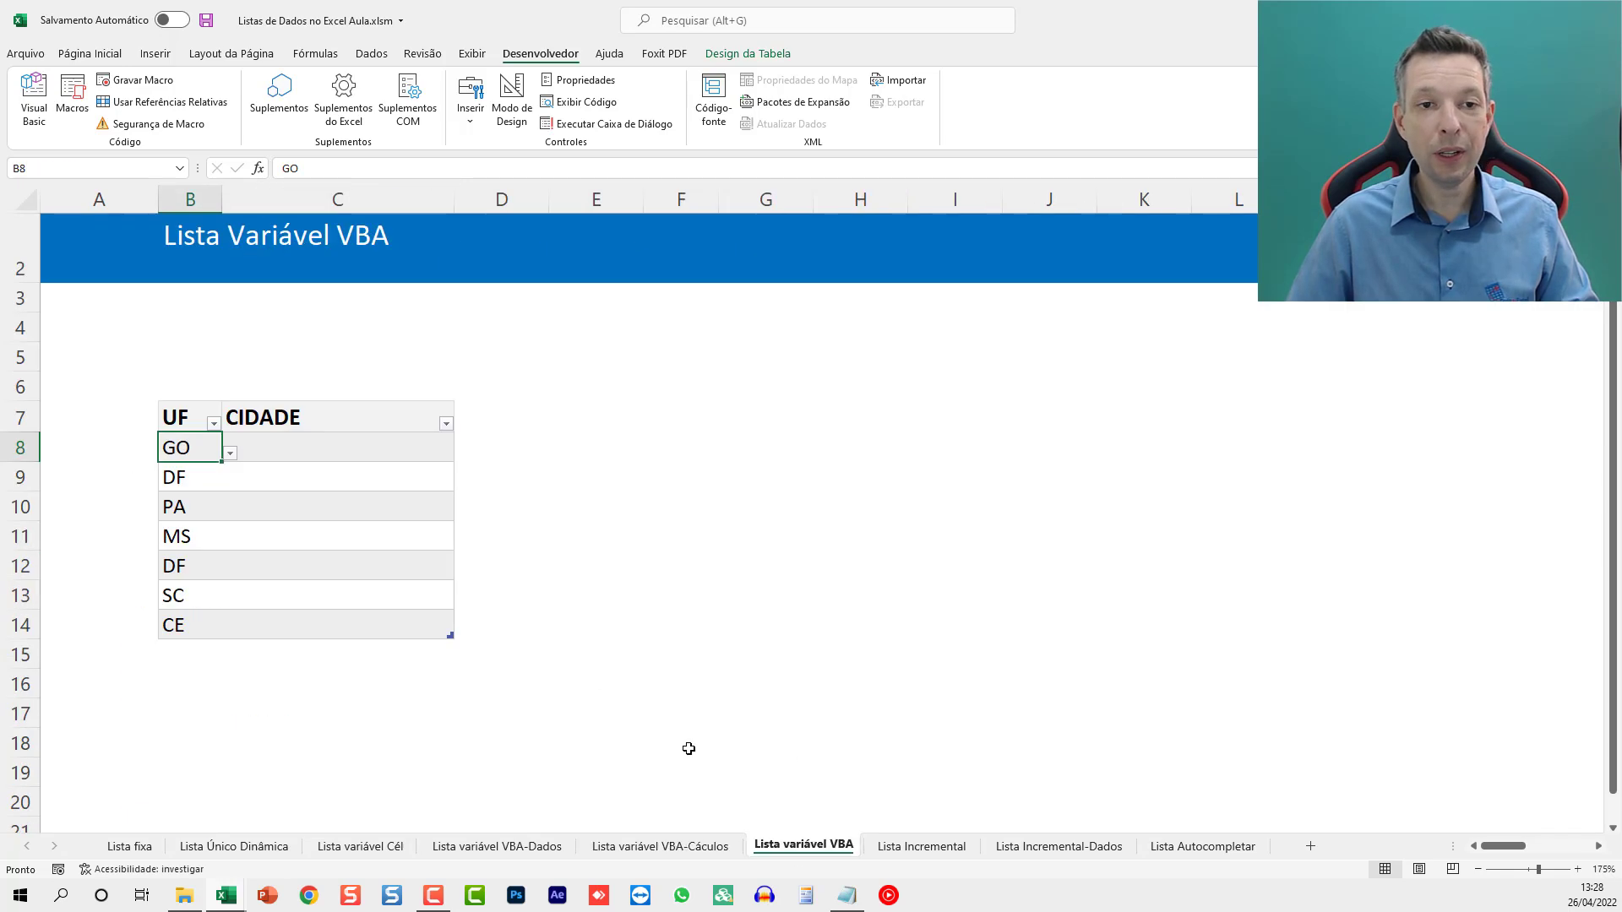
Step: Copy DF from B9 as a value into the ufSelecionada cell, and check the city dropdown in C9 of Lista variável VBA
left_click(207, 478)
key("ctrl+c")
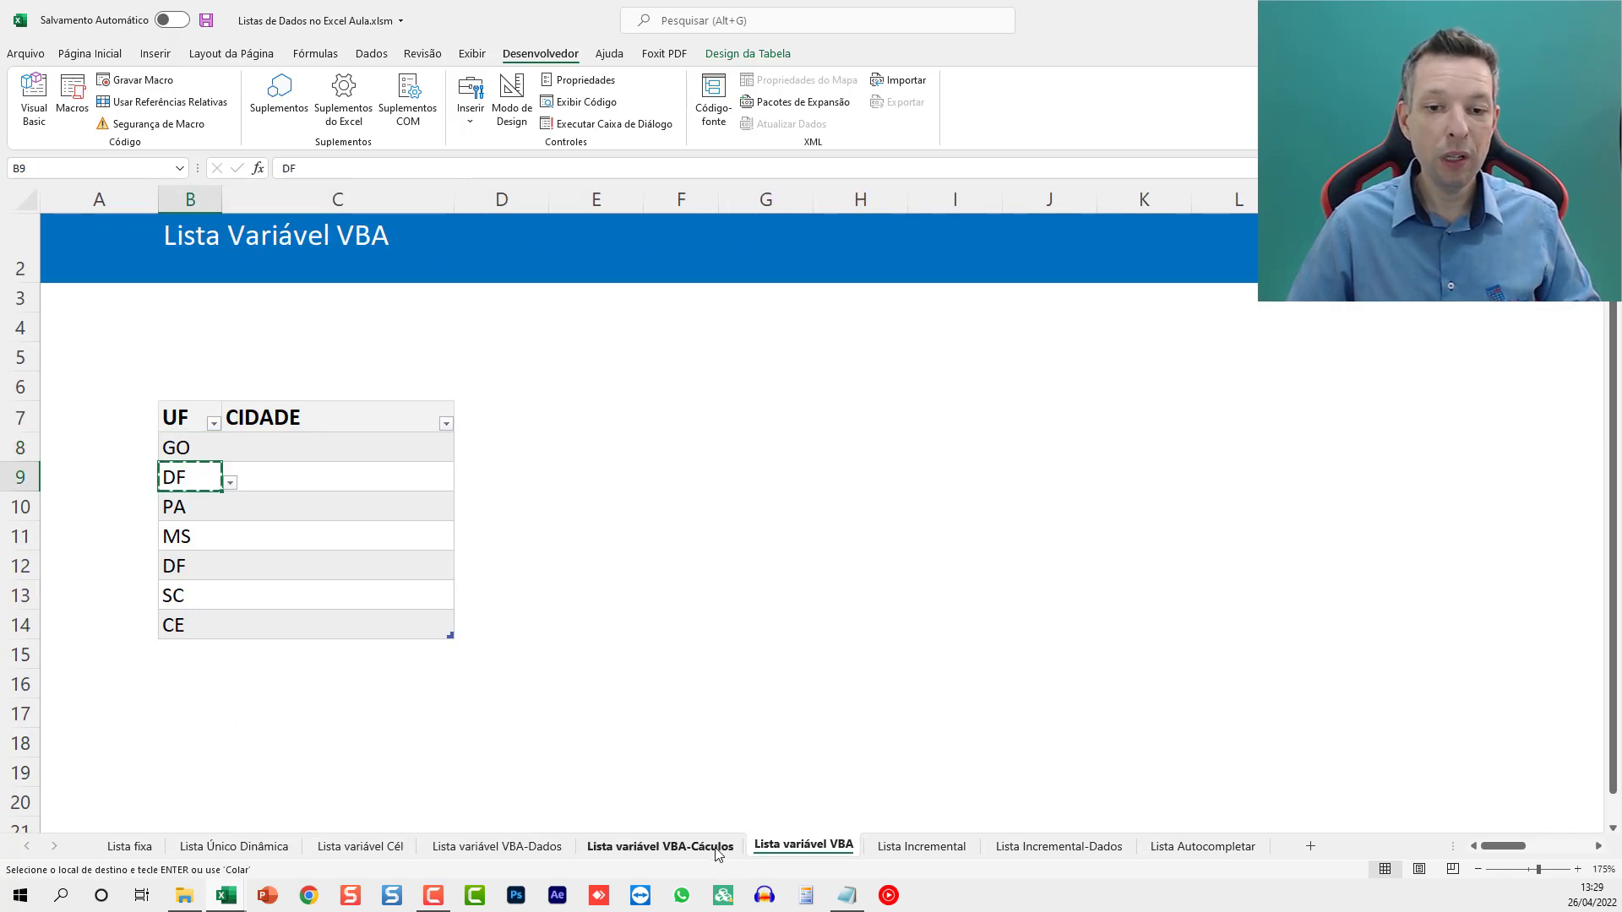
left_click(719, 855)
left_click(304, 535)
right_click(305, 541)
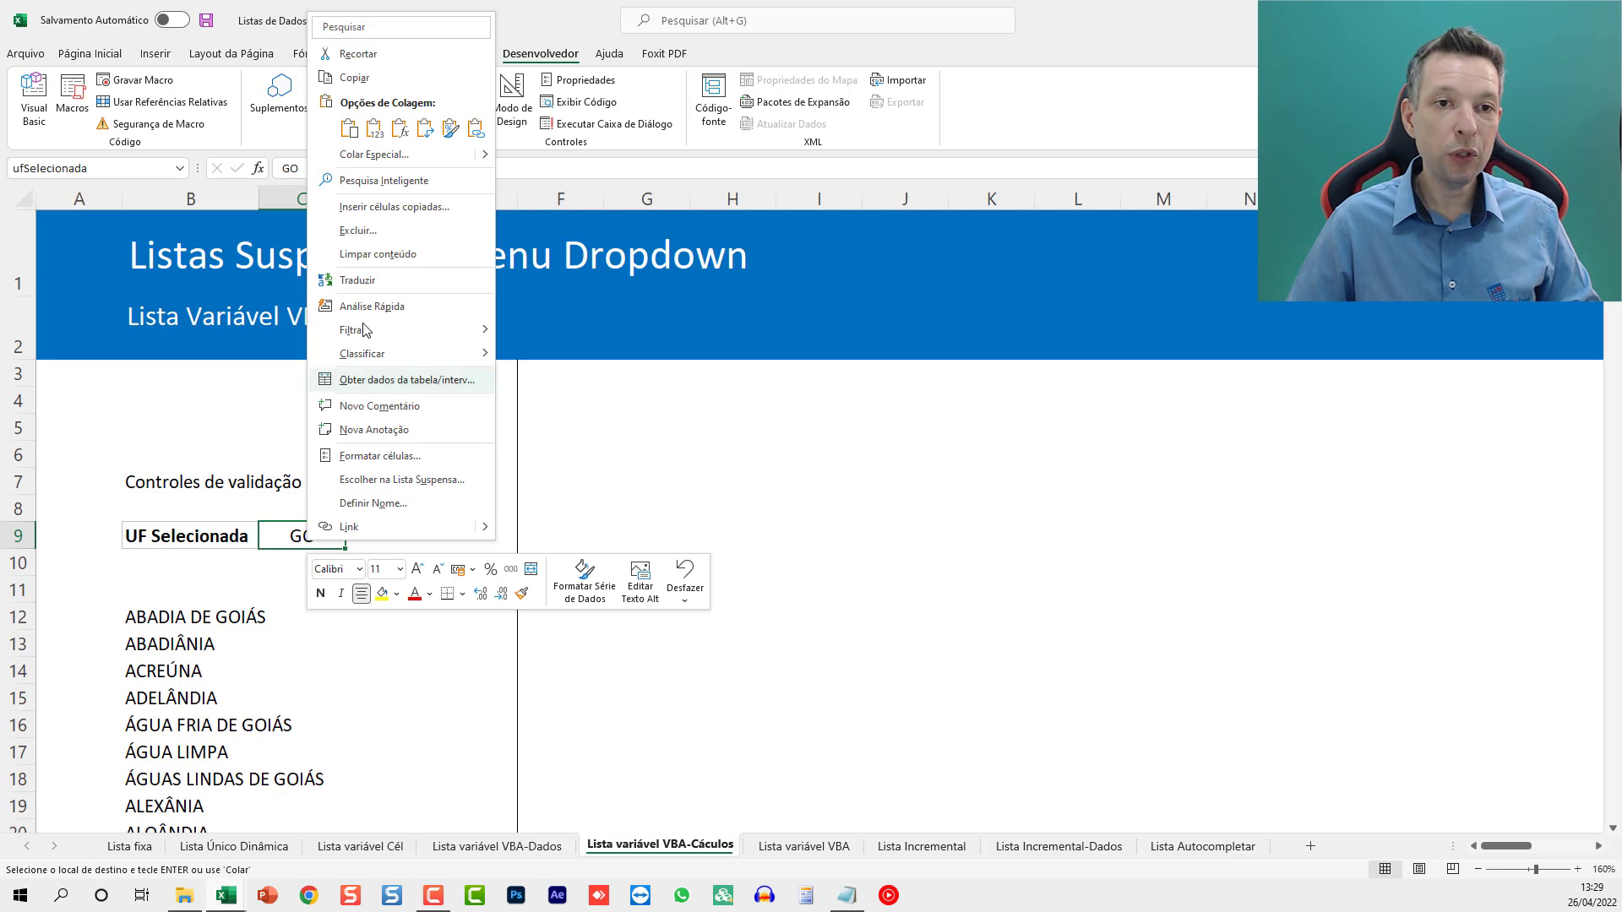
left_click(372, 131)
left_click(803, 847)
left_click(409, 478)
left_click(463, 482)
left_click(463, 483)
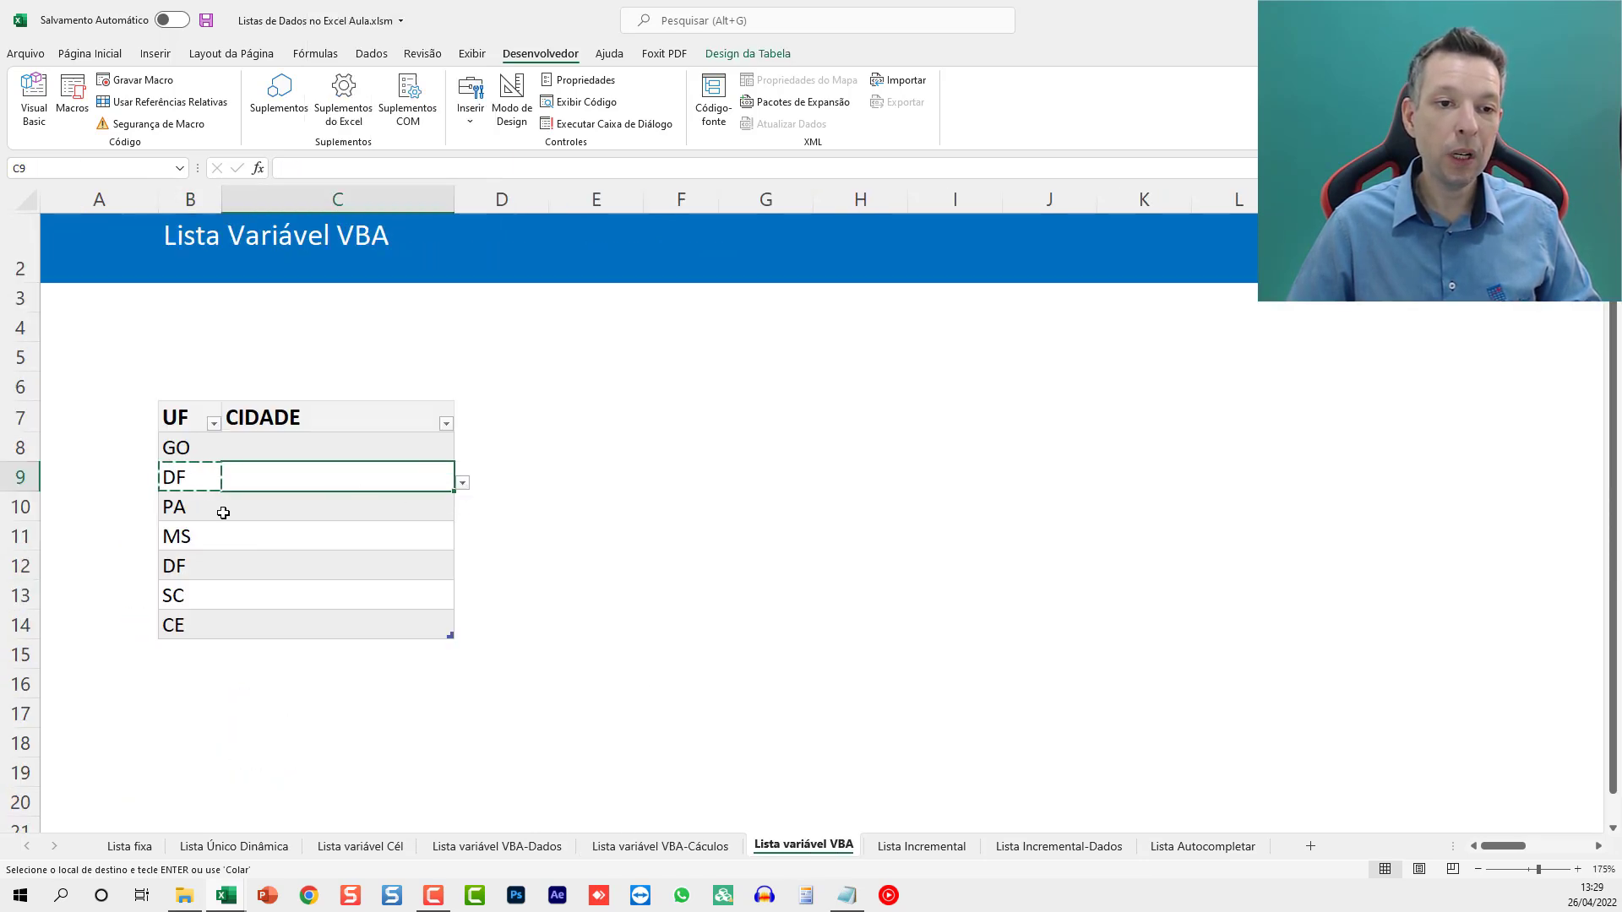
Step: Copy PA from B10 as a value into the ufSelecionada cell, and check the city dropdown in C10 of Lista variável VBA
left_click(182, 509)
key("ctrl+c")
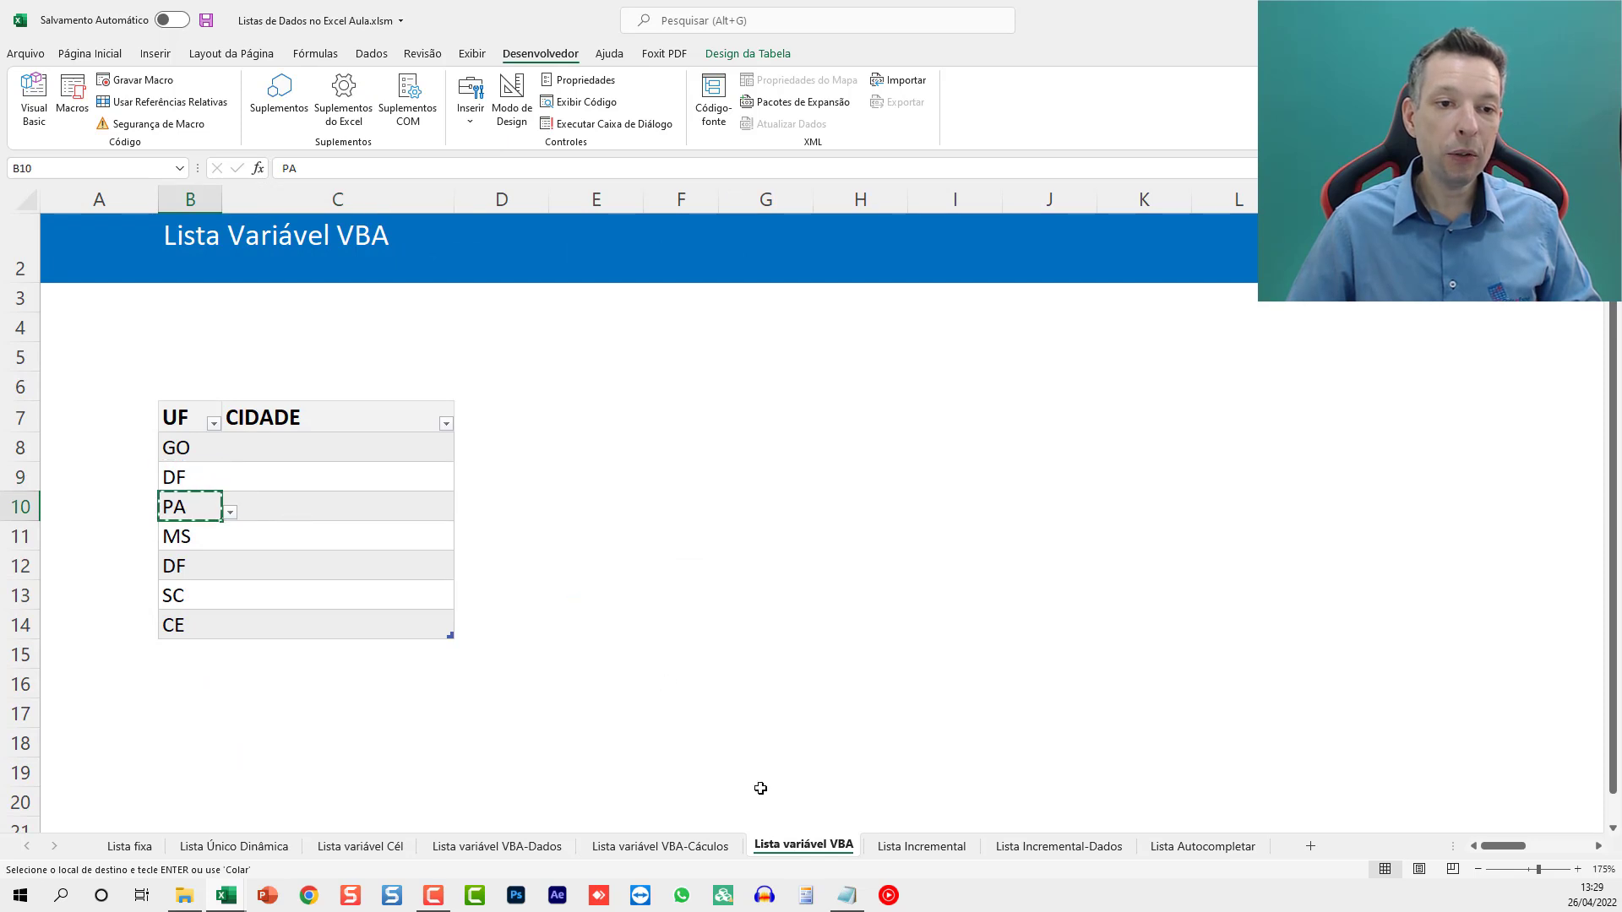
left_click(700, 847)
left_click(304, 535)
right_click(304, 537)
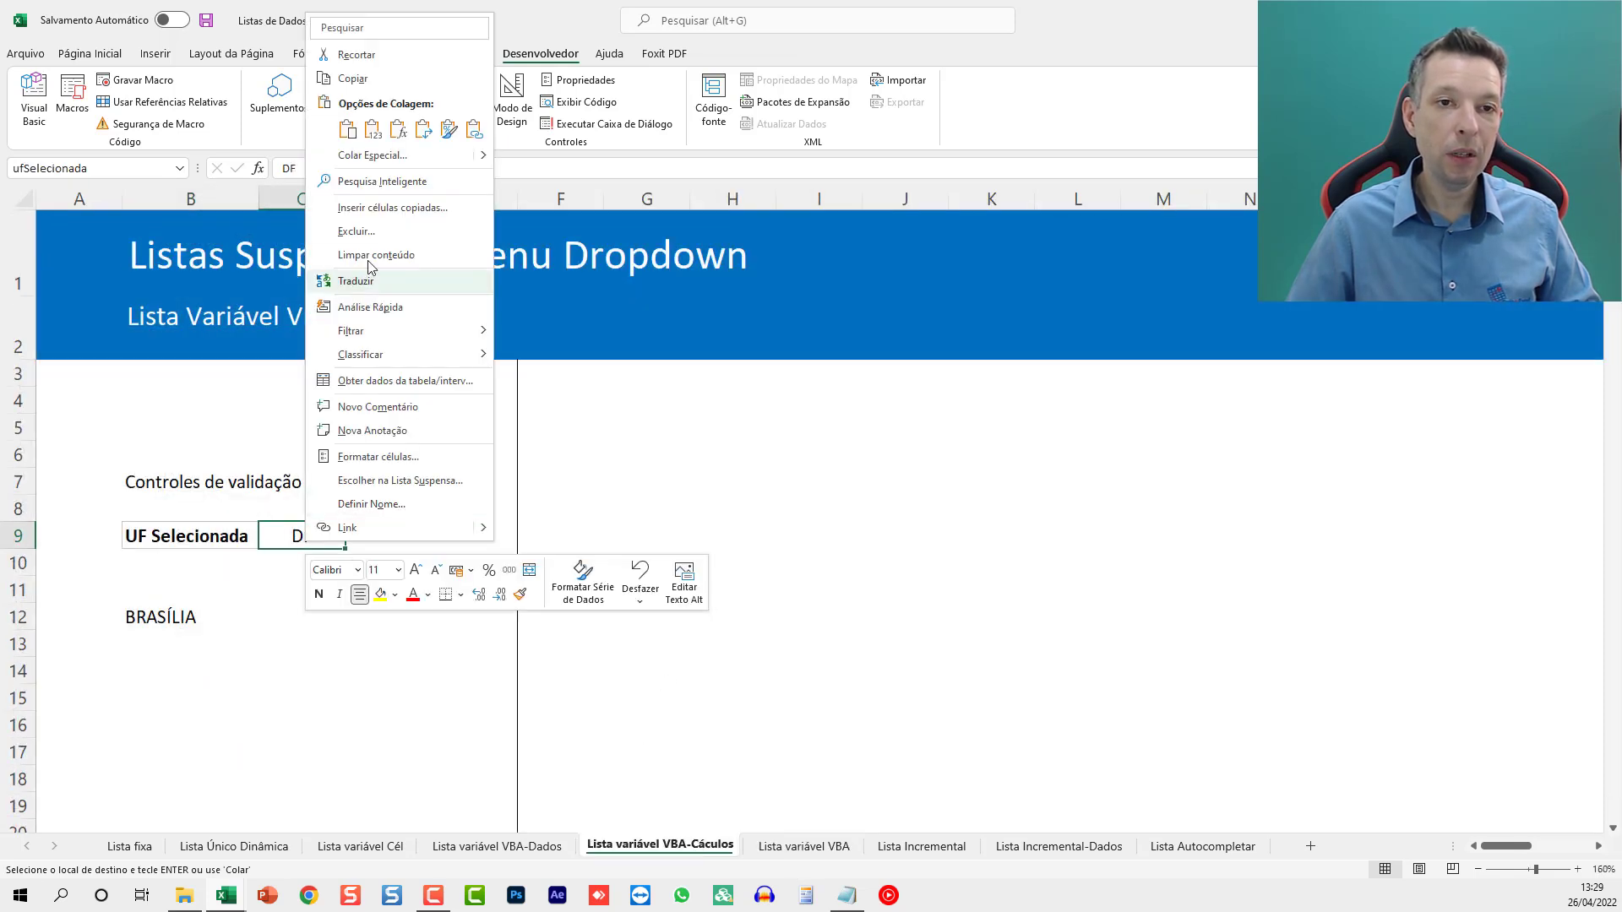
left_click(372, 129)
left_click(803, 846)
left_click(380, 506)
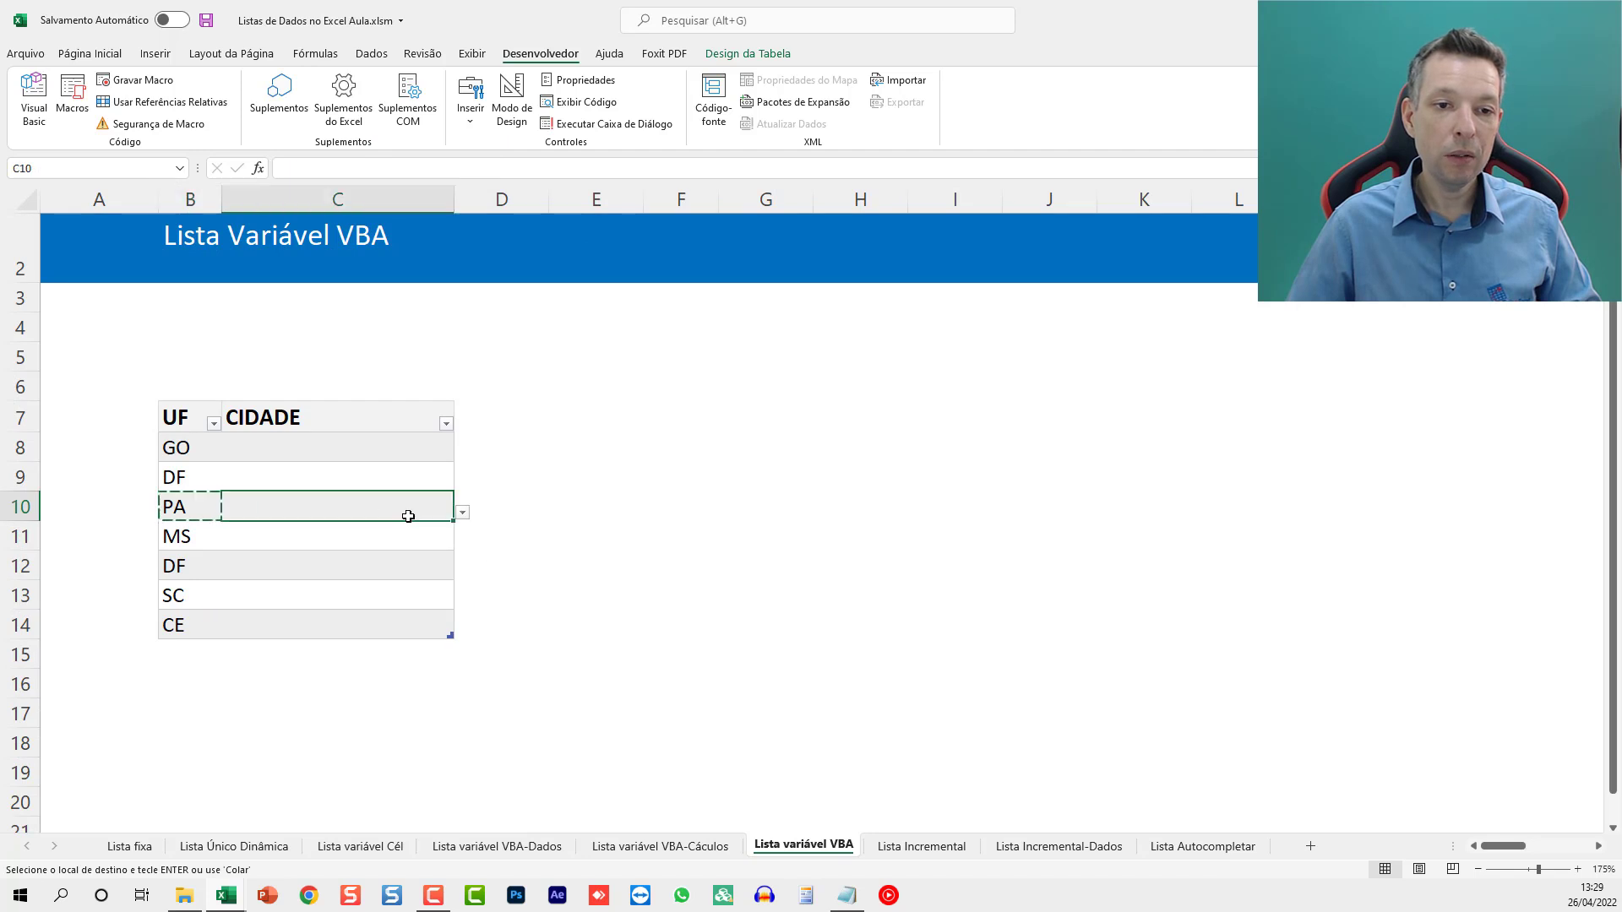
left_click(462, 512)
left_click(462, 512)
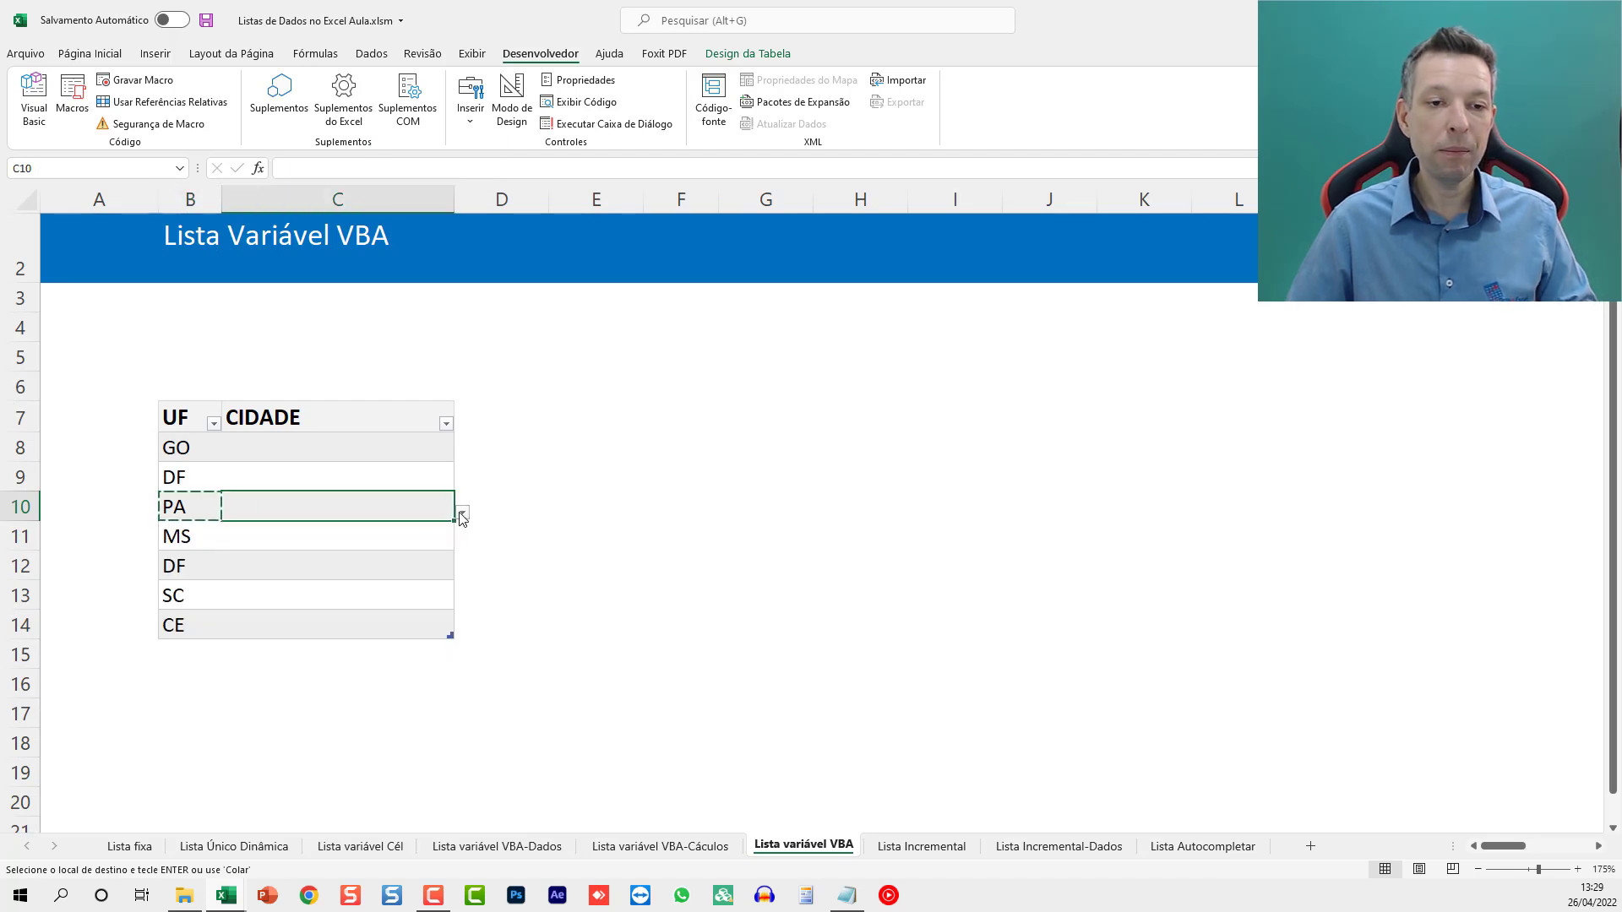
left_click(322, 450)
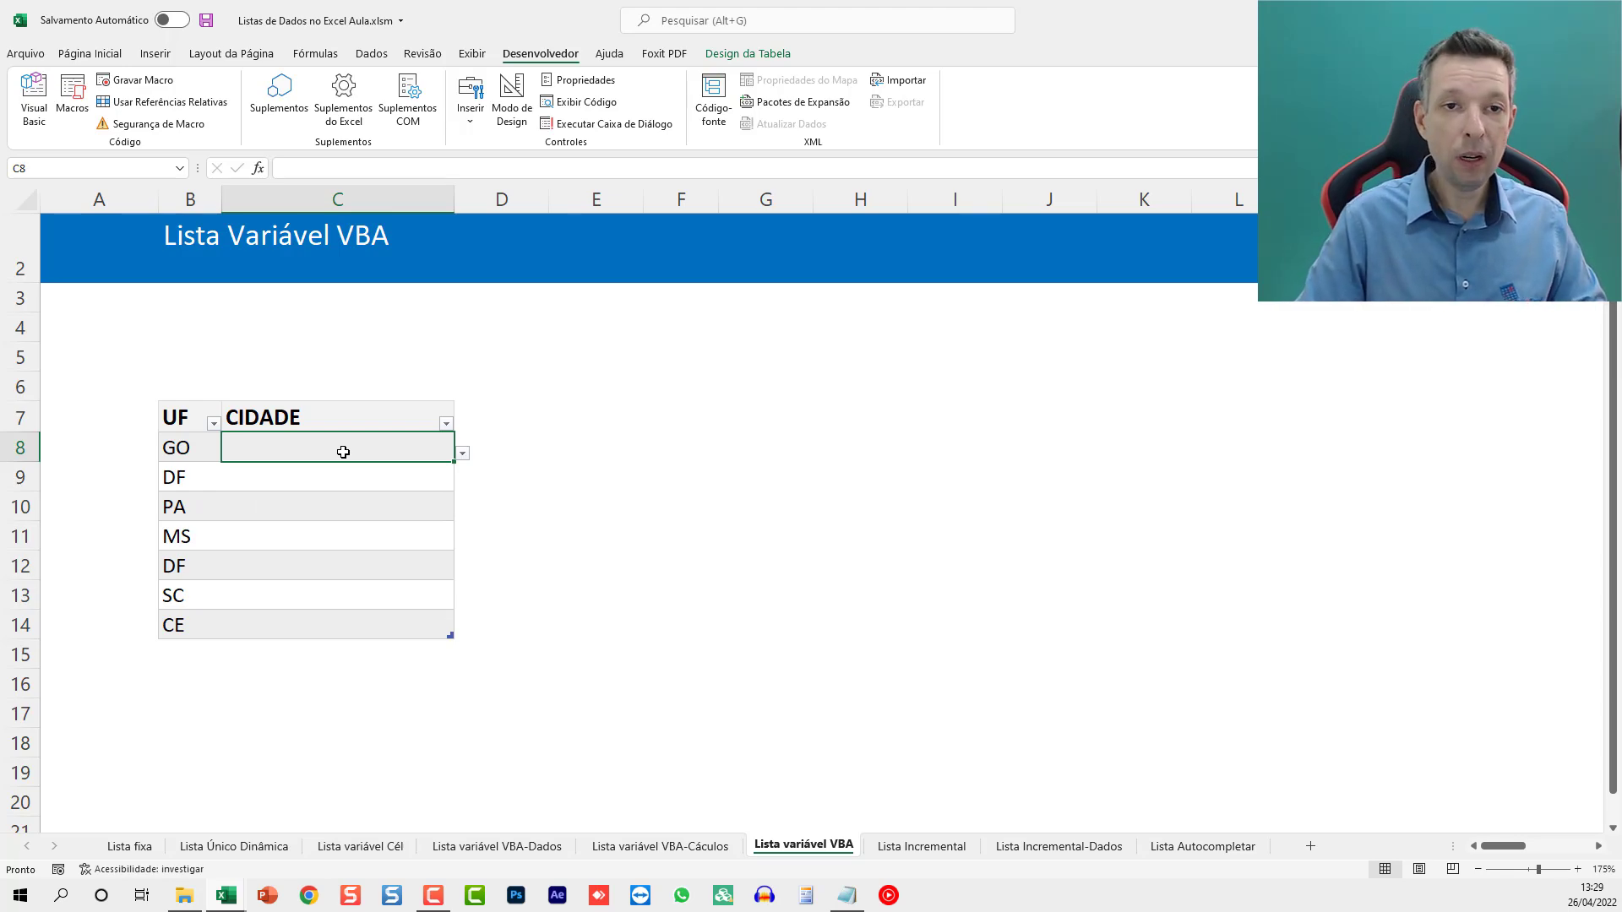
Step: Write an If Target.Column = 3 Then … End If block with an empty line inside the Worksheet_SelectionChange procedure
key("alt+F11")
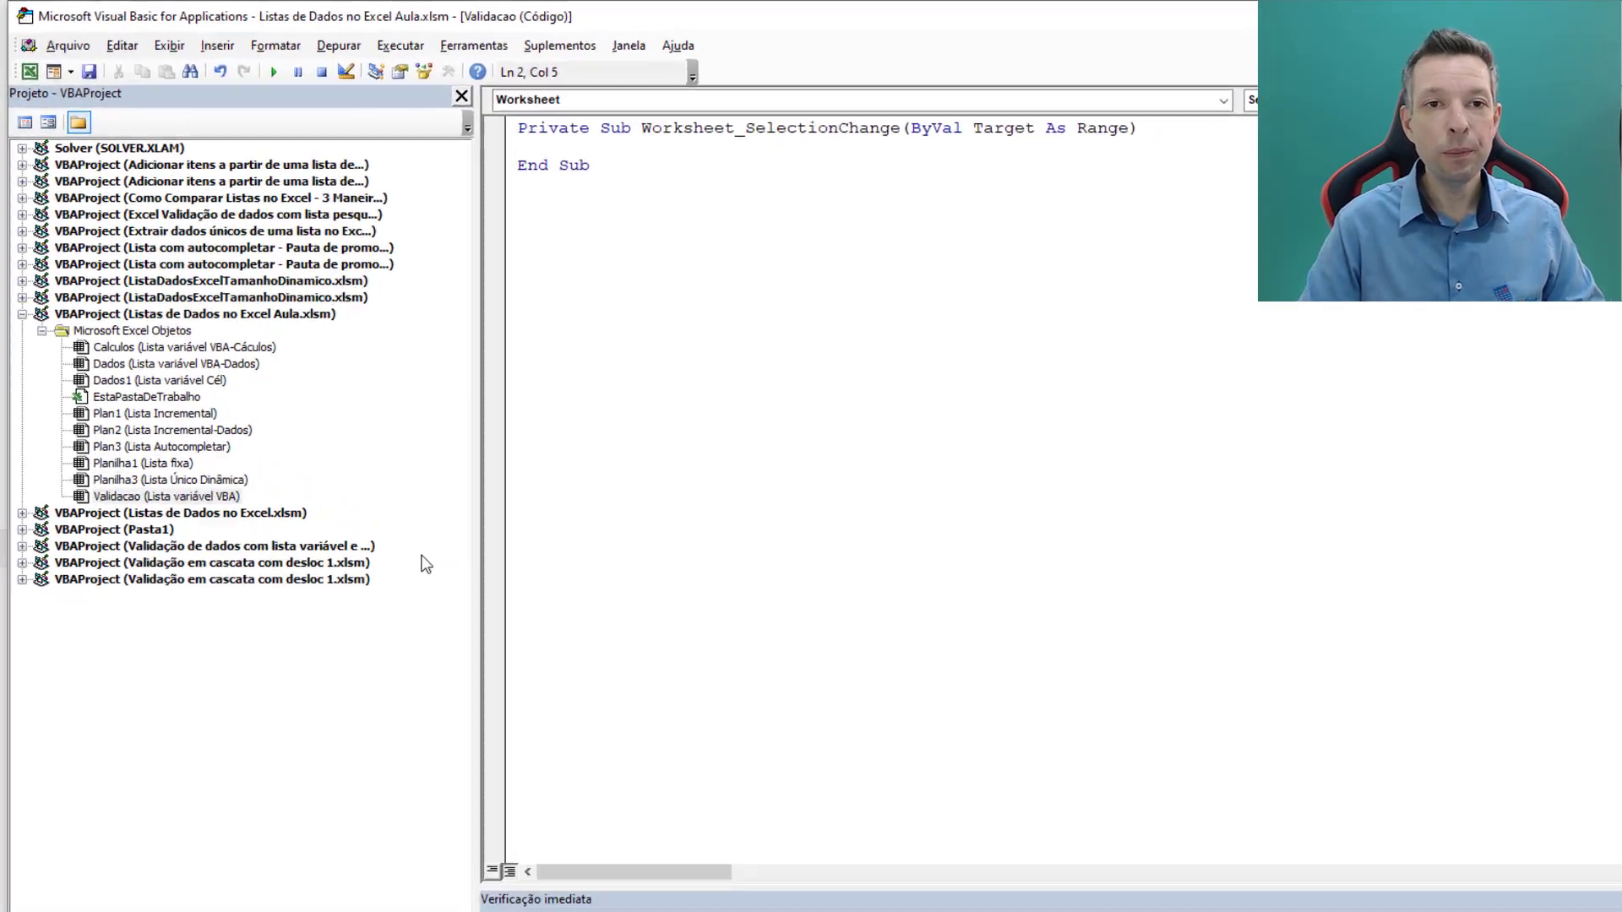
type("iff")
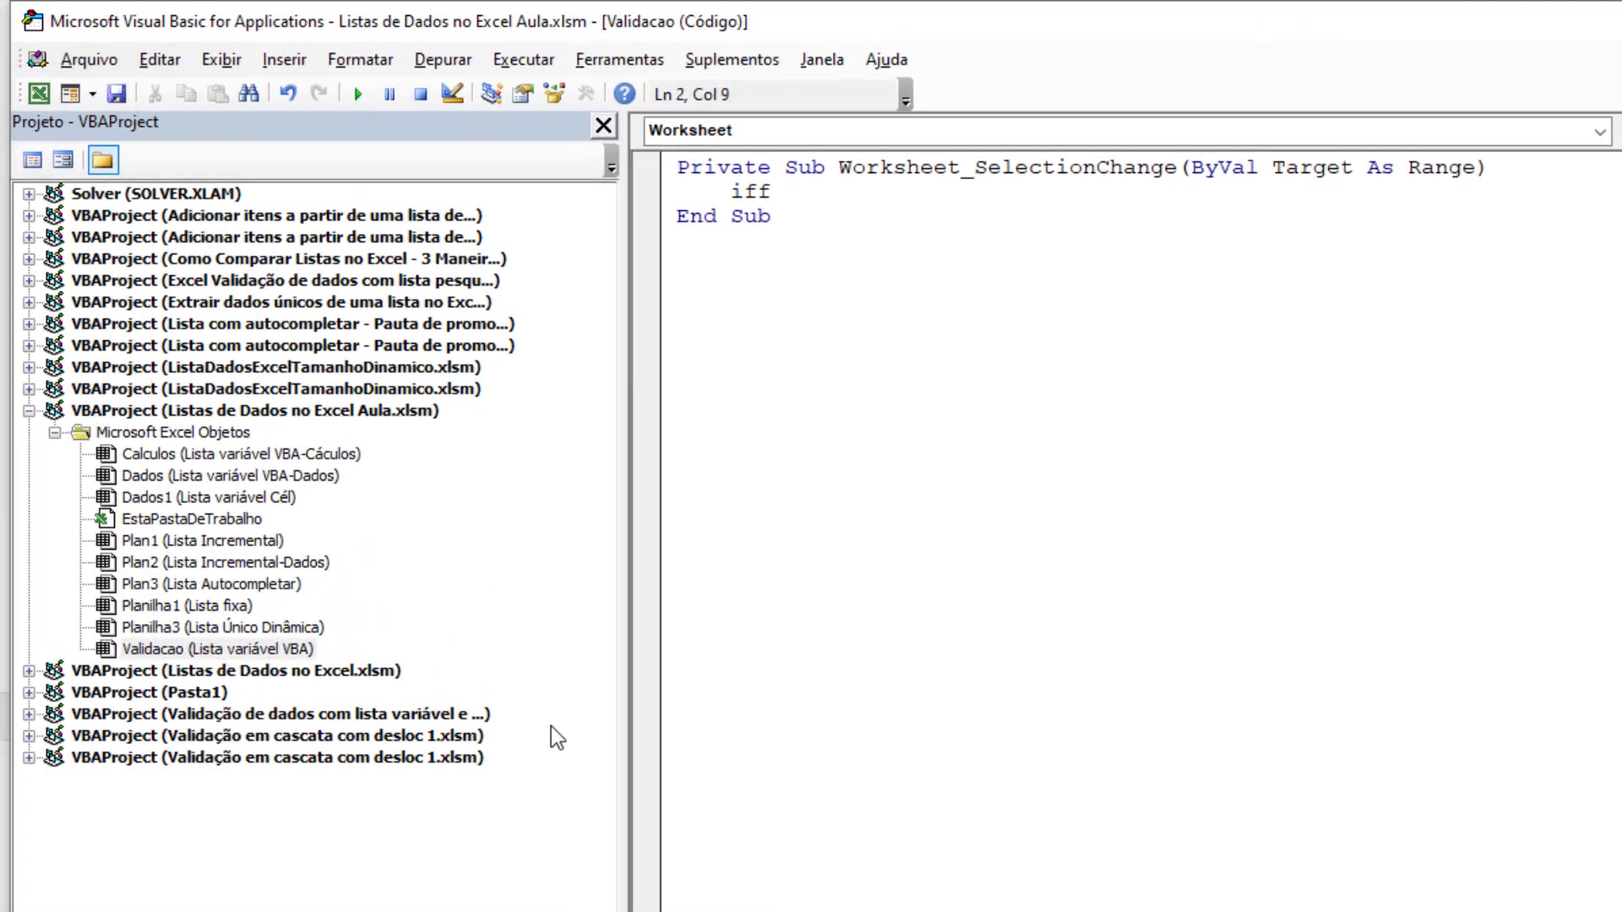
key("BackSpace")
key("BackSpace")
type("target.")
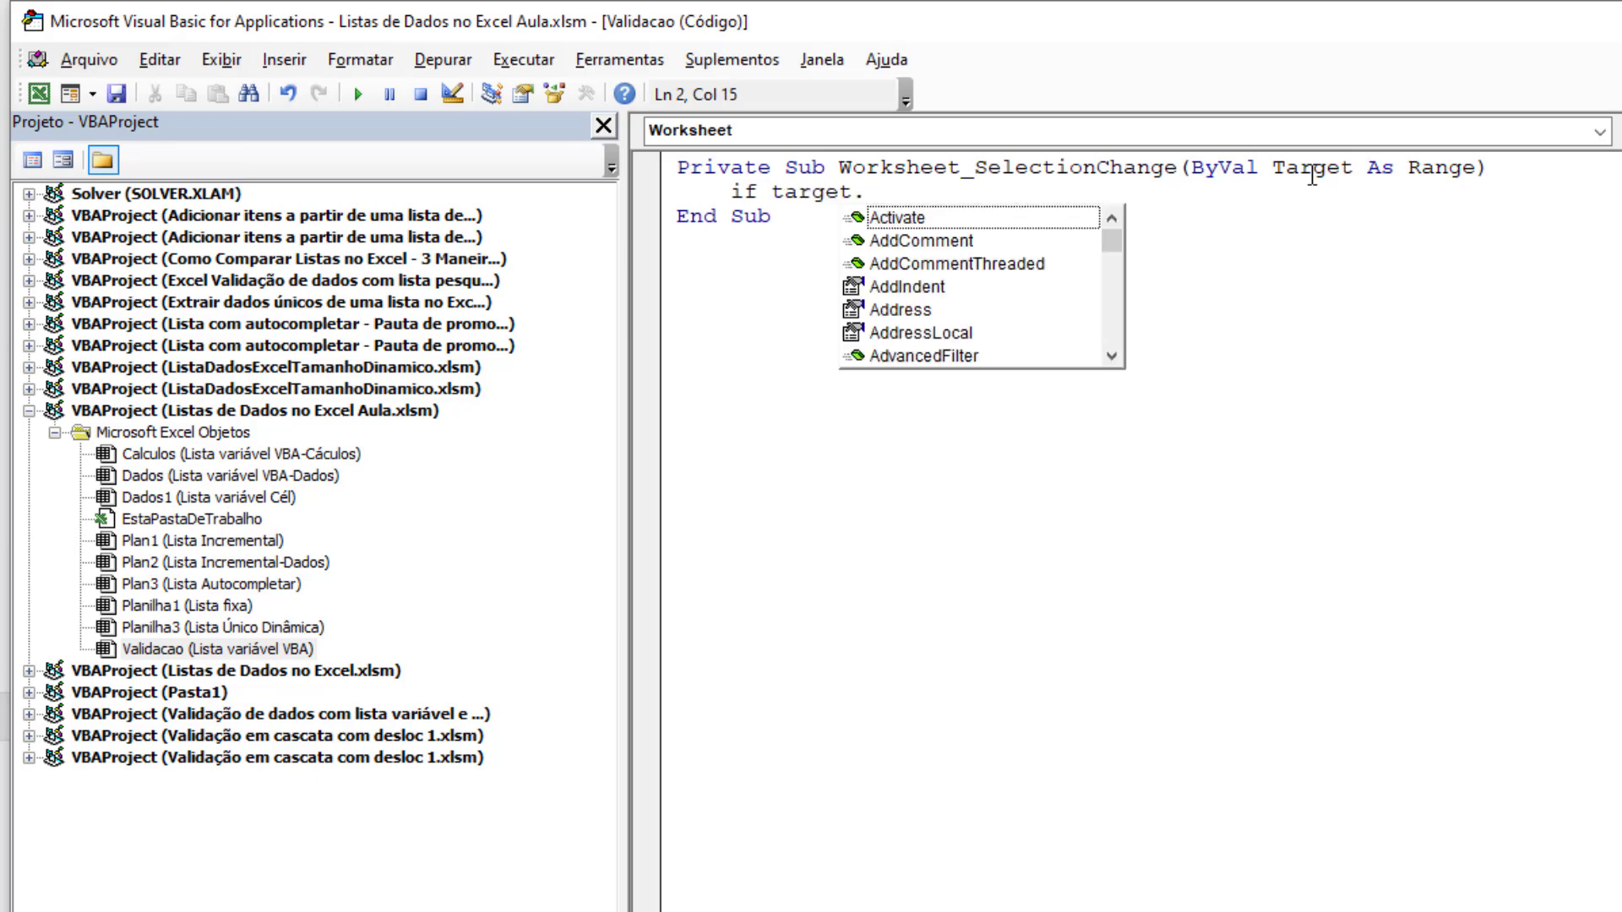
type("col")
key("Tab")
type("= 3")
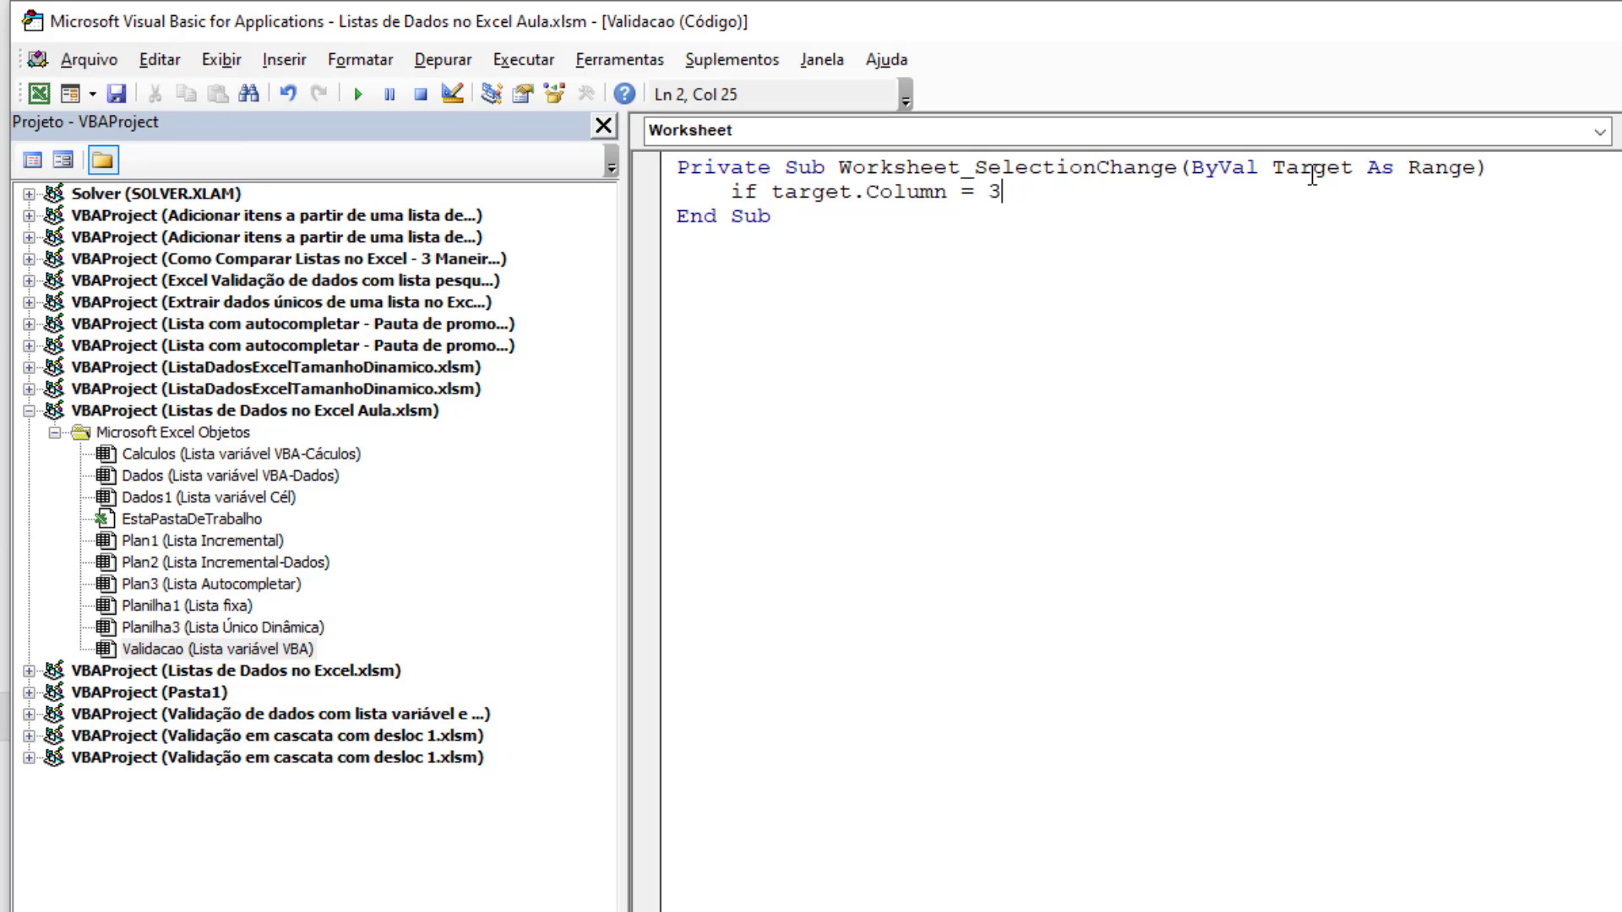
type("then")
key("Return")
key("Return")
type("end if")
key("Up")
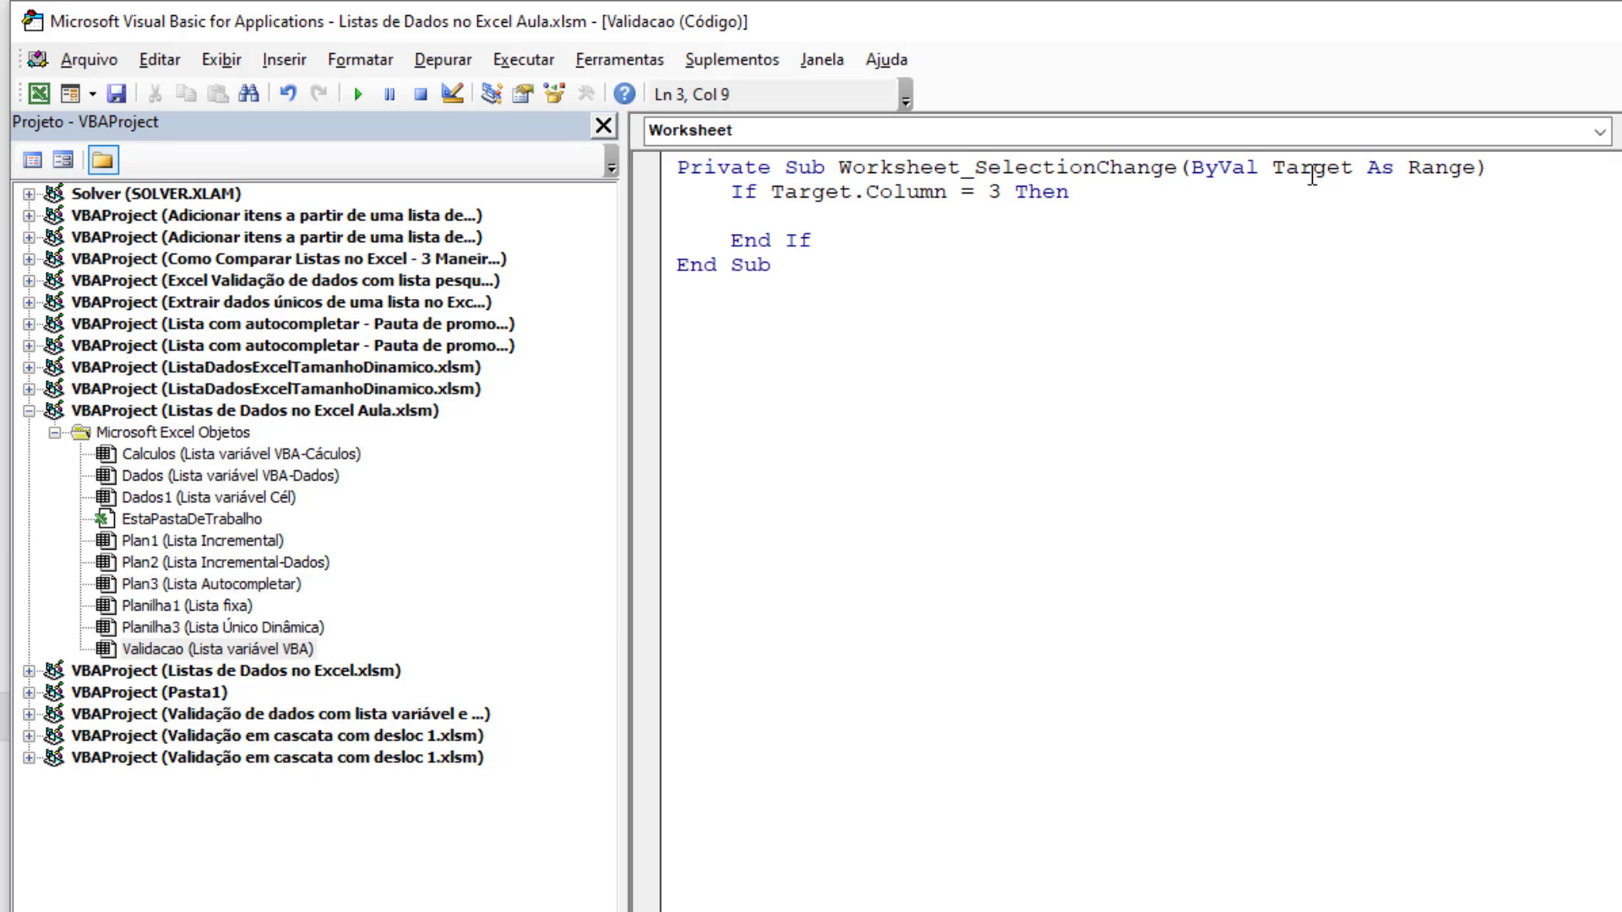
Step: Examine the Calculos (Lista variável VBA-Cáculos) sheet object and its code module, and return to the Validacao code
left_click(269, 459)
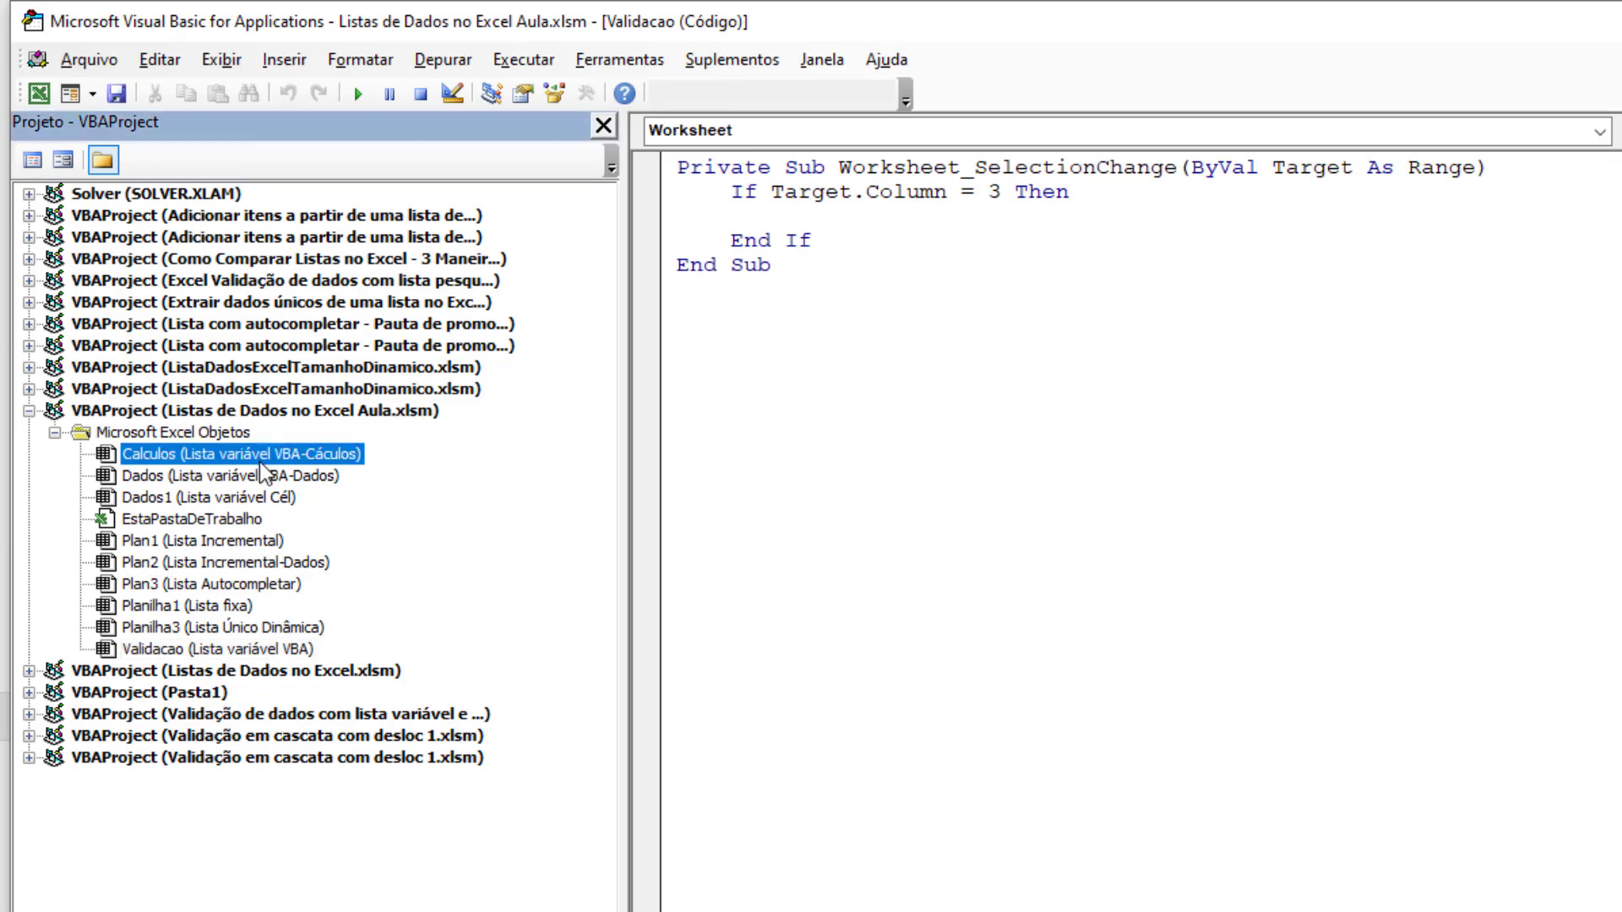
double_click(152, 460)
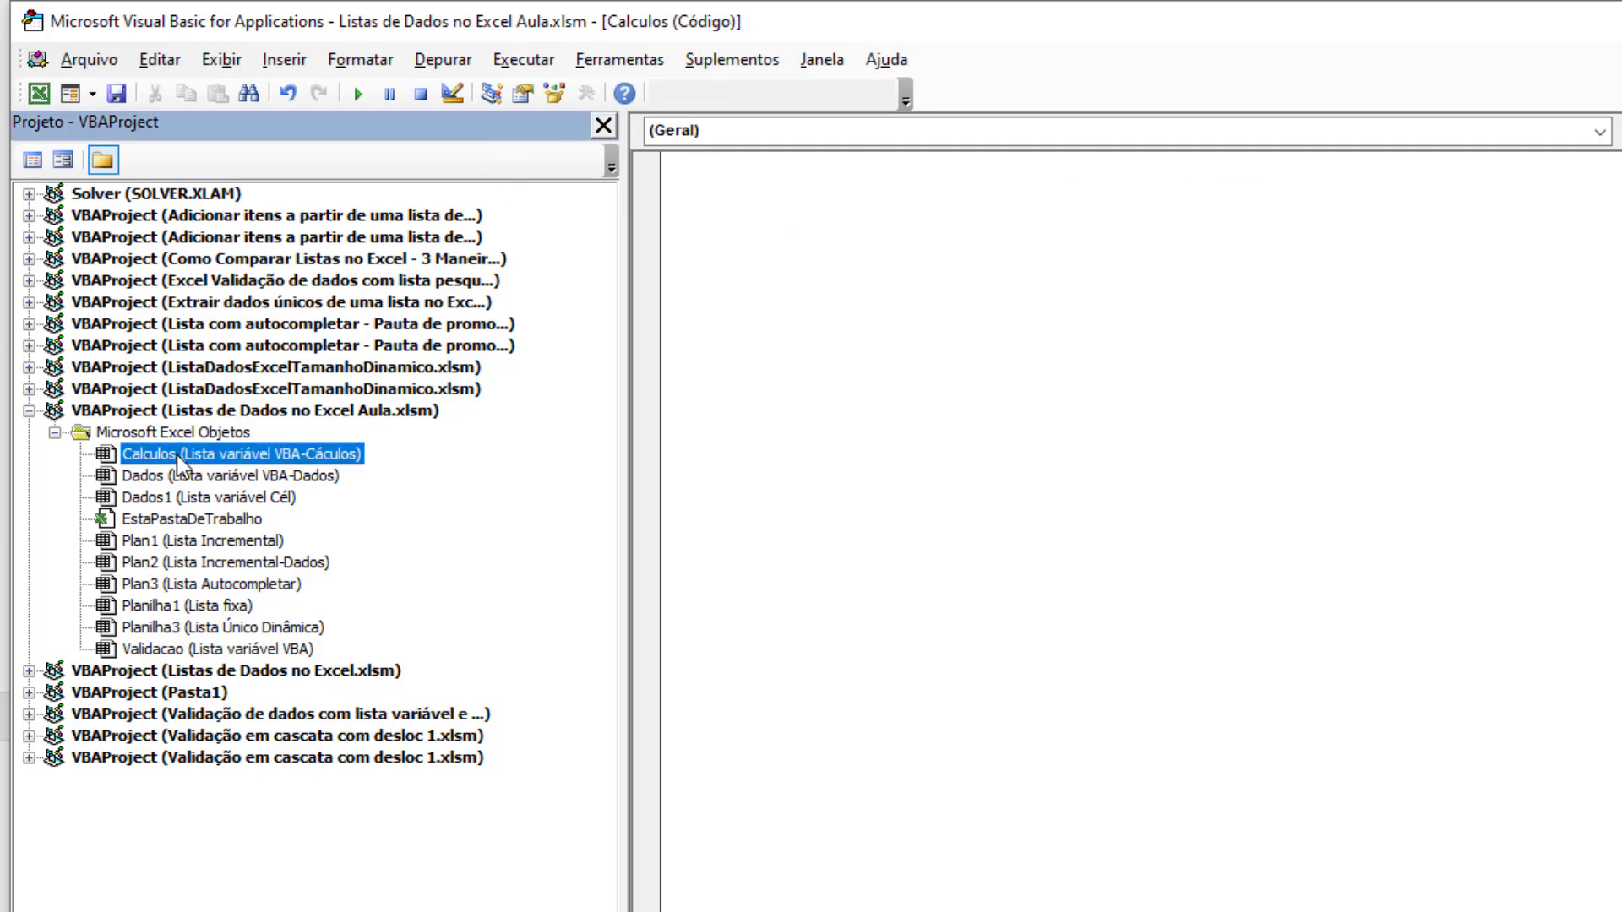
left_click(518, 103)
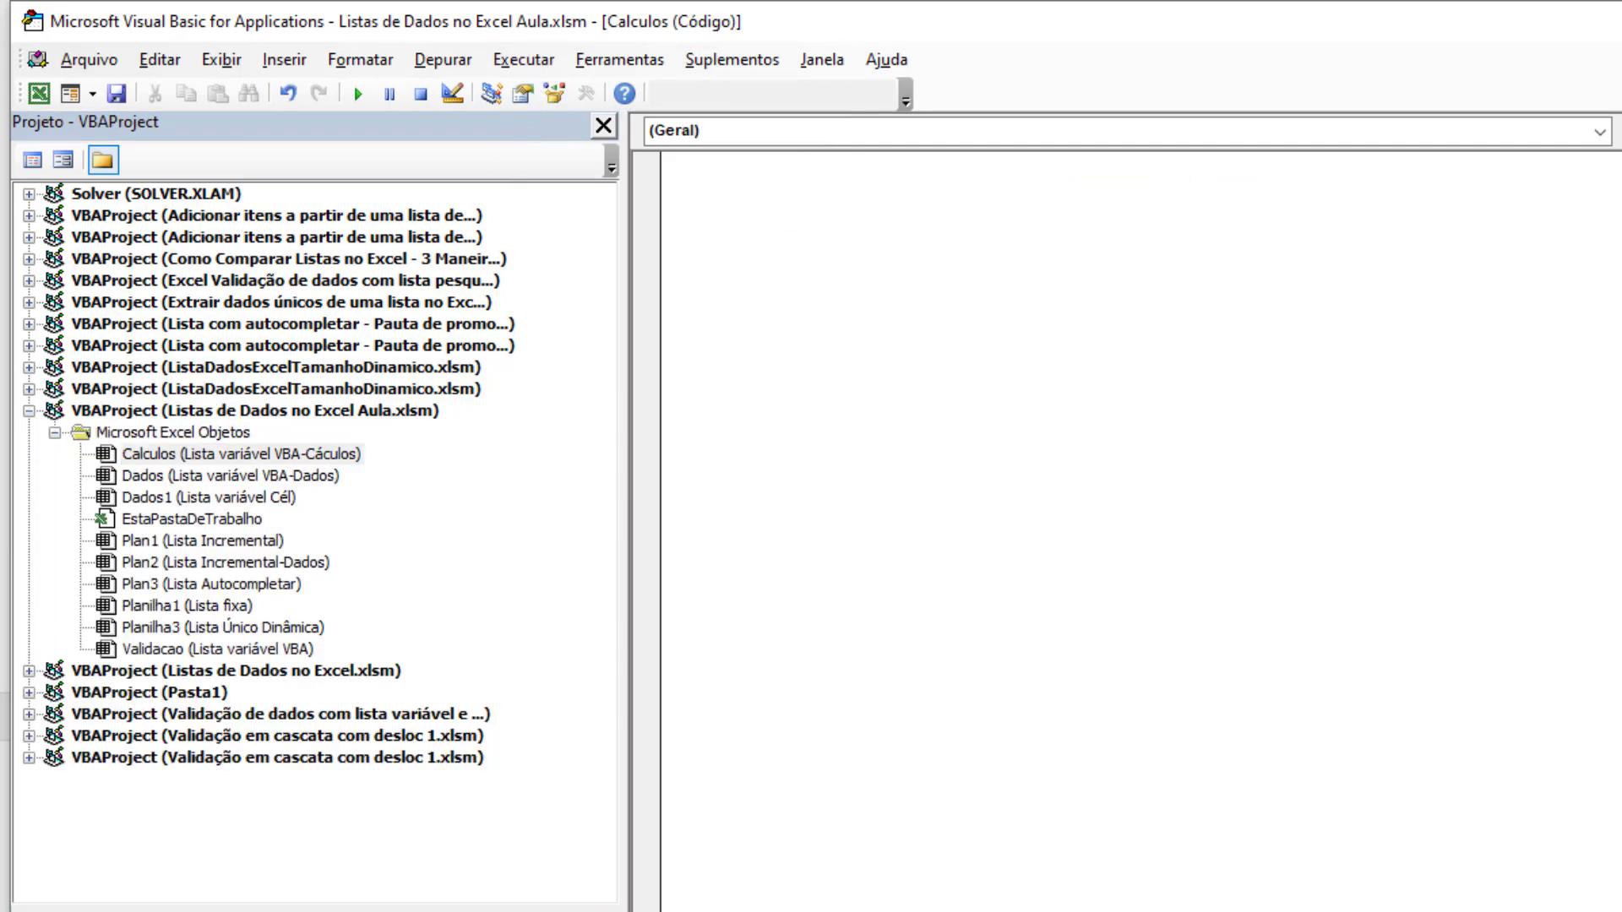
double_click(199, 649)
Step: Add the reference Calculos.Range("") with empty quotation marks inside the If block
type("calculo")
key("BackSpace")
key("BackSpace")
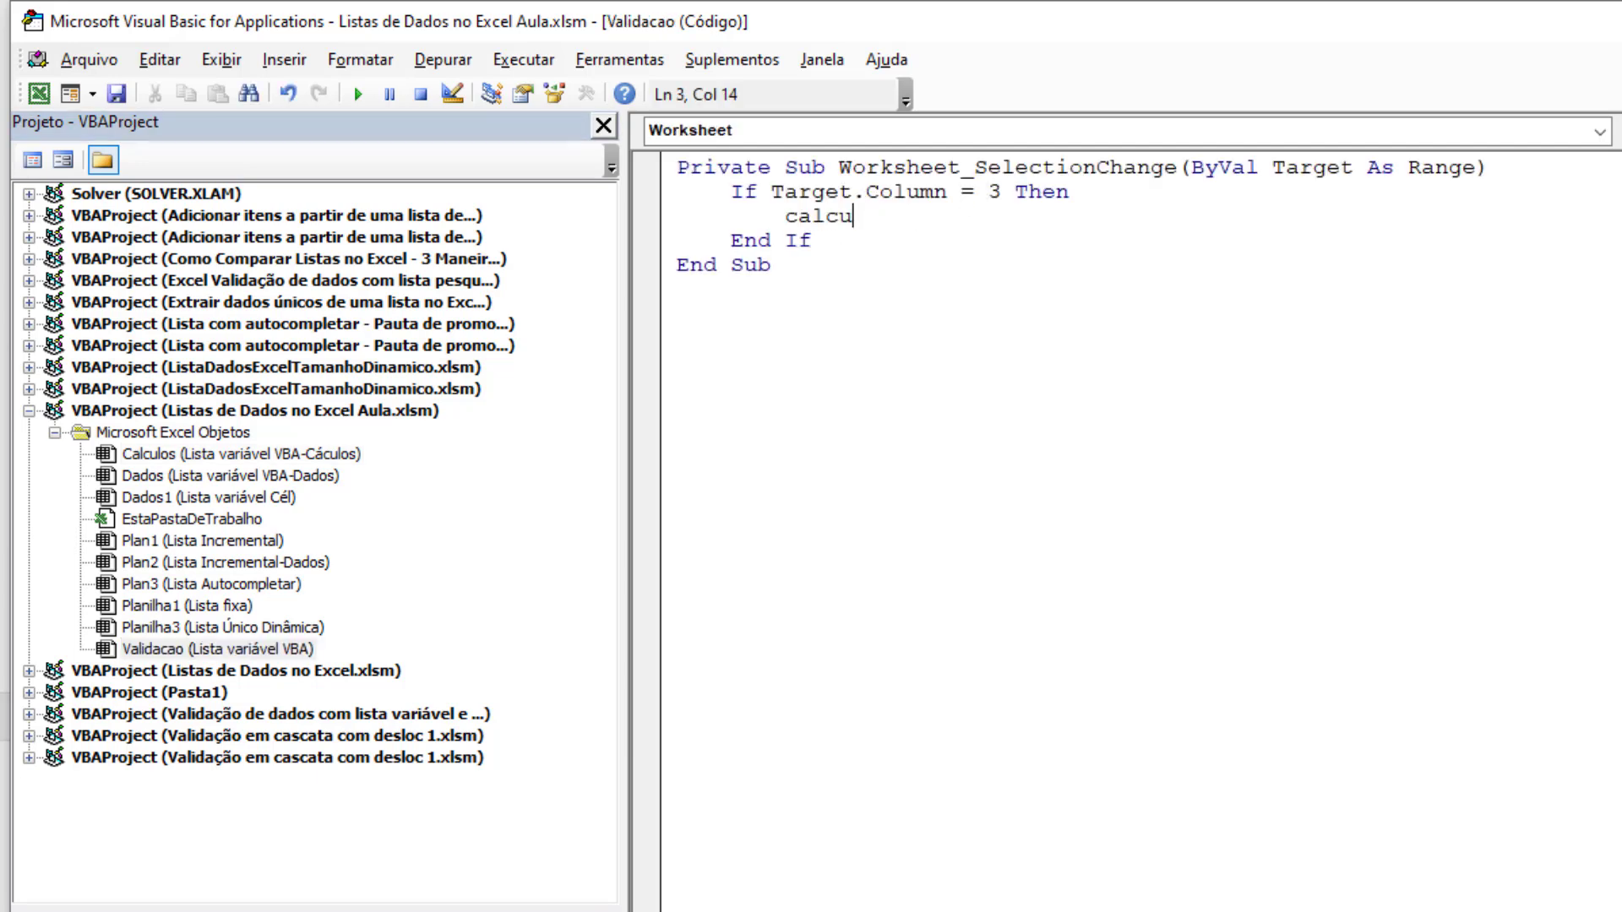
type("los.r")
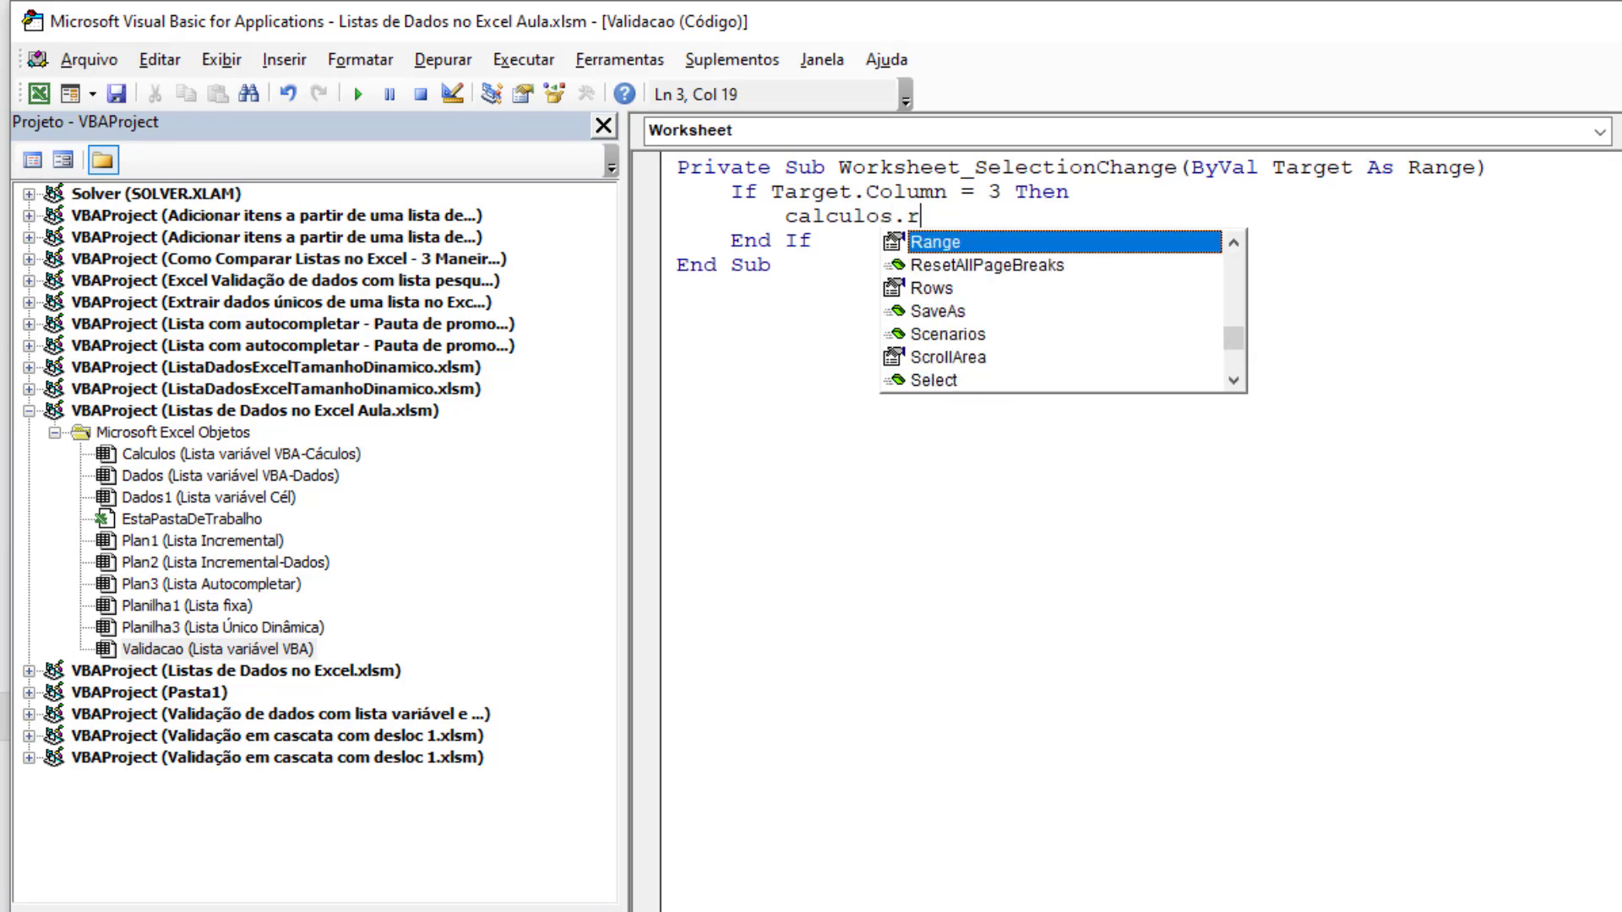
type("ange()")
key("Left")
type("\"\"")
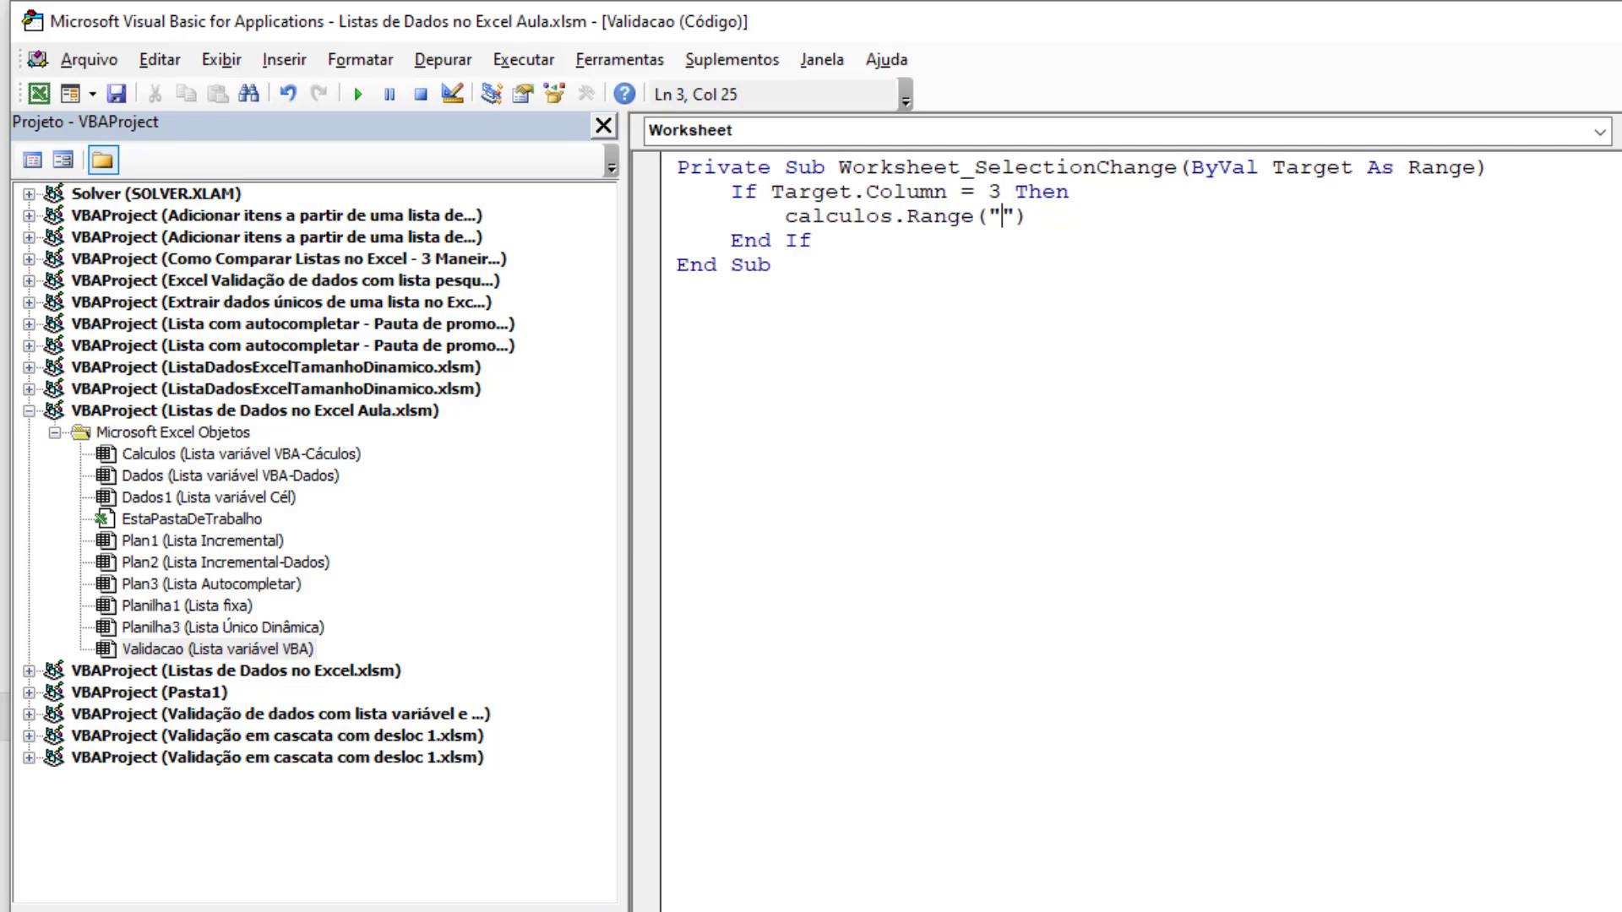
Step: Look up the defined name of the UF Selecionada cell C9 in the workbook, and return to the VBA code
key("alt+F11")
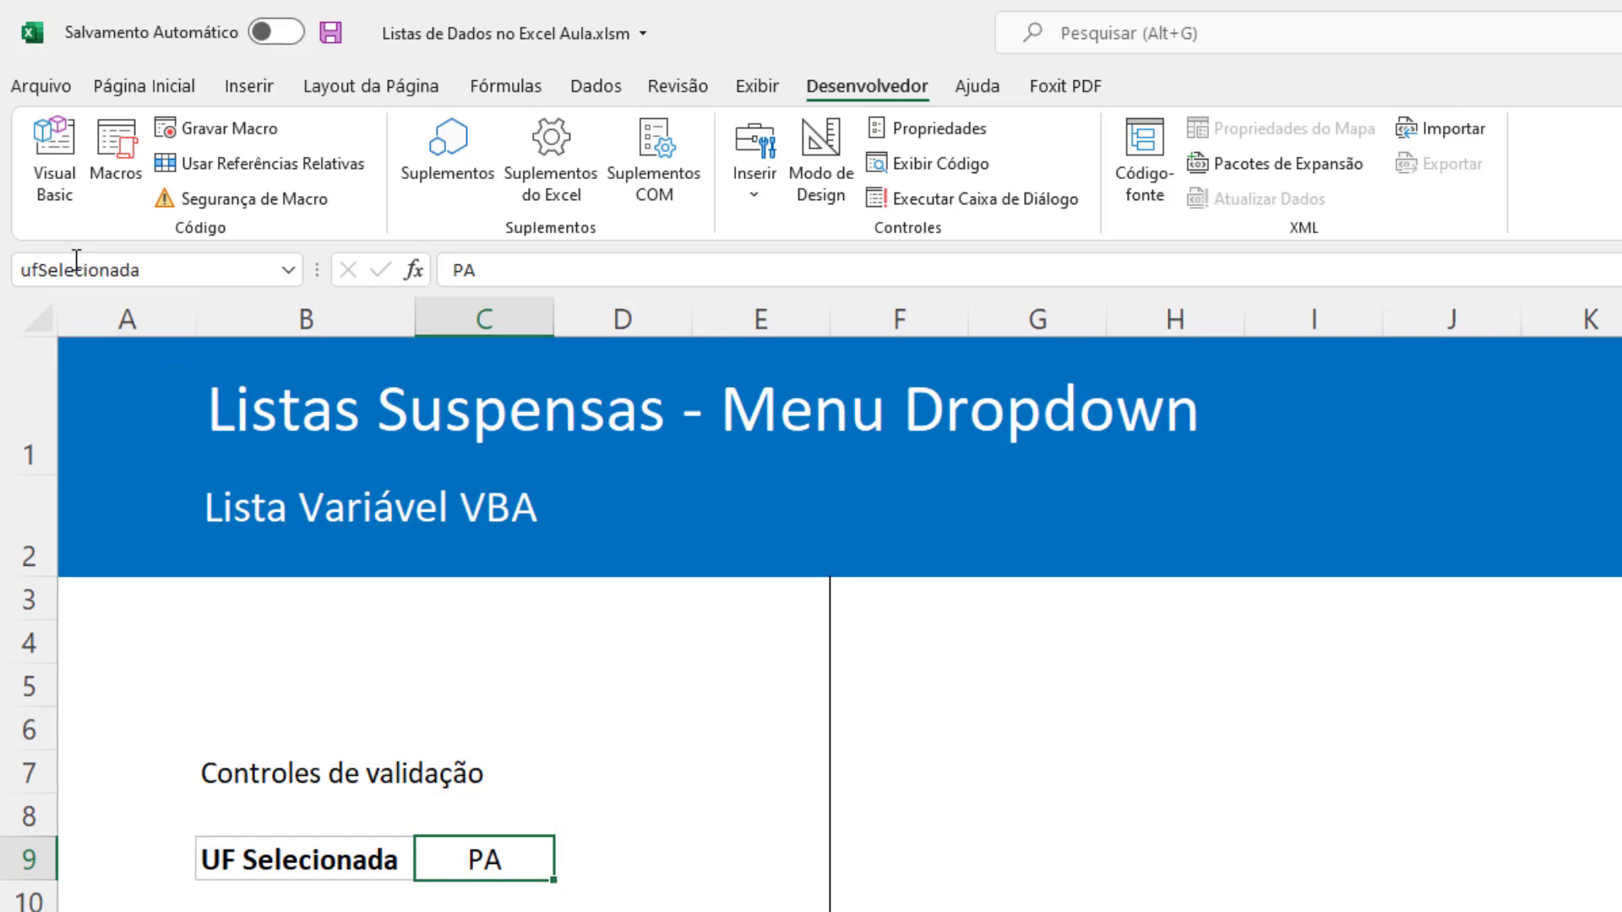
left_click(61, 270)
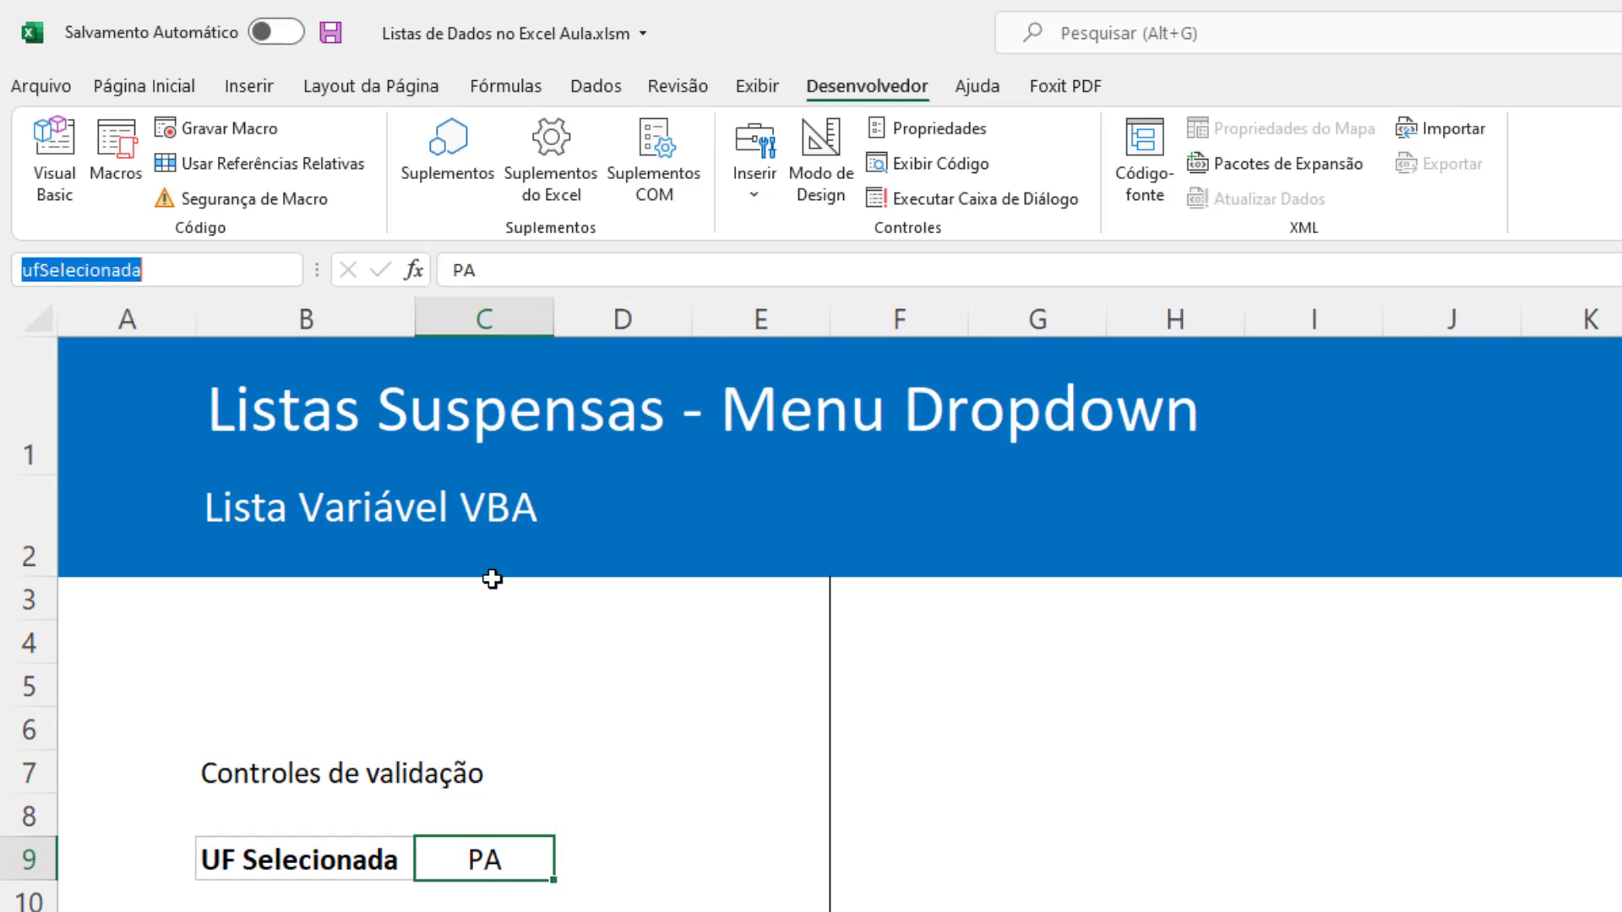
left_click(615, 805)
key("alt+F11")
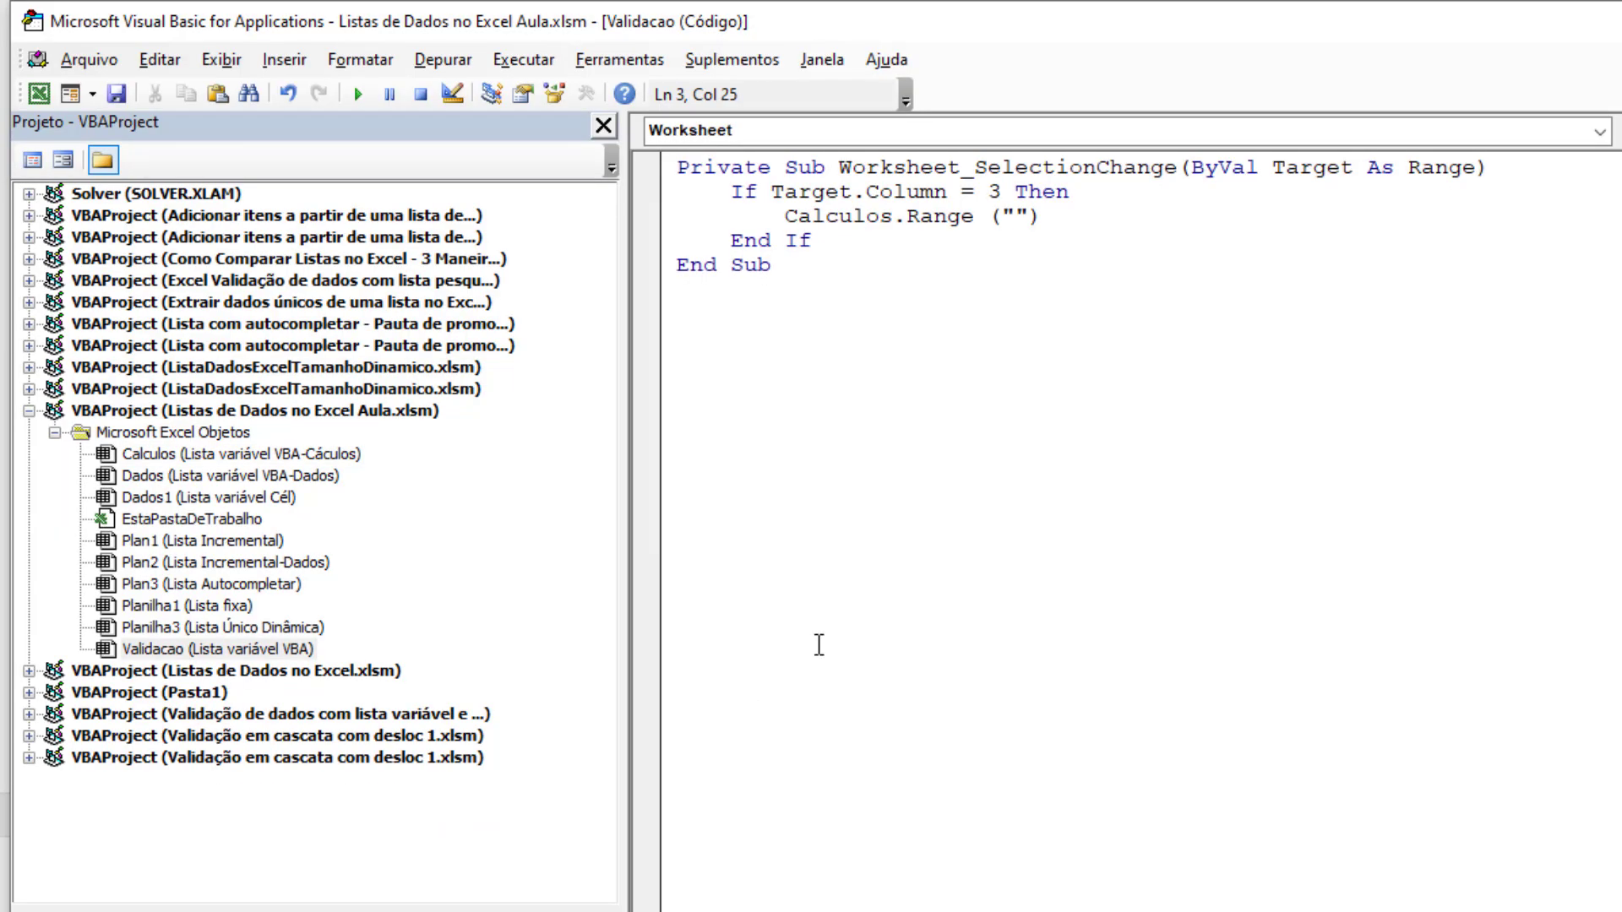
Step: Complete the reference inside the If block as Calculos.Range("ufSelecionada"), removing the space before the opening parenthesis
left_click(1020, 216)
key("ctrl+v")
left_click(988, 216)
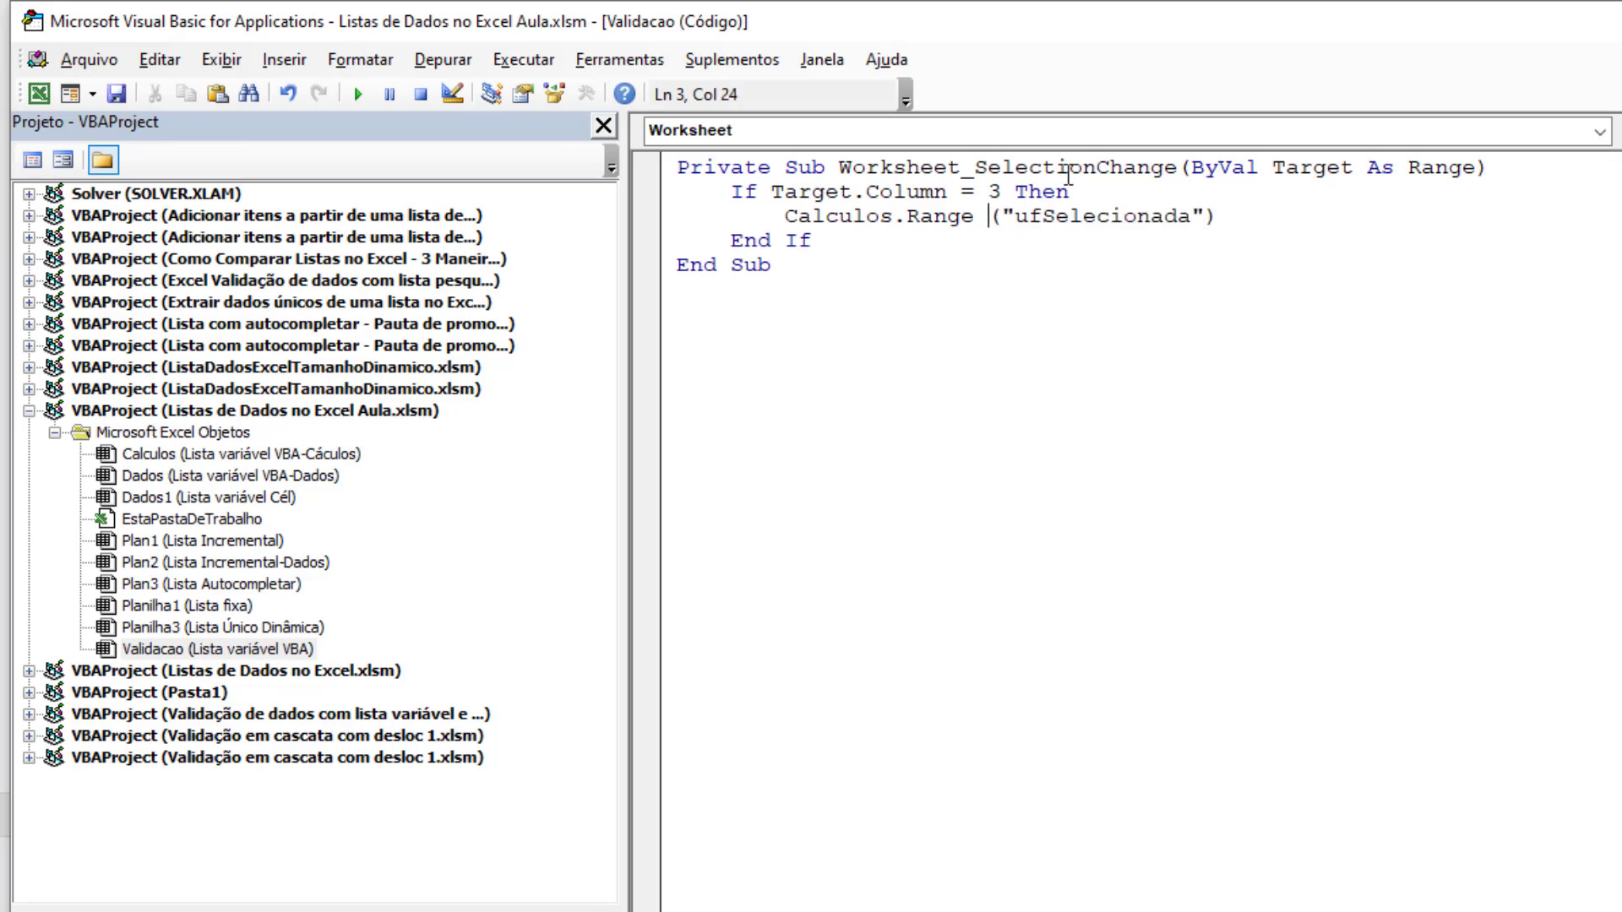
key("BackSpace")
key("End")
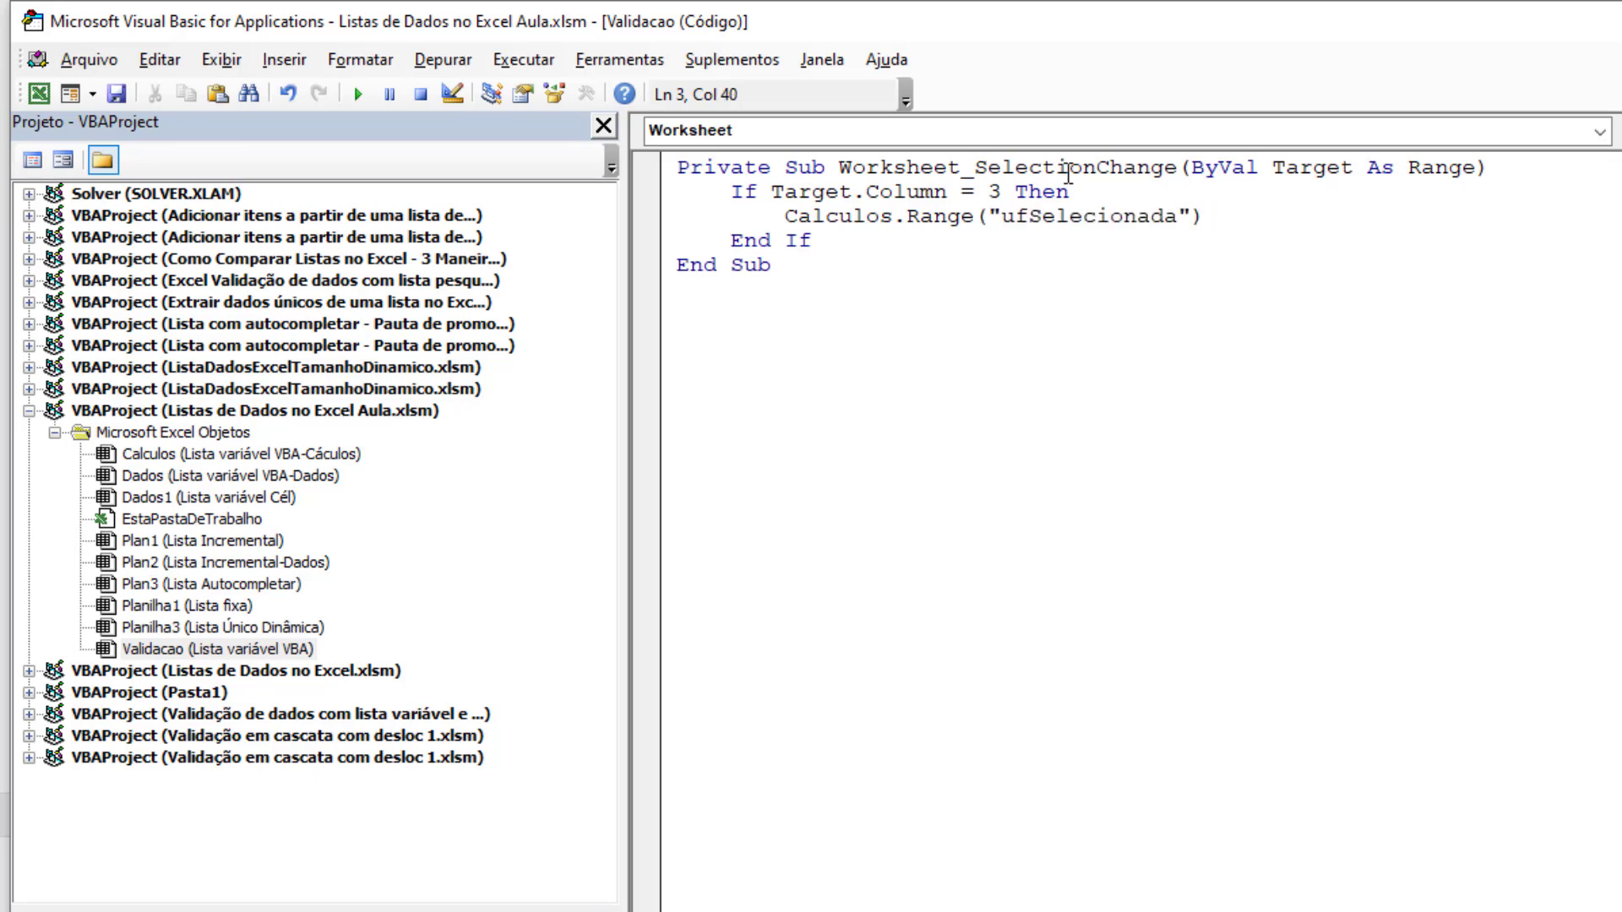
Step: Assign Cells(Target.Row, 2).Value to the .Value of the ufSelecionada range reference
type(".value =")
type("cells")
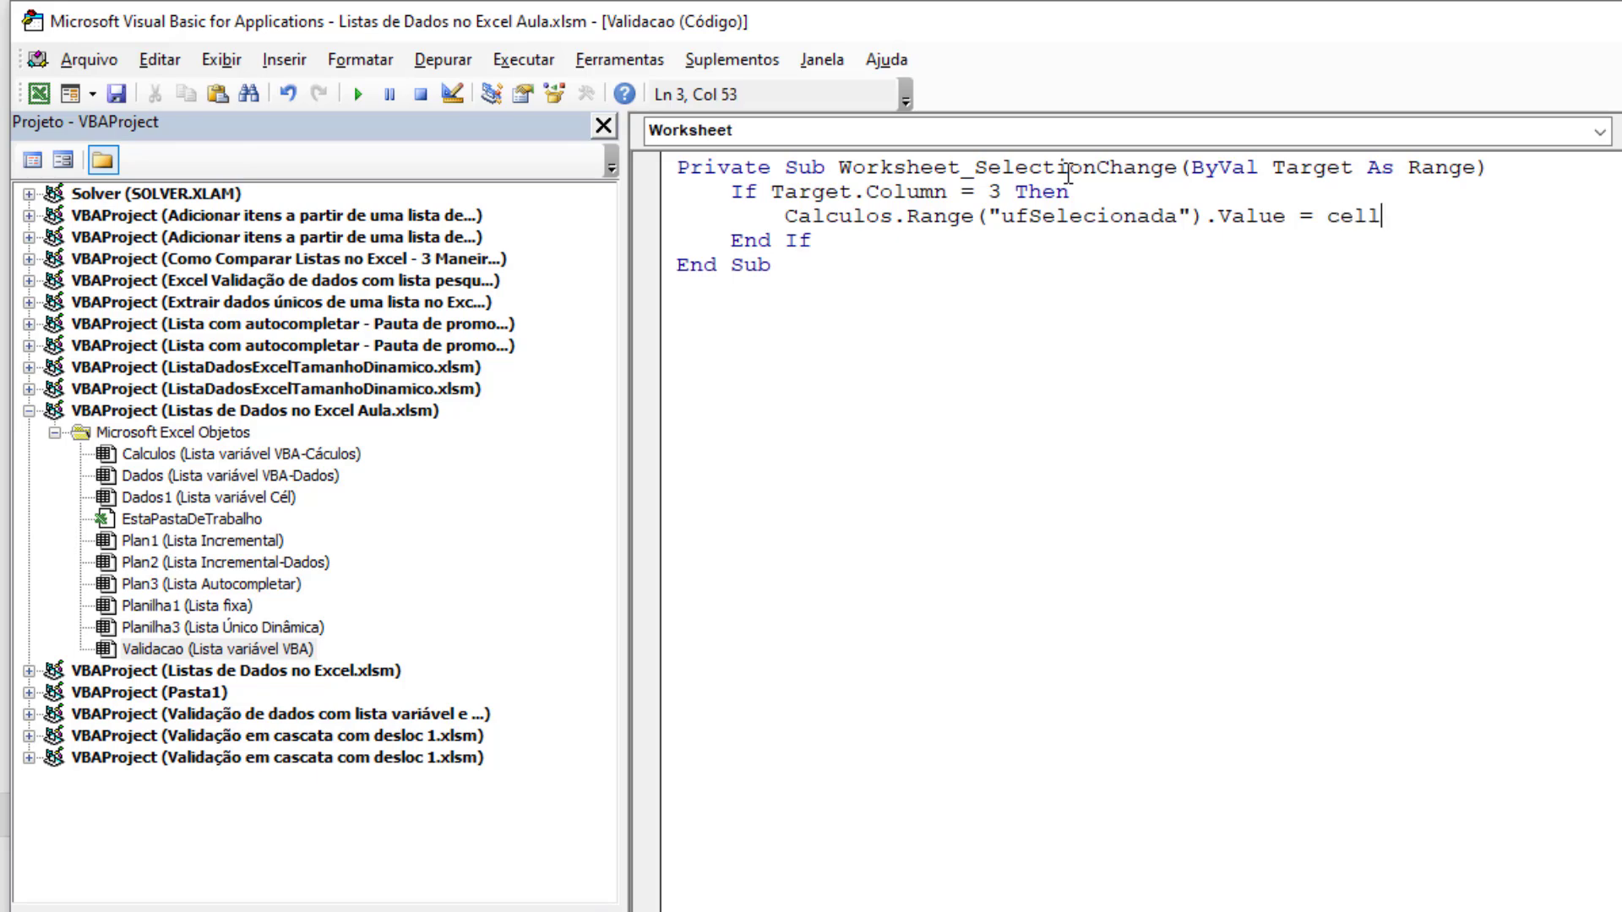
type("(target.row")
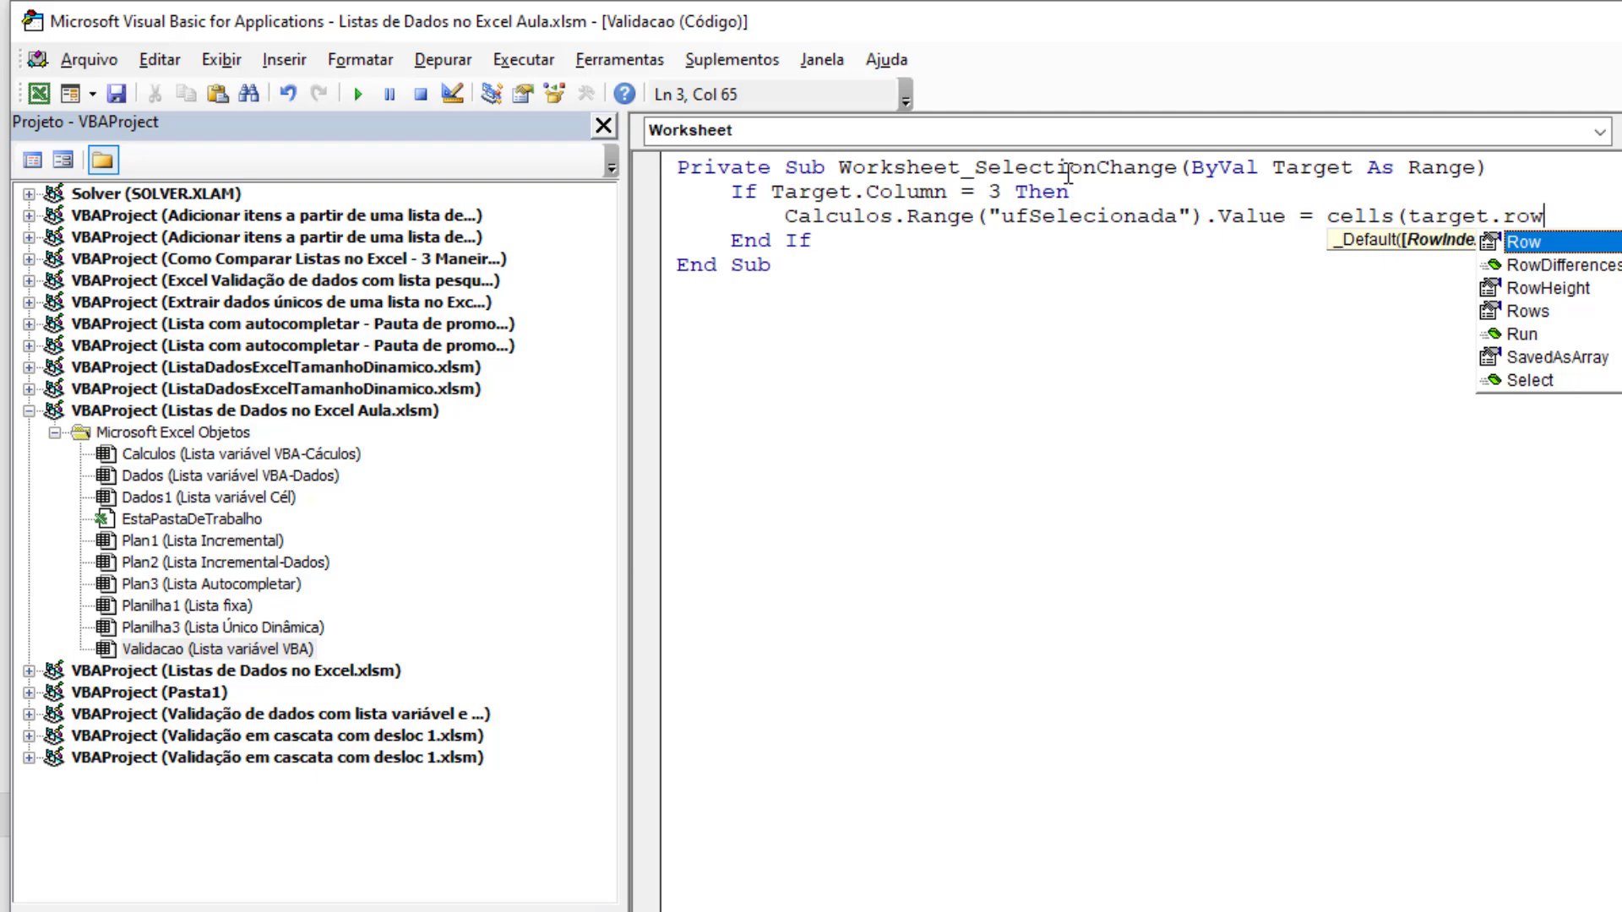
type(", 2")
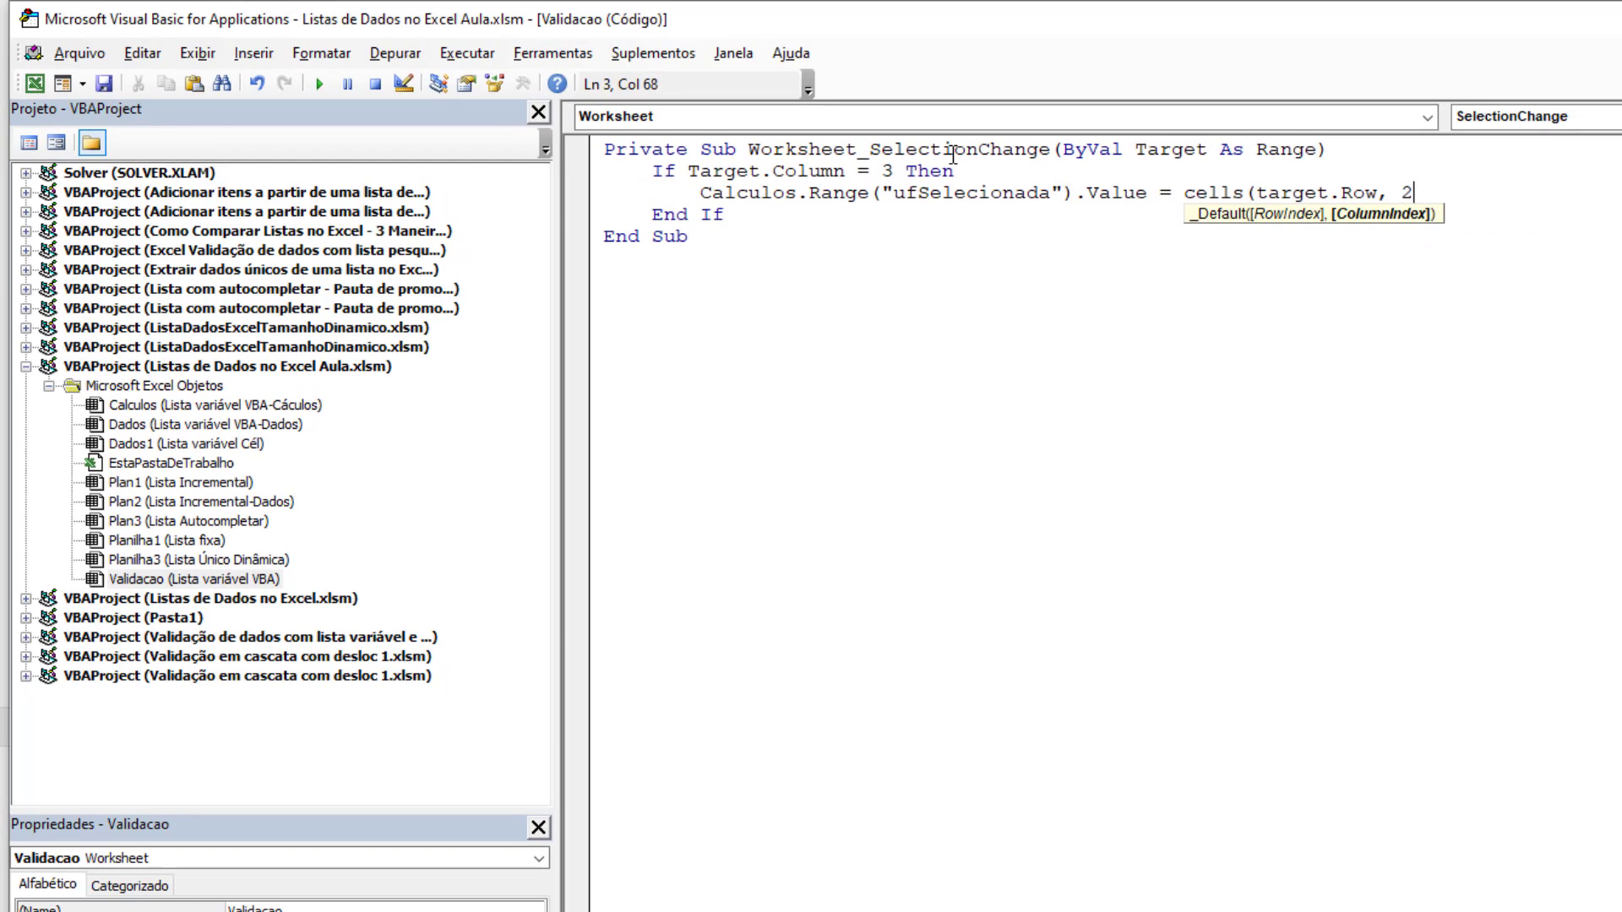
type(").value")
key("Down")
key("Up")
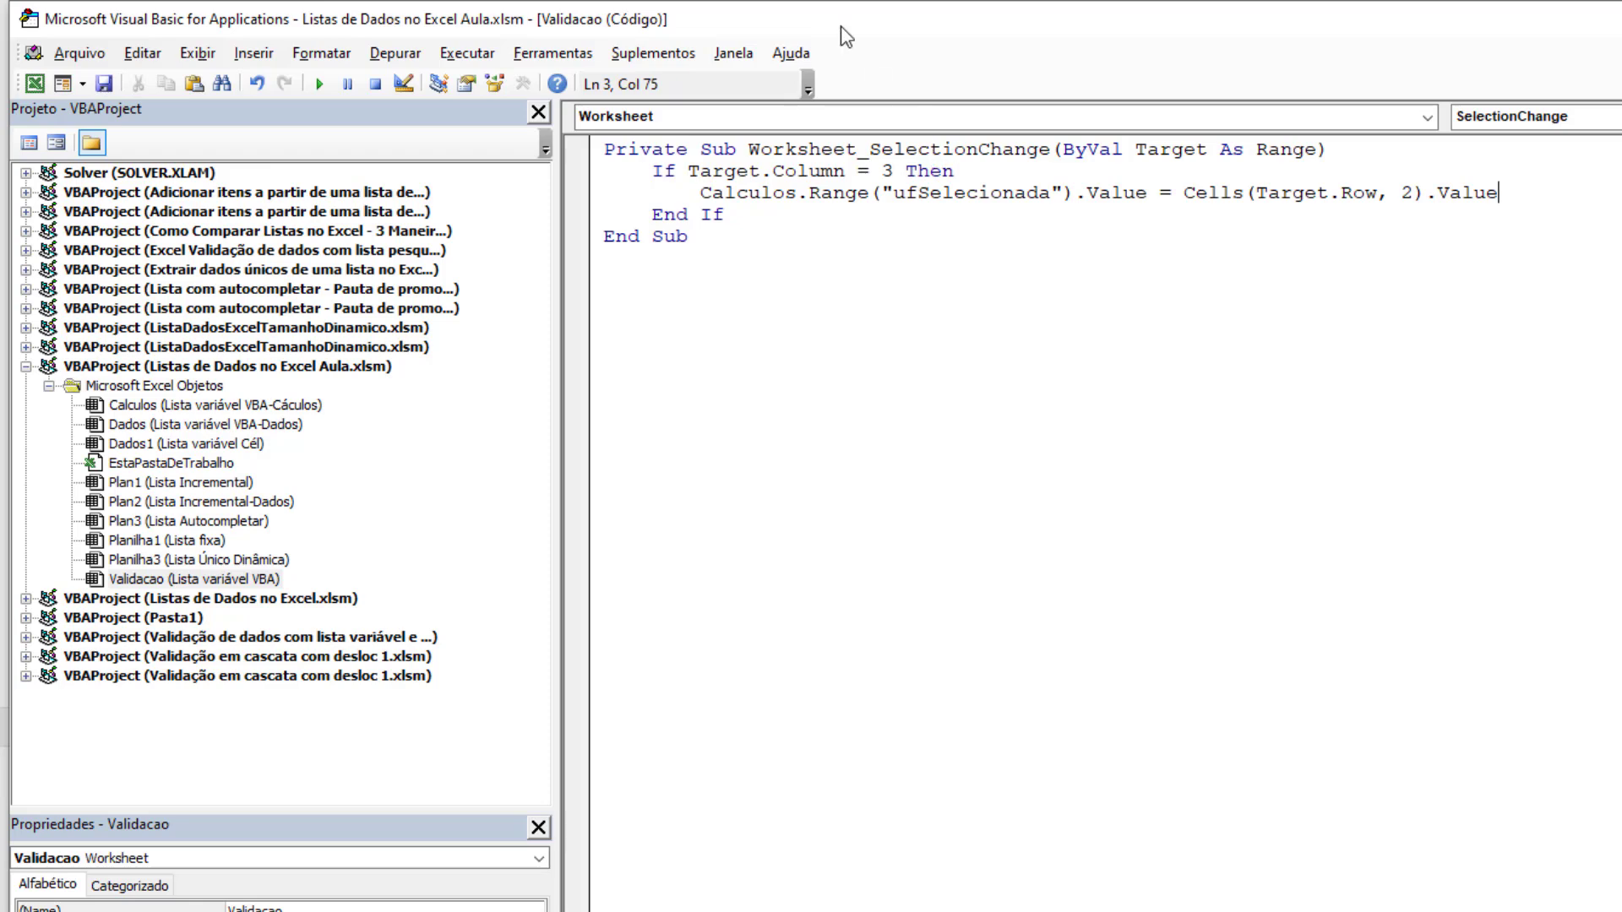
Step: Set a breakpoint on the If Target.Column = 3 line and trigger the macro by selecting city cell C9 on the worksheet
left_click(576, 172)
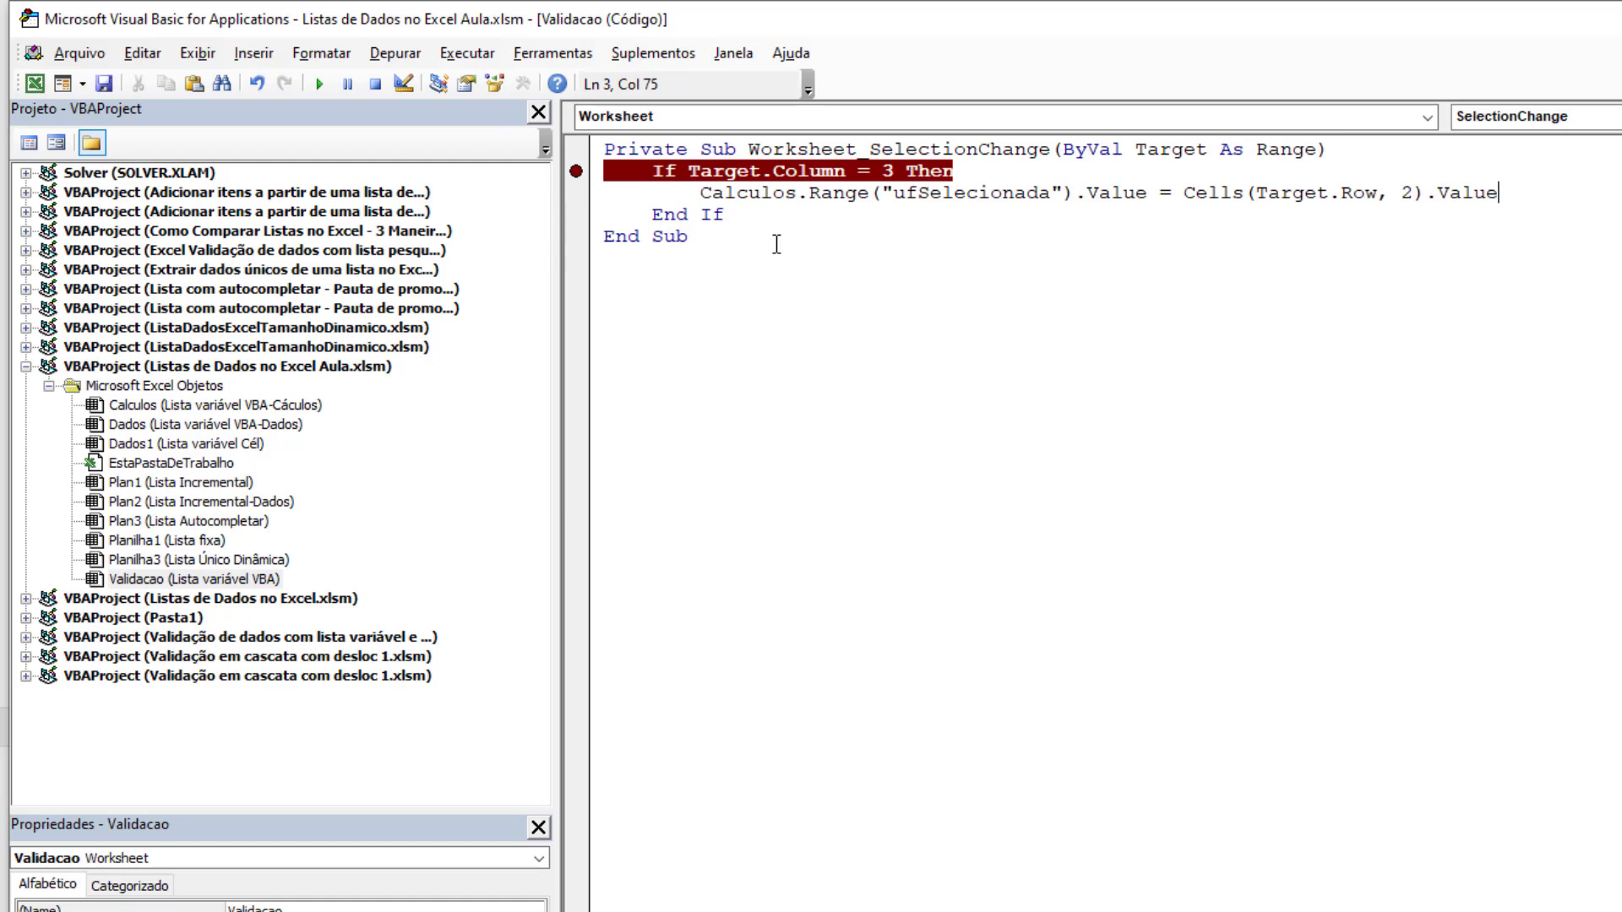
key("alt+F11")
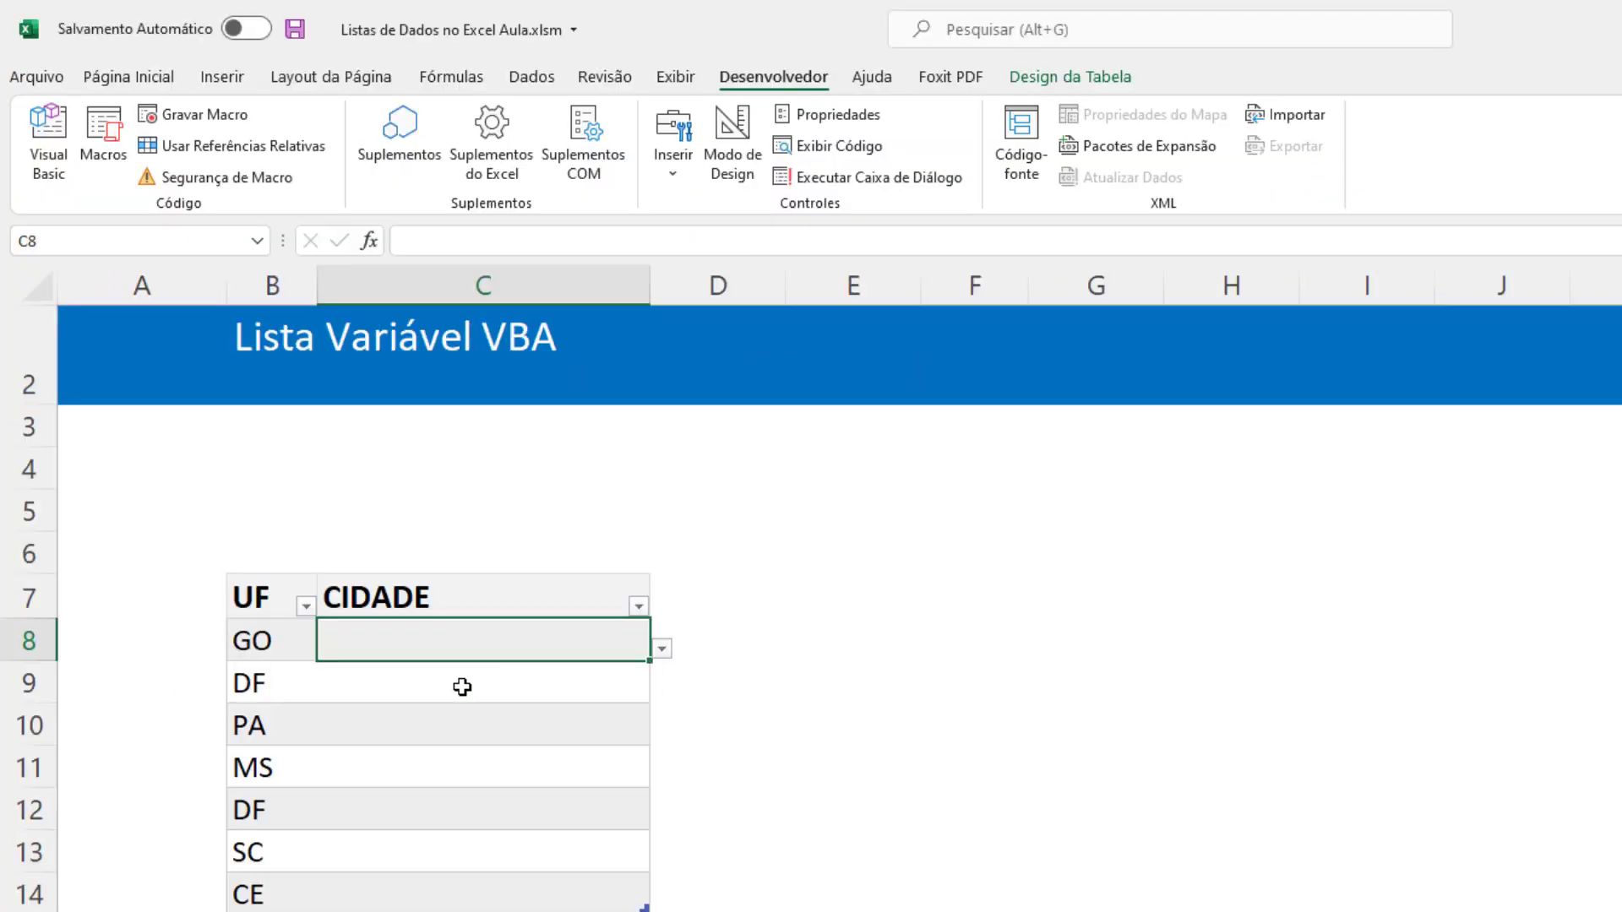
left_click(457, 680)
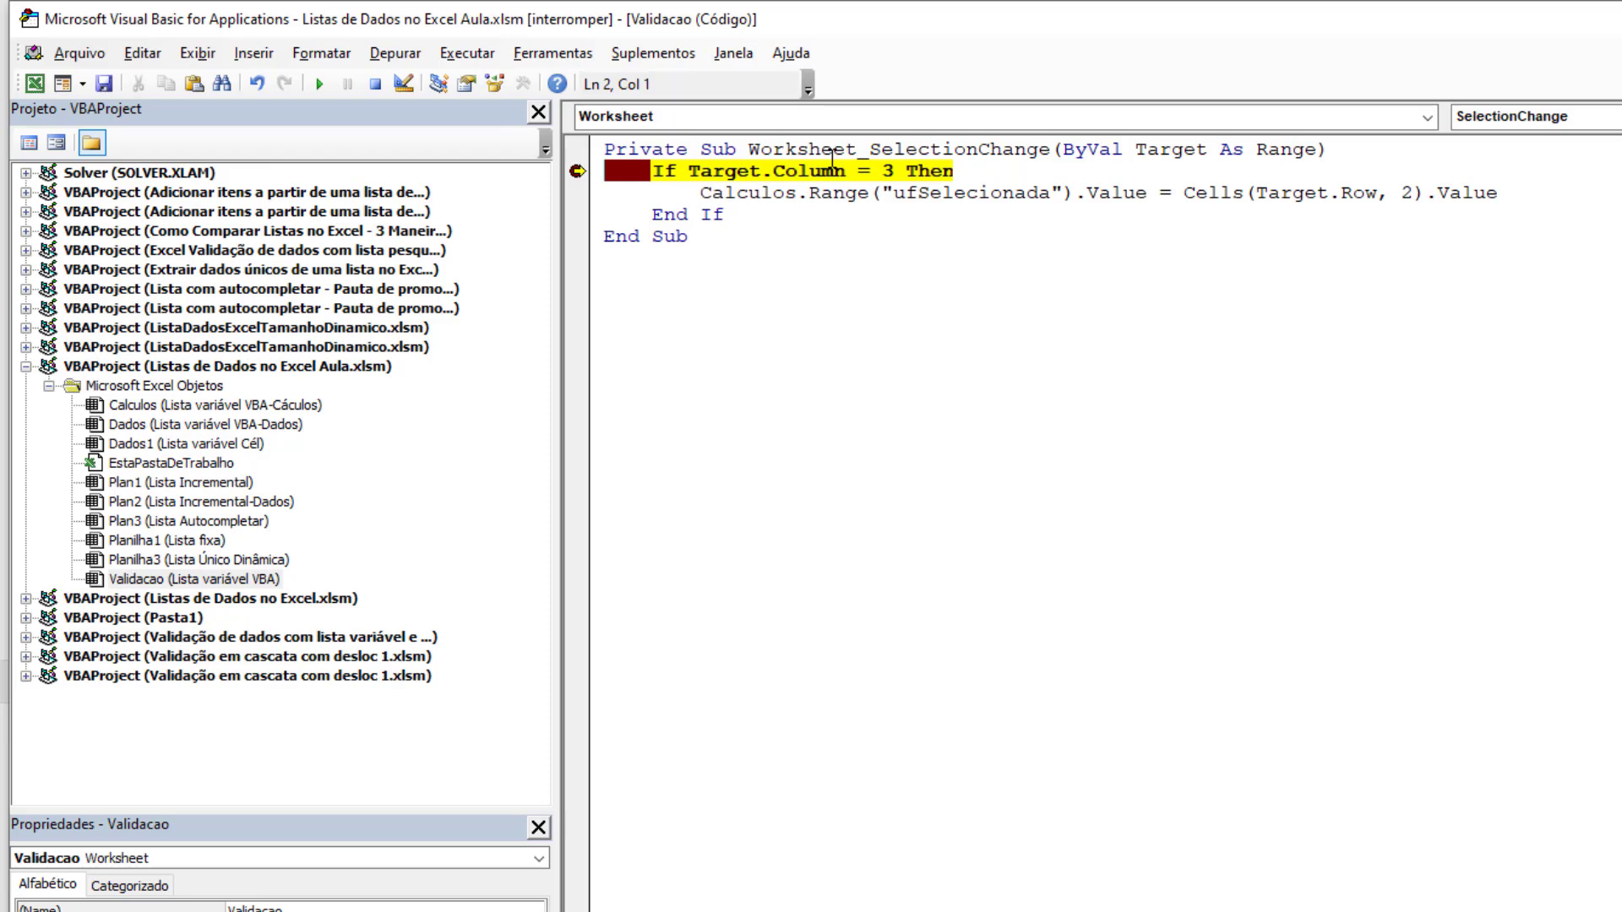
mouse_move(719, 173)
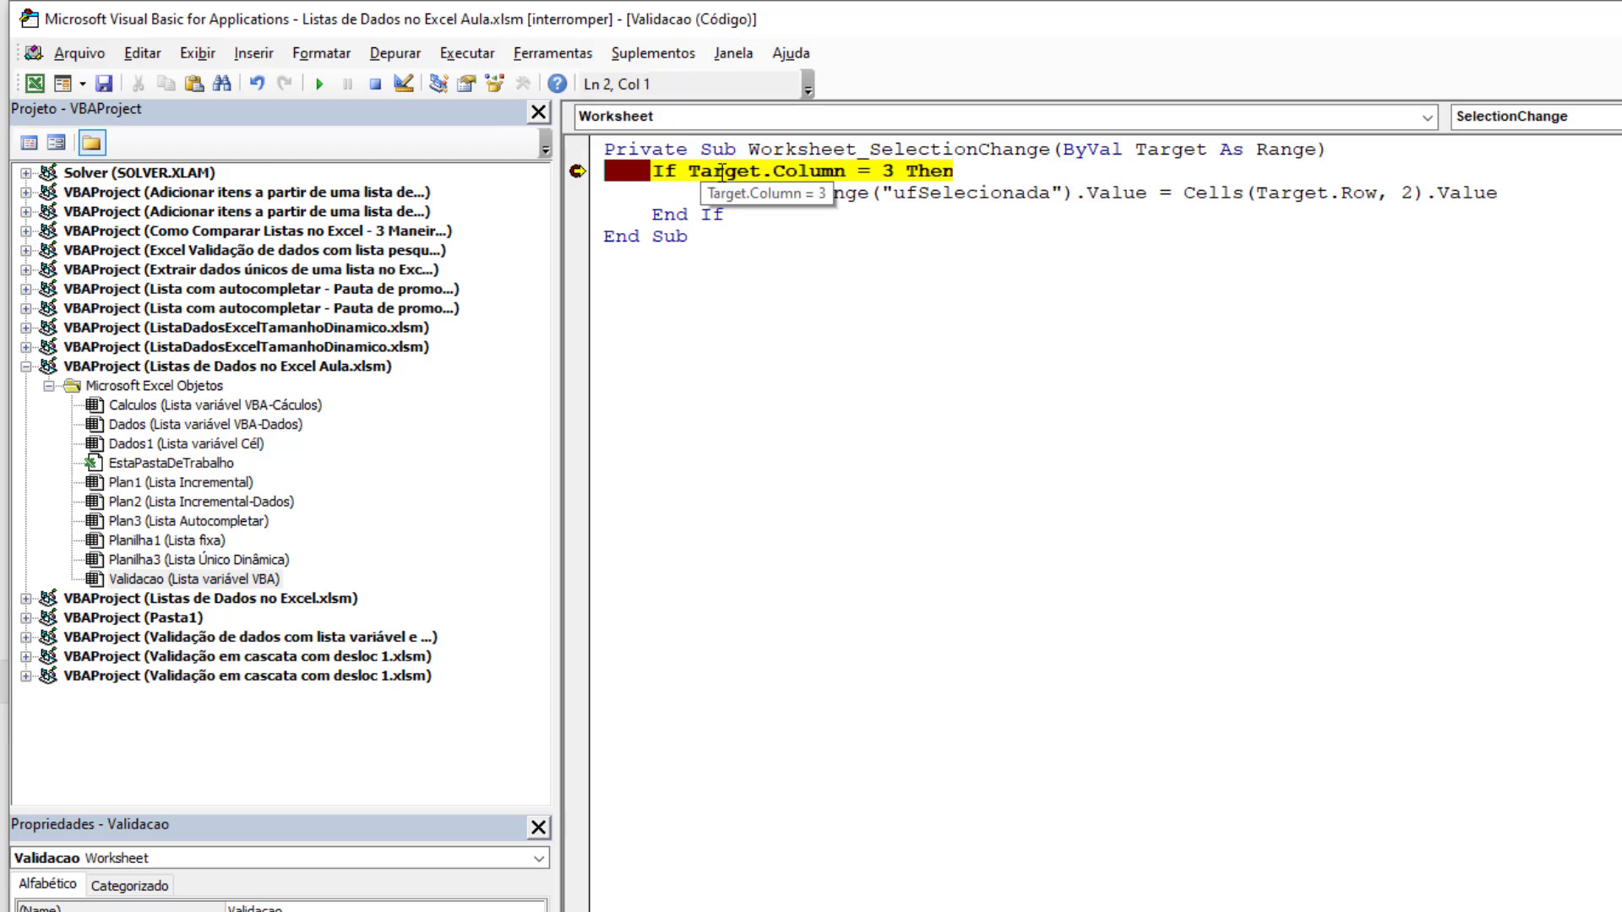
Step: Step through the macro to its end, evaluating ?Cells(Target.Row, 2).Value in the Immediate window along the way
key("F8")
mouse_move(763, 196)
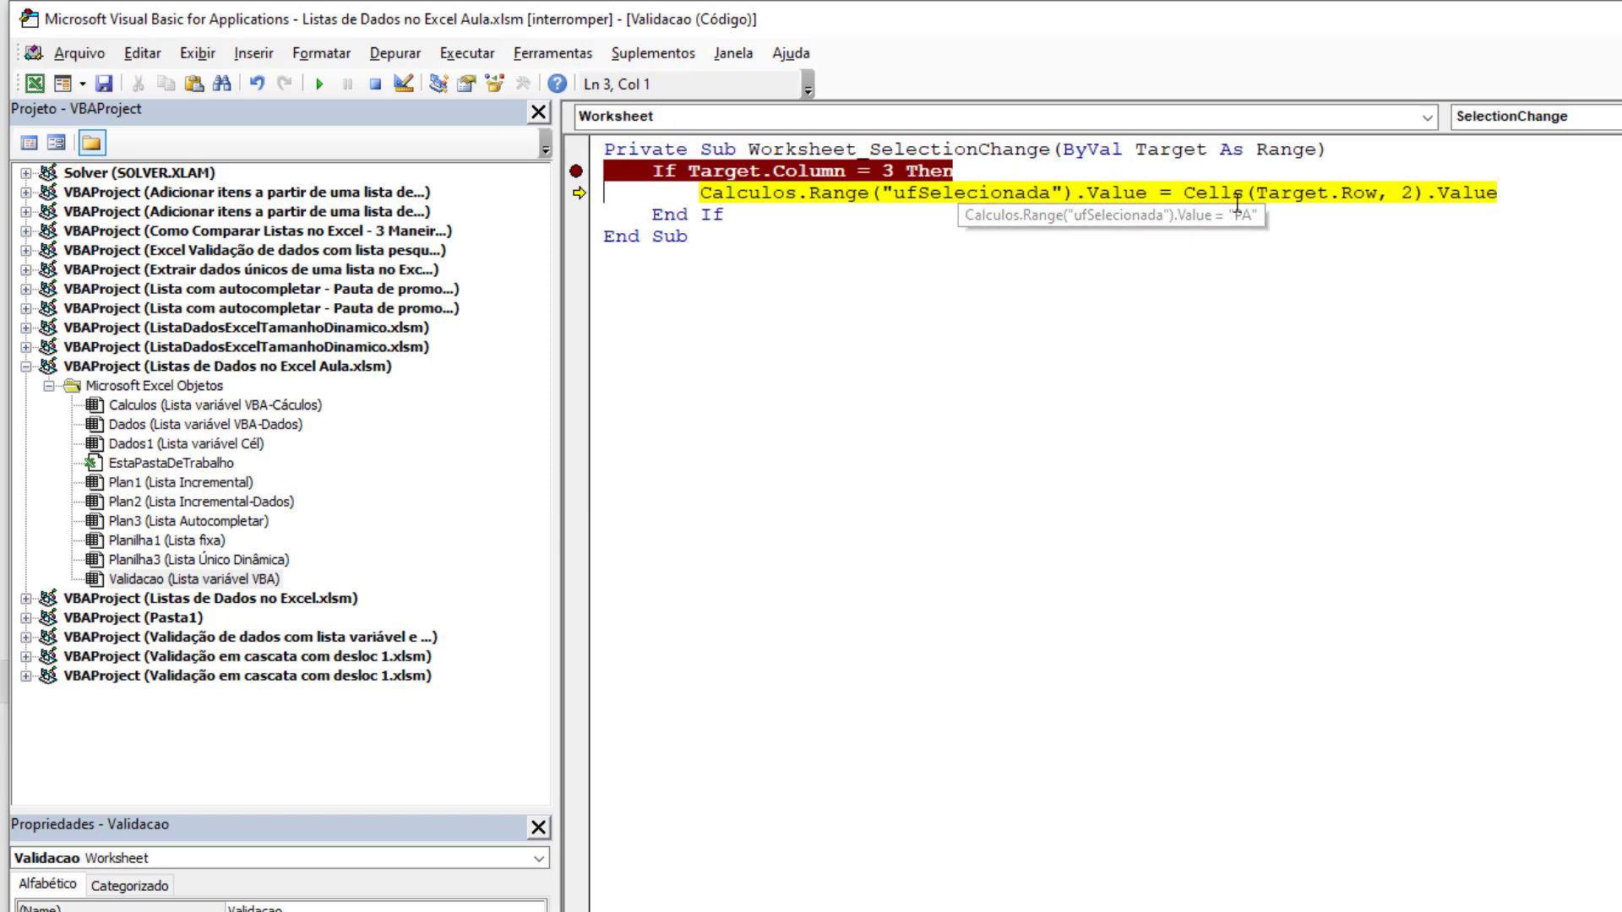
left_click_drag(1498, 193, 1182, 193)
key("ctrl+g")
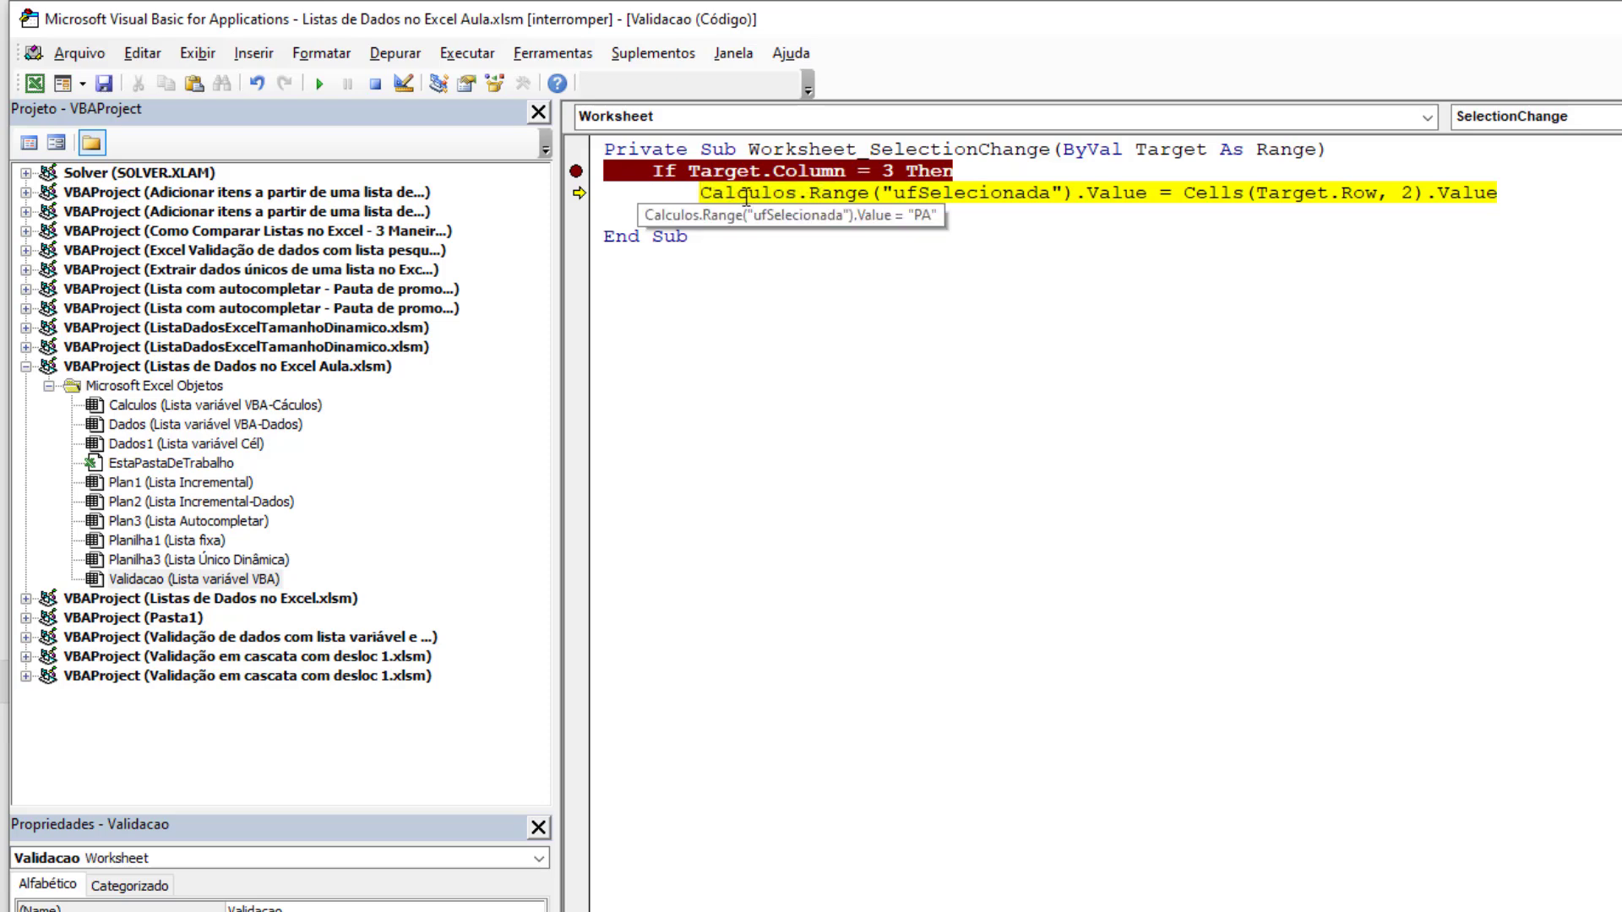
key("F8")
key("F8")
key("F8")
Step: Choose BRASÍLIA from the dropdown in C9 and remove the breakpoint from the macro's If line
key("alt+Tab")
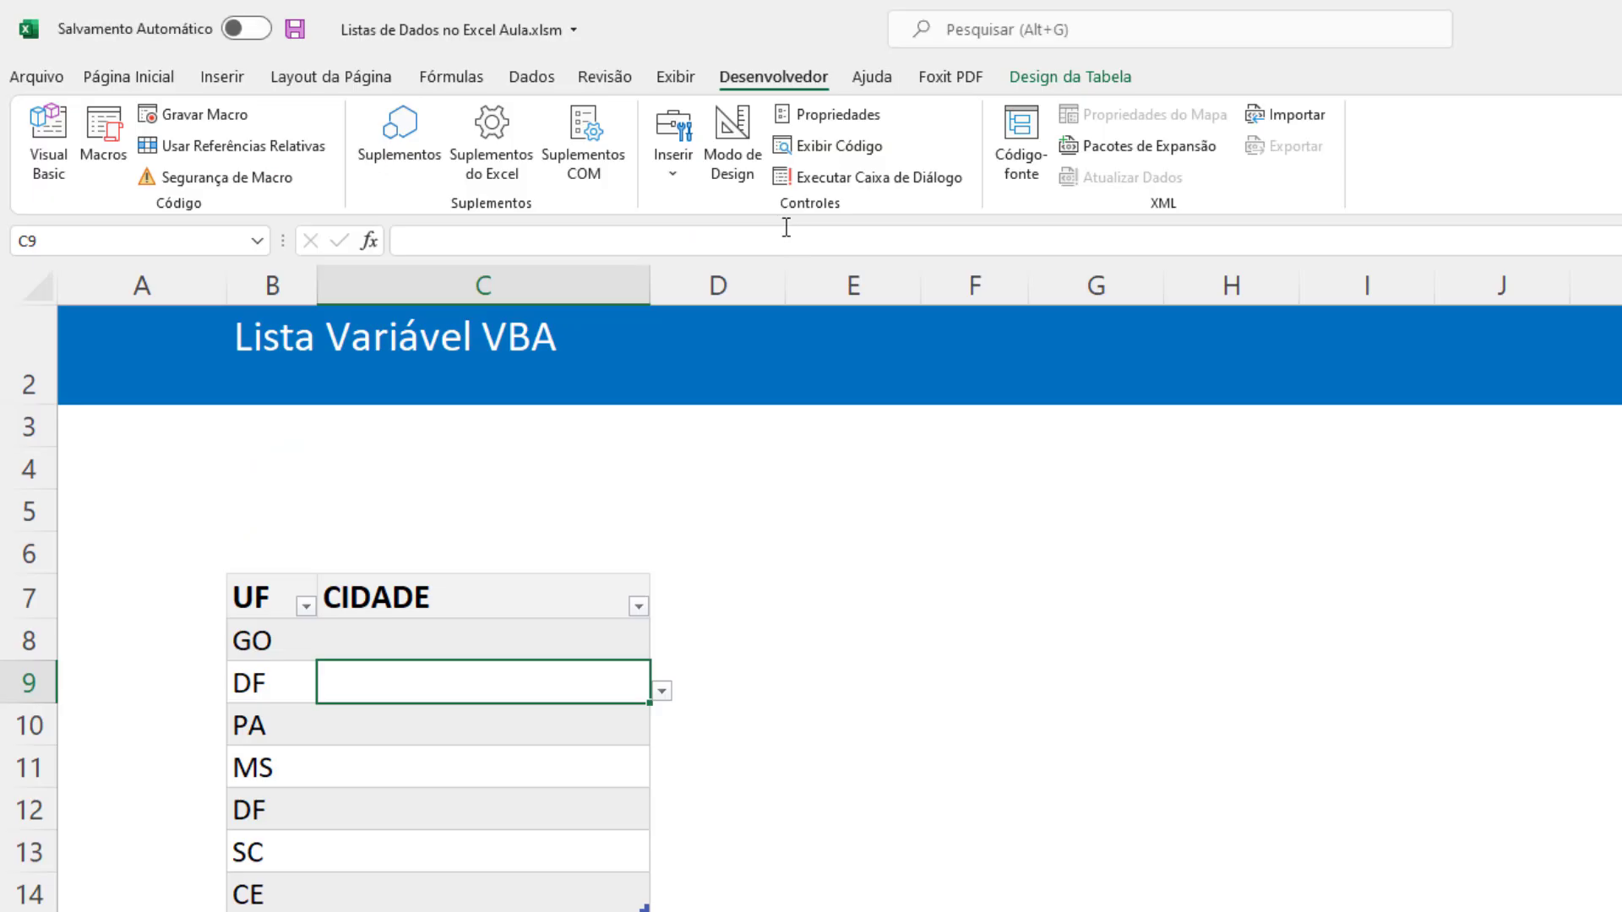
left_click(662, 691)
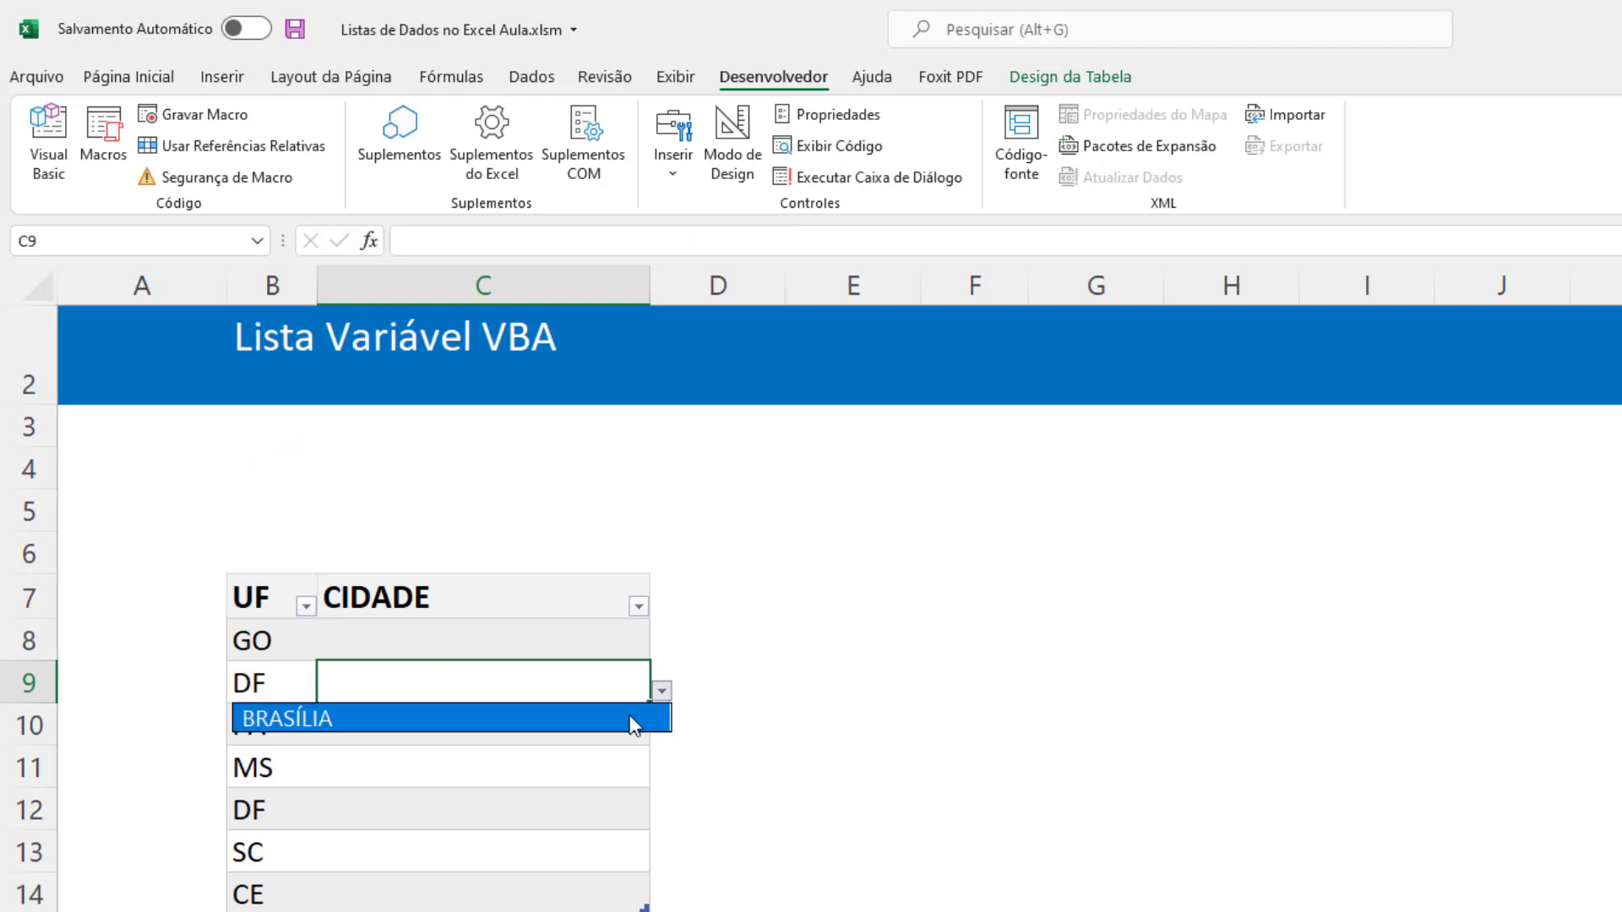
left_click(635, 720)
key("alt+Tab")
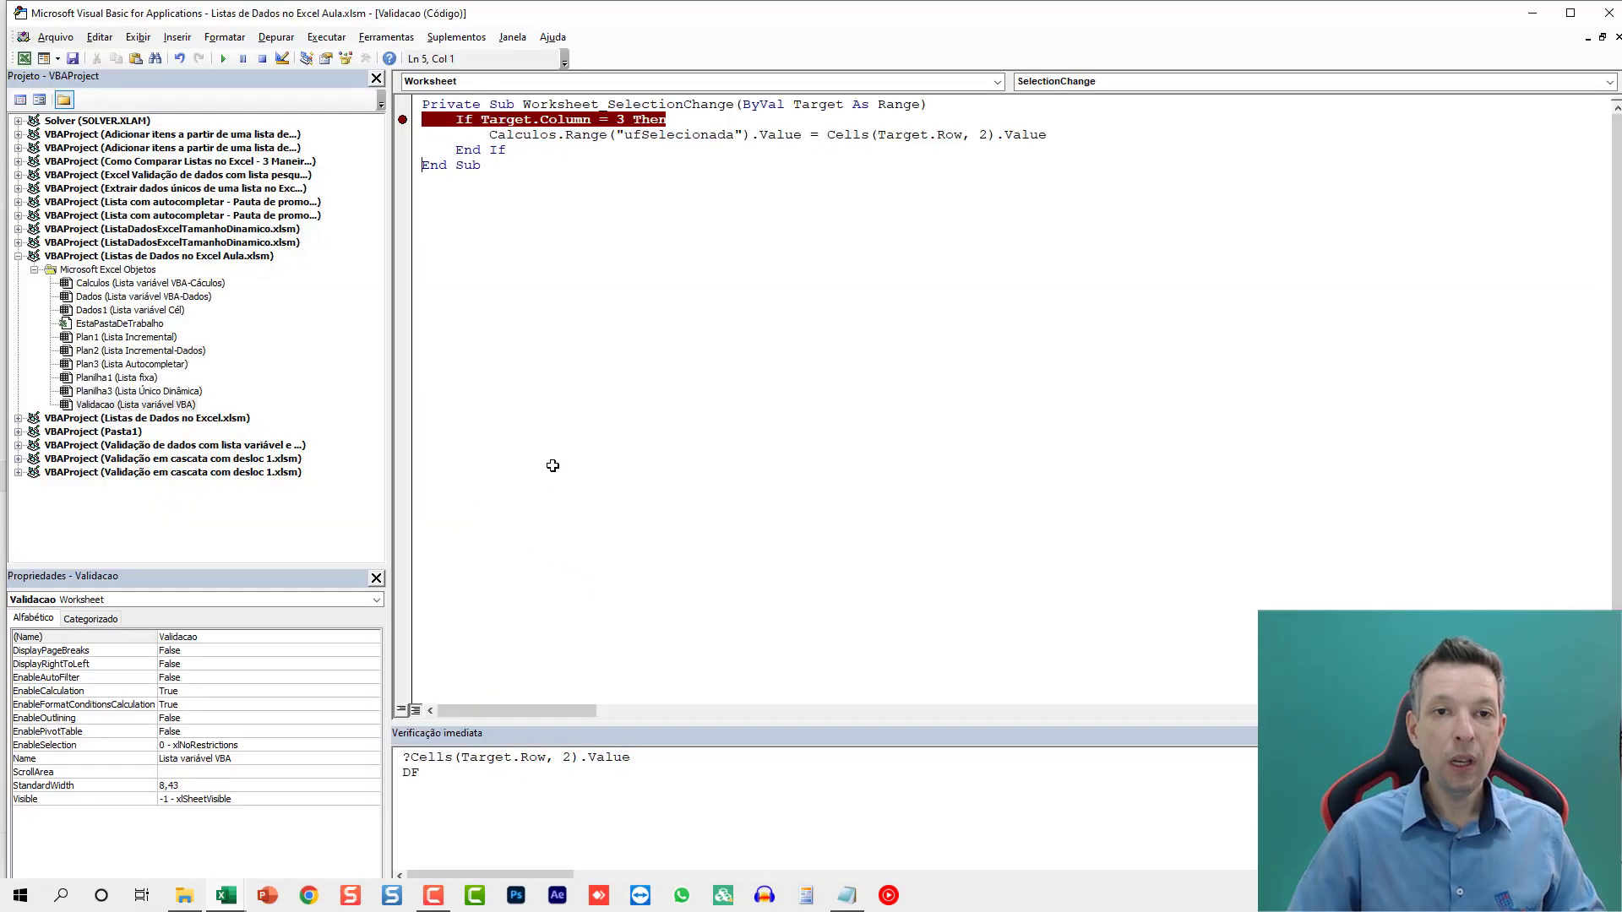
left_click(406, 124)
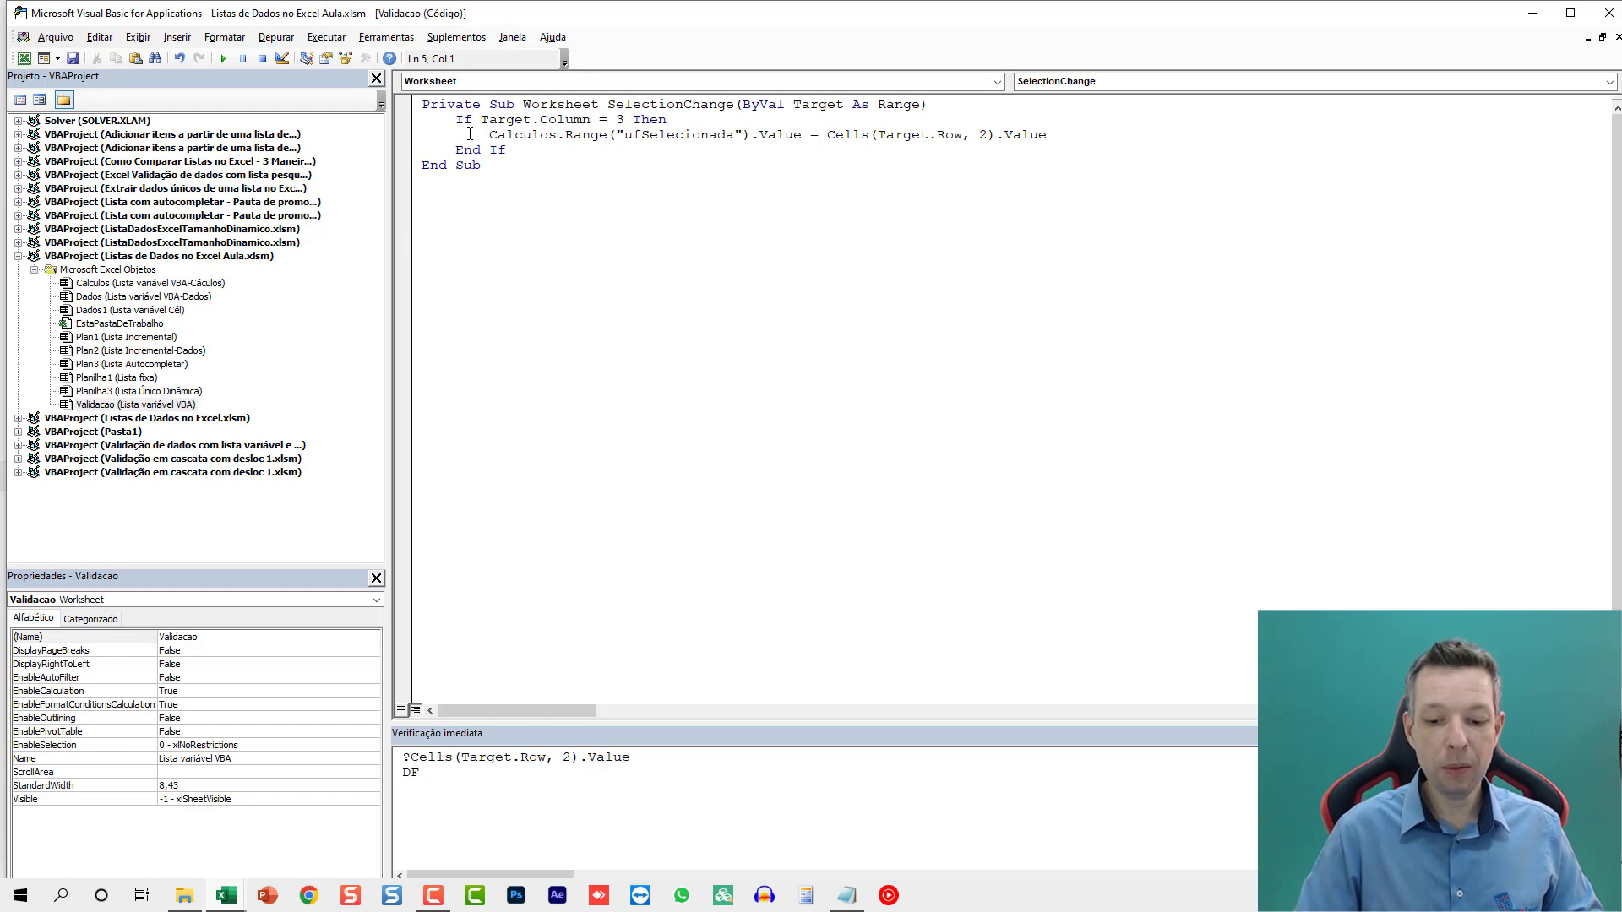
Step: Choose cities from the dropdowns: TERESINA DE GOIÁS in C8, ÁGUA AZUL DO NORTE in C10 and ANGÉLICA in C11
key("alt+Tab")
left_click(426, 447)
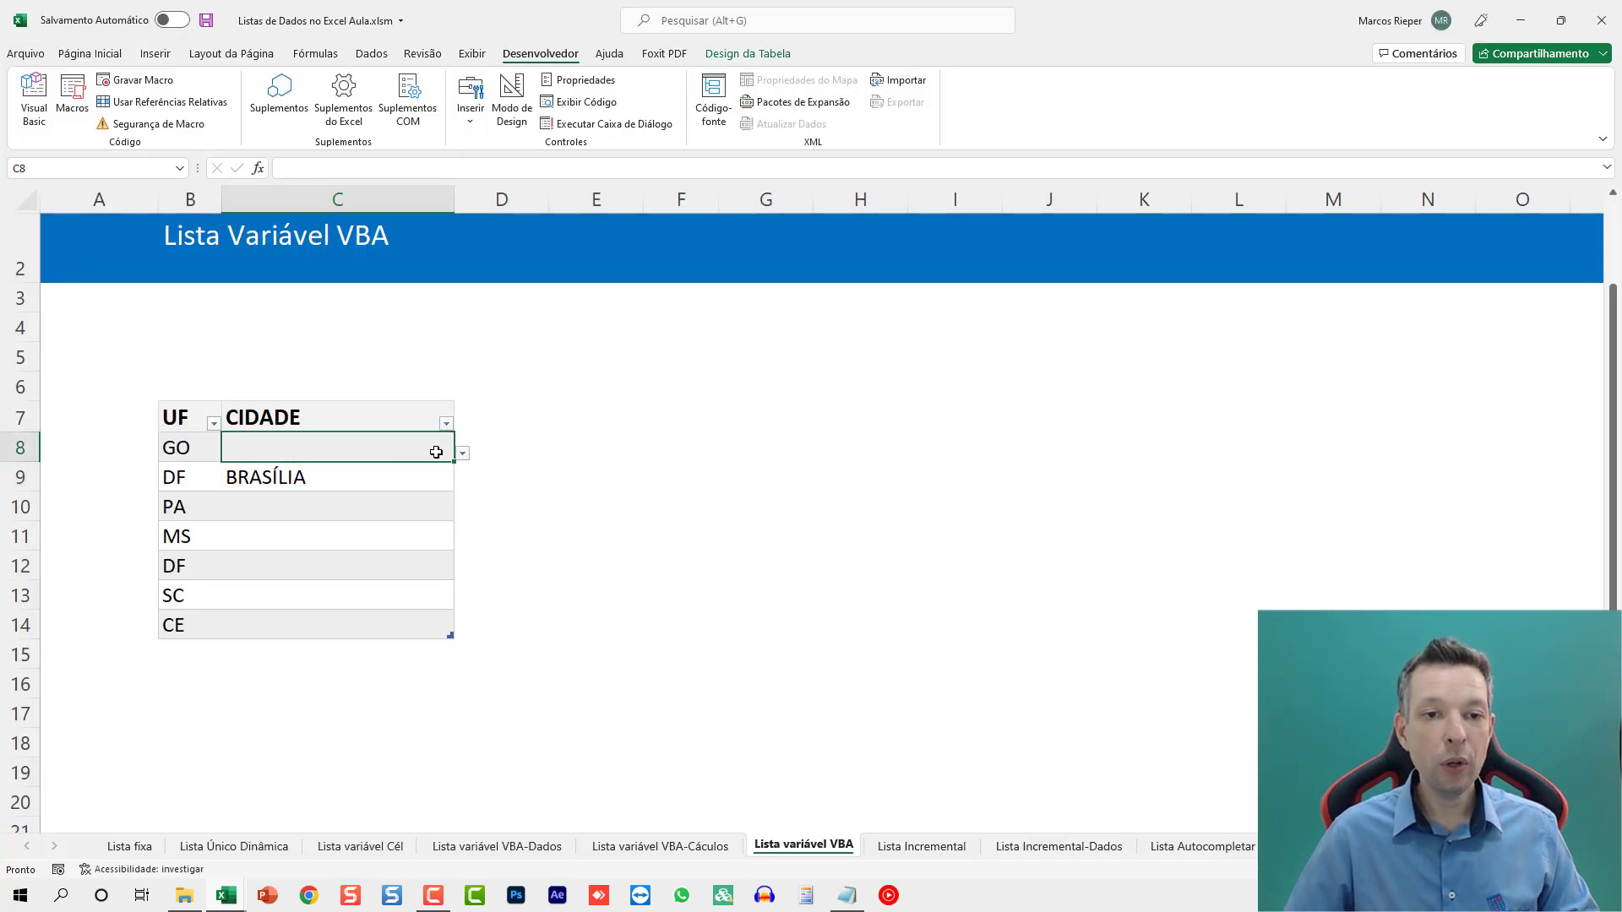
left_click(462, 454)
left_click_drag(456, 500, 457, 518)
left_click(360, 551)
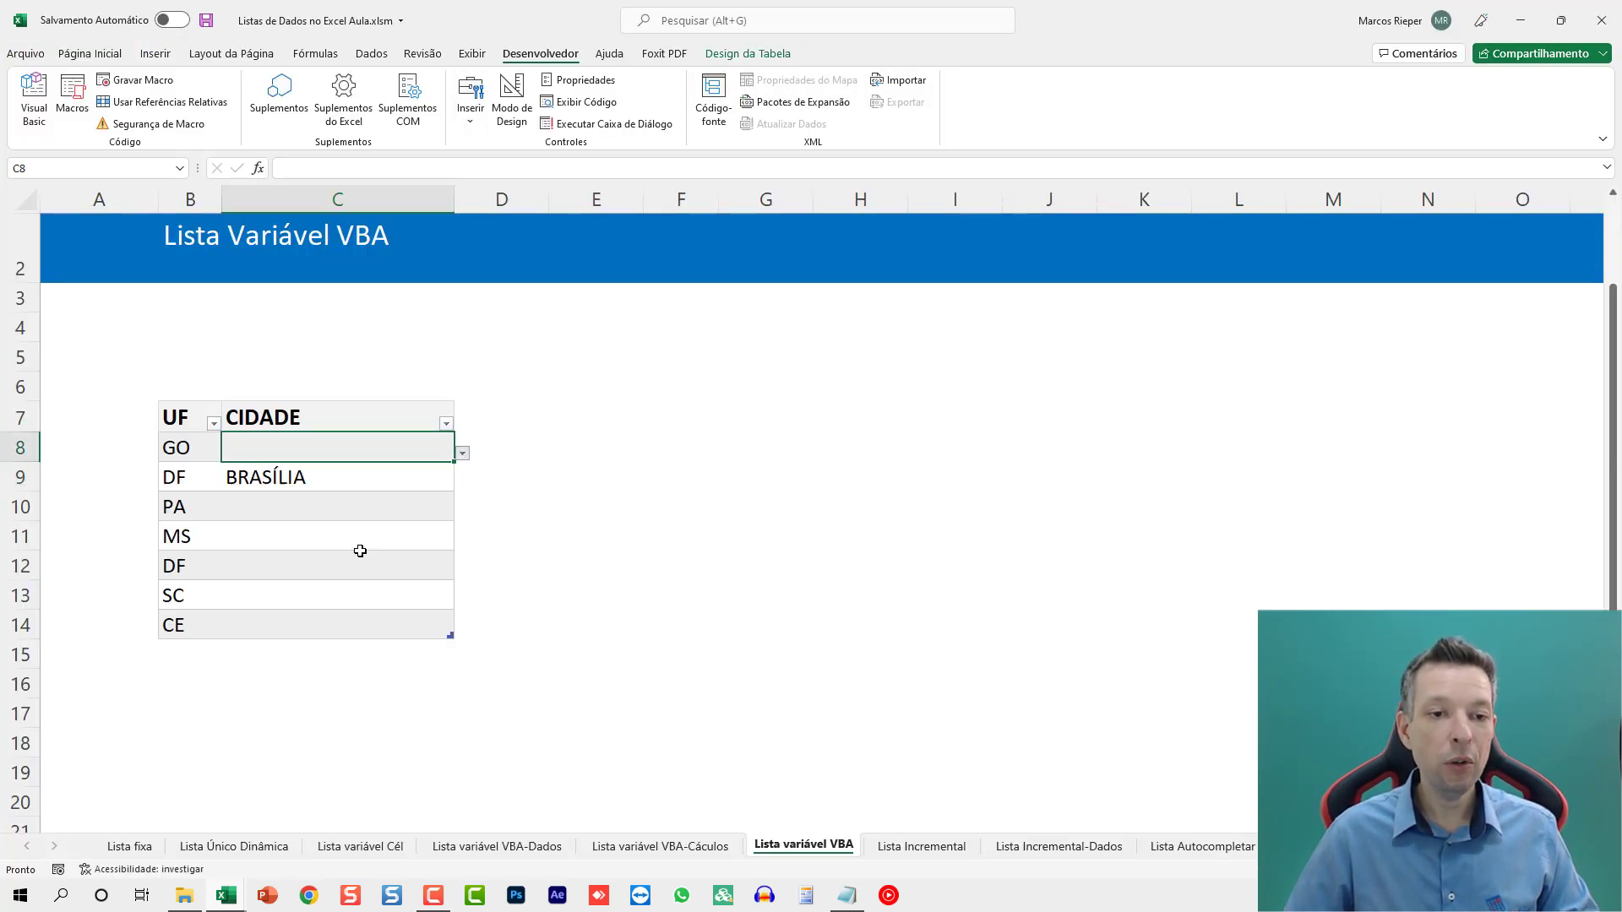
left_click(405, 510)
left_click(462, 513)
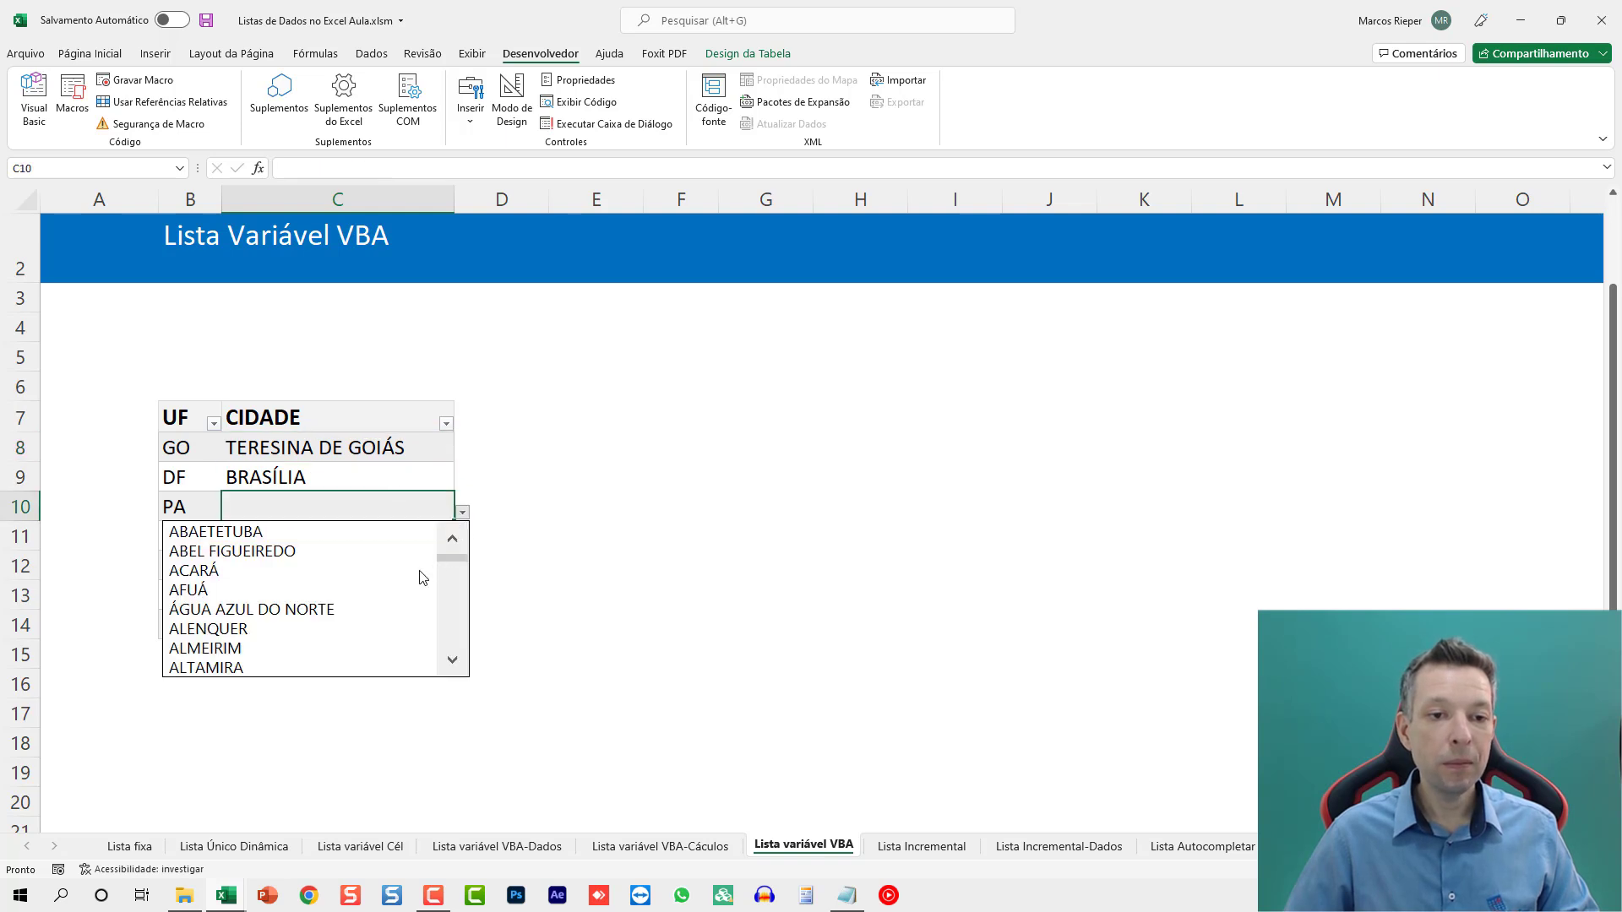
left_click(414, 609)
left_click(413, 543)
left_click(463, 542)
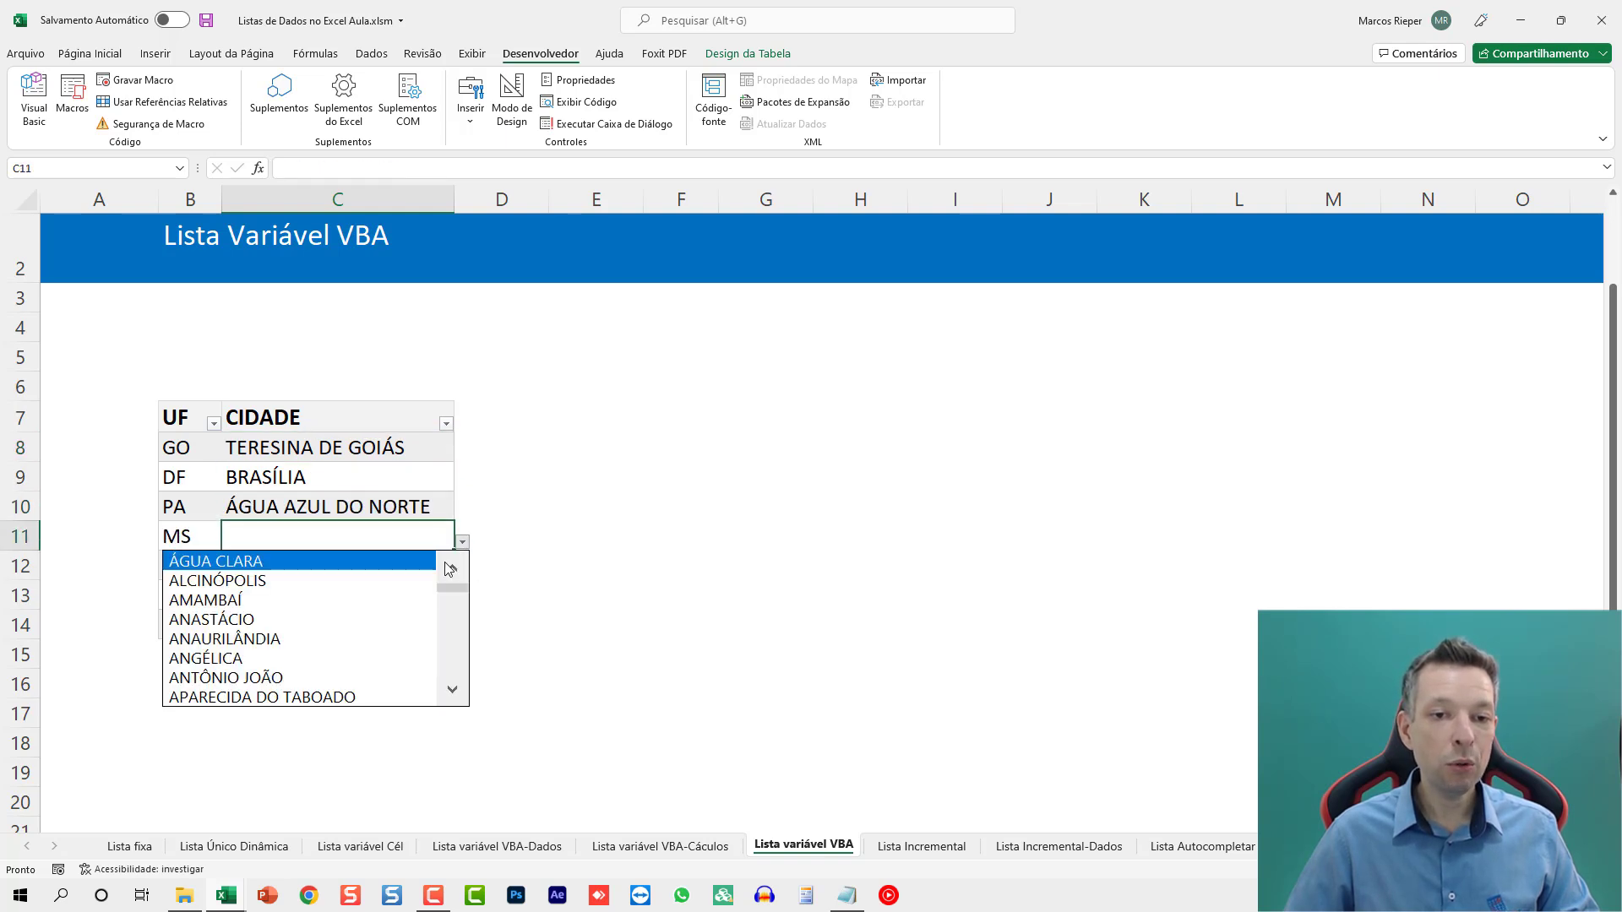
left_click(333, 658)
Step: Choose cities from the dropdowns: BRASÍLIA in C12, ÁGUAS FRIAS in C13 and PEDRA BRANCA in C14
left_click(388, 566)
left_click(463, 575)
left_click(391, 594)
left_click(382, 596)
left_click(463, 602)
left_click(304, 737)
left_click(383, 626)
left_click(462, 631)
scroll(455, 689, "down", 20)
left_click(307, 728)
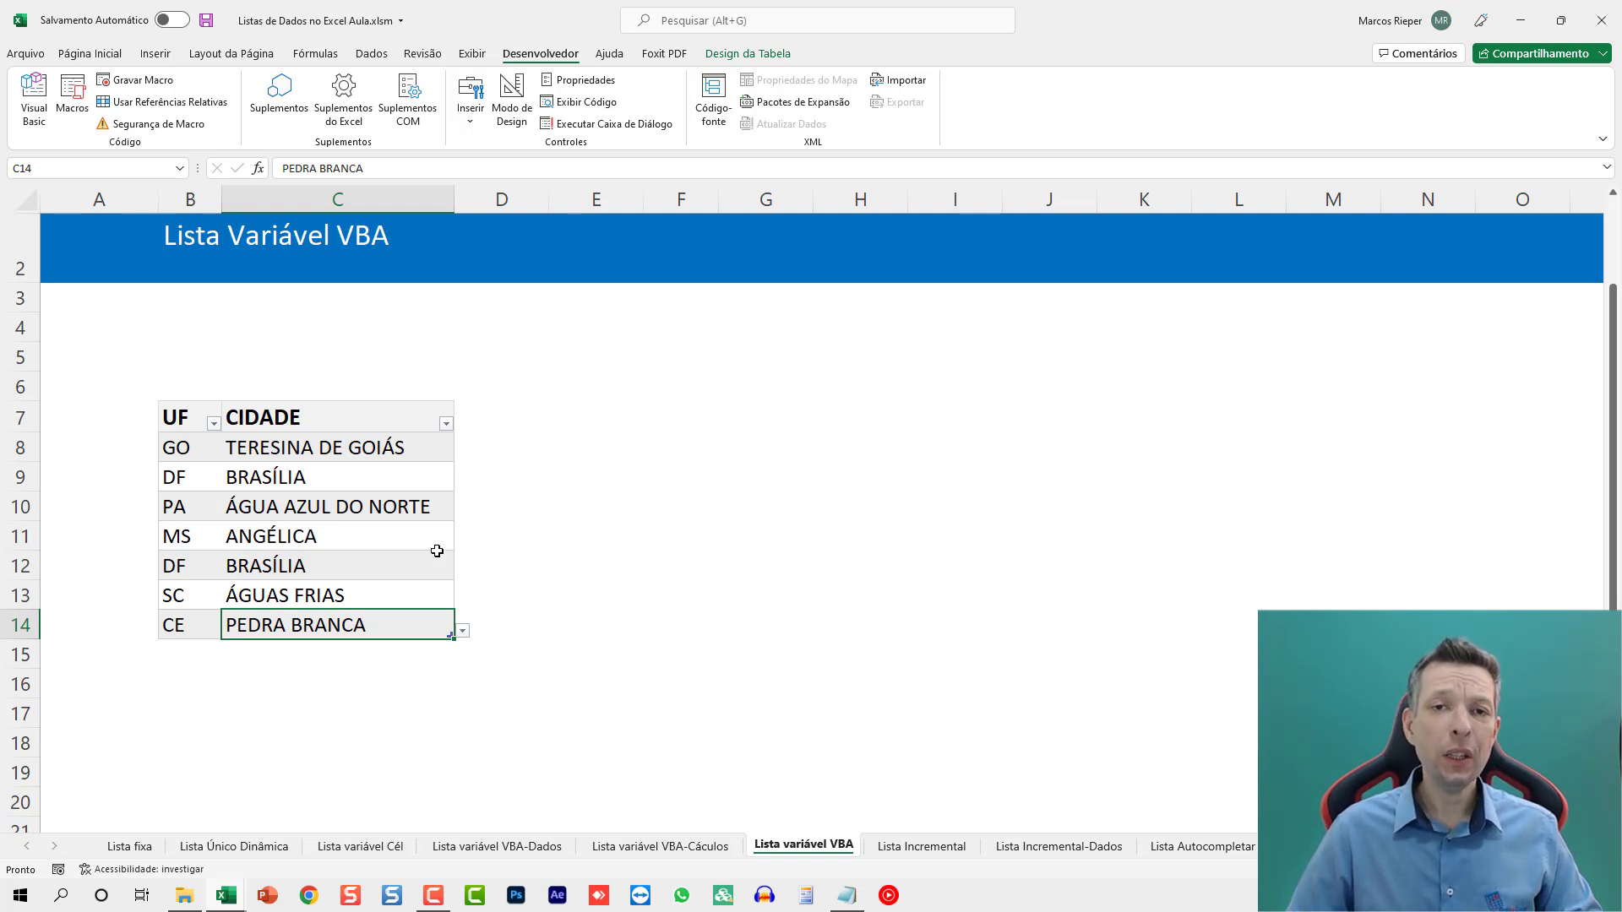
Step: Change the UF in B10 to PI and choose ALTO LONGÁ as its city in C10
left_click(379, 493)
left_click(292, 528)
left_click(198, 506)
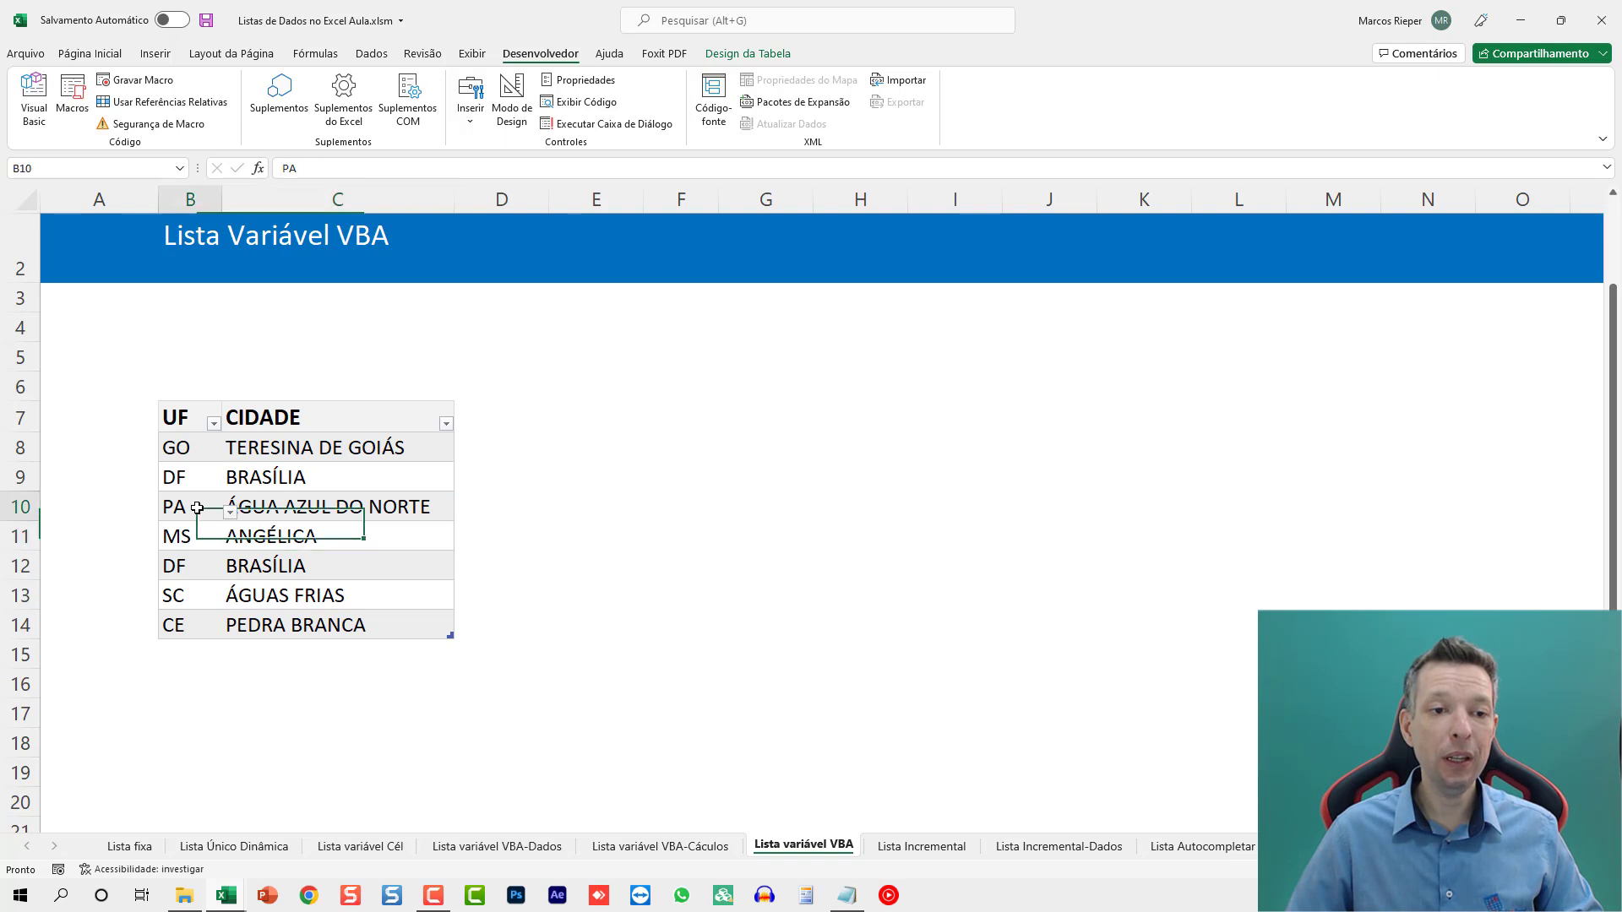
left_click(229, 511)
left_click(169, 590)
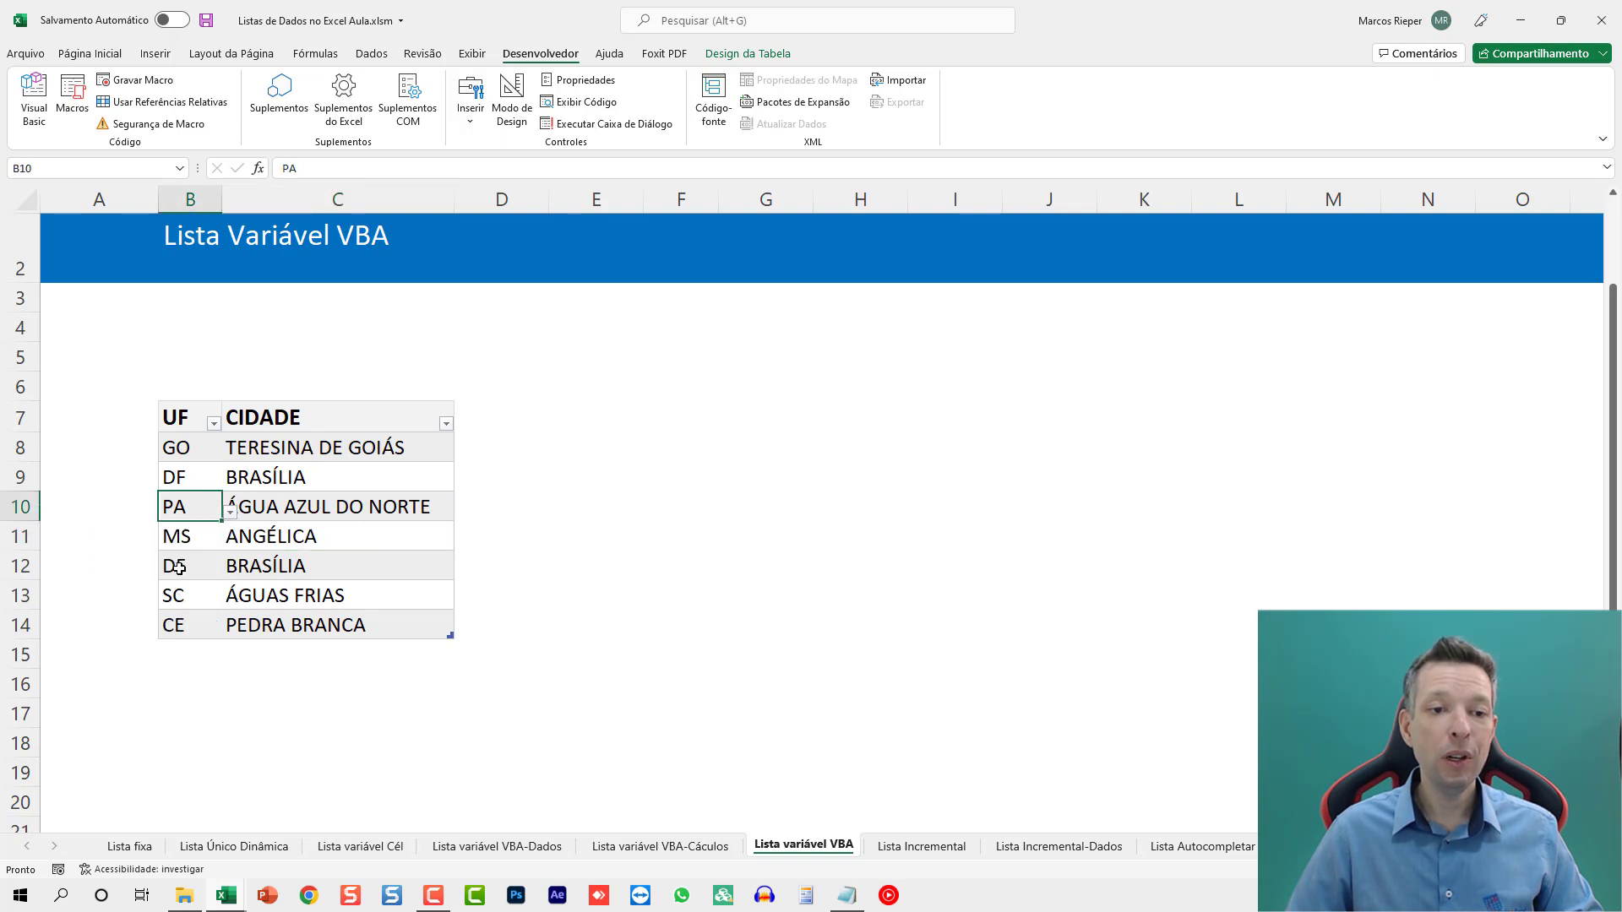
left_click(364, 507)
left_click(462, 513)
left_click(254, 628)
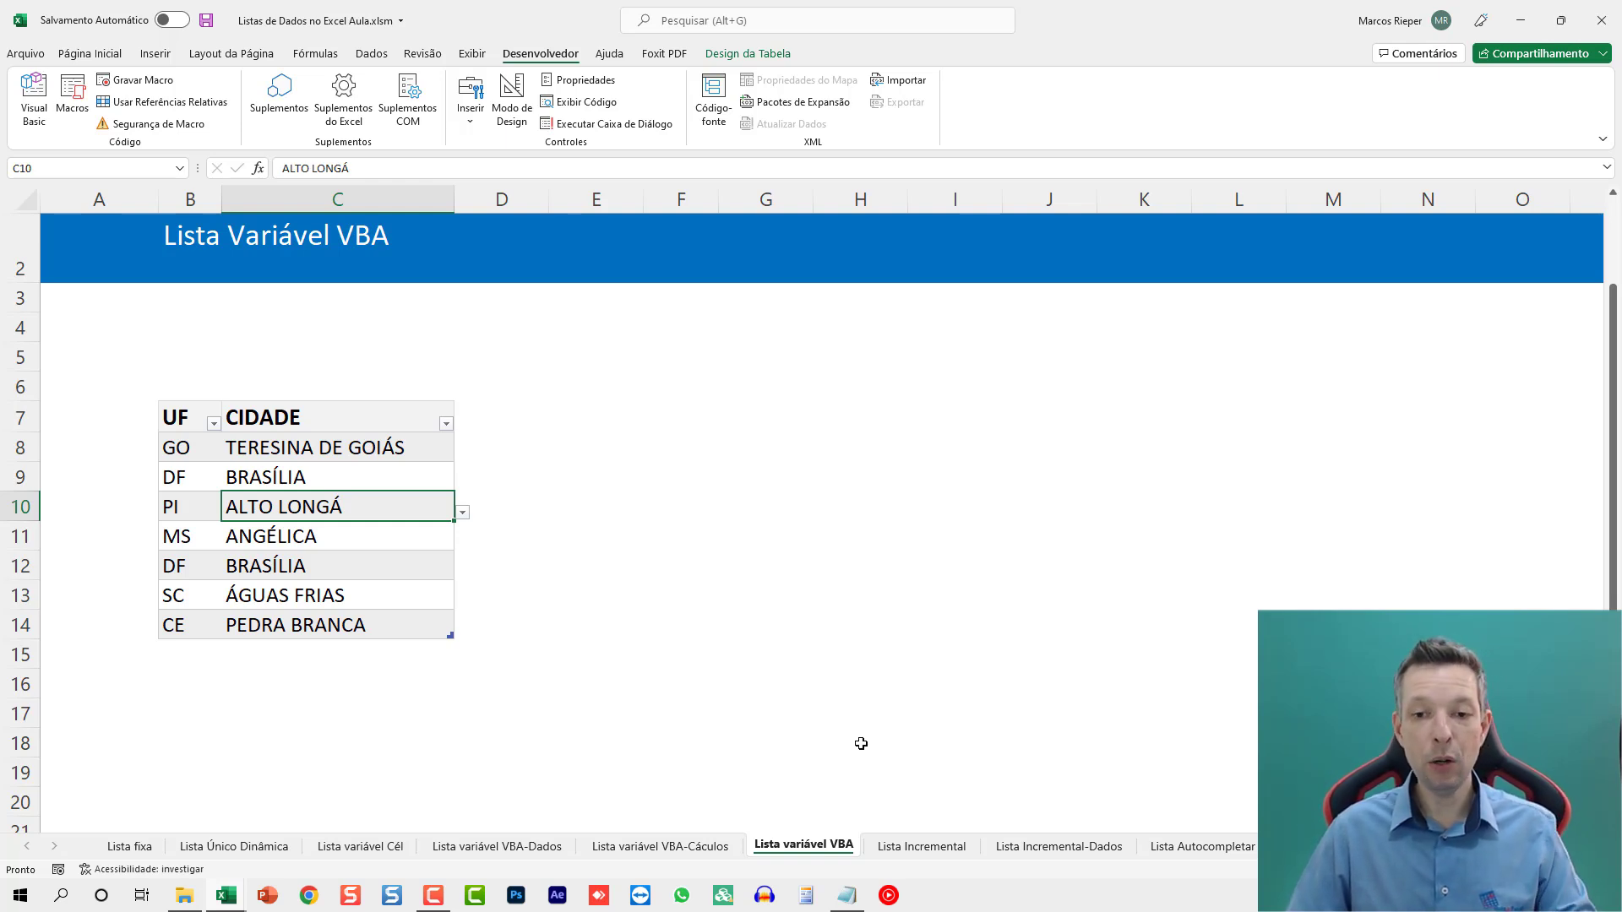
Step: Select C8:C11 under Qualidades on the Lista Incremental sheet, and delete the Qualidades item's row from the list on Lista Incremental-Dados
left_click(922, 846)
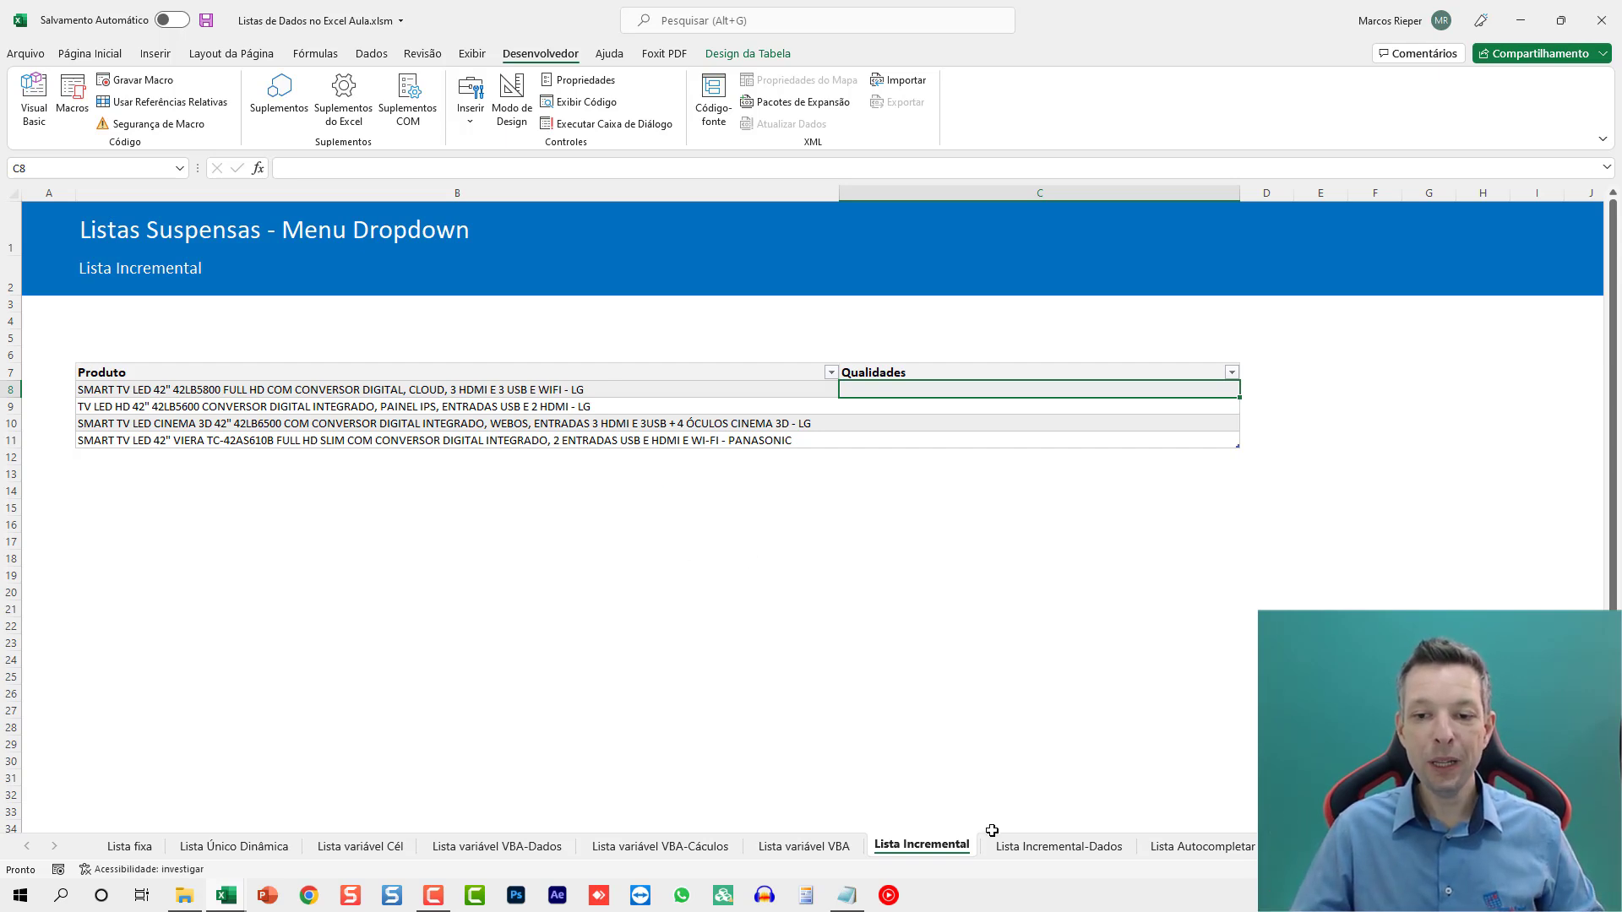
left_click_drag(1006, 387, 985, 442)
left_click(1059, 845)
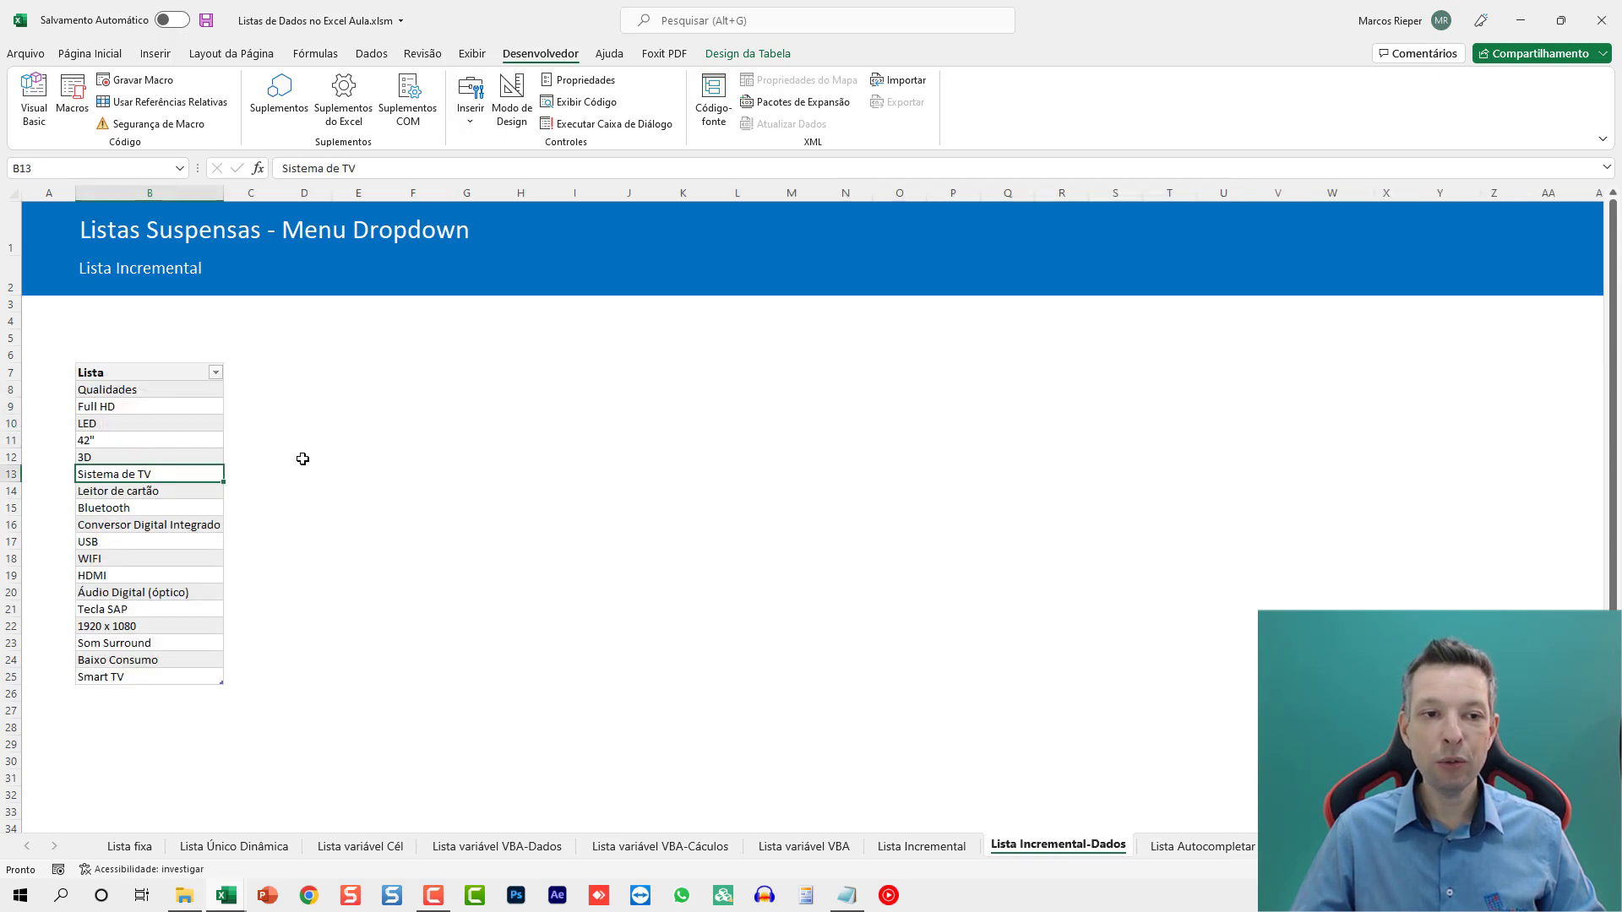
mouse_move(138, 390)
left_mouse_down()
mouse_move(143, 678)
mouse_move(152, 495)
mouse_move(144, 408)
mouse_move(130, 406)
left_mouse_up()
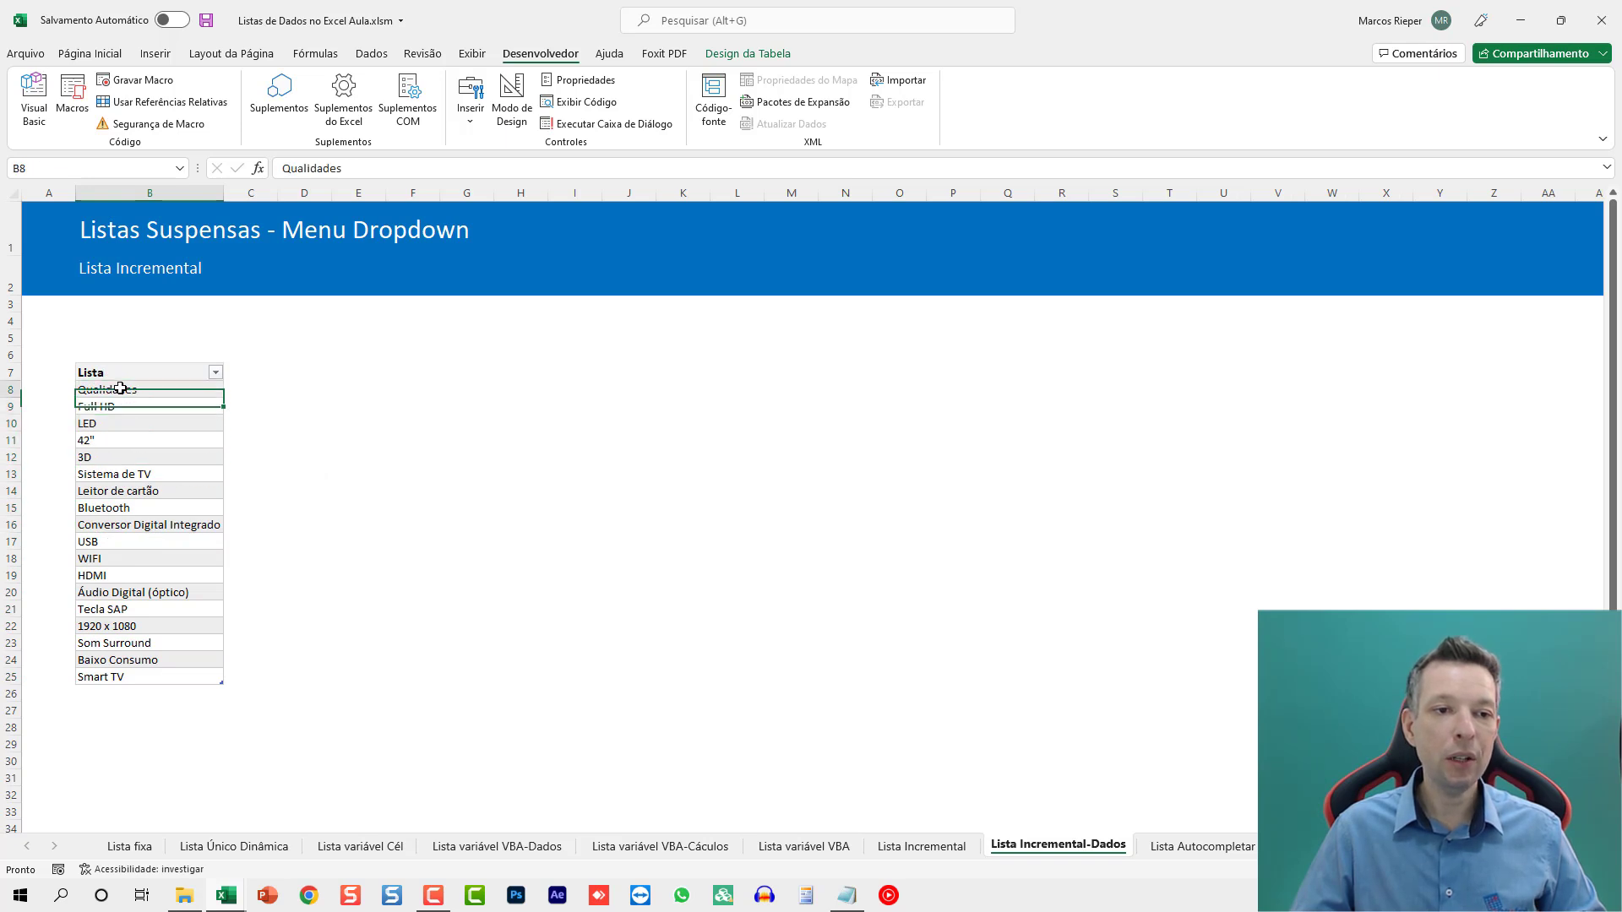
key("shift+space")
key("ctrl+minus")
left_click(148, 424)
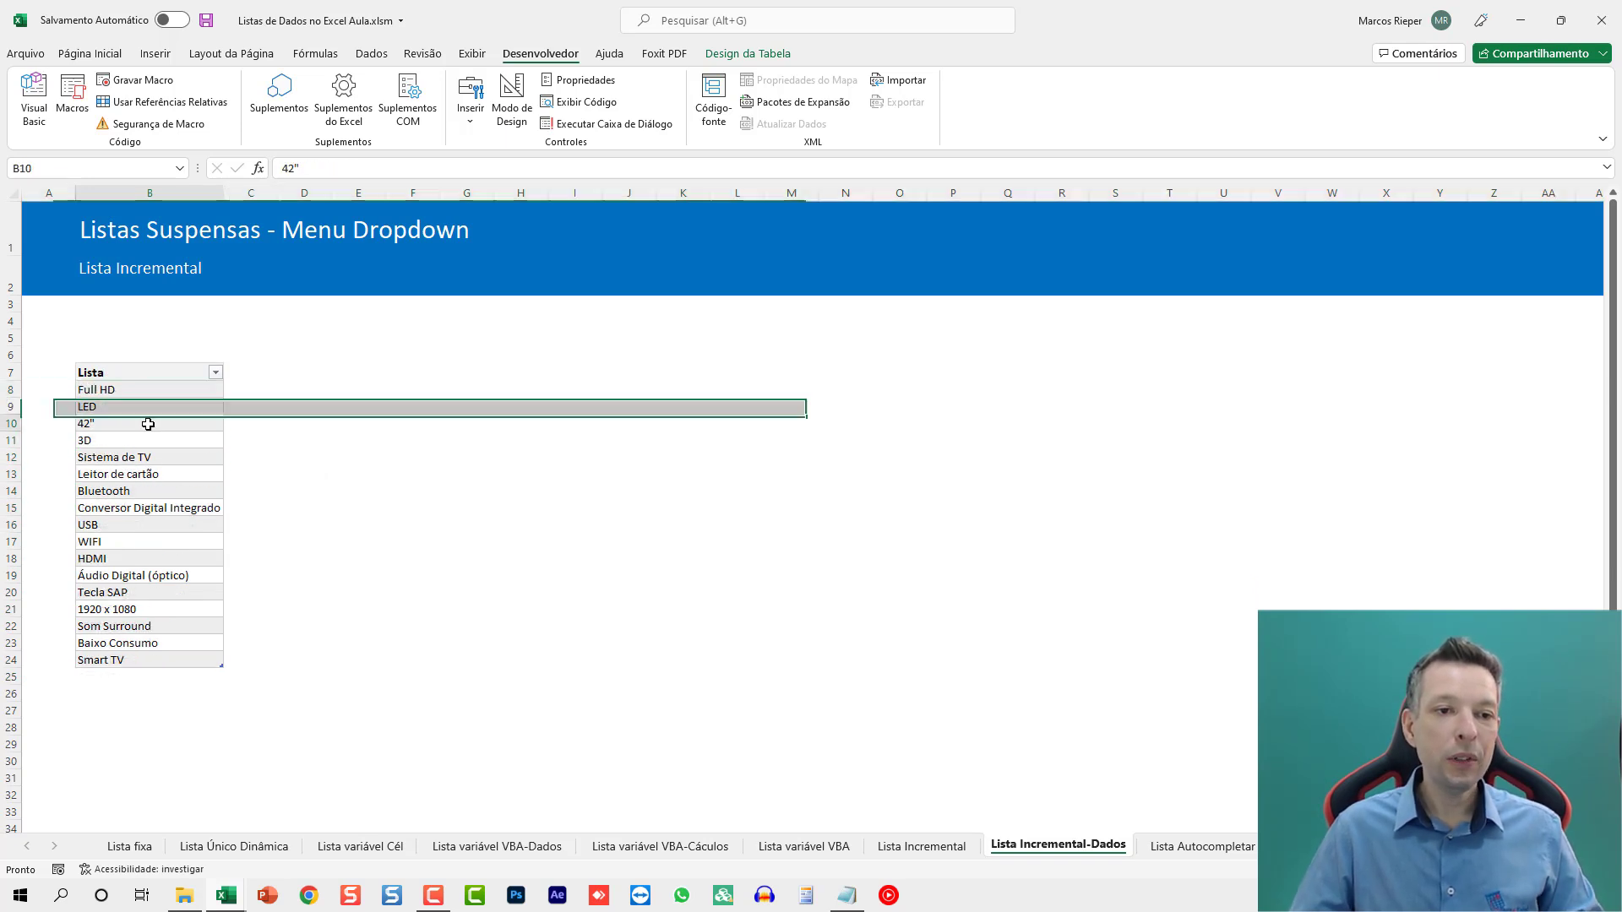
left_click_drag(137, 662, 133, 389)
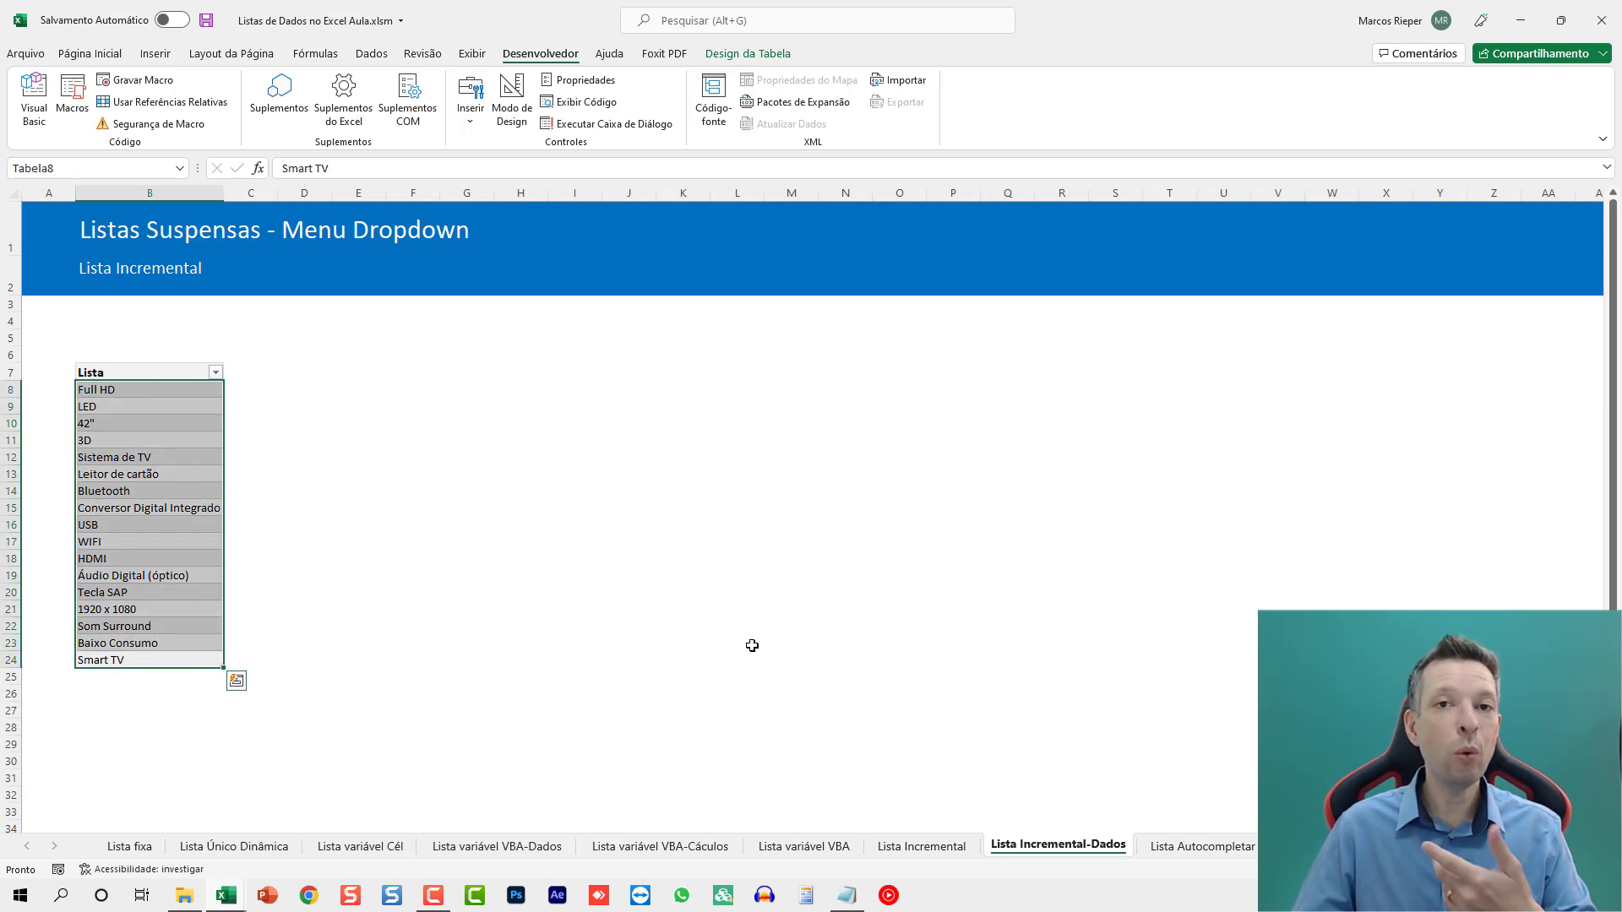
Step: Start data validation for cells C8:C11 on the Lista Incremental sheet, allowing Lista as the criterion
left_click(922, 846)
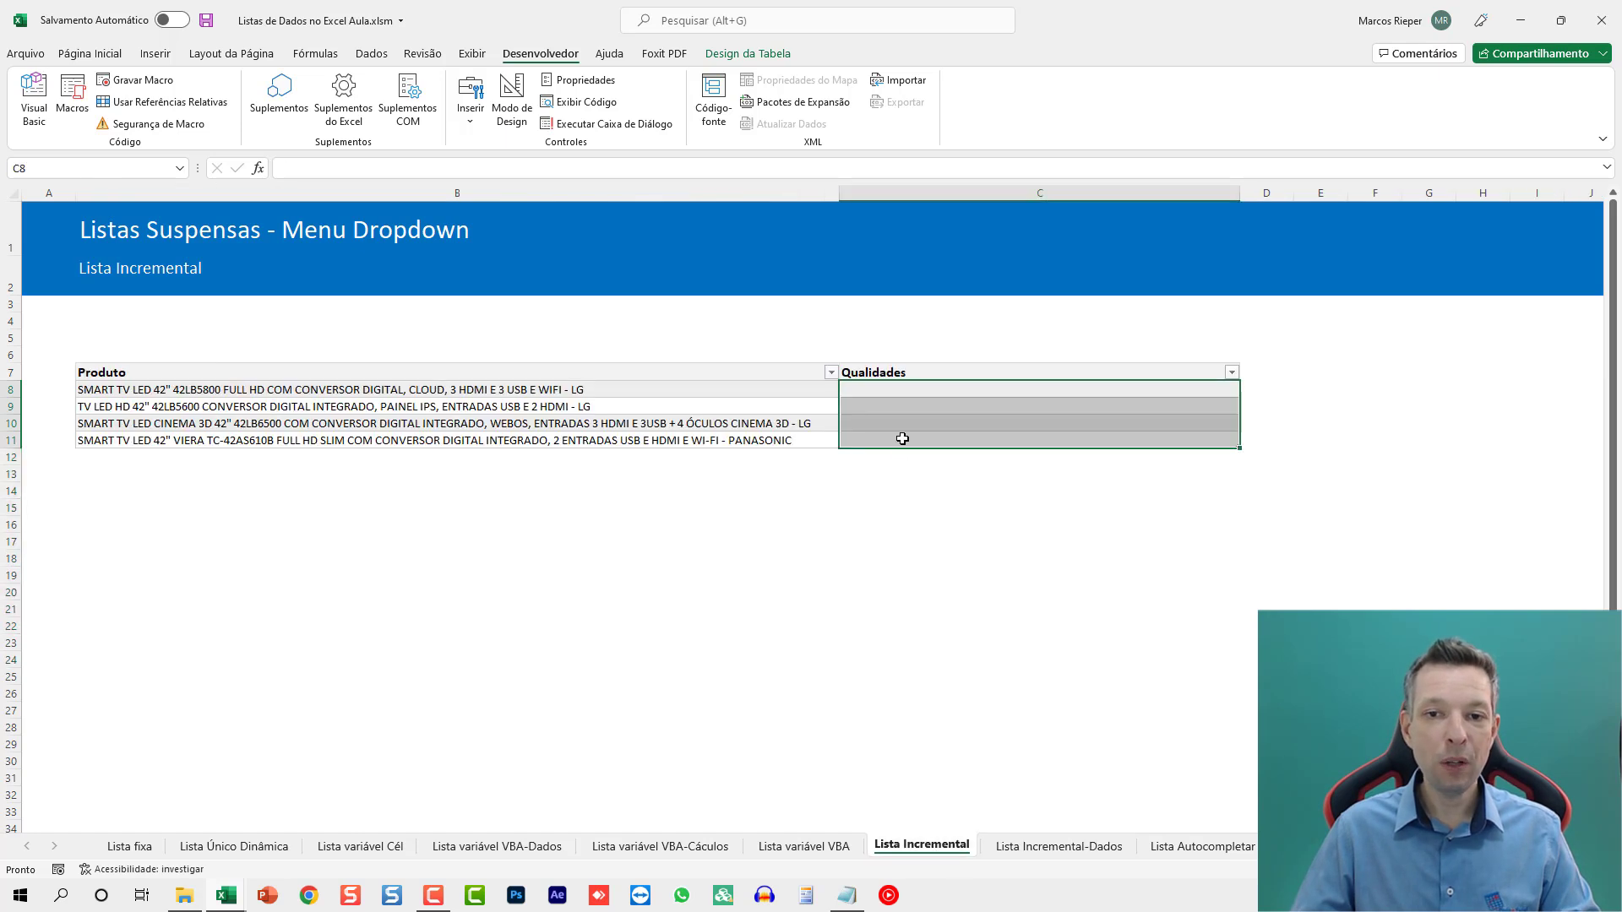
left_click(376, 54)
left_click(974, 123)
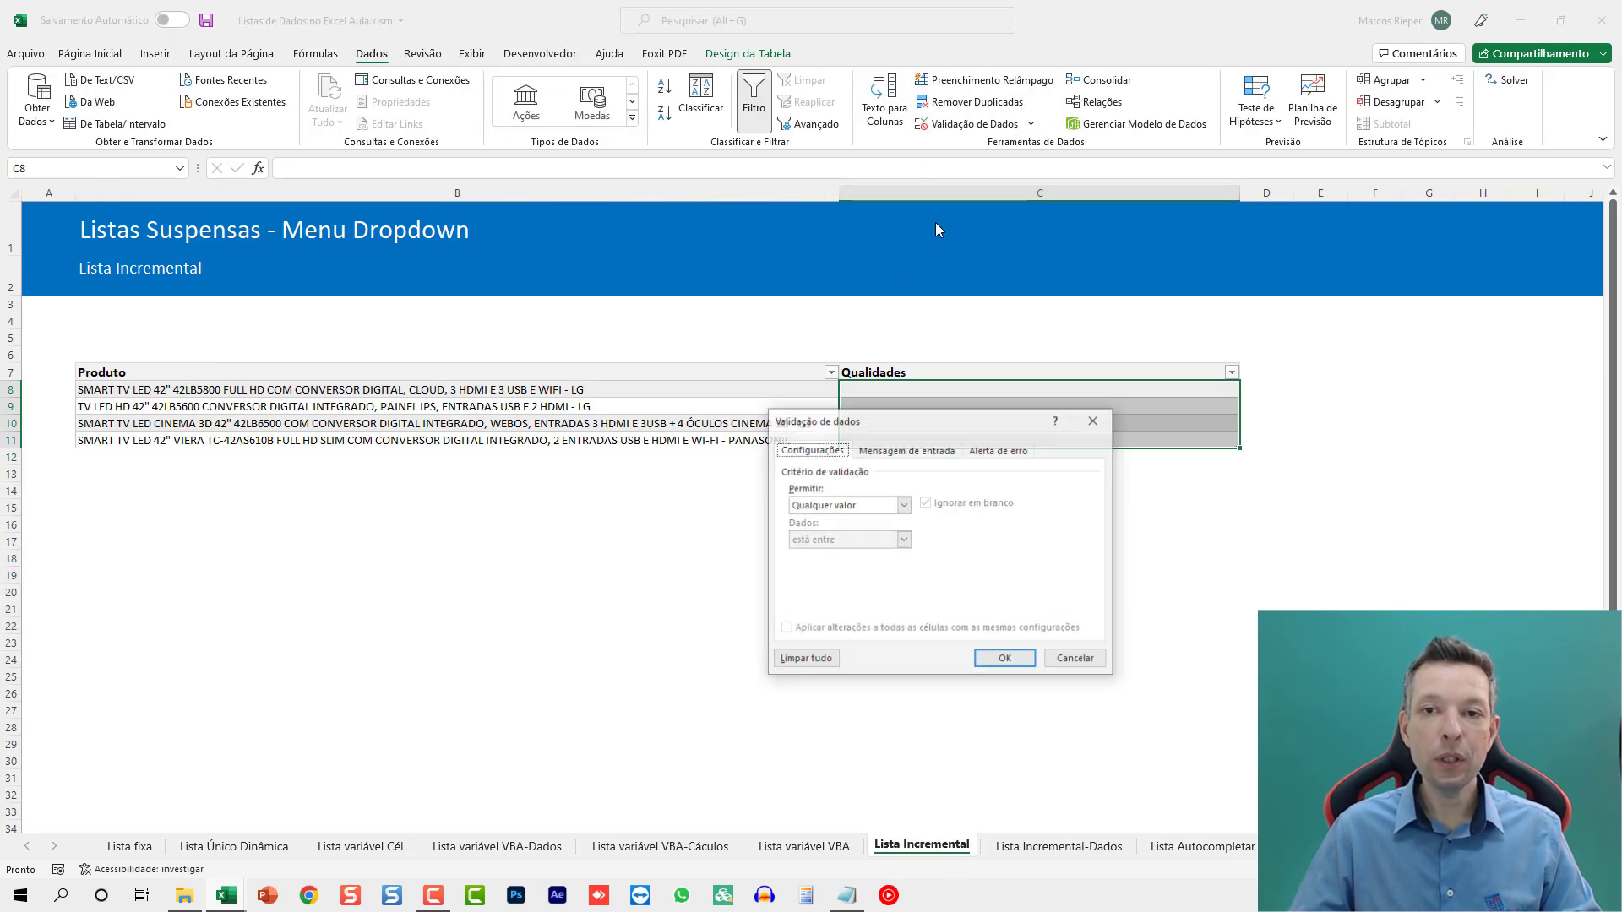
left_click(837, 506)
left_click(824, 560)
left_click(817, 511)
left_click(832, 548)
left_click(860, 574)
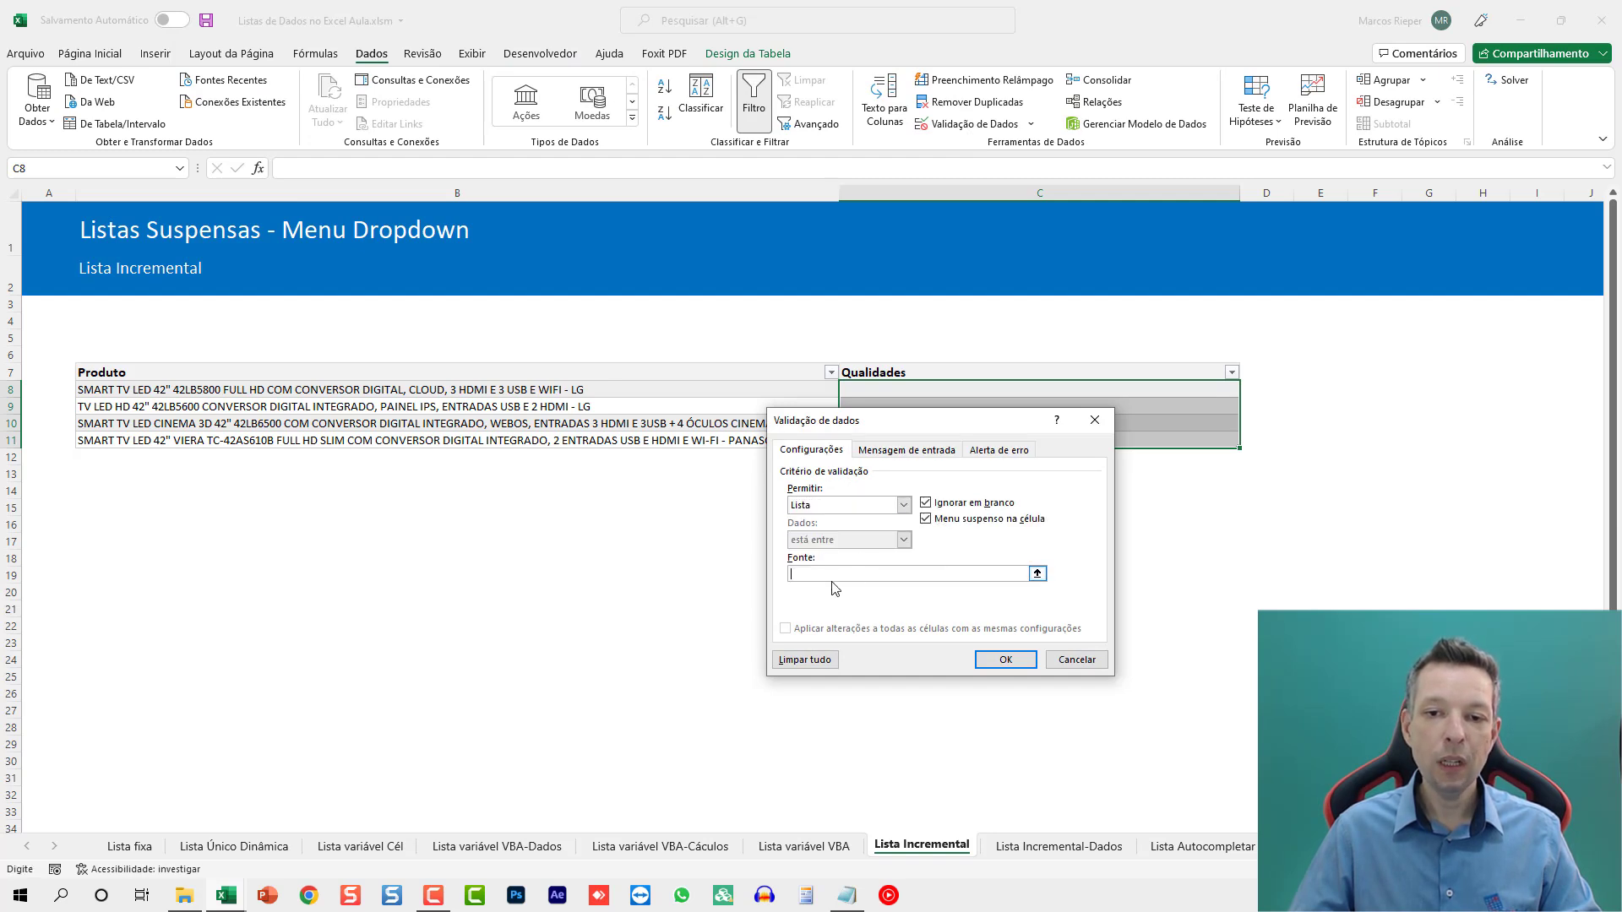
Step: Set the validation source to ='Lista Incremental-Dados'!$B$8:$B$24, apply it, and check the dropdown in C8
left_click(1000, 855)
left_click_drag(131, 660, 140, 385)
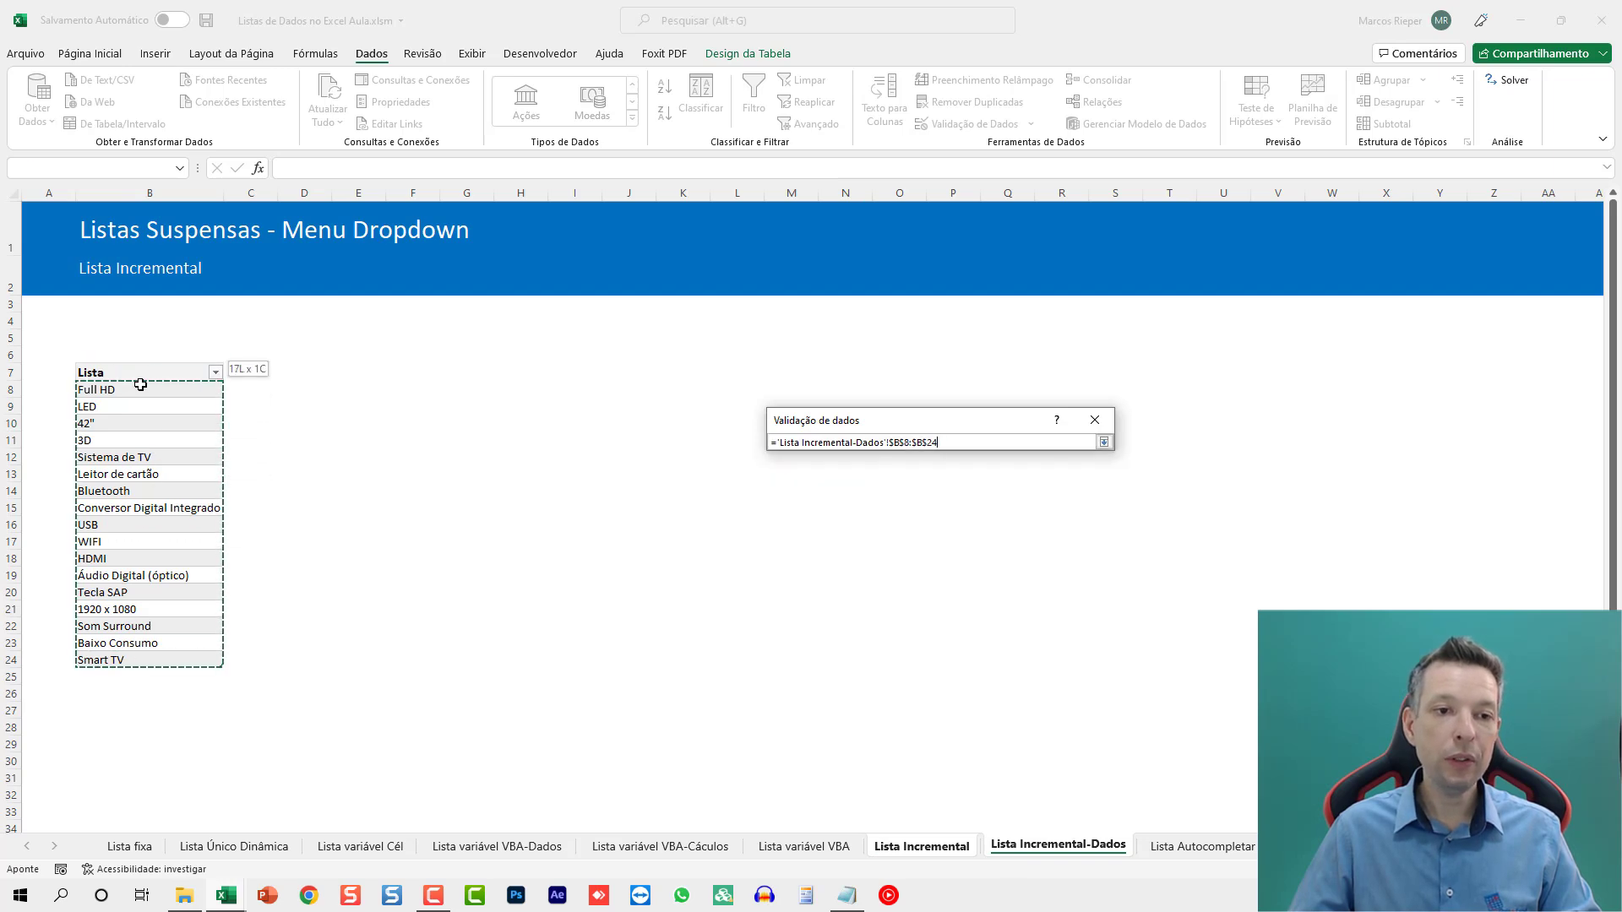
key("Return")
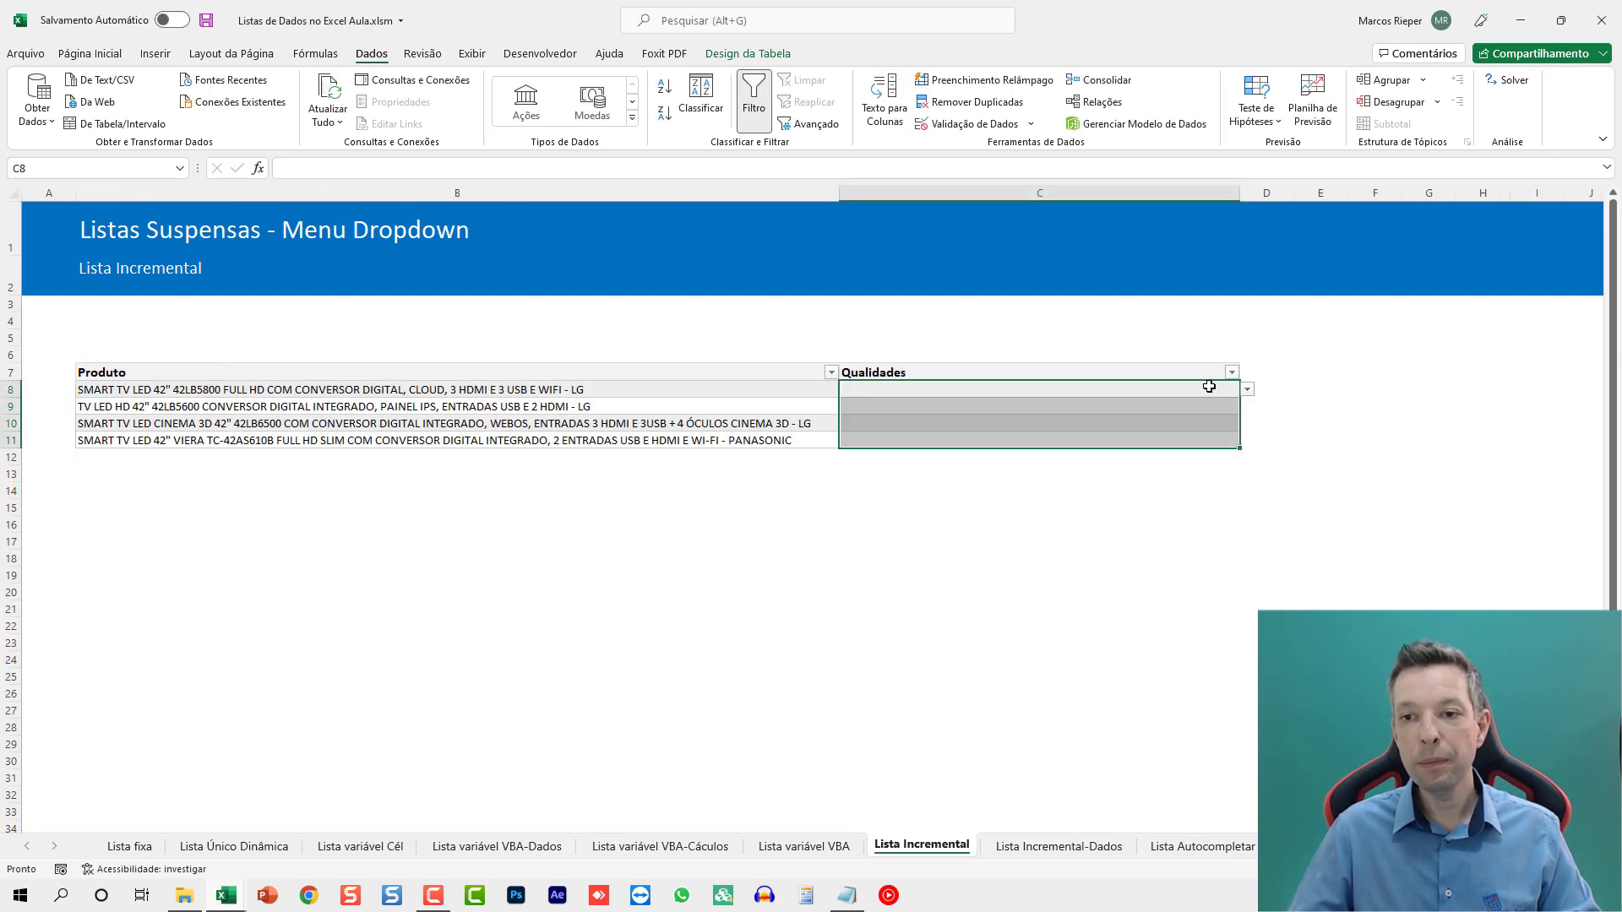
left_click(1248, 388)
key("Escape")
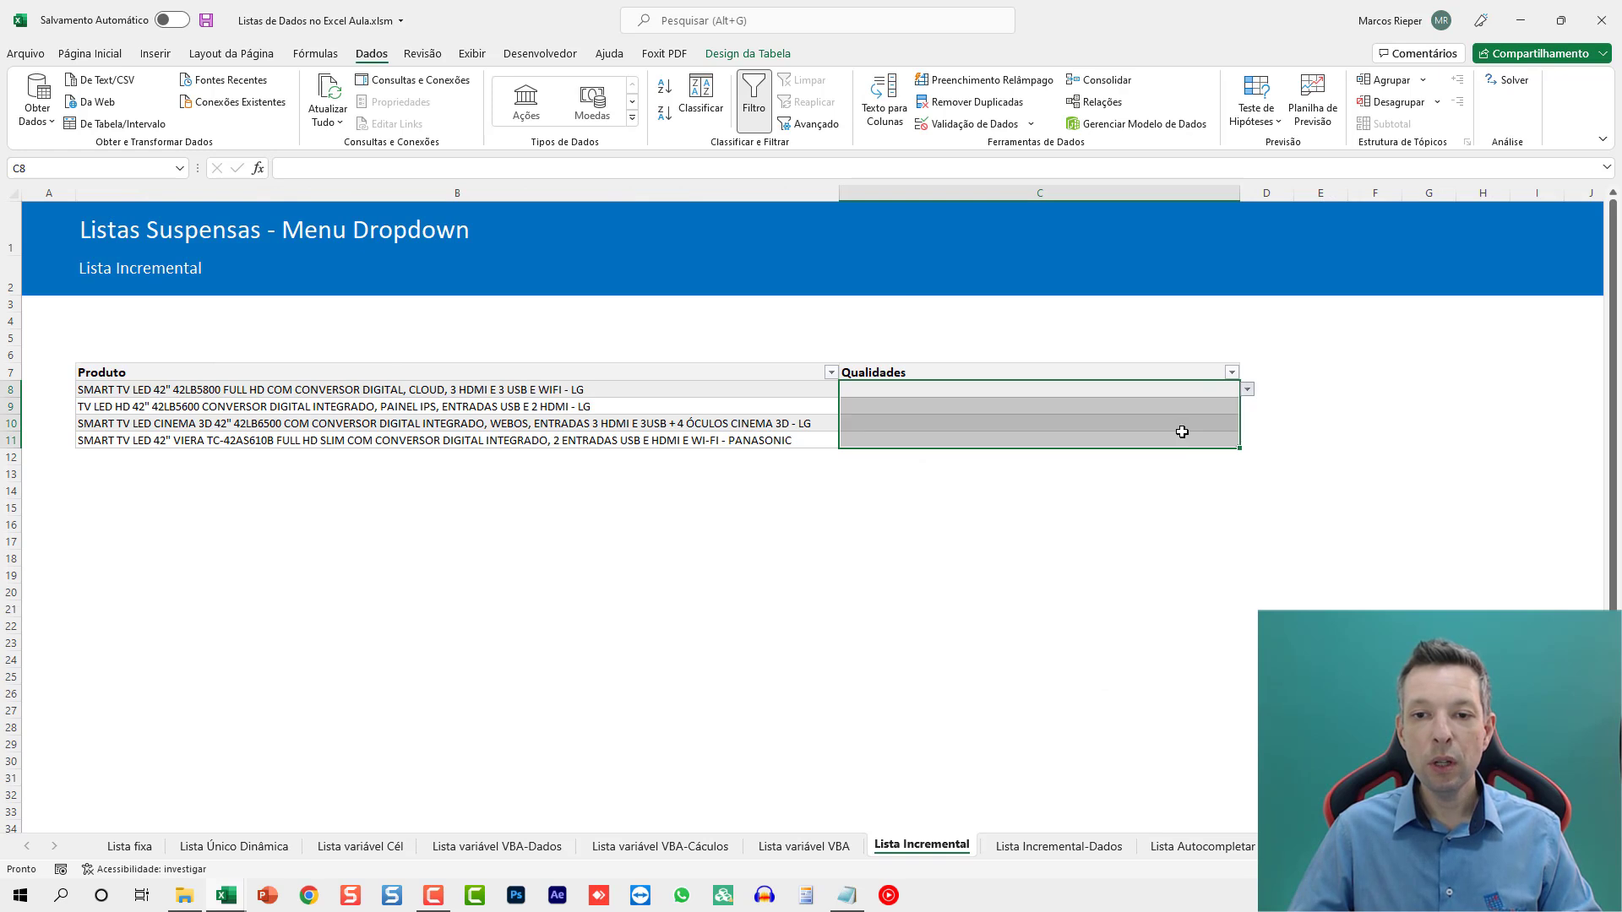
Step: Choose Conversor Digital Integrado from the Qualidades dropdown in C8
left_click(1248, 388)
left_click(1137, 452)
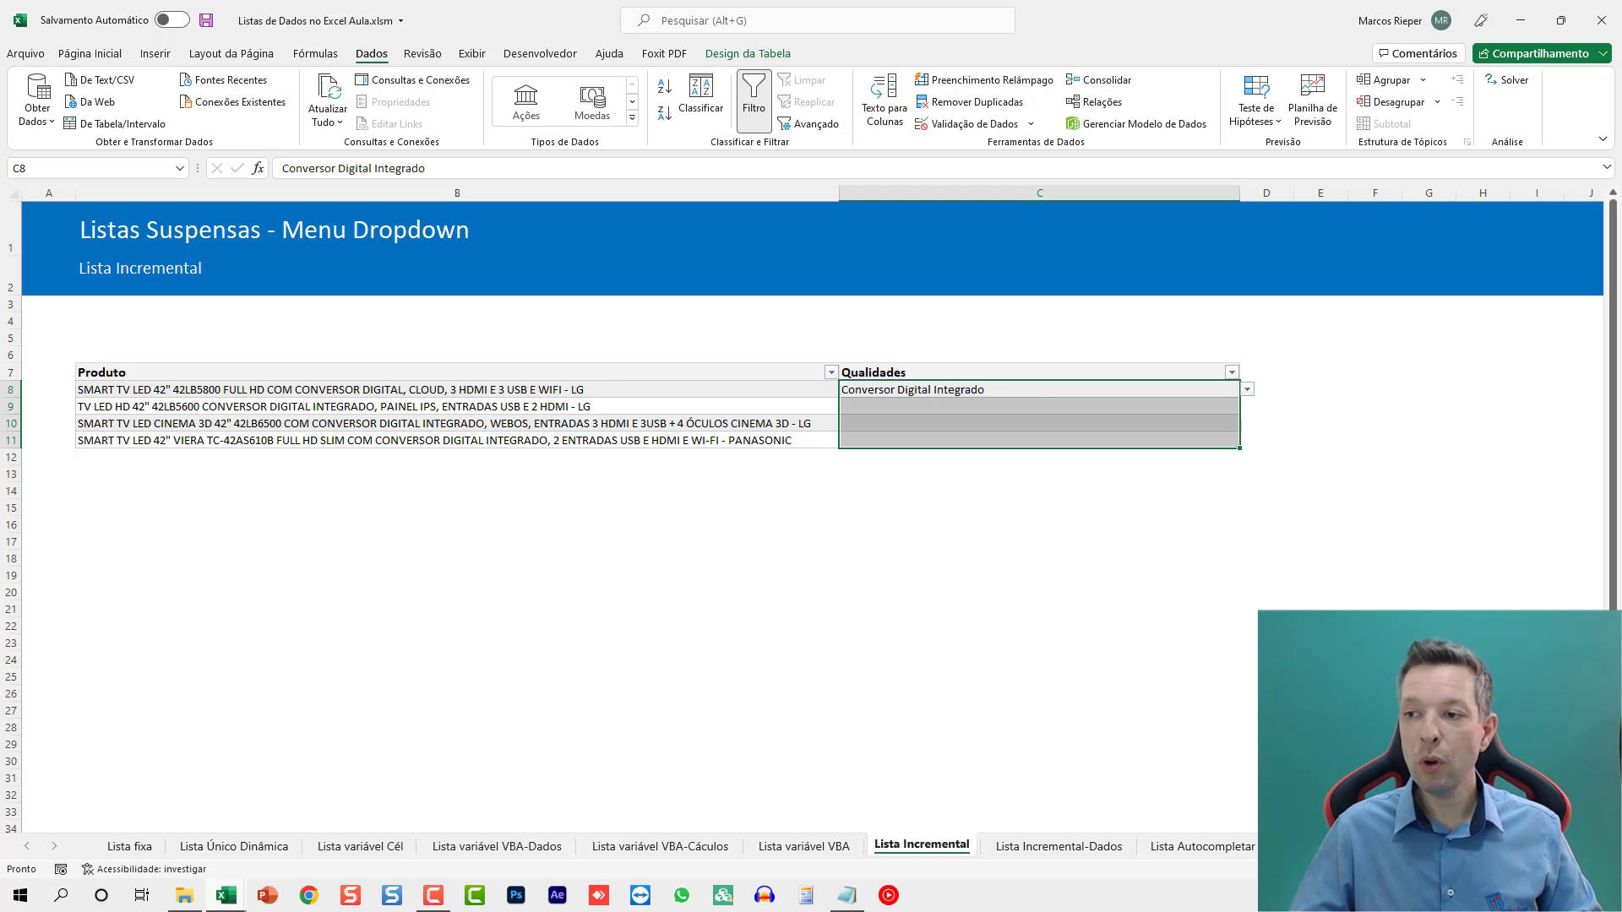
Step: Copy the prepared Worksheet_Change code and paste it into the code module of Plan1 (Lista Incremental) in the VBA editor
key("alt+Tab")
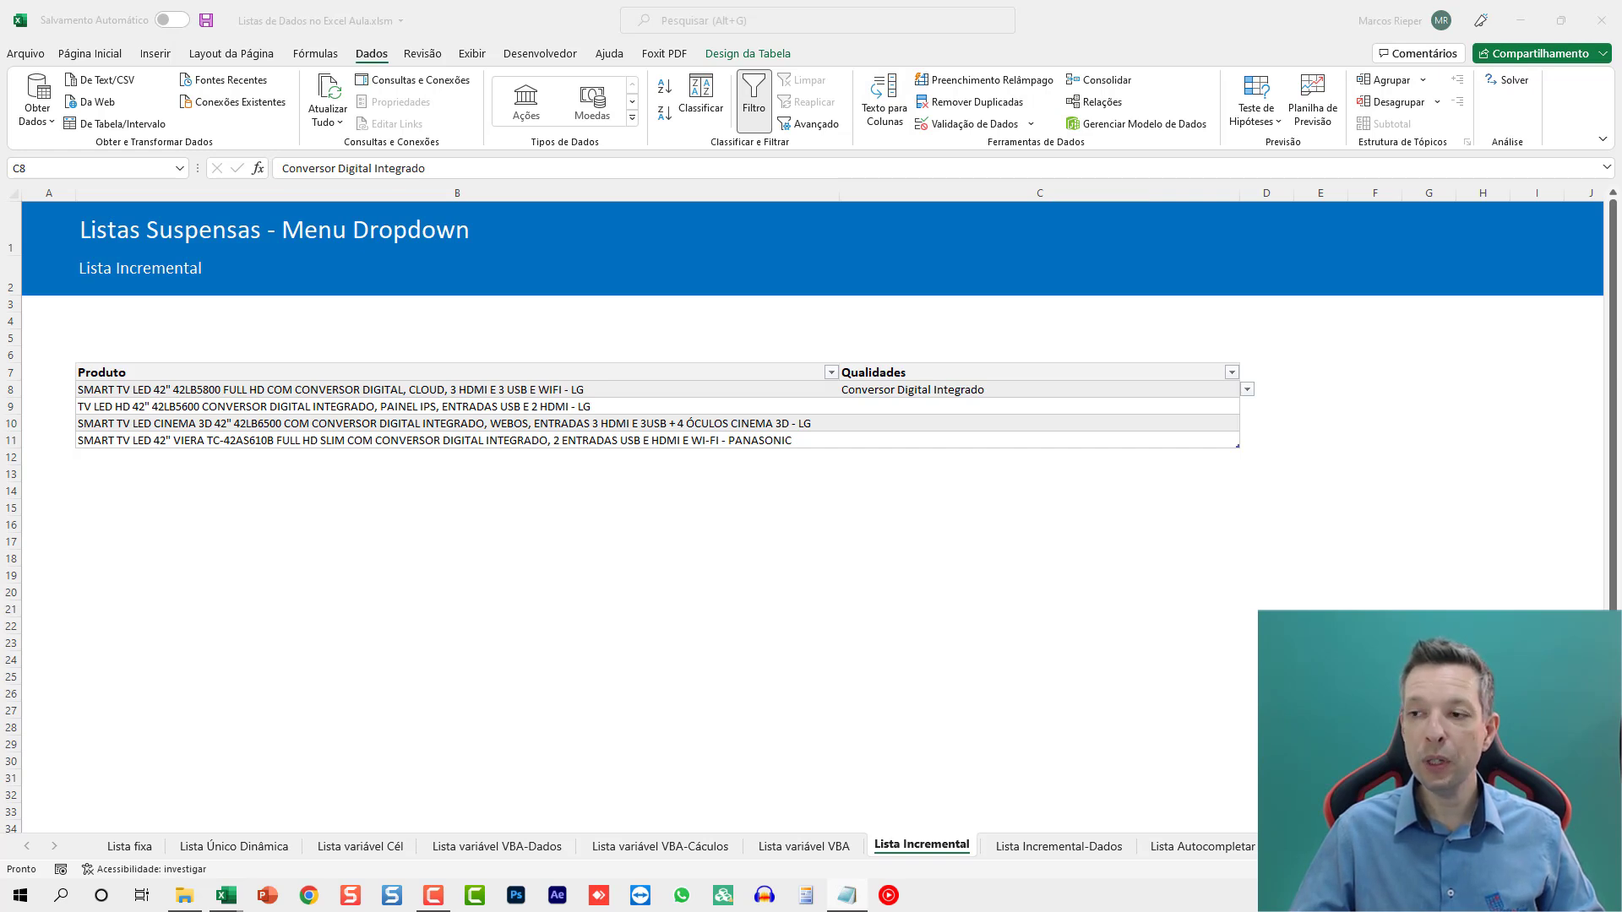
key("alt+Tab")
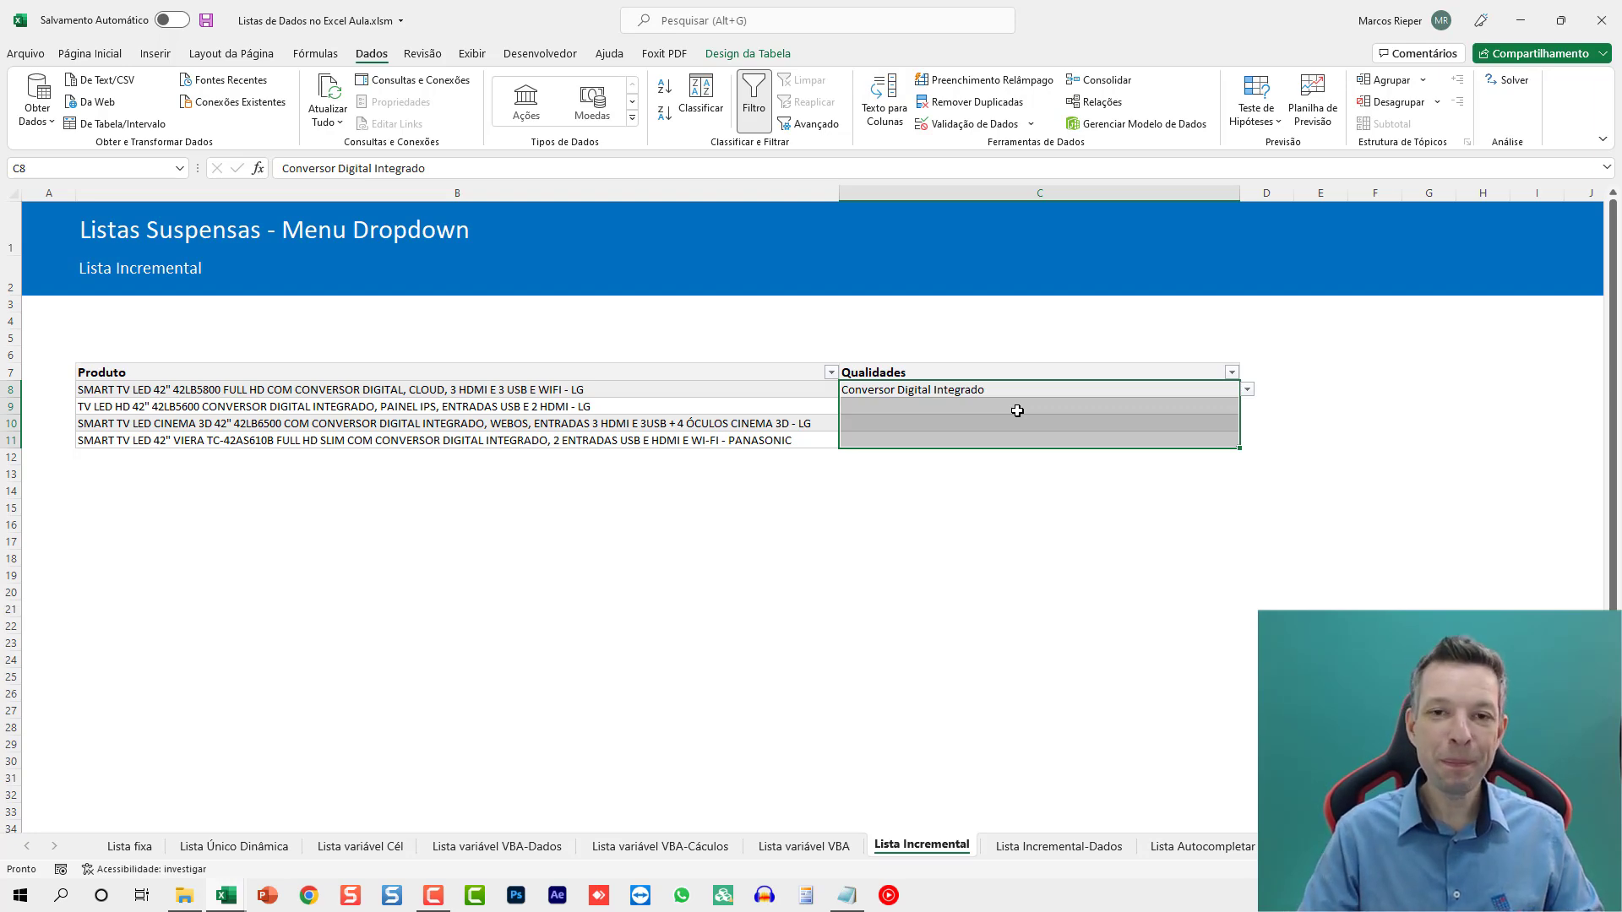
key("alt+F11")
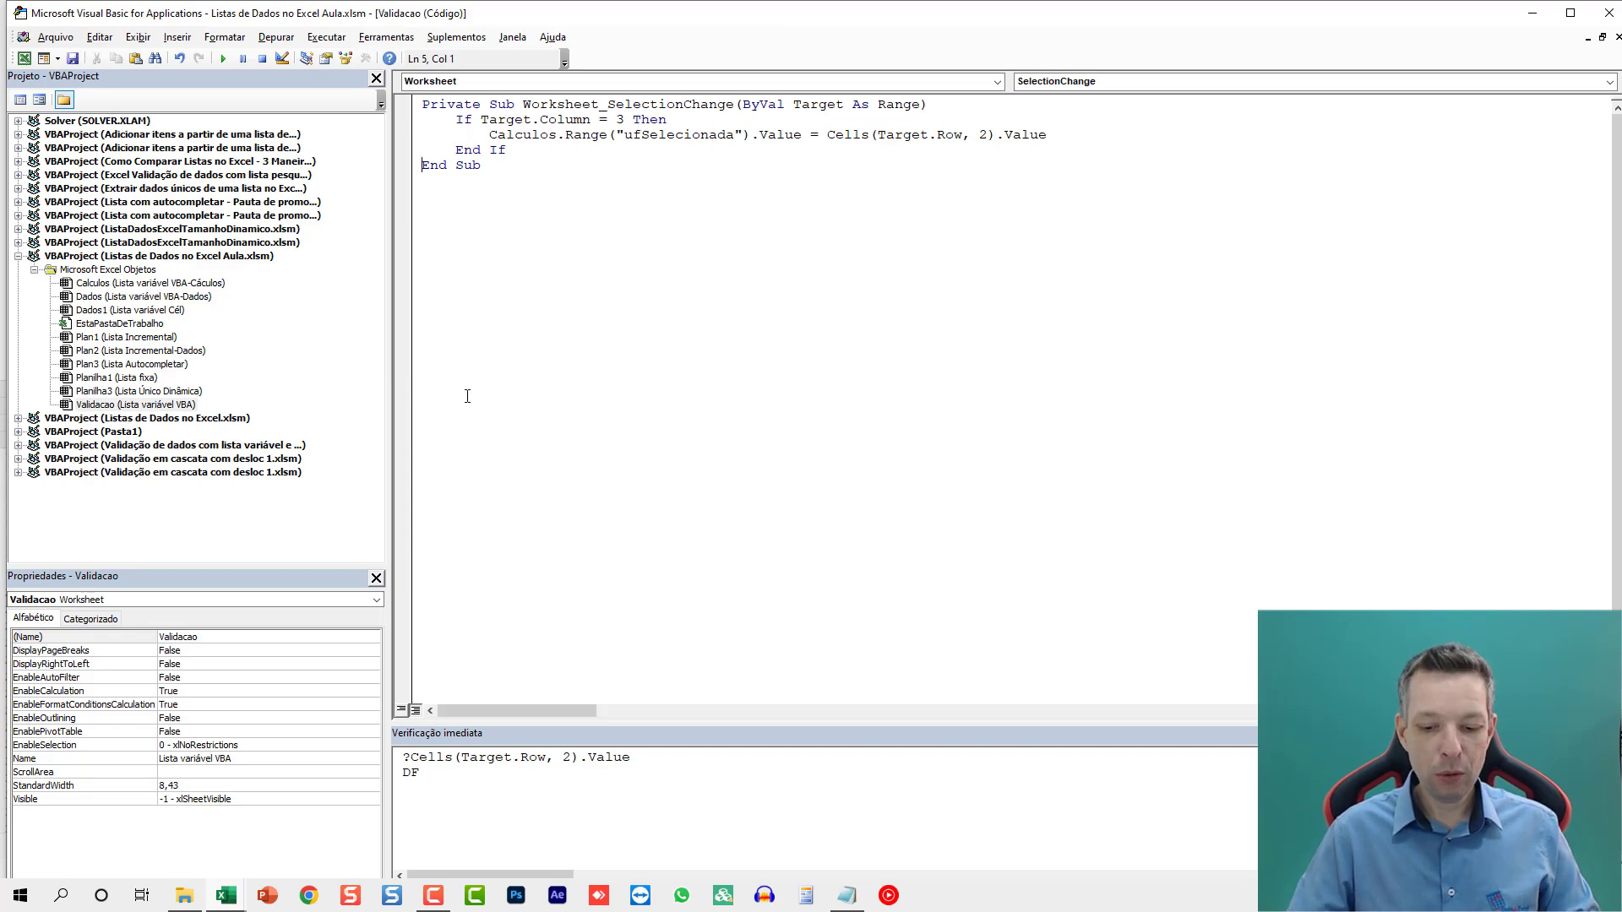
key("alt+F11")
key("alt+F11")
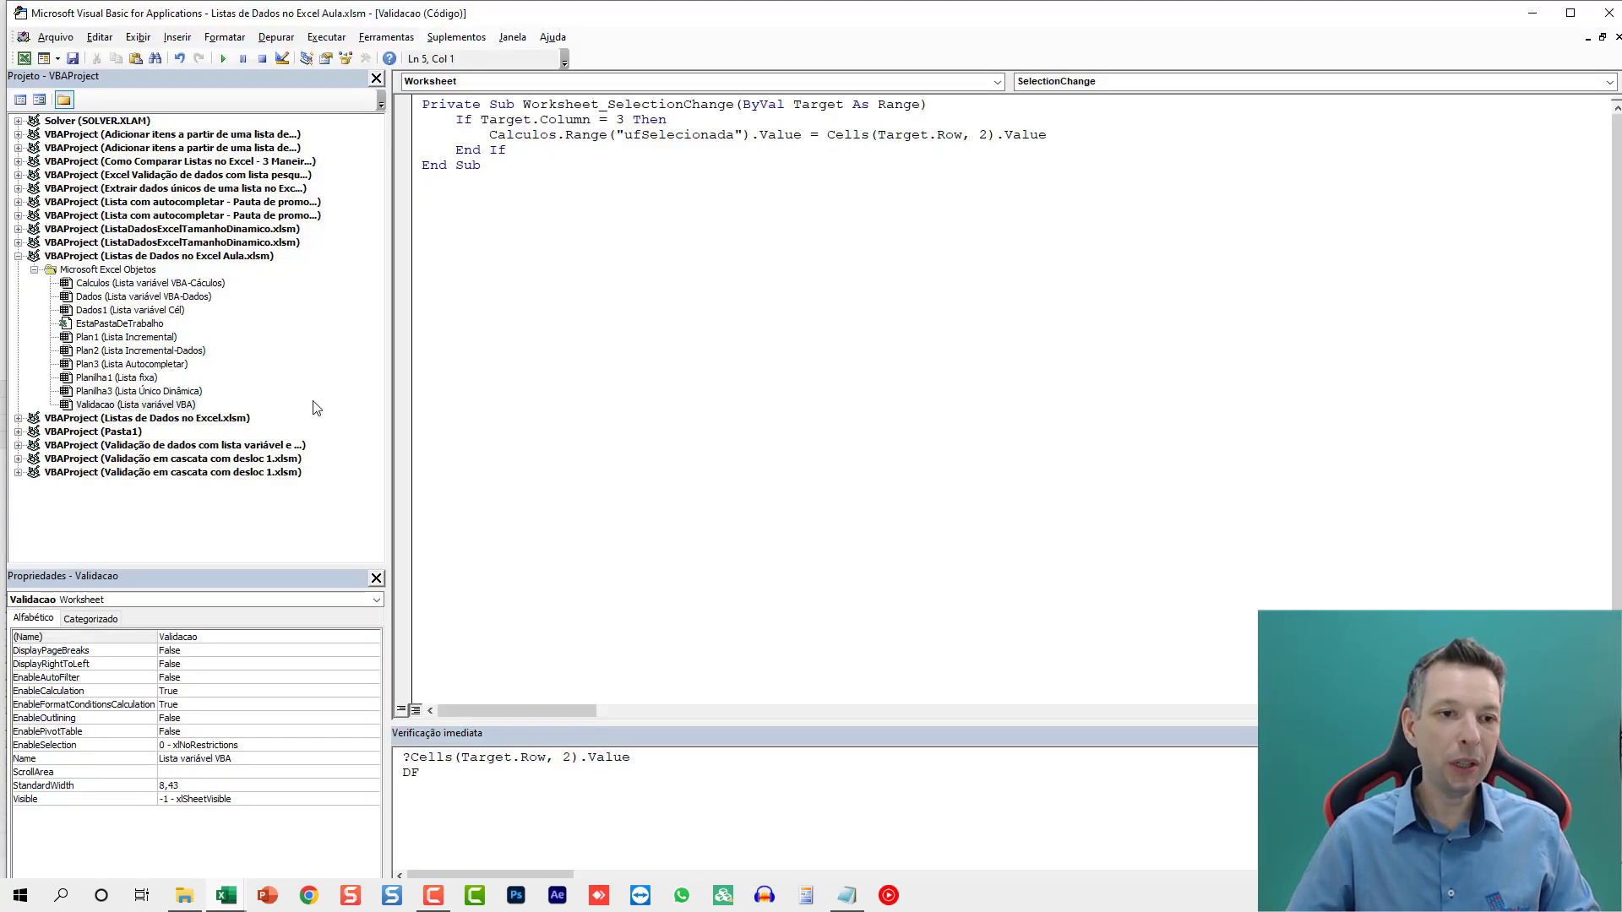
double_click(154, 338)
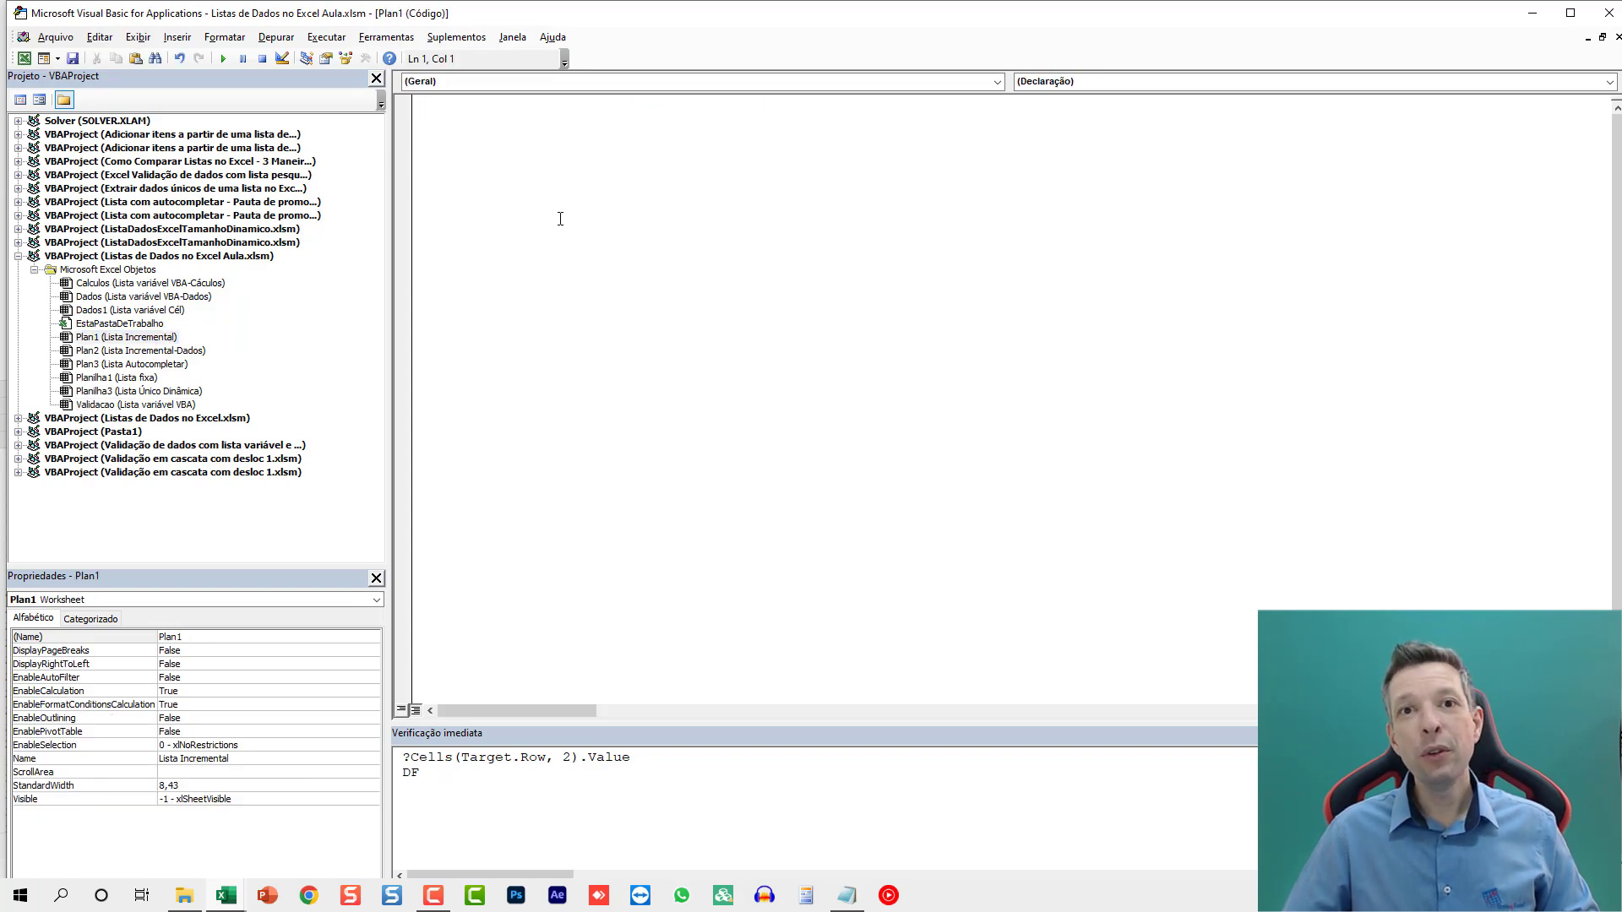
key("ctrl+v")
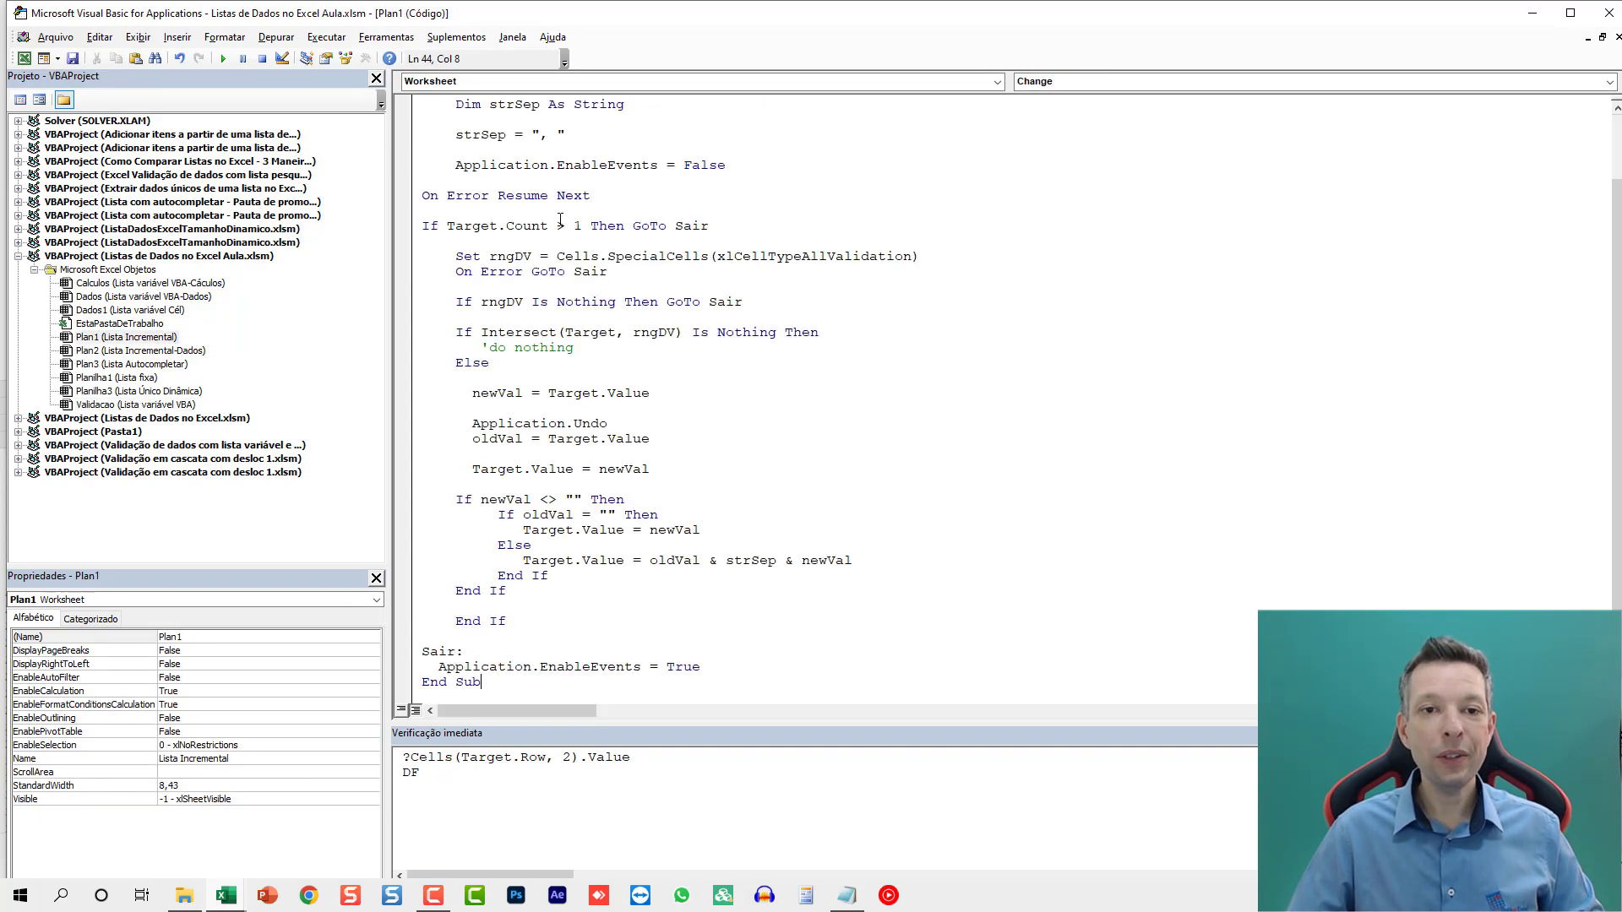
Step: Review the Worksheet_Change code, examining the validation-cell check, the newVal and oldVal assignments, and the line joining both with strSep
scroll(585, 254, "up", 2)
scroll(585, 254, "down", 2)
scroll(587, 271, "up", 2)
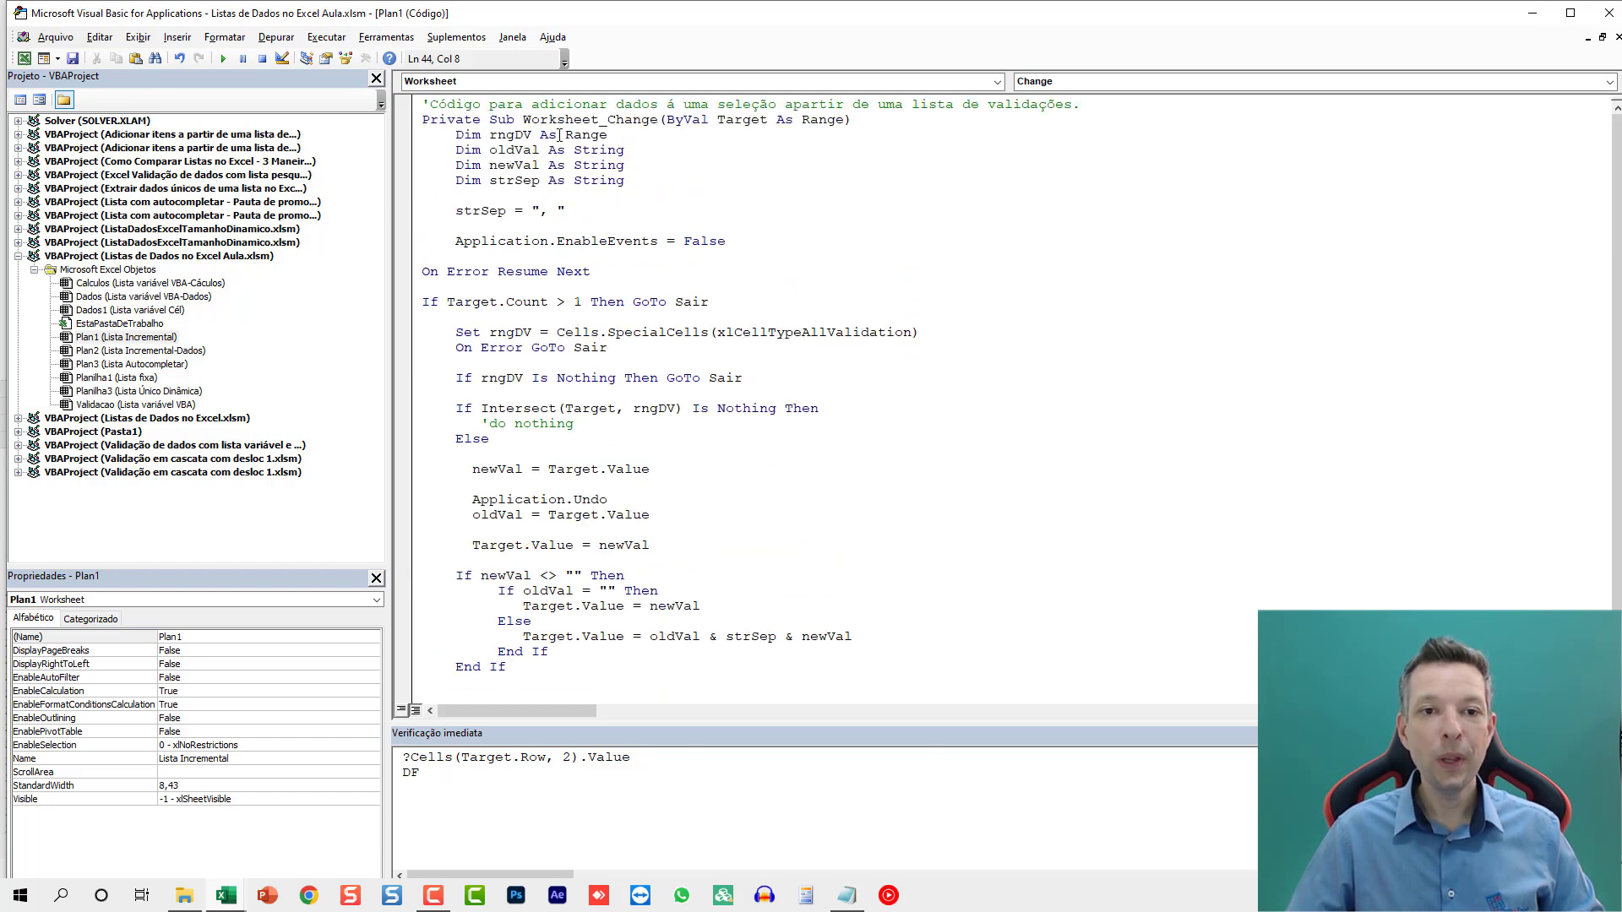
scroll(569, 209, "down", 2)
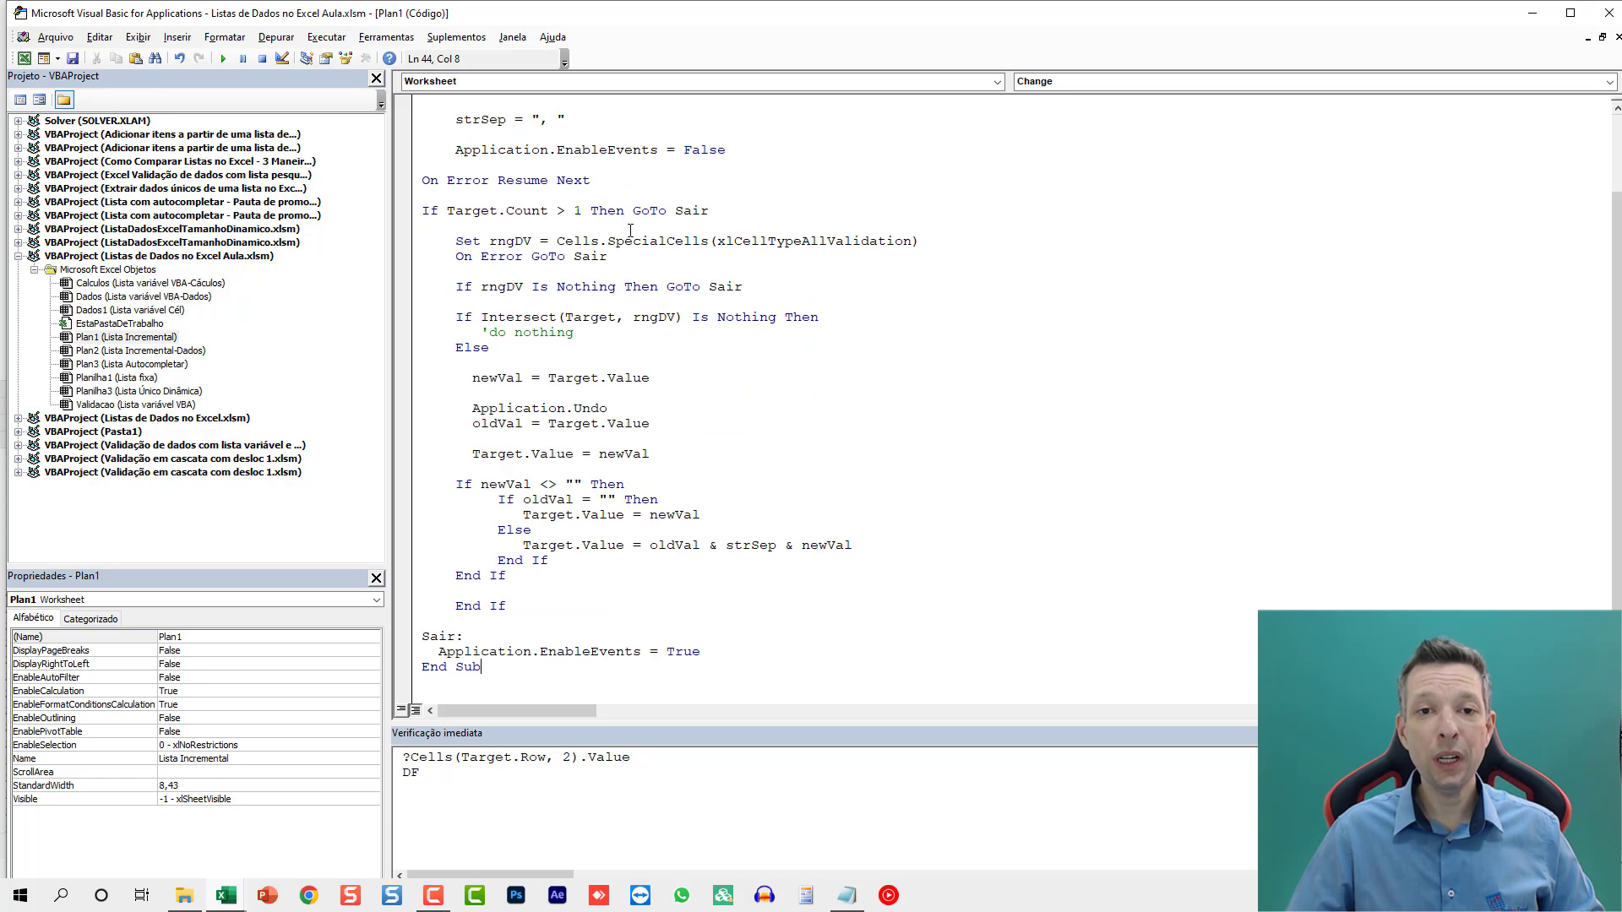
left_click_drag(656, 244, 768, 244)
double_click(816, 244)
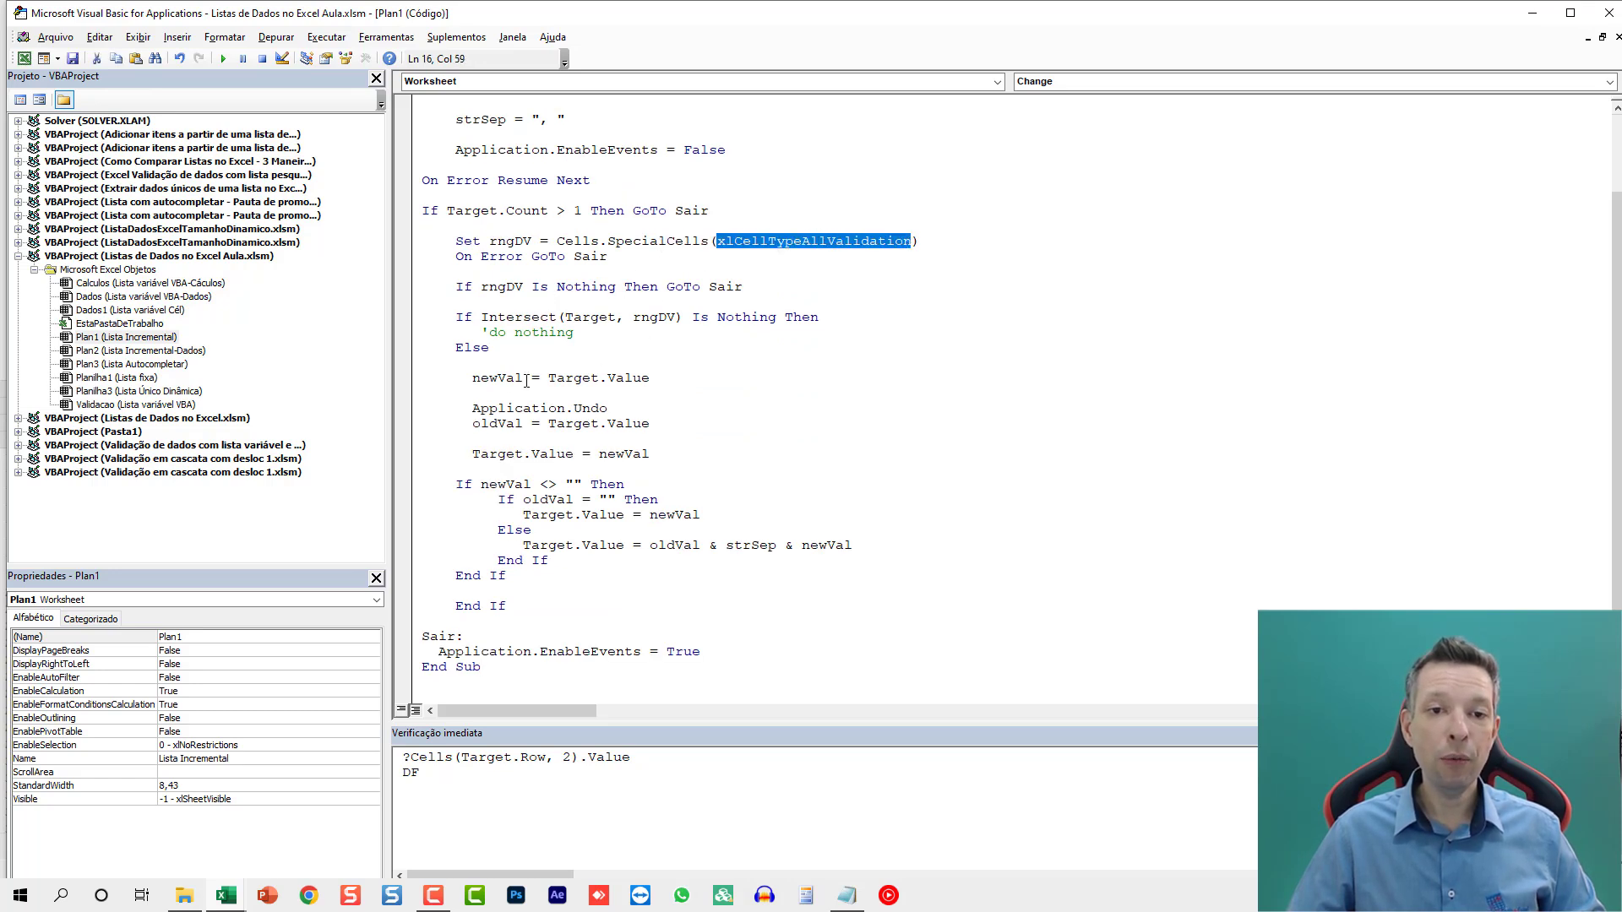
left_click_drag(481, 379, 641, 379)
double_click(484, 377)
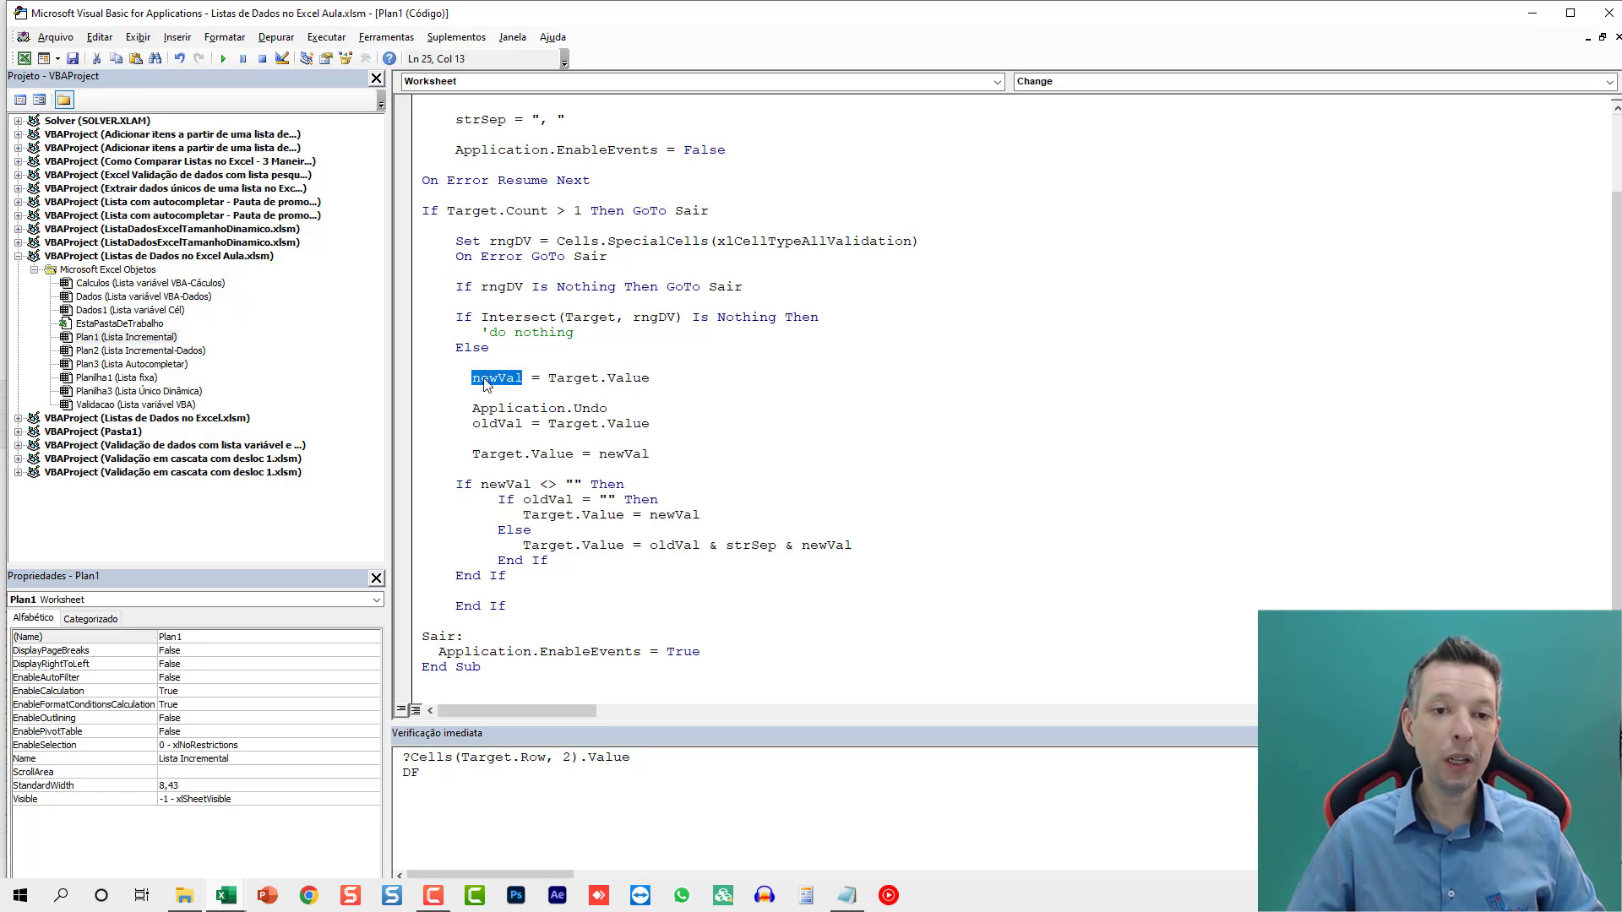
double_click(503, 425)
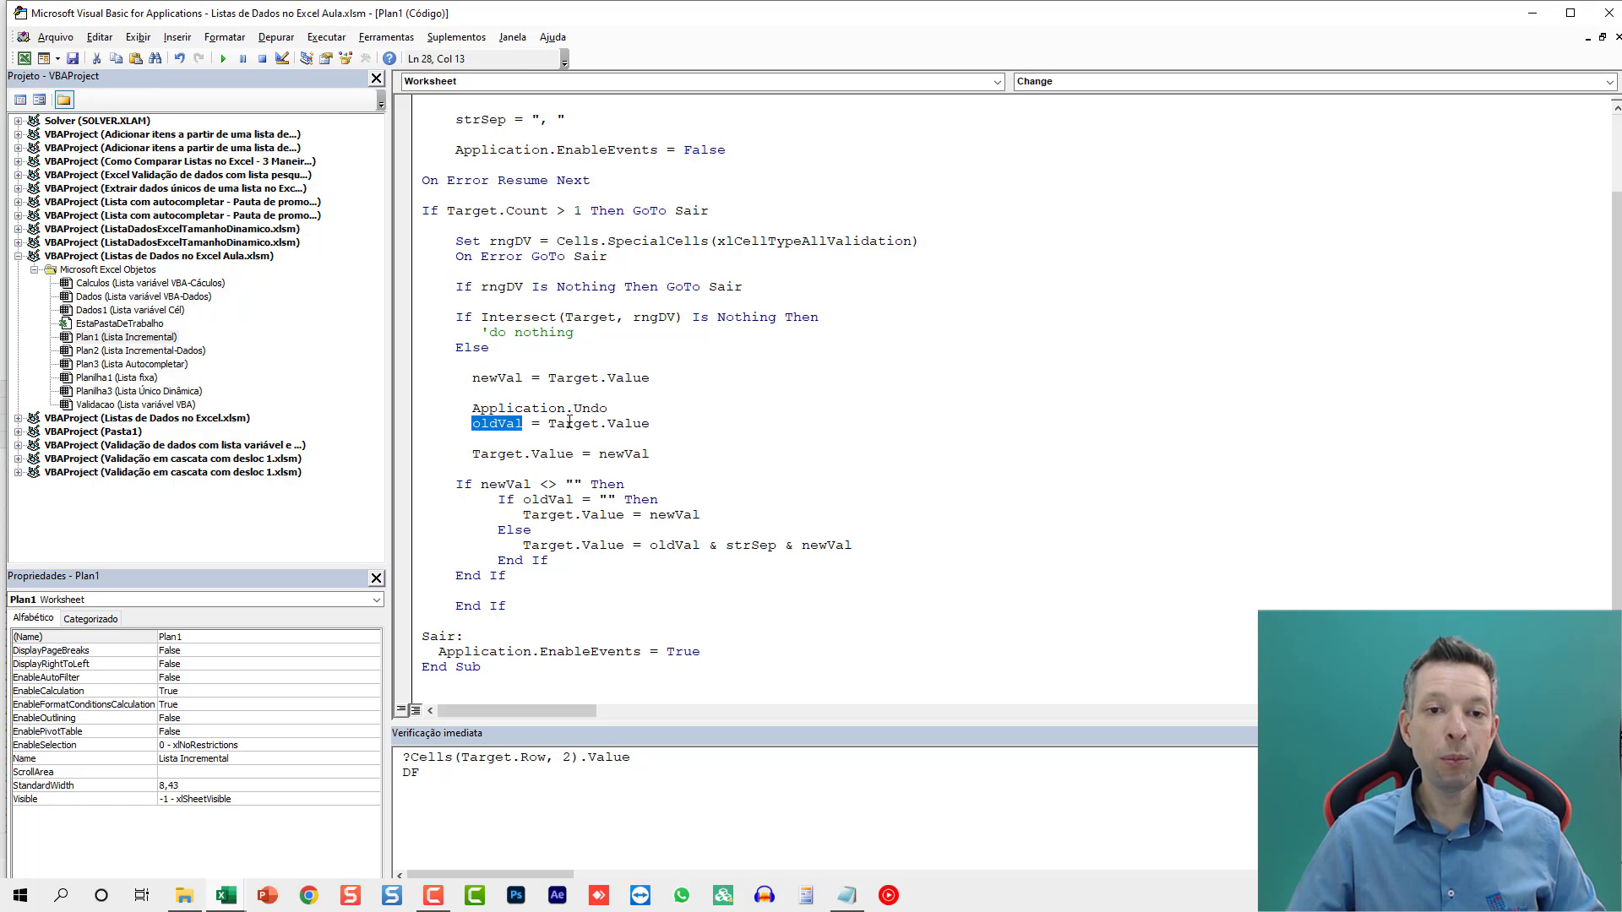
double_click(497, 455)
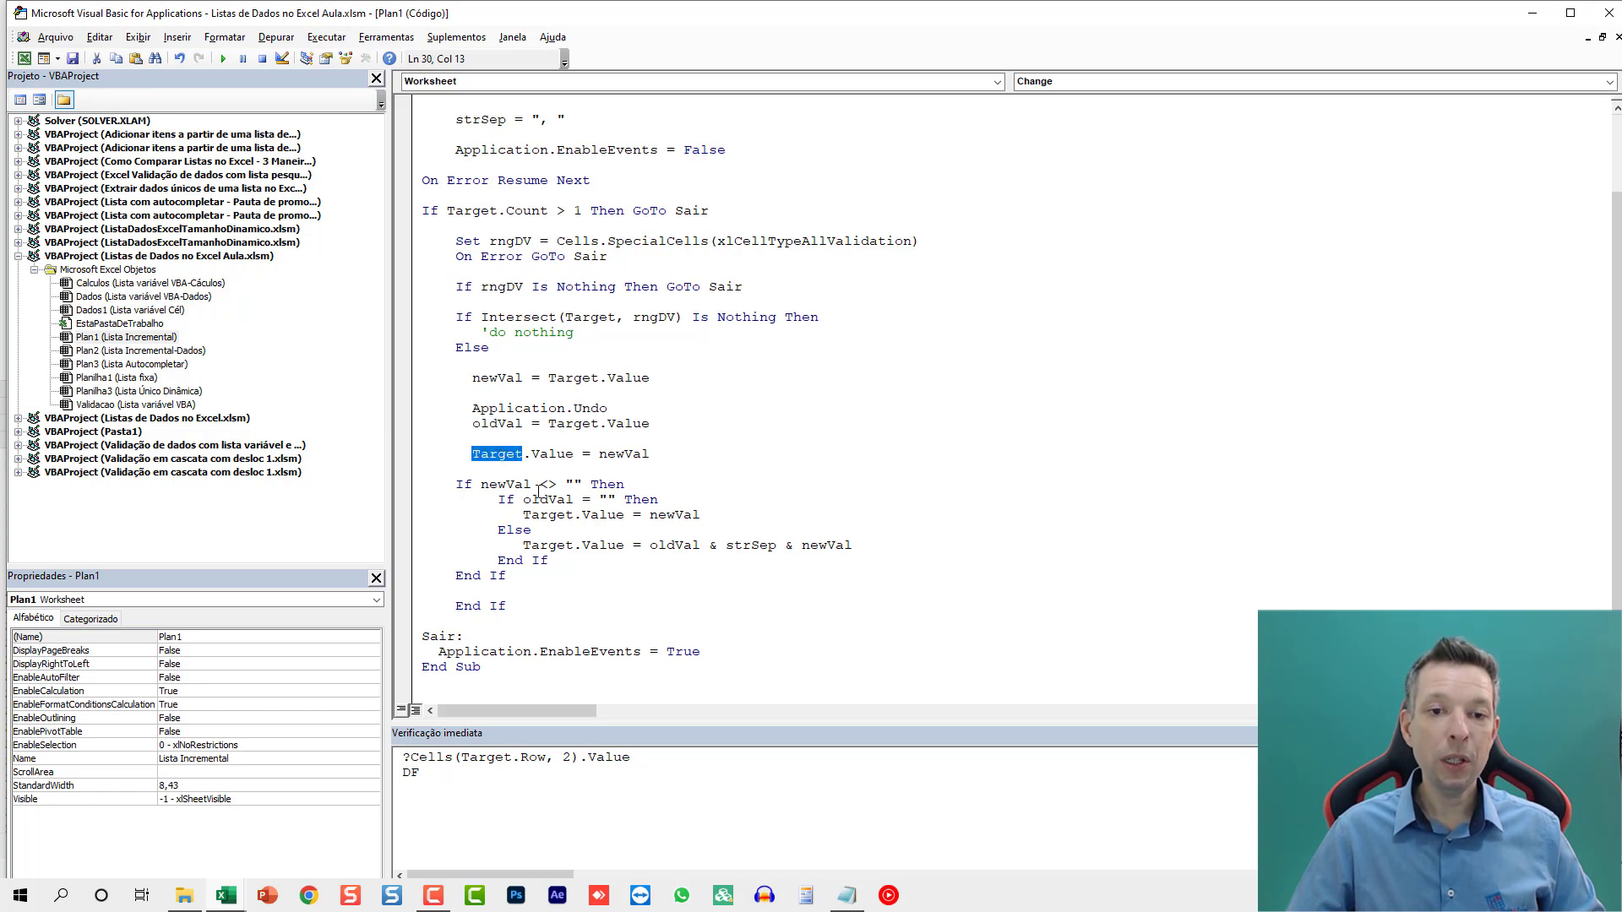
left_click_drag(661, 548, 854, 547)
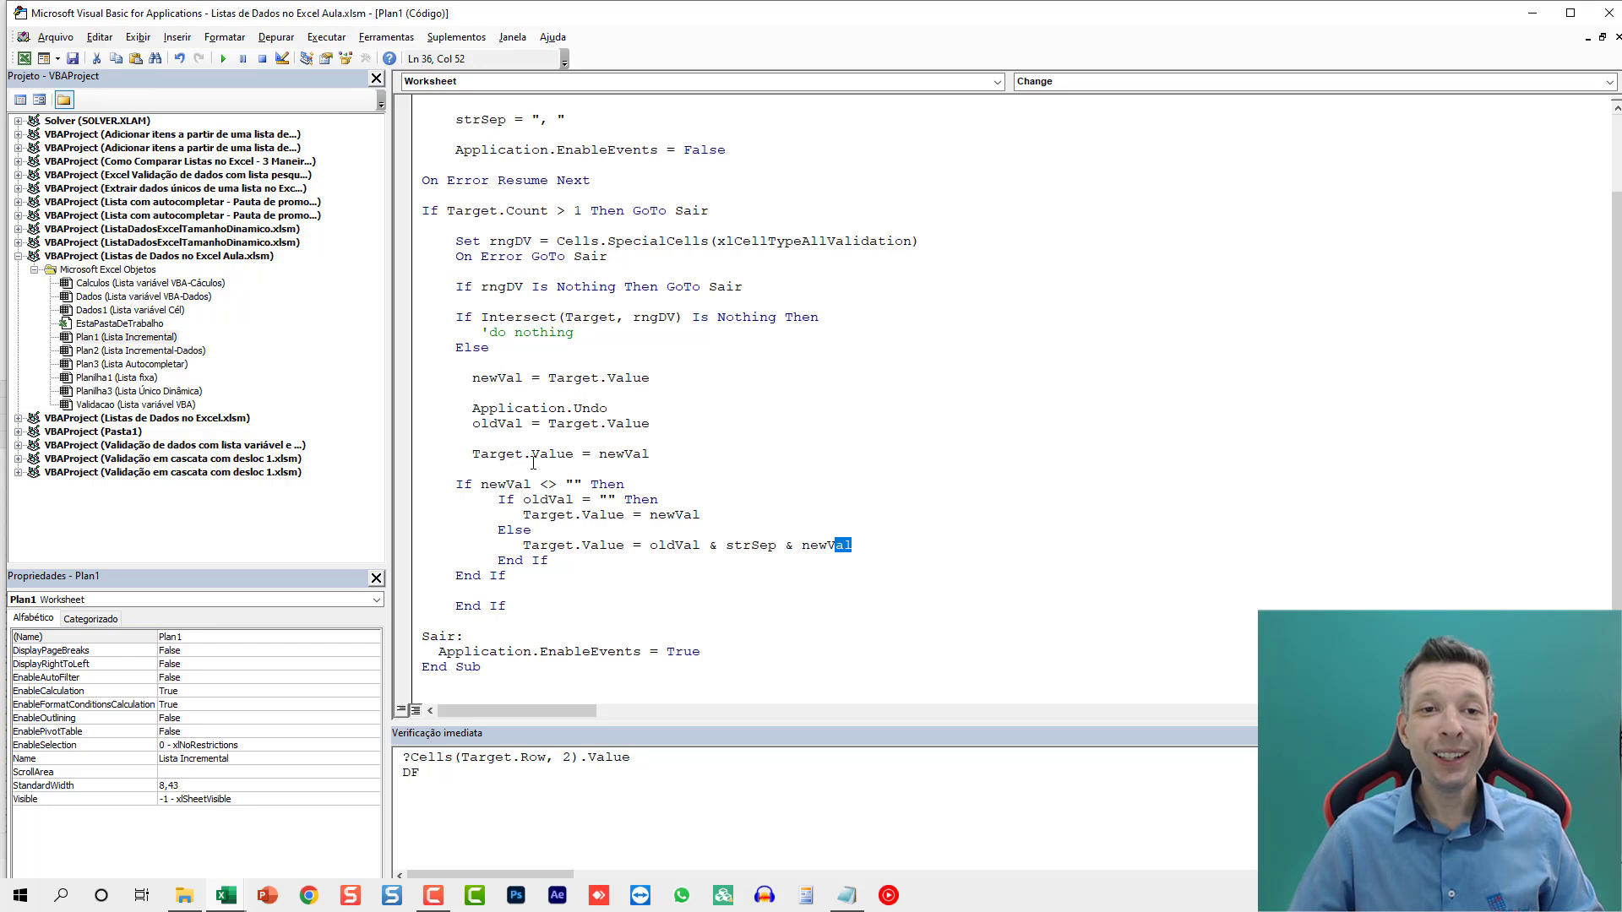
scroll(533, 463, "up", 2)
left_click(615, 119)
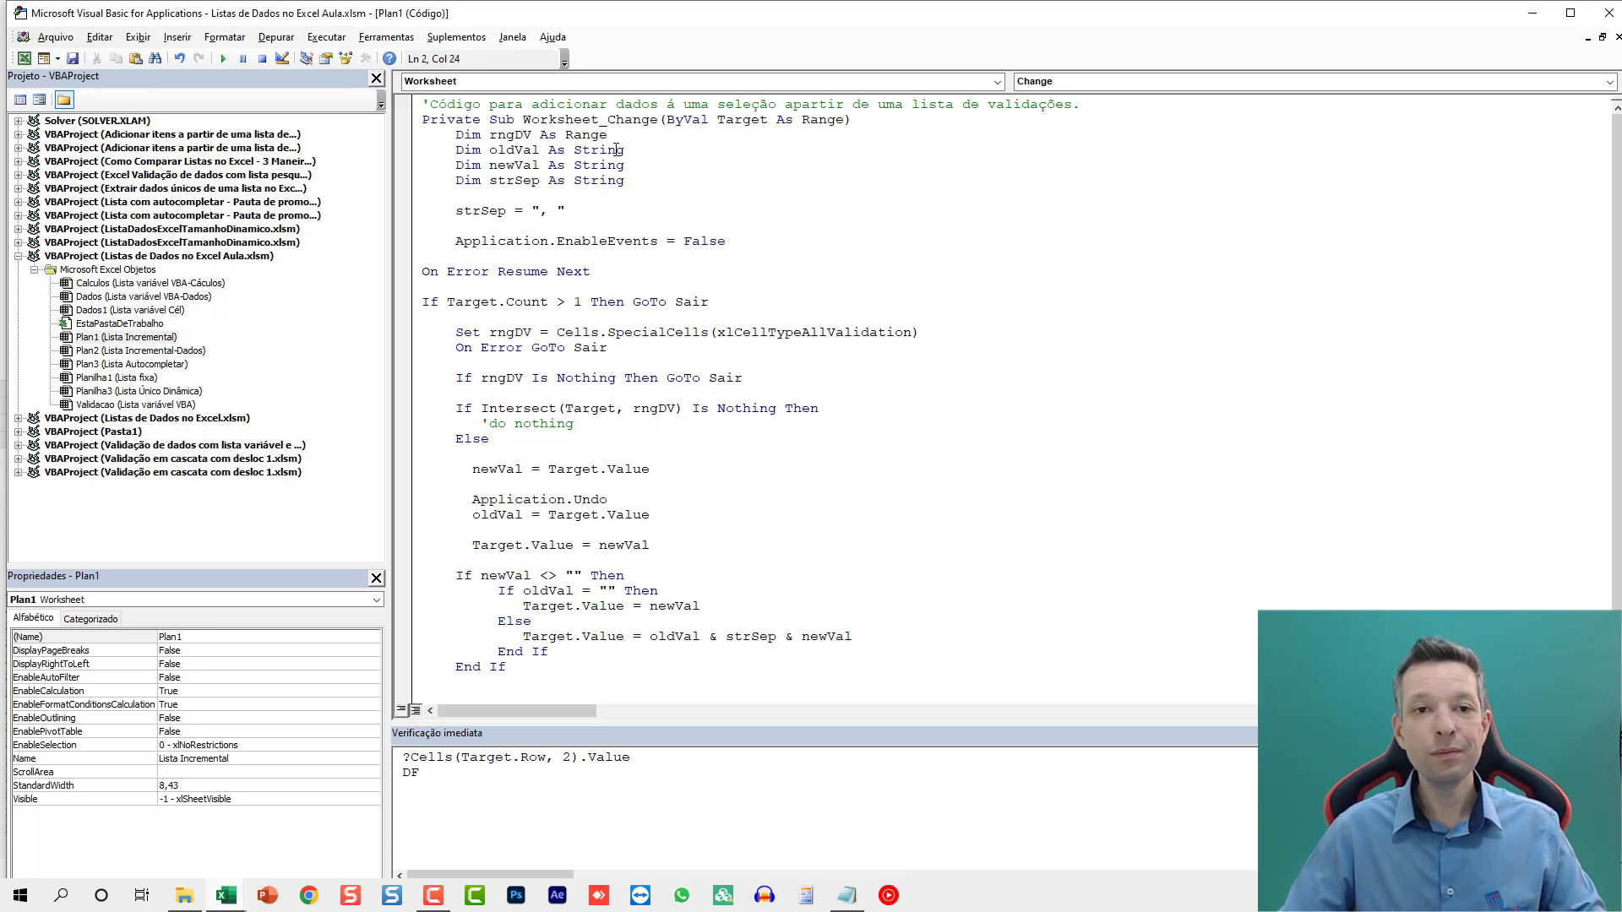
Step: Back on the Lista Incremental sheet, add HDMI and Bluetooth to the qualities in C8 from its dropdown
key("alt+F11")
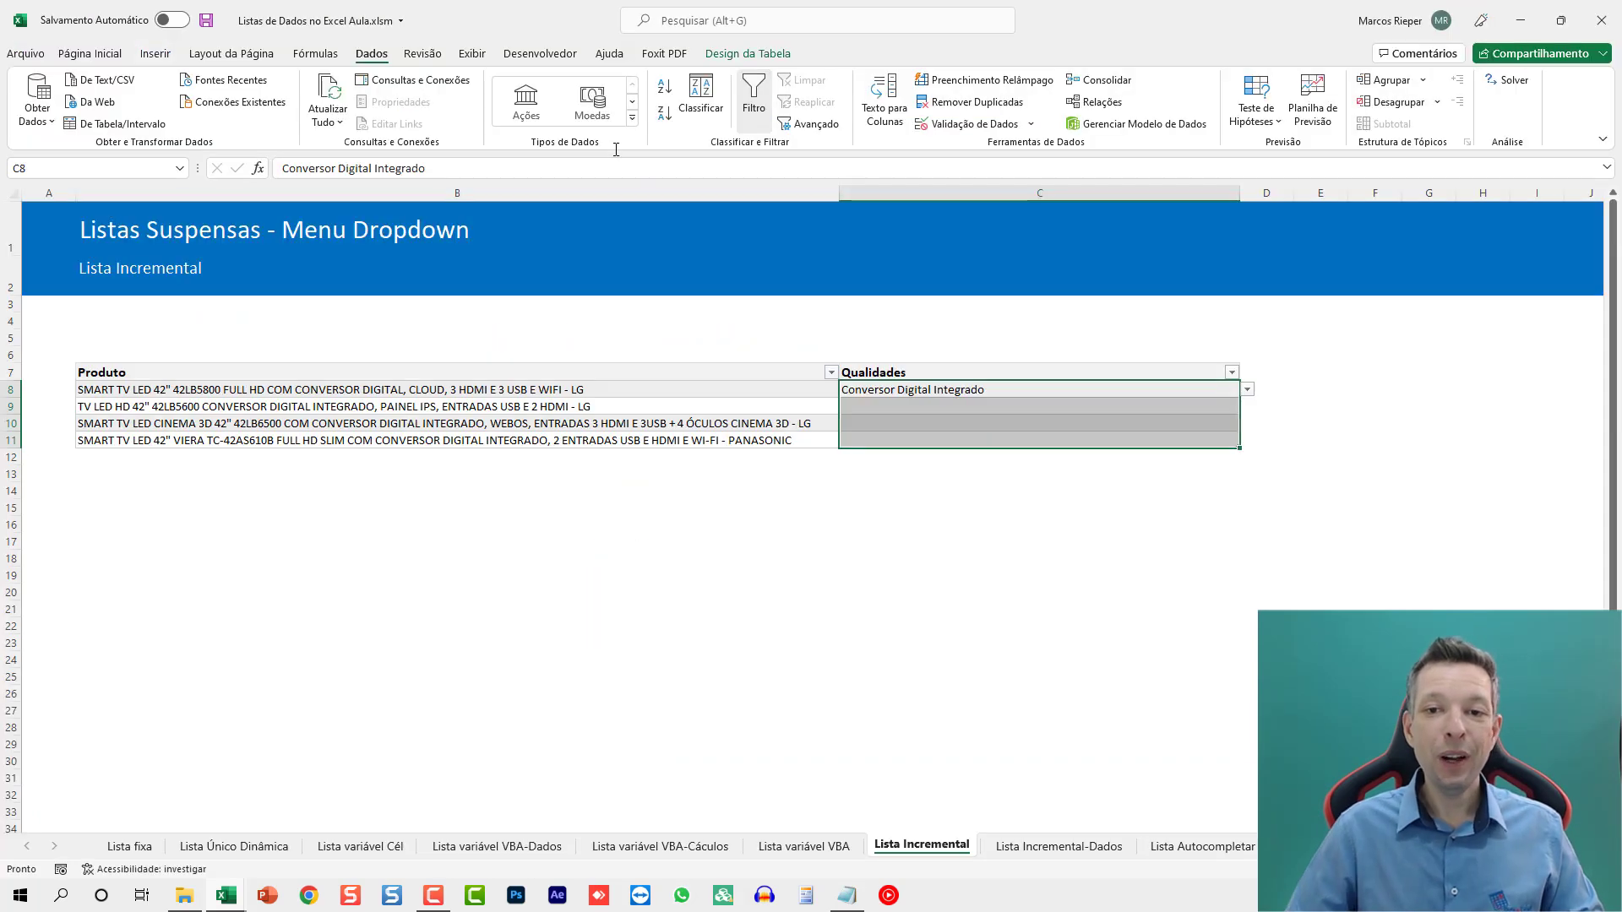
key("shift+Up")
left_click(1170, 386)
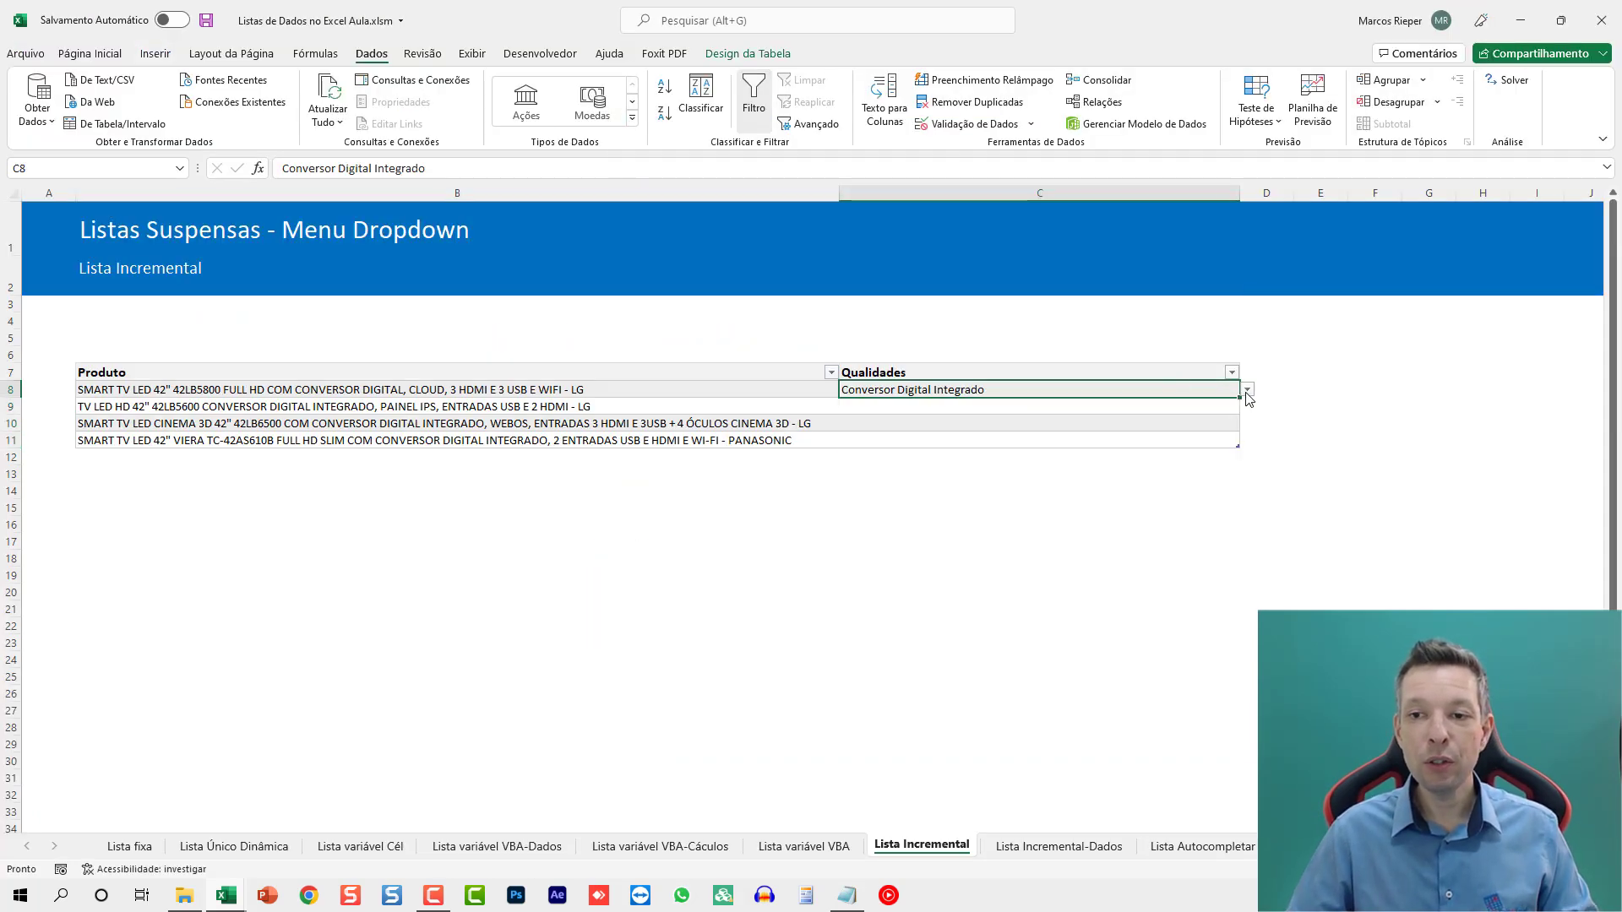
left_click(1247, 388)
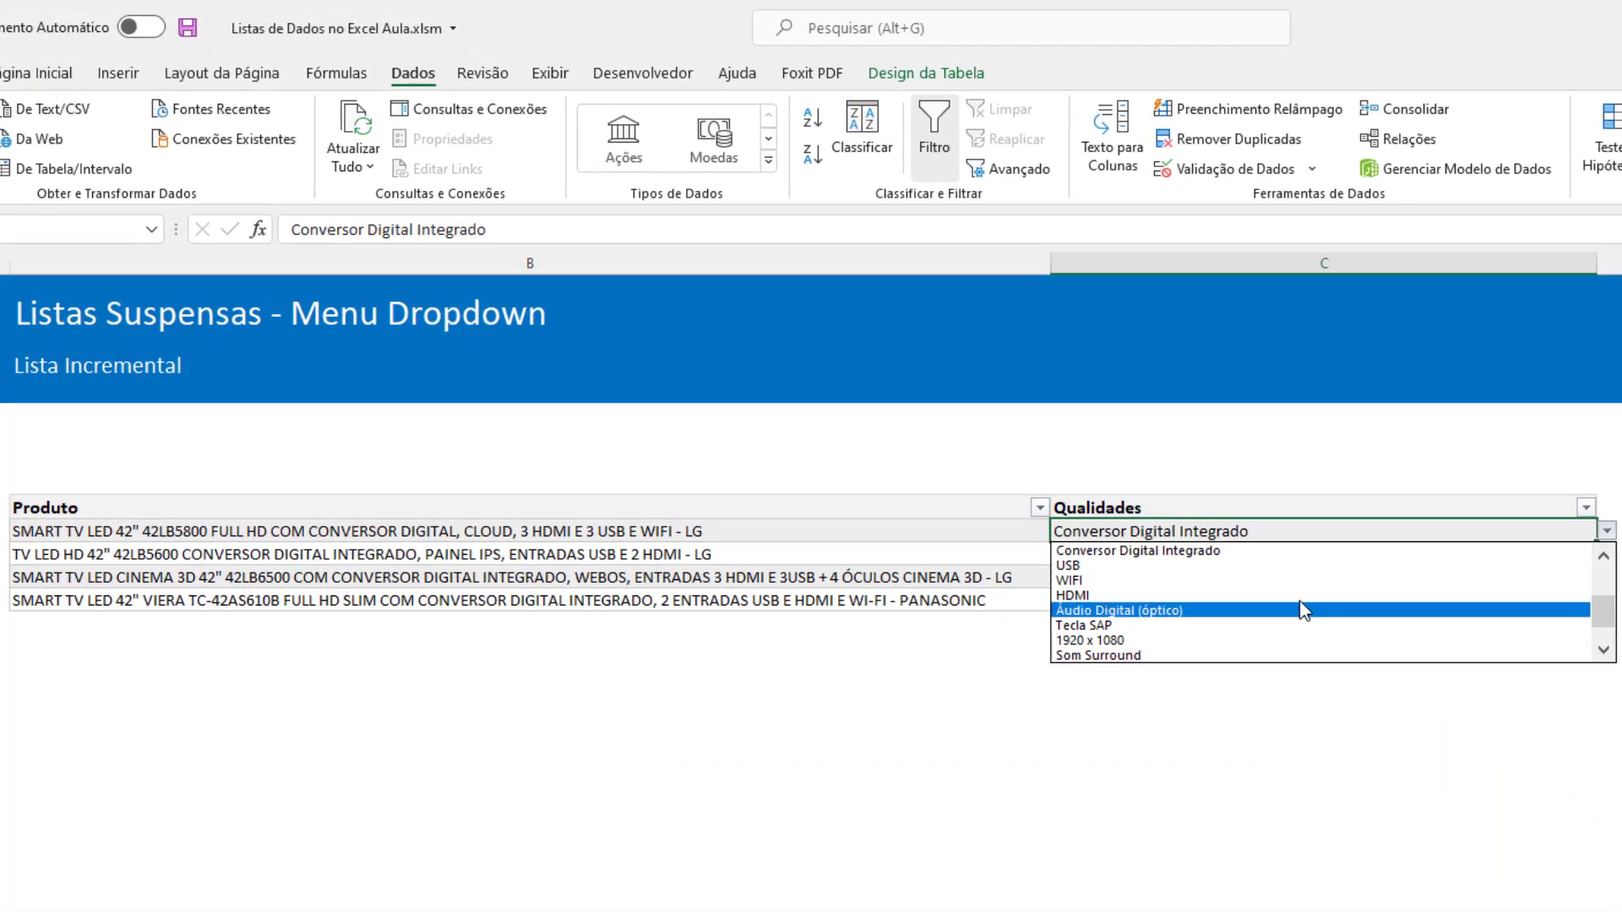
left_click(1305, 595)
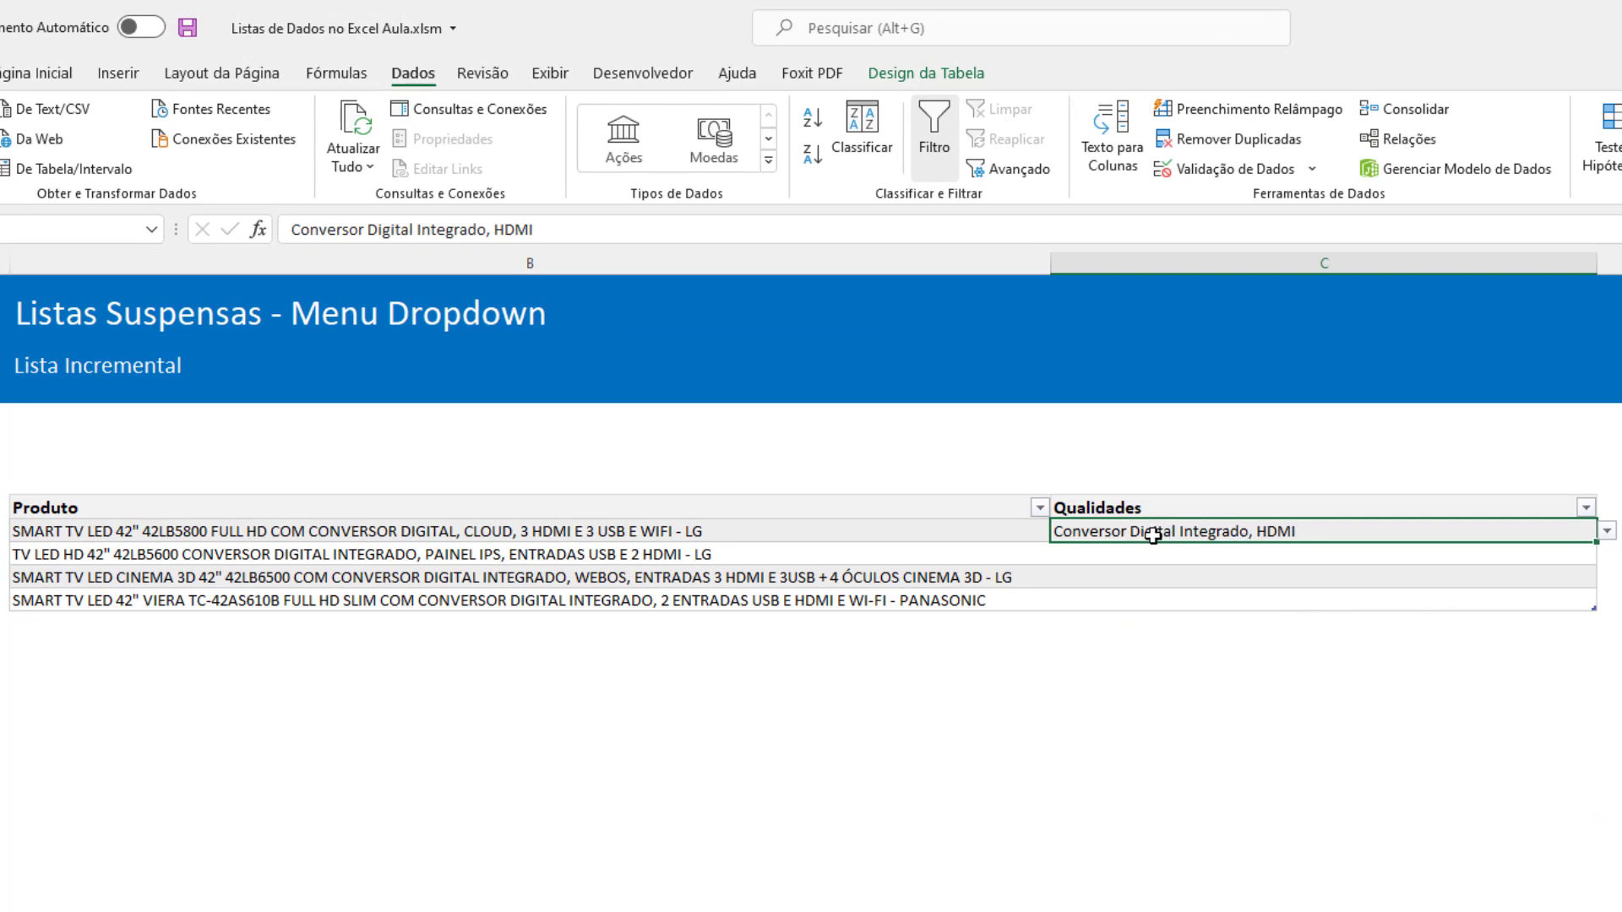
left_click(1607, 531)
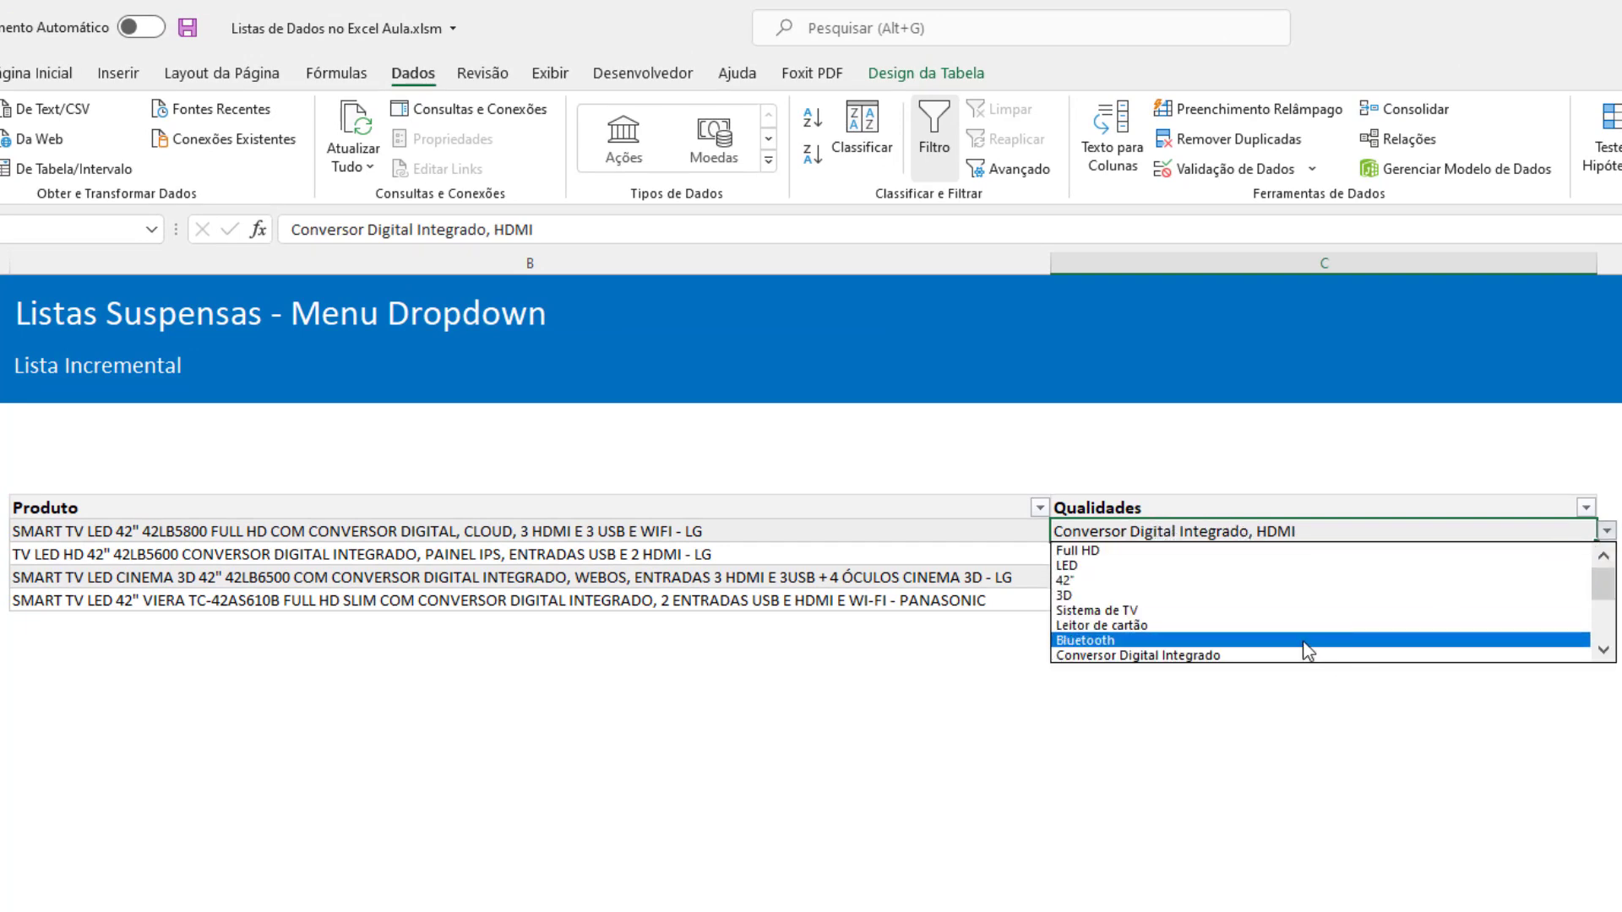
left_click(1305, 638)
Step: Add USB and Som Surround to the qualities in C8 from its dropdown
left_click(1607, 531)
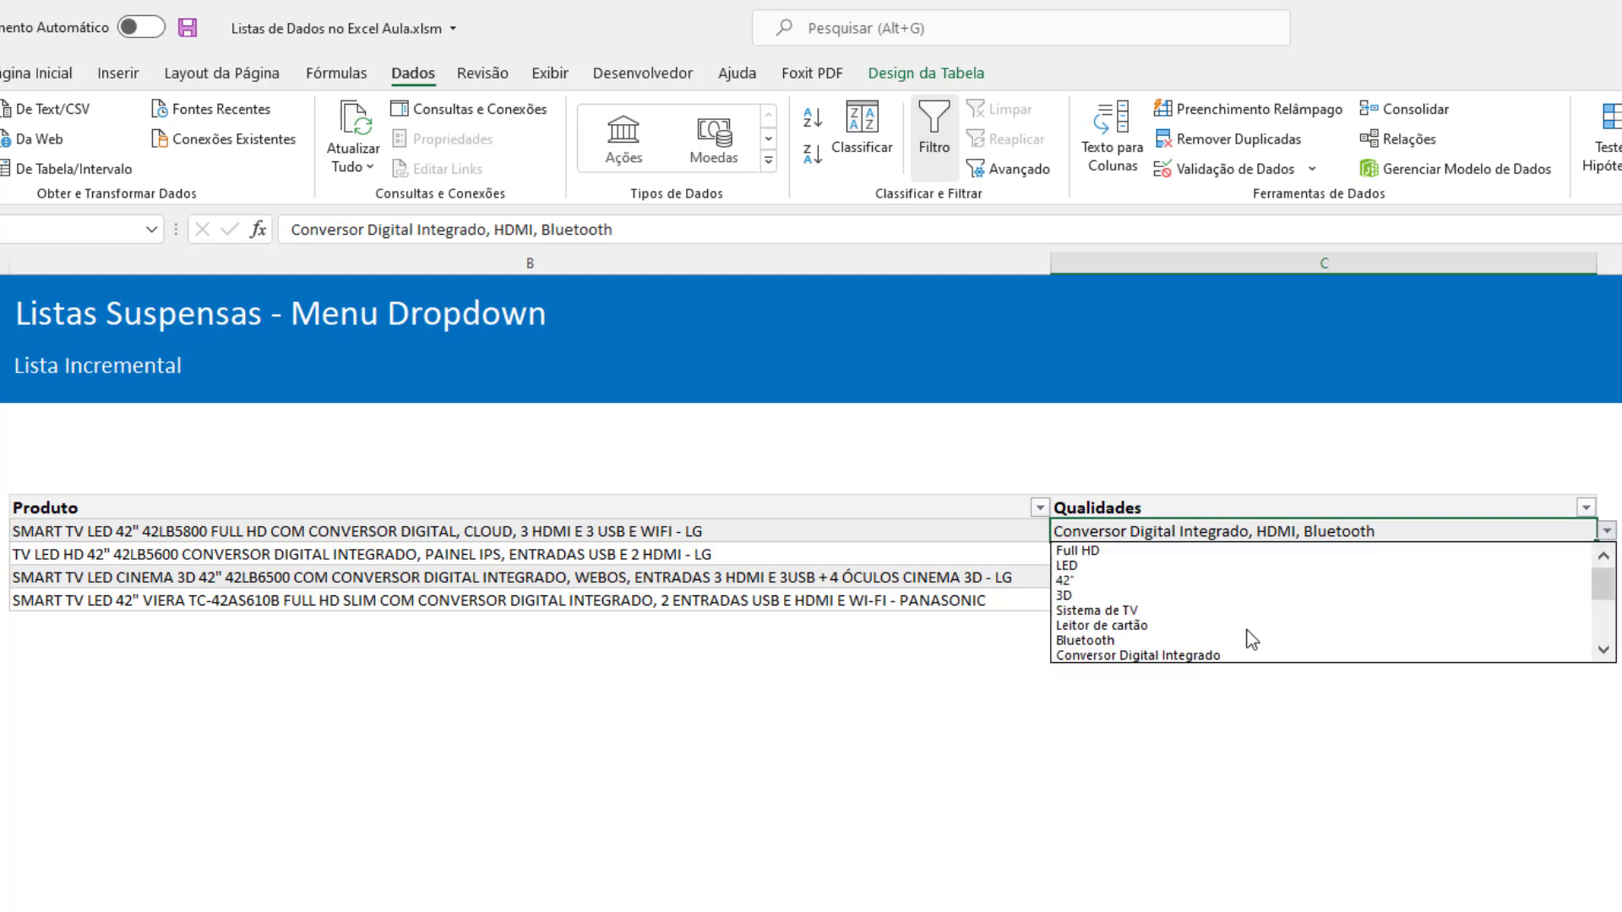
left_click(1602, 650)
left_click(1603, 650)
left_click(1603, 650)
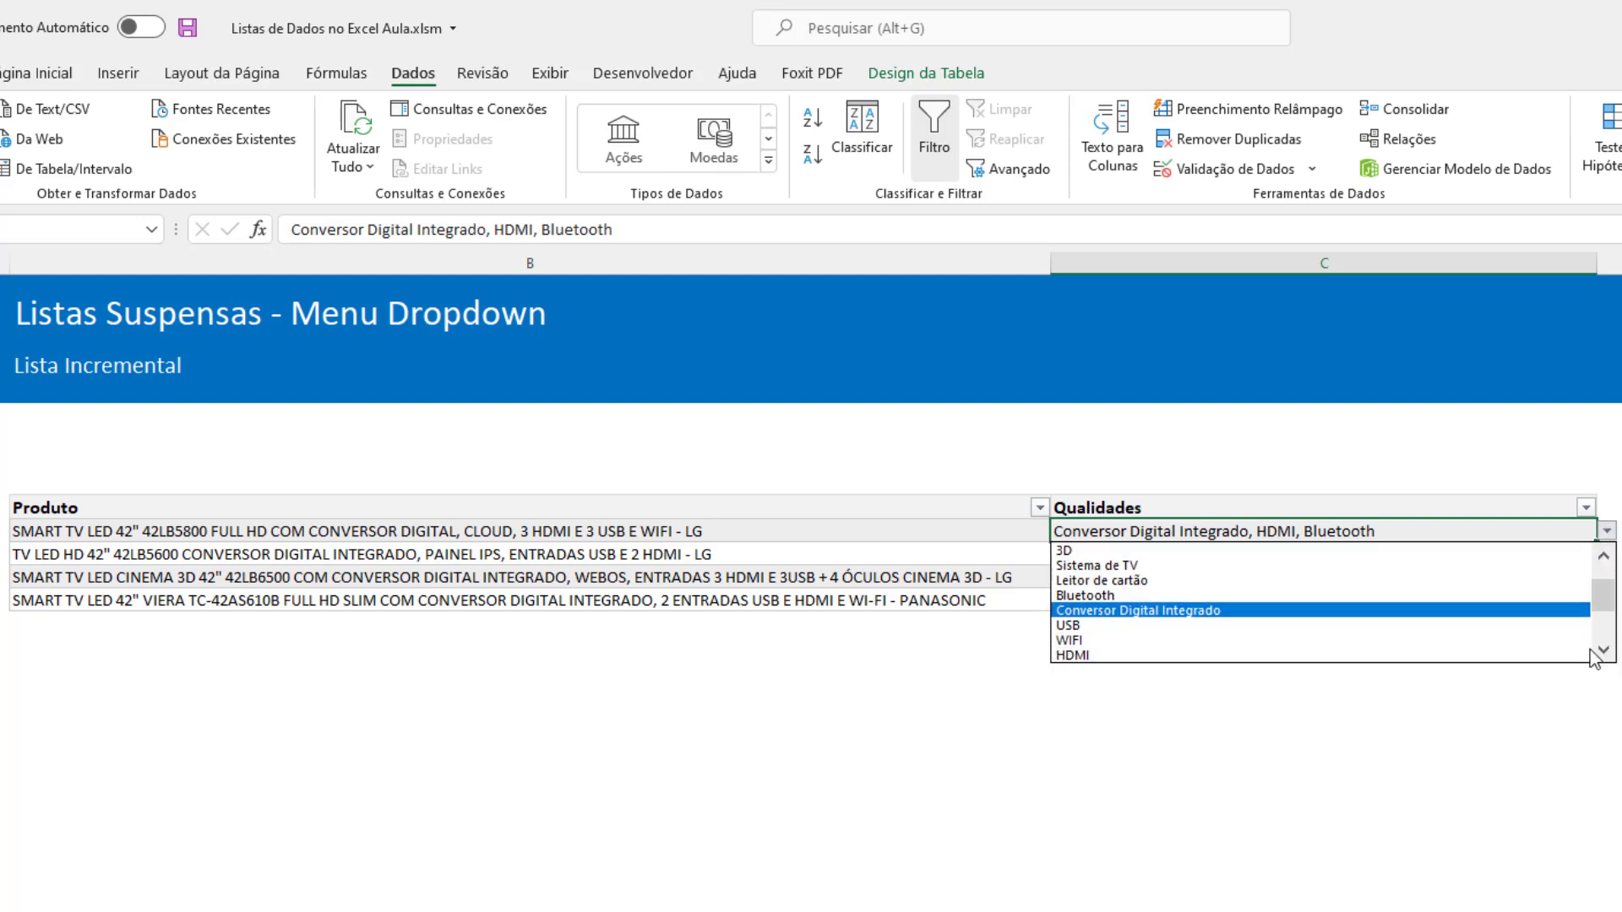
left_click(1301, 627)
left_click(1607, 531)
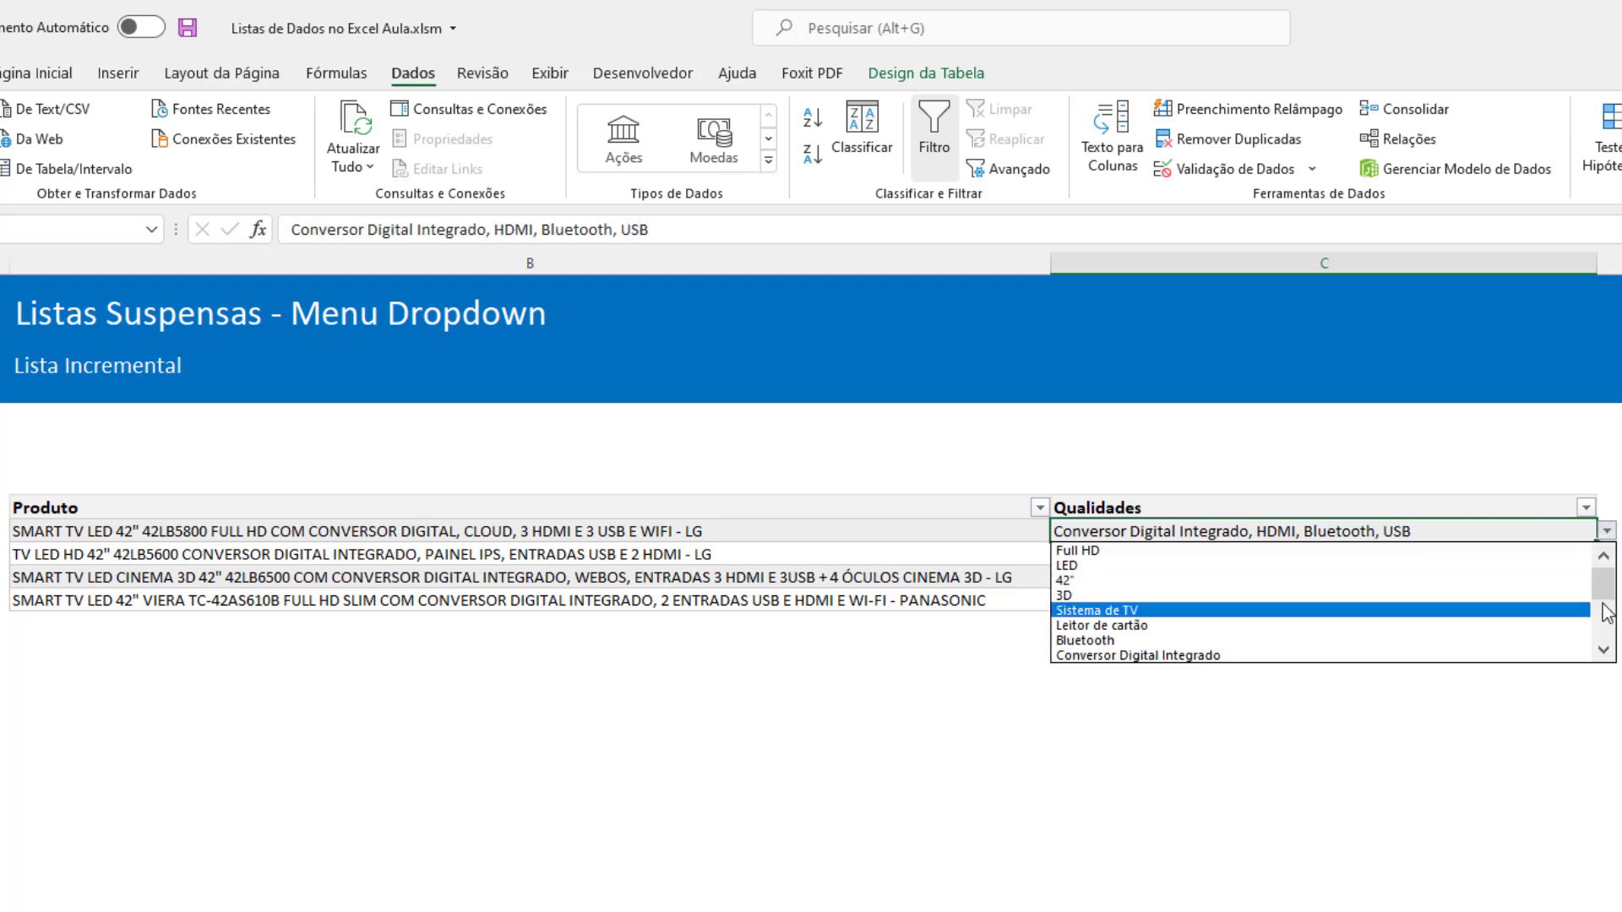
left_click_drag(1603, 585, 1601, 616)
left_click(1120, 619)
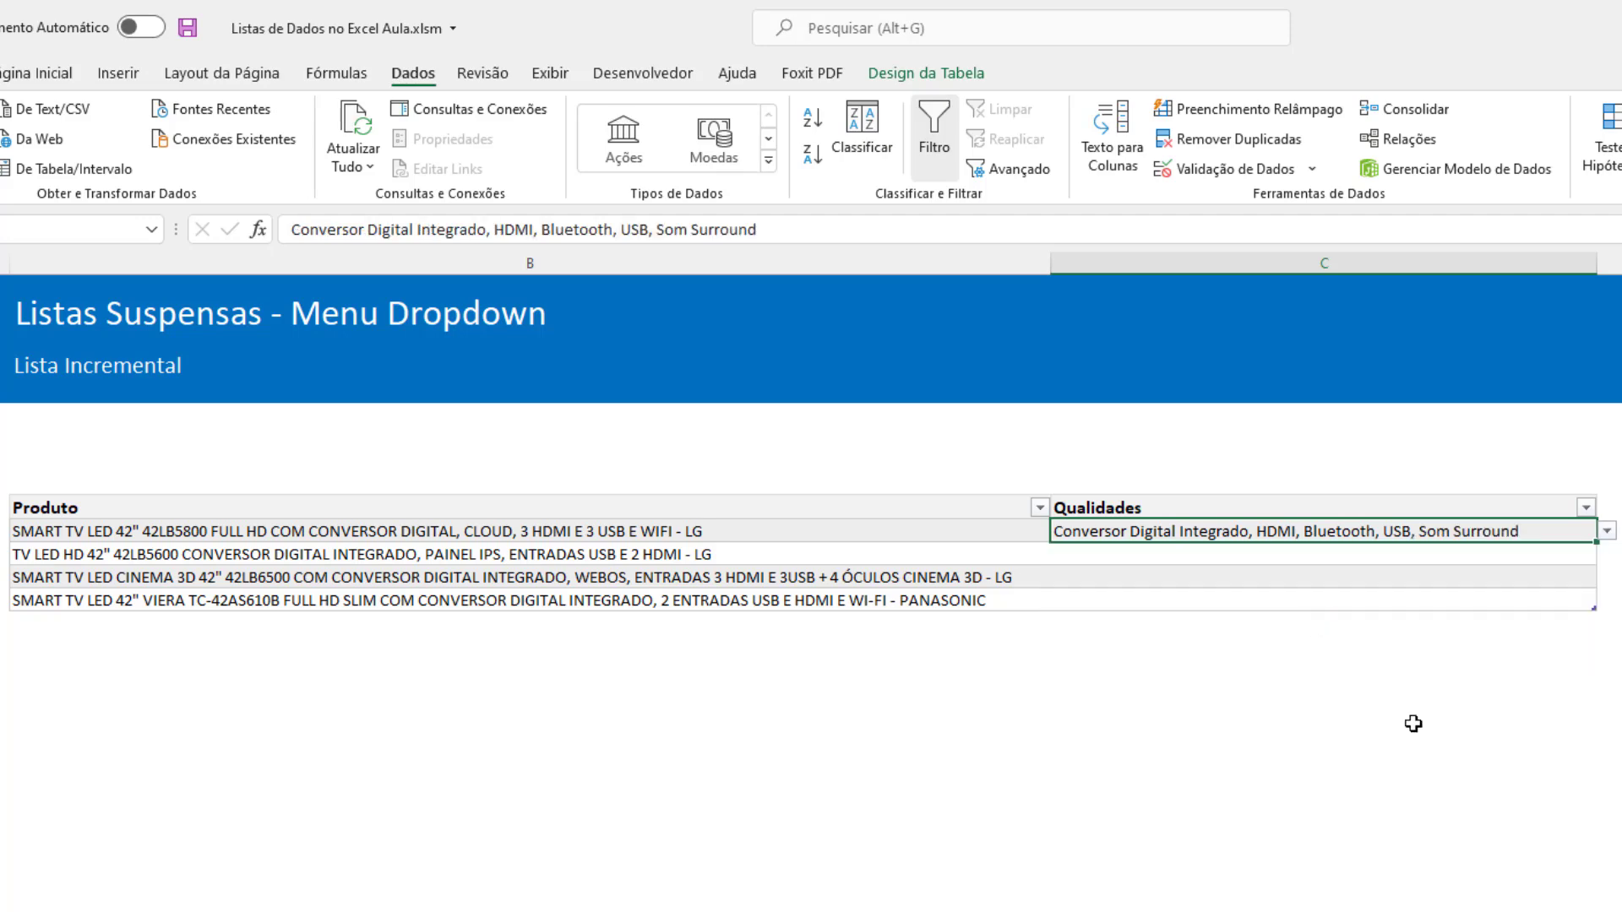
Step: Choose Sistema de TV, HDMI and 42" from the dropdown in C9 for the second product
left_click(1291, 554)
left_click(1606, 554)
left_click(1339, 633)
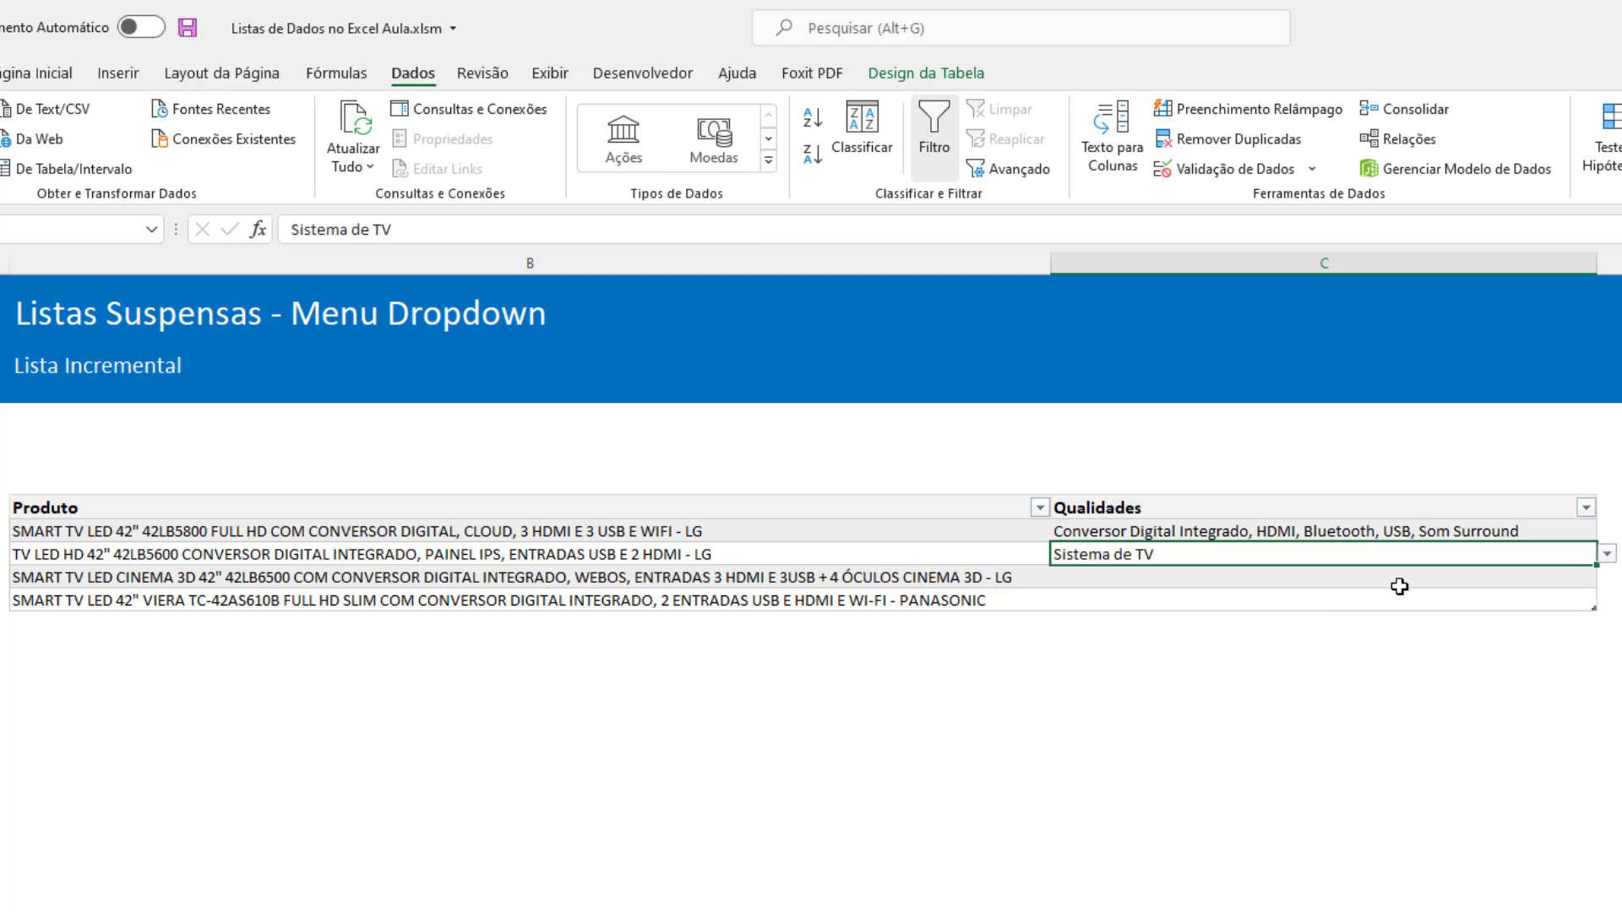
left_click(1606, 555)
left_click(1334, 664)
left_click(1606, 554)
left_click(1509, 601)
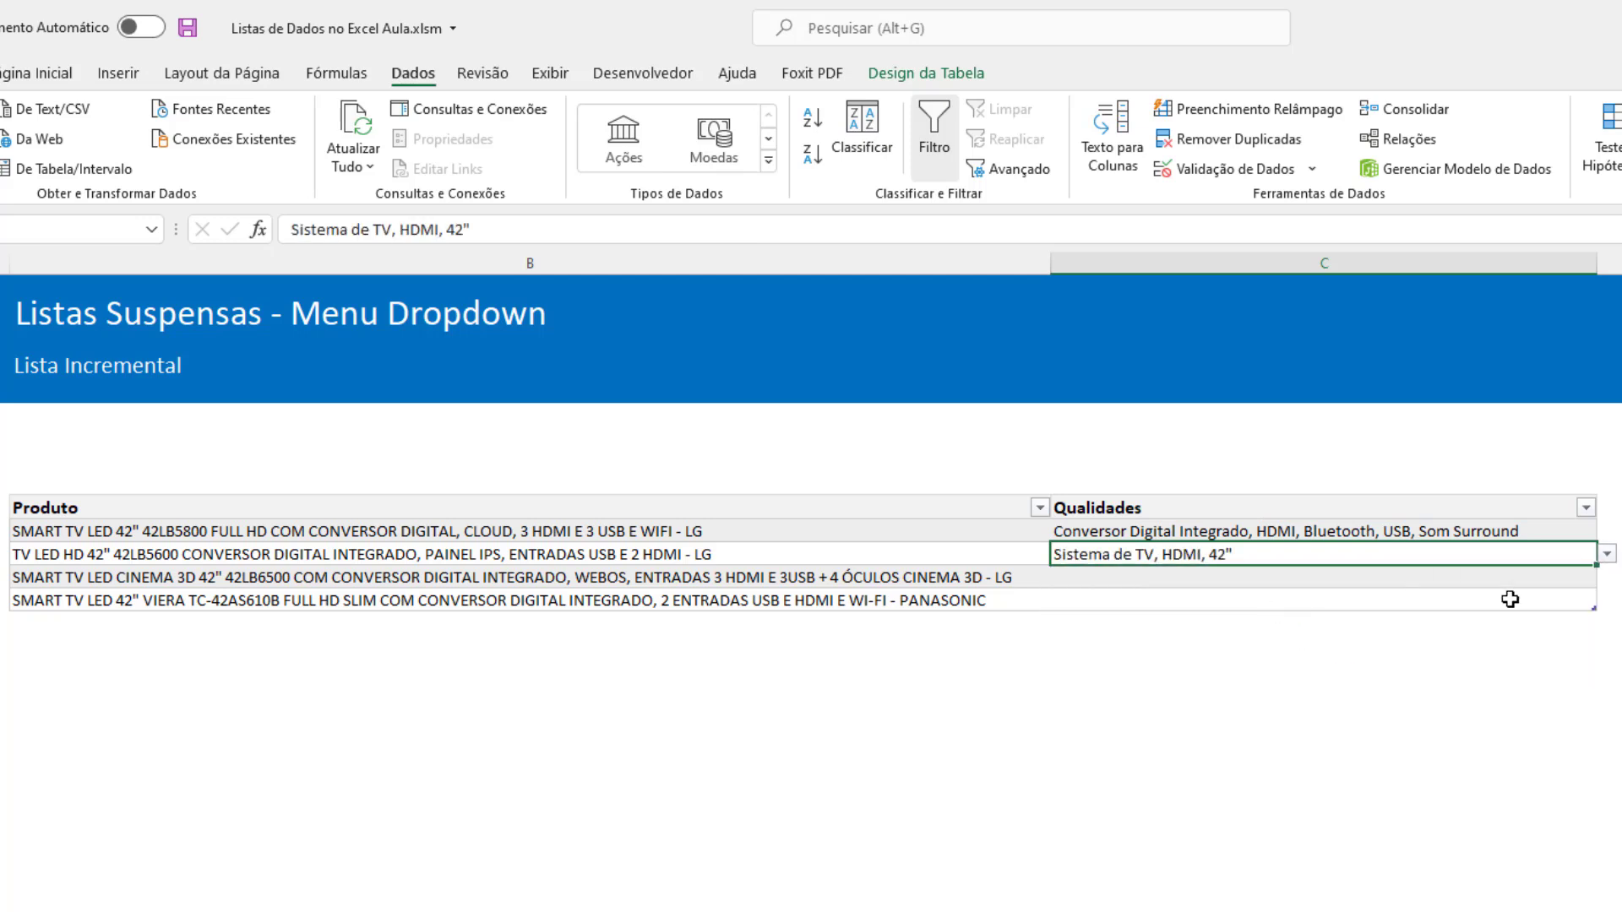
Step: Add 3D and Smart TV to the qualities in C9 from its dropdown
left_click(1606, 554)
left_click(1606, 554)
scroll(1607, 629, "down", 5)
left_click(1278, 678)
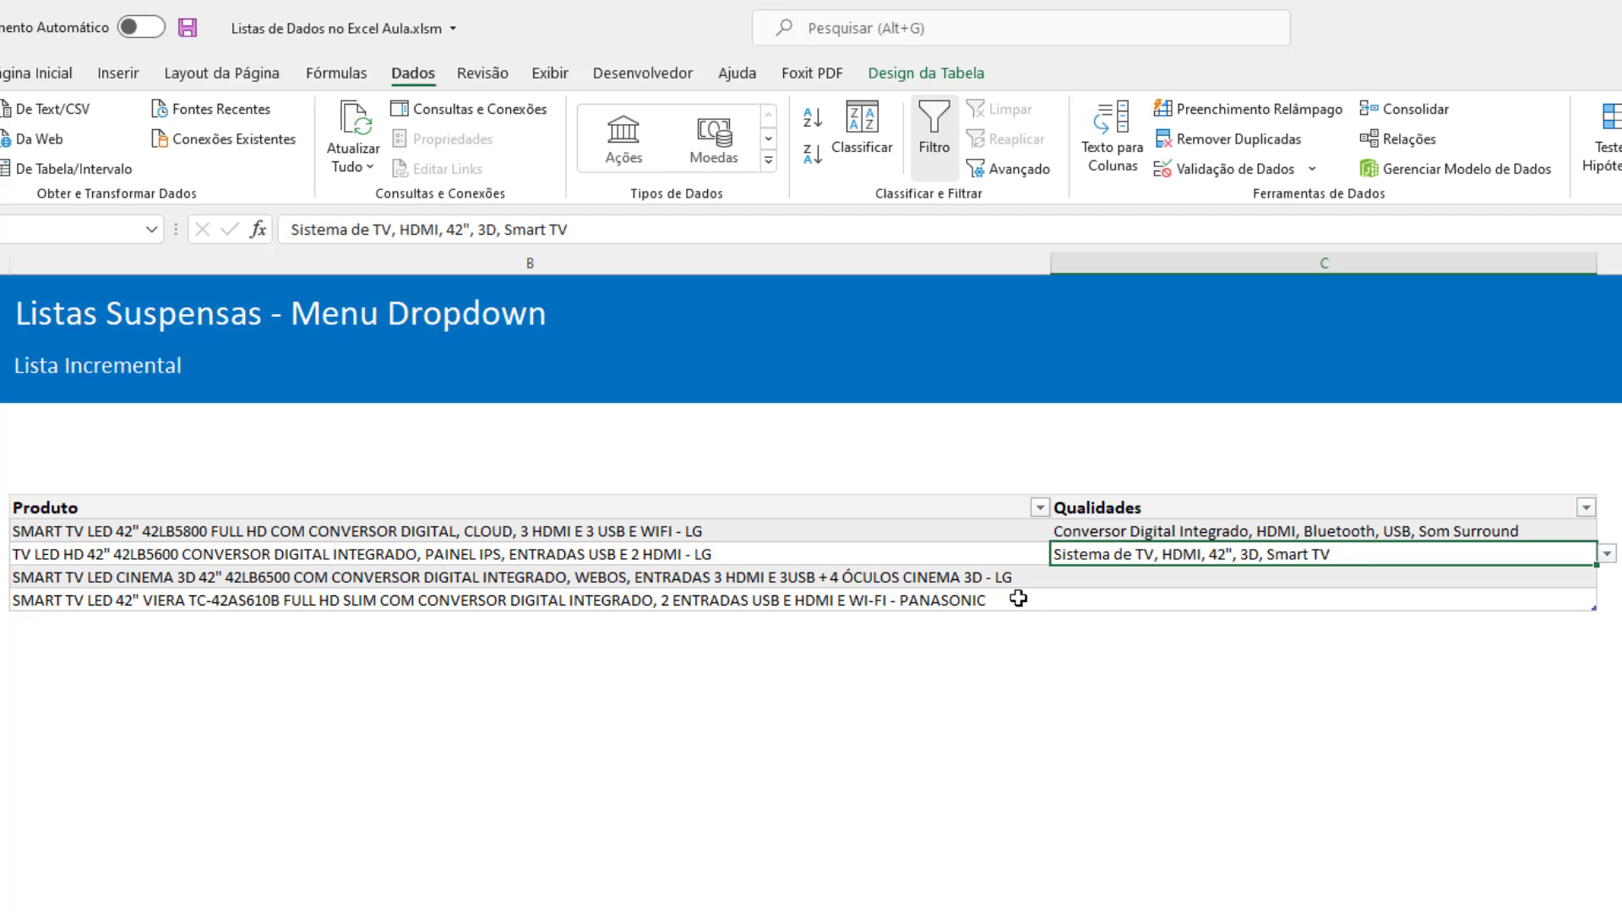
Step: Test the macro outside the validated cells by entering asdf twice beside the product table, and return to C10
left_click(988, 575)
key("Left")
type("asdf")
key("Return")
type("asdf")
key("Return")
key("Up")
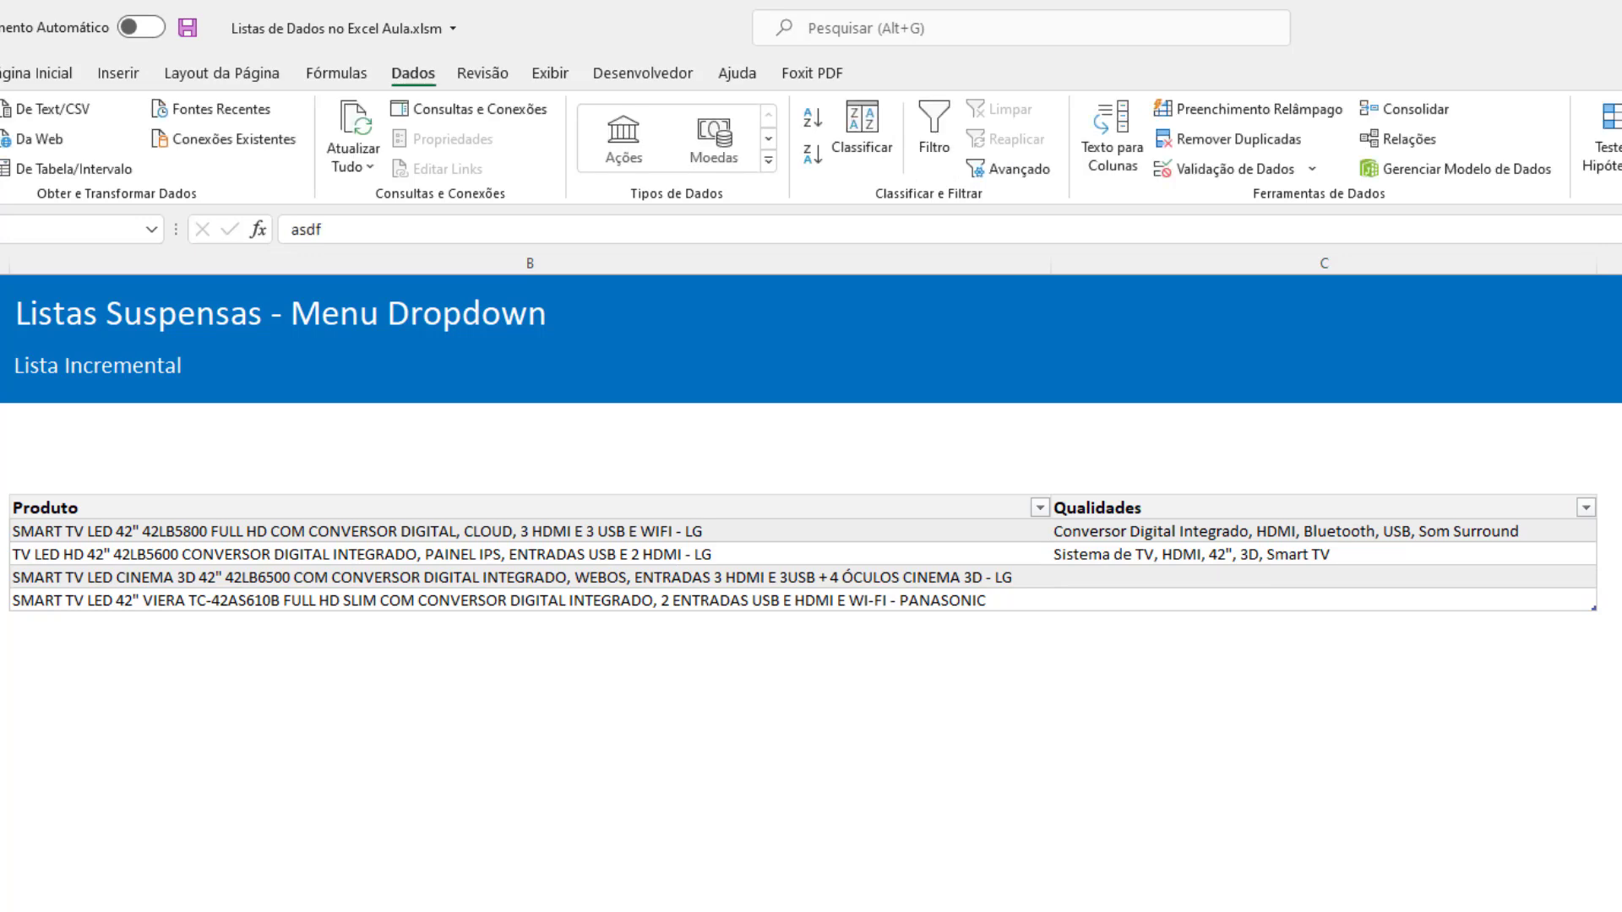
left_click(1347, 565)
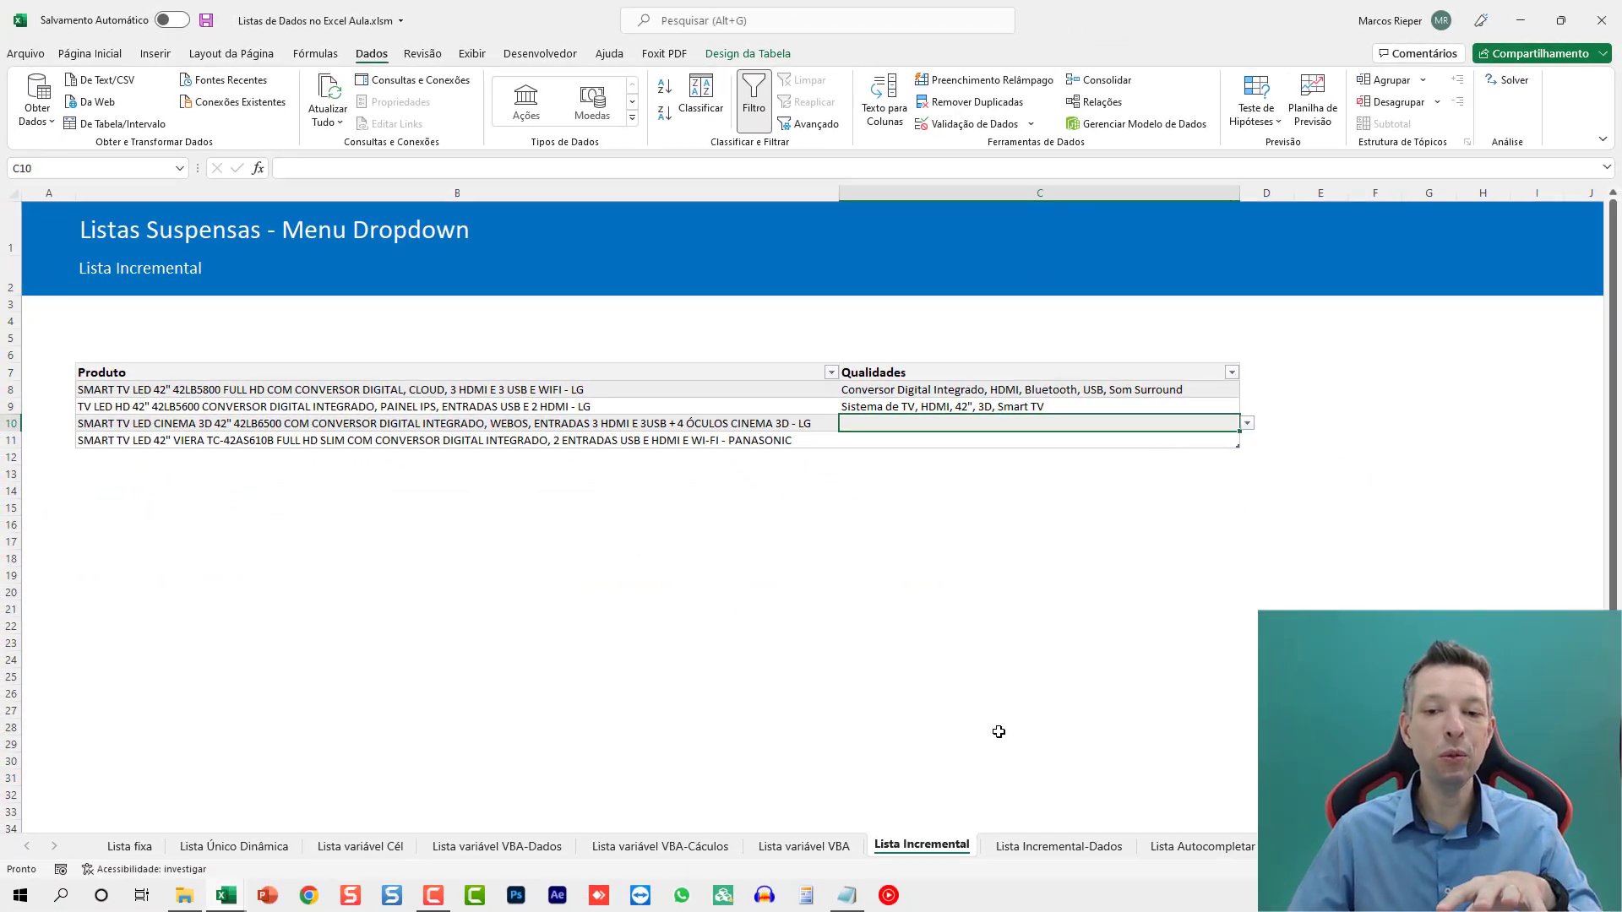
Step: On the Lista variável VBA sheet, choose ANGICAL DO PIAUÍ as the city in C10
left_click(846, 848)
left_click(462, 512)
left_click(285, 609)
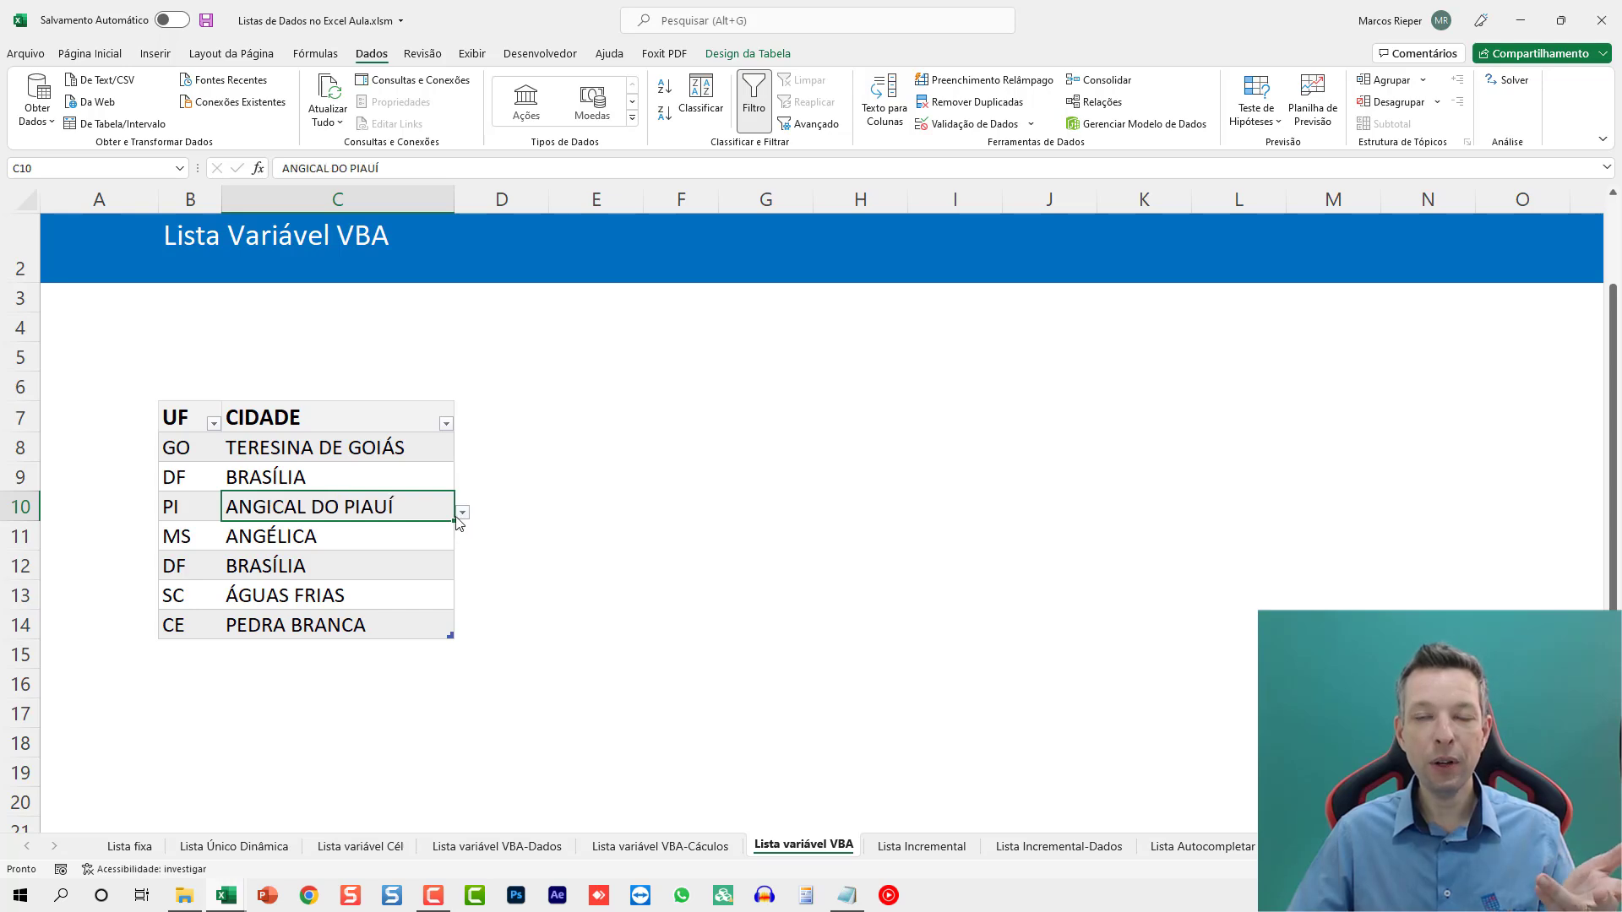
Step: Return to the Lista Incremental sheet and view its Worksheet_Change code in the VBA editor once more
left_click(921, 848)
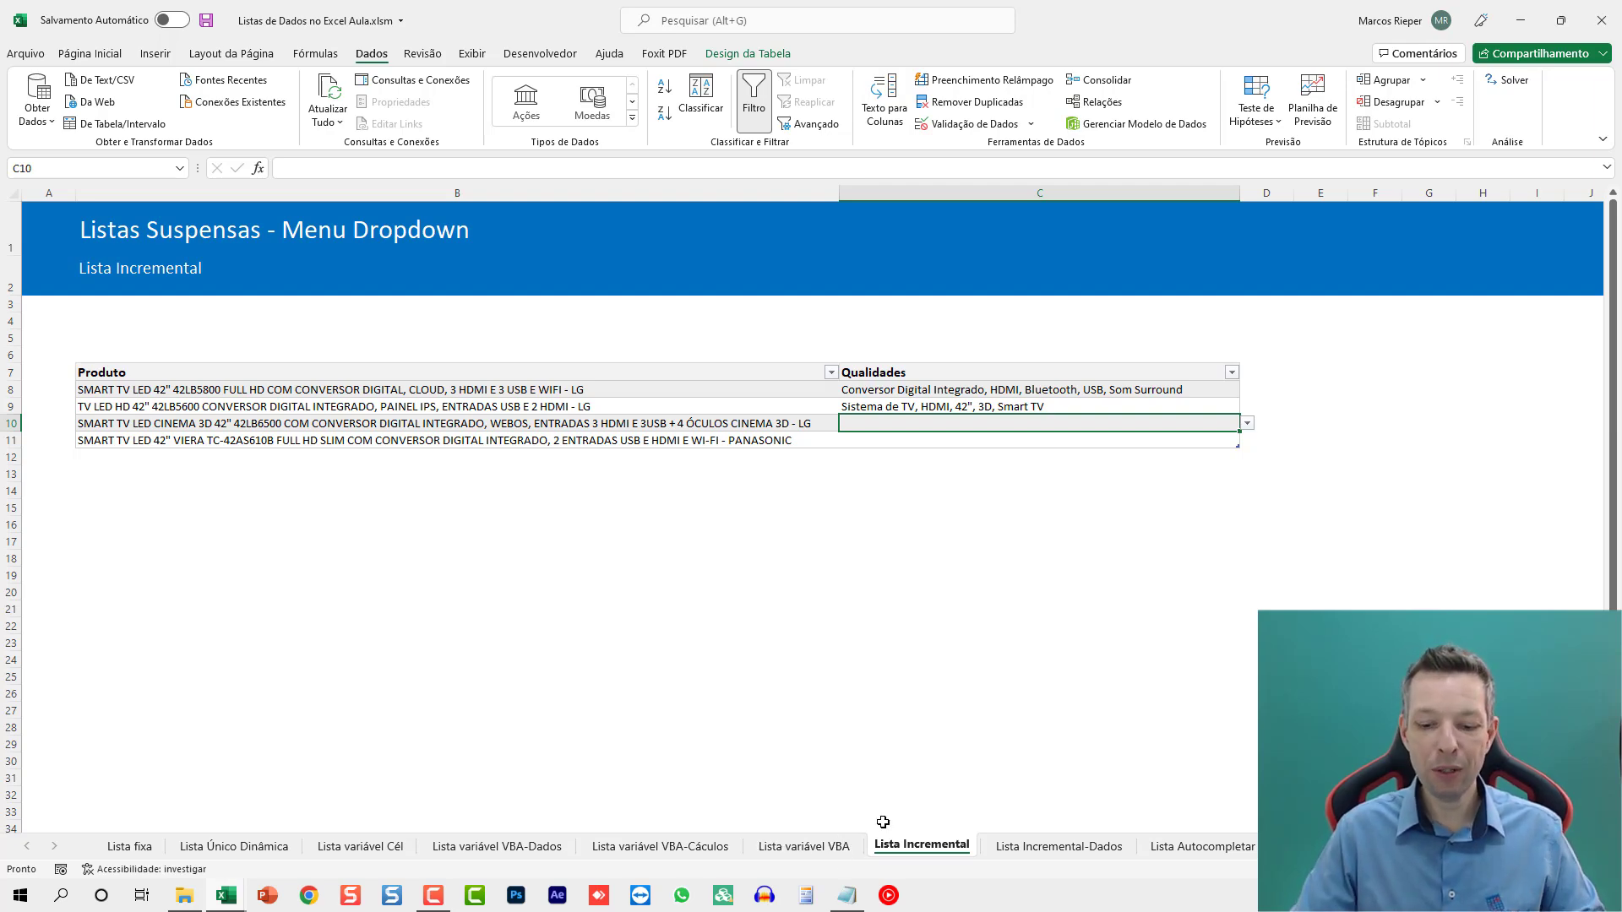
key("alt+F11")
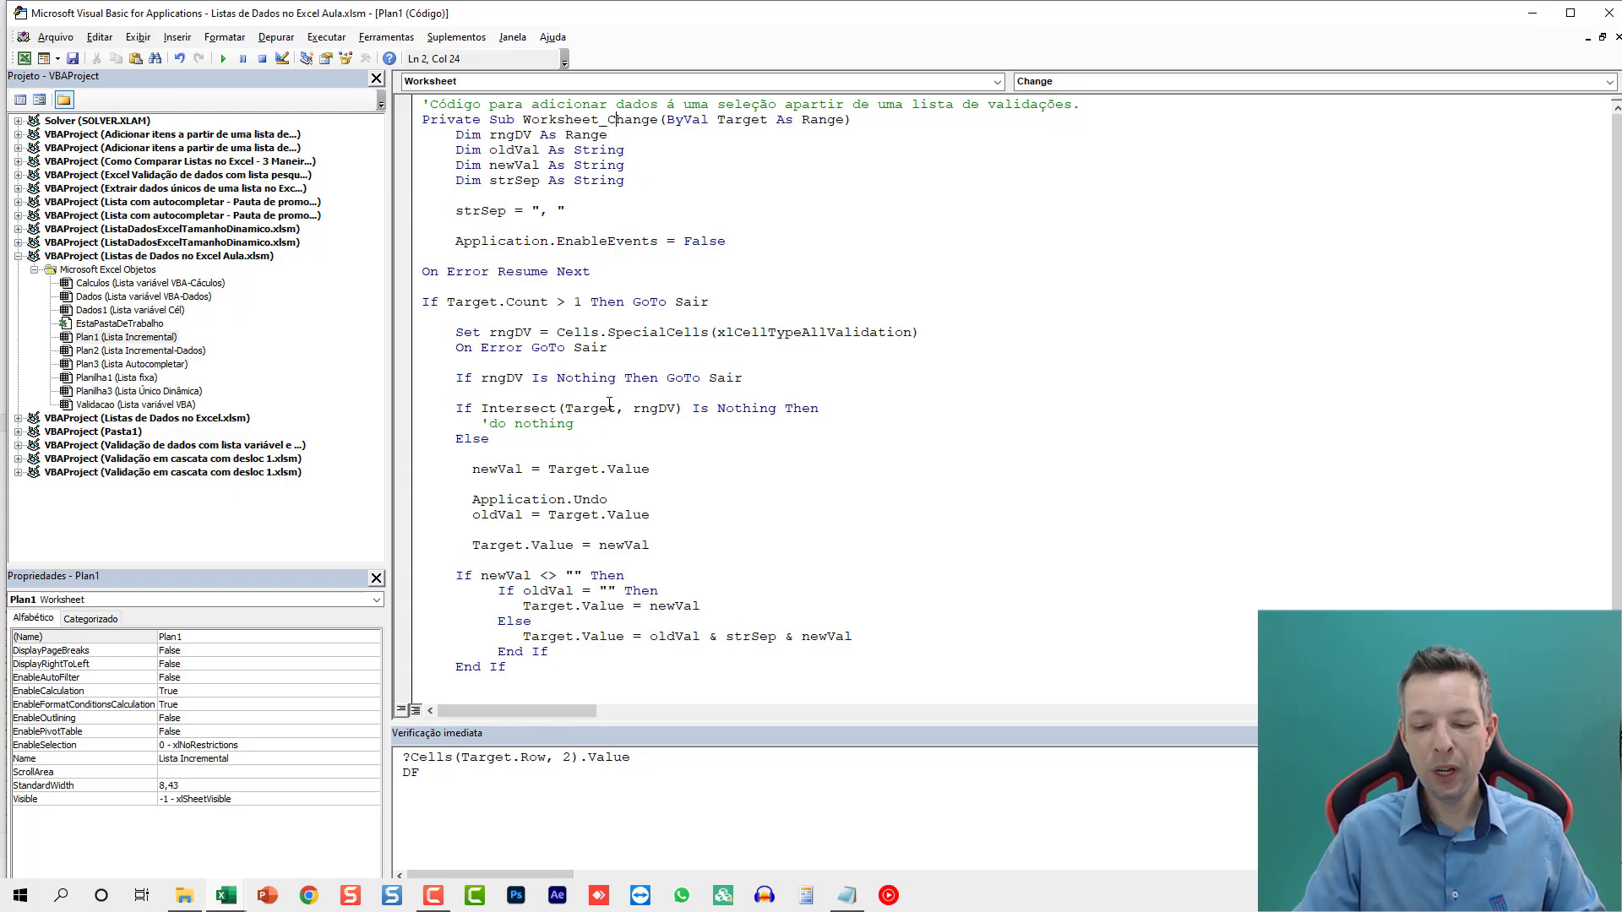
key("alt+F11")
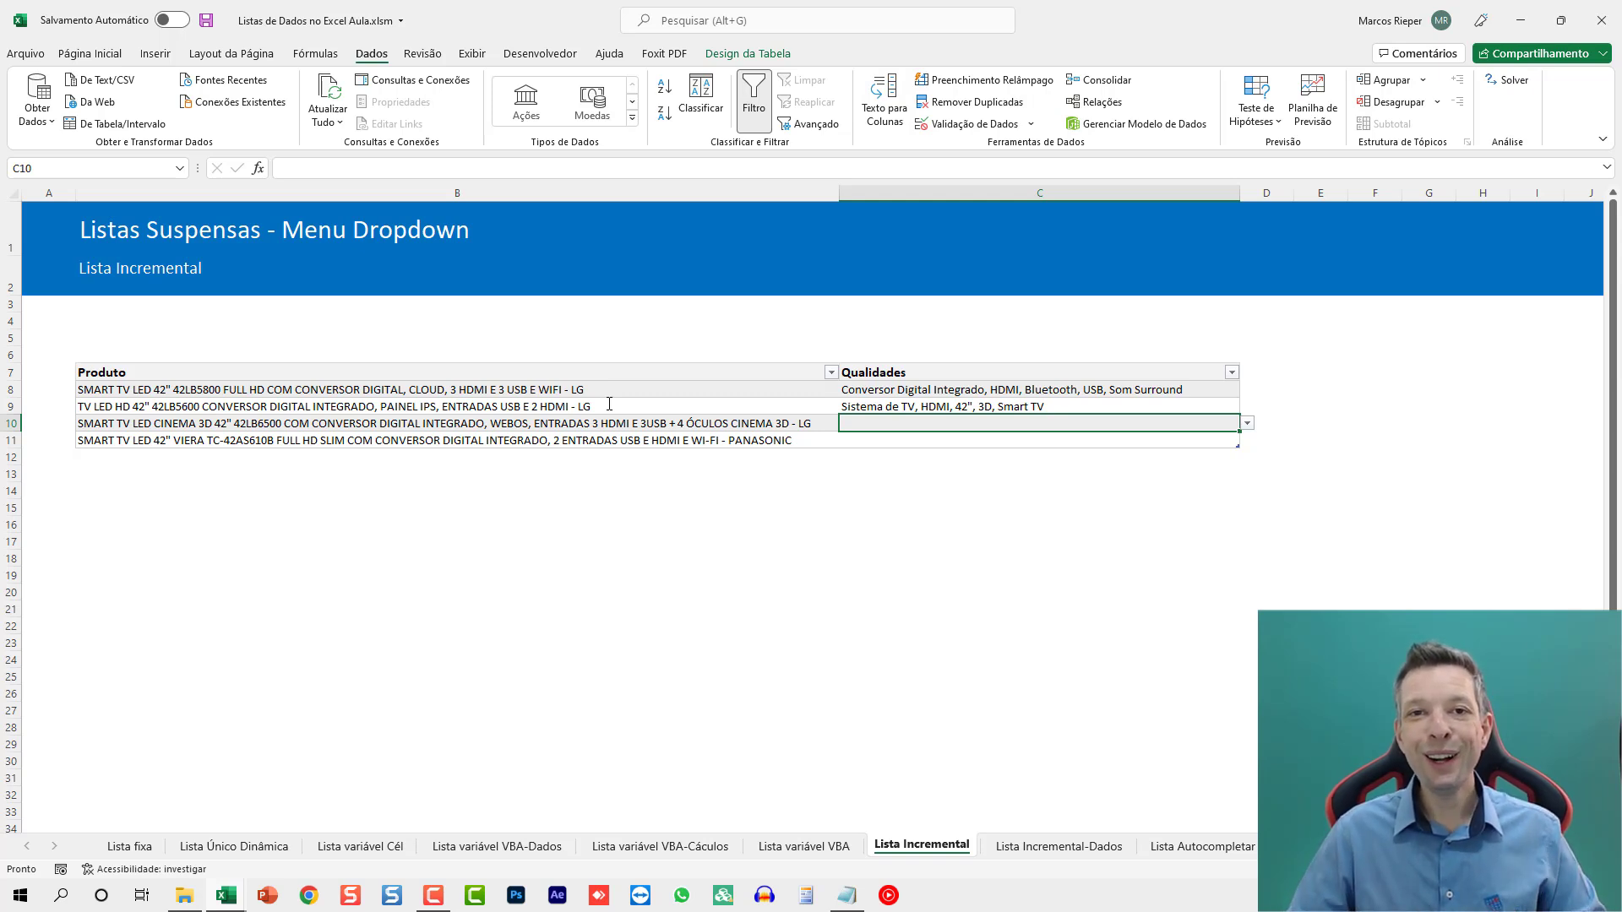
Step: Look at the Lista Incremental-Dados source list, and select cell B13 in the Autocompletar column on the Lista Autocompletar sheet
left_click(1060, 848)
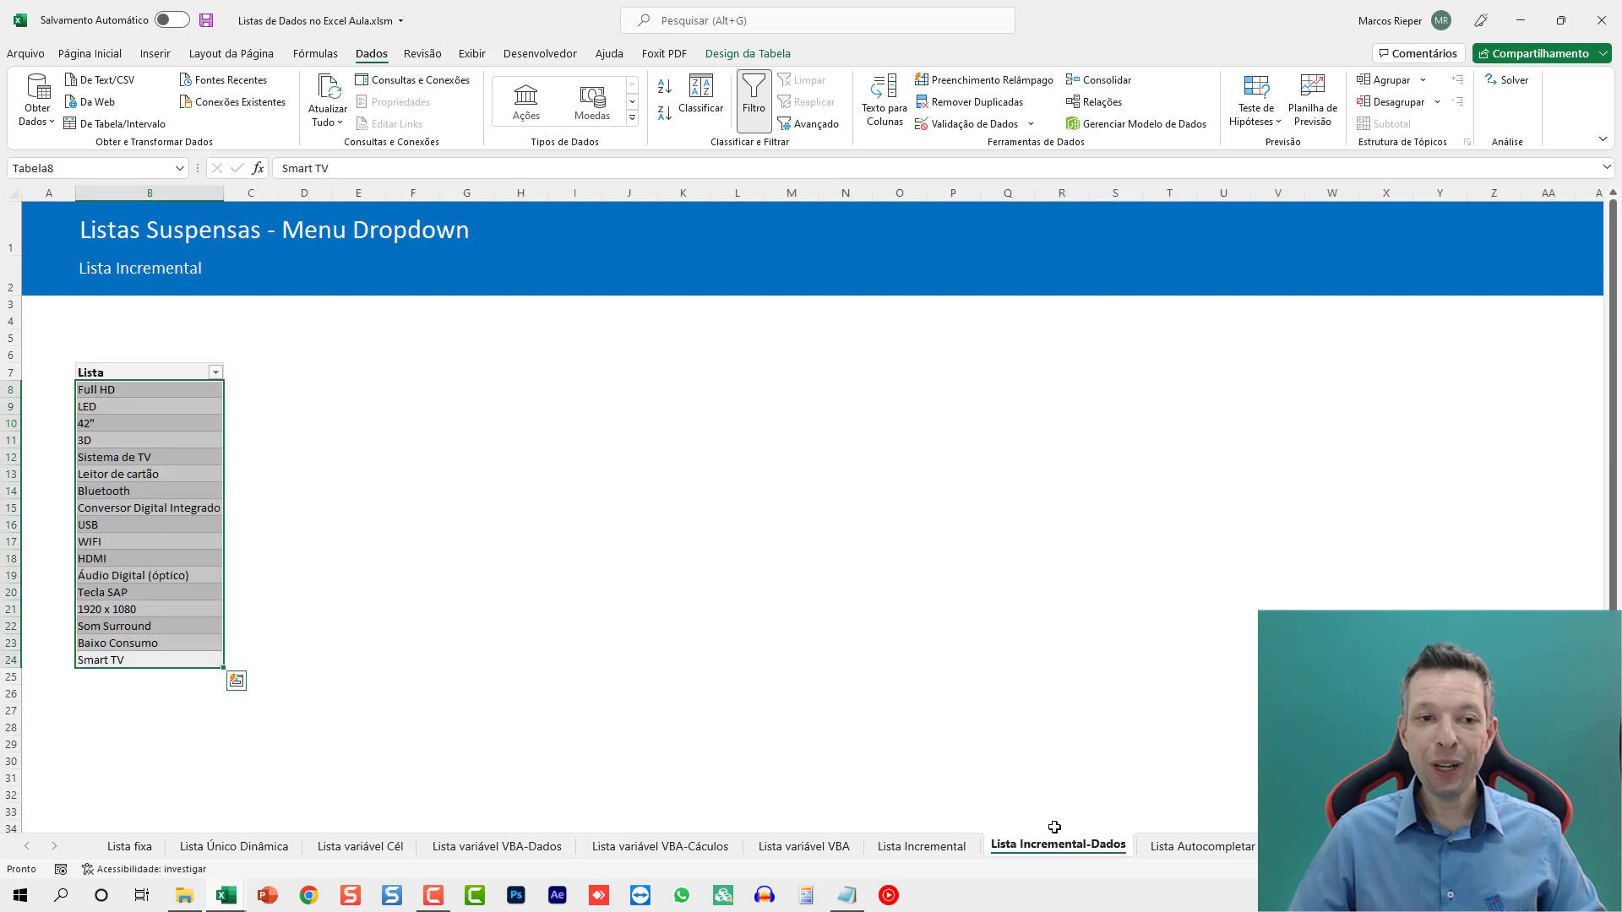
left_click(1173, 851)
left_click(459, 478)
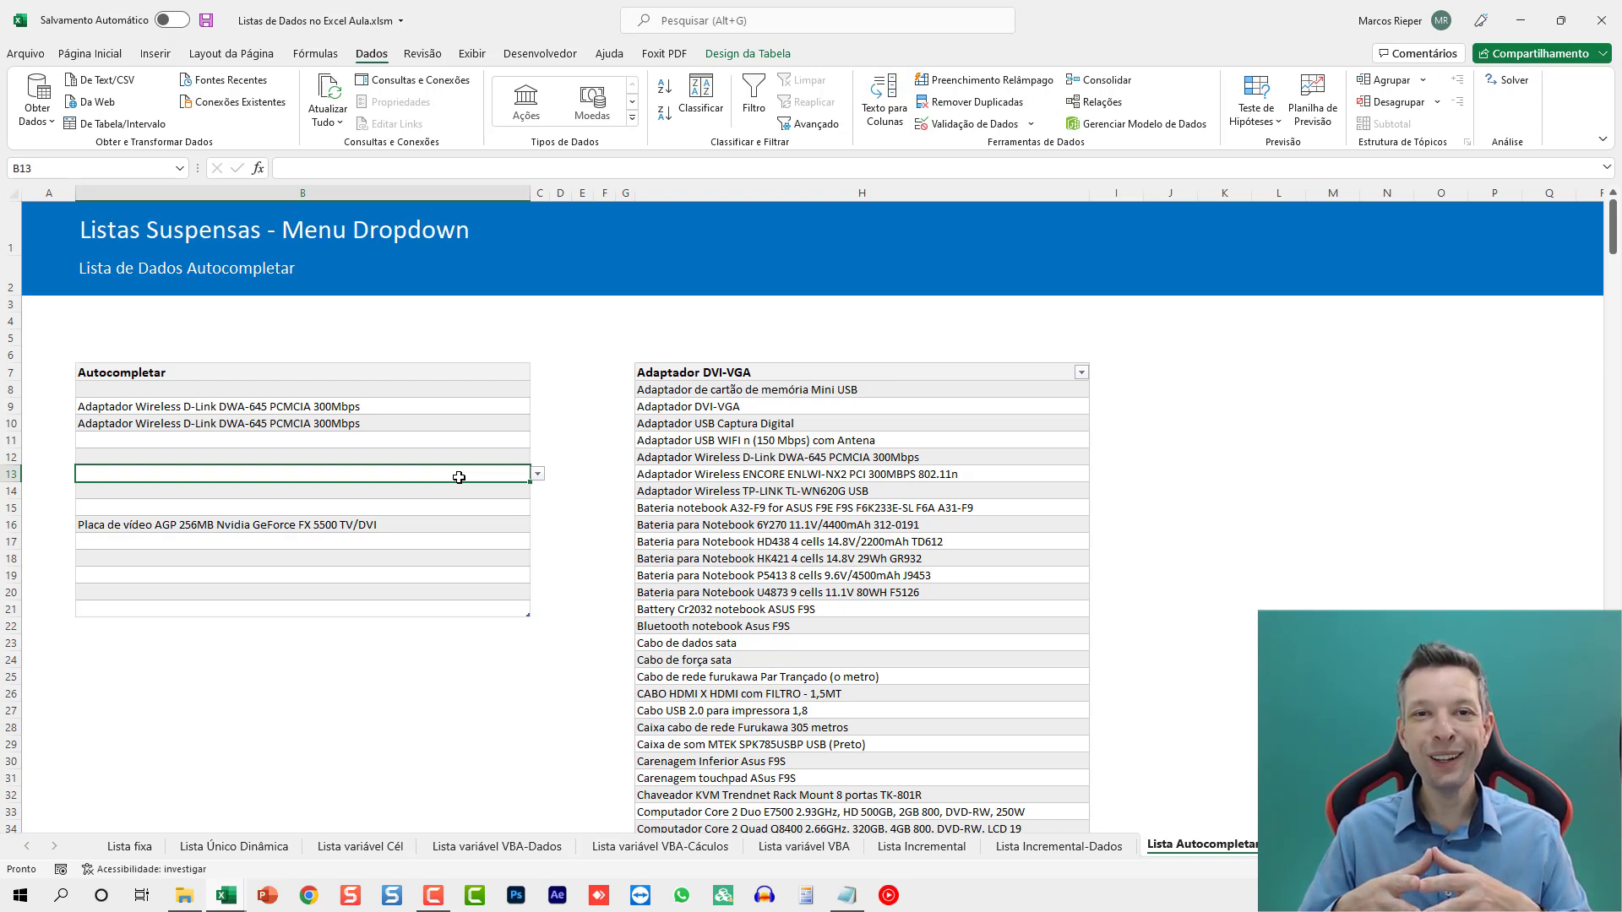
Step: Test the plain validation list in B8 by viewing its options and trying the partial entry "bateria para"
key("Up")
key("Up")
key("Up")
key("Up")
key("Up")
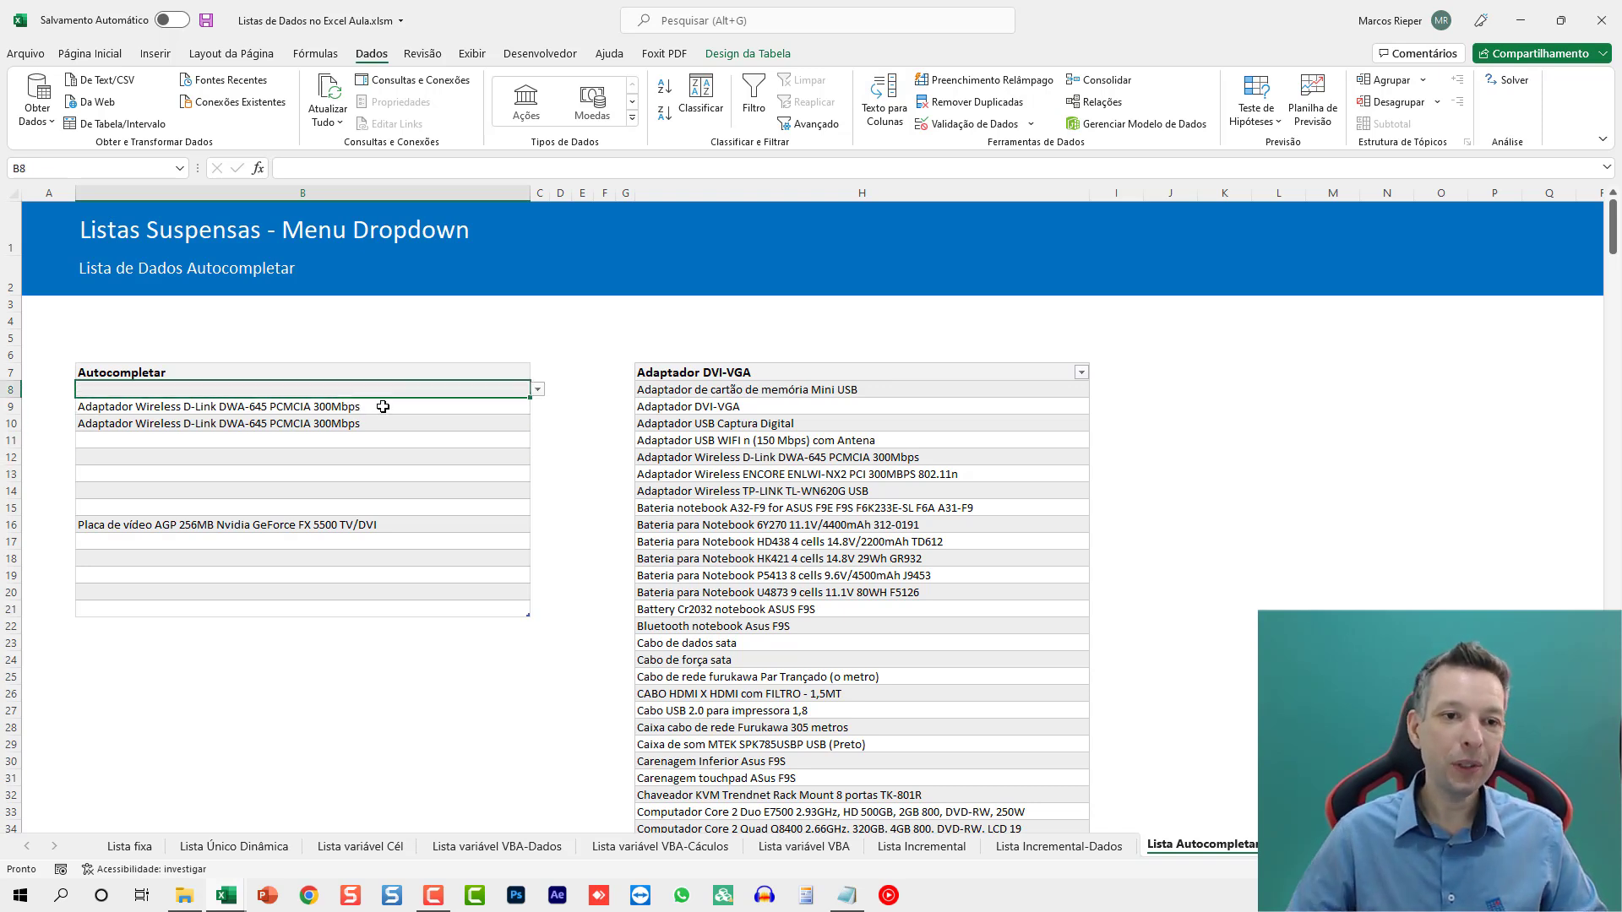
left_click(537, 389)
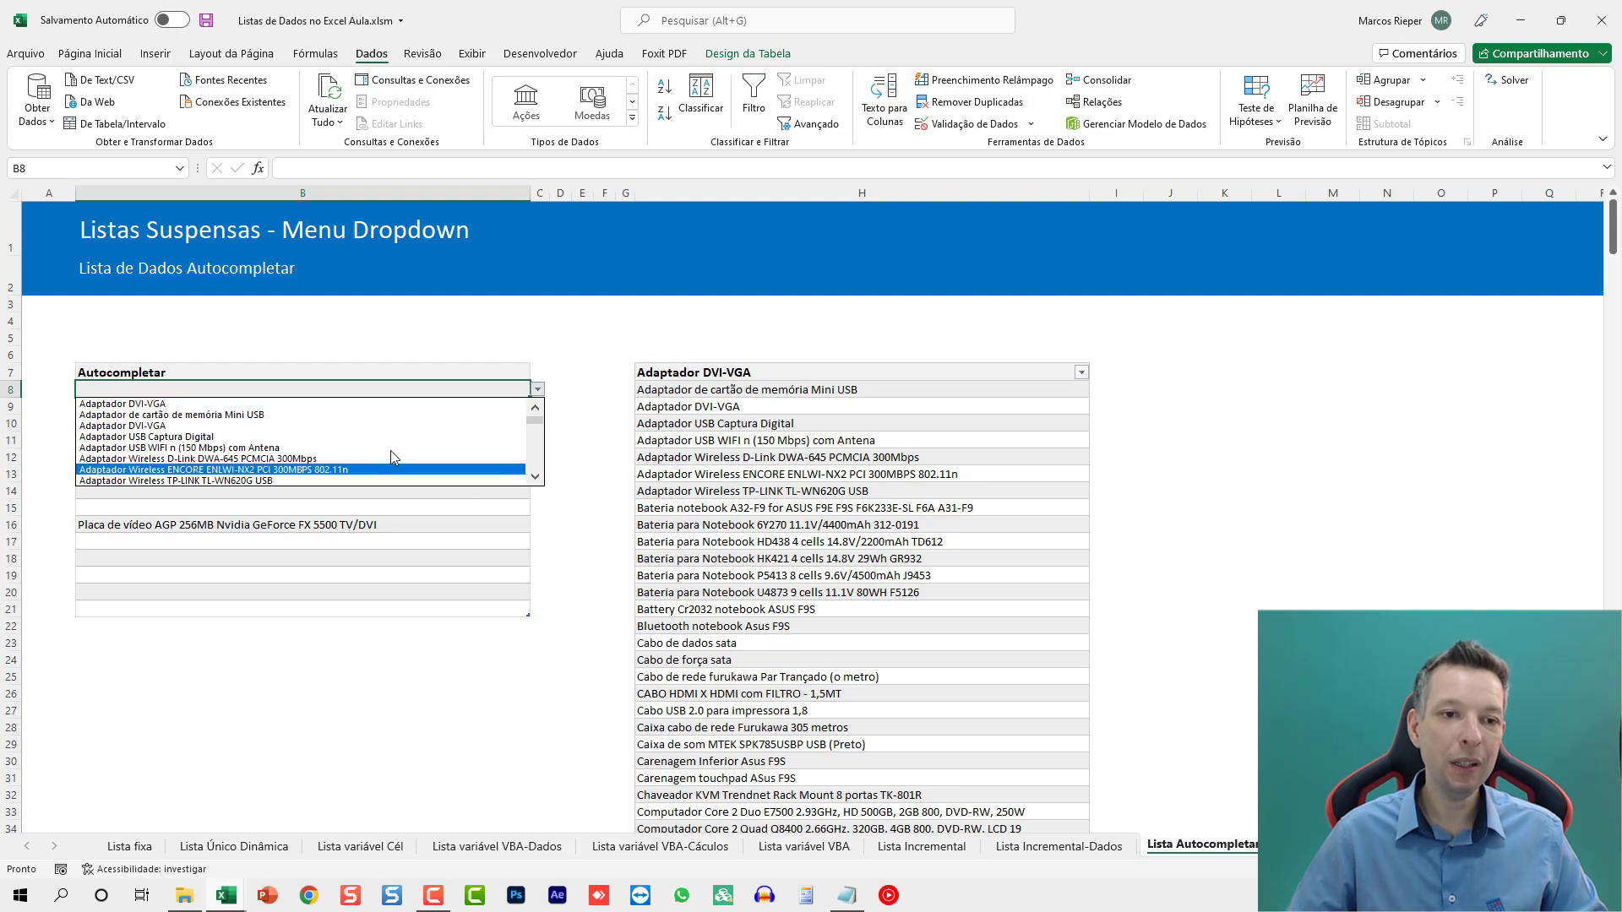
left_click(221, 388)
type("bateria para")
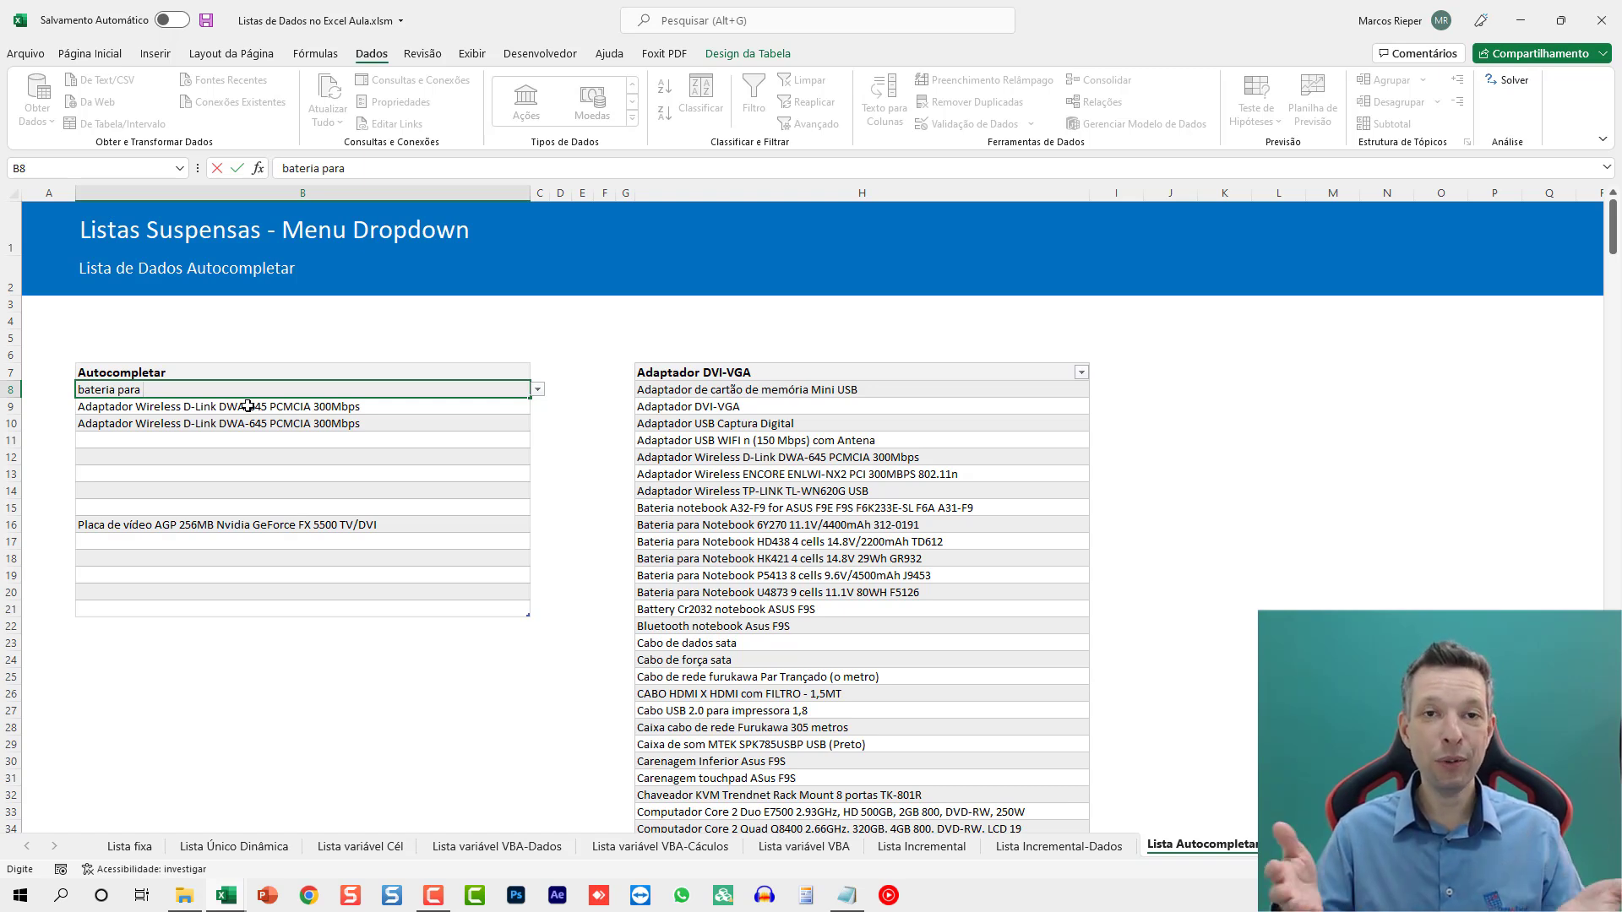
key("Escape")
Step: Clear the existing entries from B8:B16 in the Autocompletar column and select B8
left_click(263, 524, "shift")
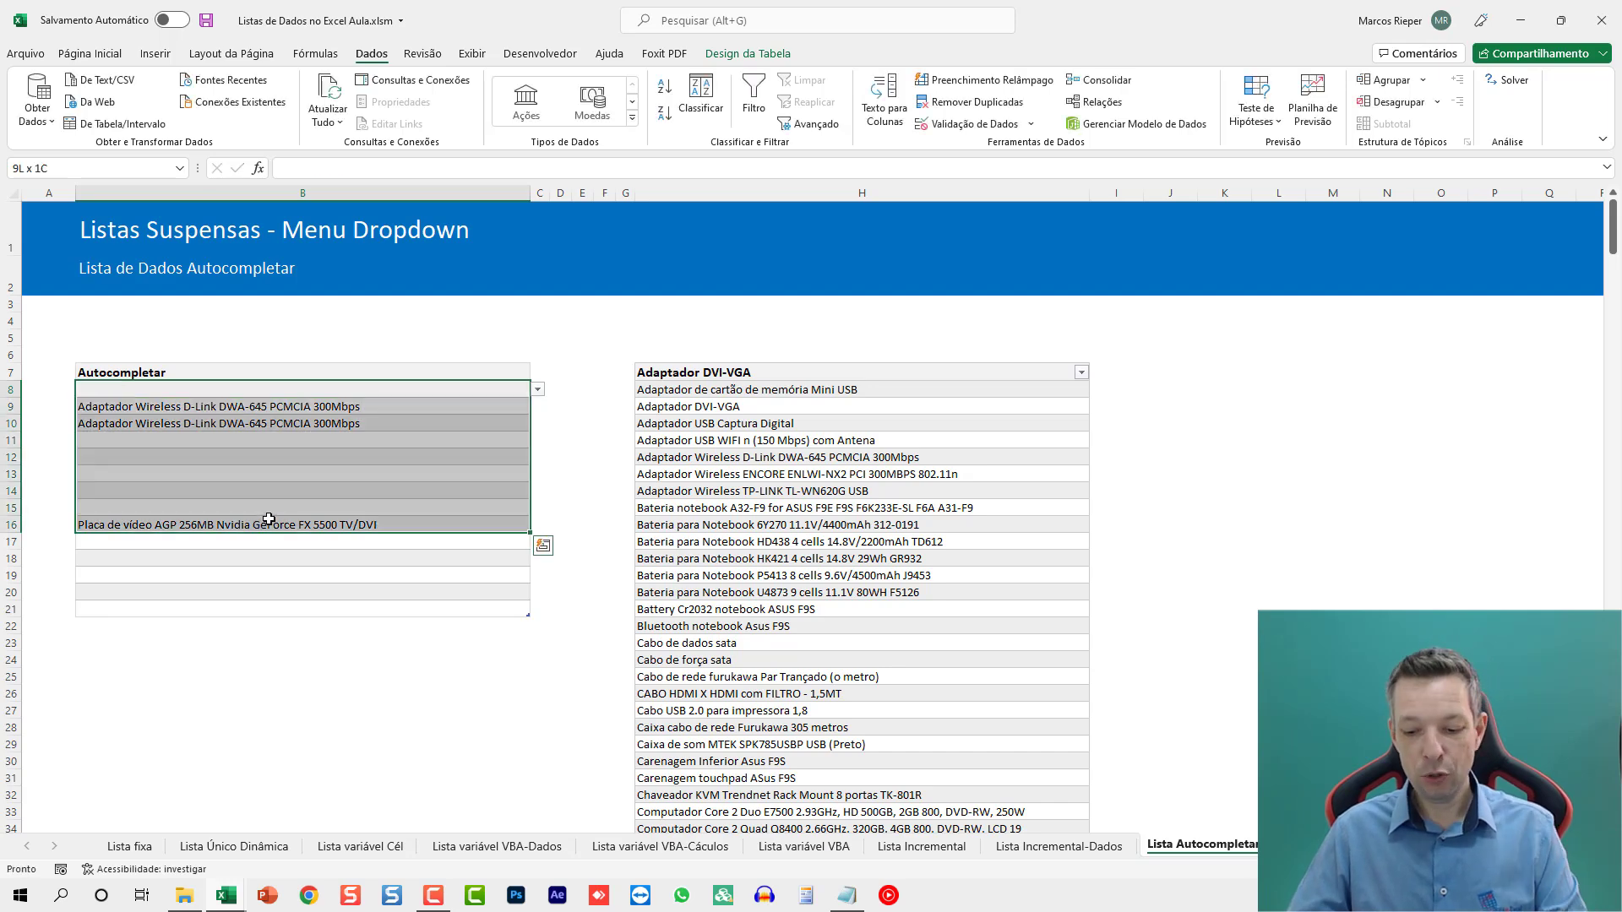
key("Delete")
left_click(232, 394)
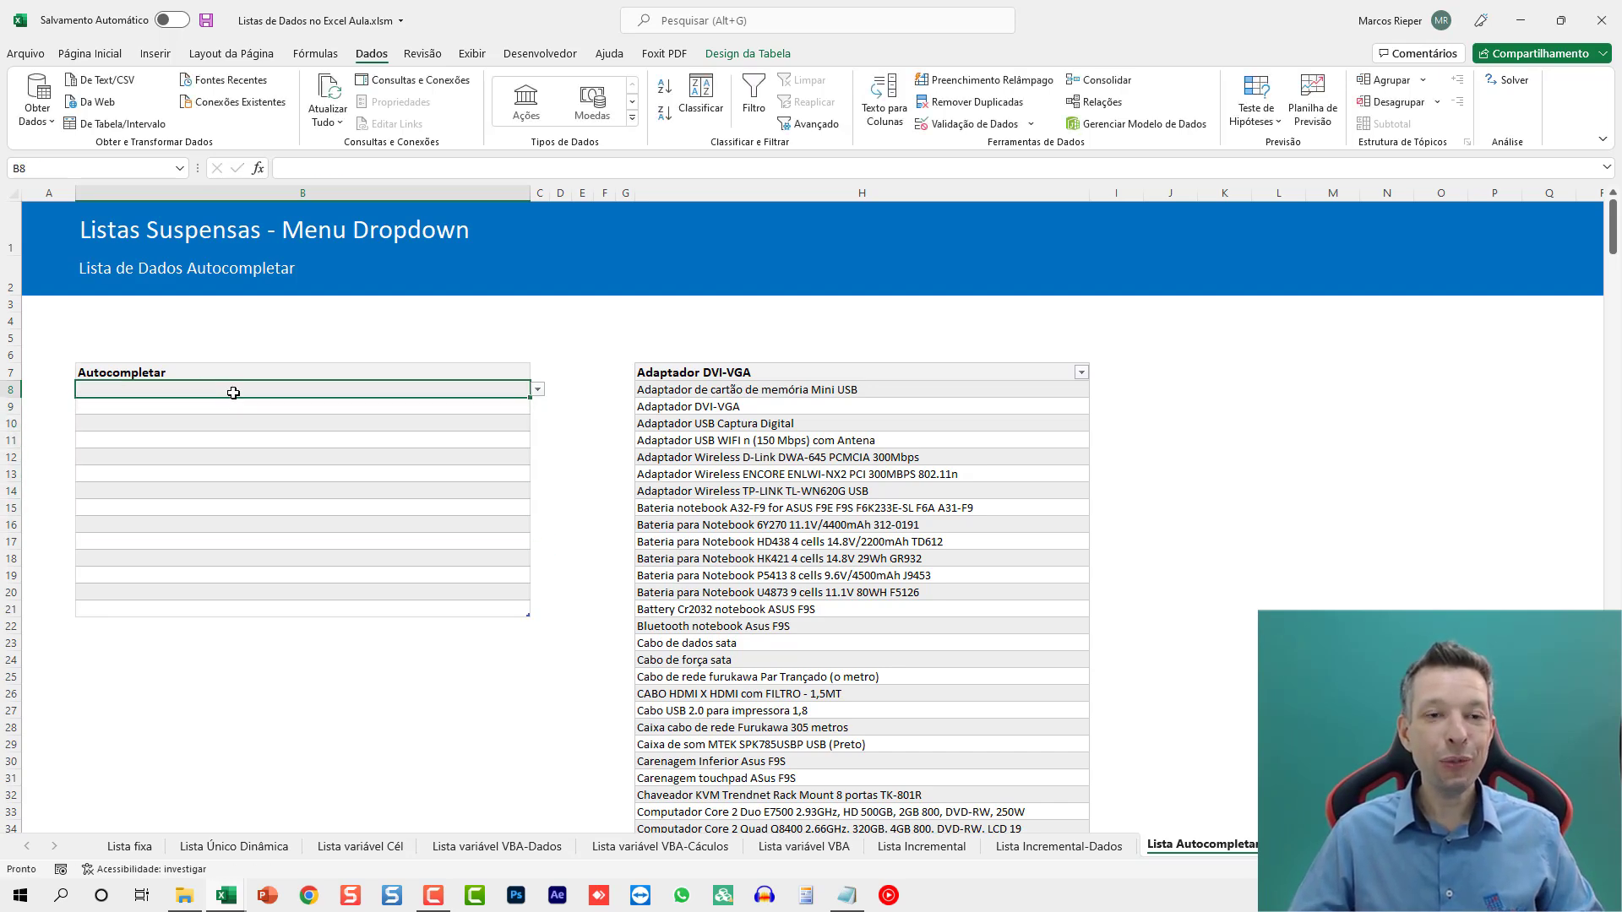
Step: Insert an ActiveX combo box about 39 points high in the empty rows above the Autocompletar table
left_click(541, 54)
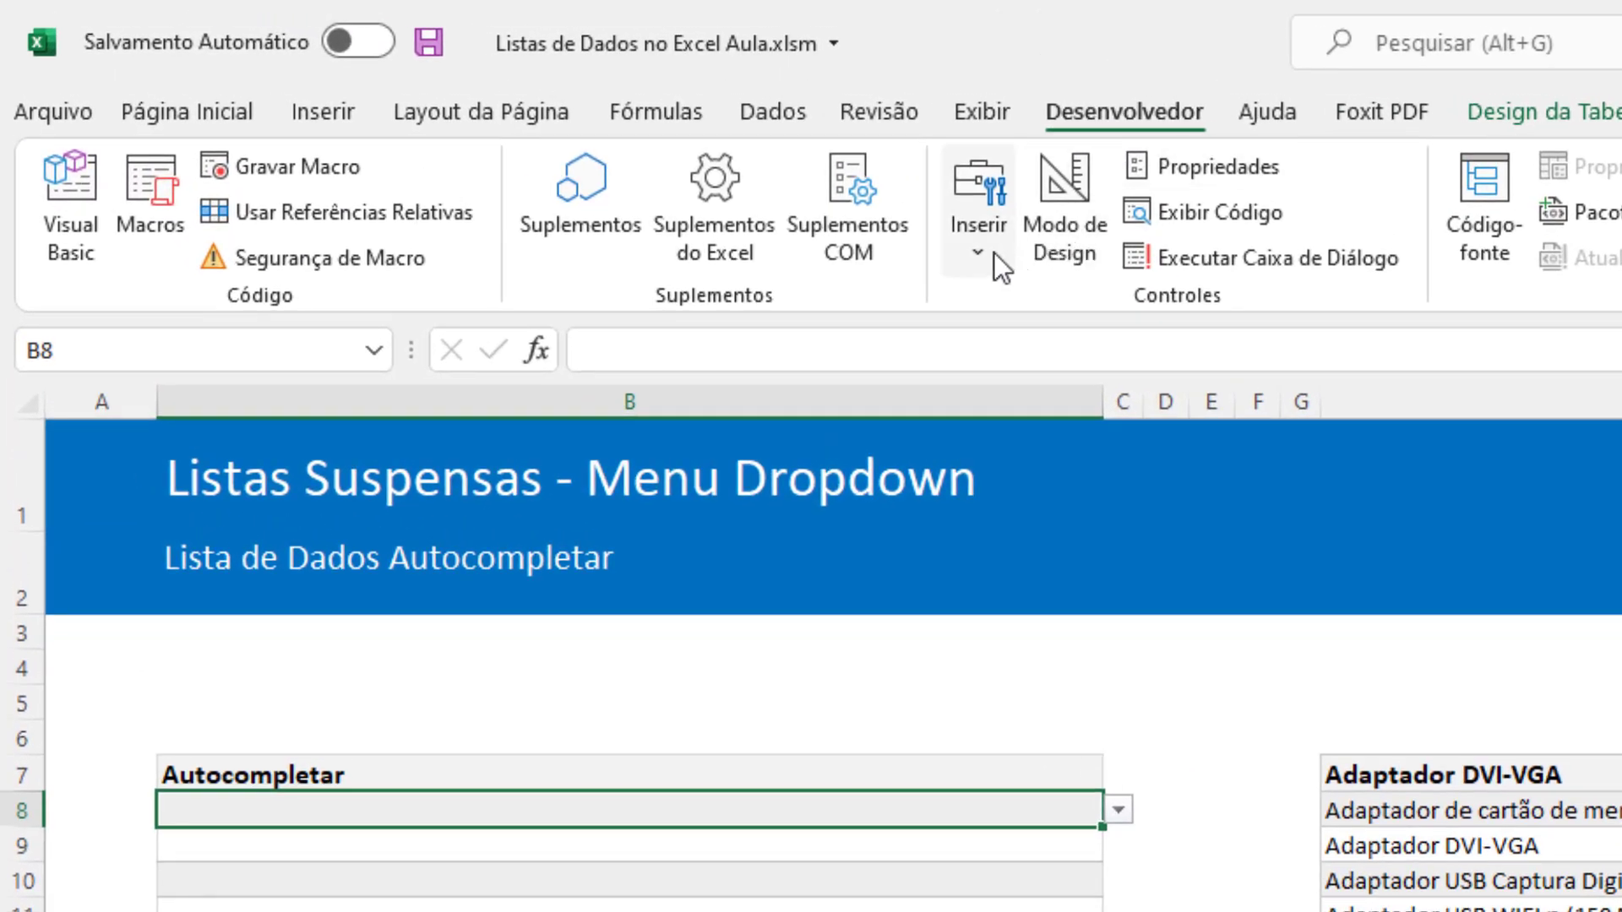
left_click(993, 251)
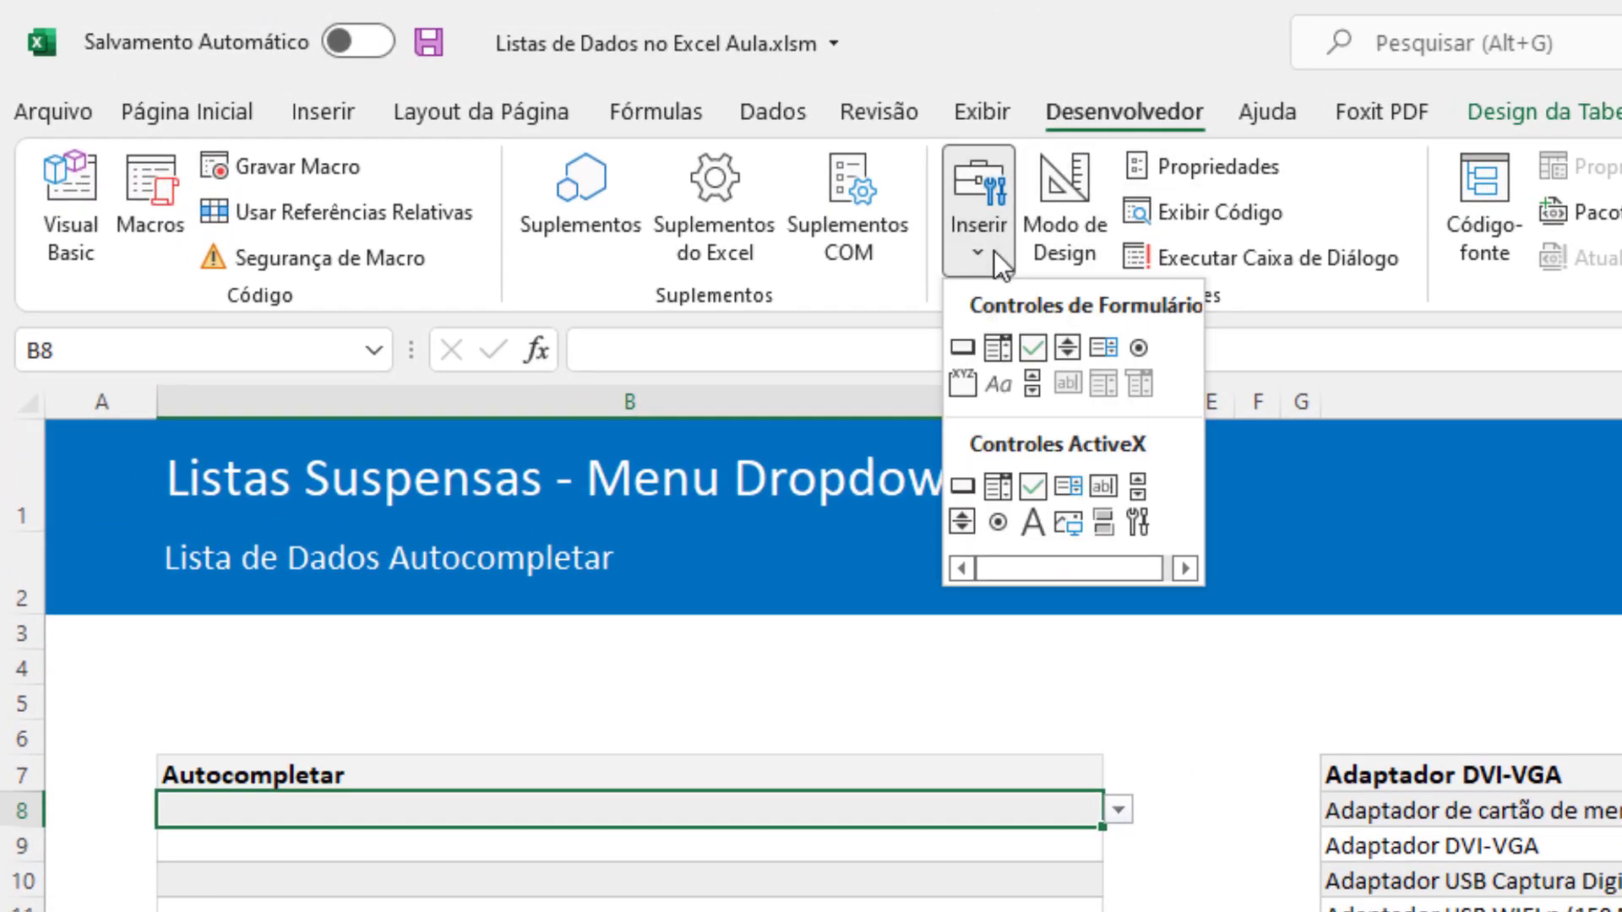
left_click(994, 489)
left_click_drag(210, 651, 610, 740)
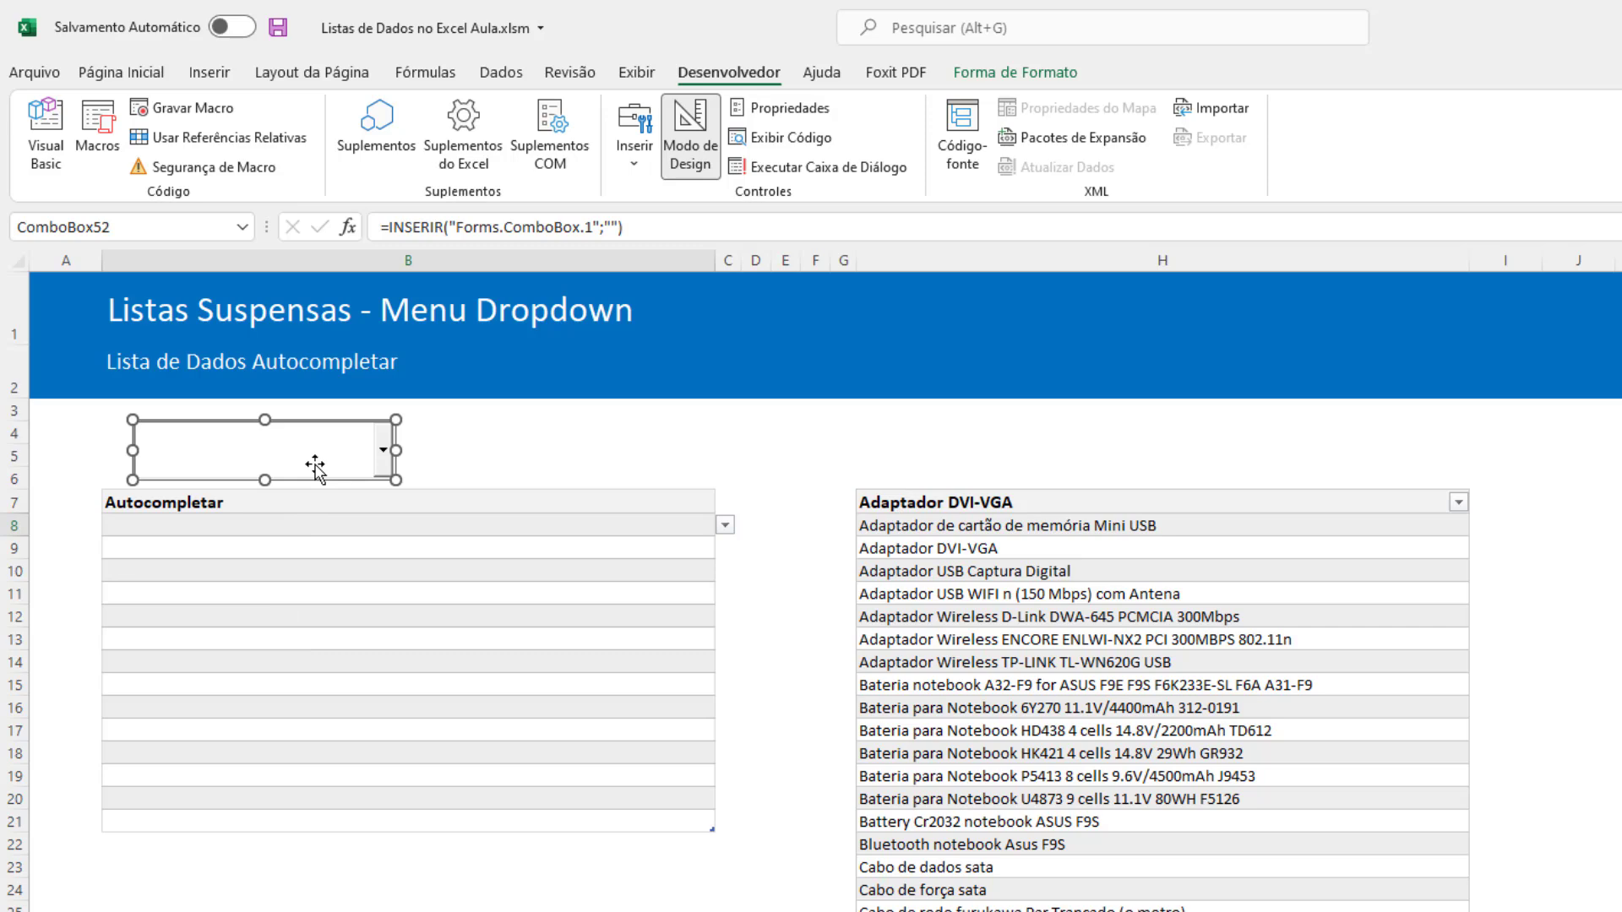
Step: Rename the new combo box as tempCombo in its properties
left_click(794, 112)
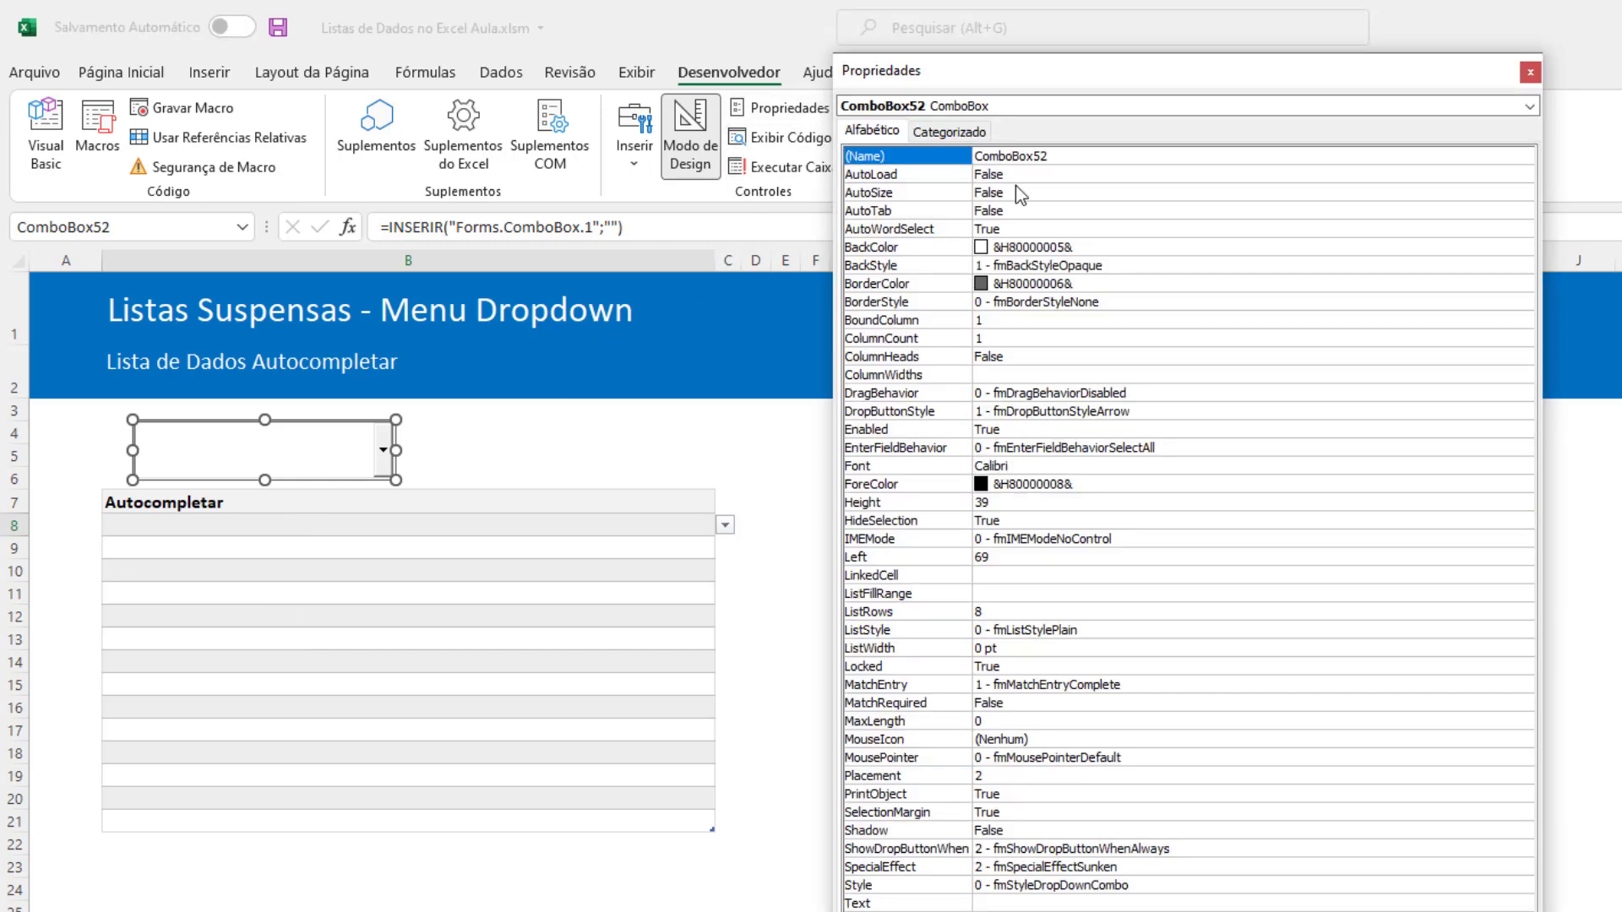
left_click(1019, 157)
left_click(950, 150)
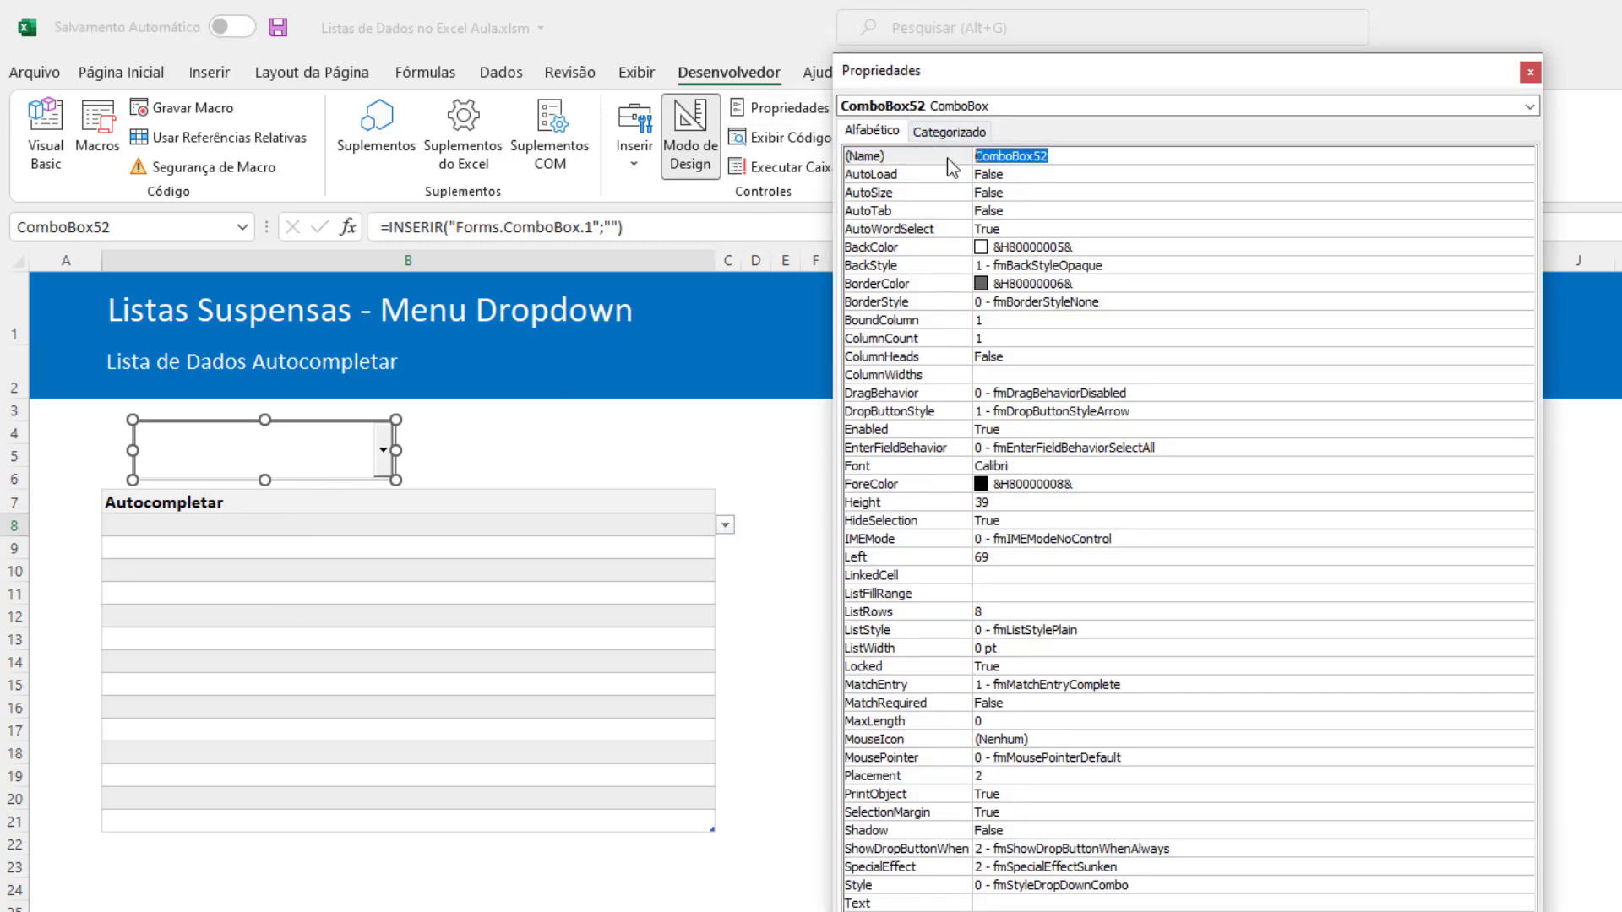
type("temp")
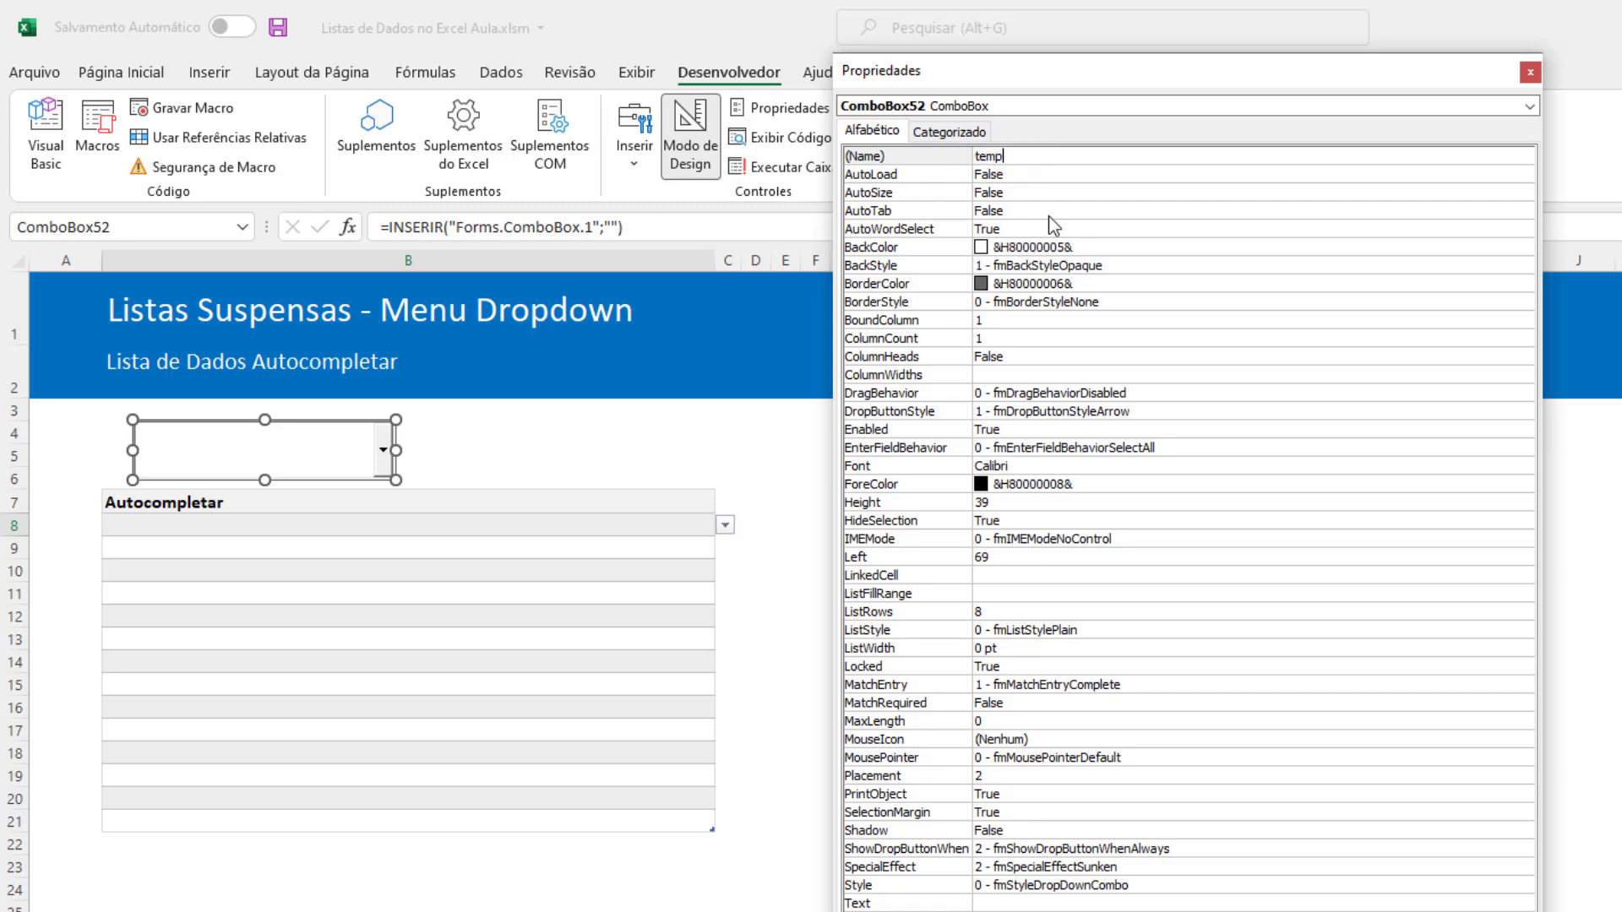
type("Combbo")
key("BackSpace")
key("BackSpace")
type("o")
key("Return")
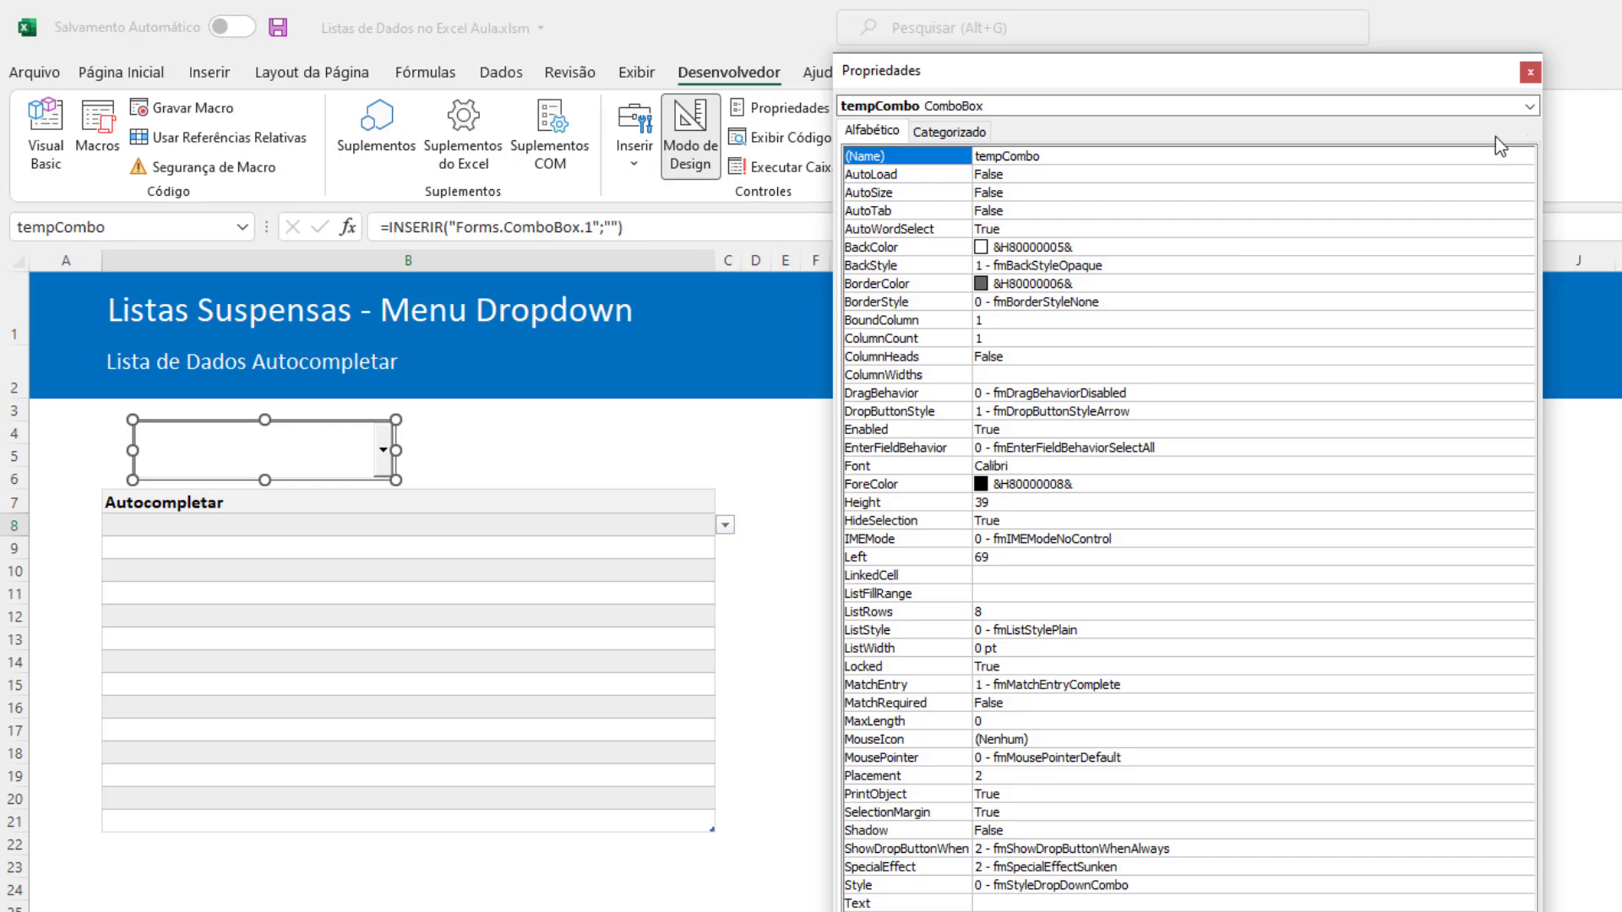
left_click(1530, 72)
left_click(542, 558)
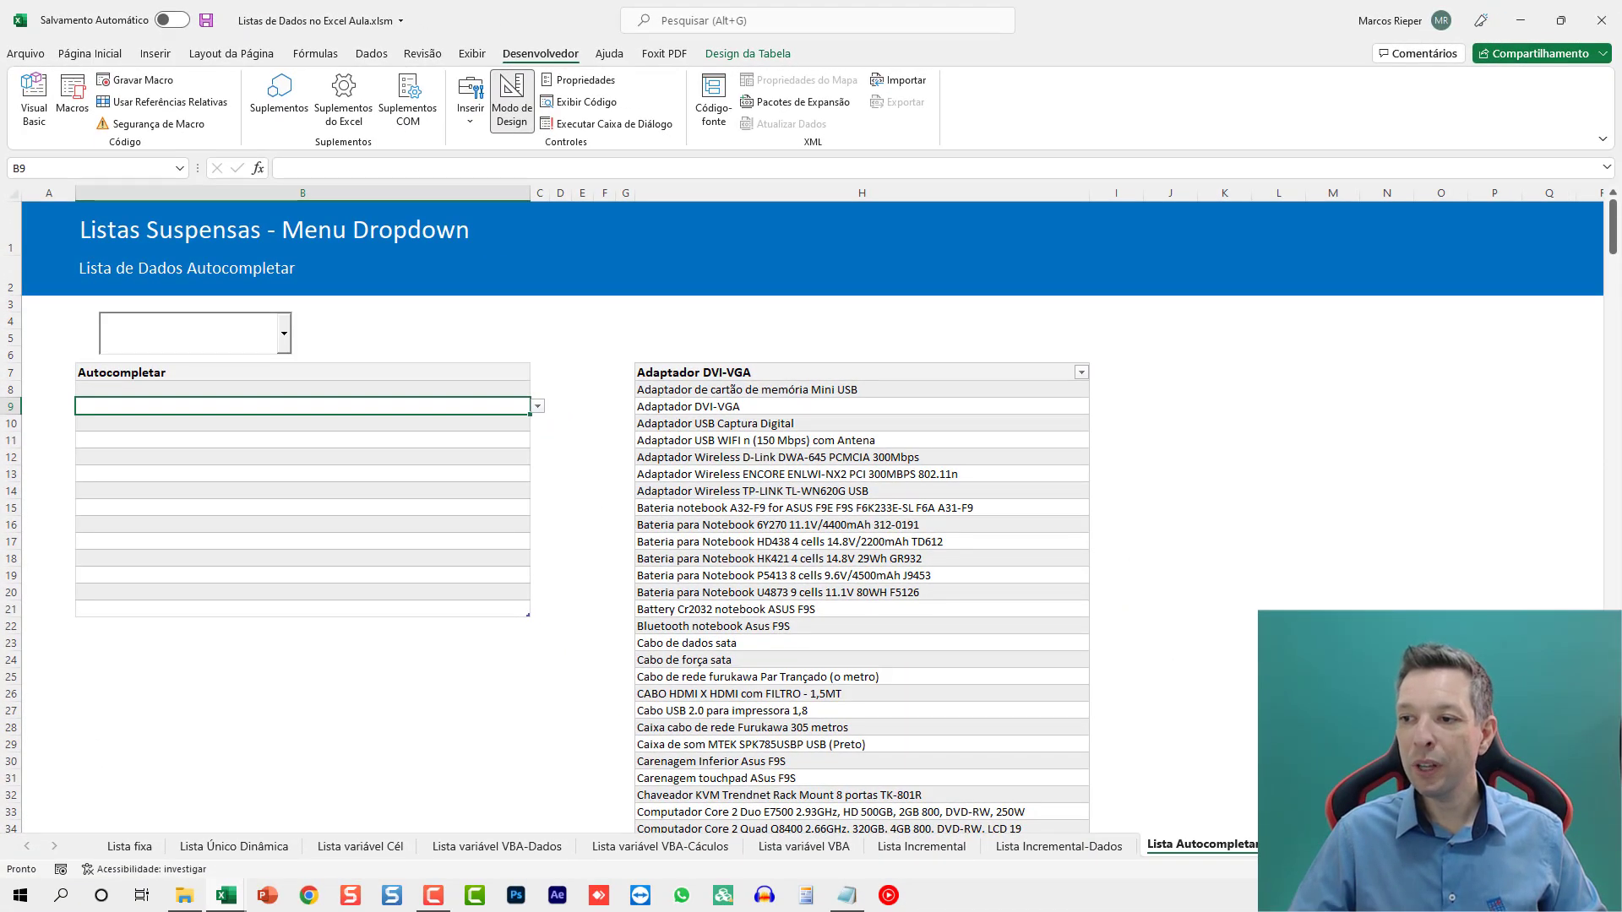
Step: Open the code of Plan3 (Lista Autocompletar) in the VBA editor and examine the TempCombo_KeyDown and Worksheet_SelectionChange procedures
key("alt+Tab")
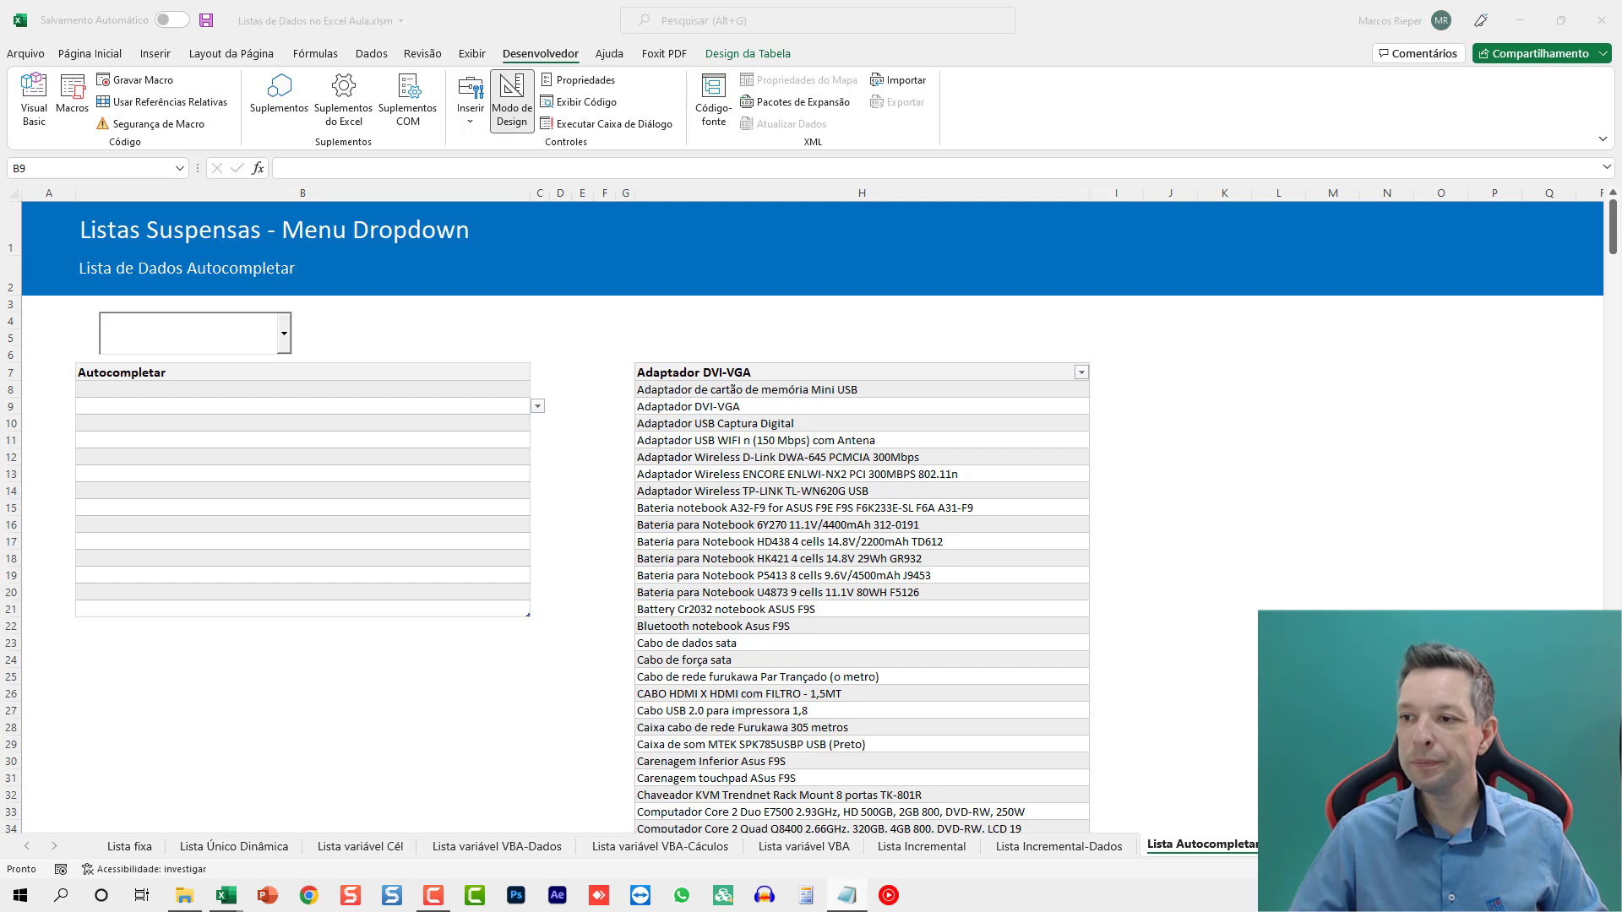
key("alt+Tab")
left_click(604, 423)
key("alt+Tab")
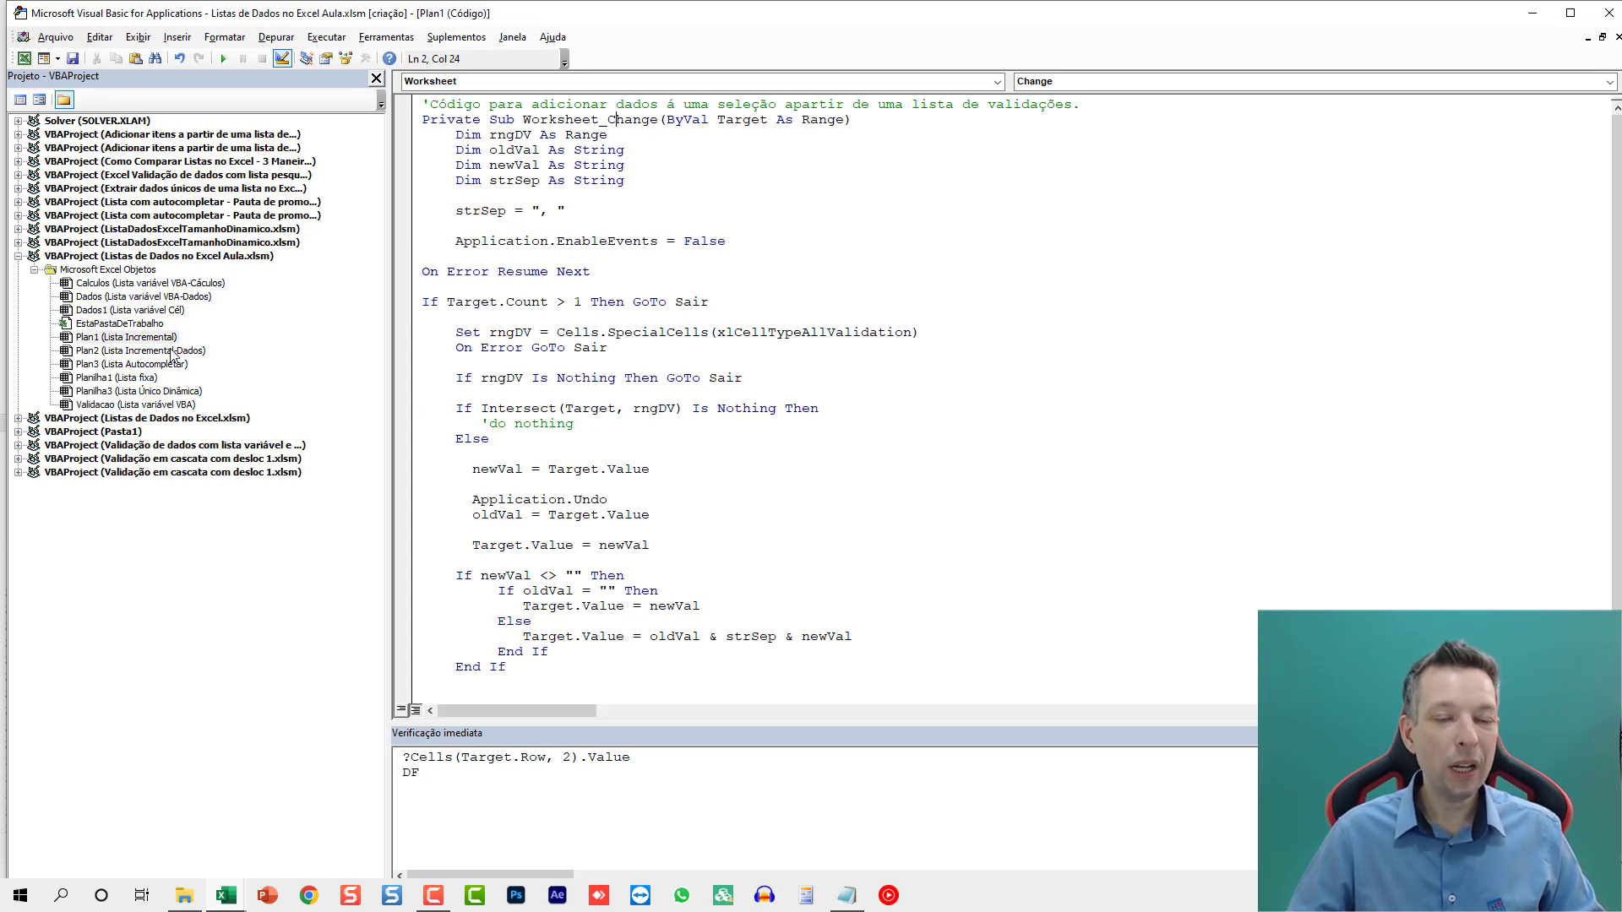
key("alt+Tab")
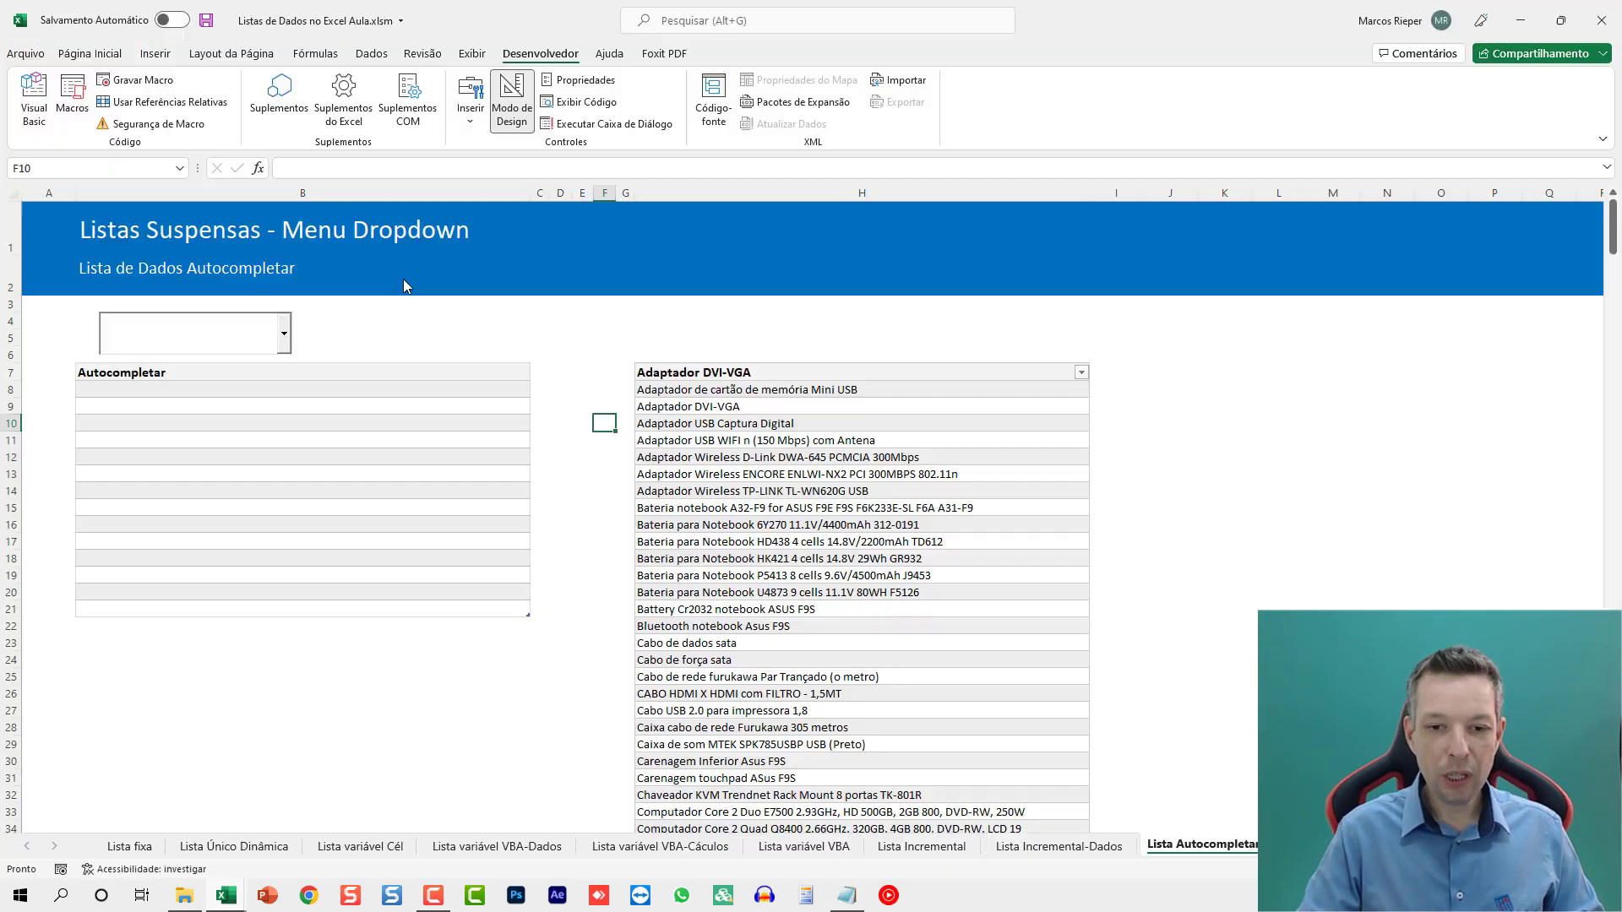
key("alt+Tab")
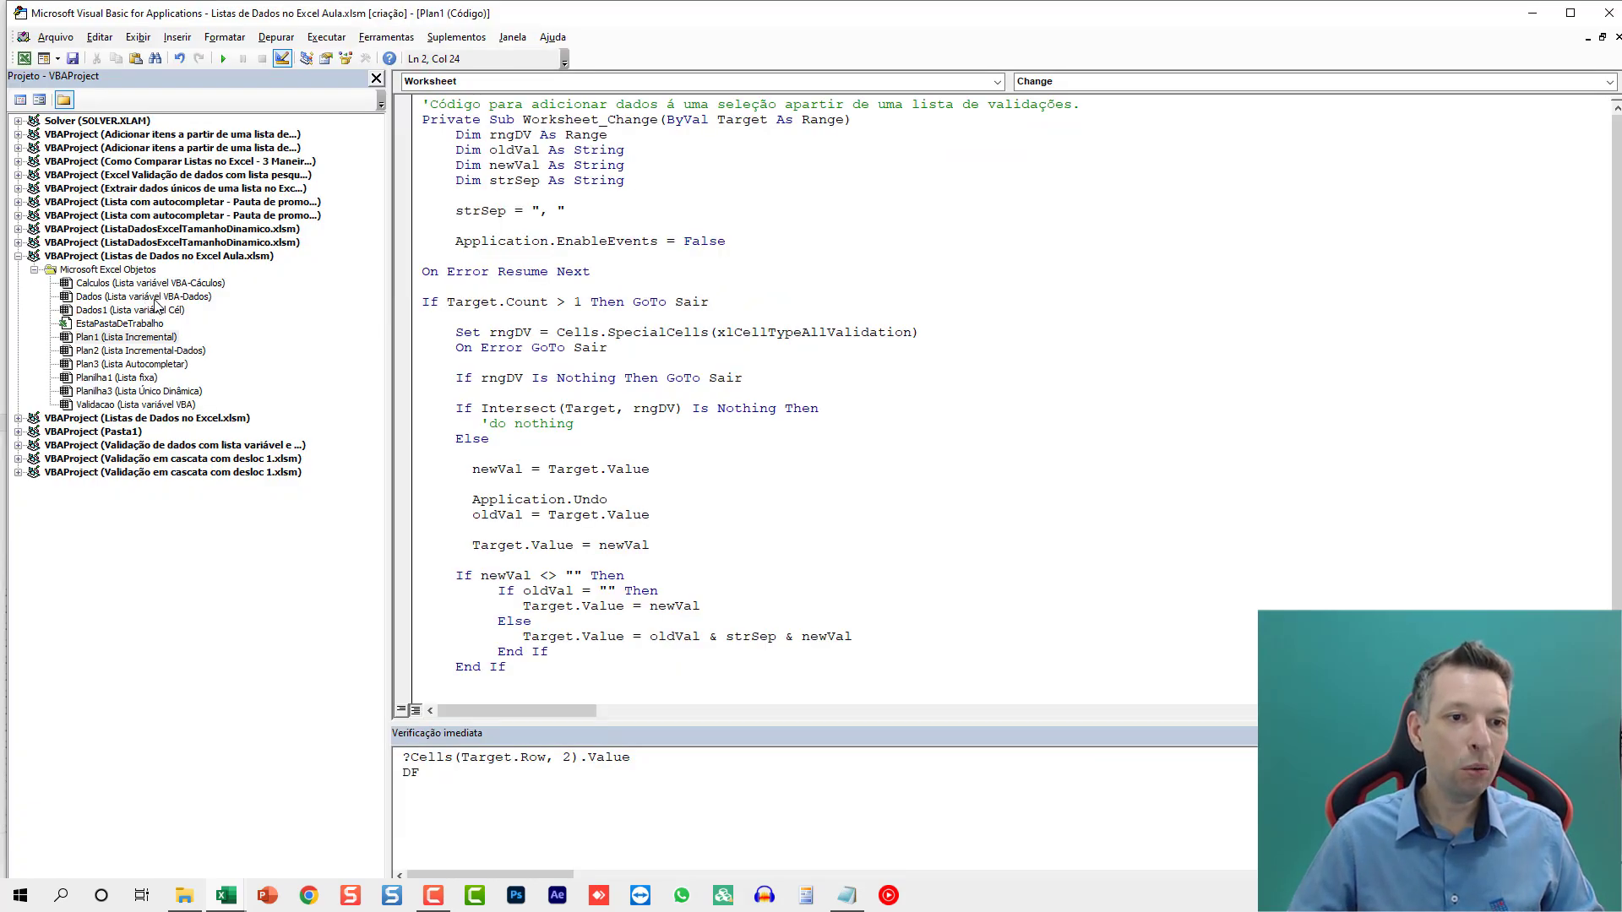
double_click(166, 364)
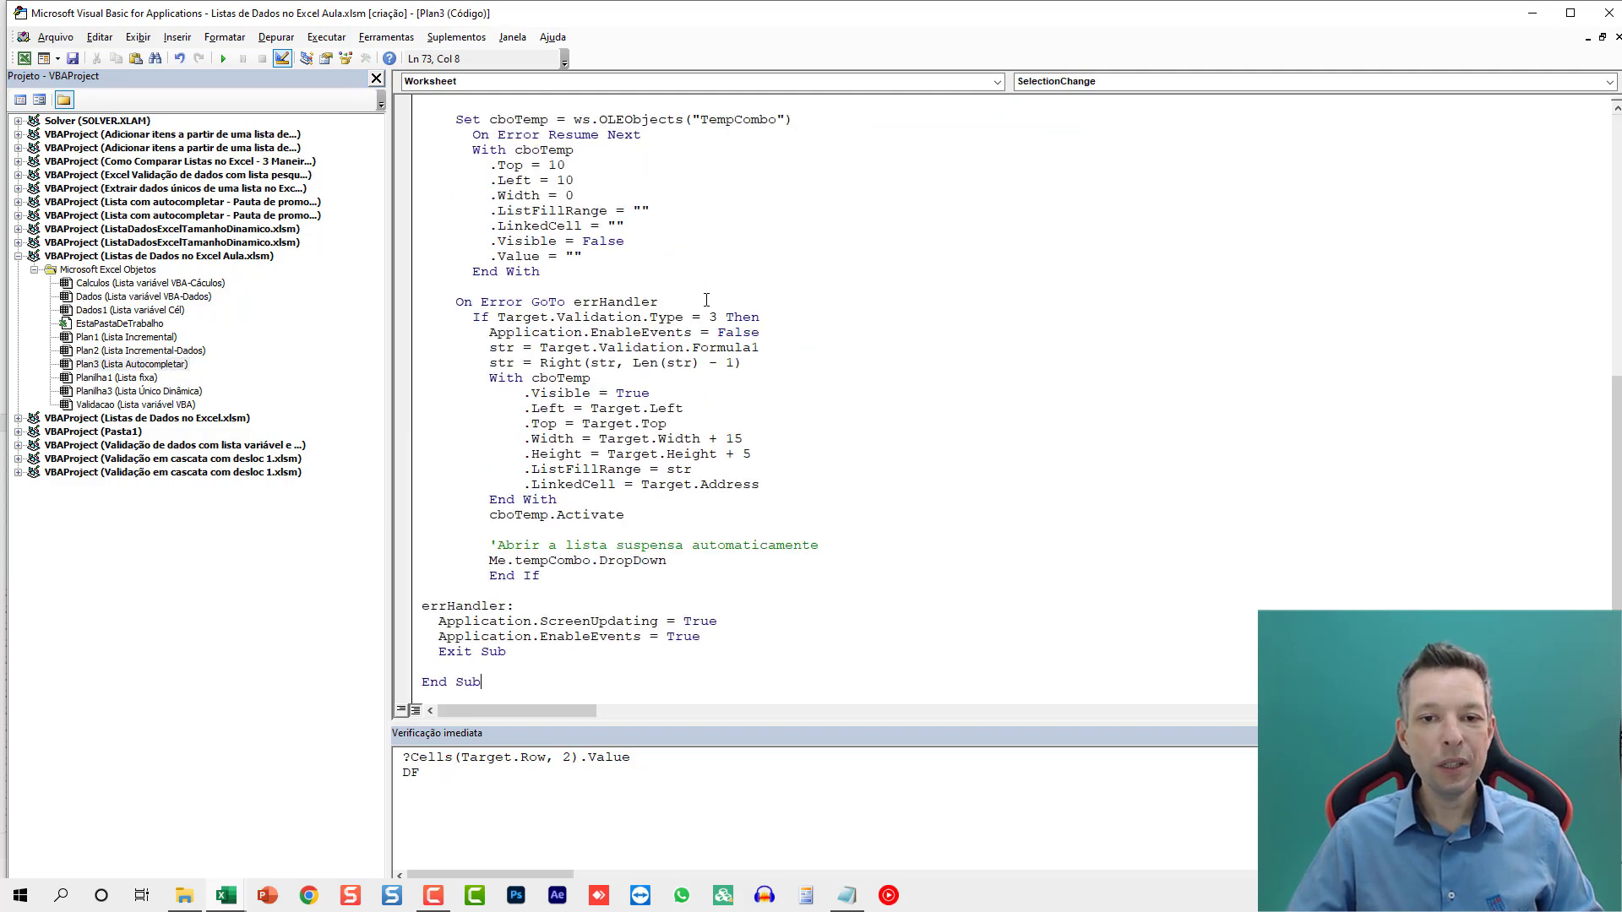
scroll(706, 301, "up", 12)
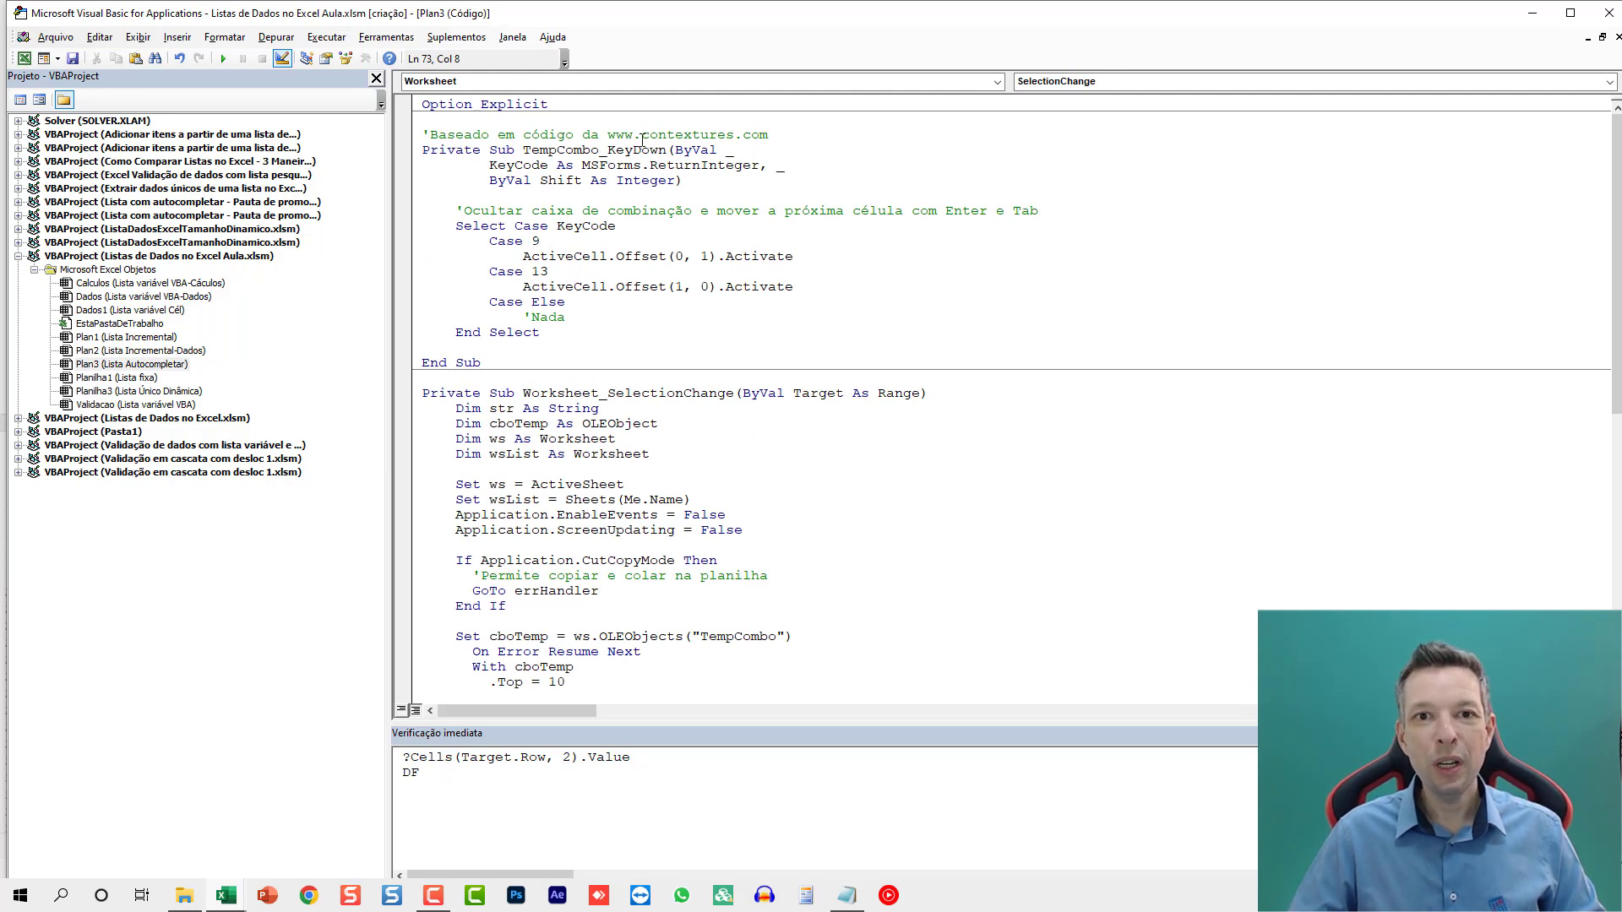
double_click(680, 135)
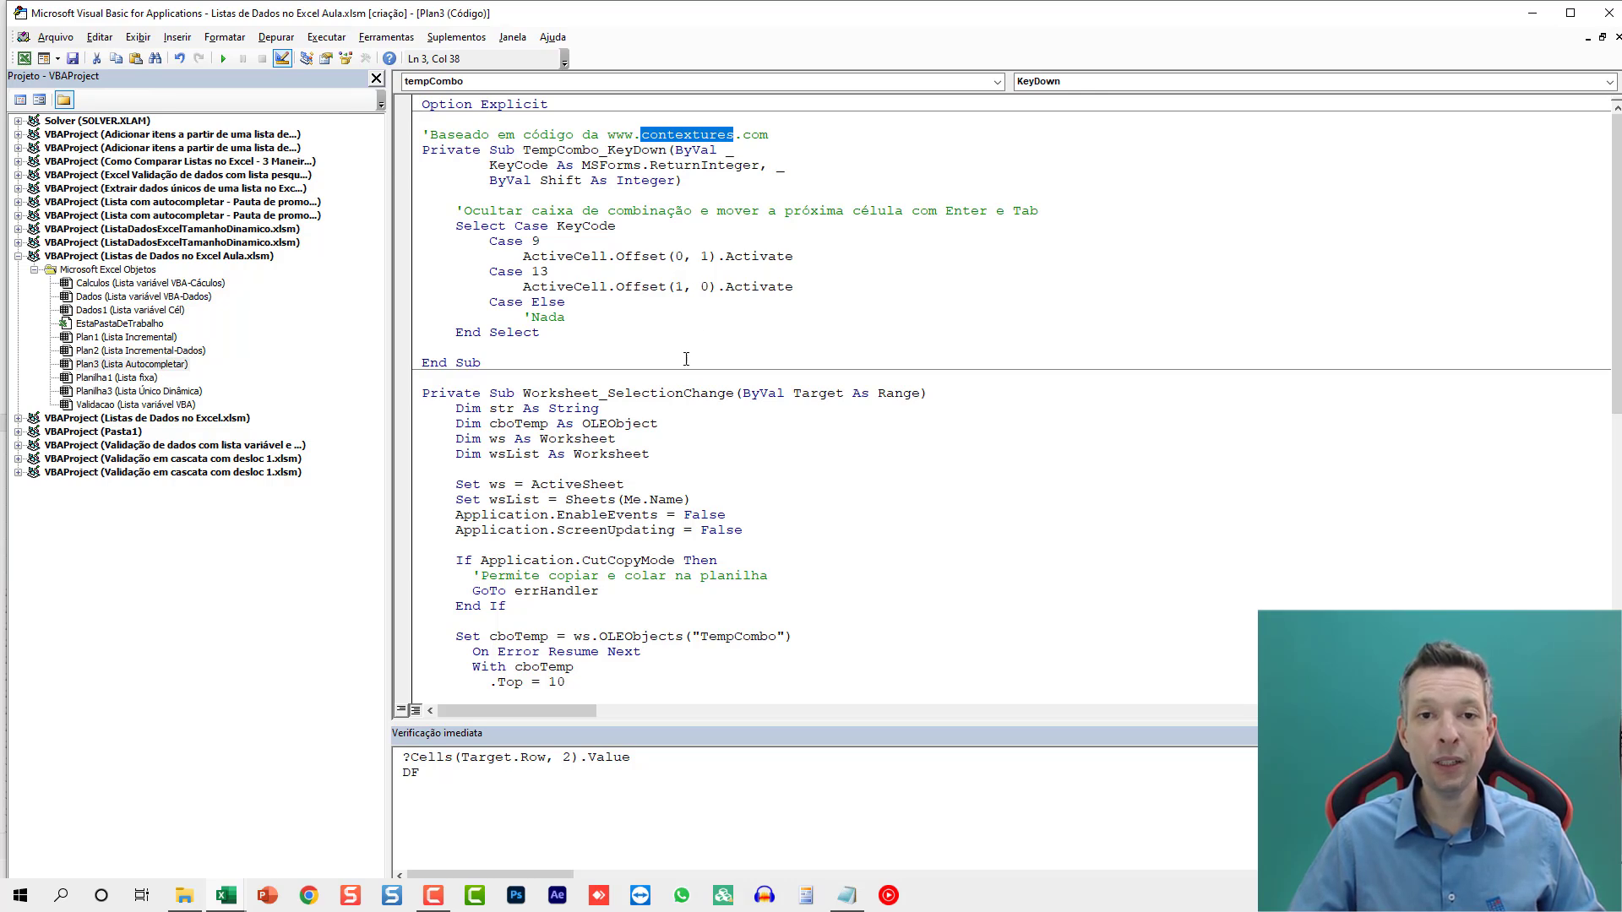
scroll(689, 355, "down", 3)
scroll(682, 356, "down", 3)
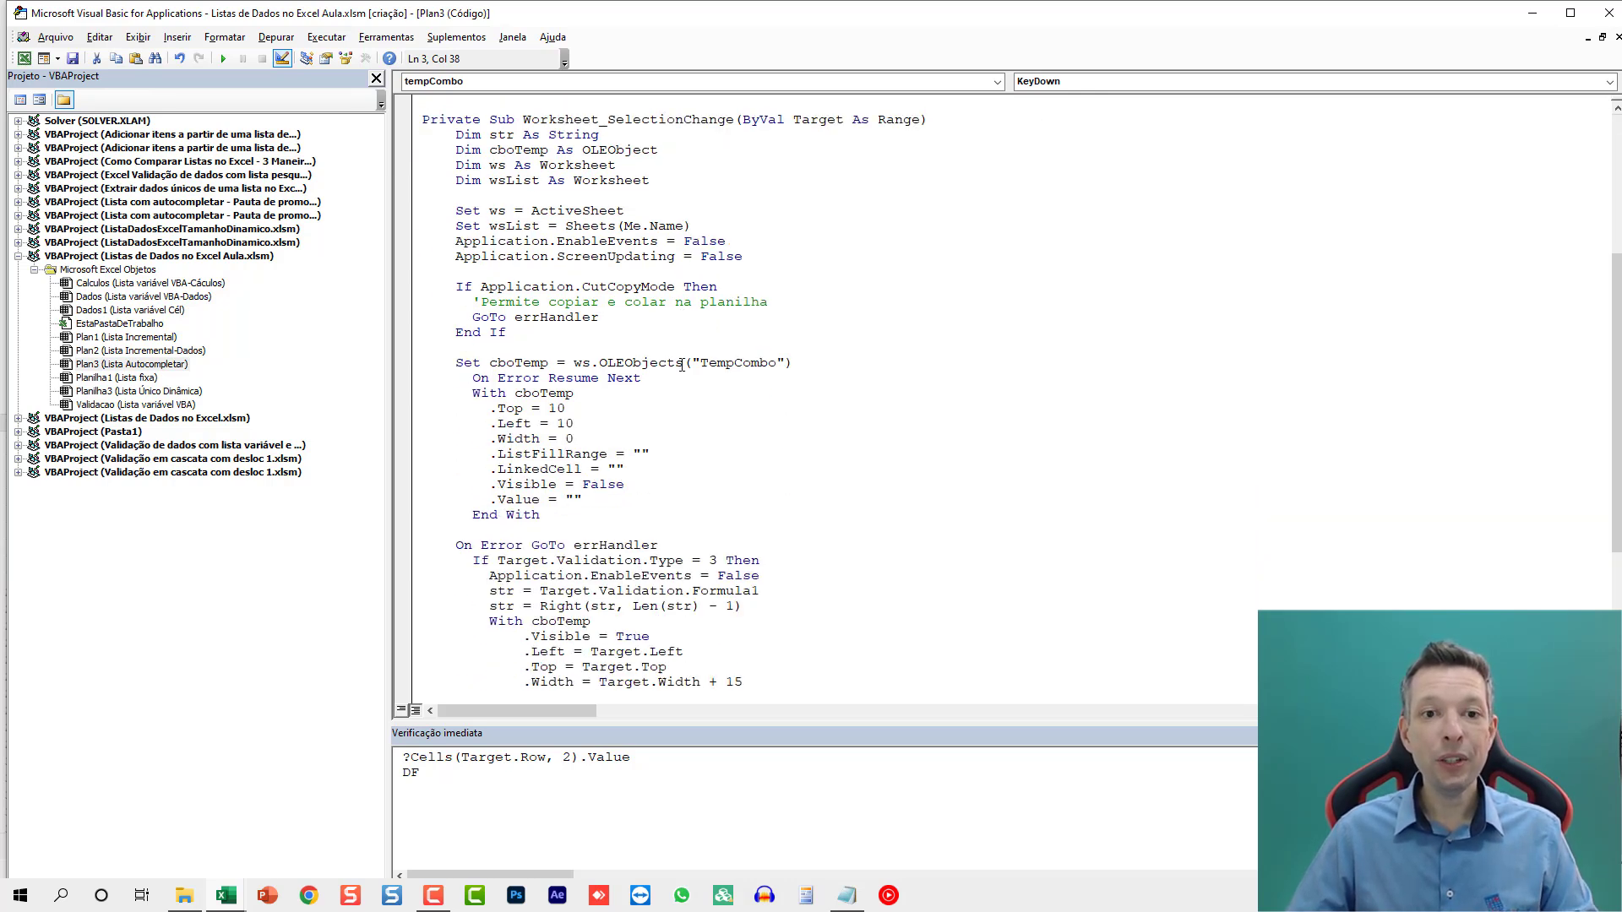
scroll(686, 371, "down", 6)
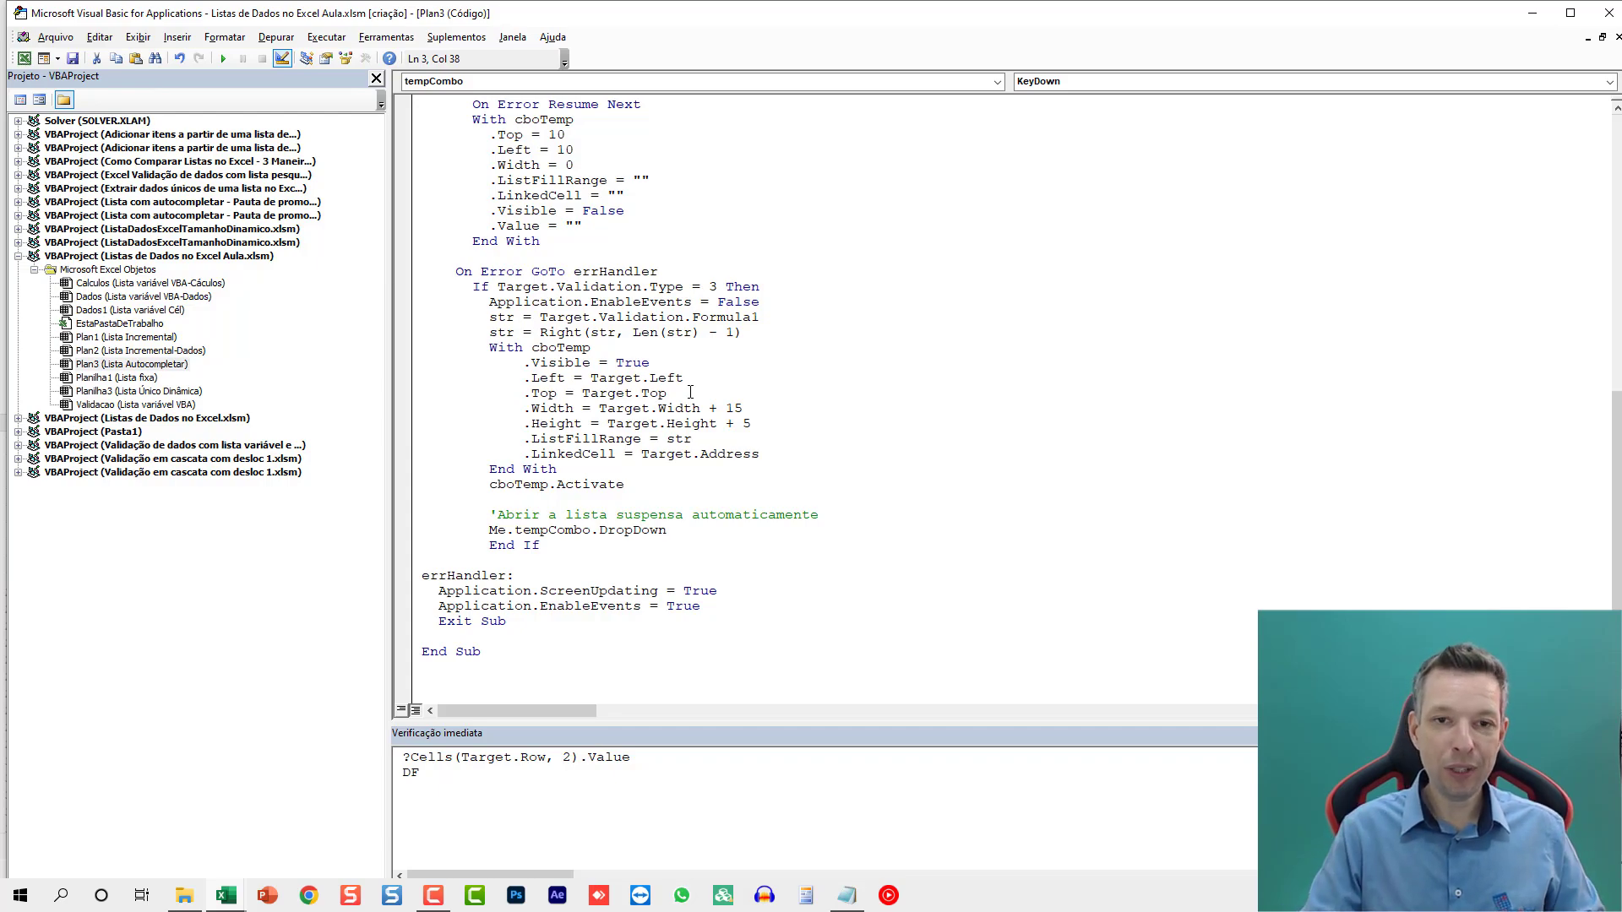
Step: Back on the sheet with design mode off, fill B8 through the combo box with Bateria para Notebook P5413 8 cells 9.6V/4500mAh J9453
key("alt+F11")
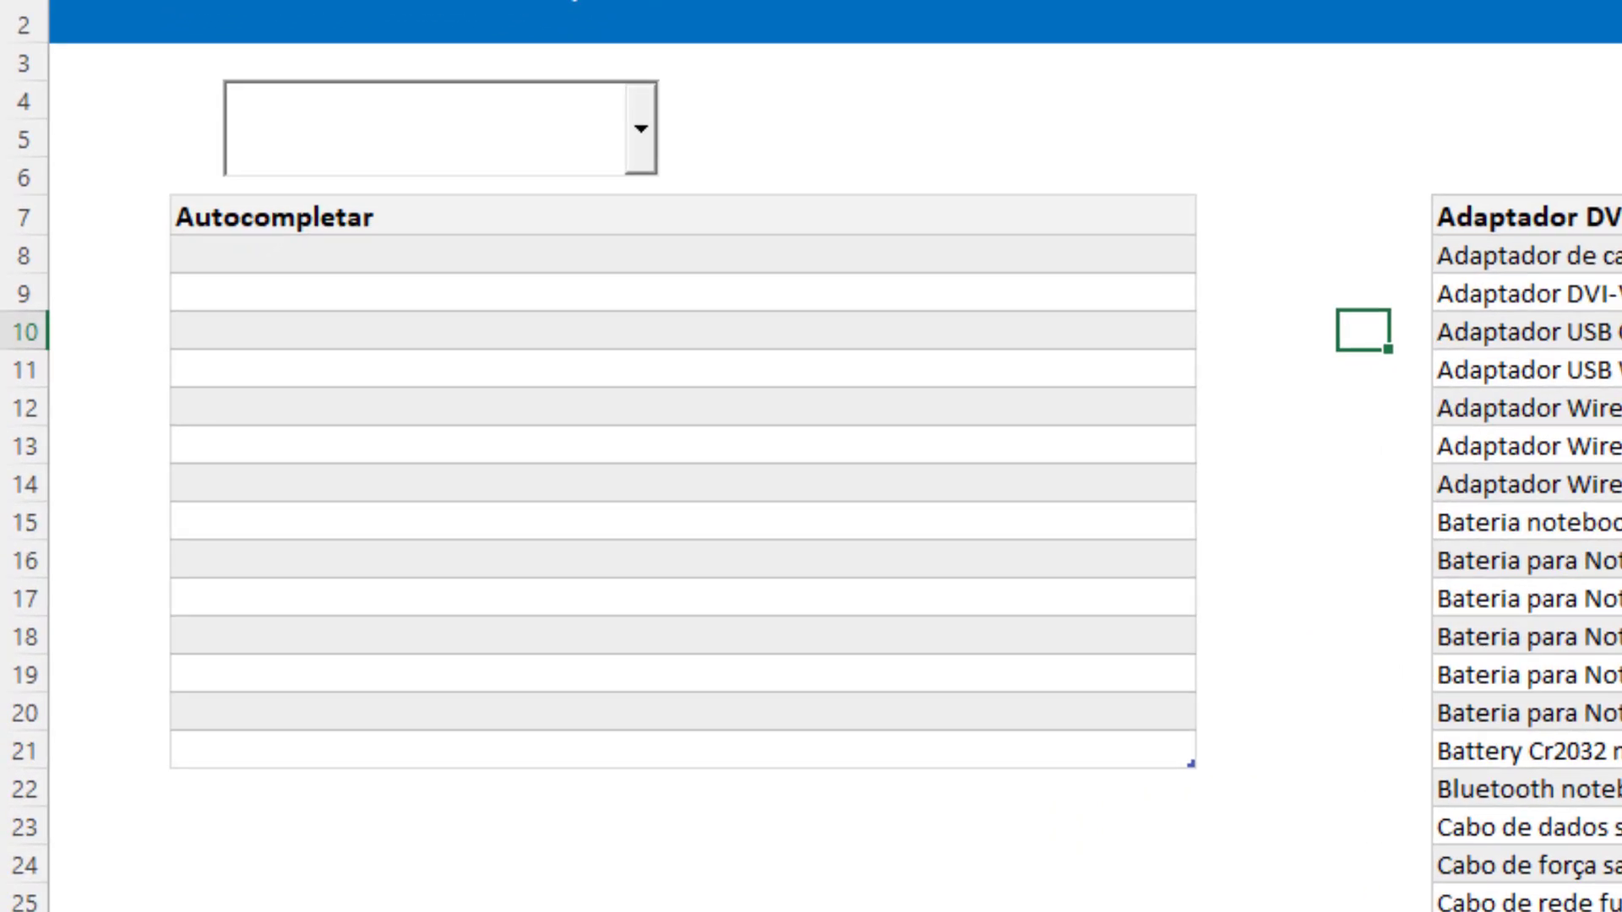
left_click(811, 261)
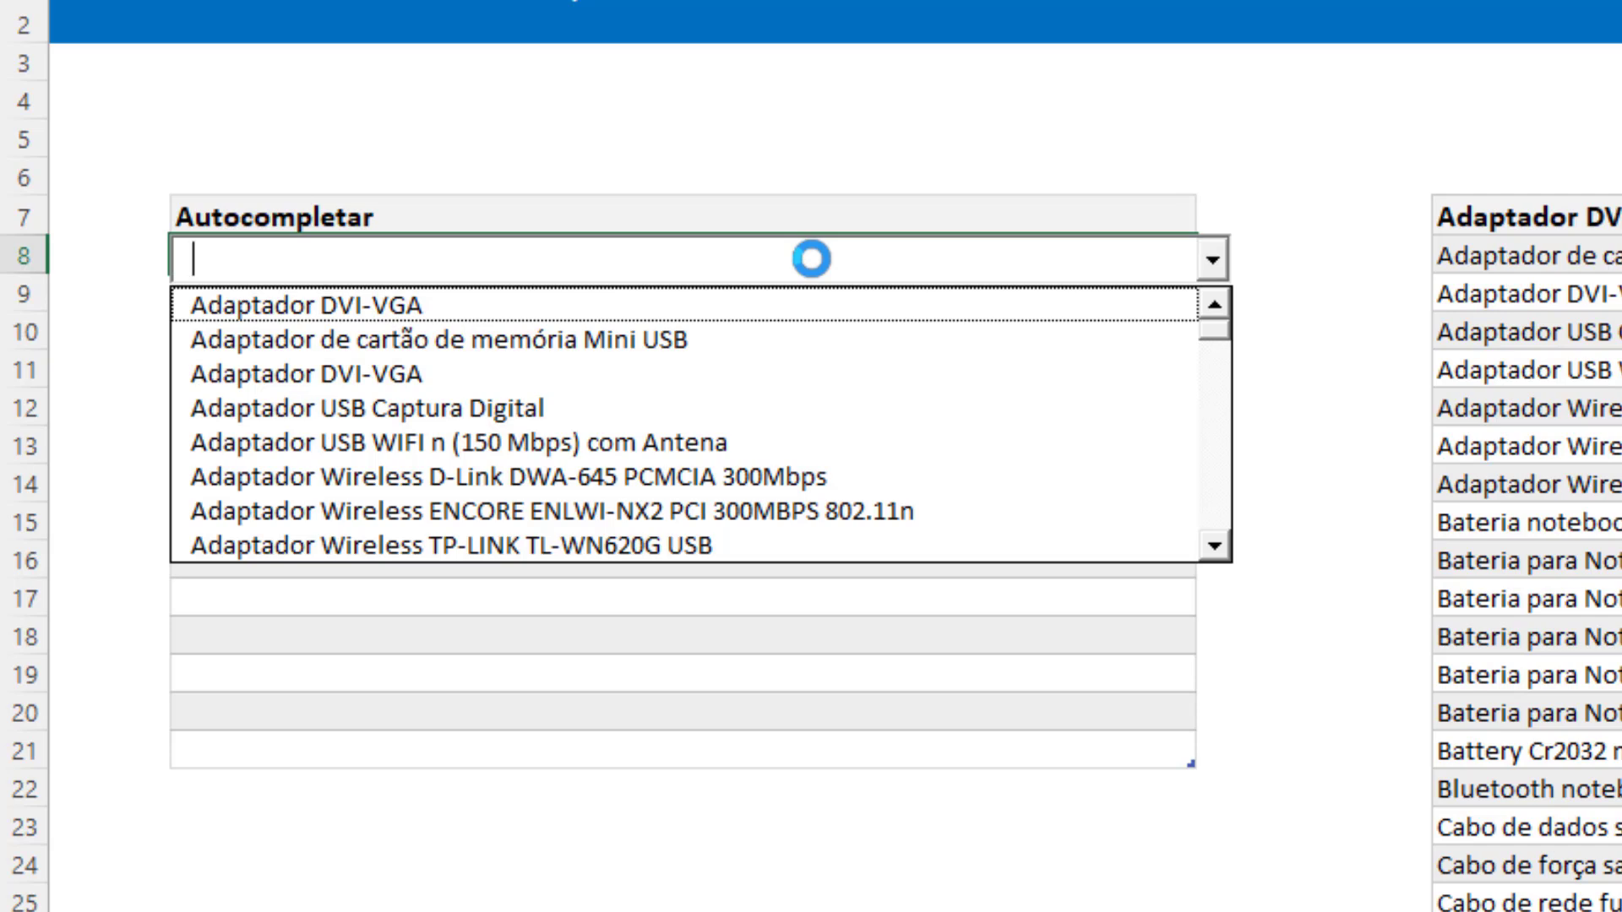
type("Bateria notebook A32-F9 for ASUS F9E F9S F6K233E-SL F6A A31-F9")
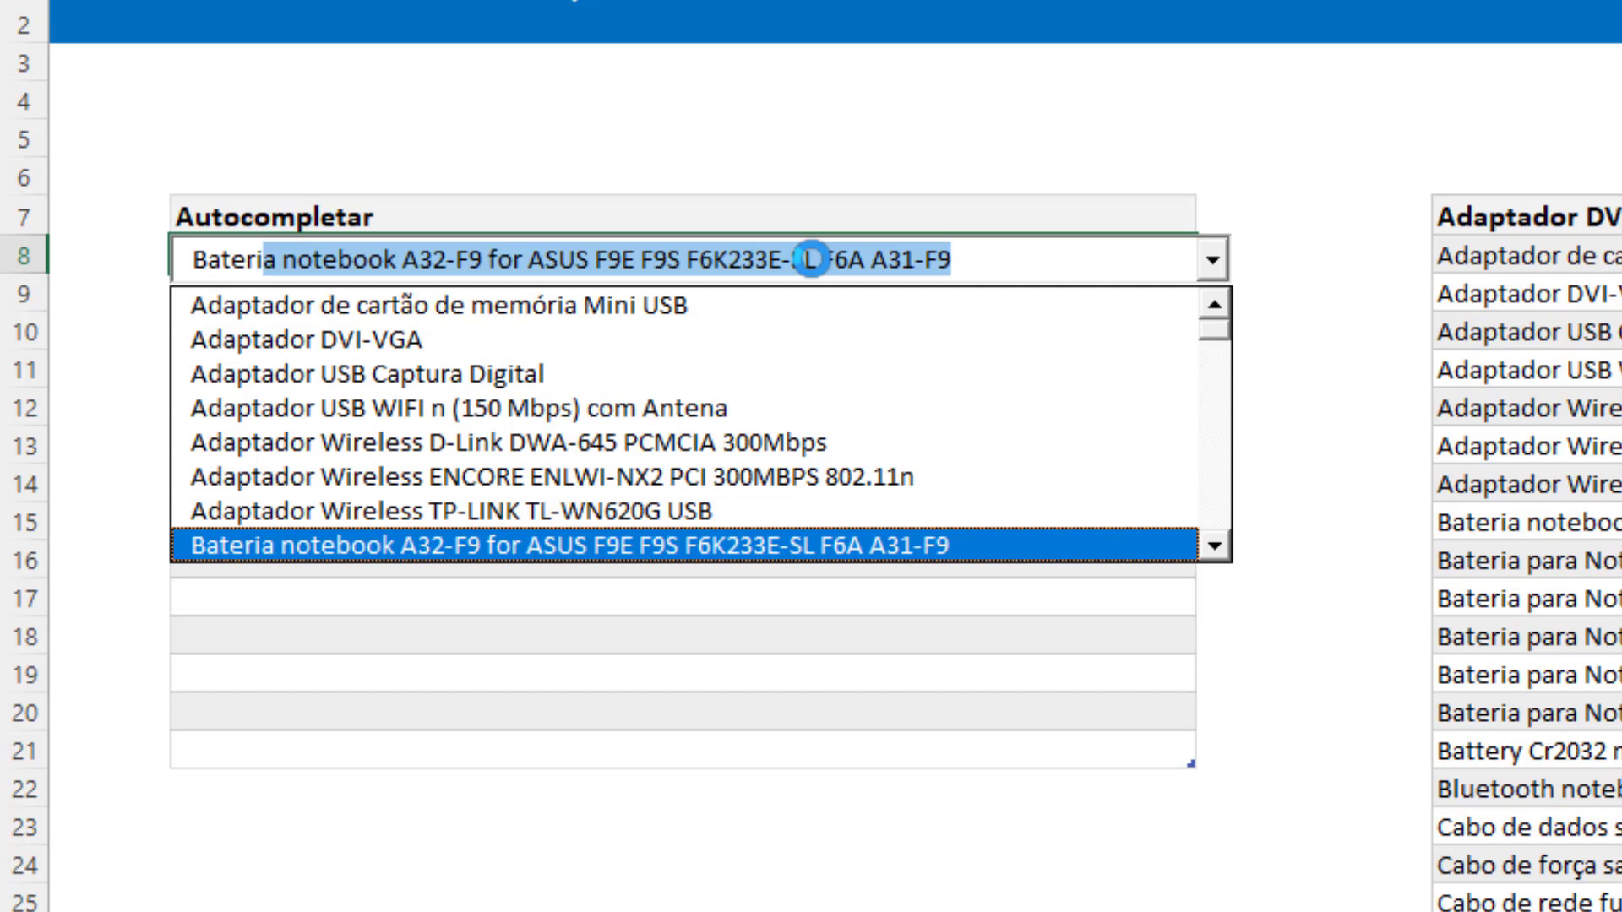
key("Down")
key("Down")
key("Down")
key("Down")
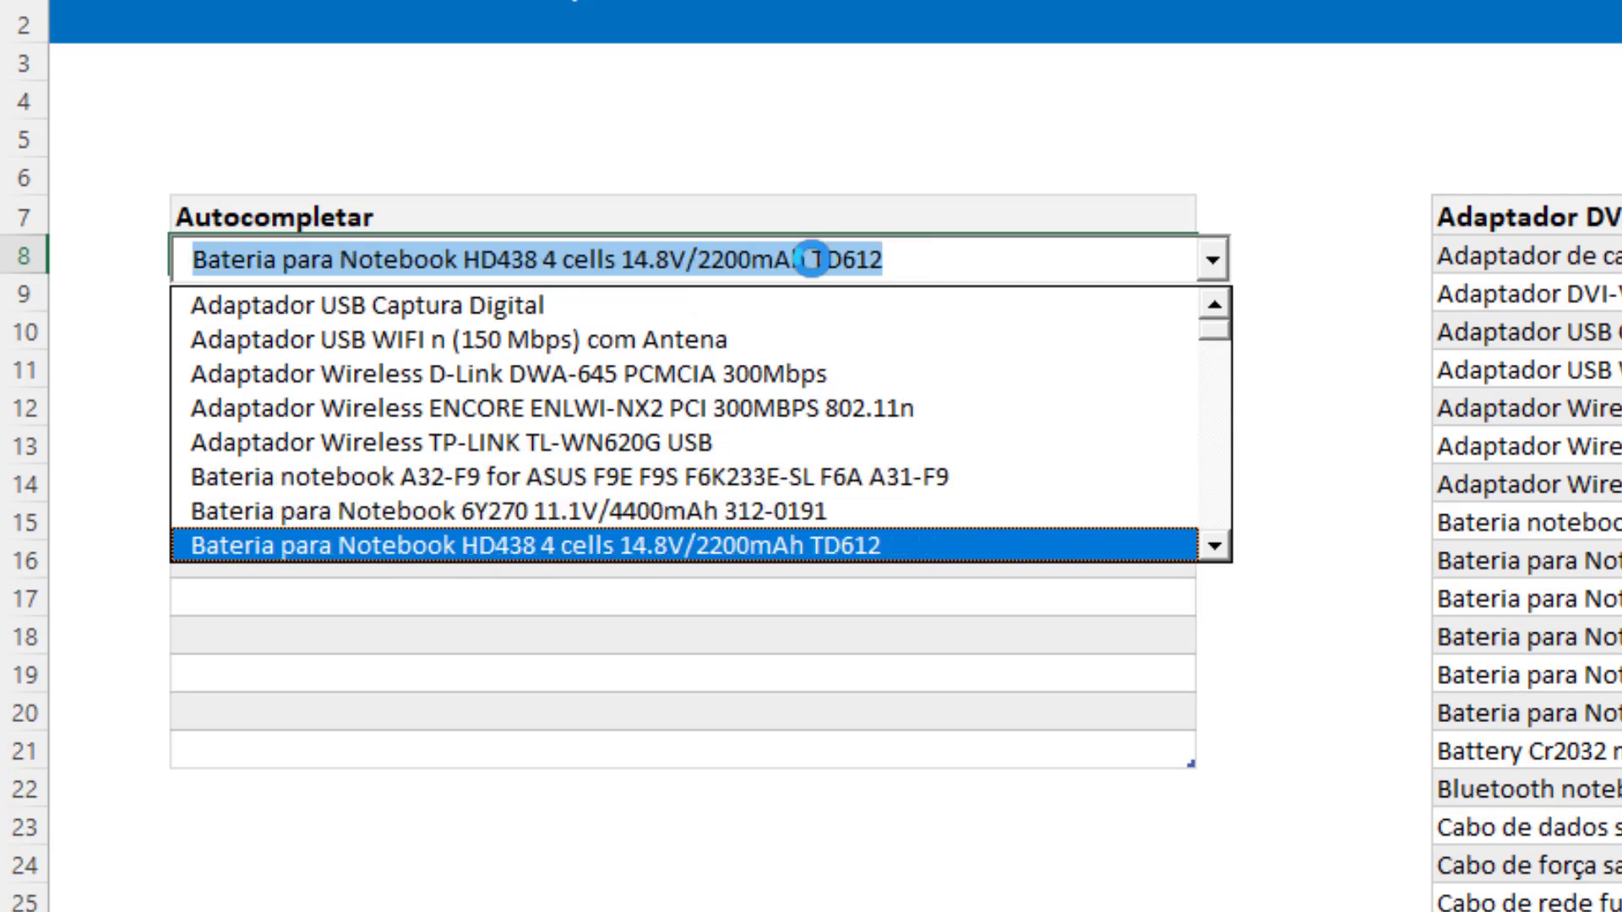
key("Return")
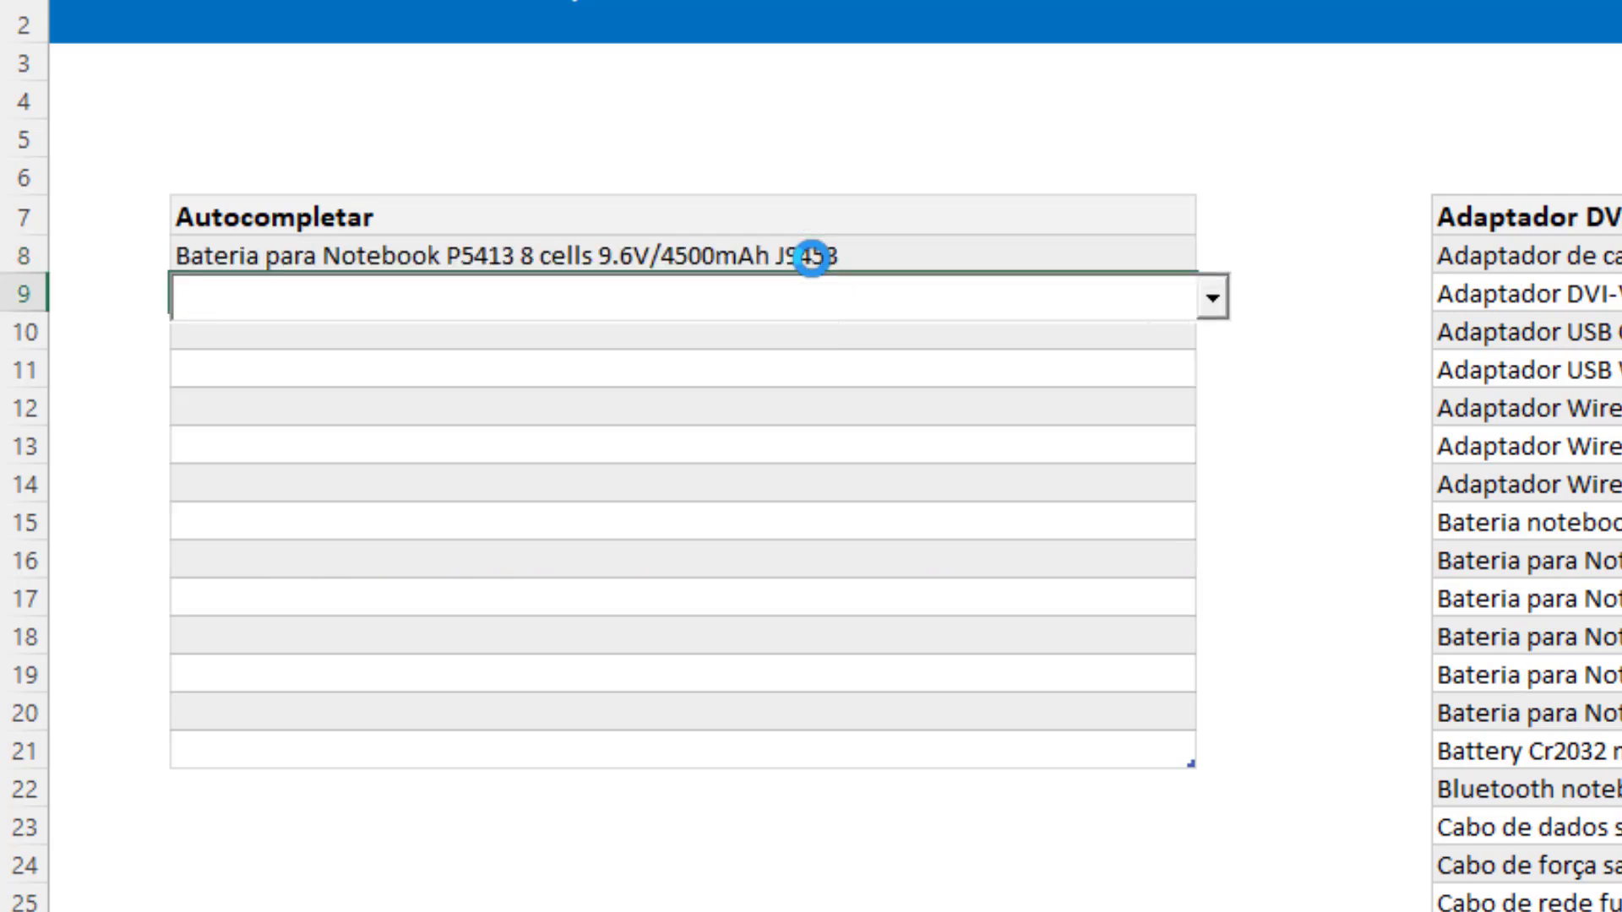
Step: Fill B9:B11 by autocomplete with CABO HDMI X HDMI com FILTRO - 1,5MT, Carenagem Inferior Asus F9S and Cabo USB 2.0 para impressora 1,8
type("CABO HDMI X HDMI com FILTRO - 1,5MT")
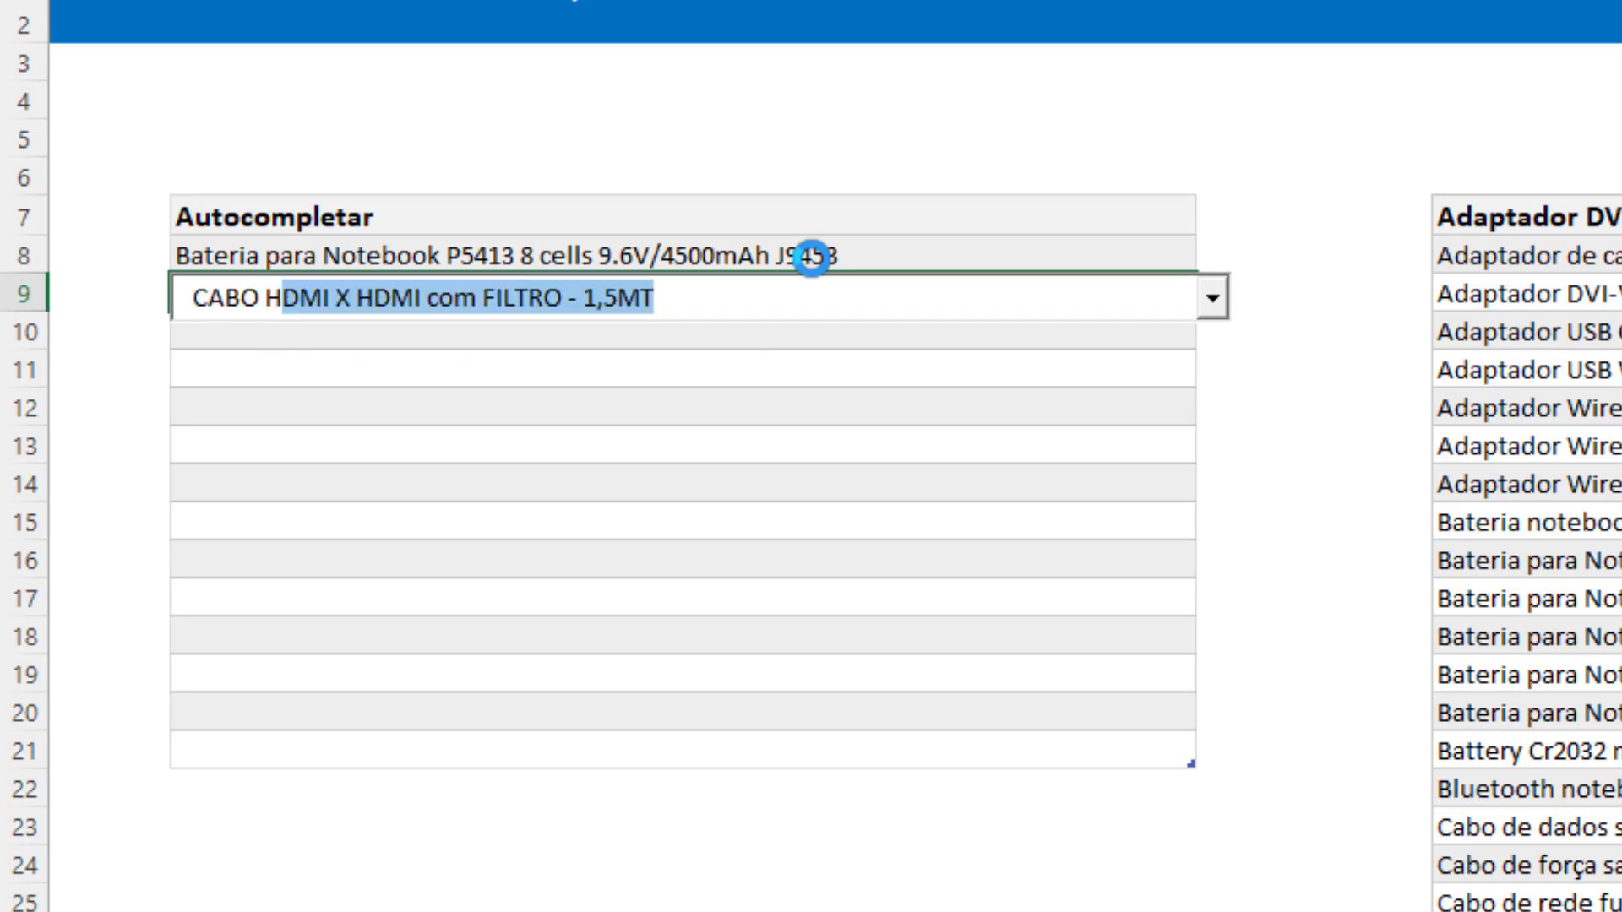
key("Return")
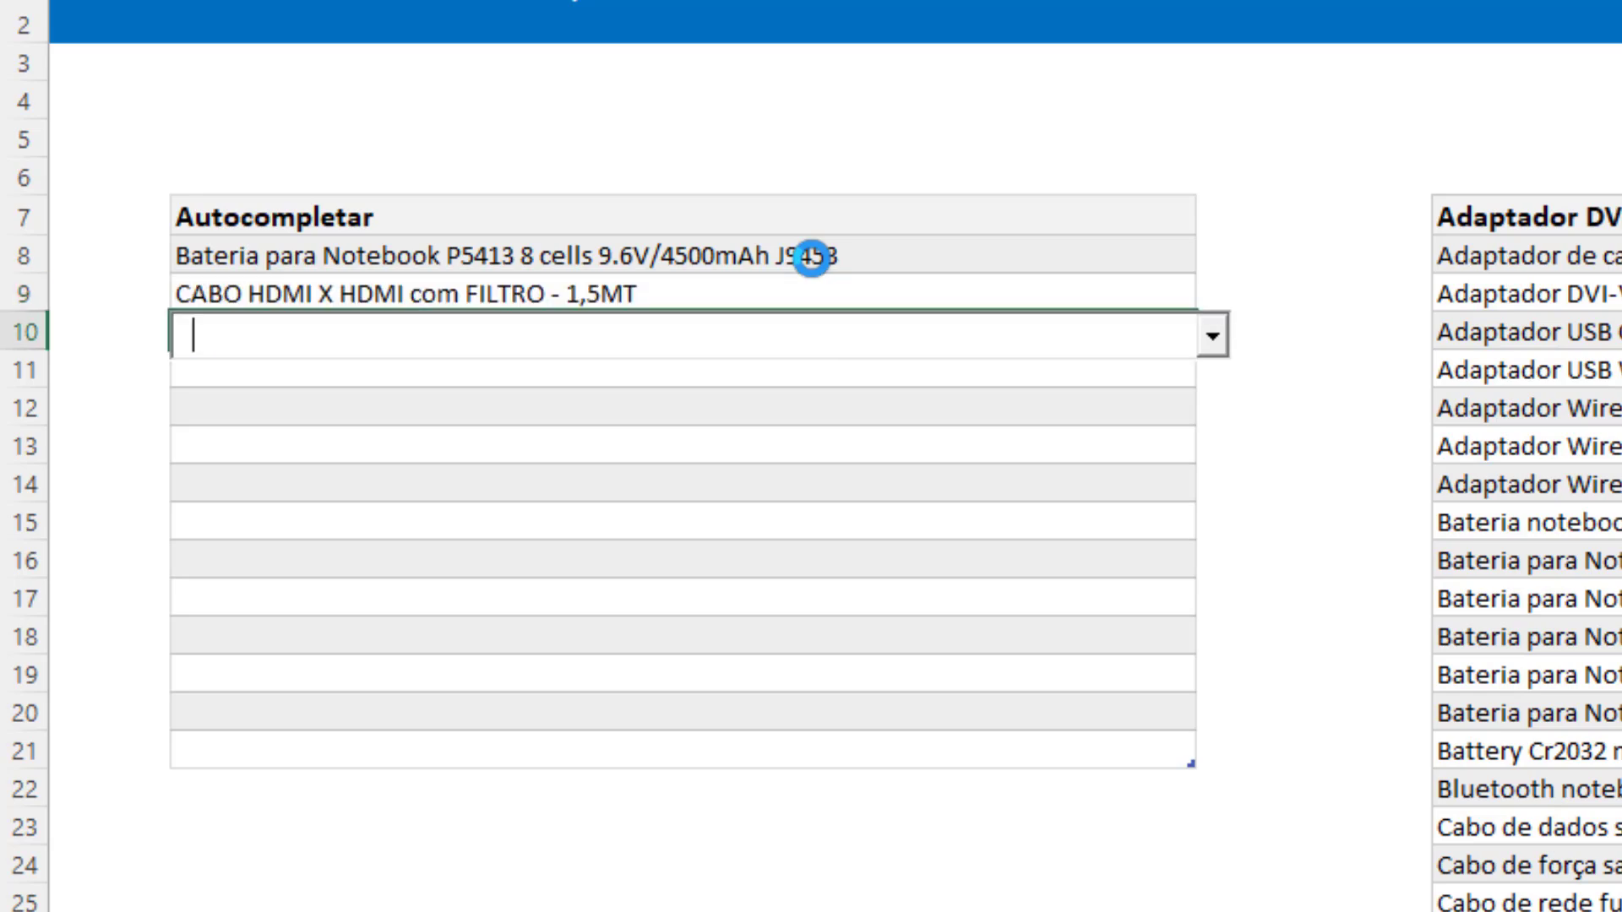
type("Carenagem Inferior Asus F9S")
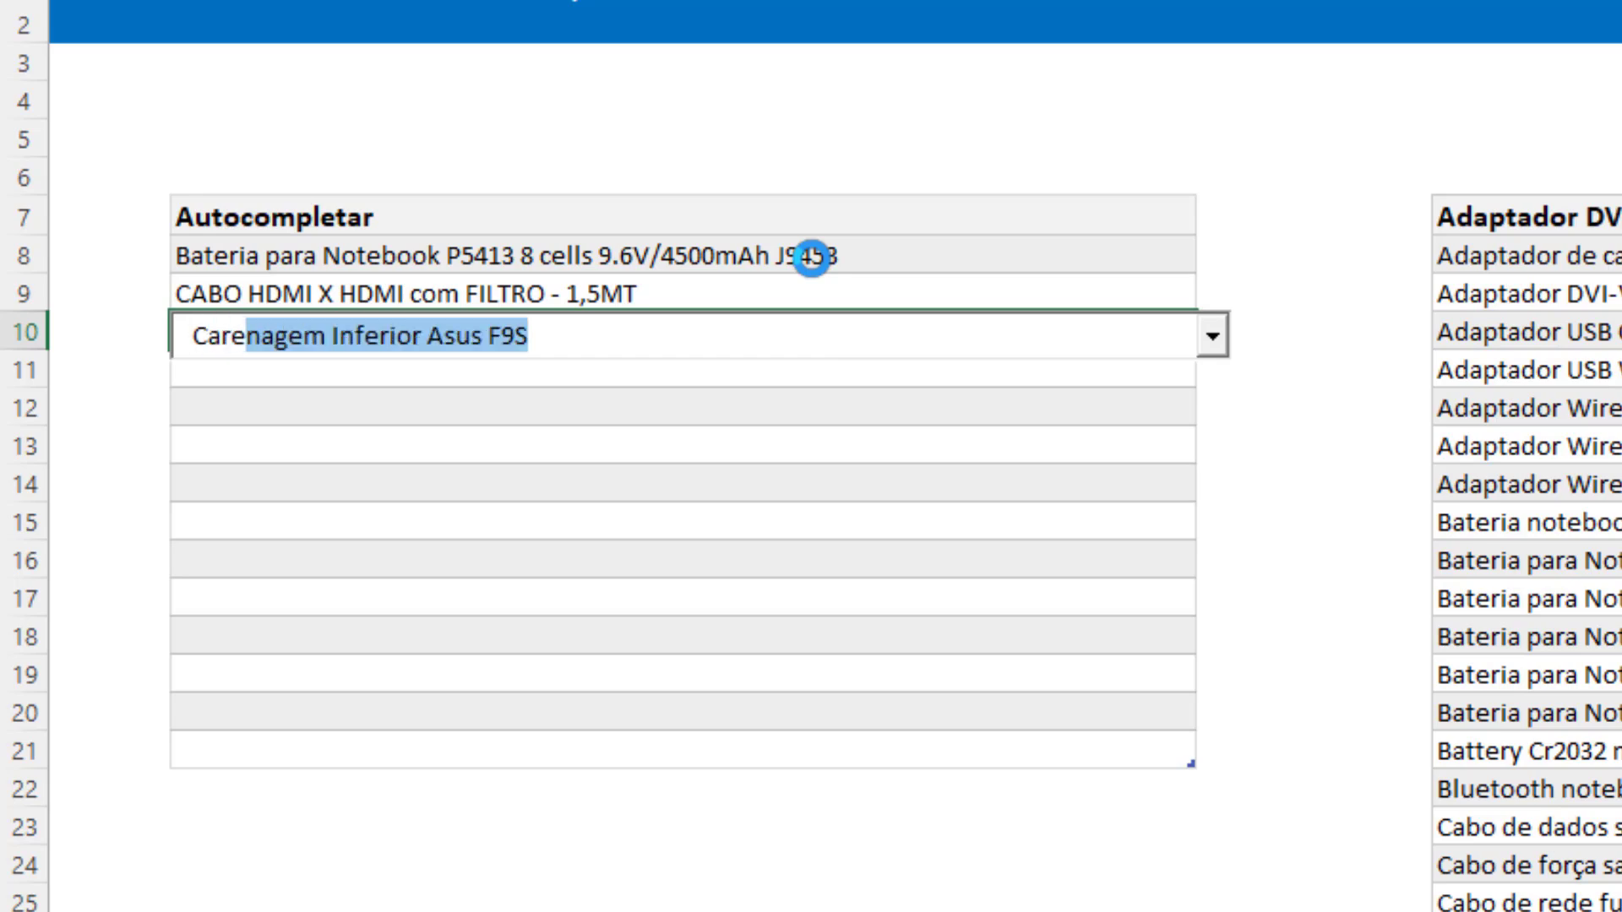
key("Return")
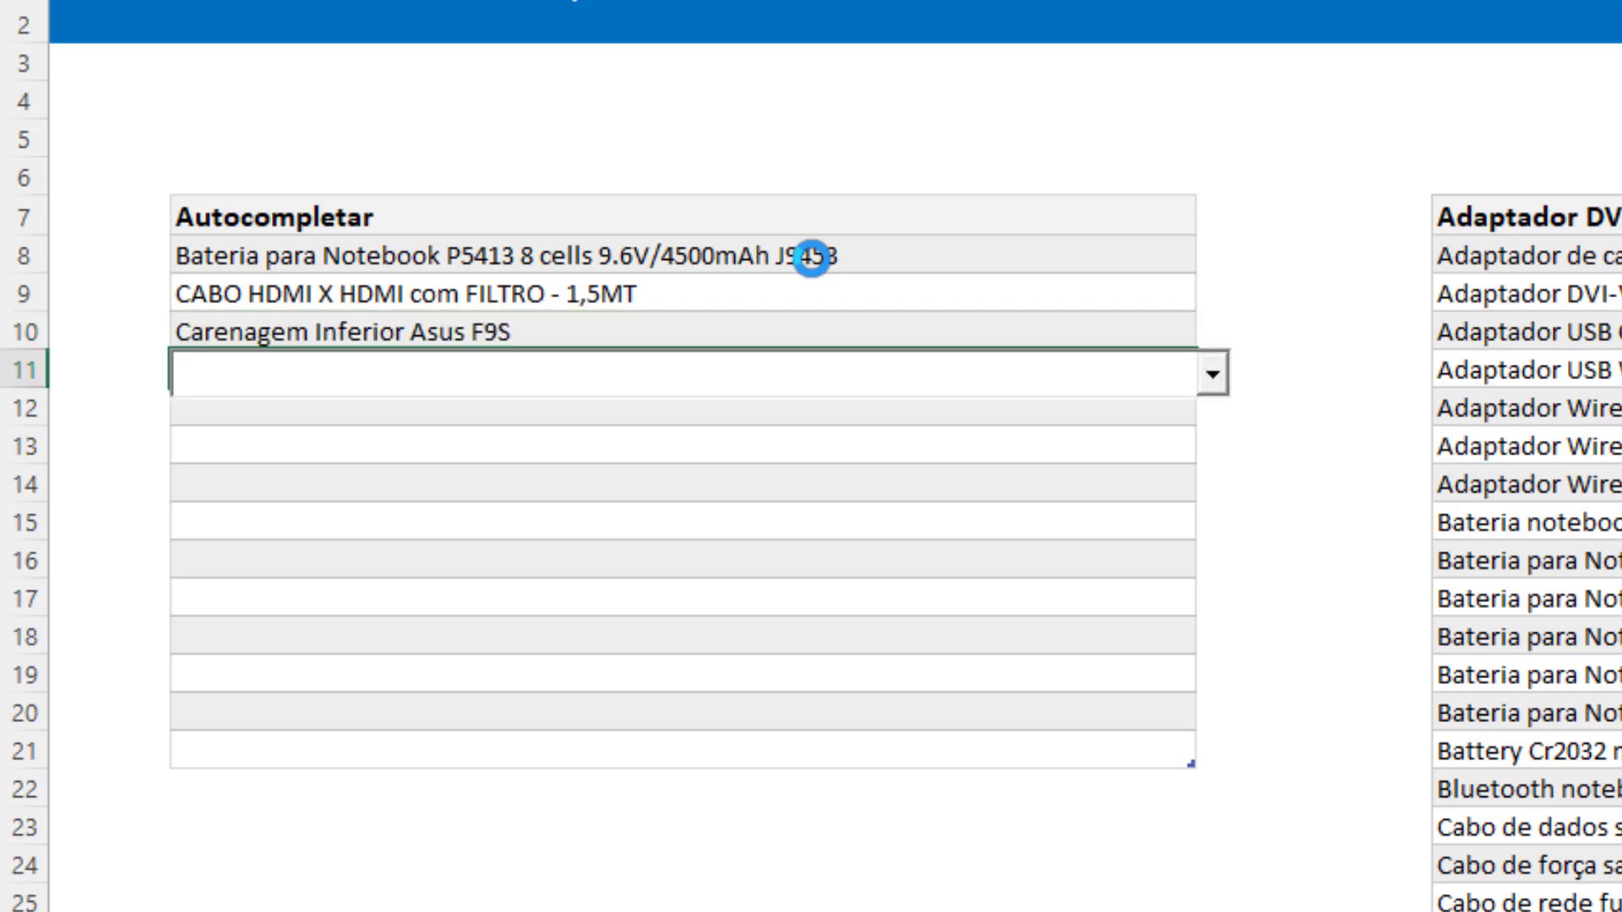
type("Cabo USB 2.0 para impressora 1,8")
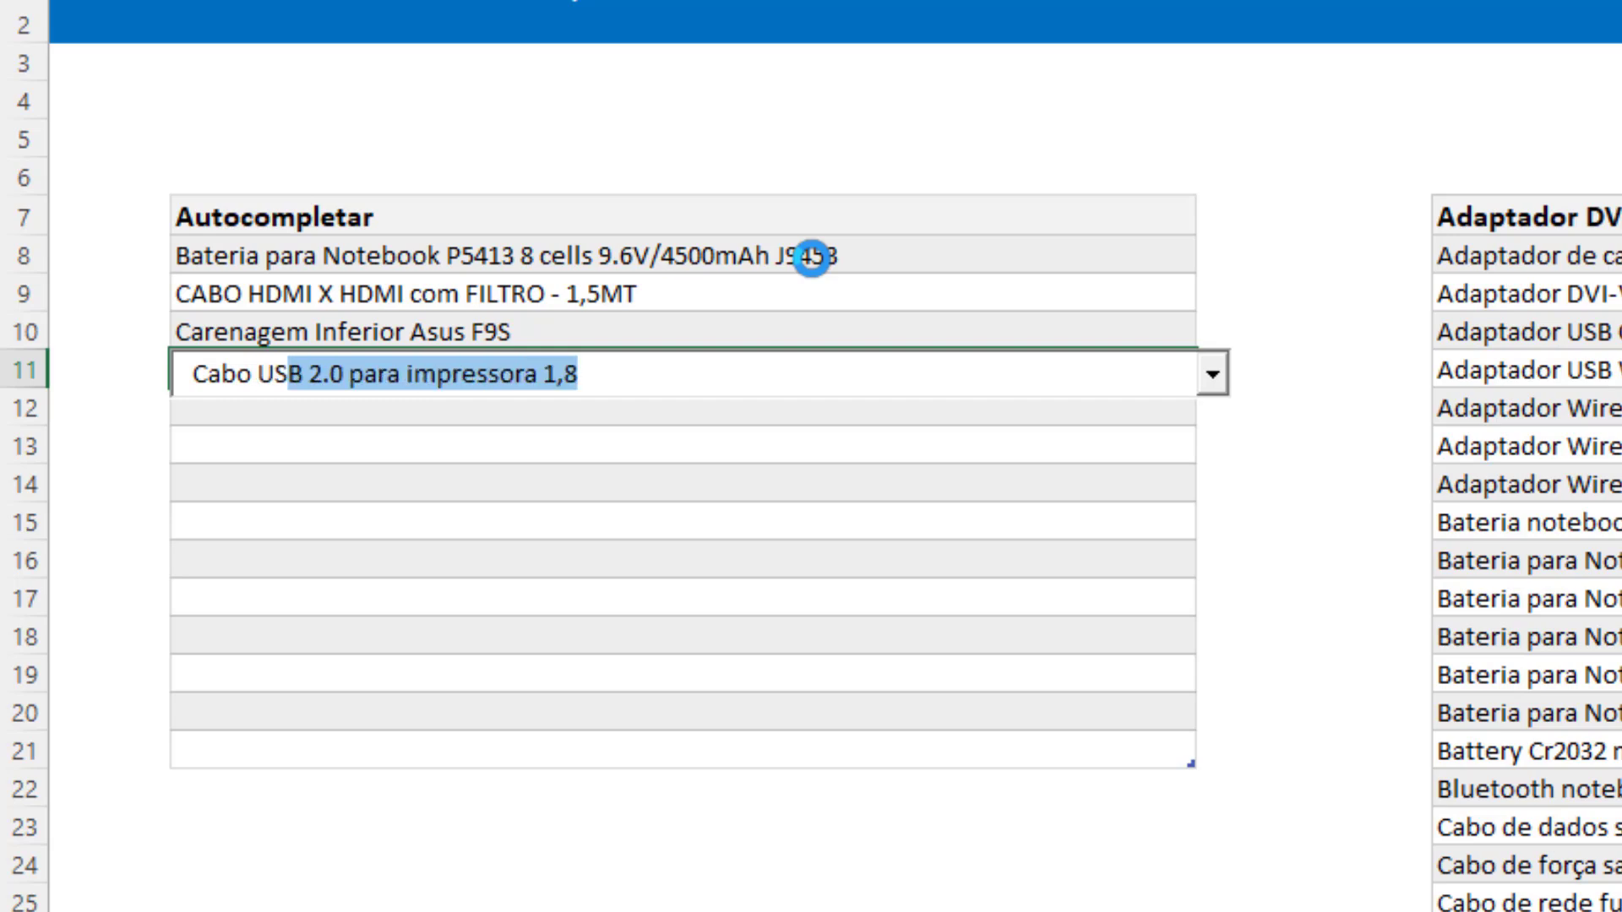
key("Return")
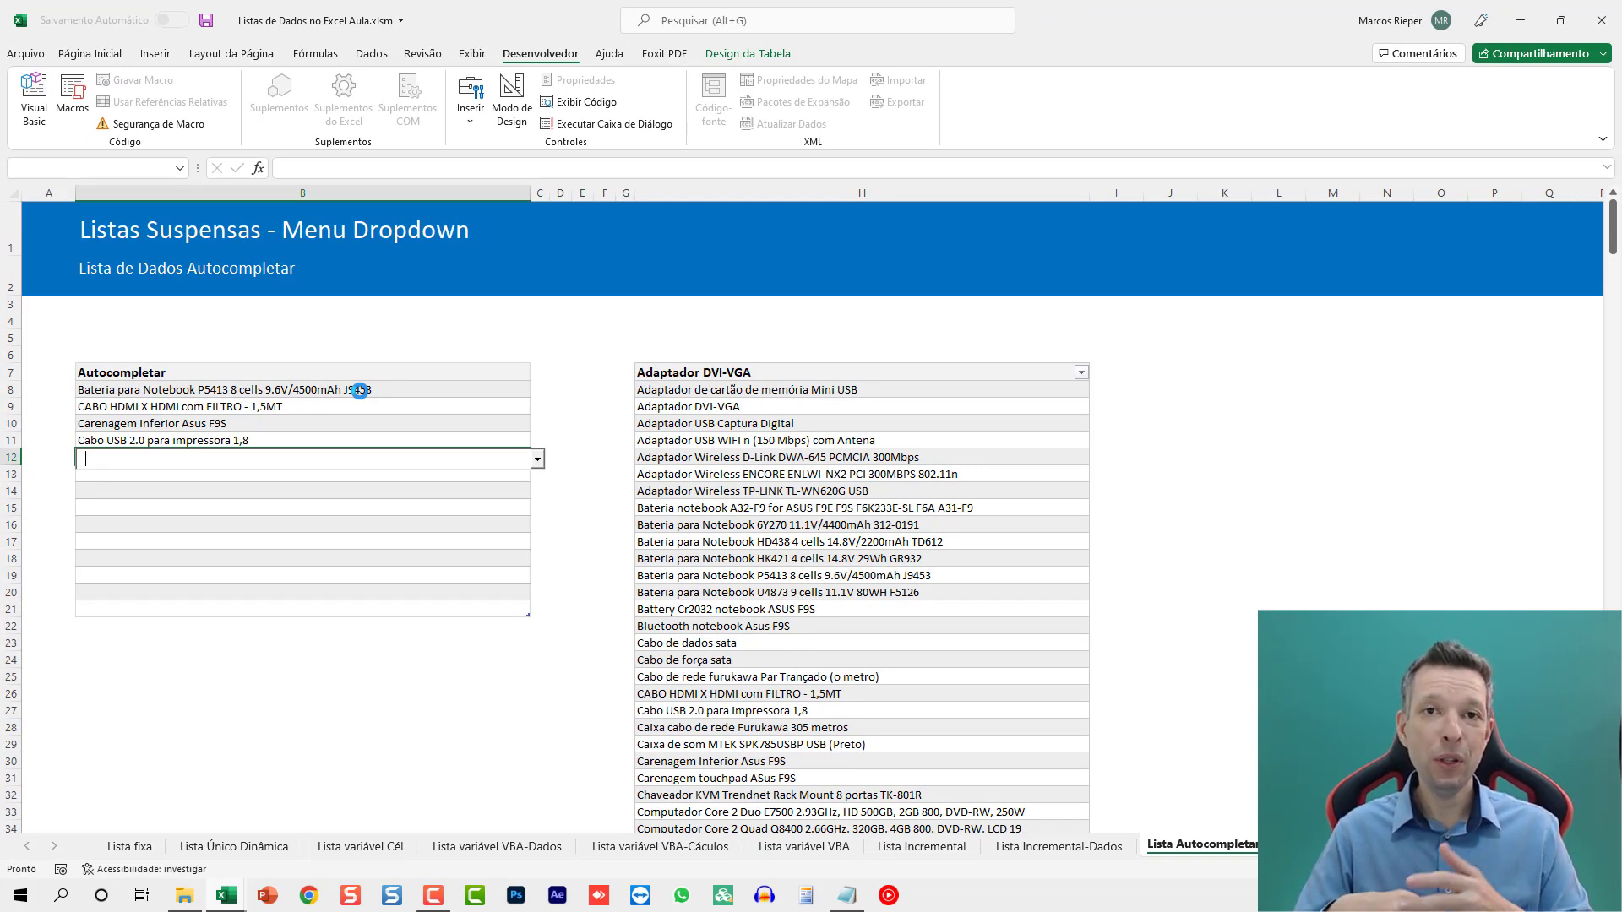
left_click(611, 469)
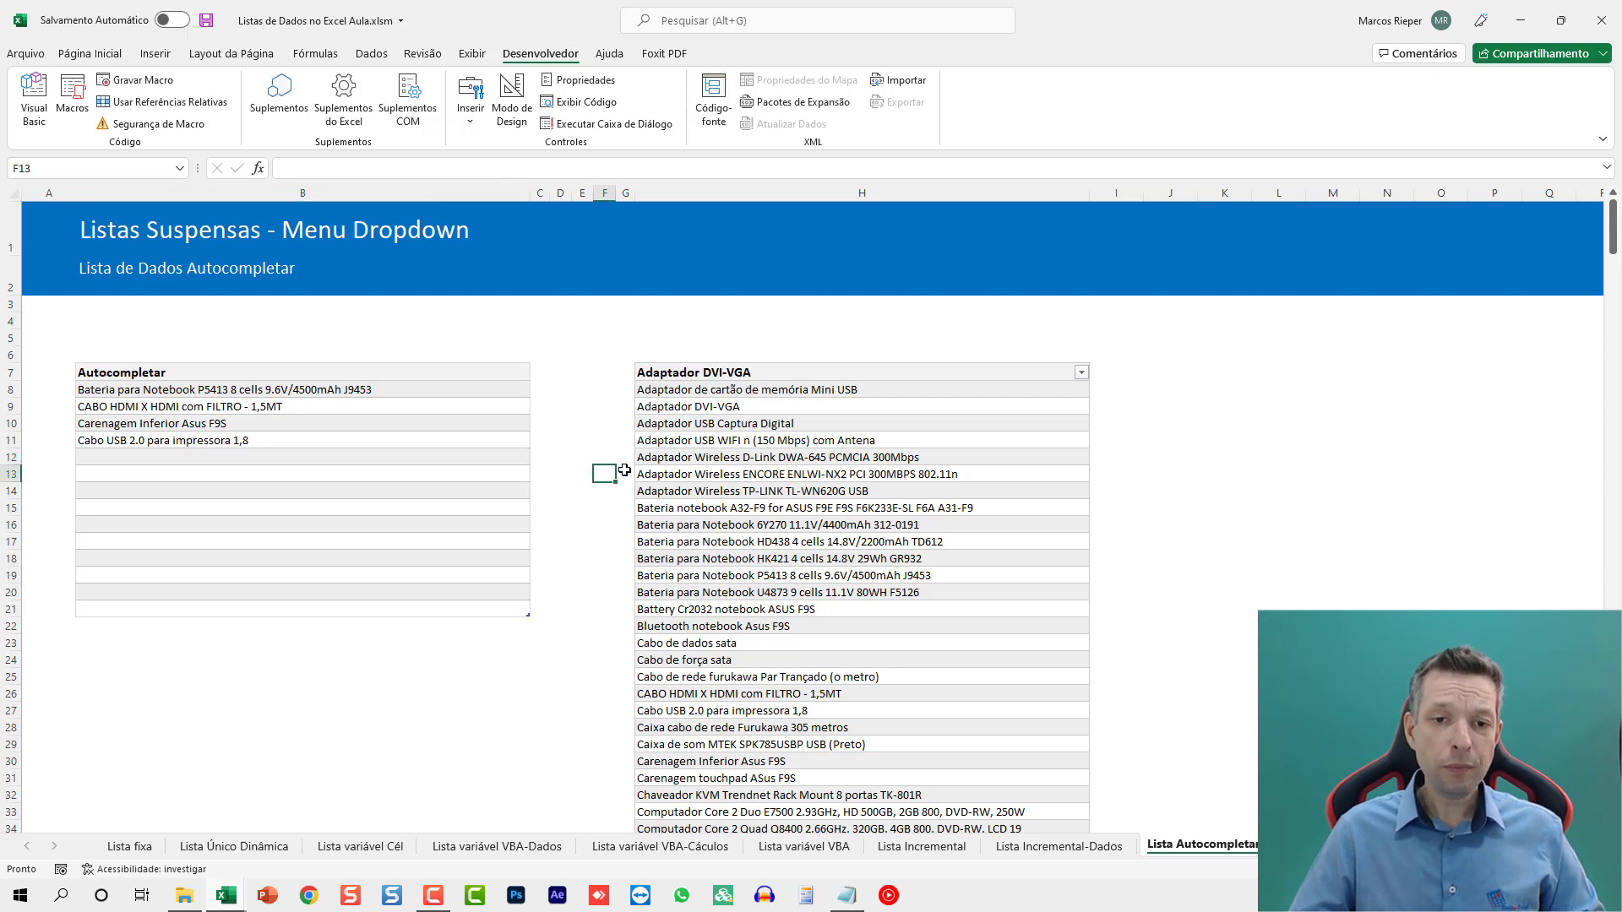
Step: Review the Worksheet_SelectionChange and TempCombo_KeyDown procedures and the source comment in Plan3's VBA code
key("alt+F11")
scroll(626, 469, "up", 5)
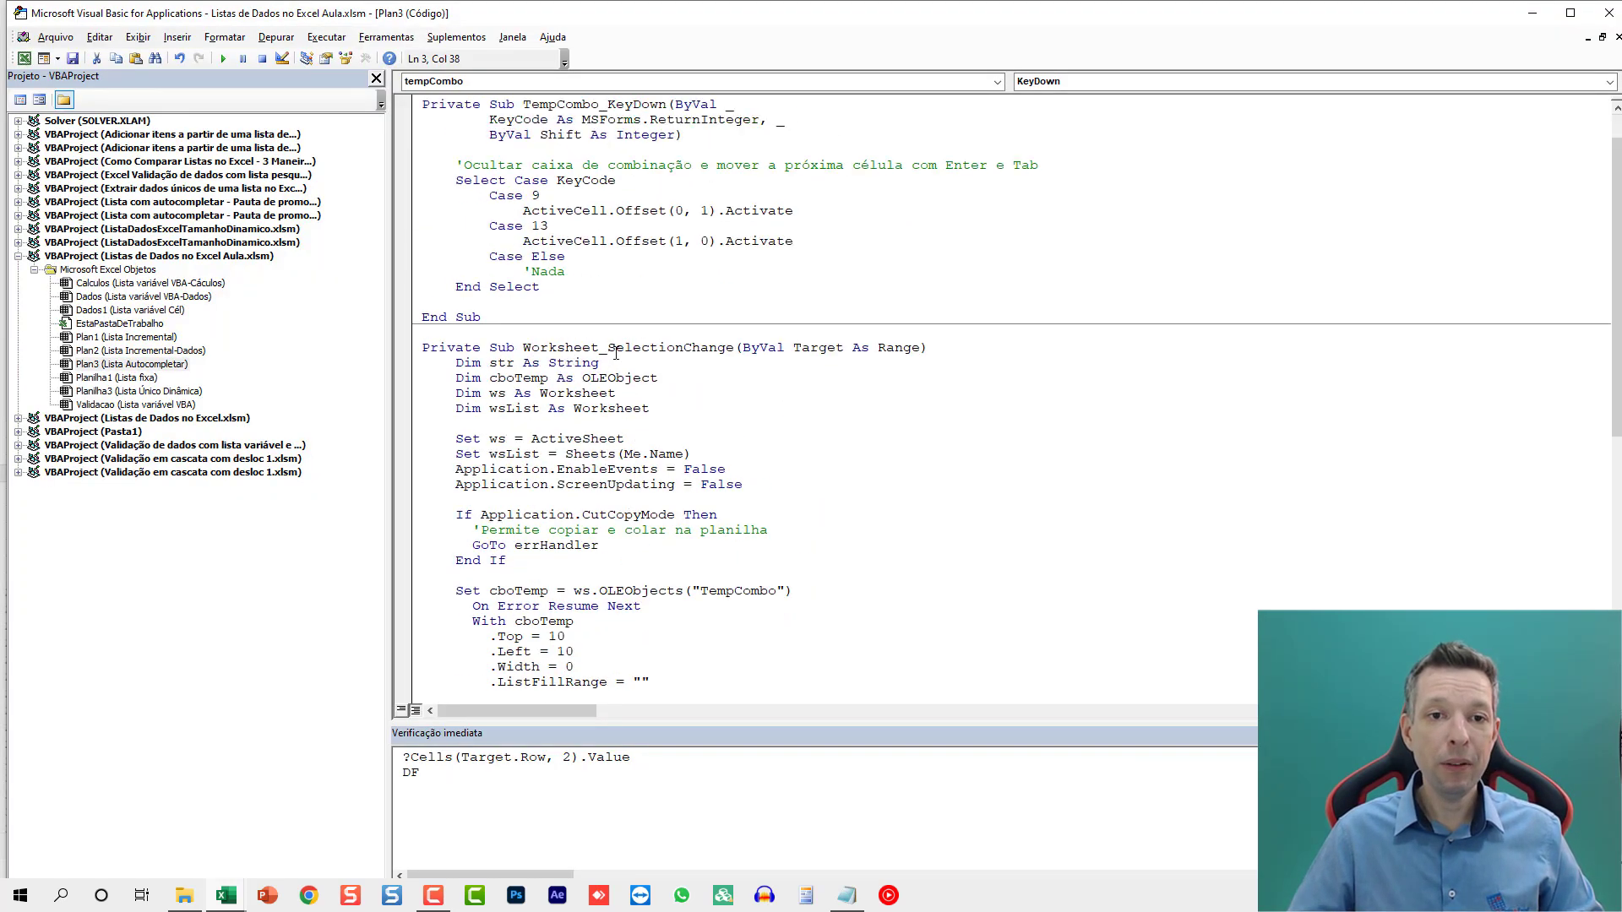
double_click(676, 342)
scroll(659, 279, "up", 1)
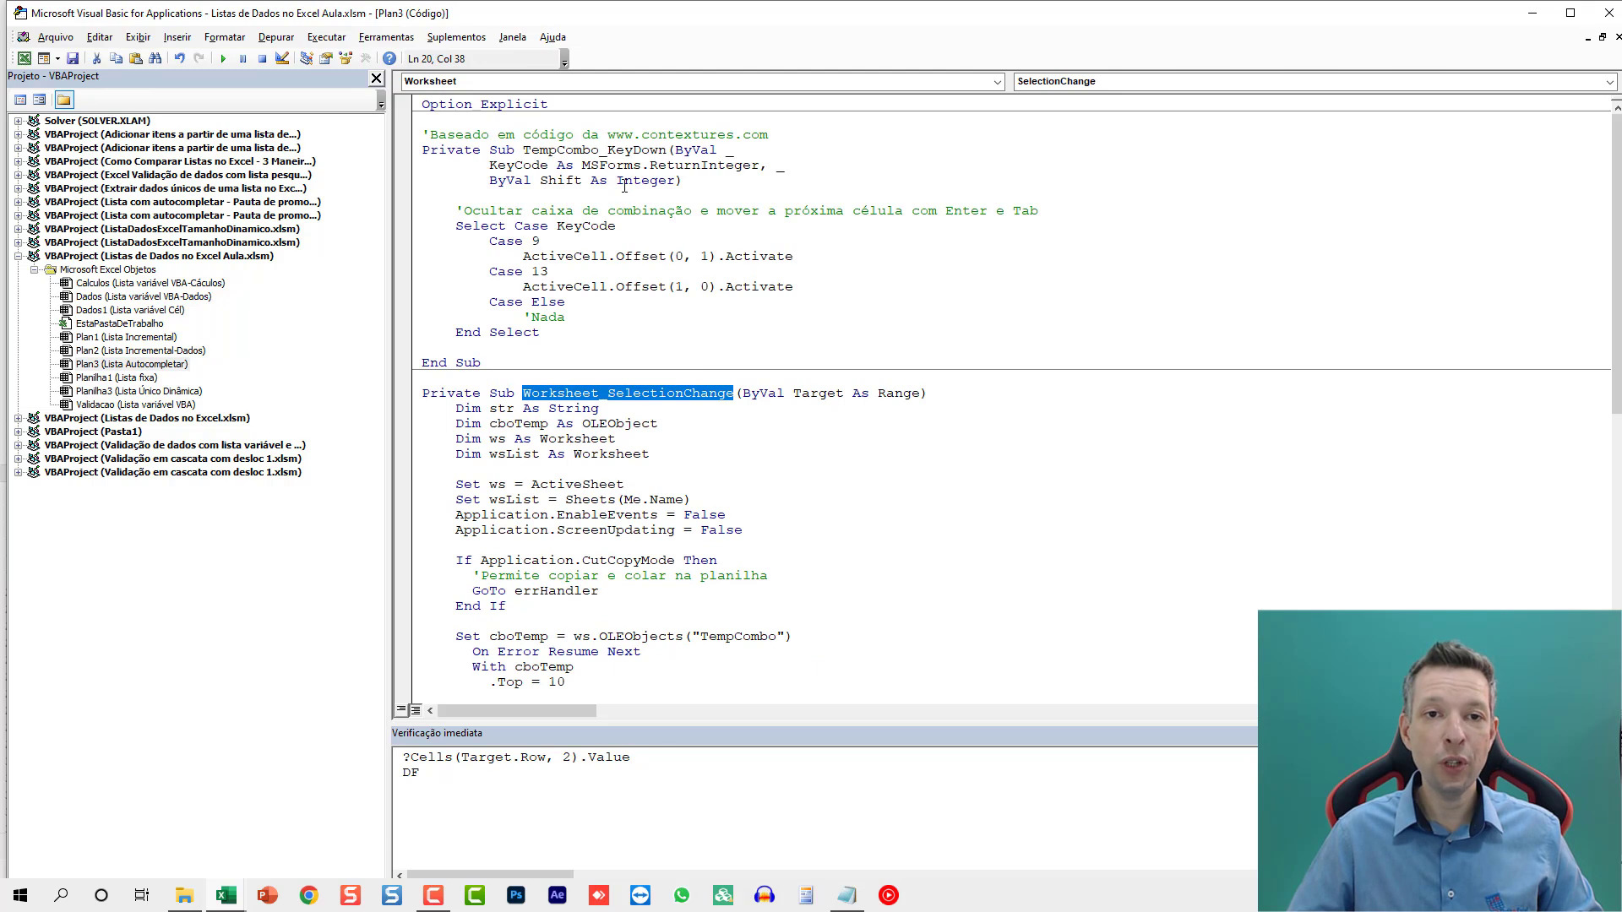
double_click(566, 138)
double_click(621, 150)
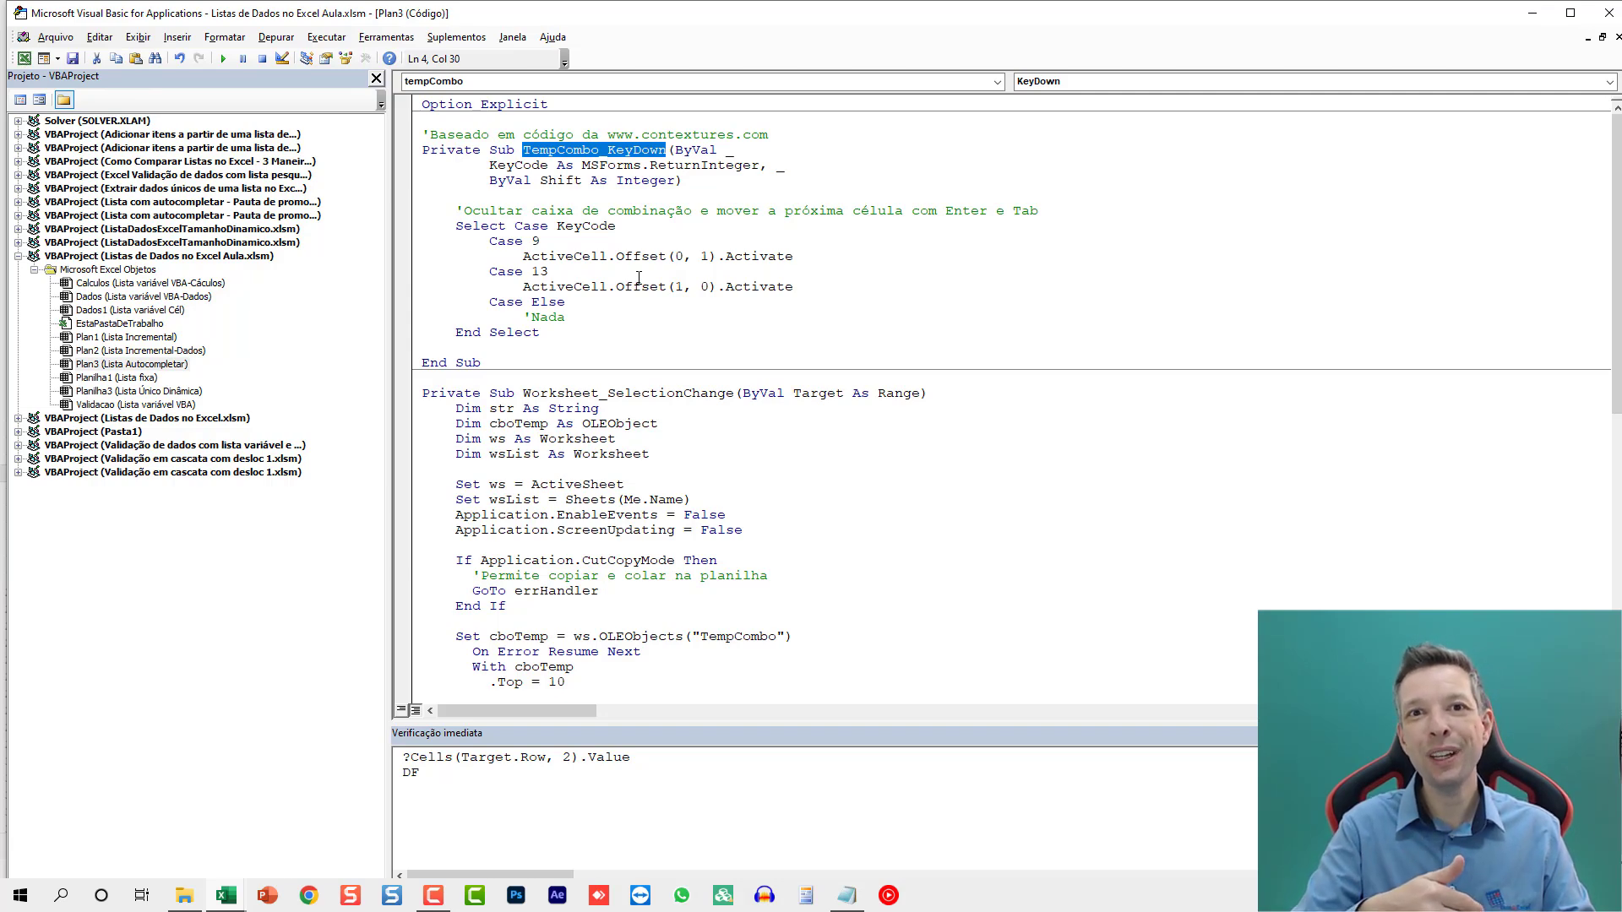
Step: Back on the Lista Autocompletar sheet, fill B14 through the autocomplete combo box with Caixa cabo de rede Furukawa 305 metros
key("alt+F11")
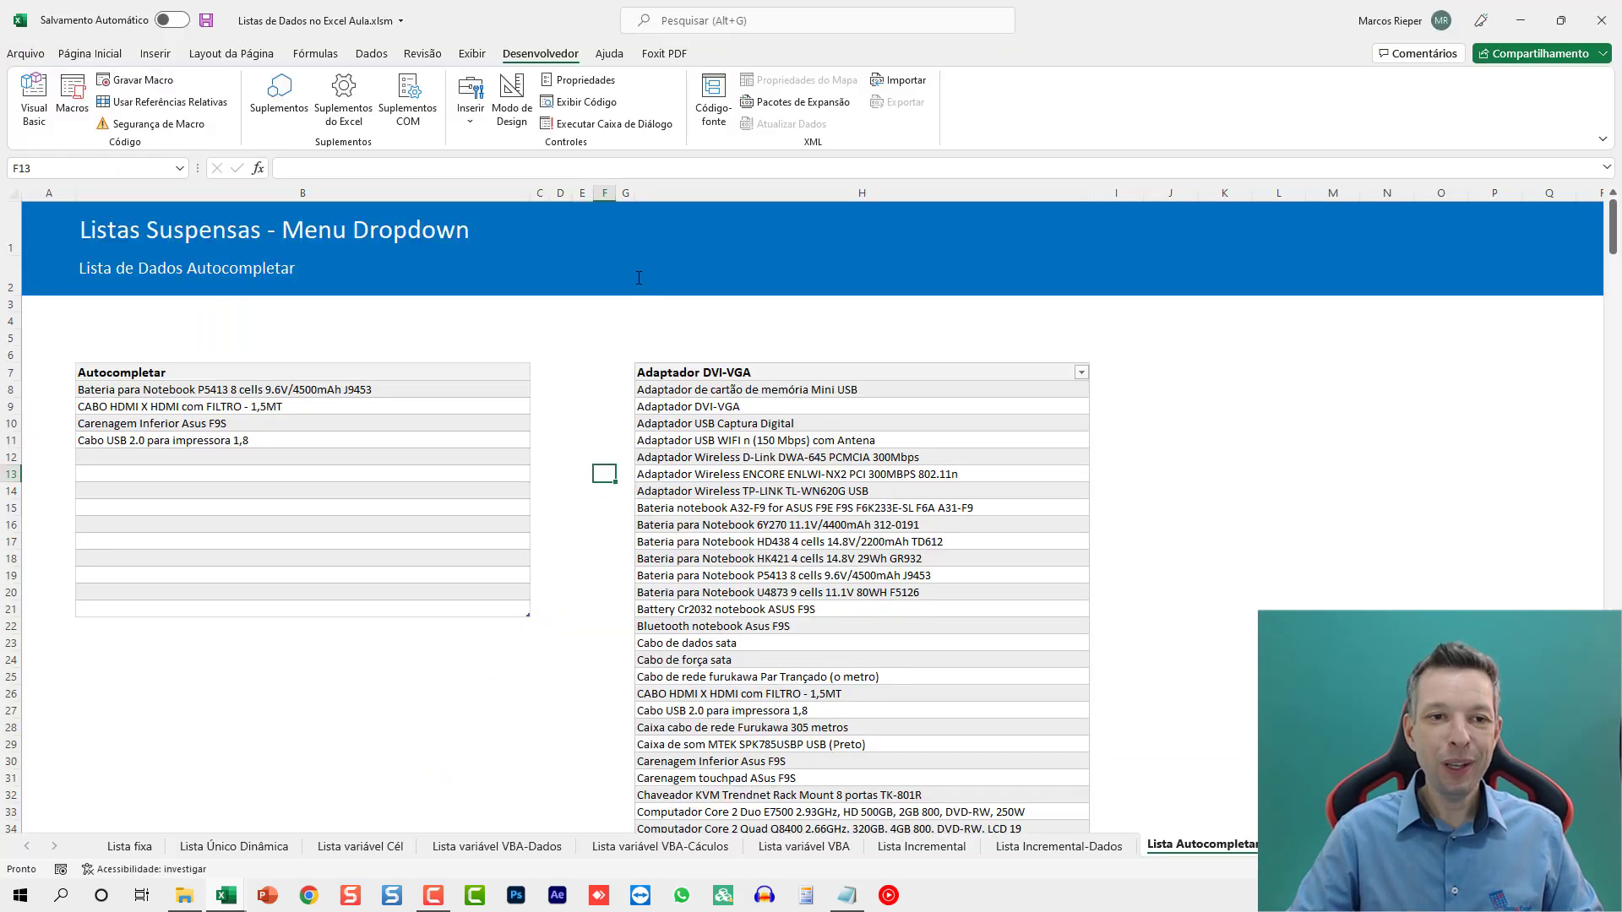
left_click(346, 488)
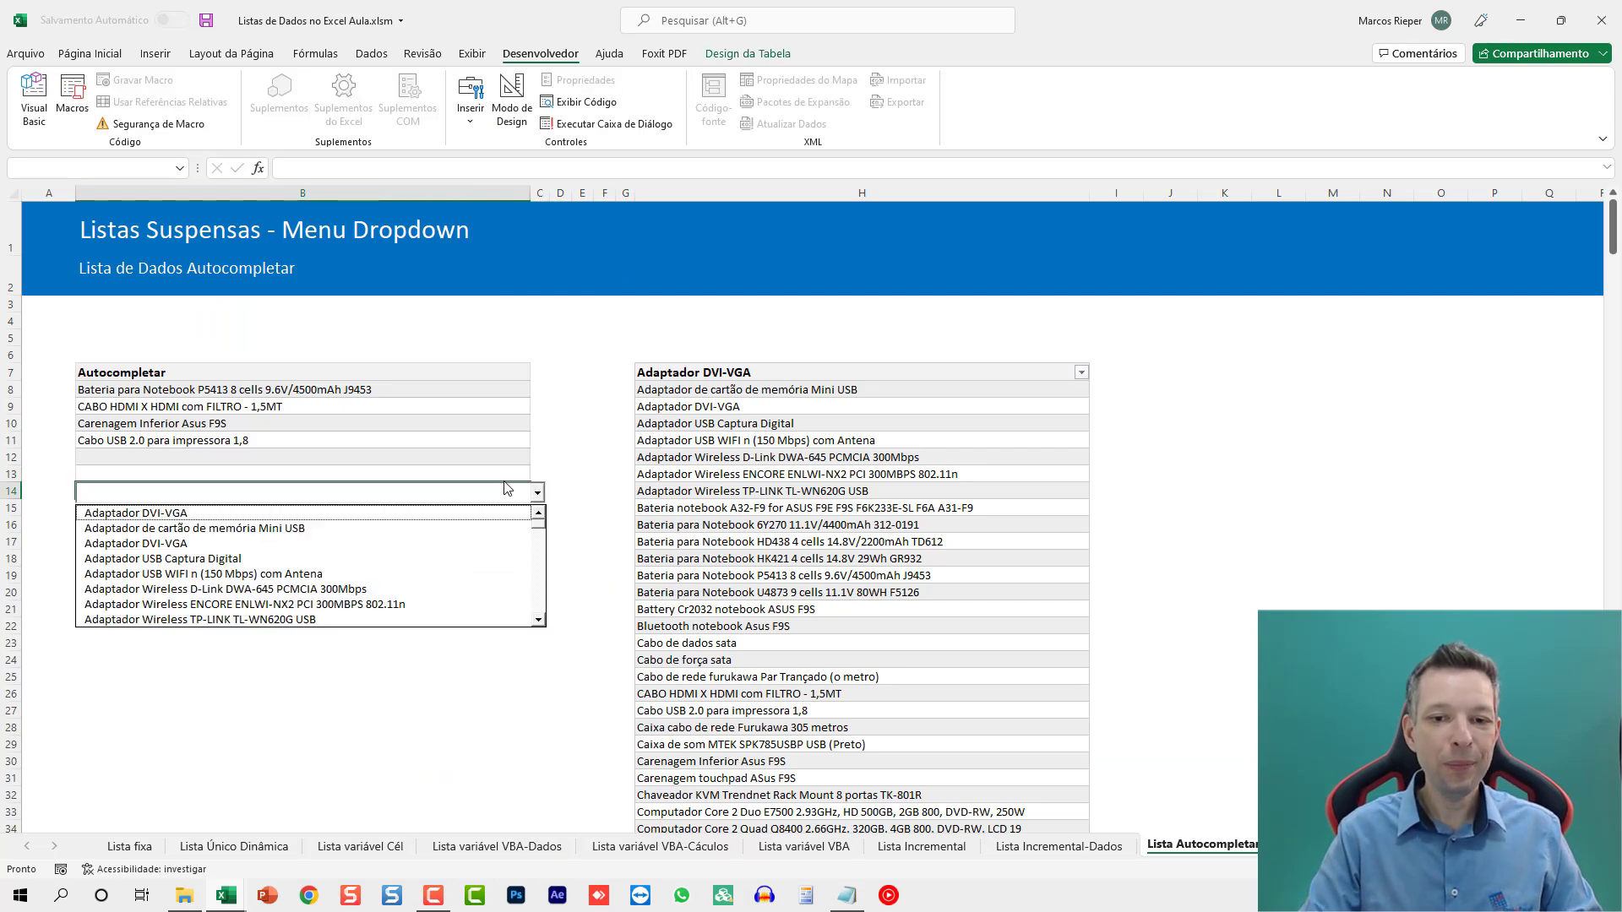
type("Caixa cabo de rede Furukawa 305 metros")
key("Return")
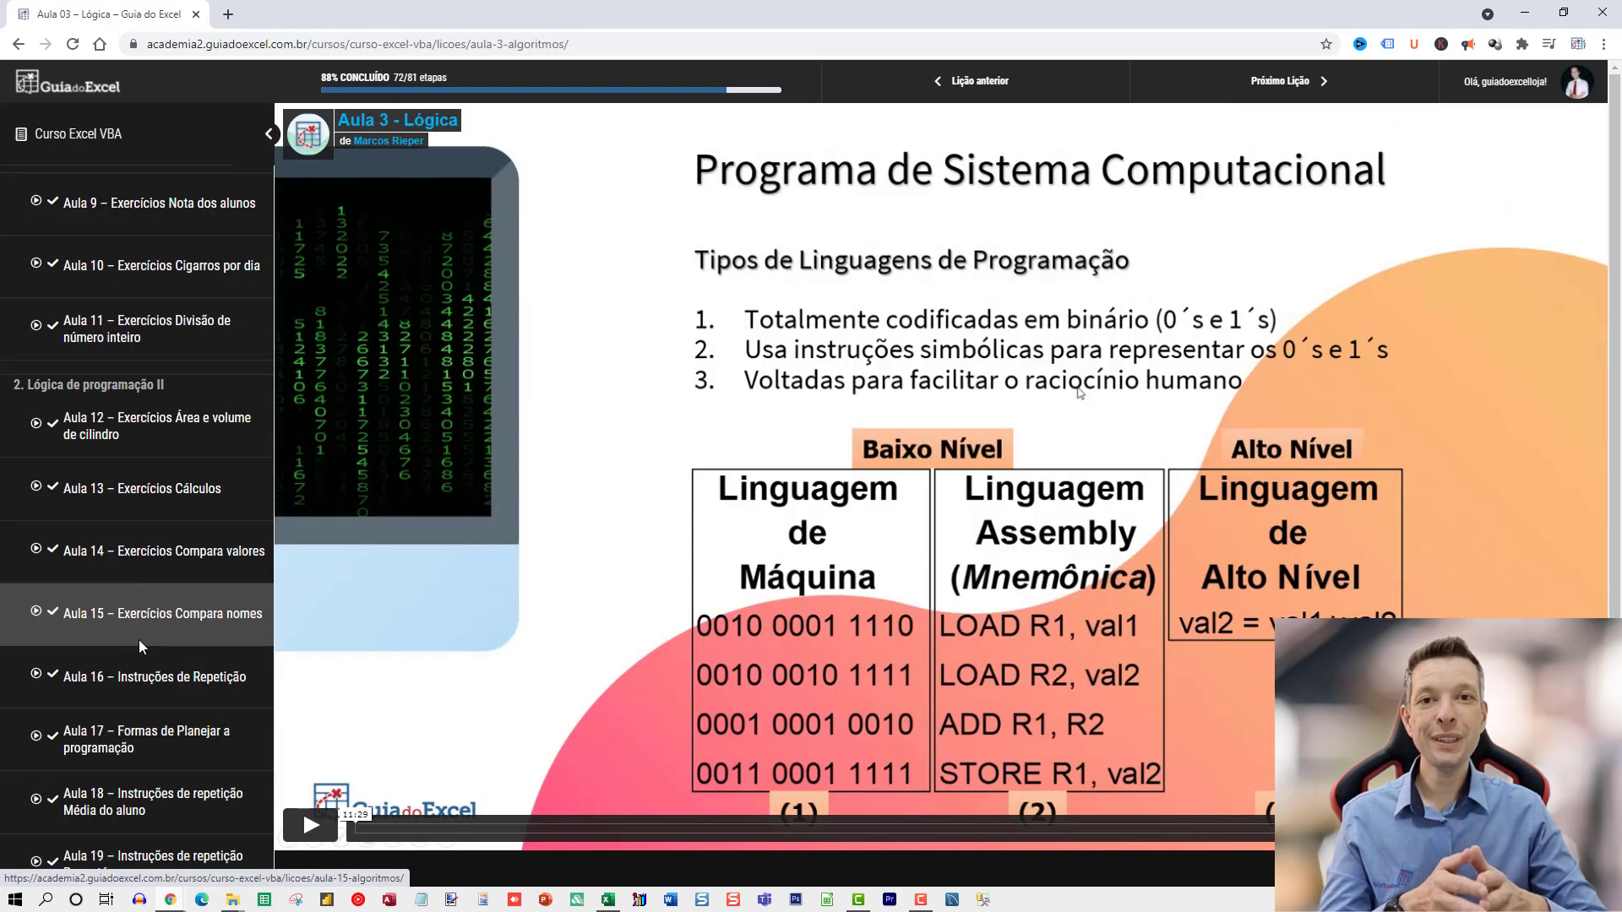
scroll(137, 650, "down", 10)
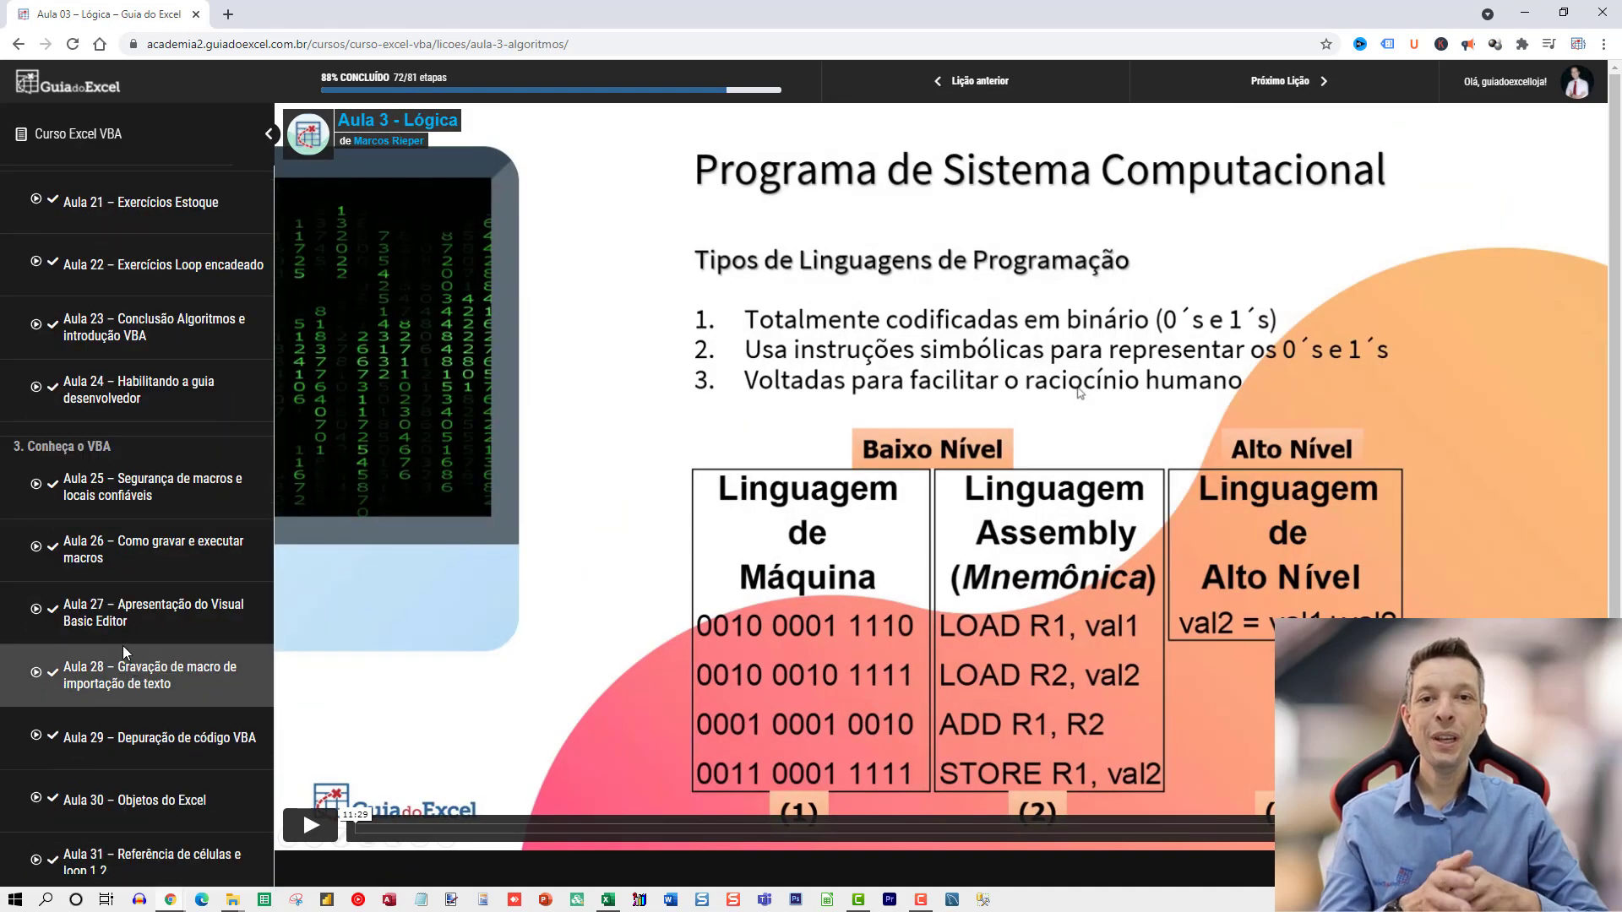
scroll(134, 671, "down", 7)
scroll(131, 701, "down", 3)
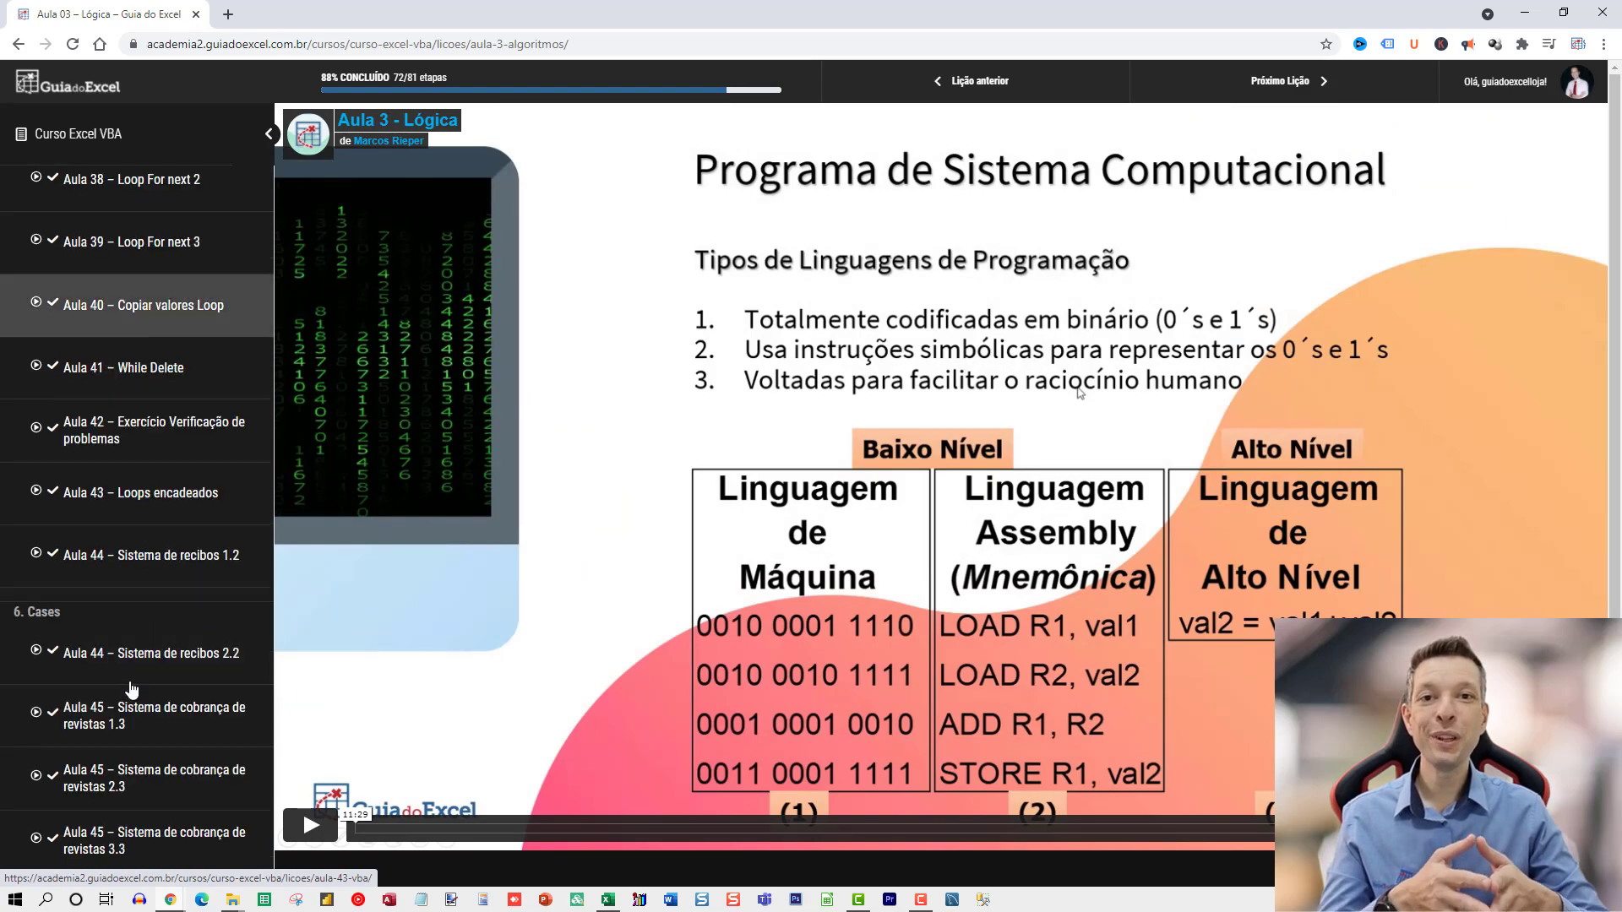